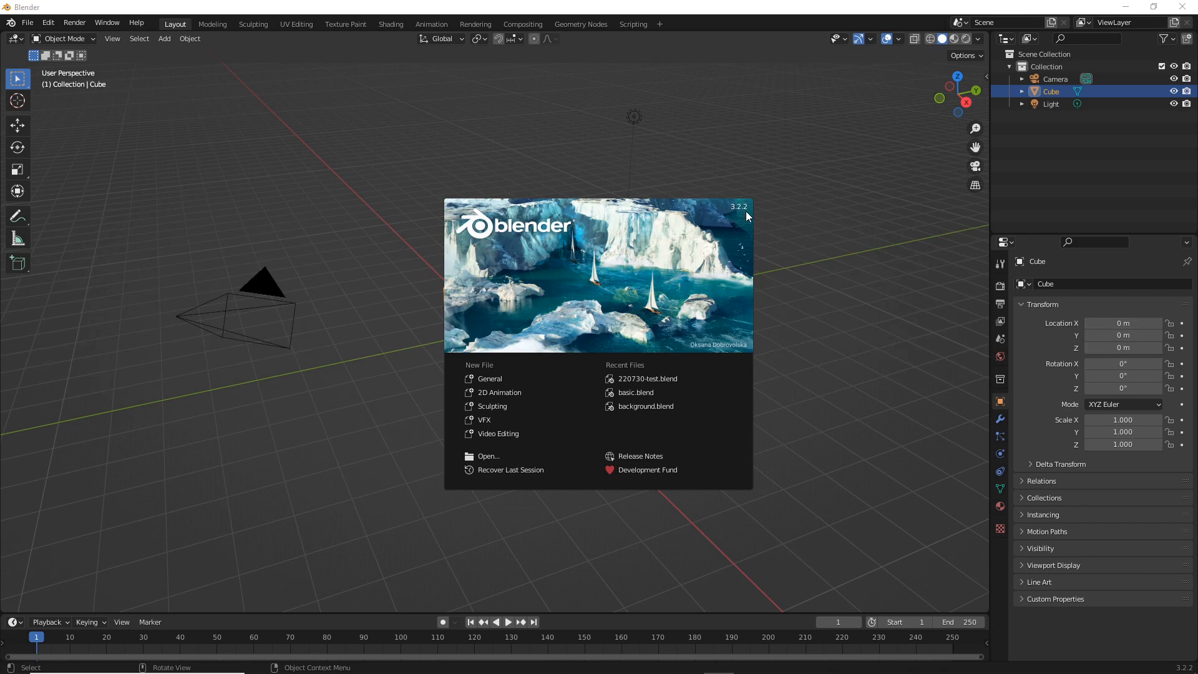
Dismiss the splash screen and delete the default light from the scene
left_click(890, 359)
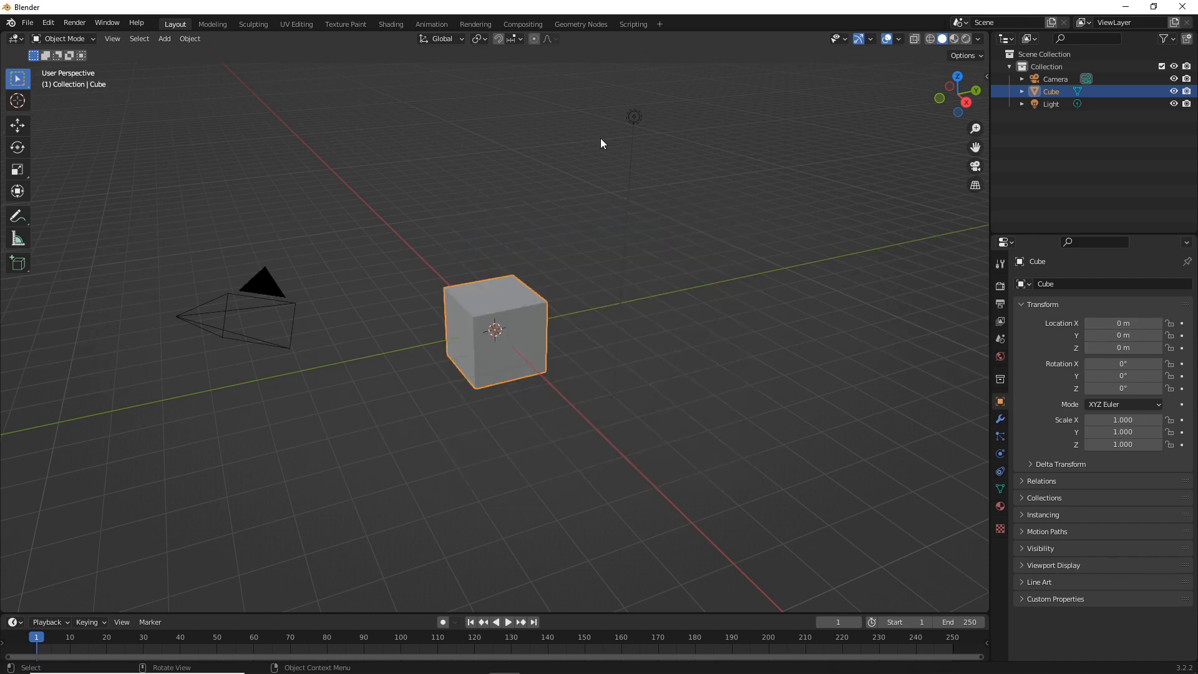
left_click(630, 119)
key("Delete")
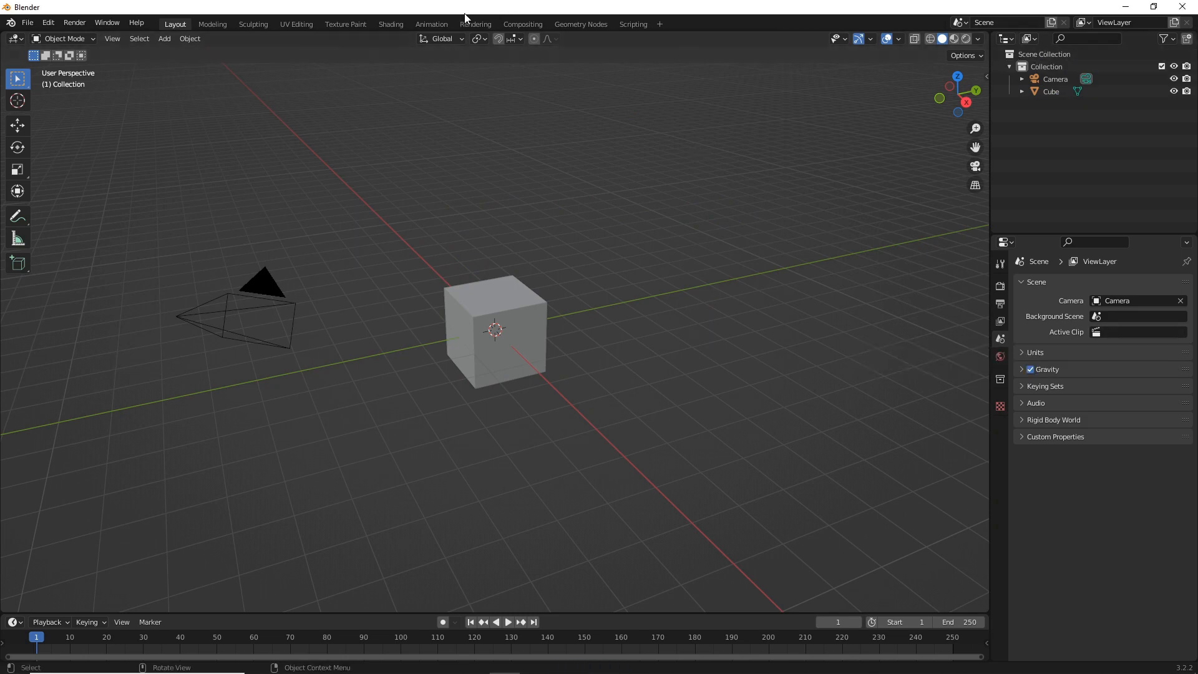
Switch to the Geometry Nodes workspace and create a new geometry node tree on the default cube
left_click(593, 24)
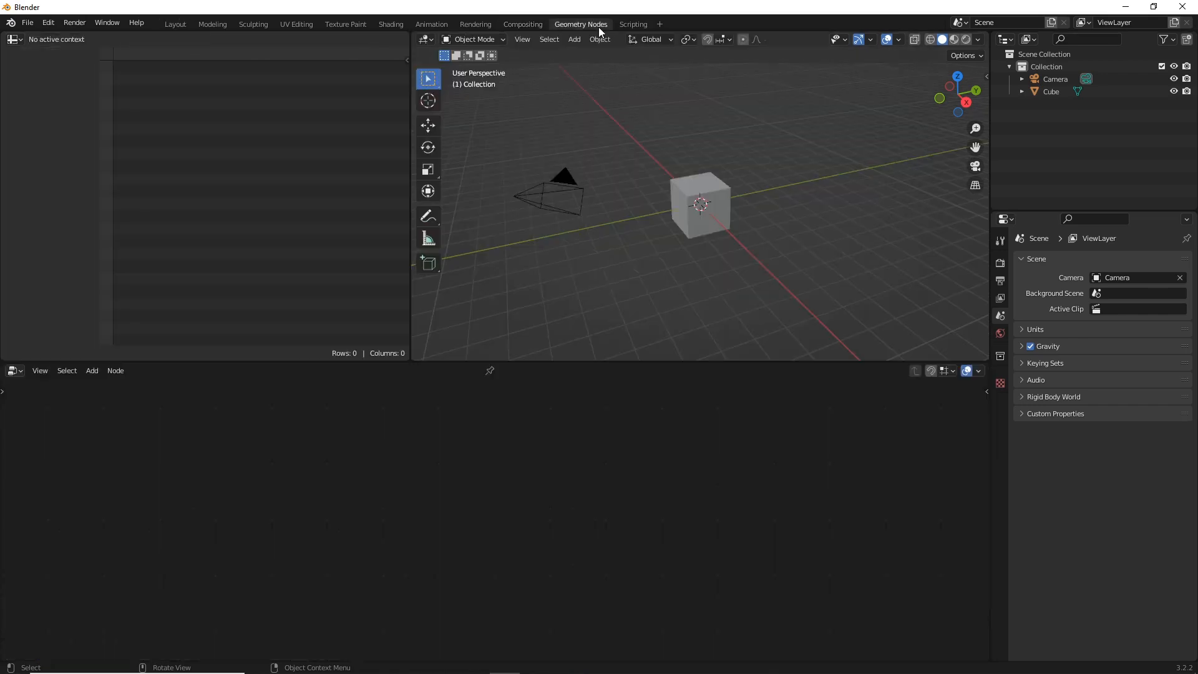
left_click(668, 218)
left_click(458, 370)
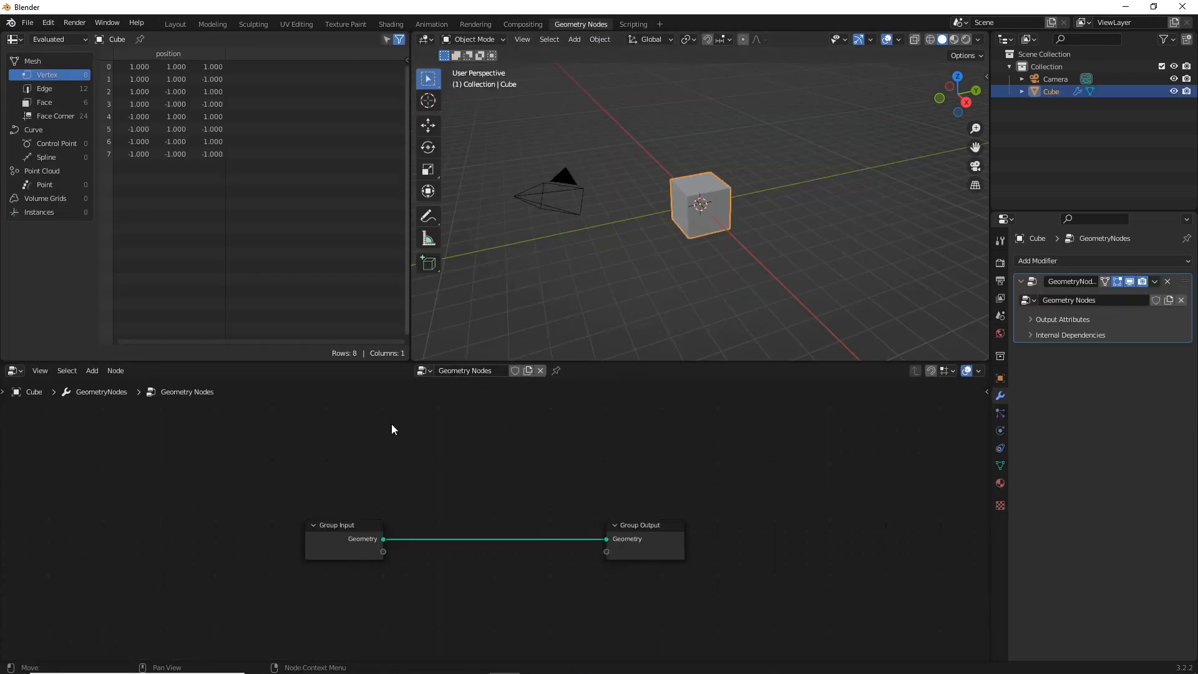
Delete the Group Input node and move the Group Output node aside to make room for new nodes
left_click(334, 534)
key("x")
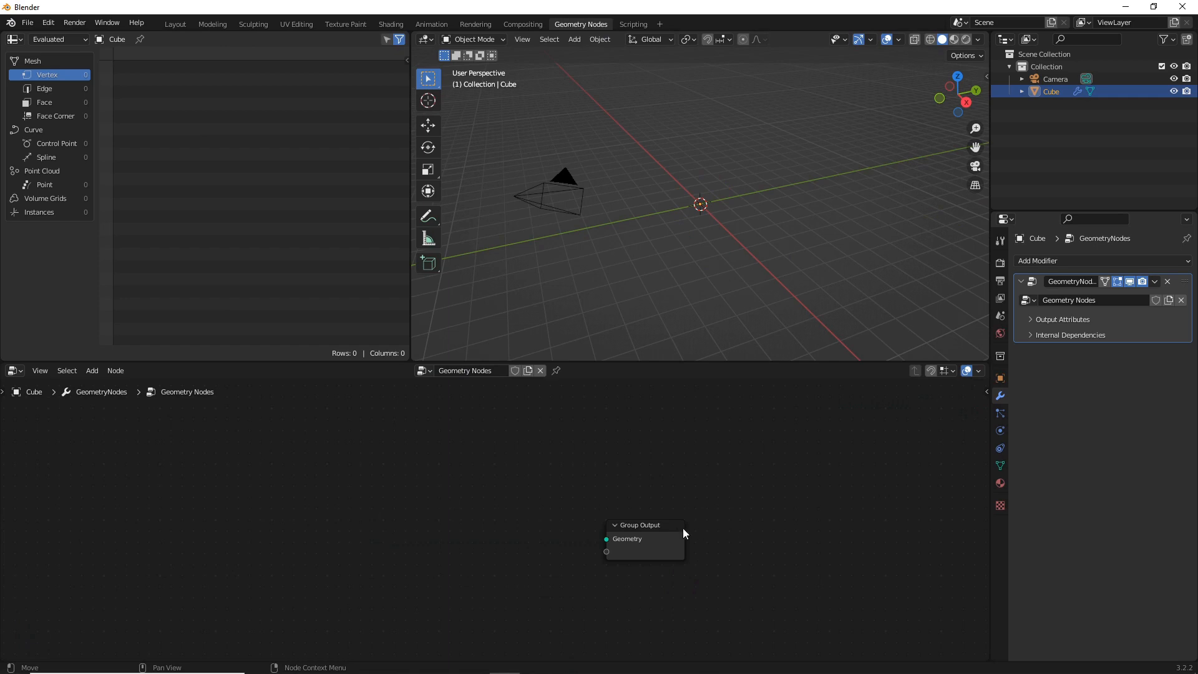
left_click_drag(651, 529, 702, 488)
scroll(638, 482, "up", 2)
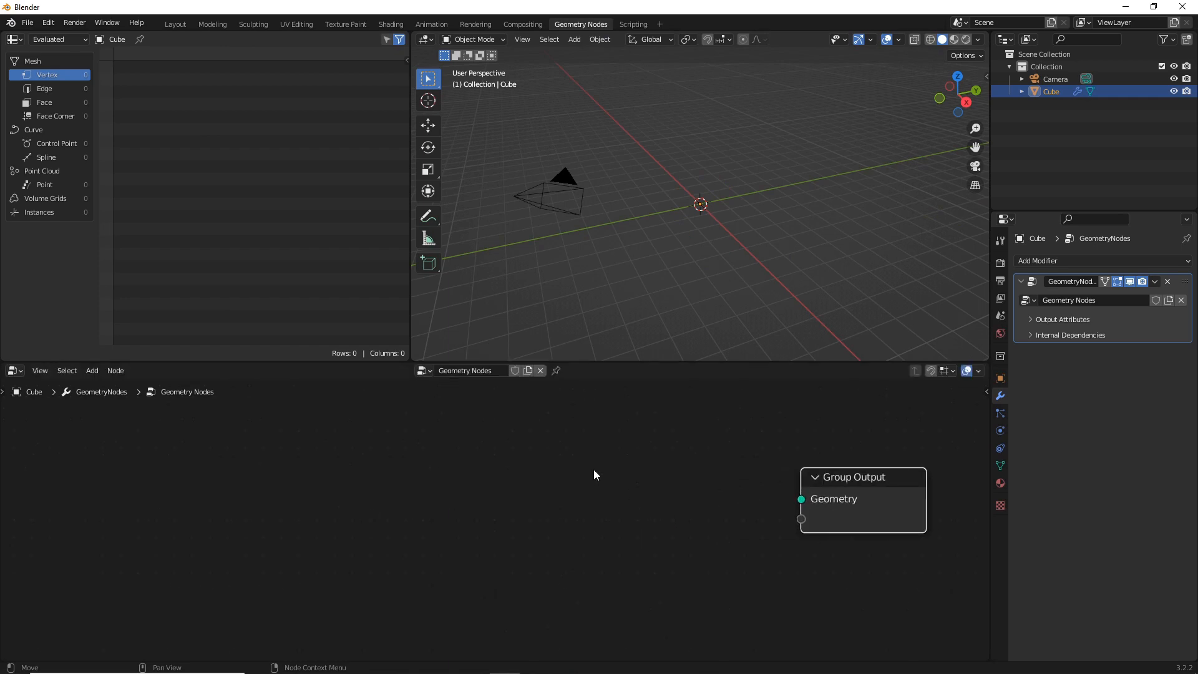
Add a Cylinder mesh primitive node and connect its Mesh output to the Geometry input of Group Output
key("shift+a")
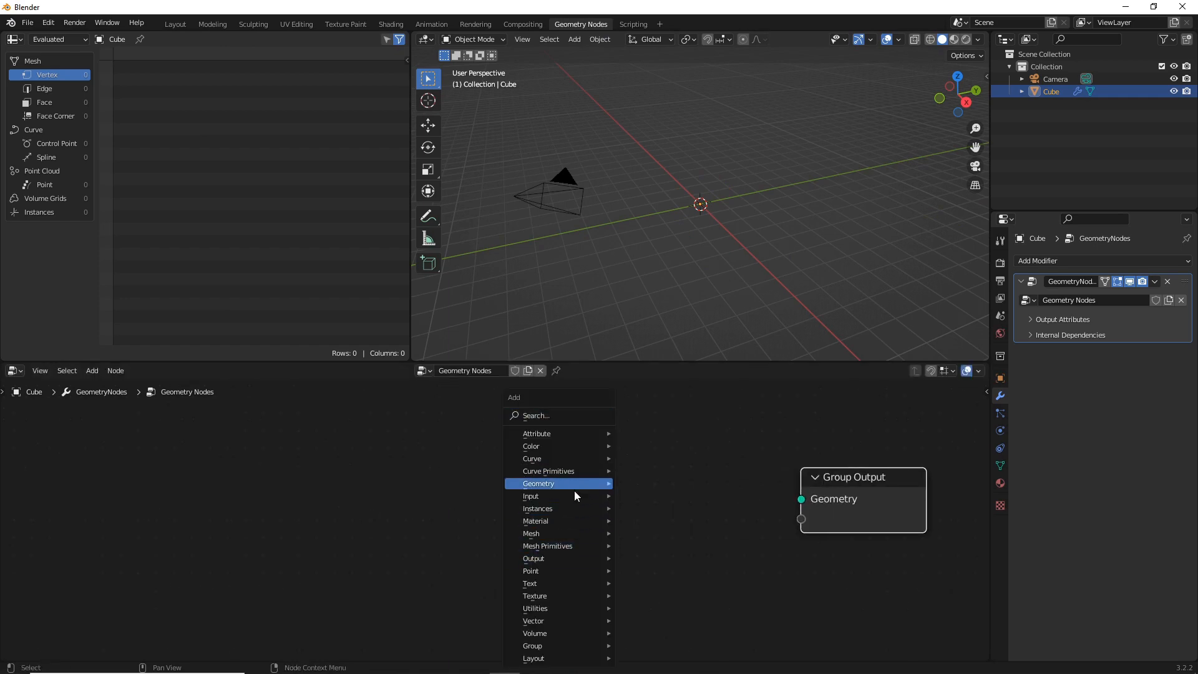
mouse_move(571, 547)
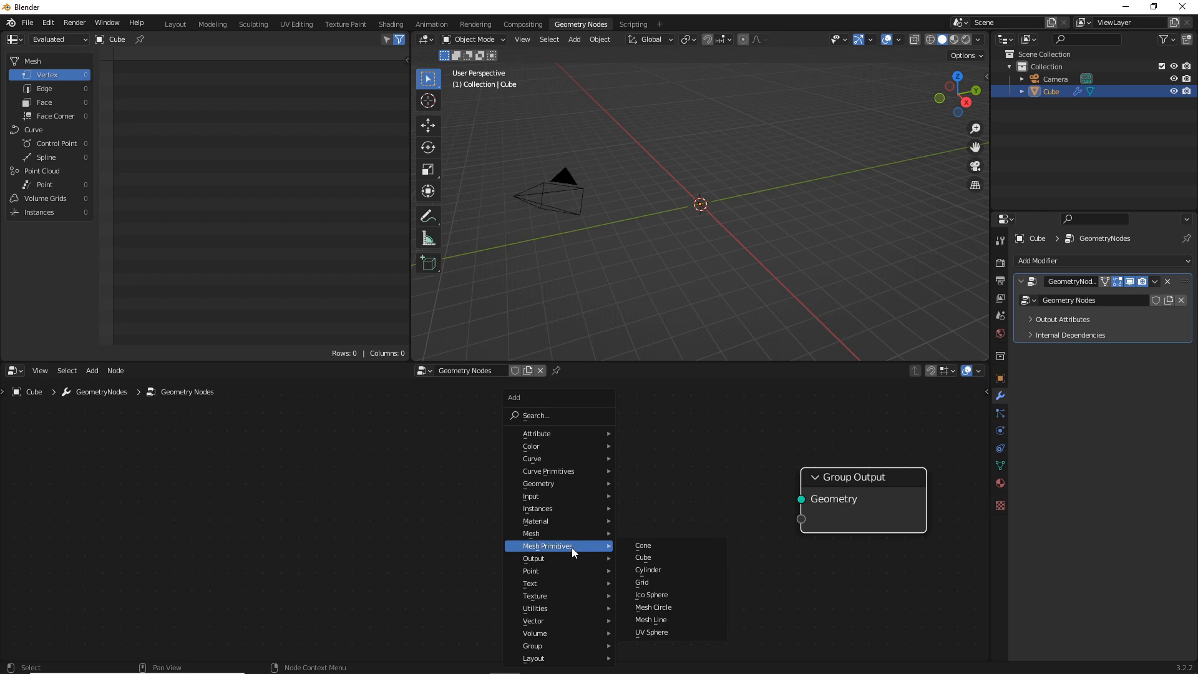
left_click(665, 569)
left_click(301, 441)
left_click_drag(435, 471, 803, 493)
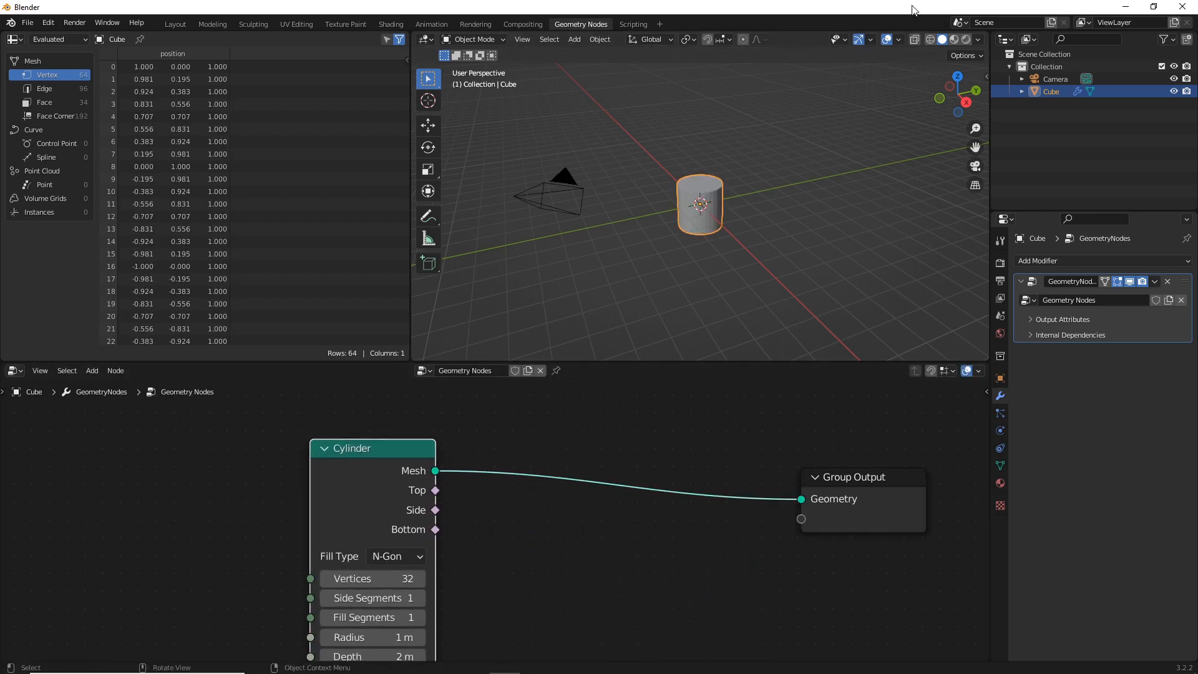
Display the cylinder as wireframe and enlarge the node editor so the whole Cylinder node is visible
left_click(930, 39)
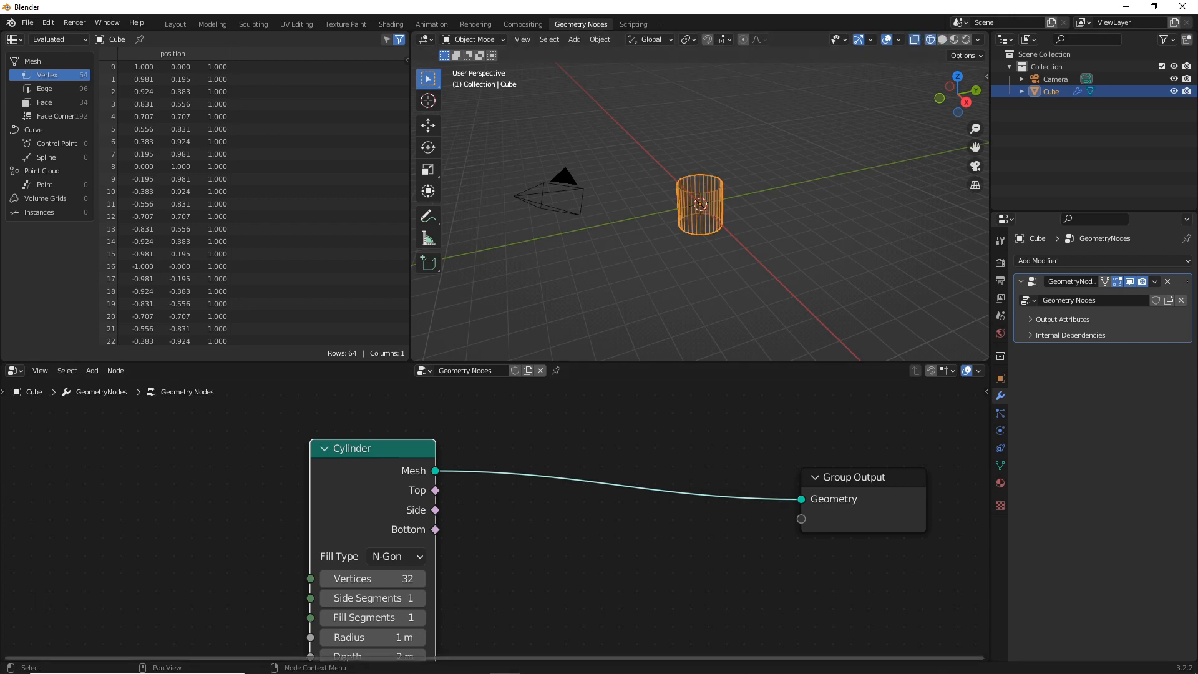
scroll(463, 589, "up", 1)
scroll(473, 574, "down", 1)
middle_click_drag(473, 574, 453, 513)
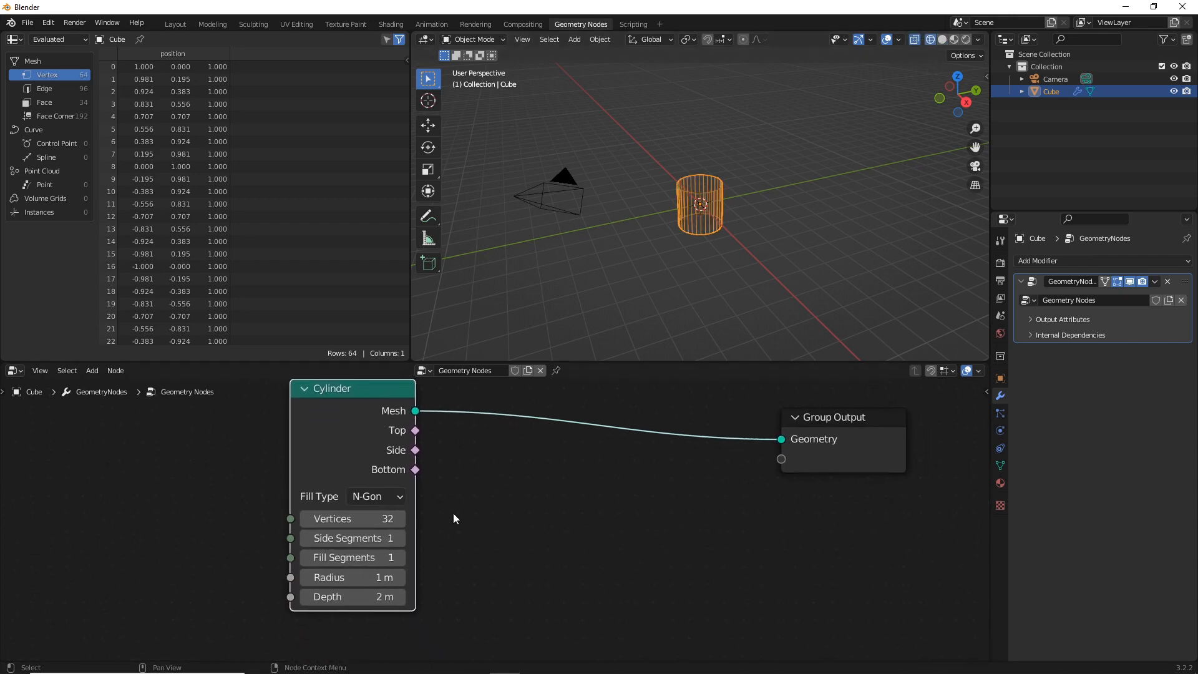
left_click_drag(621, 360, 657, 256)
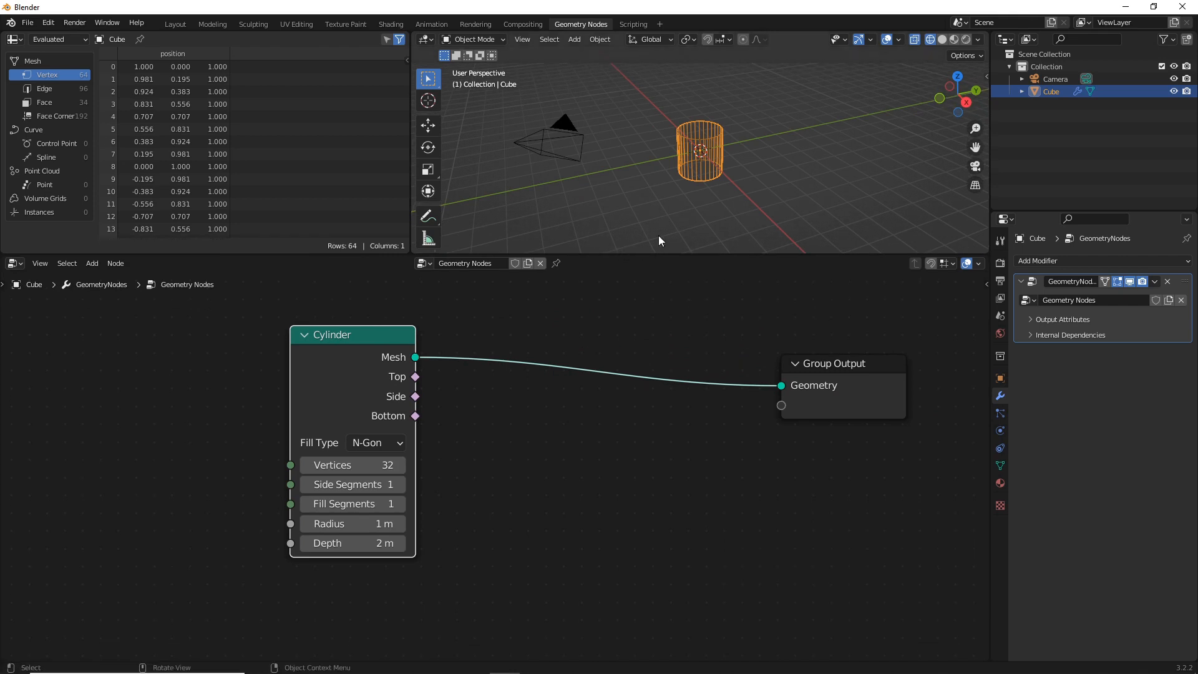
scroll(657, 235, "up", 2)
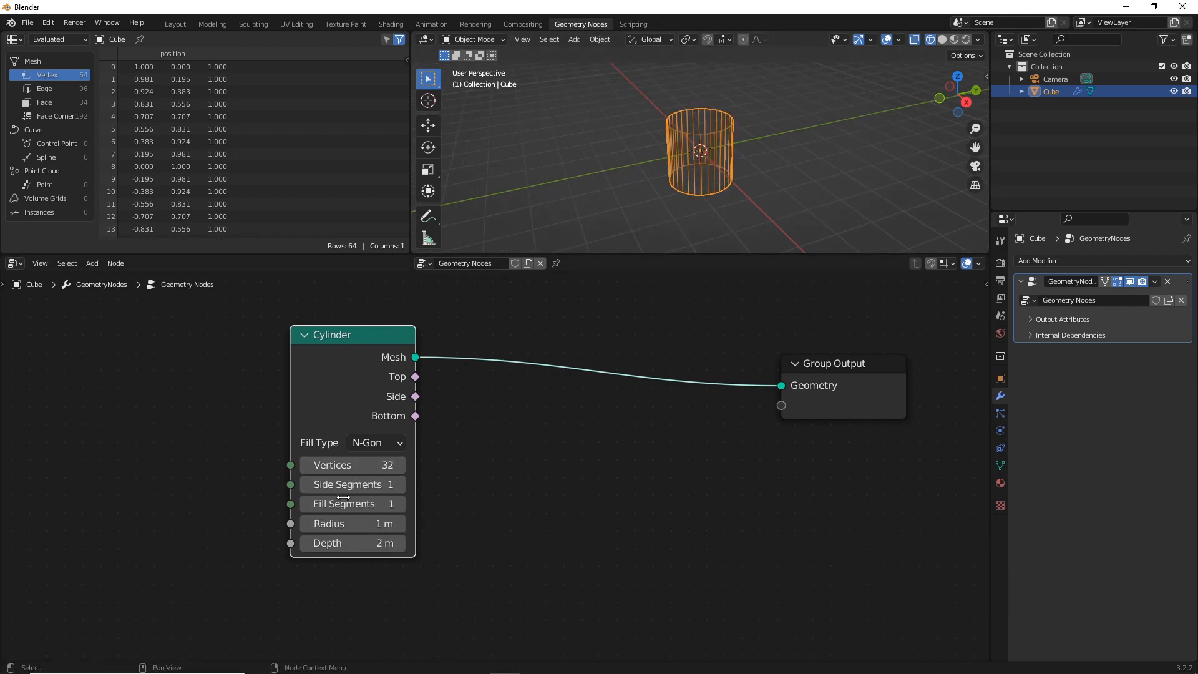
Set the Cylinder node's depth to 5 m
left_click(366, 541)
type("5")
key("Return")
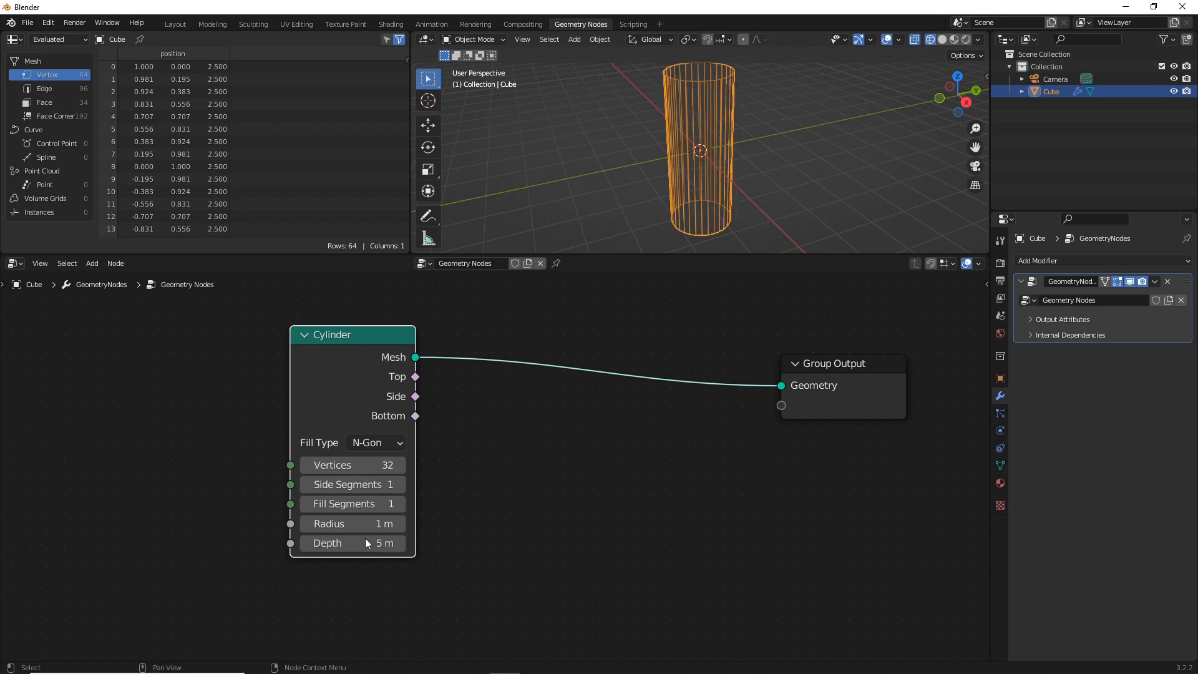
Set the Cylinder node's side segments to 50 and its vertices to 40
left_click(361, 488)
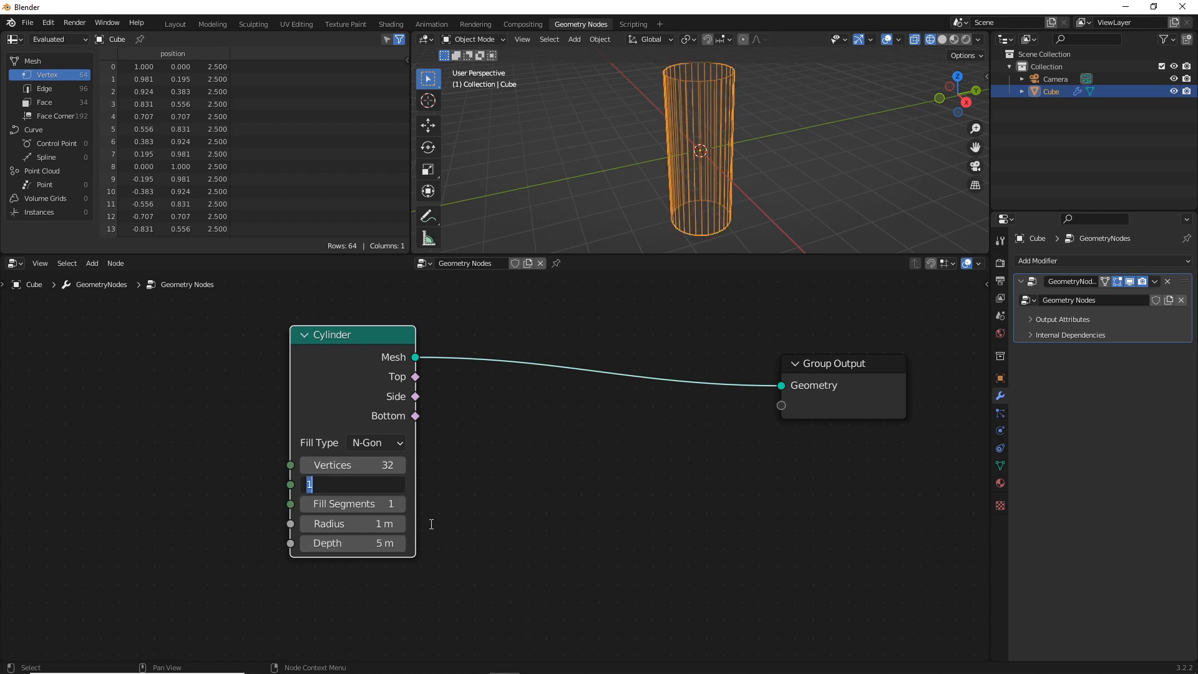
type("50")
key("Return")
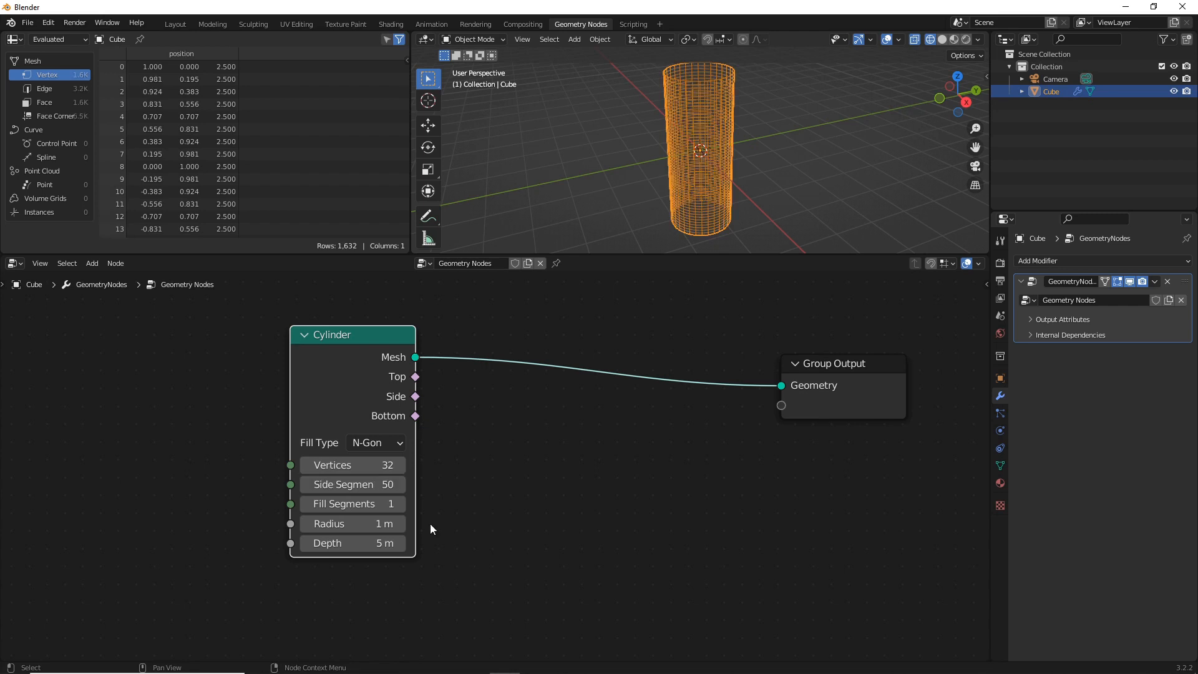
left_click(358, 461)
type("40")
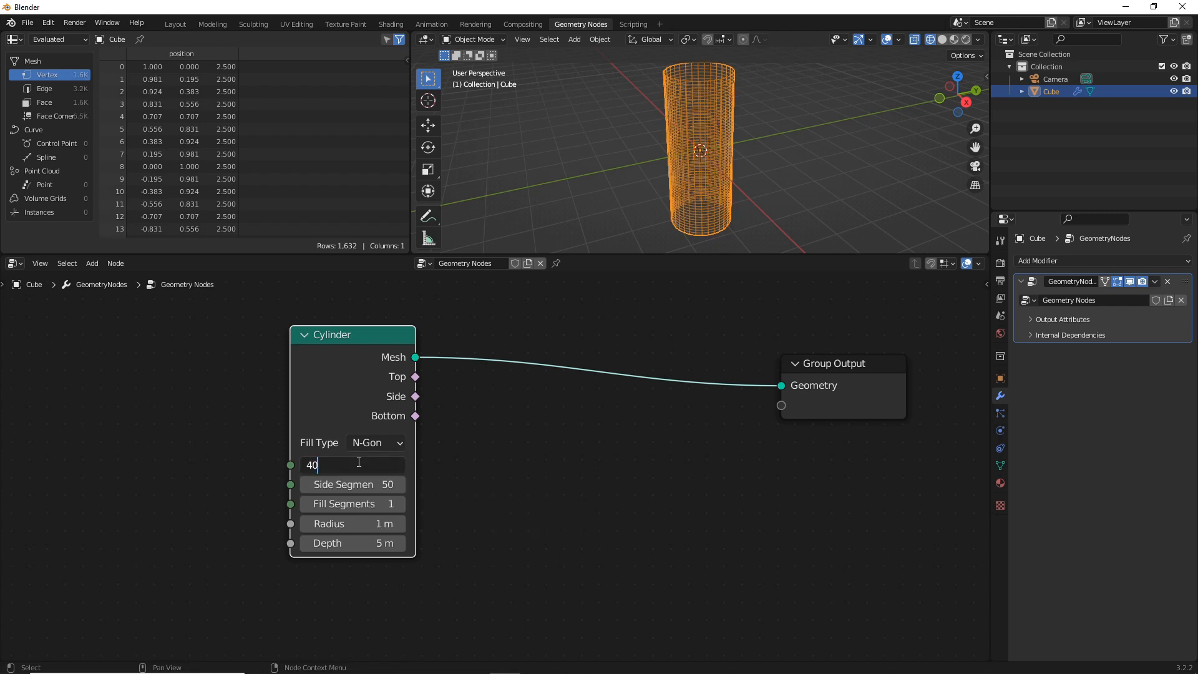
key("Return")
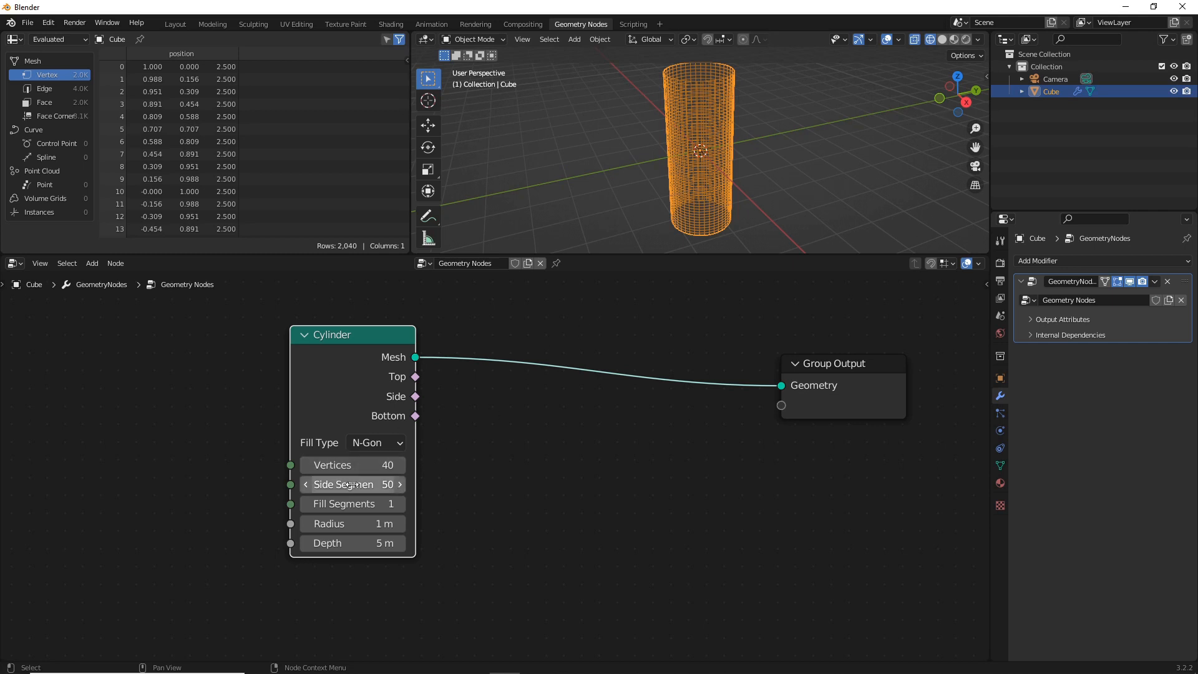
left_click(521, 492)
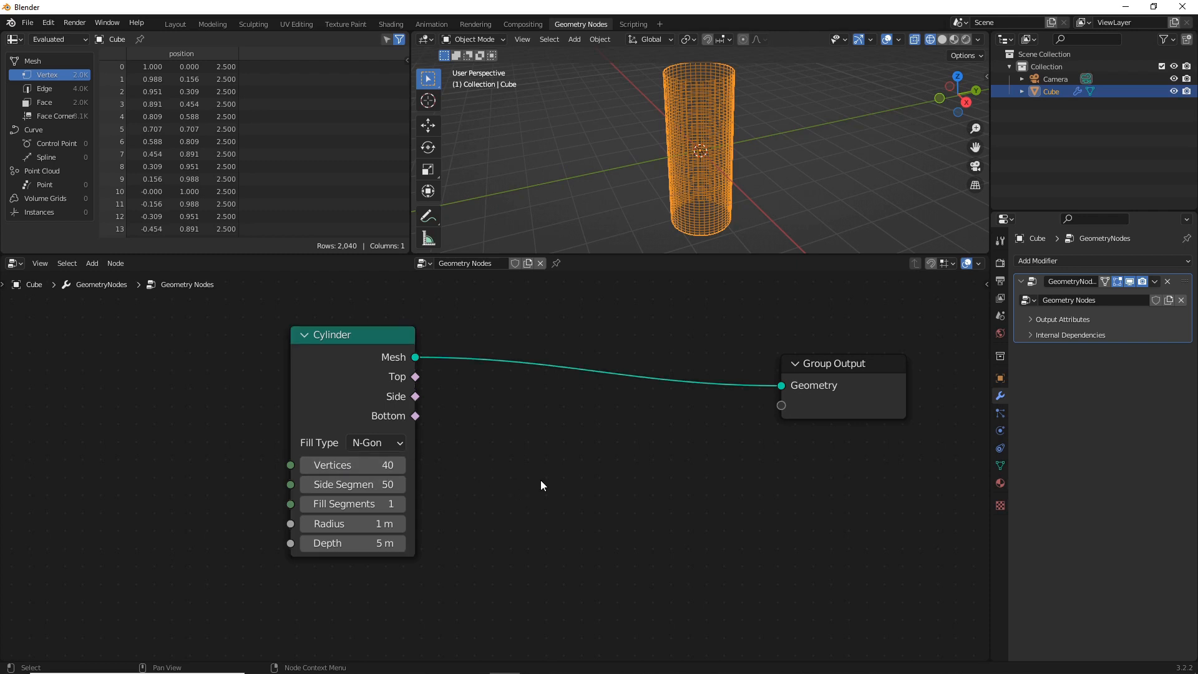
Insert an Instance on Points node between Cylinder and Group Output, and move the Cylinder node away from it for spacing
key("shift+a")
mouse_move(540, 481)
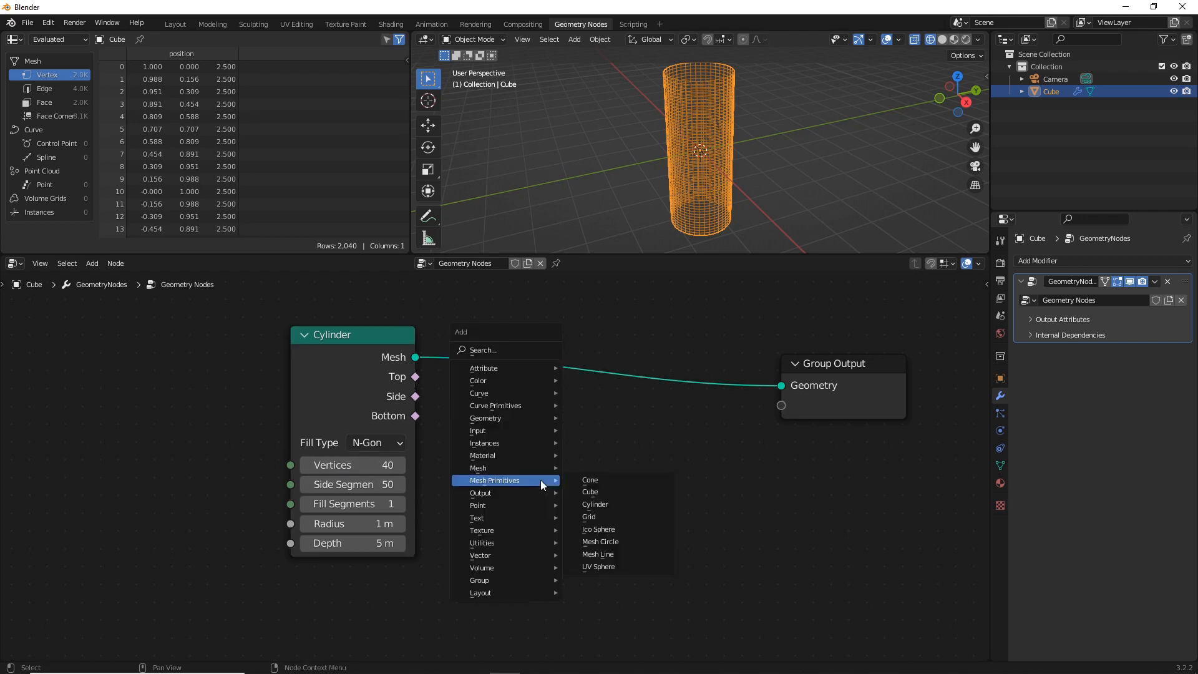
left_click(500, 344)
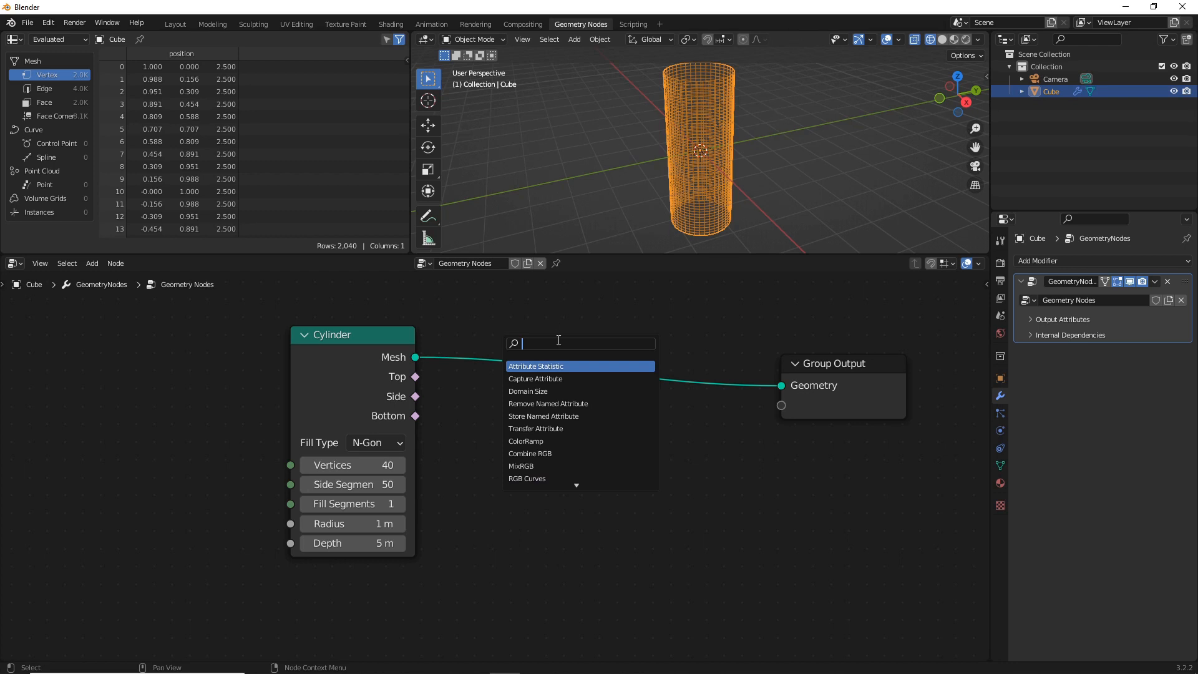
type("instance")
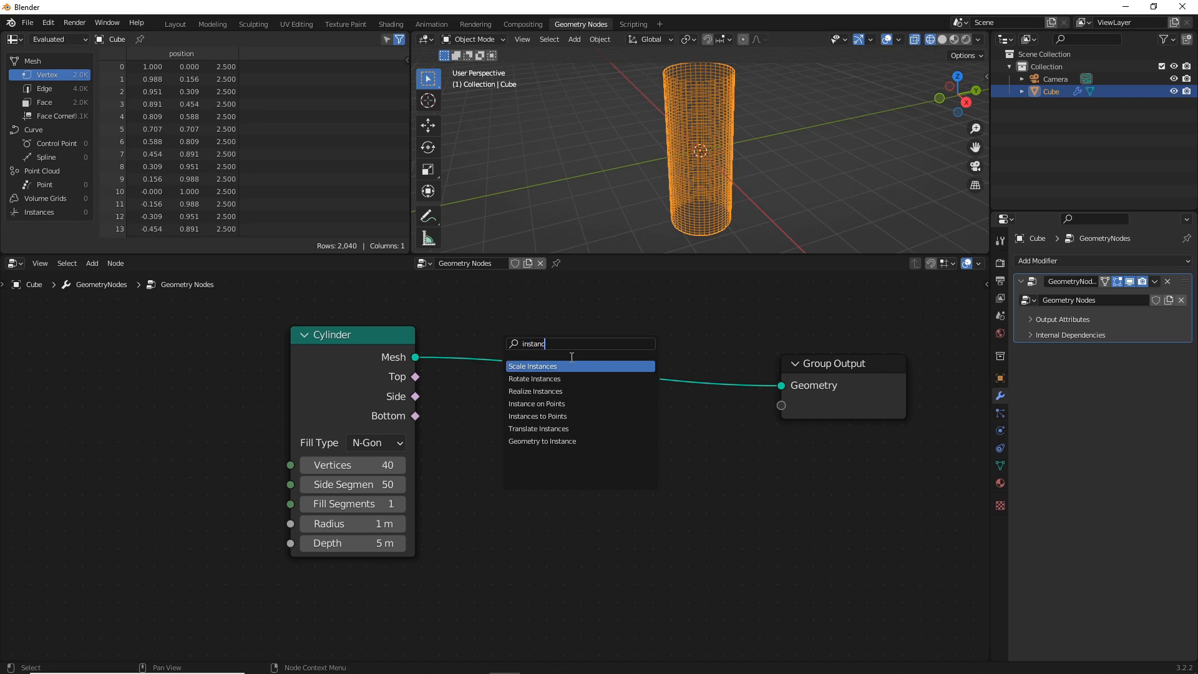
left_click(548, 403)
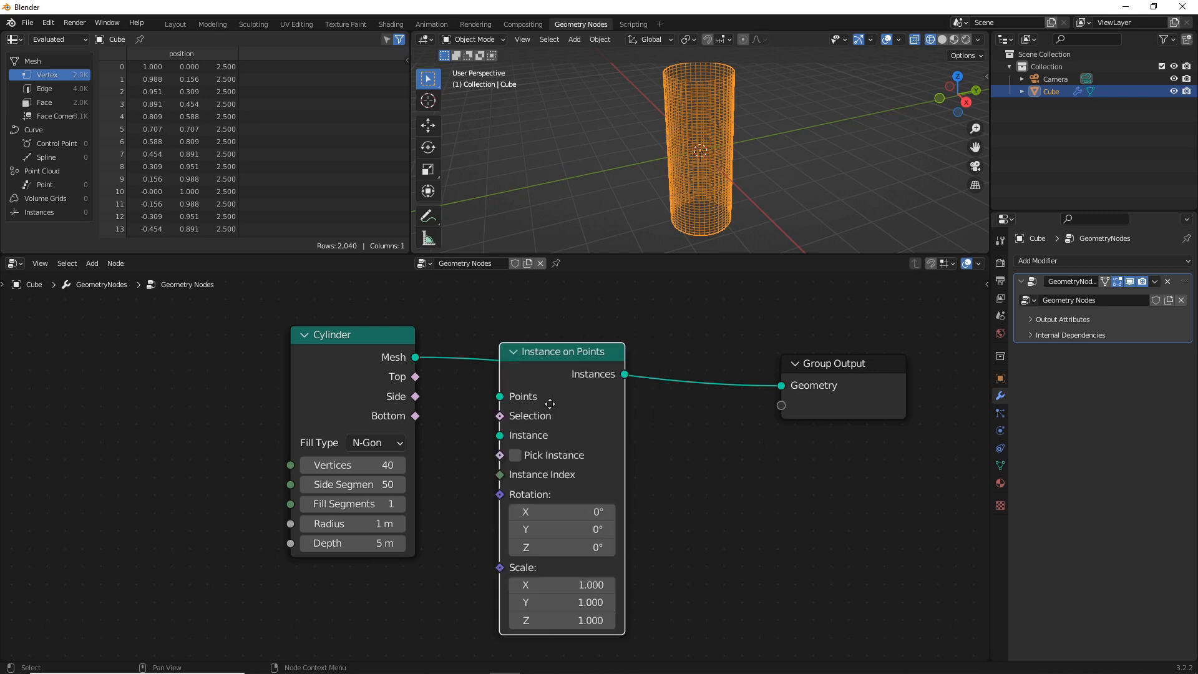
left_click(556, 388)
left_click_drag(403, 349, 307, 327)
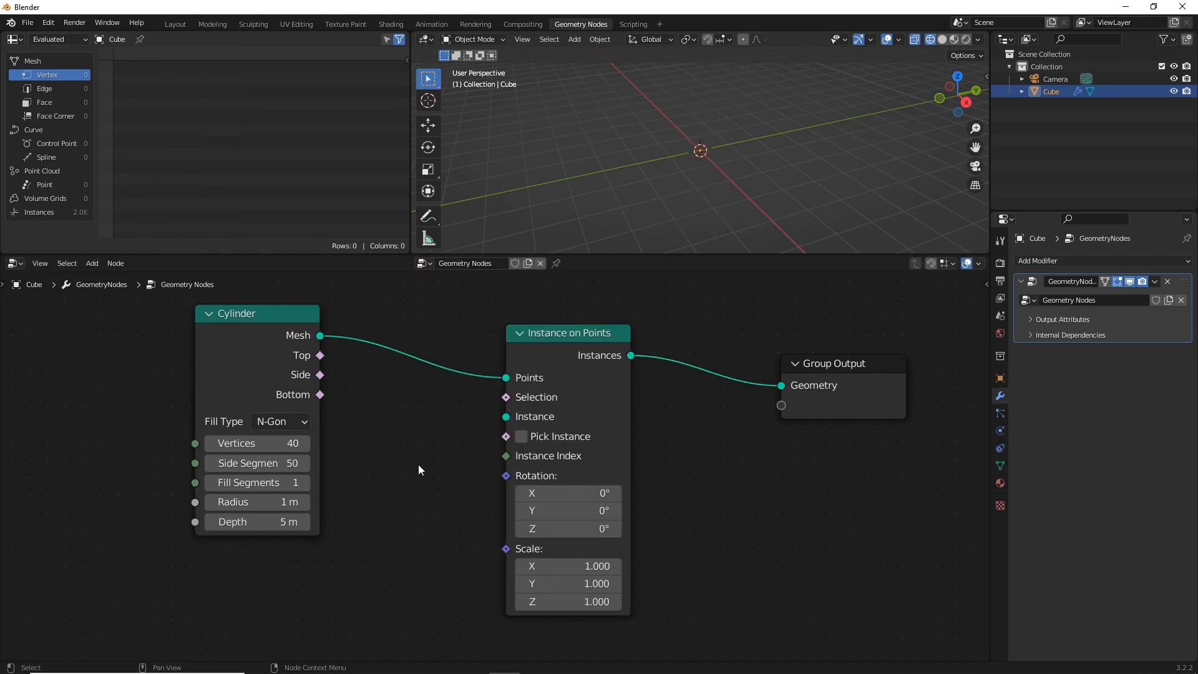
Add an Ico Sphere mesh primitive node below Cylinder and connect its Mesh output to the Instance input of Instance on Points
key("shift+a")
mouse_move(405, 545)
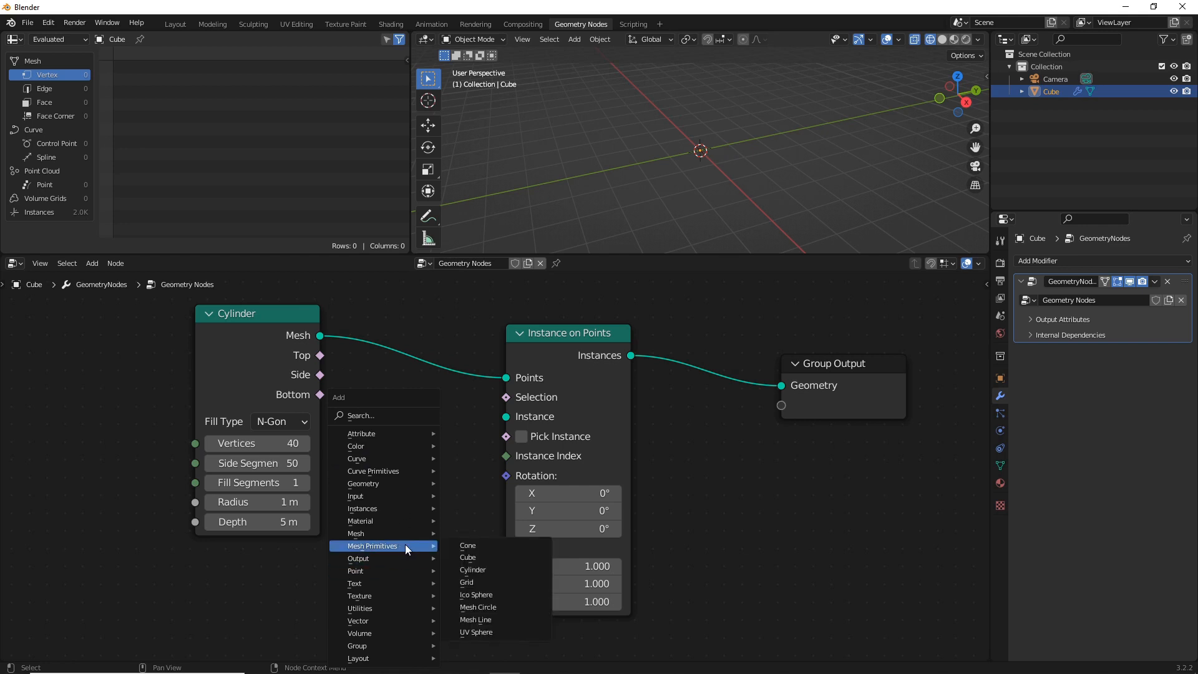
left_click(484, 594)
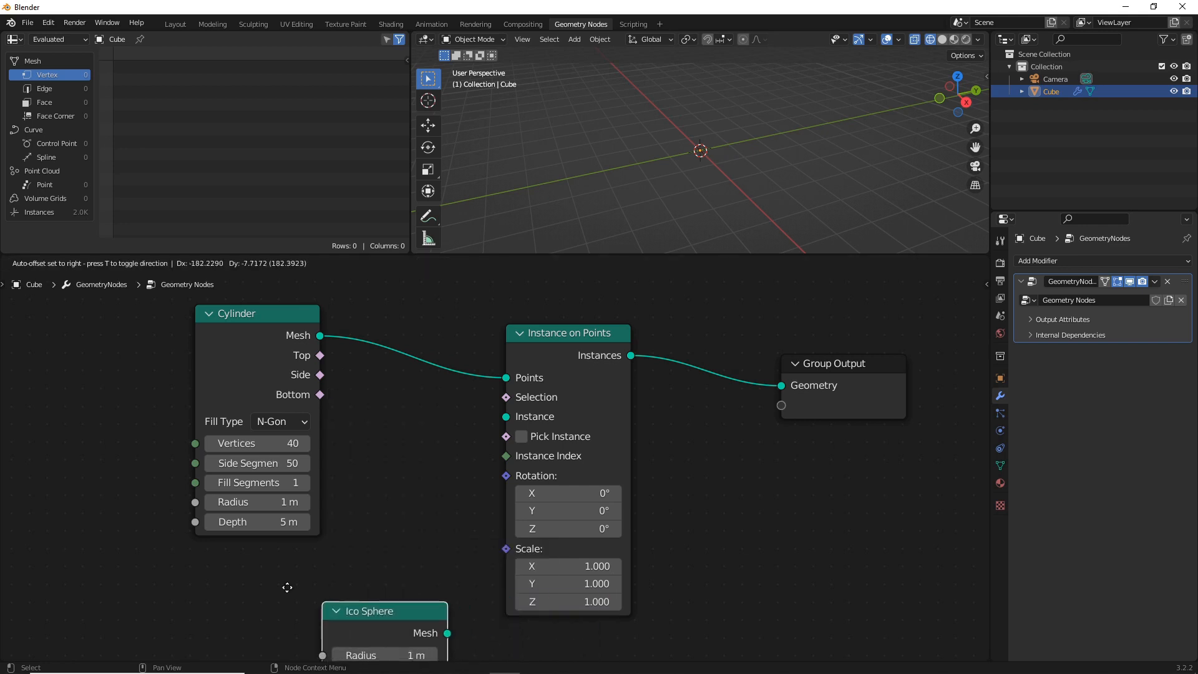
left_click(324, 579)
left_click_drag(321, 580, 506, 416)
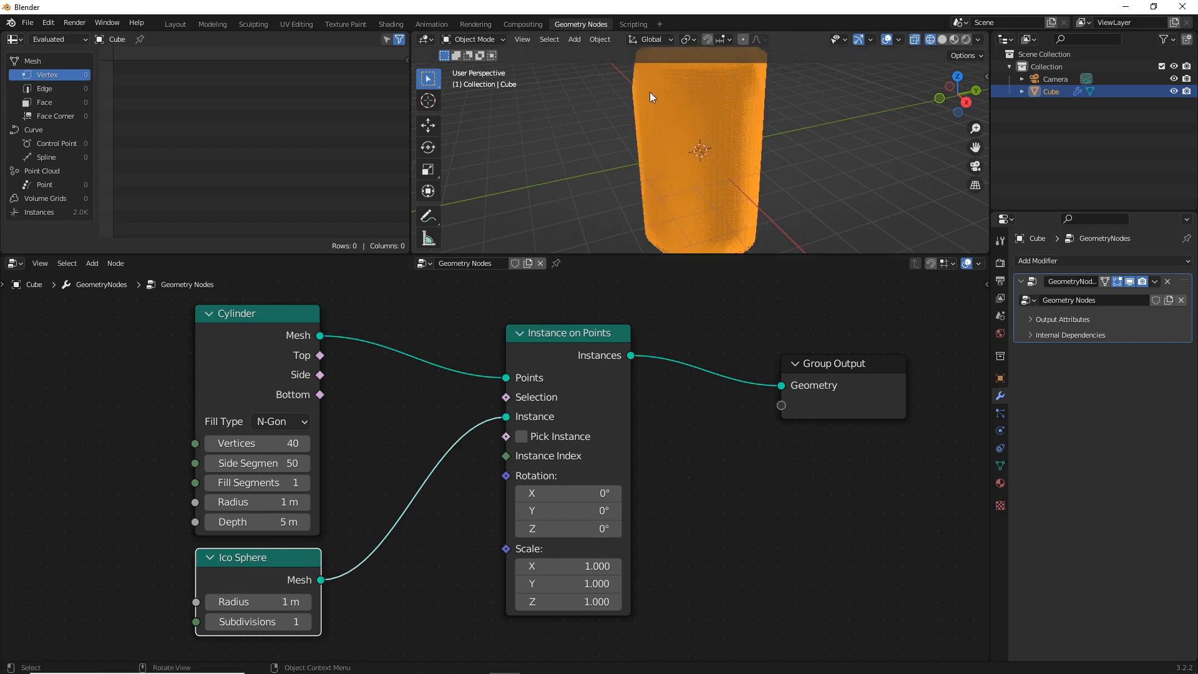
Set the Ico Sphere node's radius to 0.06 m
left_click(280, 599)
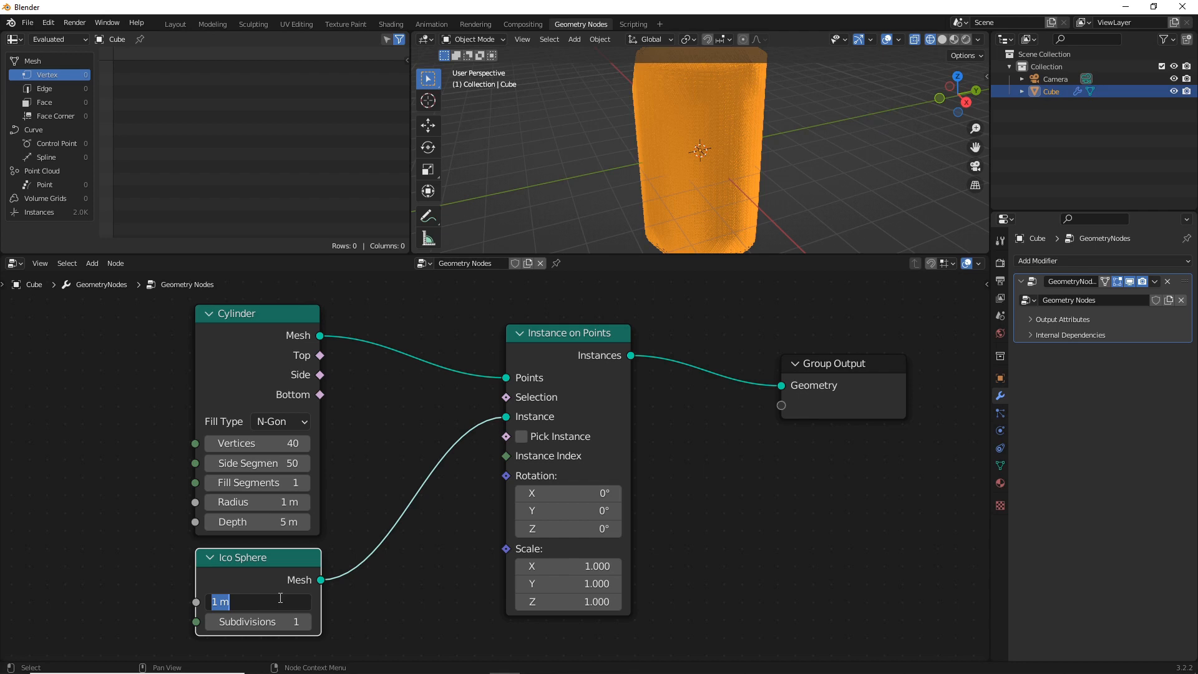
type("0.06")
key("Return")
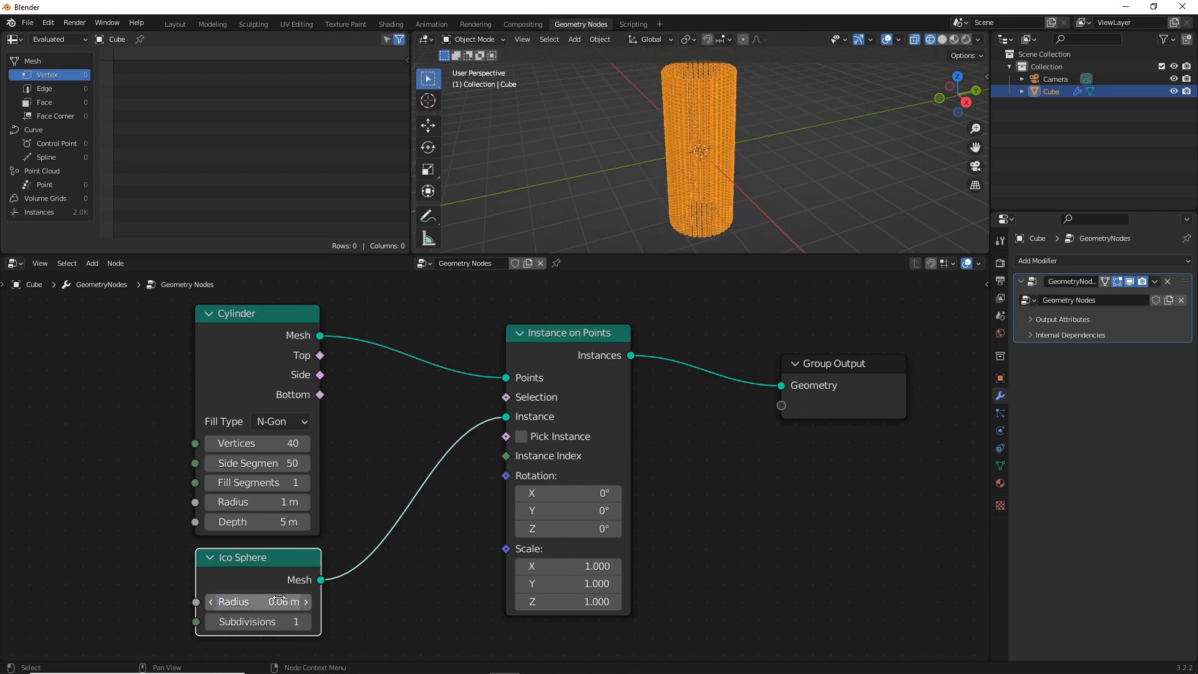
Show the viewport in solid shading and increase the Cylinder node's vertices to 66
scroll(679, 89, "up", 6)
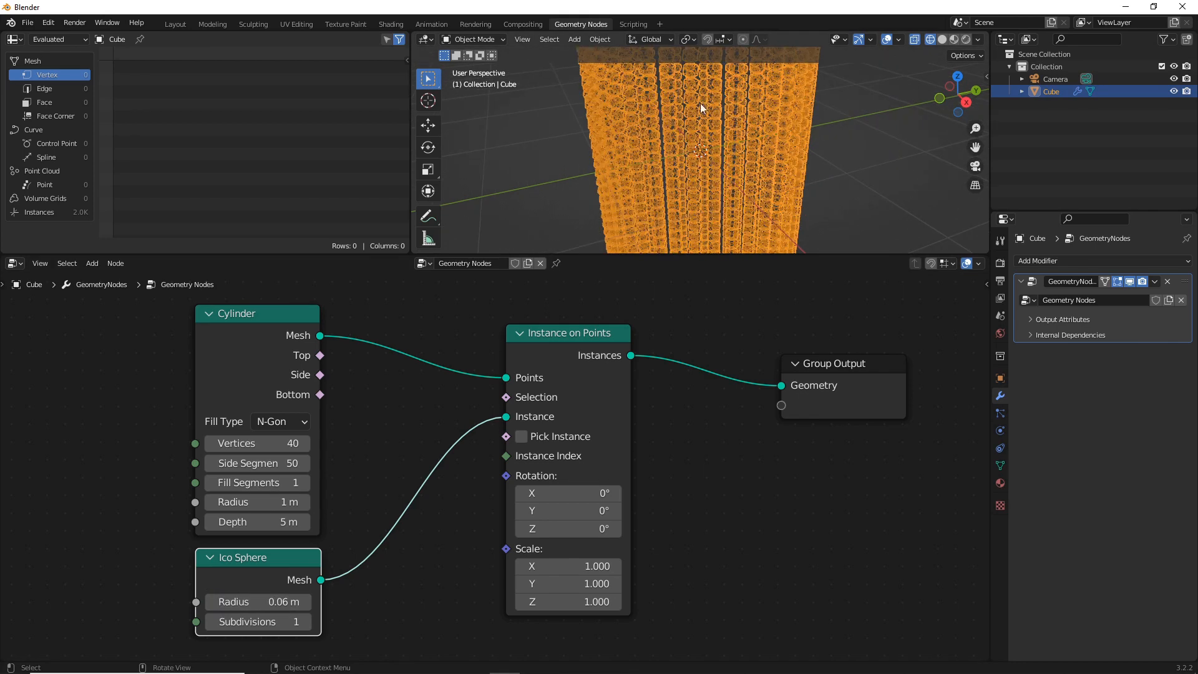
left_click(941, 41)
mouse_move(846, 112)
middle_mouse_down()
mouse_move(805, 117)
mouse_move(804, 95)
mouse_move(787, 100)
mouse_move(766, 173)
middle_mouse_up()
scroll(787, 100, "up", 3)
scroll(766, 172, "down", 1)
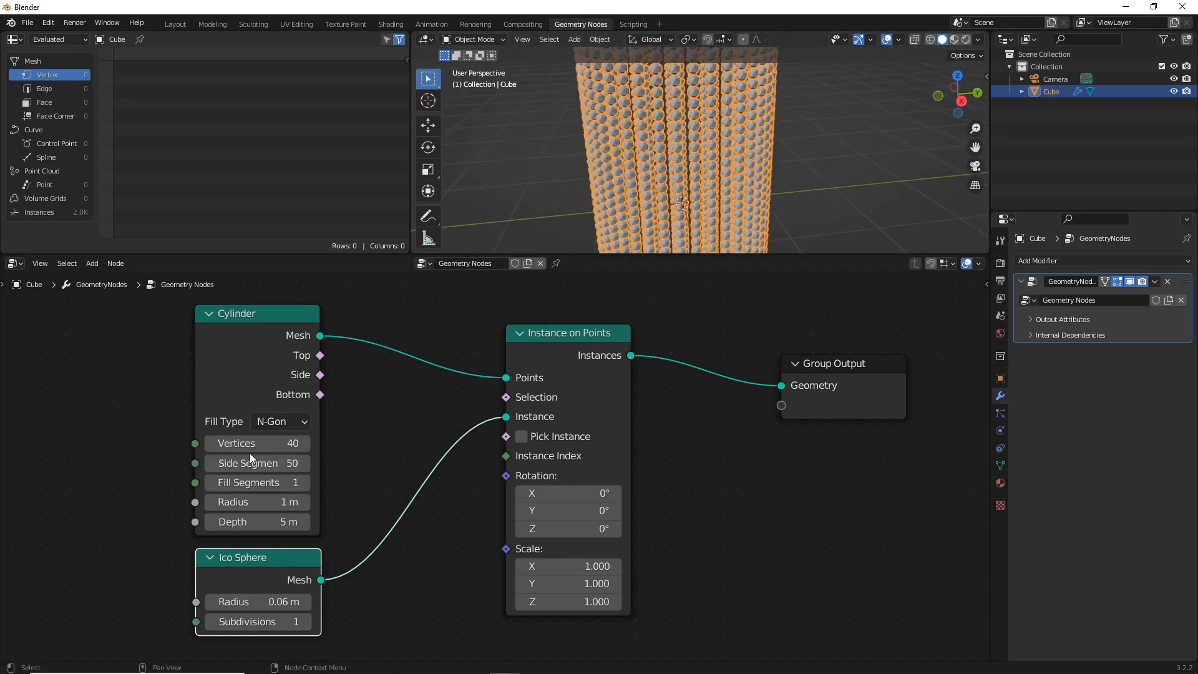
left_click_drag(250, 443, 288, 443)
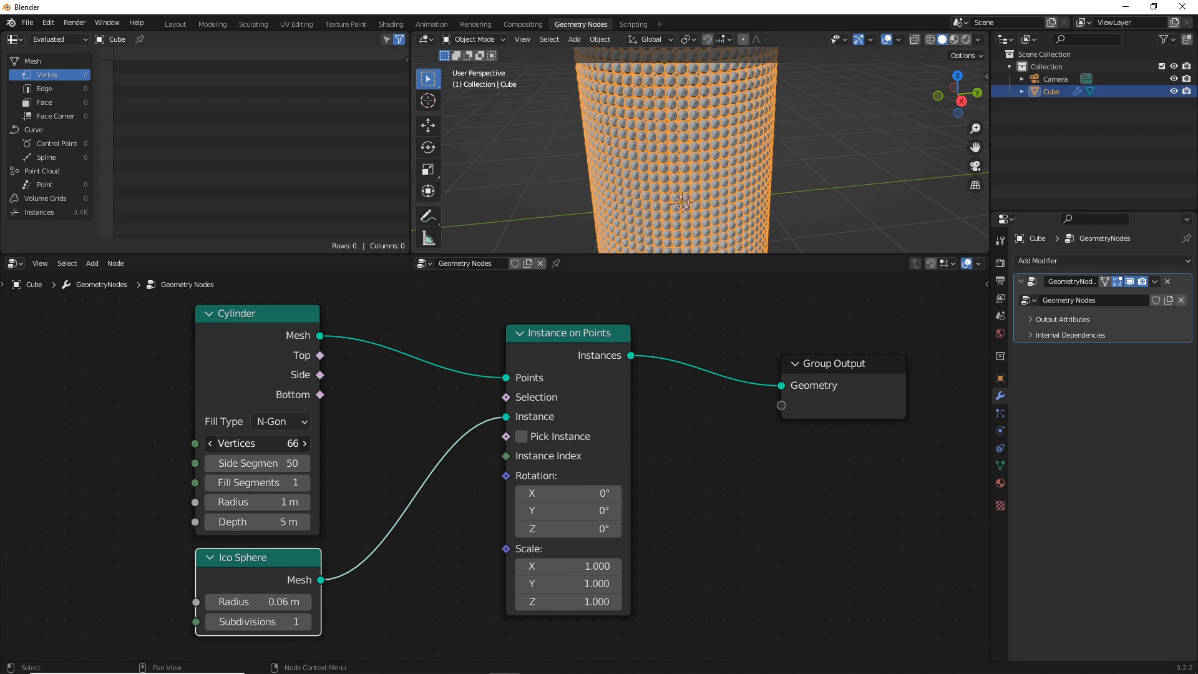
Set the Ico Sphere node's subdivisions to 2
scroll(680, 107, "up", 8)
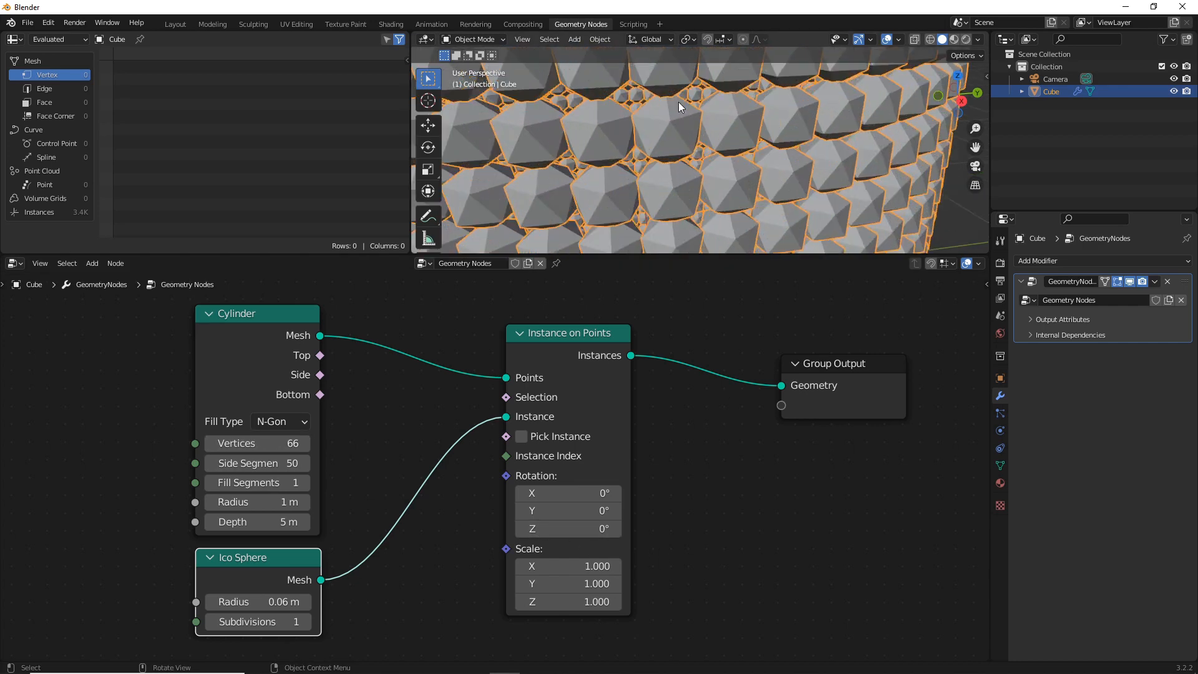
scroll(680, 107, "down", 5)
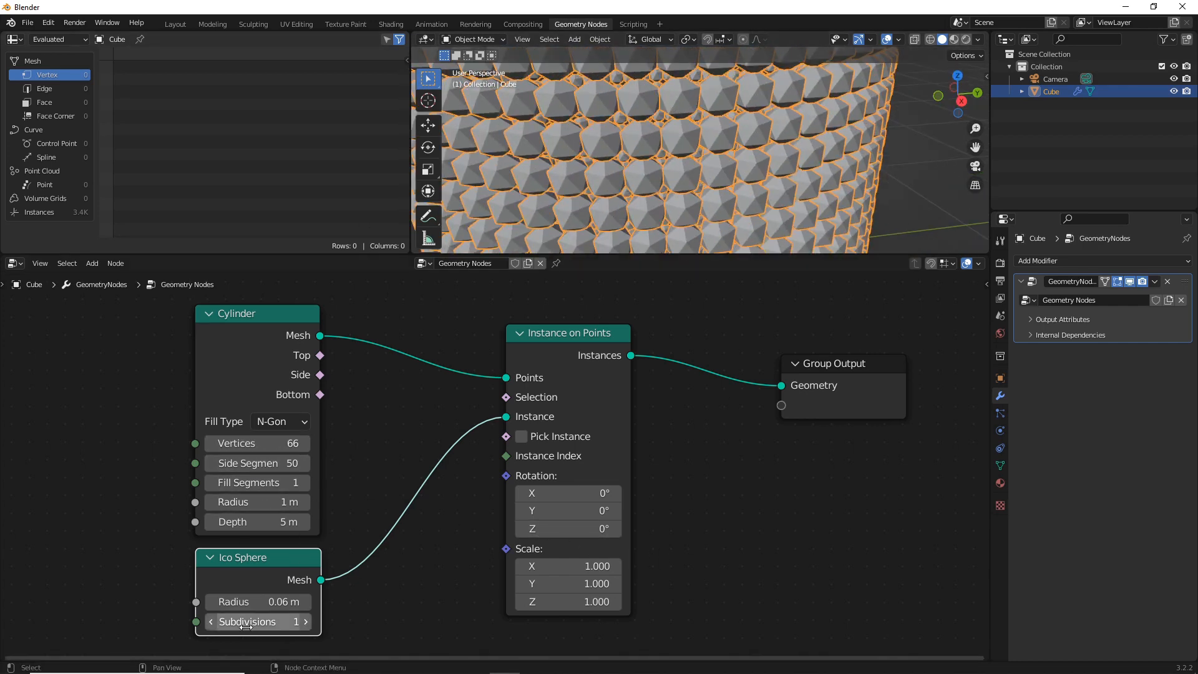
left_click(287, 622)
type("2")
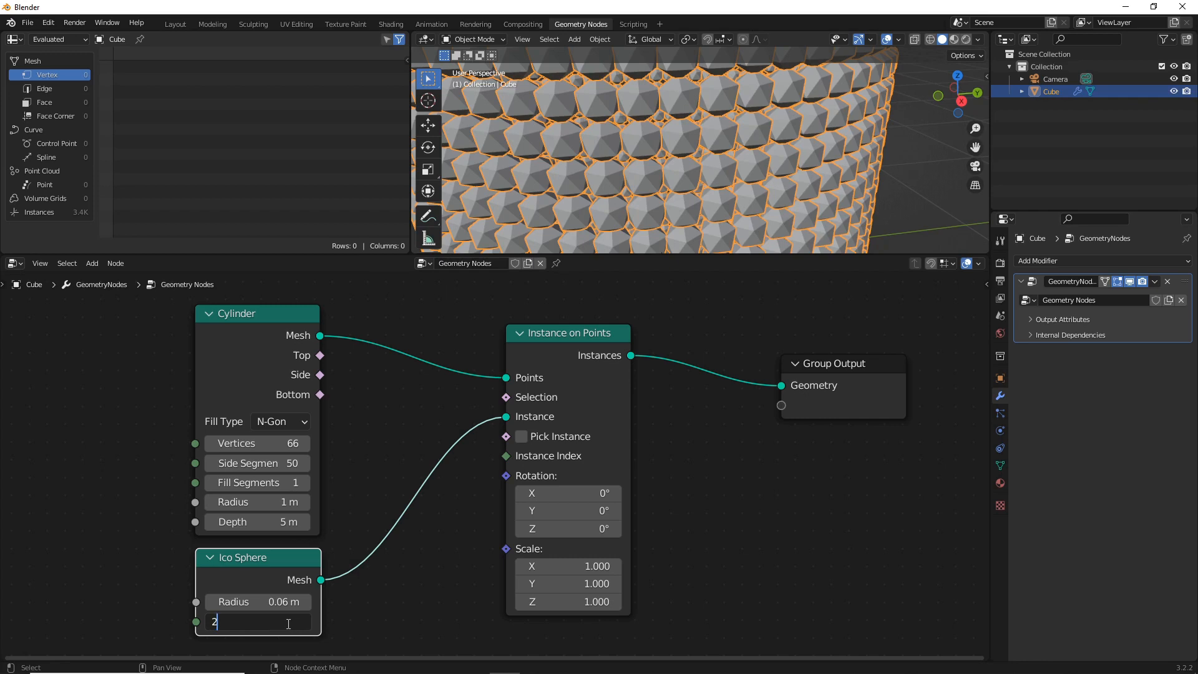
key("Return")
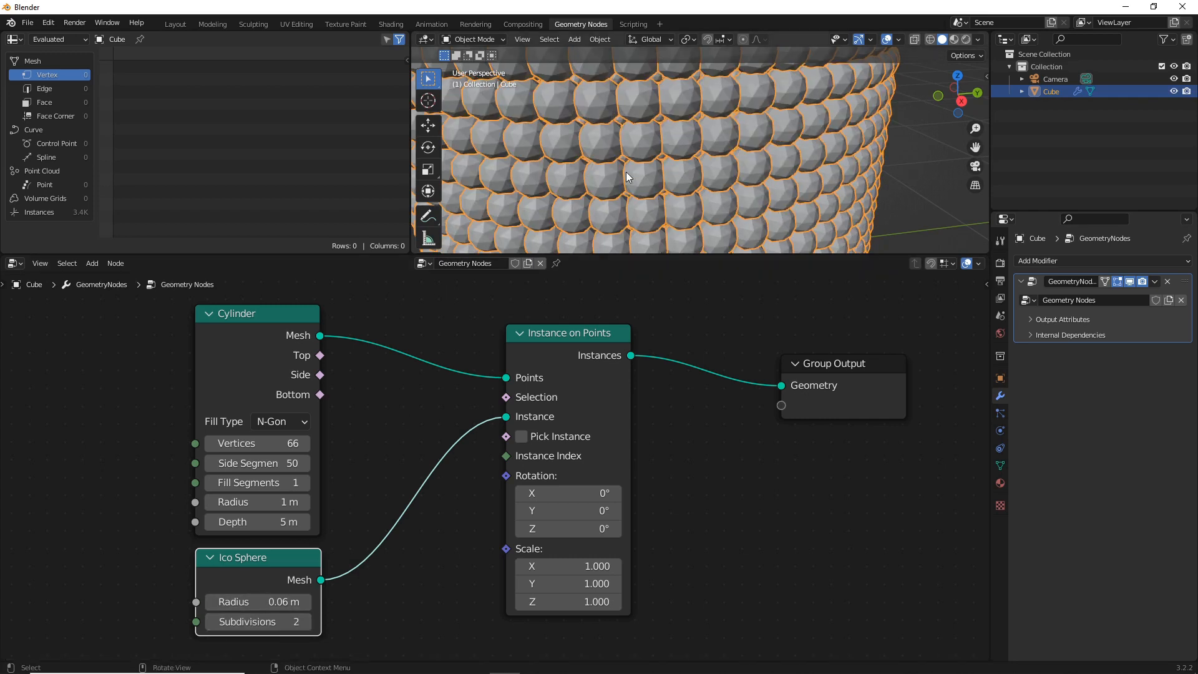
Set the Cylinder node's side segments to 50 and reduce its vertices to 53
scroll(622, 184, "down", 4)
scroll(622, 184, "up", 5)
mouse_move(257, 464)
left_mouse_down()
mouse_move(227, 464)
mouse_move(262, 464)
left_mouse_up()
left_click(267, 463)
type("50")
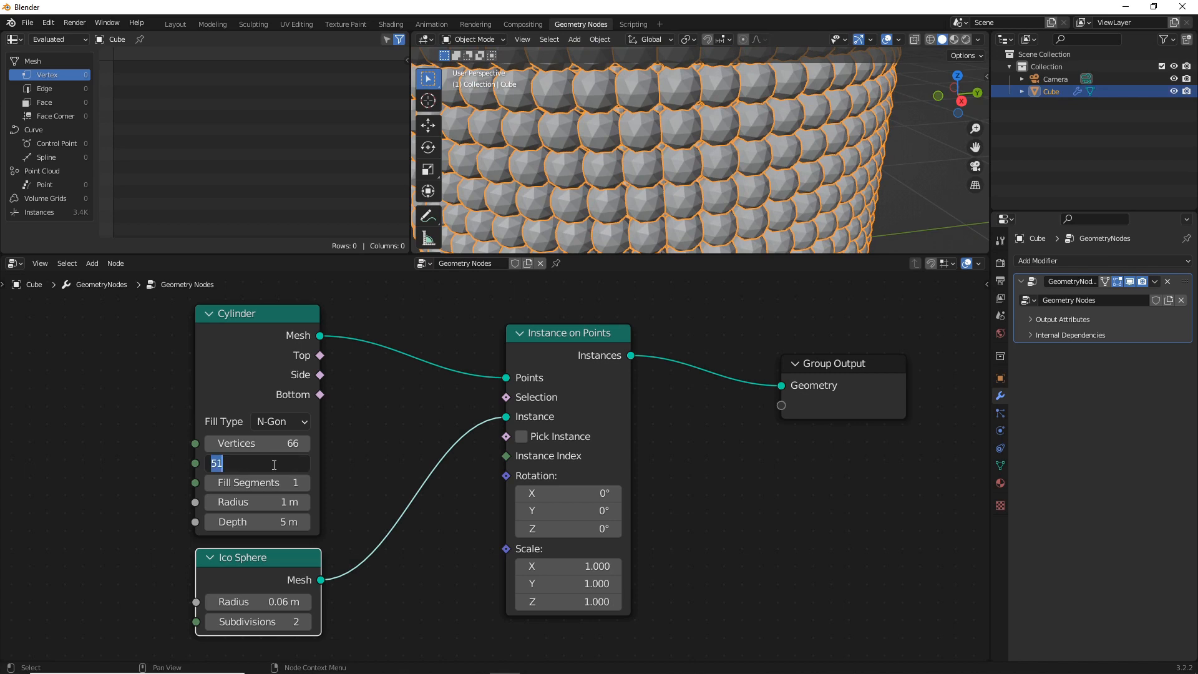
key("Return")
left_click_drag(265, 443, 206, 443)
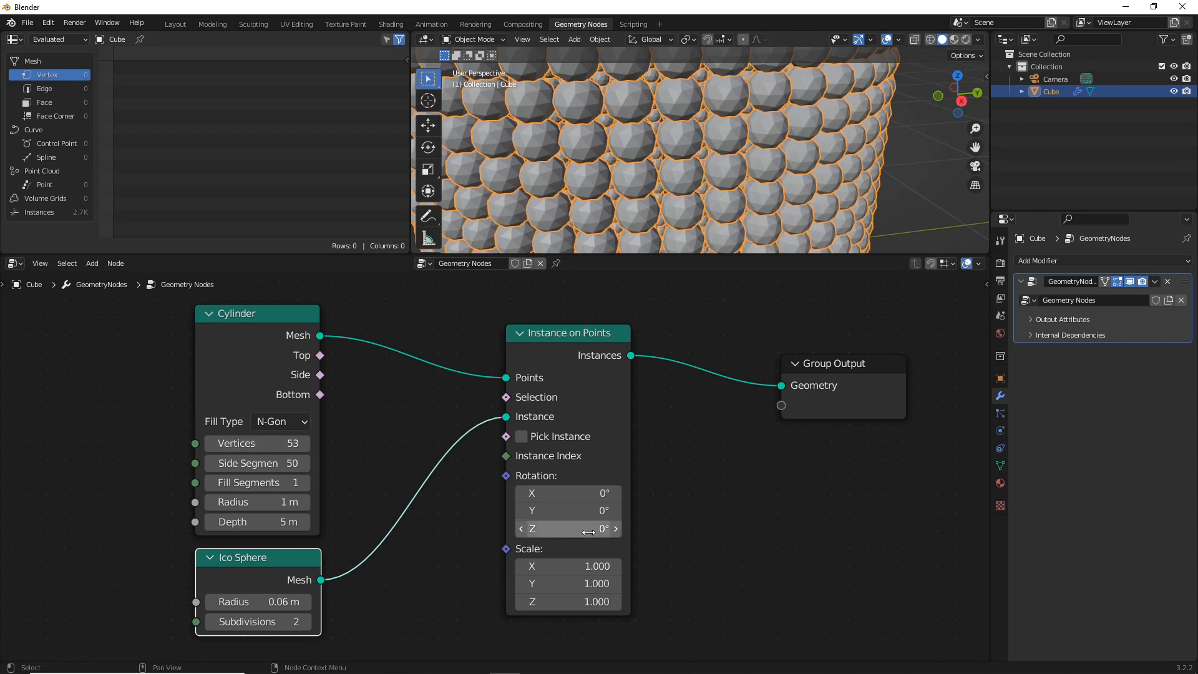
Raise the Ico Sphere node's subdivisions to 3
left_click(725, 525)
scroll(706, 386, "down", 1)
scroll(700, 425, "down", 1)
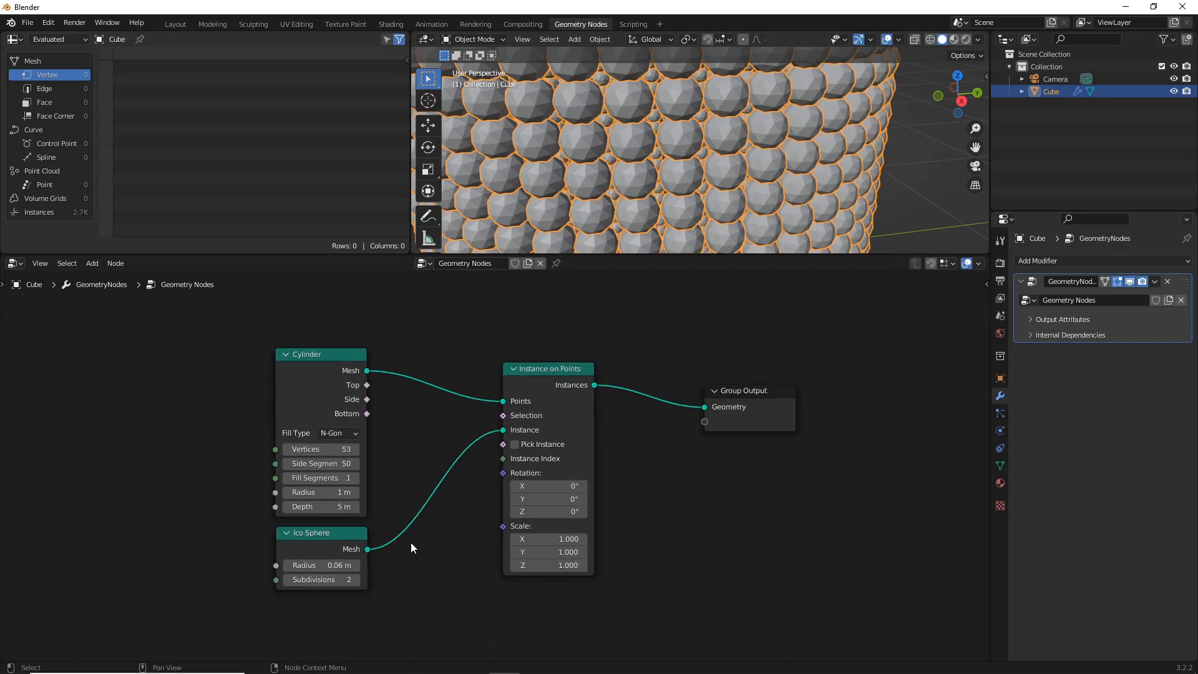
left_click(321, 585)
type("3")
key("Return")
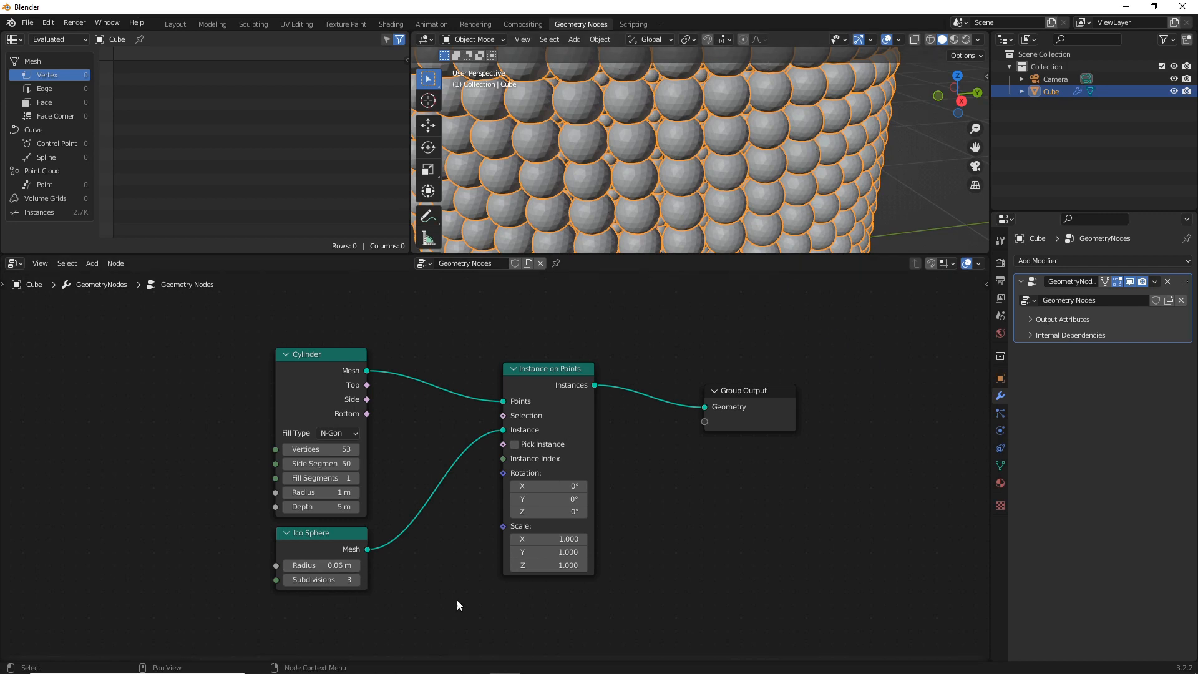
Add a Noise Texture node below Ico Sphere and connect its Color output to the Scale input of Instance on Points
key("shift+a")
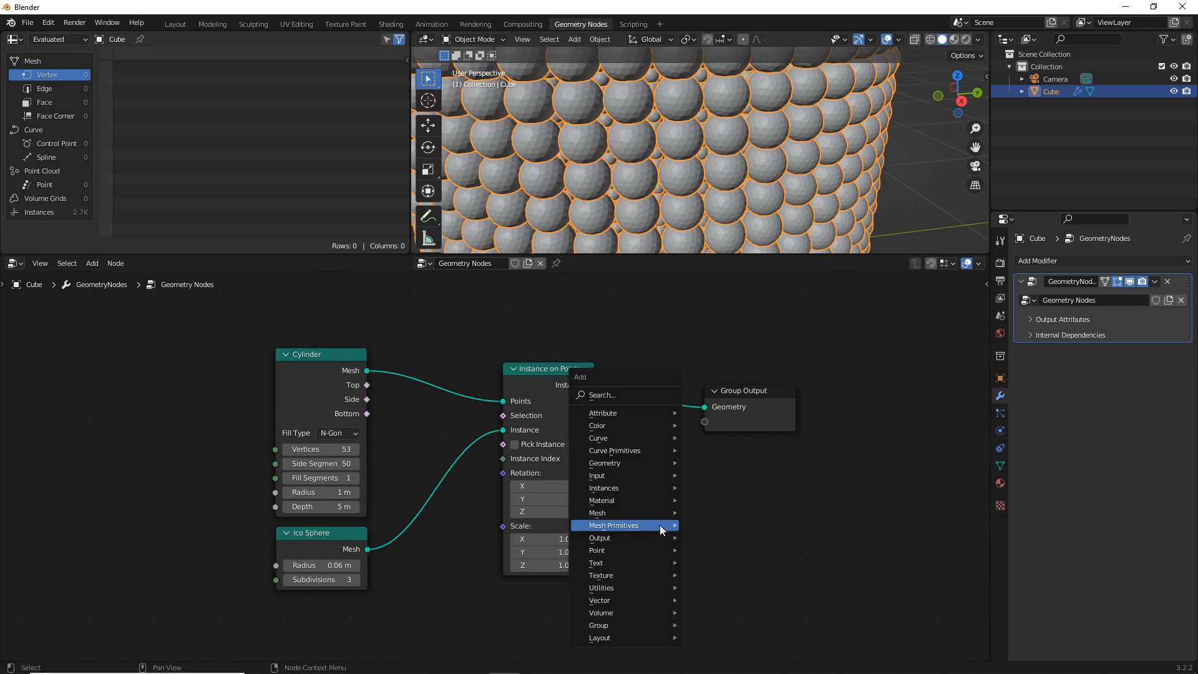
left_click(610, 396)
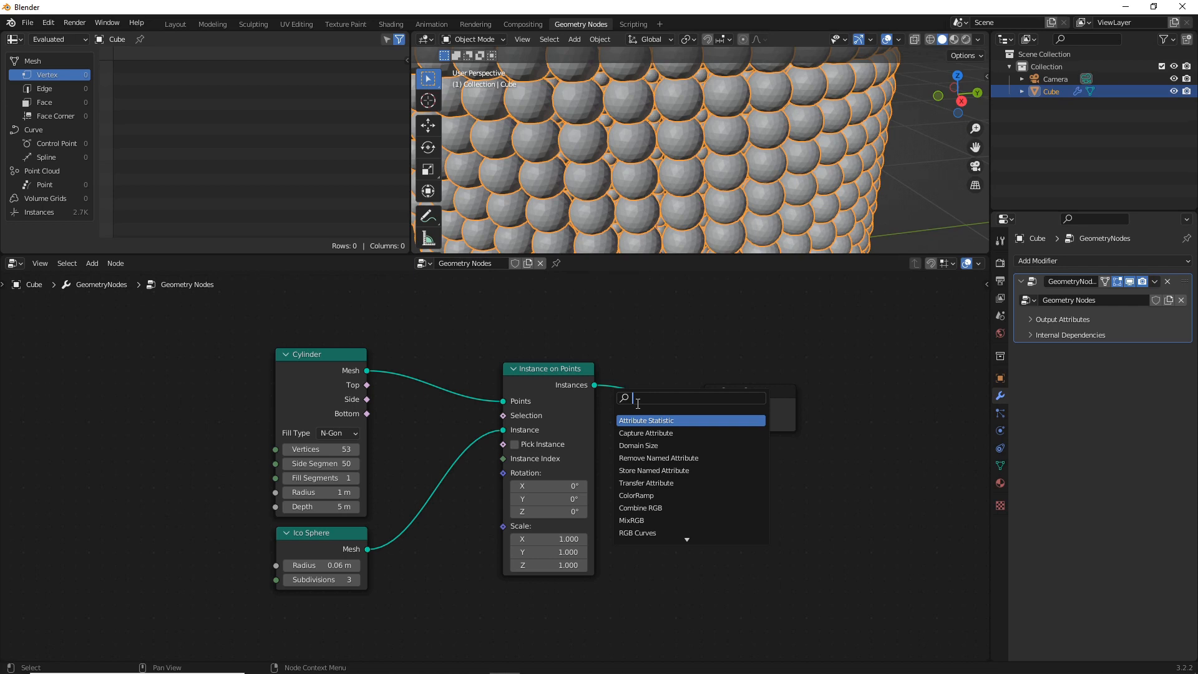
type("noise")
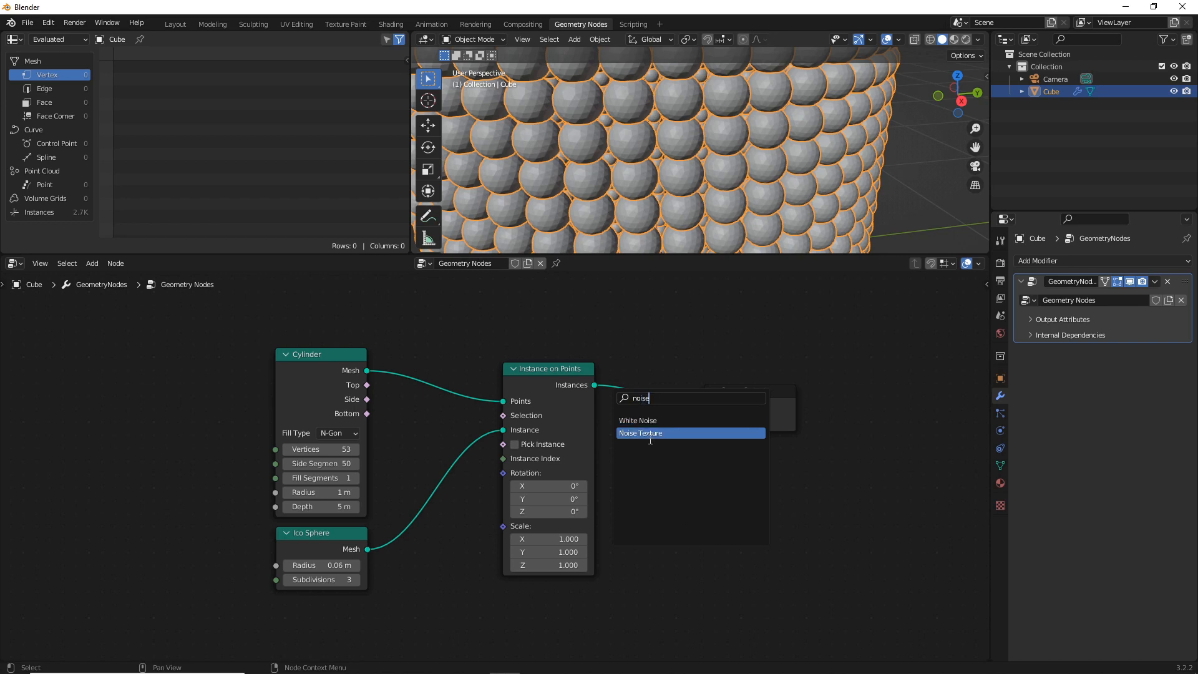
left_click(642, 433)
left_click(305, 514)
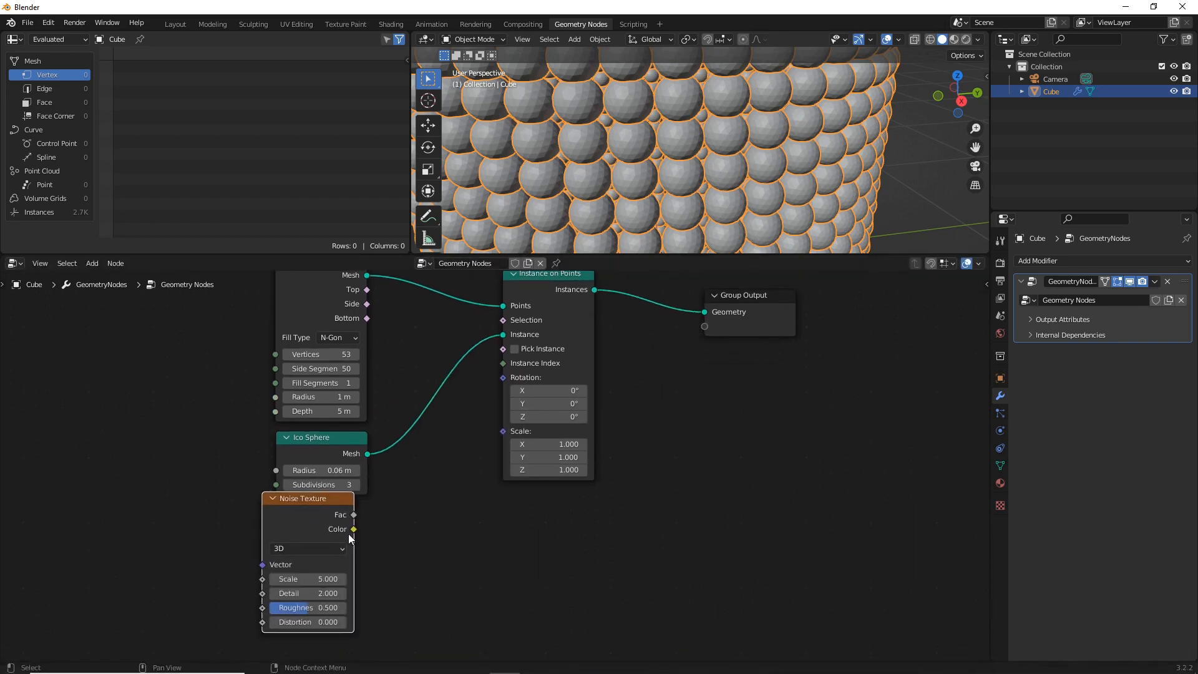
left_click_drag(354, 530, 503, 431)
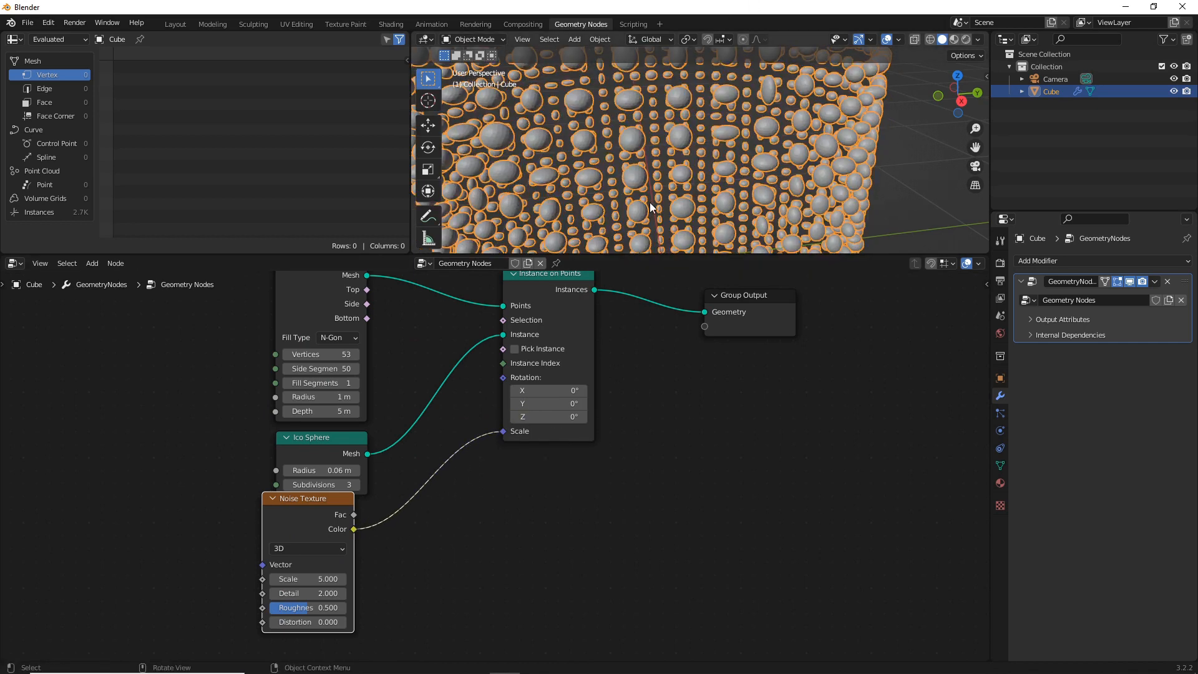
Move the Noise Texture node aside and insert a ColorRamp node between its Color output and the Scale input of Instance on Points
left_click_drag(293, 507, 274, 528)
key("shift+a")
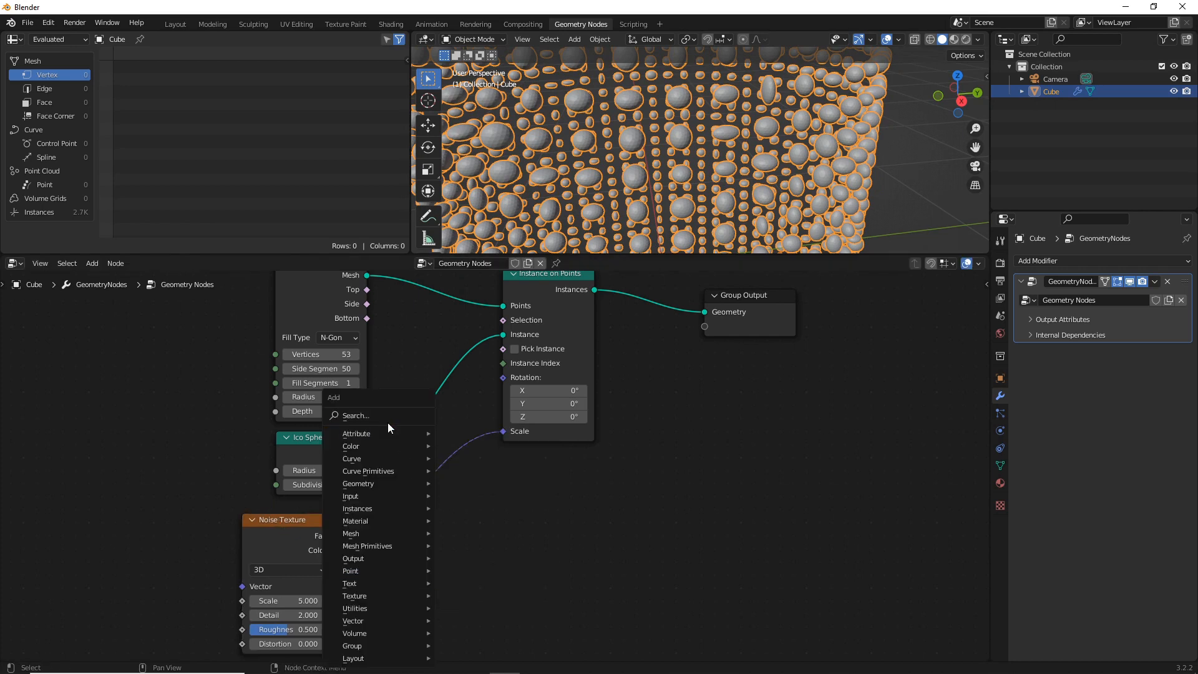
left_click(386, 416)
type("color")
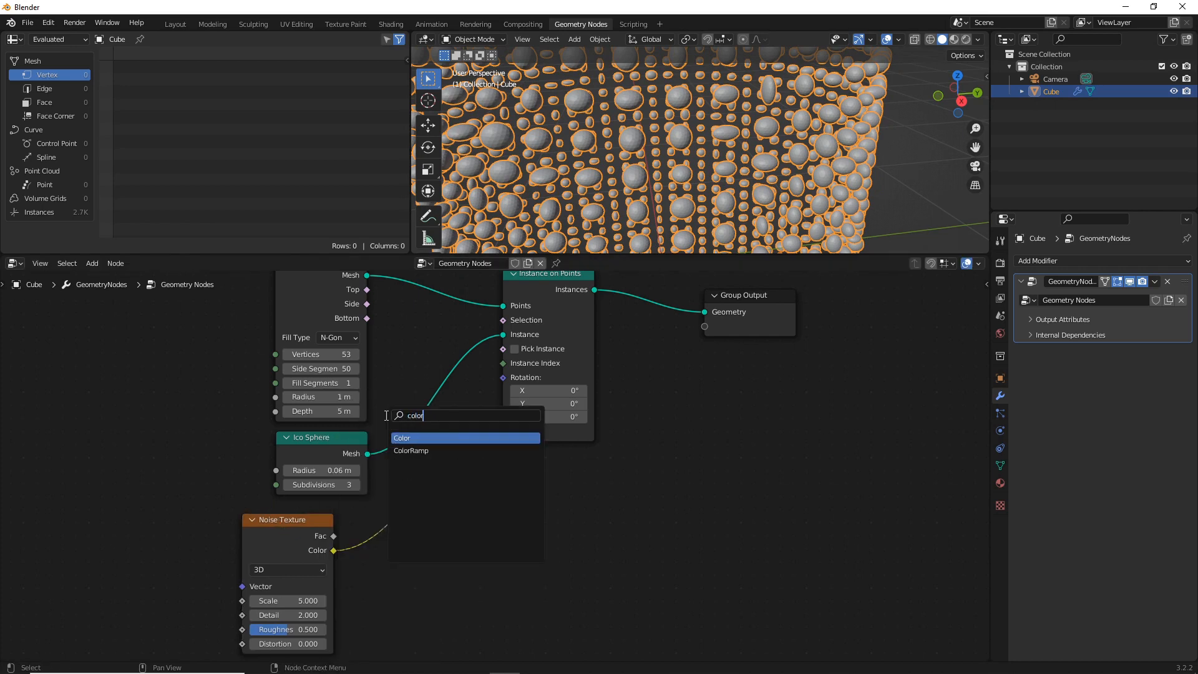
left_click(427, 450)
left_click(413, 495)
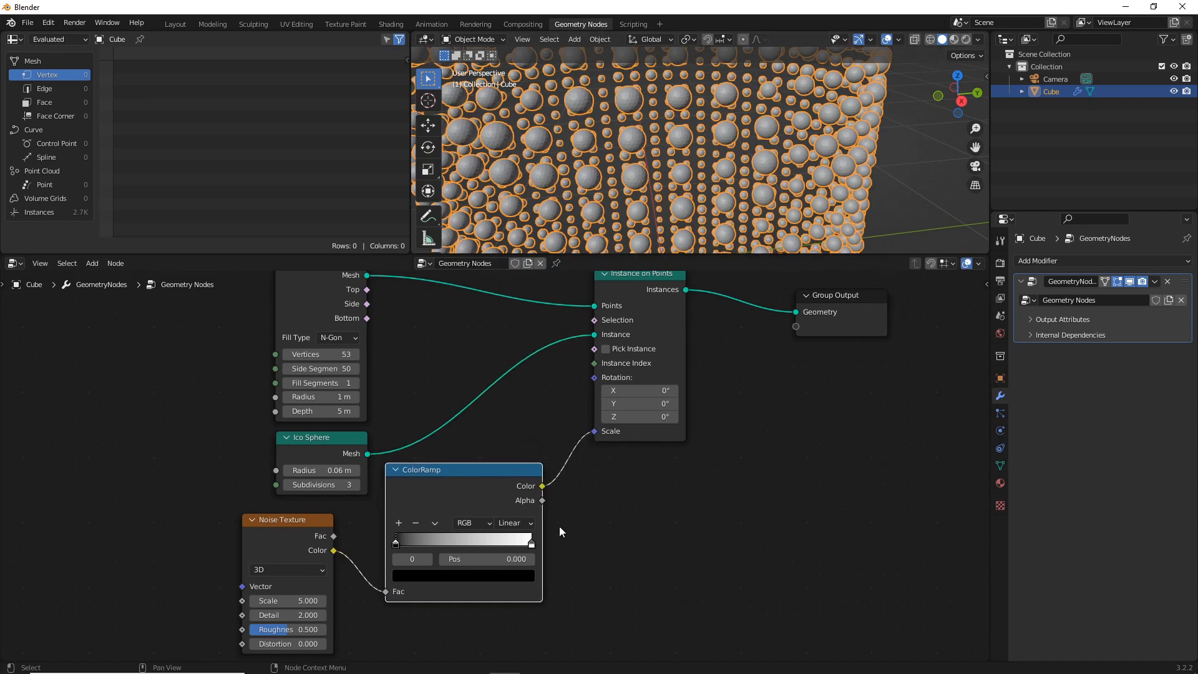
Tighten the ColorRamp gradient by moving the black stop to 0.373 and the white stop close beside it
left_click_drag(398, 545, 443, 543)
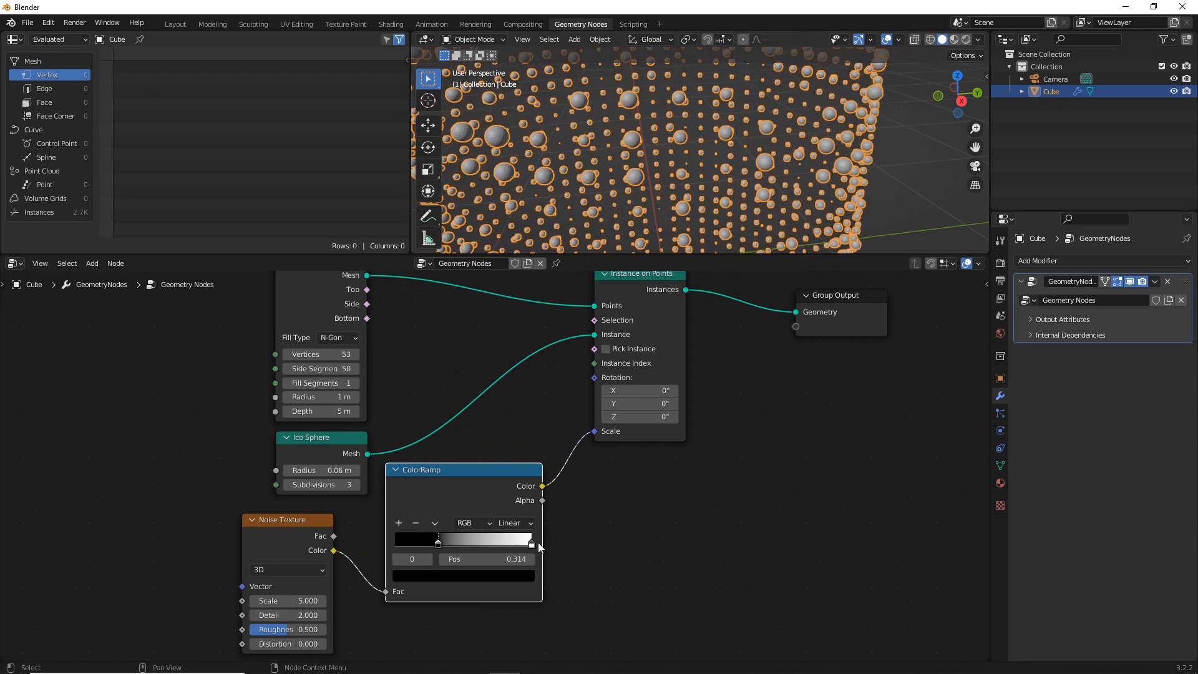
left_click_drag(531, 543, 518, 548)
mouse_move(481, 549)
left_mouse_down()
mouse_move(461, 549)
mouse_move(479, 549)
left_mouse_up()
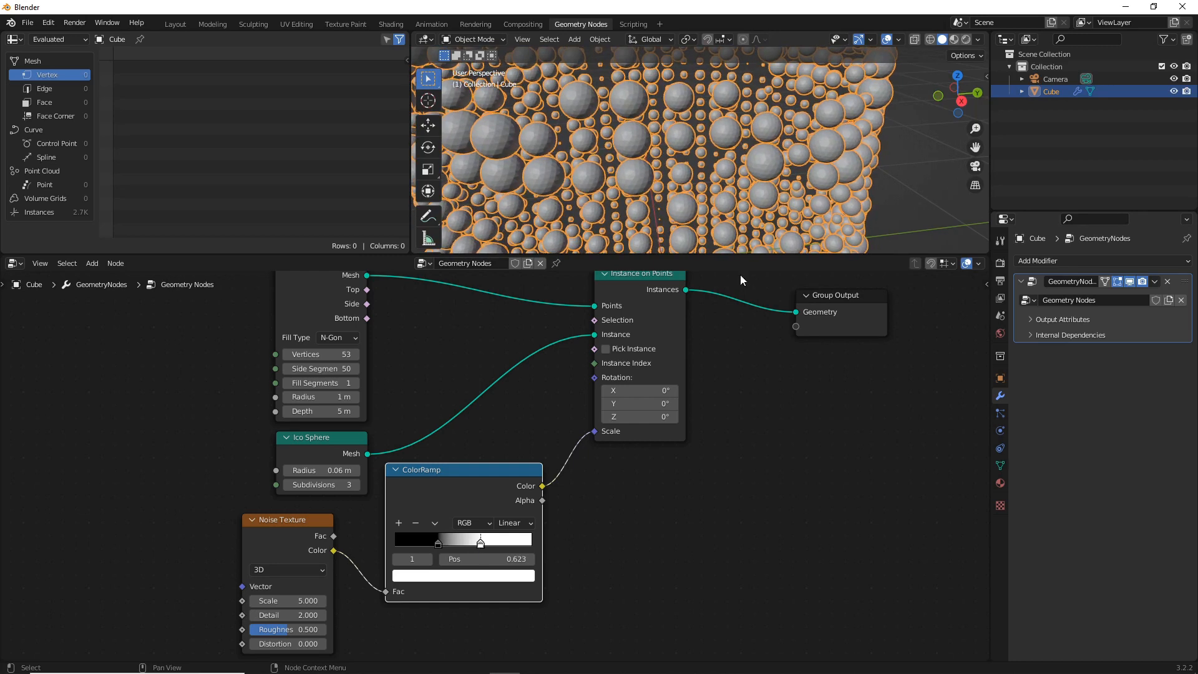
scroll(687, 155, "down", 5)
left_click(846, 158)
middle_click_drag(709, 178, 680, 165)
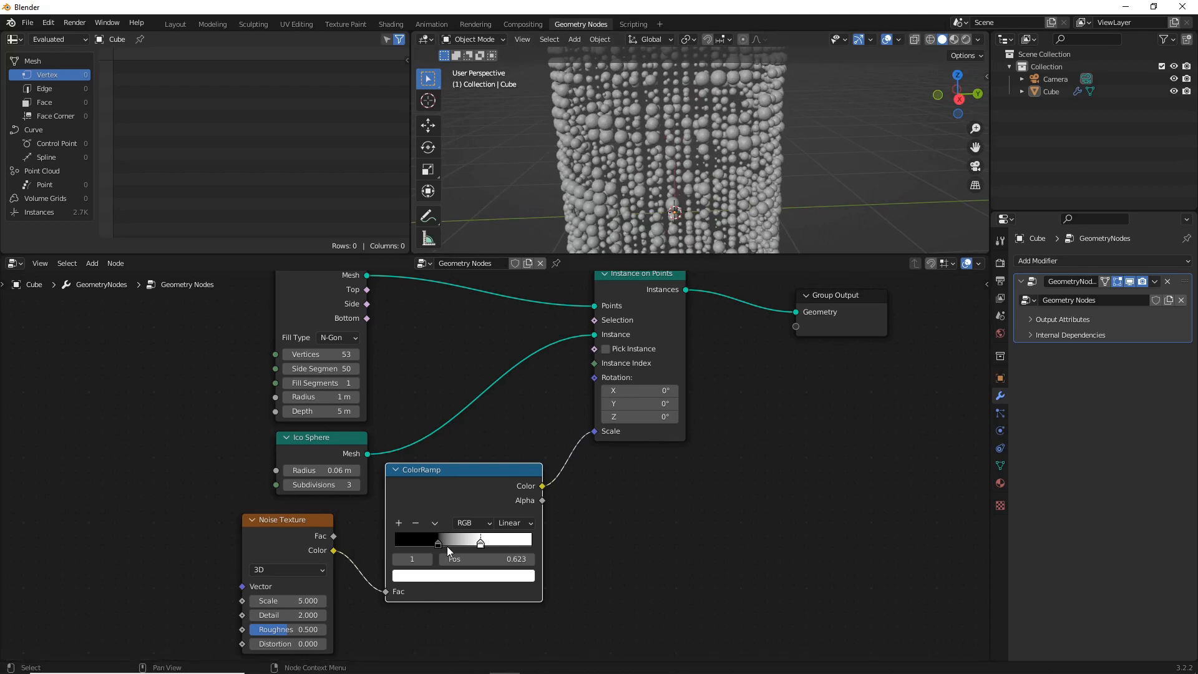
left_click_drag(480, 547, 447, 545)
left_click(627, 593)
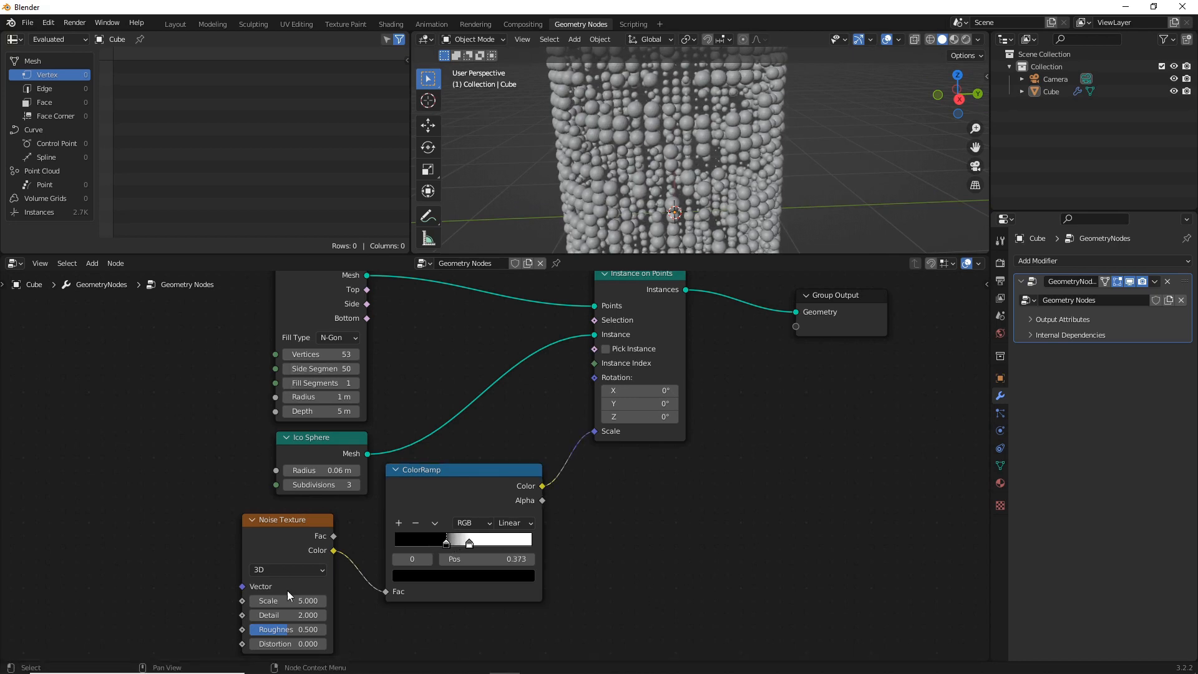
Switch the Noise Texture node's dimensions to 4D
left_click(288, 570)
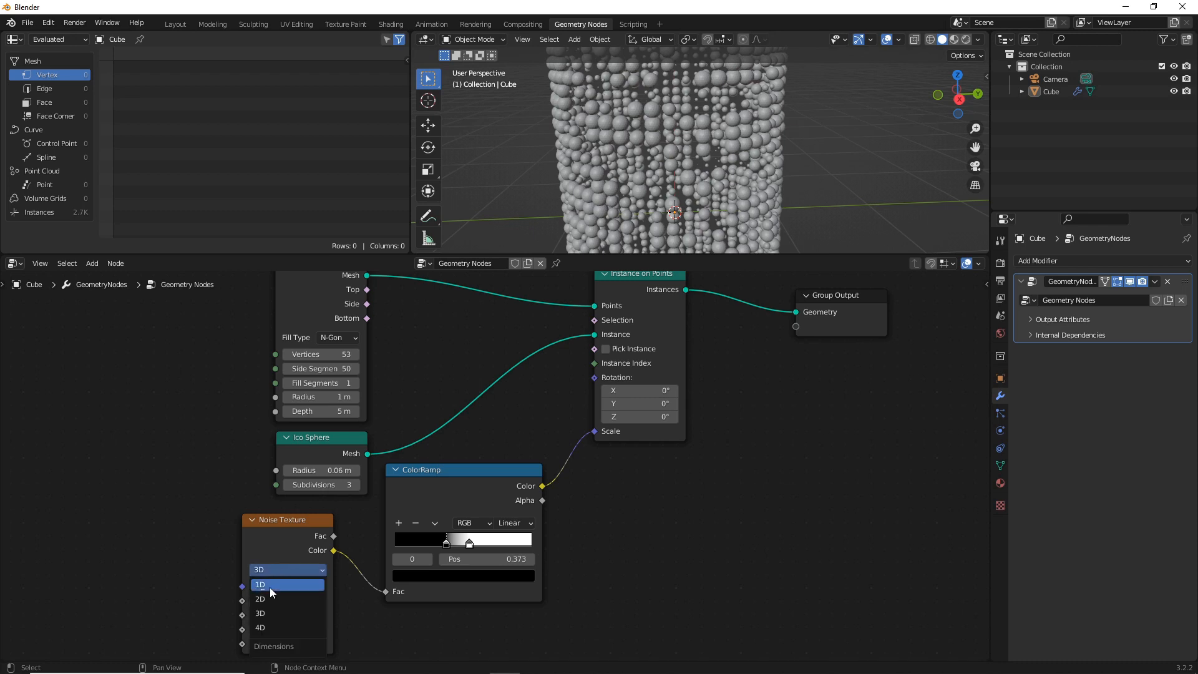
left_click(272, 628)
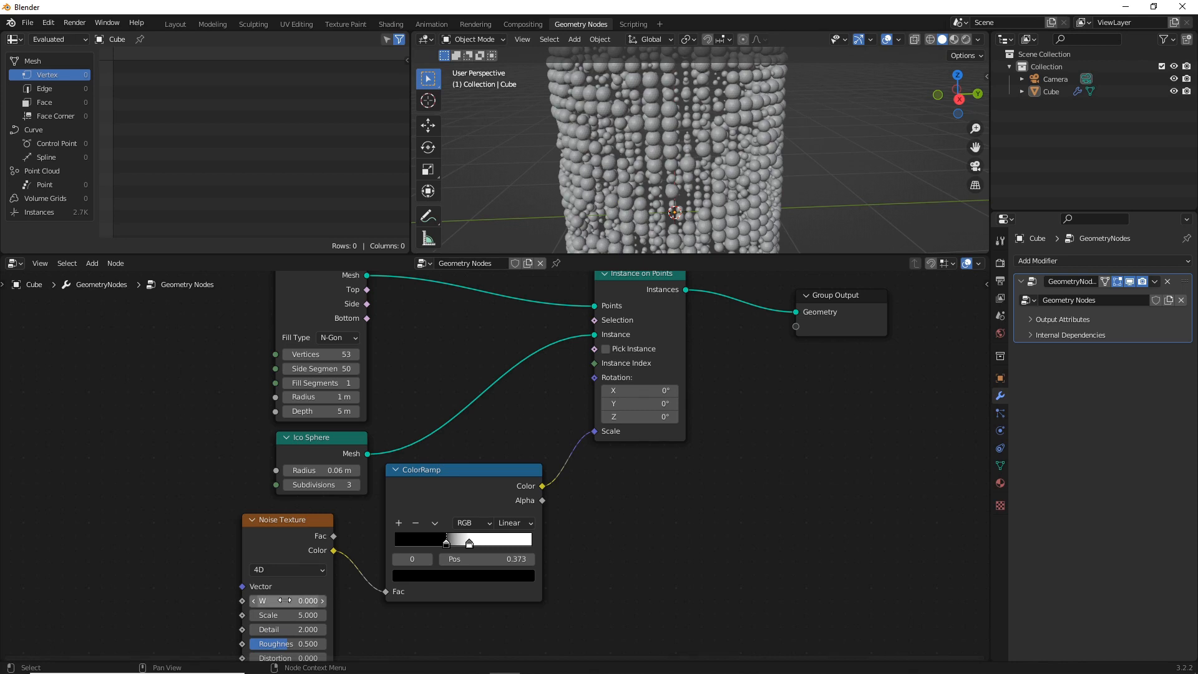
Change the Spreadsheet area into a Timeline editor
left_click(15, 39)
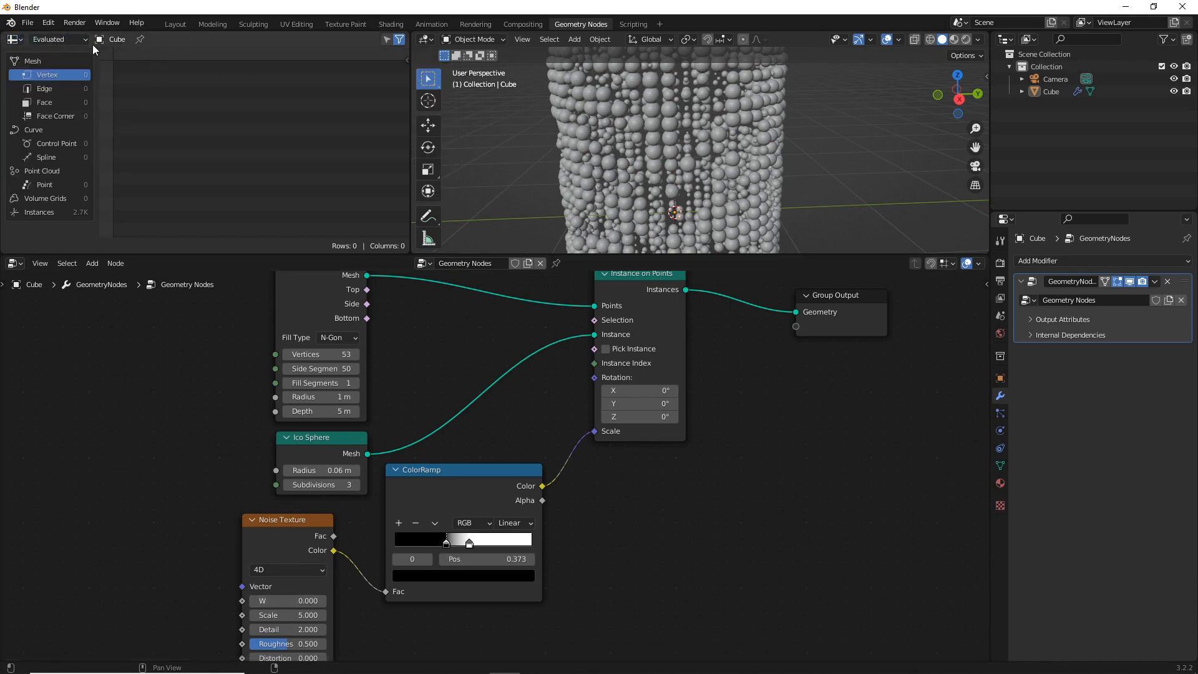
left_click(21, 39)
left_click(40, 39)
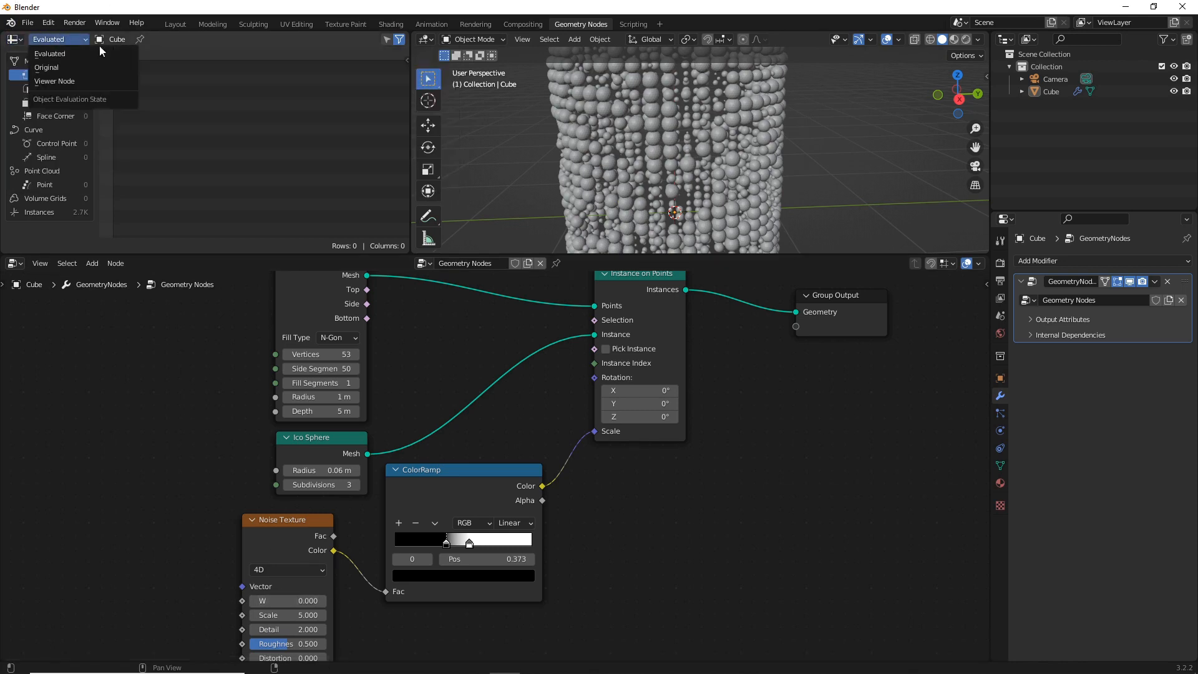
left_click(15, 38)
left_click(187, 87)
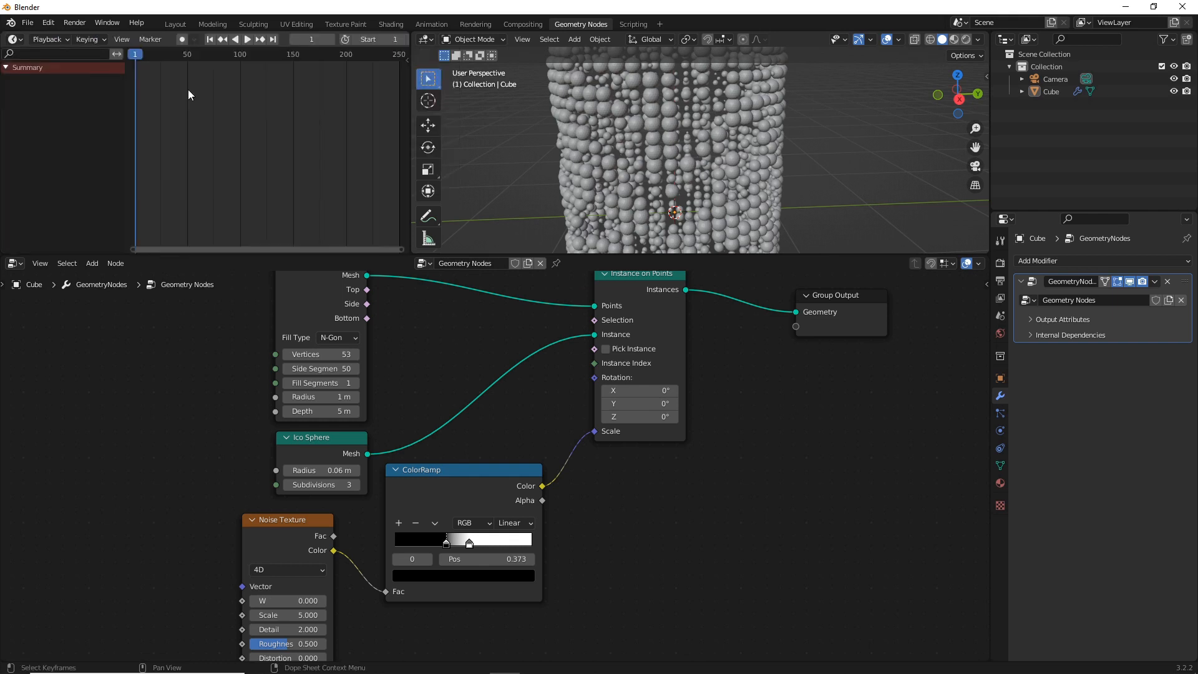
Go to frame 0 and insert a keyframe on the Noise Texture node's W value of 0
left_click(136, 54)
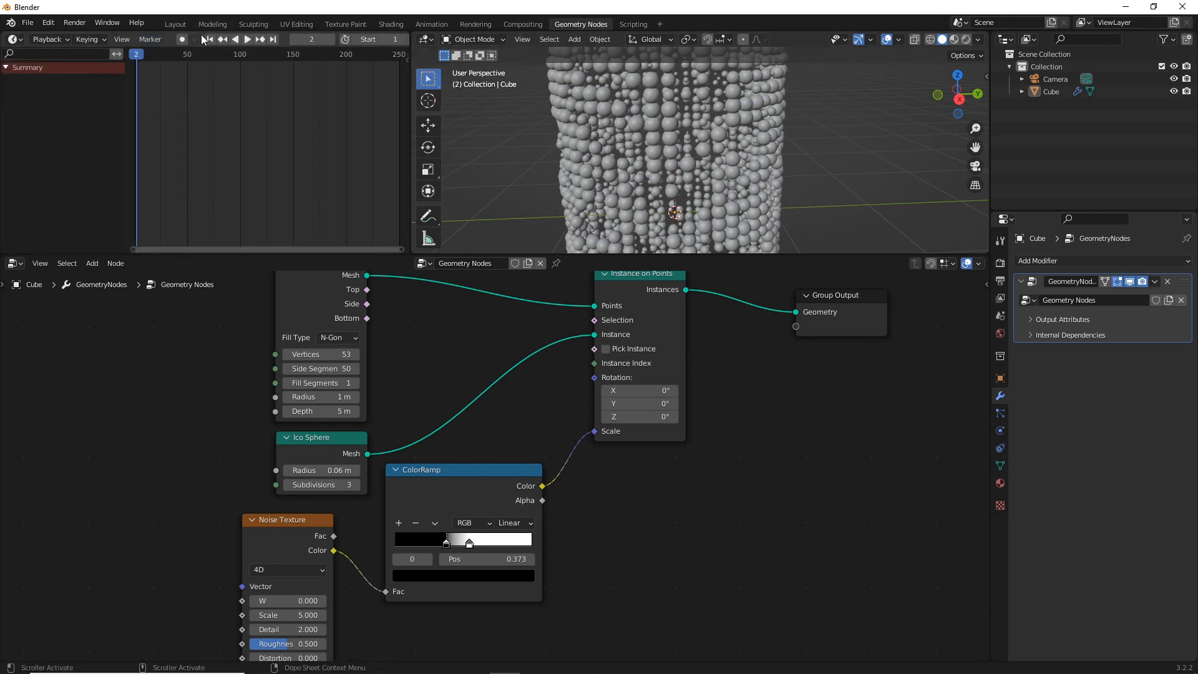
left_click(129, 55)
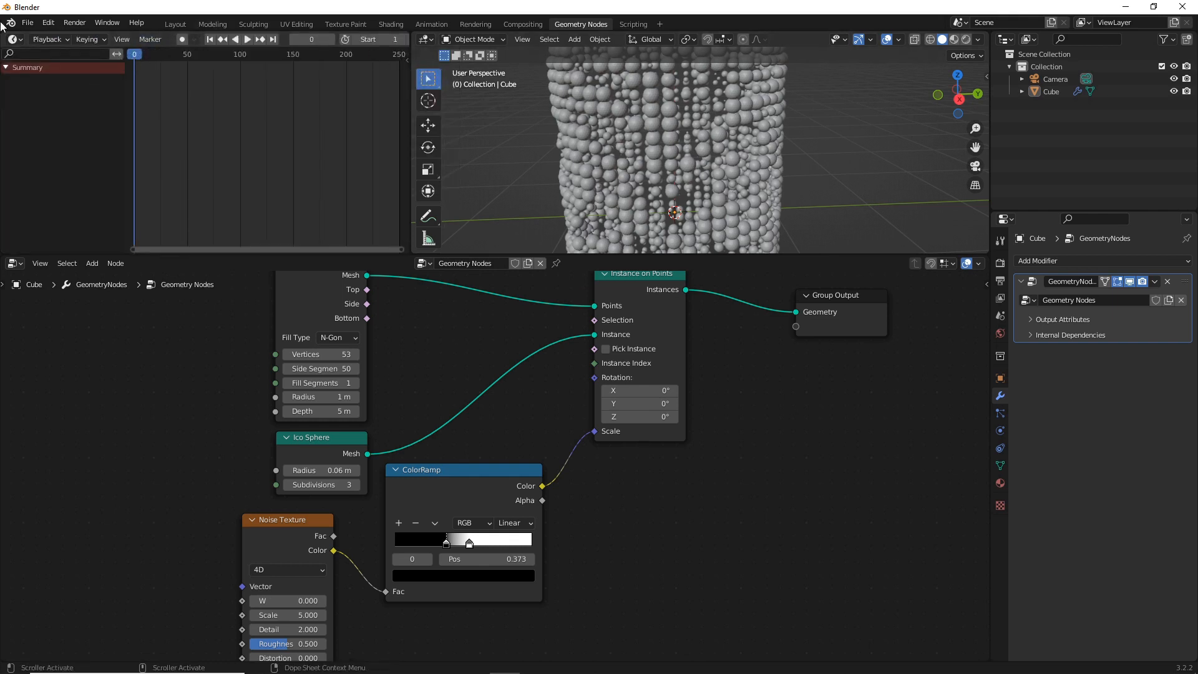
left_click(15, 39)
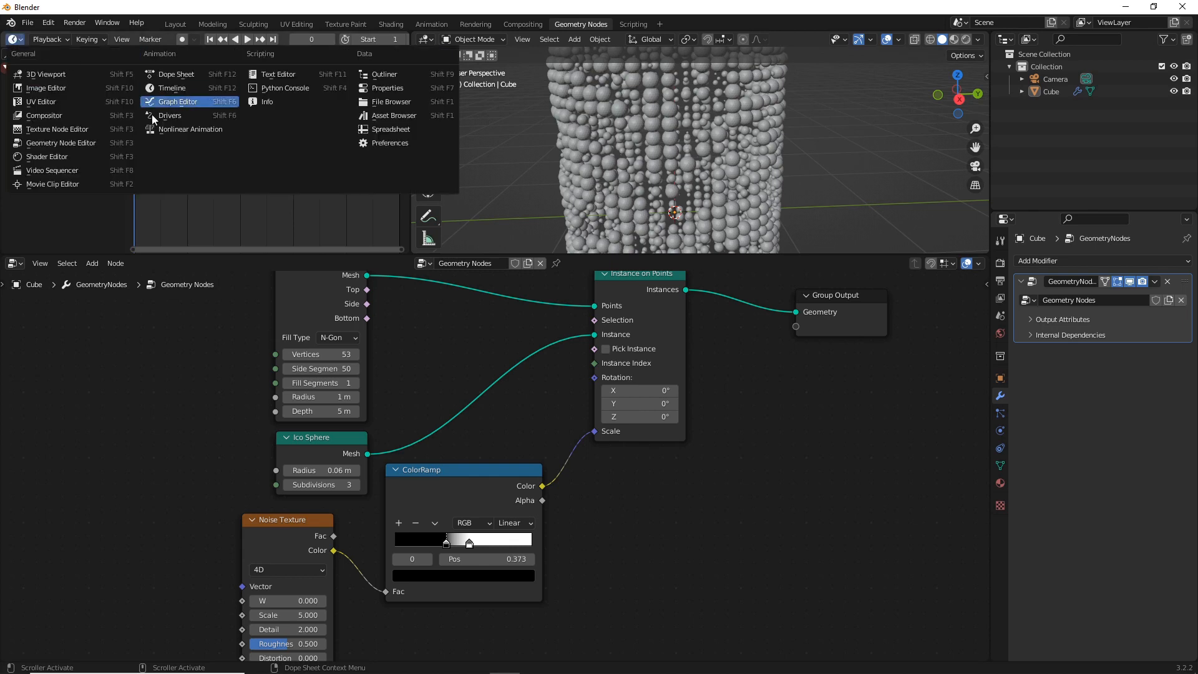
left_click(175, 74)
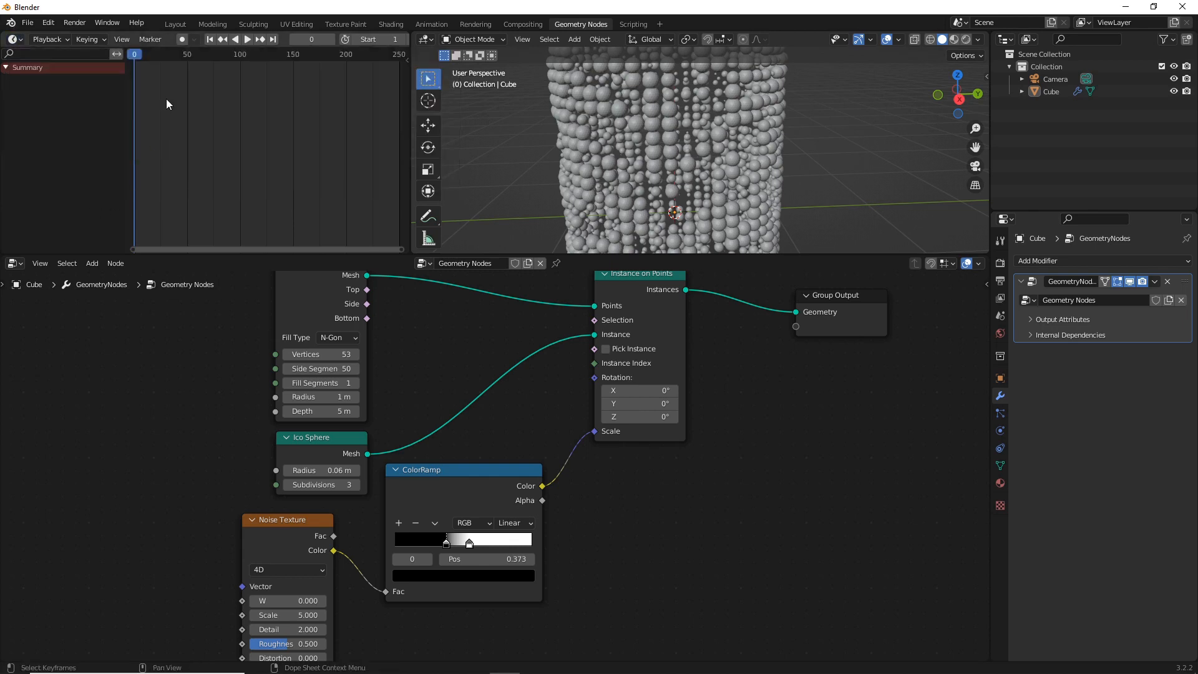
right_click(318, 606)
left_click(238, 510)
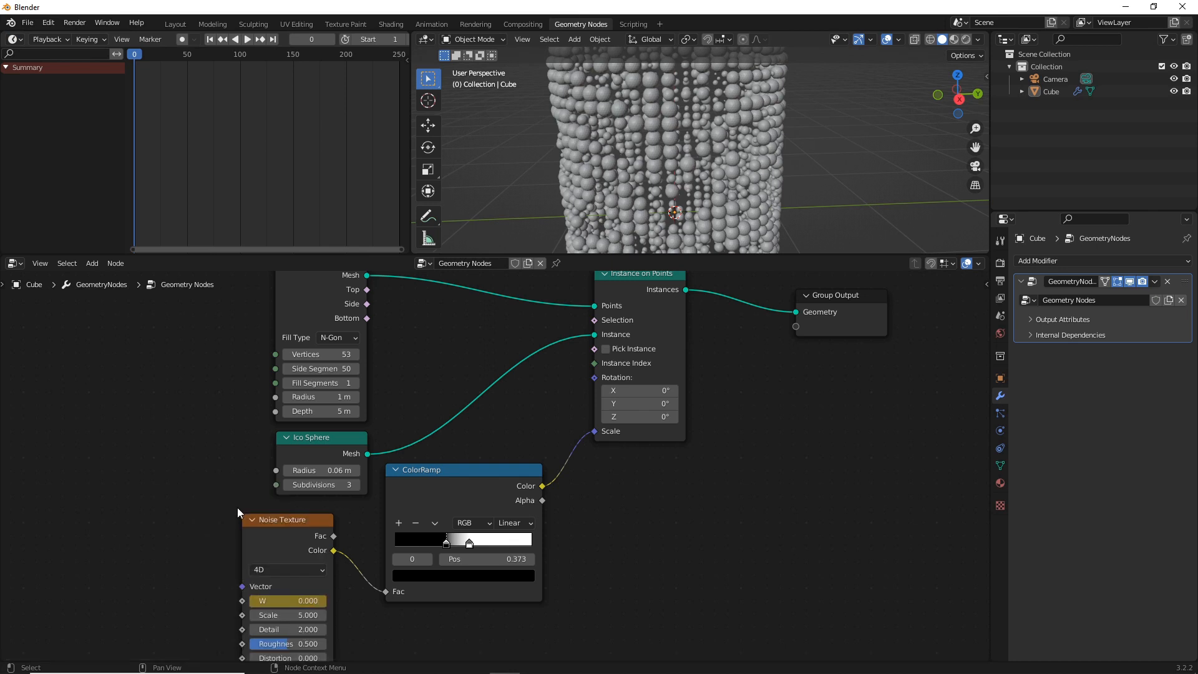
At frame 250, set the Noise Texture node's W value to 5 and insert a keyframe for it
left_click(275, 37)
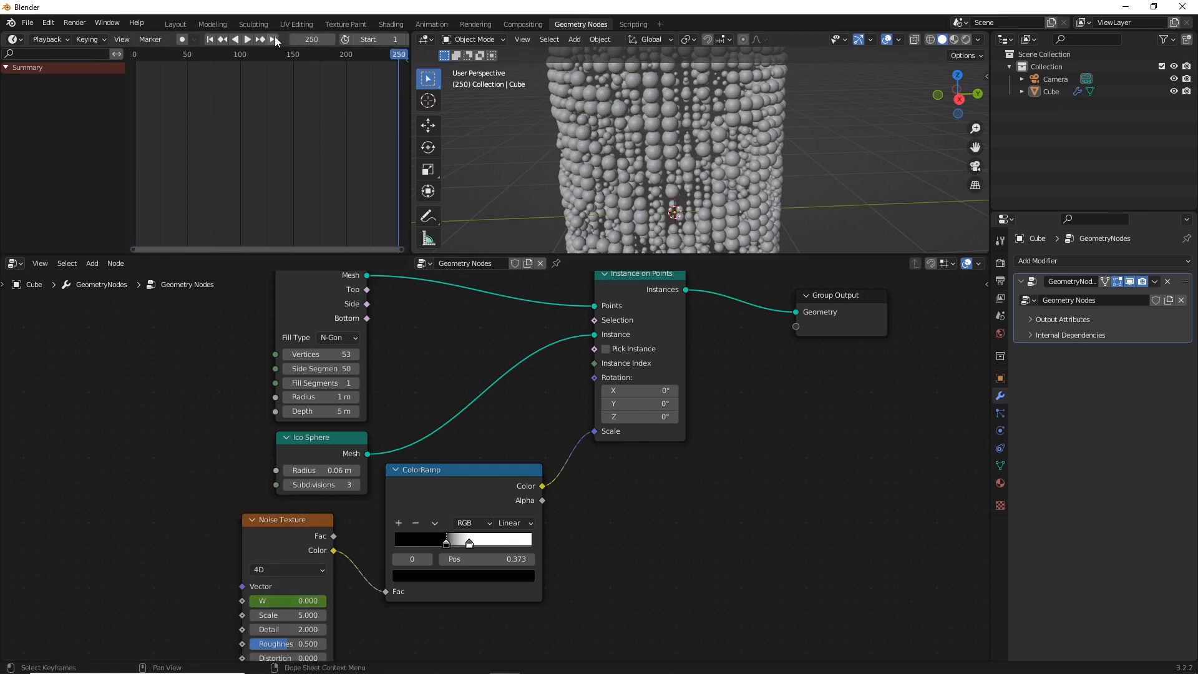
left_click(305, 600)
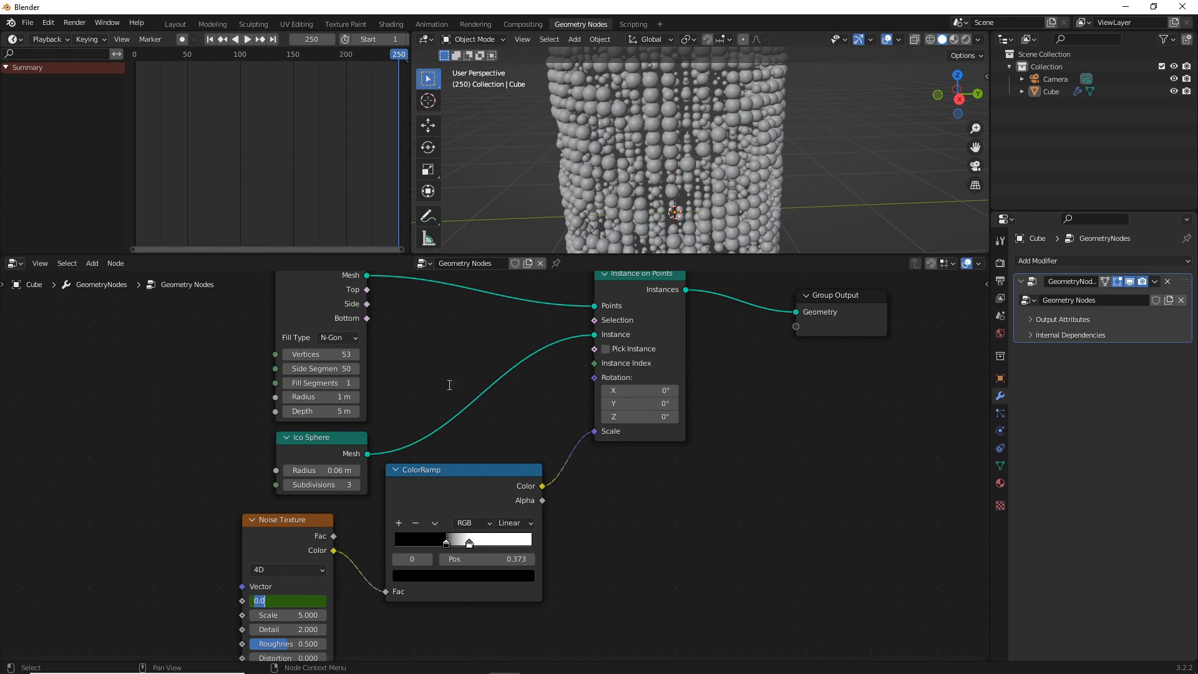
key("BackSpace")
key("Return")
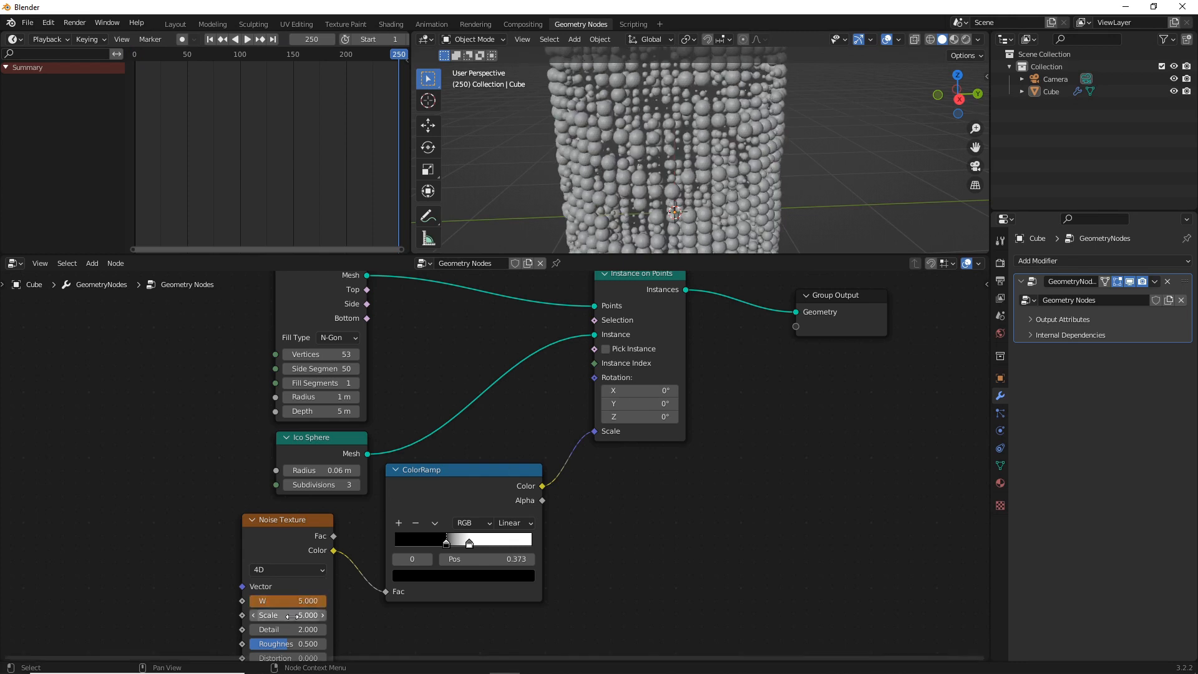
right_click(268, 600)
left_click(240, 528)
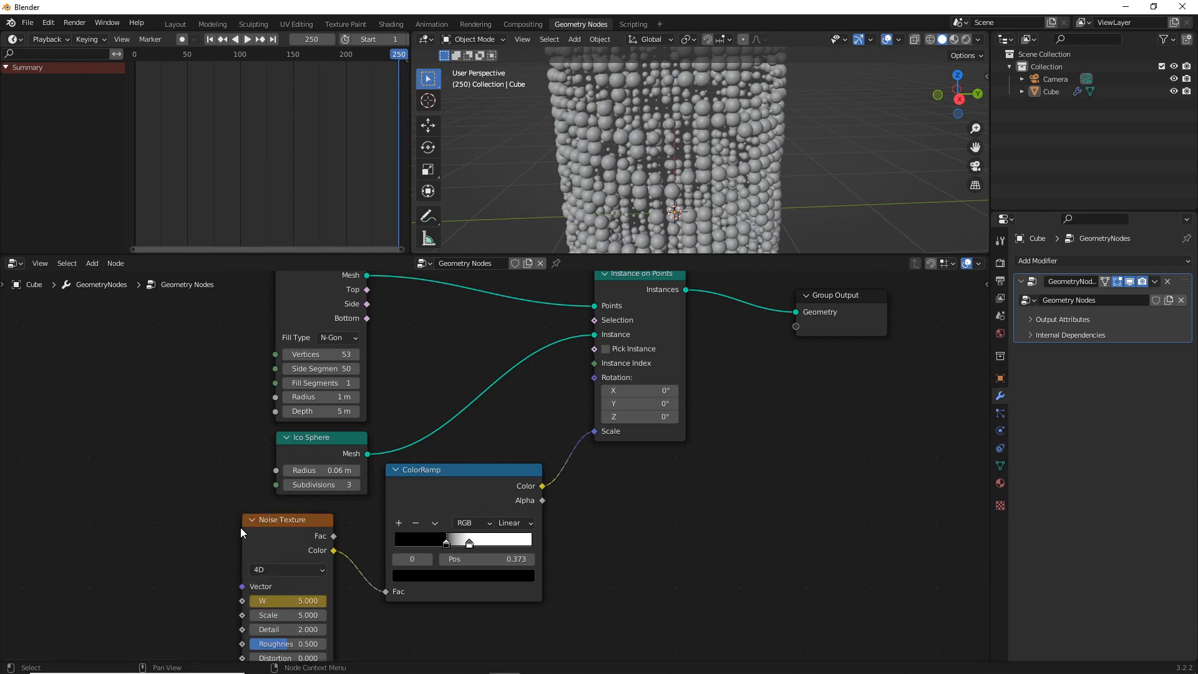
Play the animation and move the ColorRamp's white stop to 0.632
left_click(249, 38)
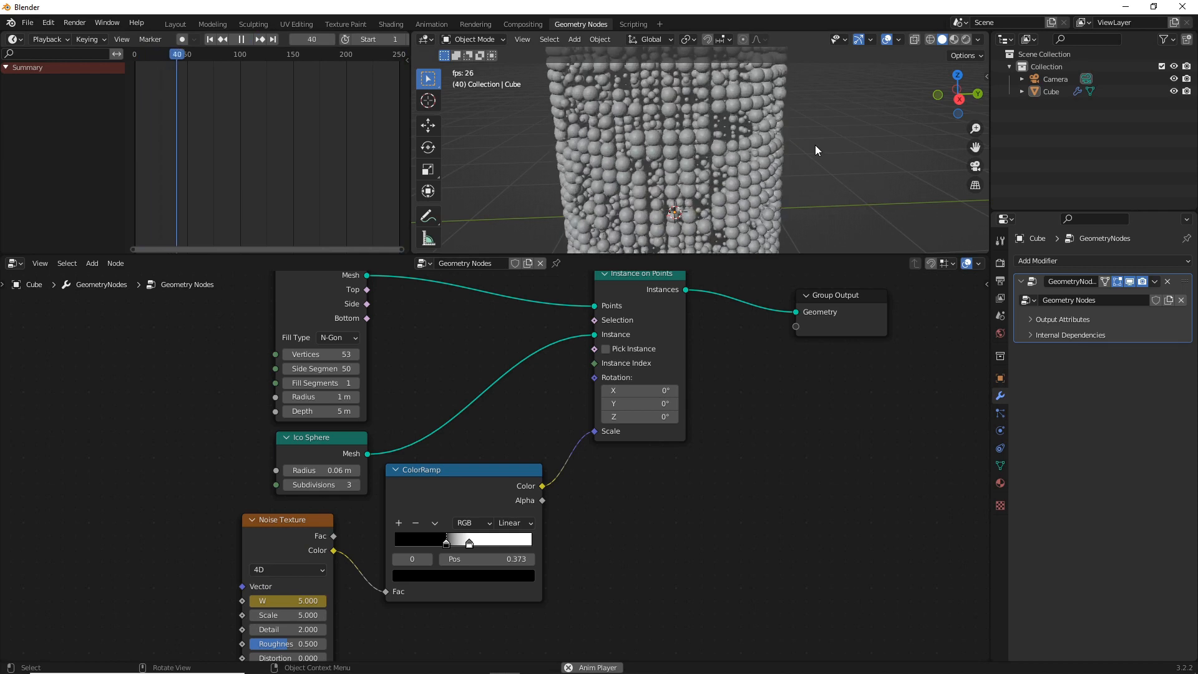
middle_click_drag(814, 145, 686, 118)
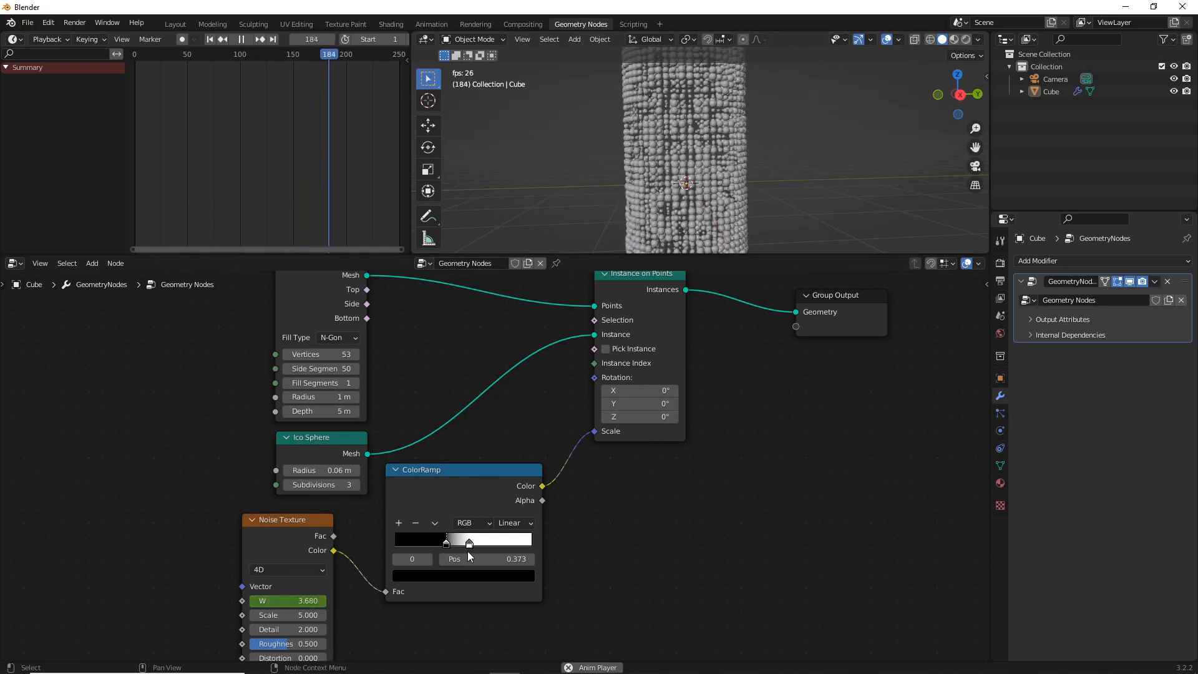
left_click_drag(469, 544, 483, 541)
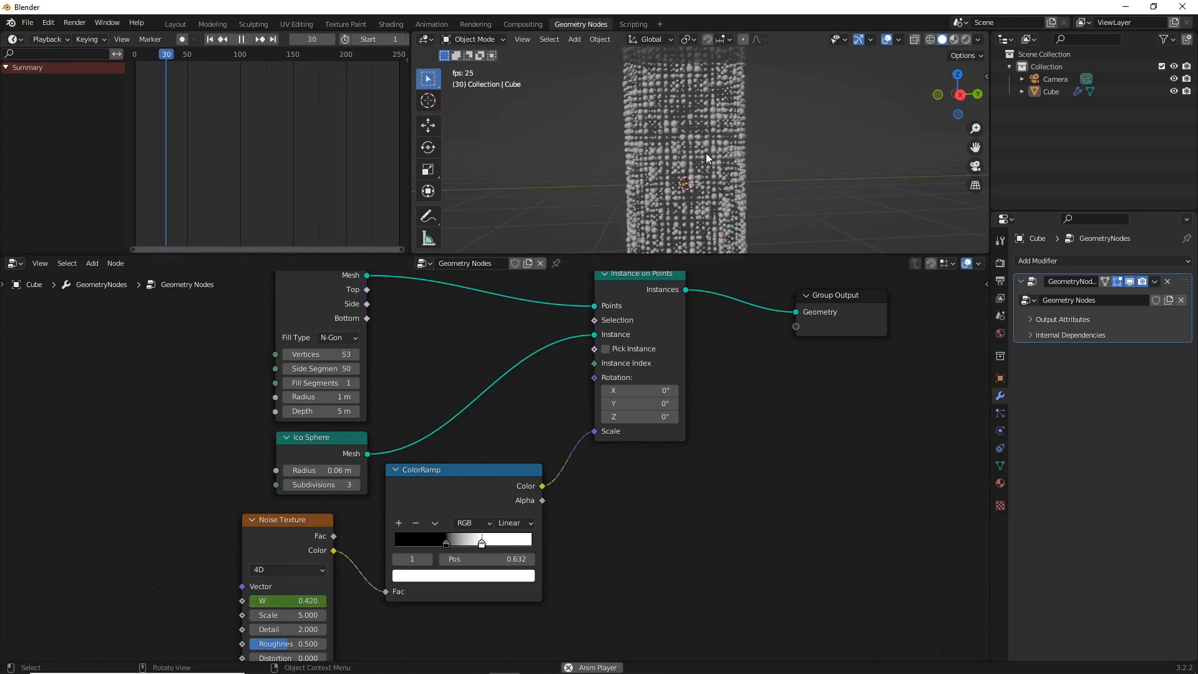
Inspect the animated sphere column during playback, stop it, return to frame 0 and restart playback
middle_click_drag(711, 138, 708, 159)
scroll(708, 158, "up", 3)
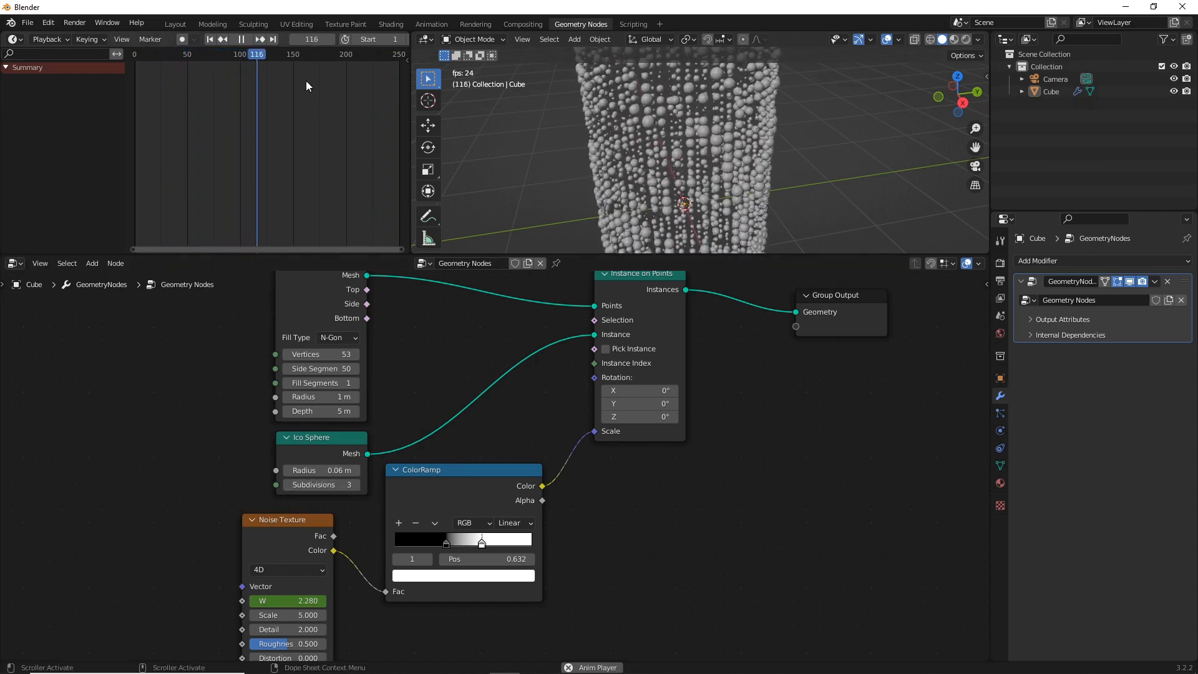
key("space")
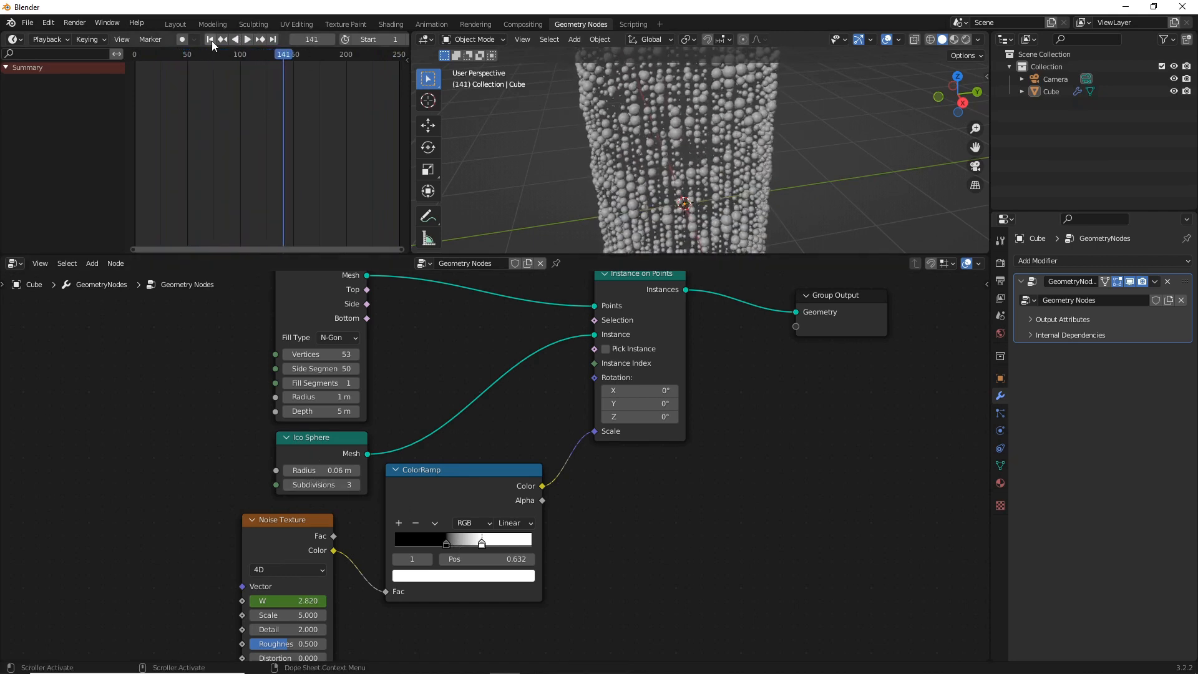
left_click(212, 41)
left_click(134, 50)
key("space")
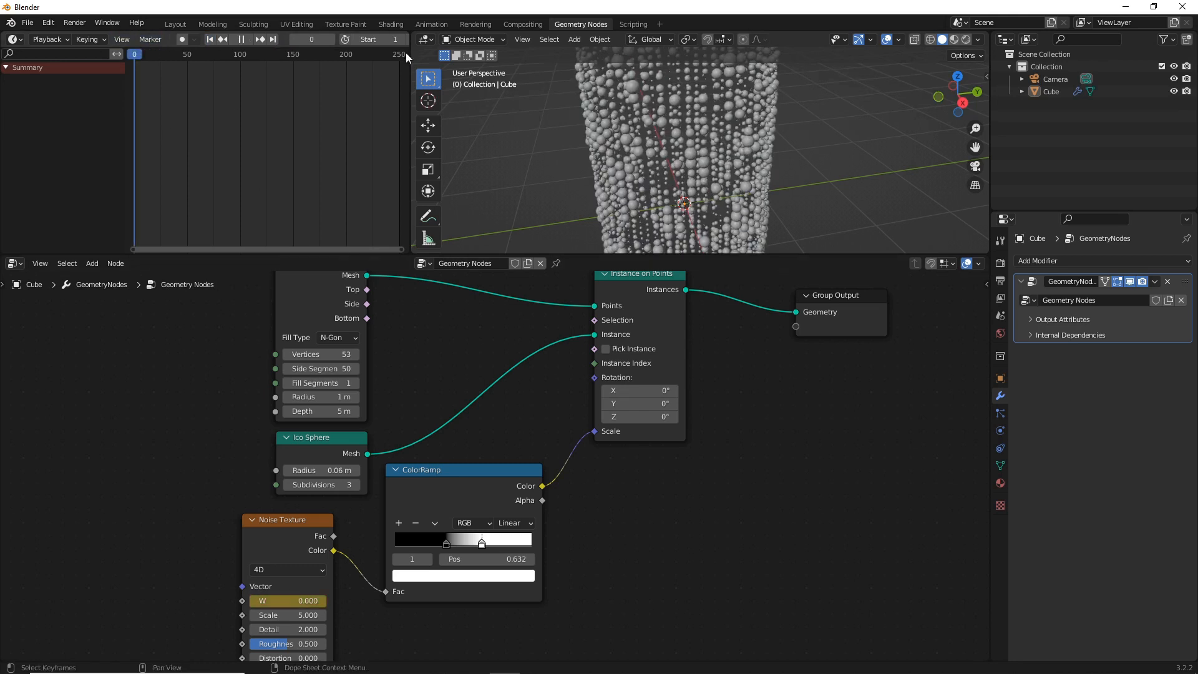
key("space")
Move the Noise Texture node farther away from the ColorRamp node to make room between them
left_click_drag(304, 528, 129, 459)
scroll(209, 556, "down", 1)
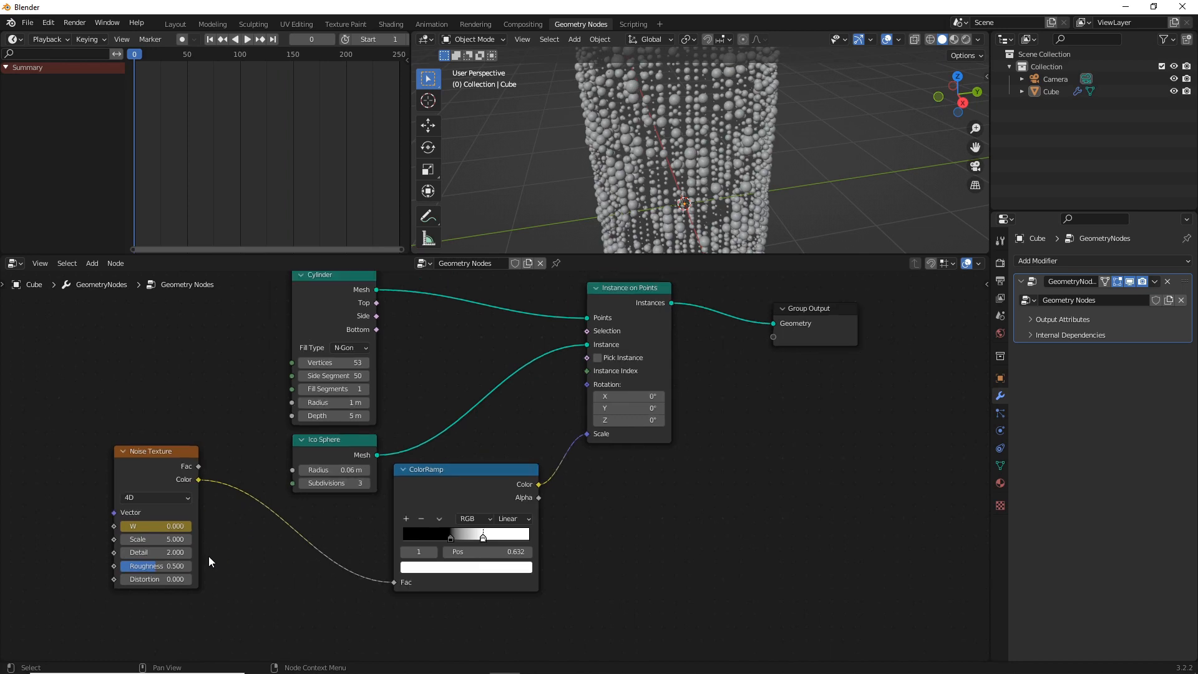
middle_click_drag(208, 556, 267, 481)
Add a MixRGB node and insert it on the link between the Noise Texture and ColorRamp nodes
key("shift+a")
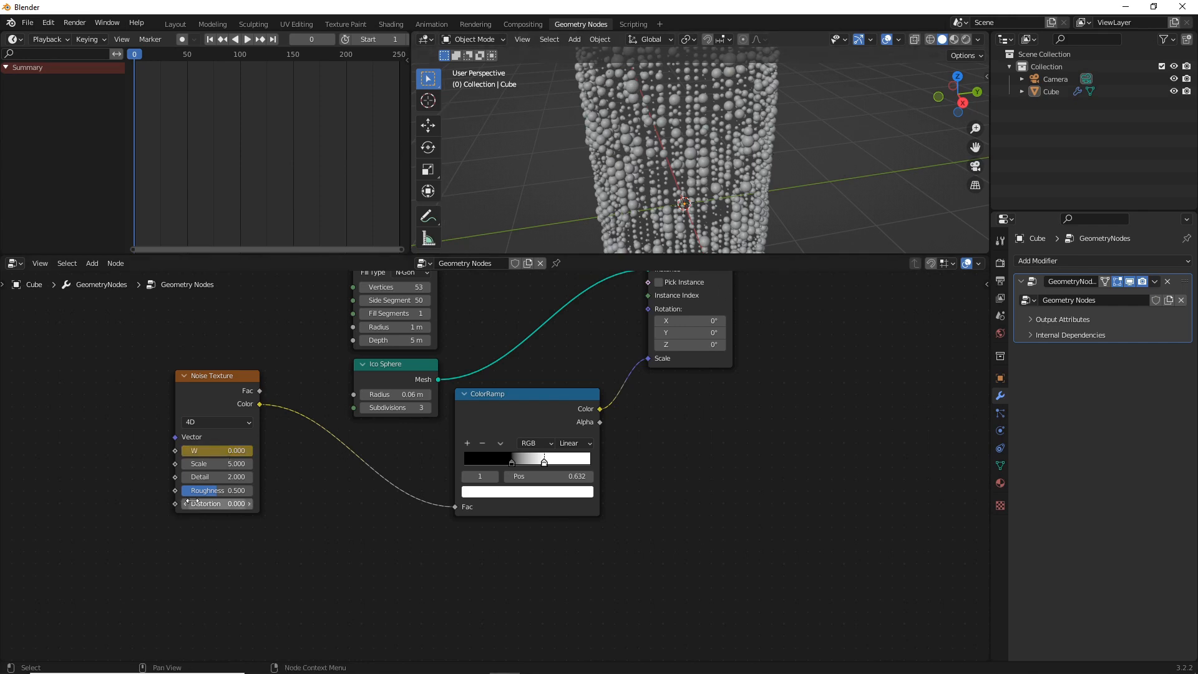
key("shift+a")
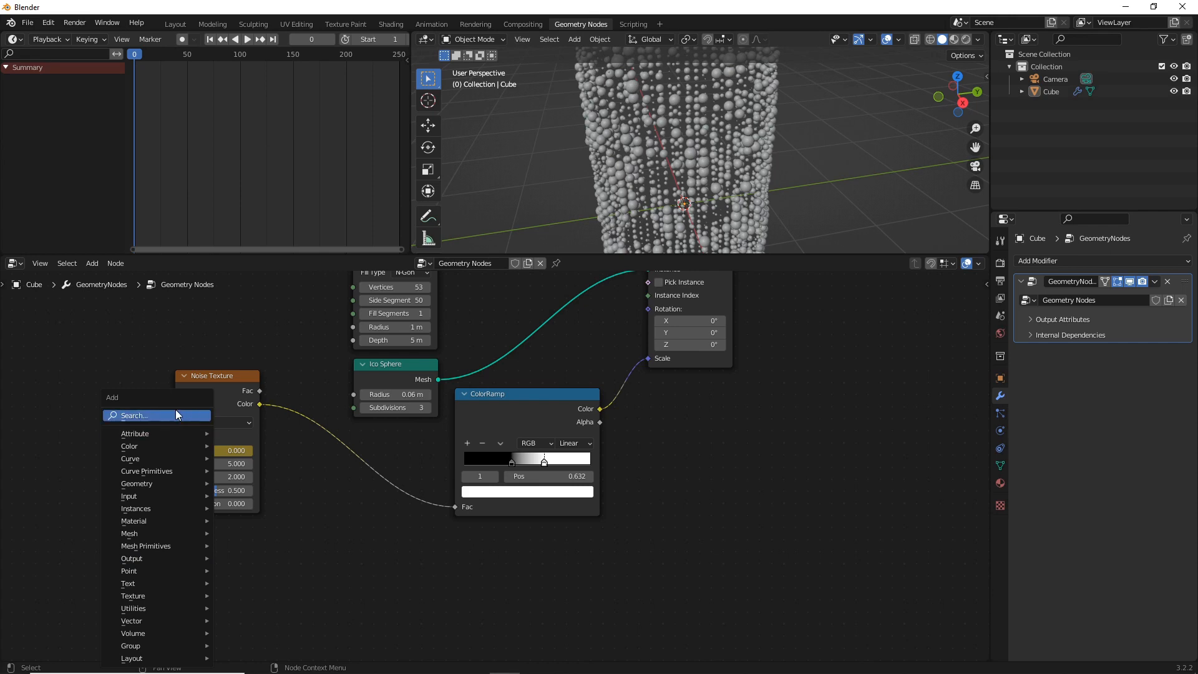
left_click(174, 411)
type("mix")
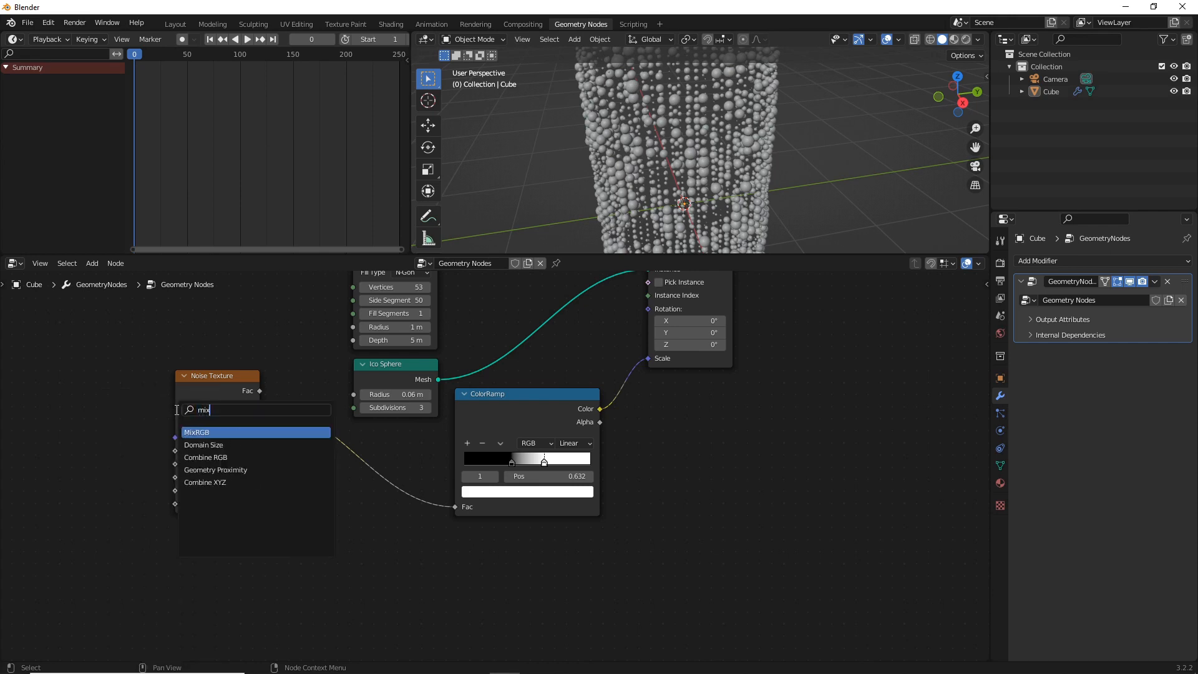
left_click(240, 432)
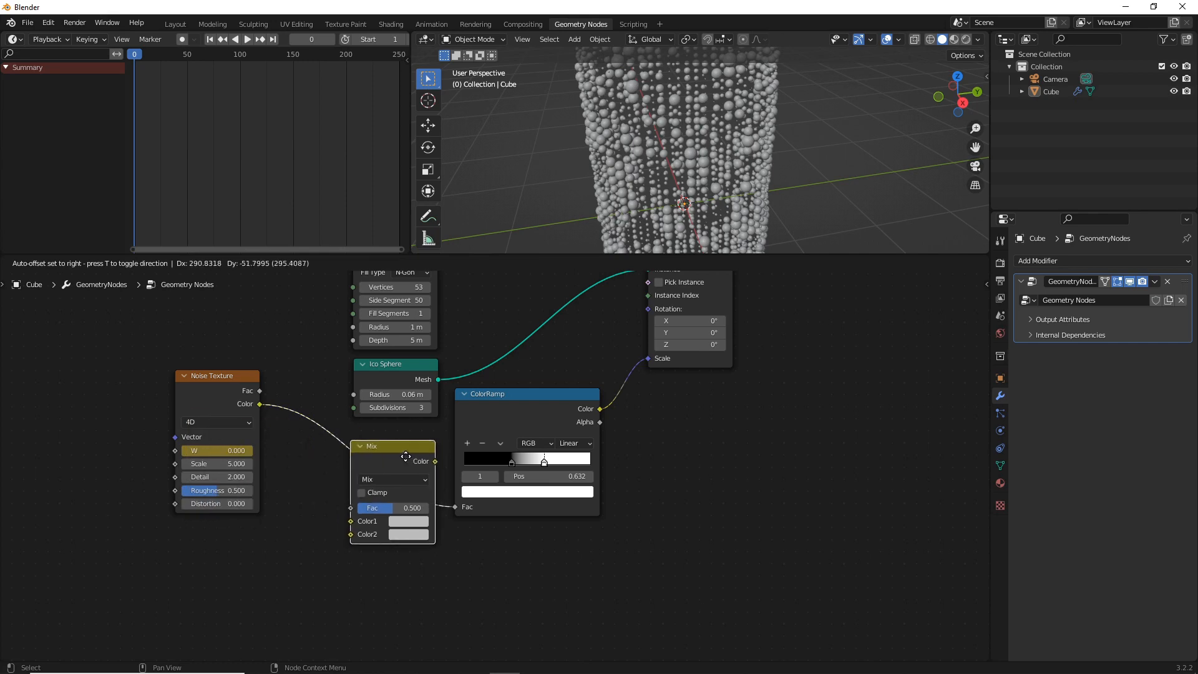
left_click(390, 426)
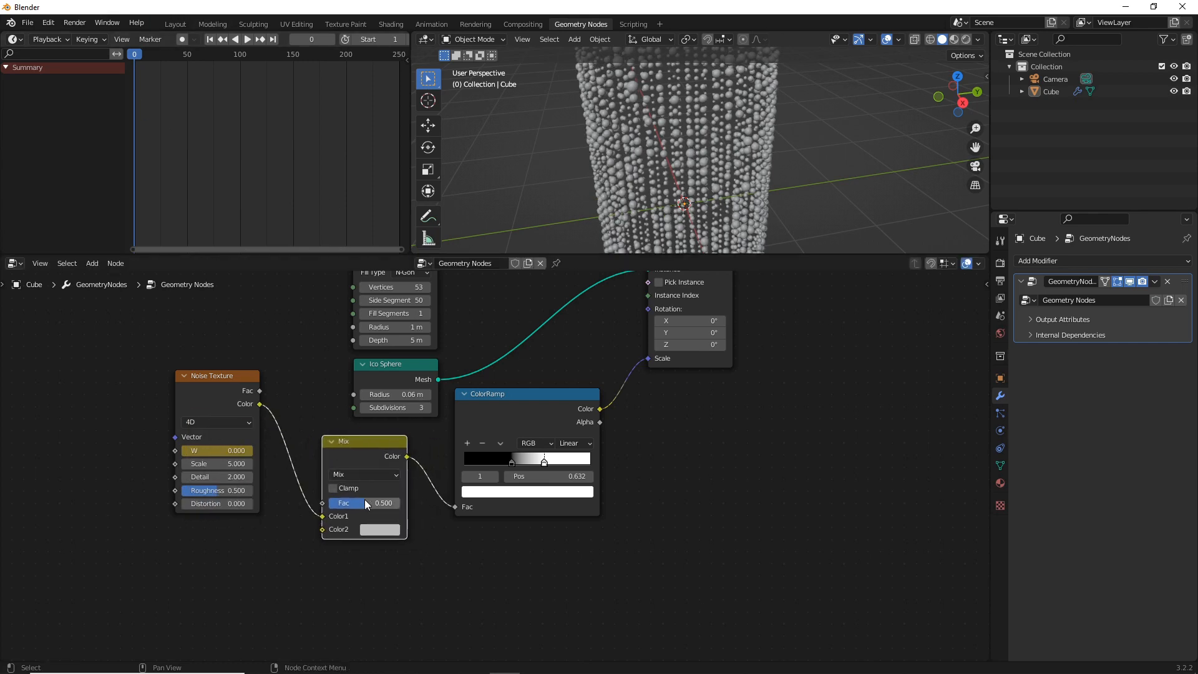
Set the Mix node's Fac to 0 and insert a keyframe for it at frame 0
key("BackSpace")
right_click(348, 504)
left_click(346, 504)
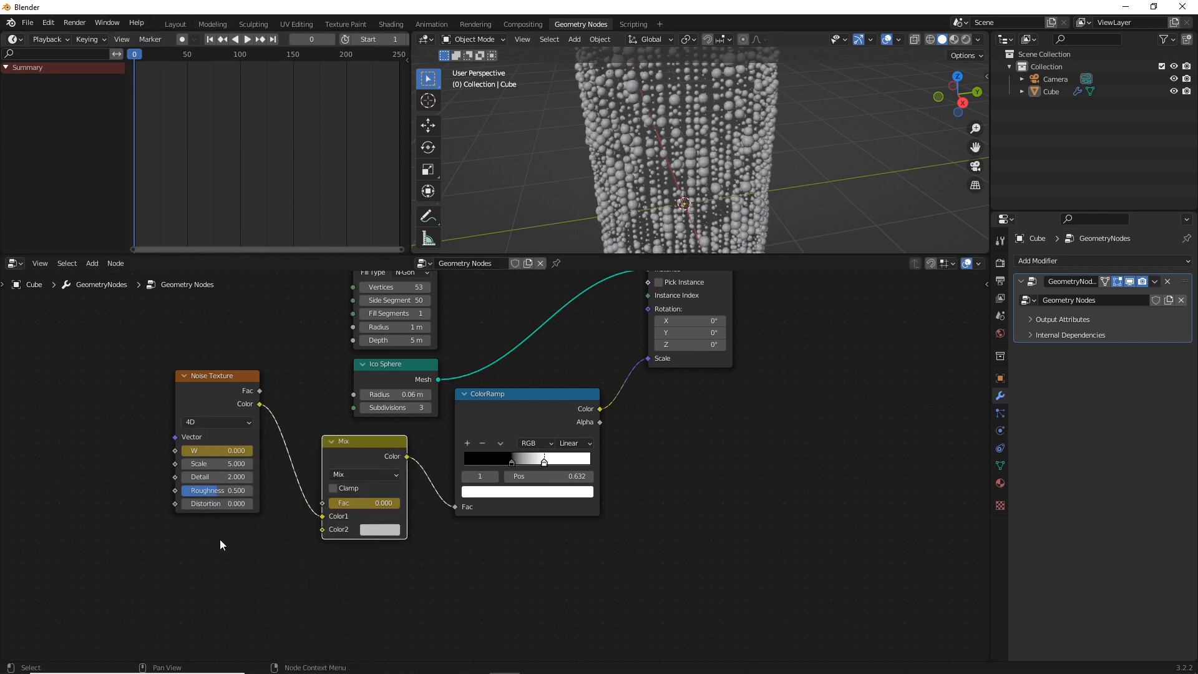
Duplicate the Noise Texture node, place the copy below the original, and connect its Color output to the Mix node's Color2 input
left_click(202, 391)
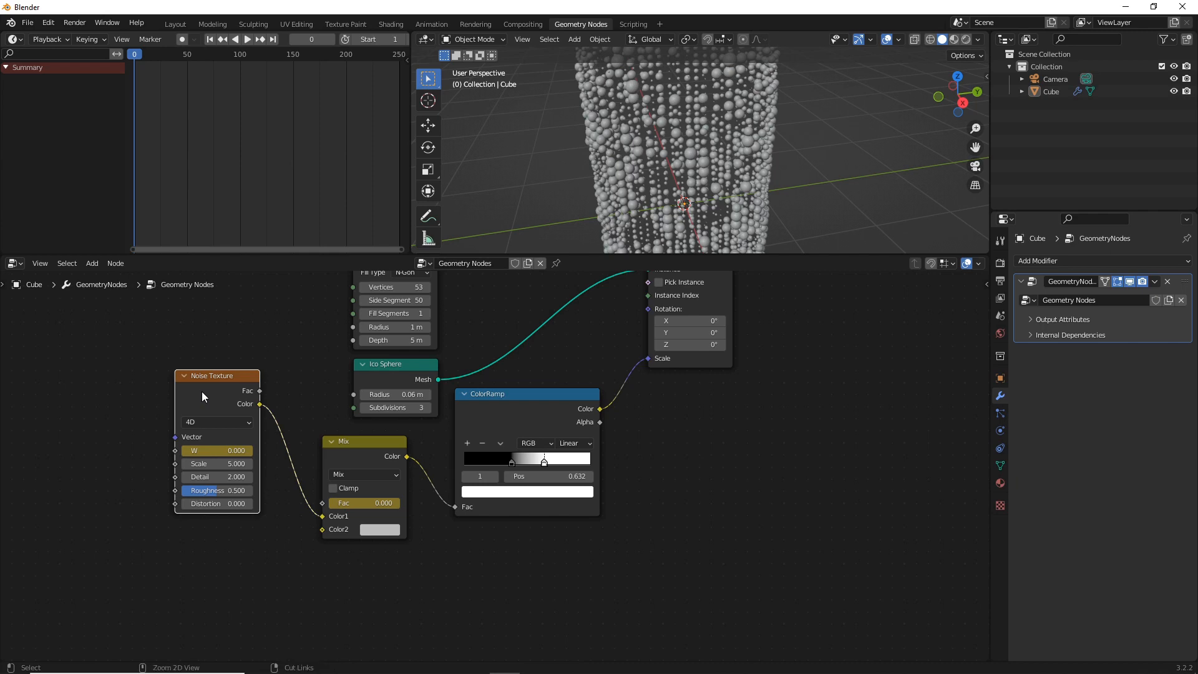
key("shift+d")
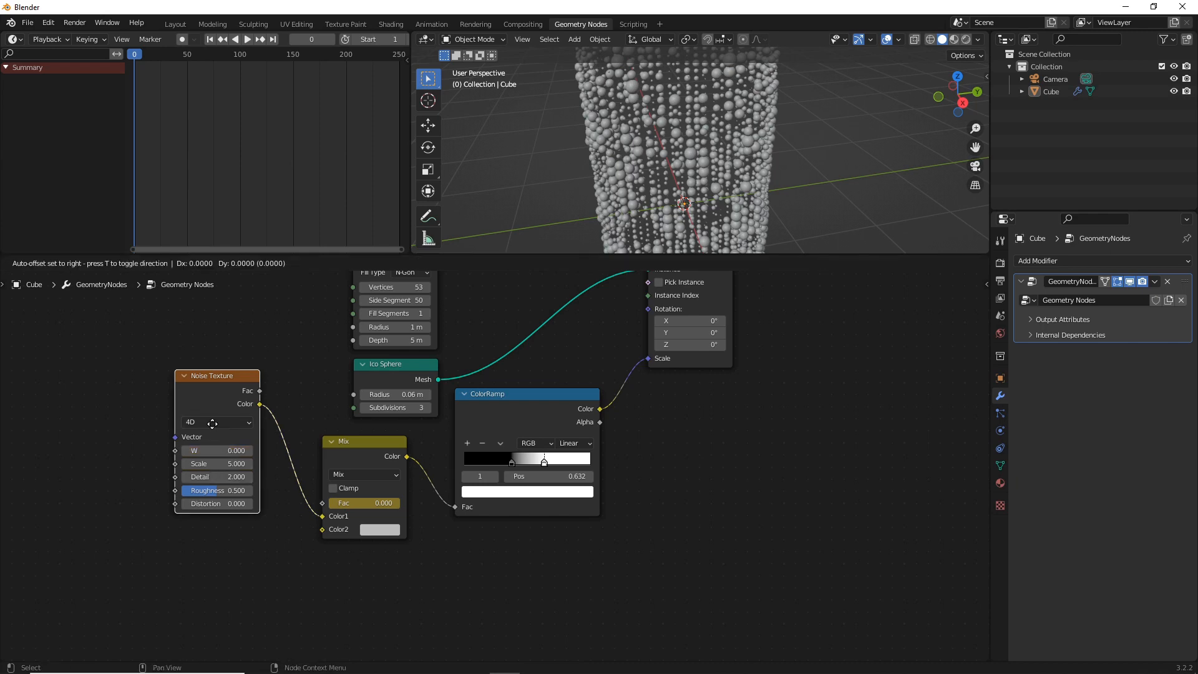
left_click(256, 554)
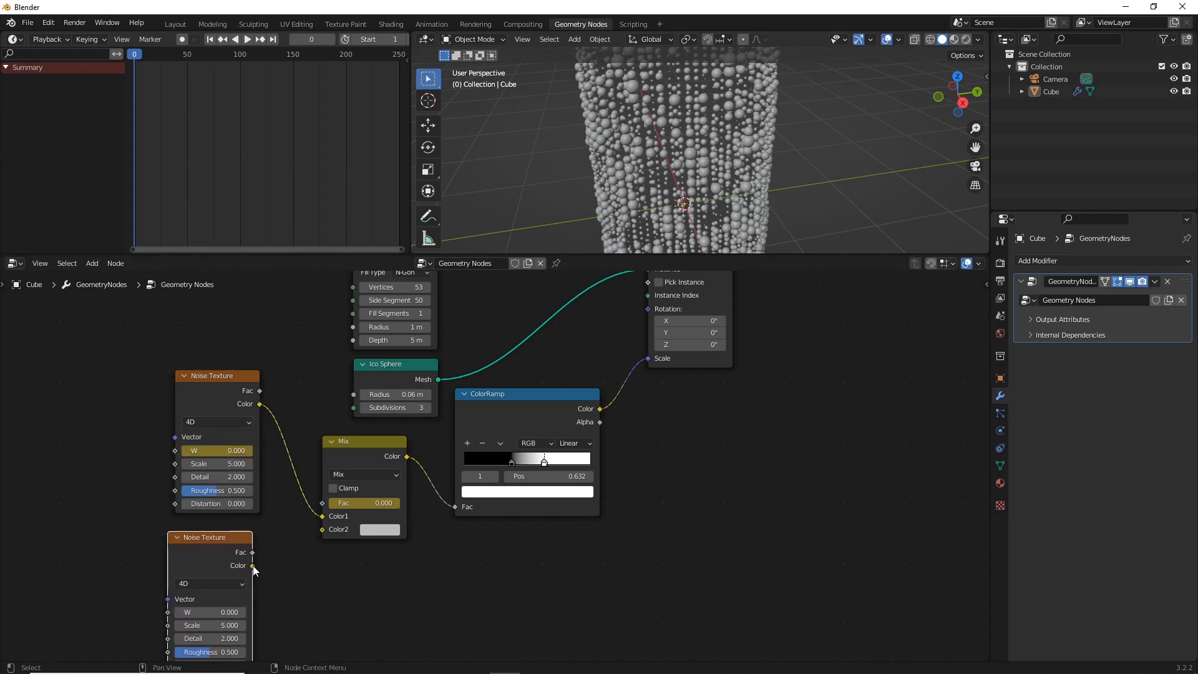
left_click_drag(252, 566, 322, 529)
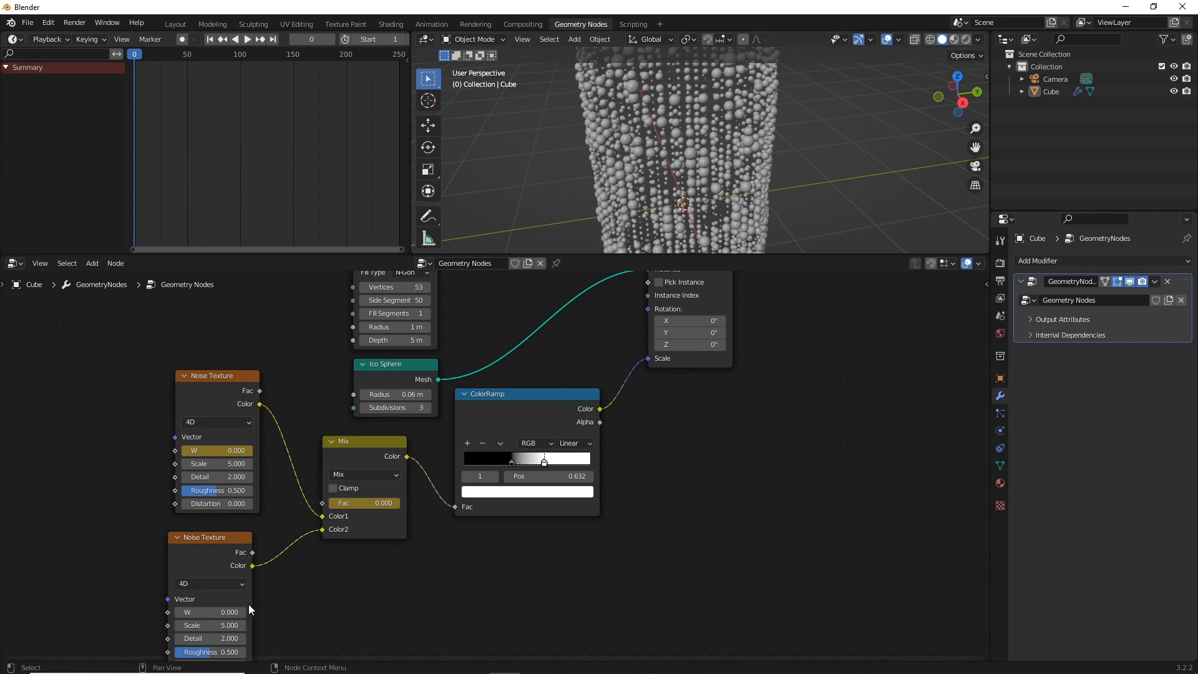
Set the duplicated Noise Texture node's W value to 5 and insert a keyframe for it at frame 0
left_click(225, 613)
type("5")
key("Return")
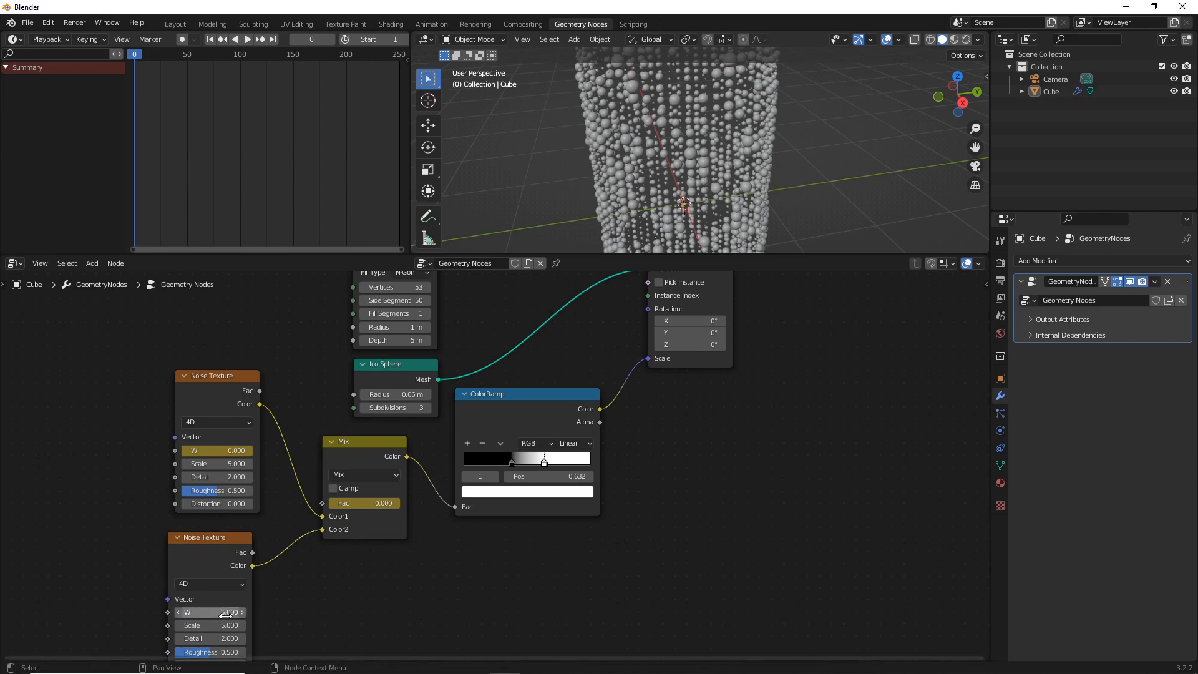
right_click(225, 614)
left_click(174, 510)
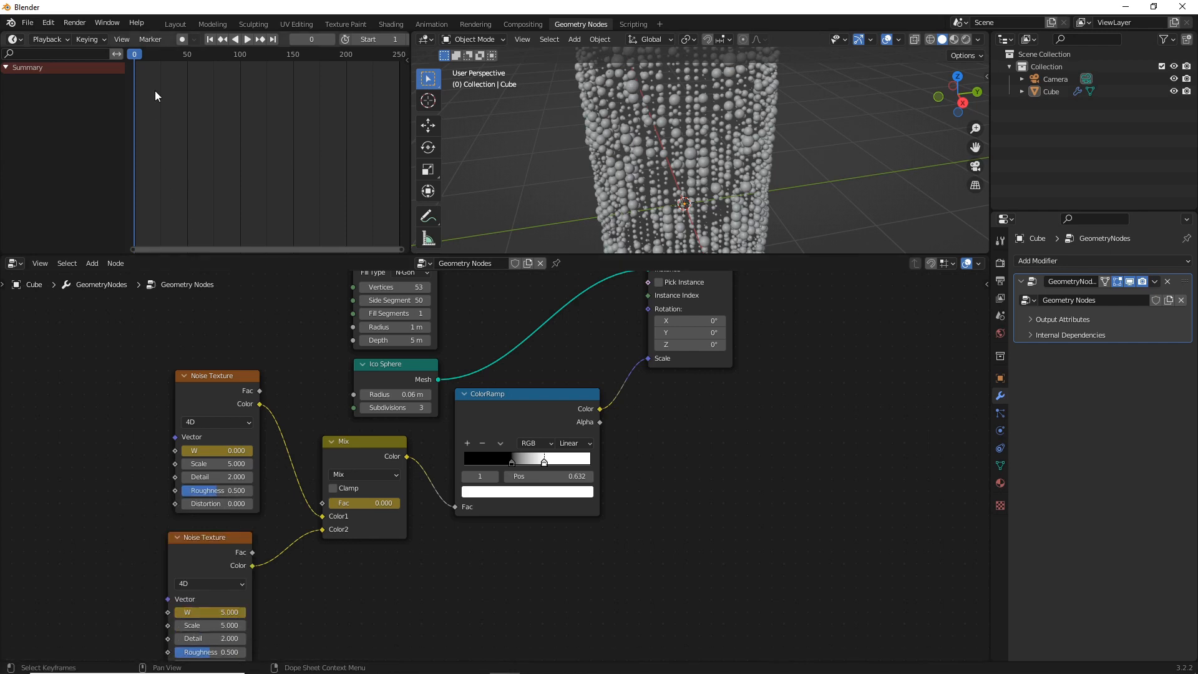
At frame 250, keyframe the duplicated Noise Texture node's W value at 0 and preview the animation
left_click(273, 39)
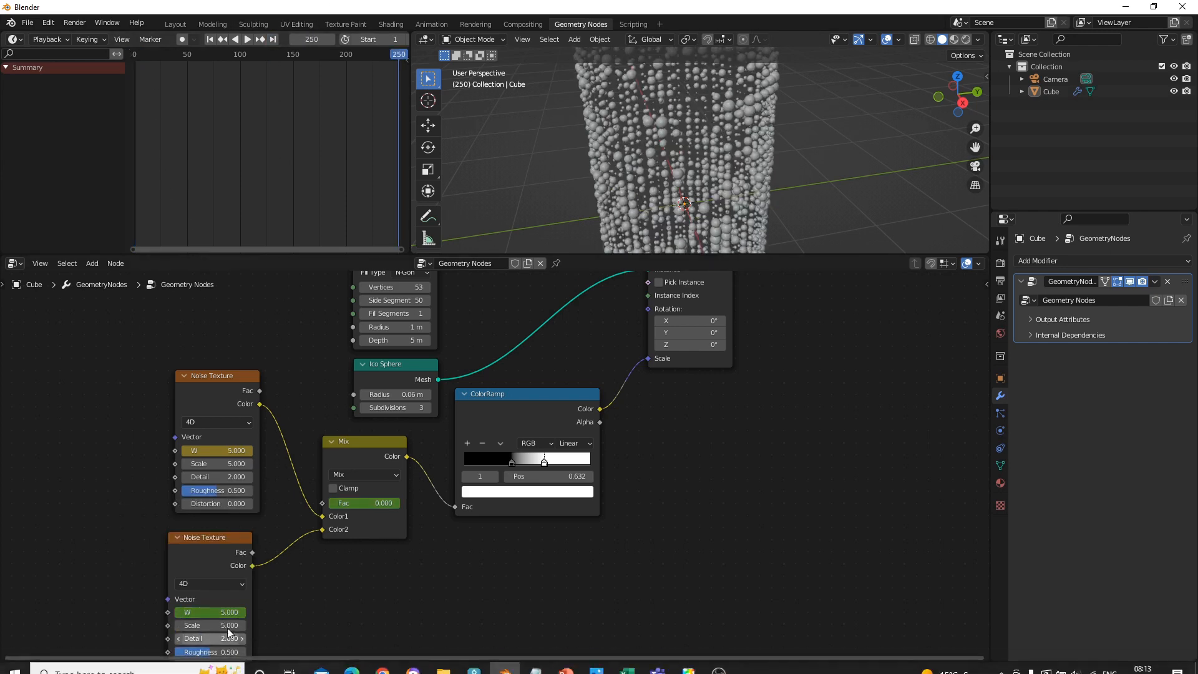
right_click(224, 611)
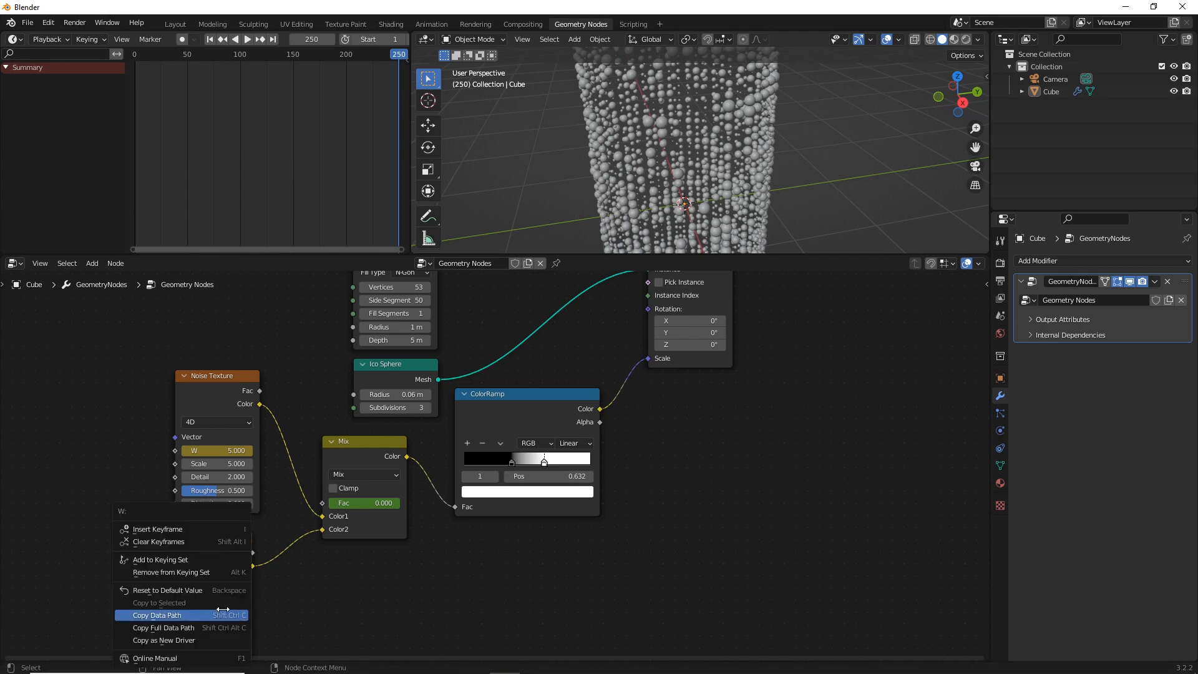
left_click(172, 529)
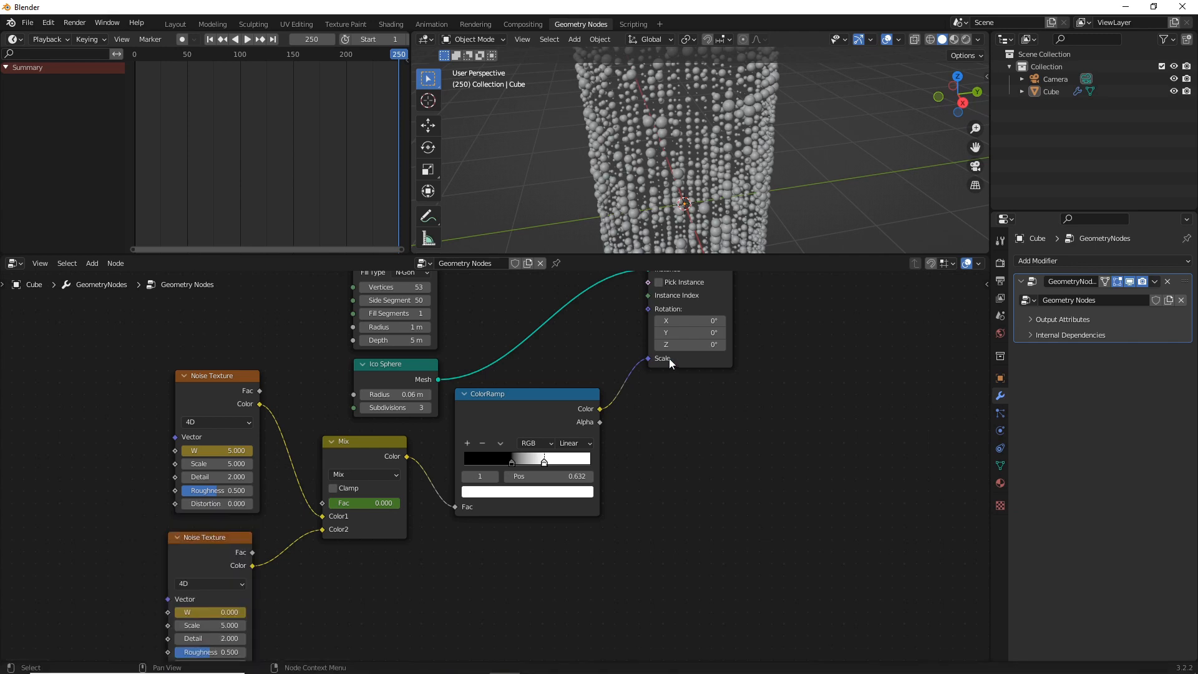
left_click(248, 41)
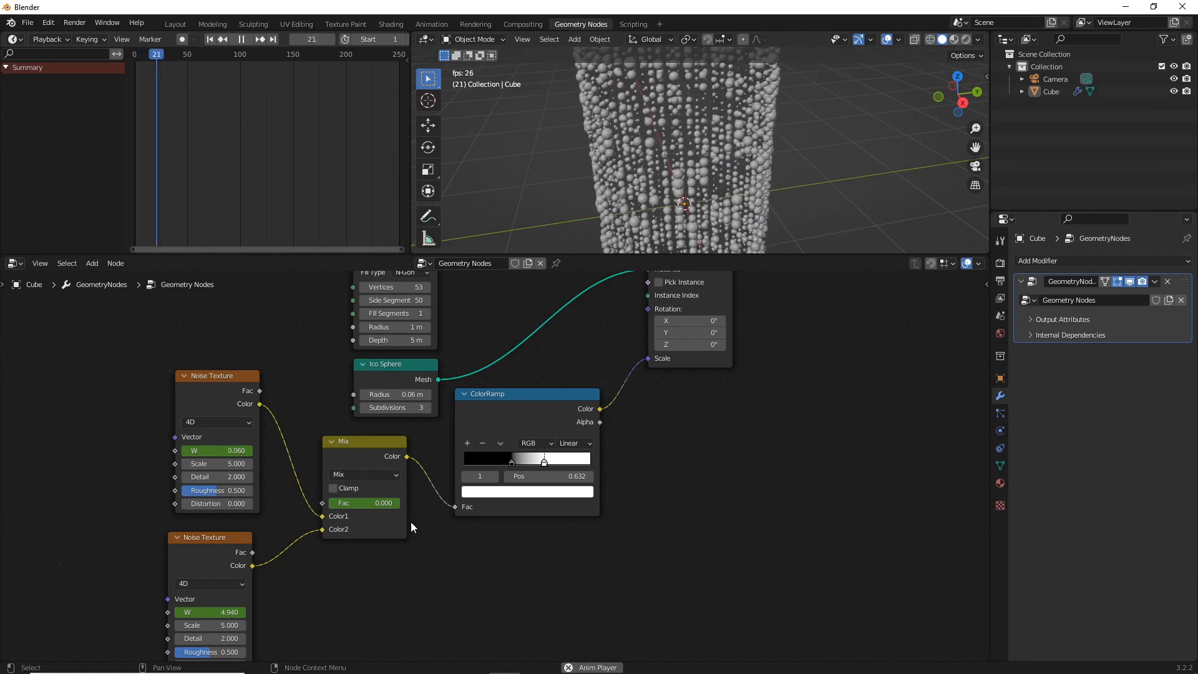
left_click(241, 39)
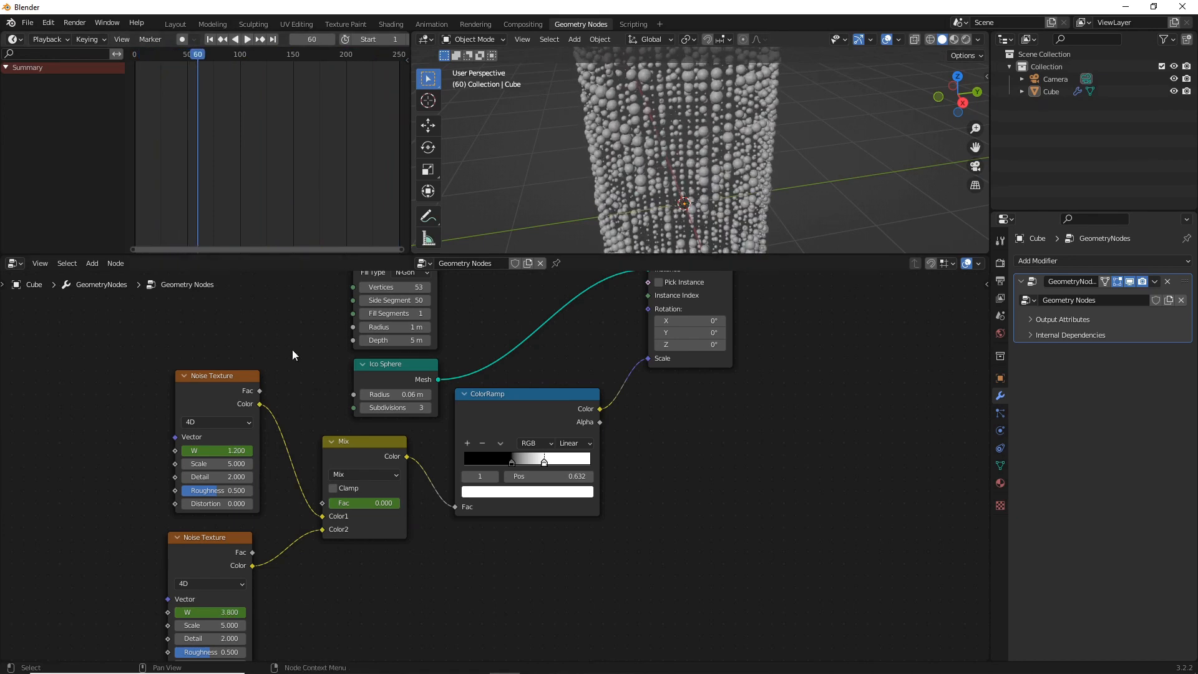
At frame 250, set the Mix node's Fac to 1 and insert a keyframe for it
left_click(273, 40)
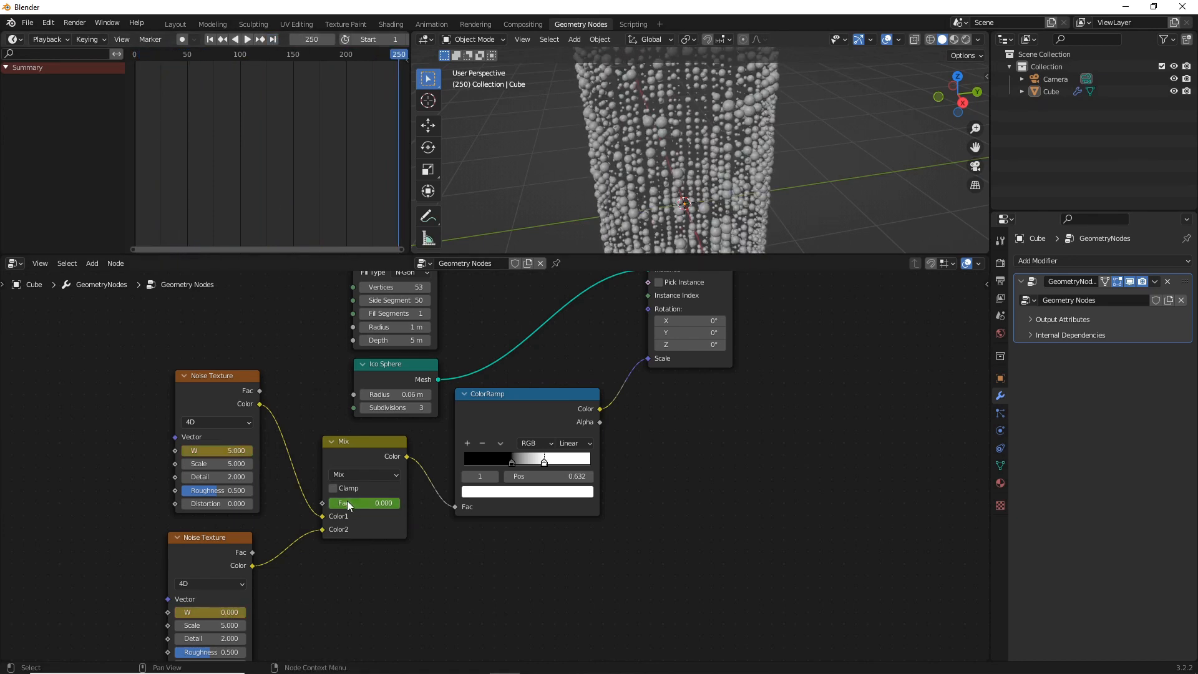
right_click(369, 503)
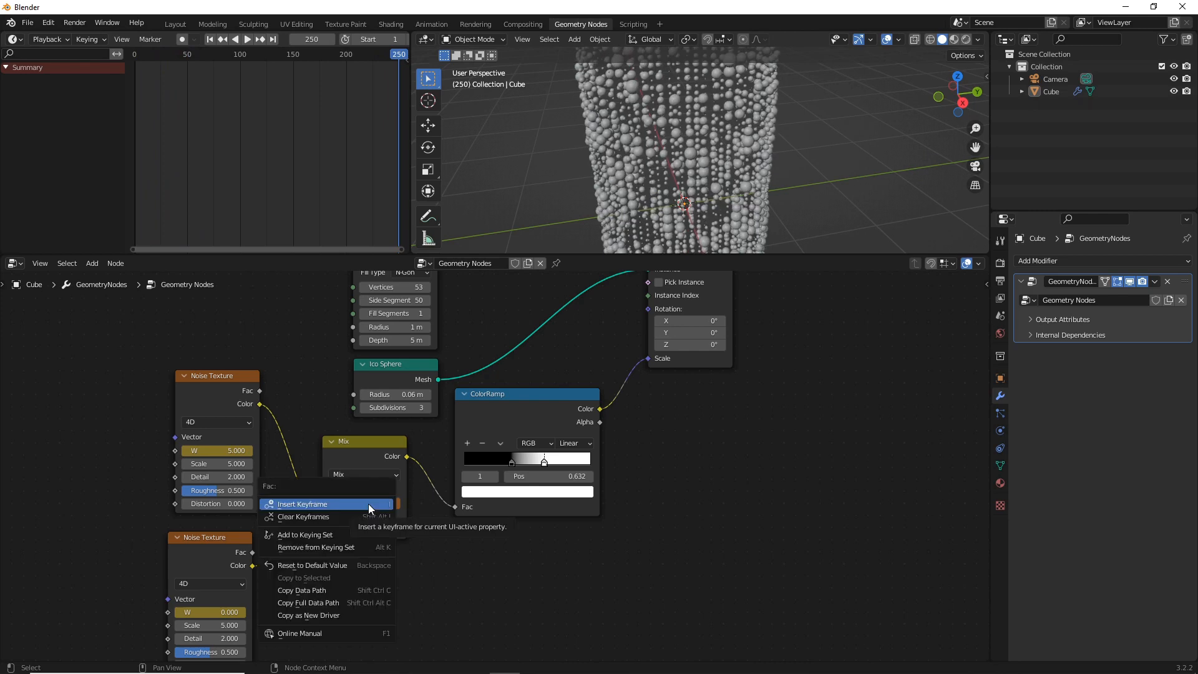
left_click(369, 503)
Scrub and play the animation to check the blend between the two noise textures, and stop playback
left_click_drag(403, 51, 353, 52)
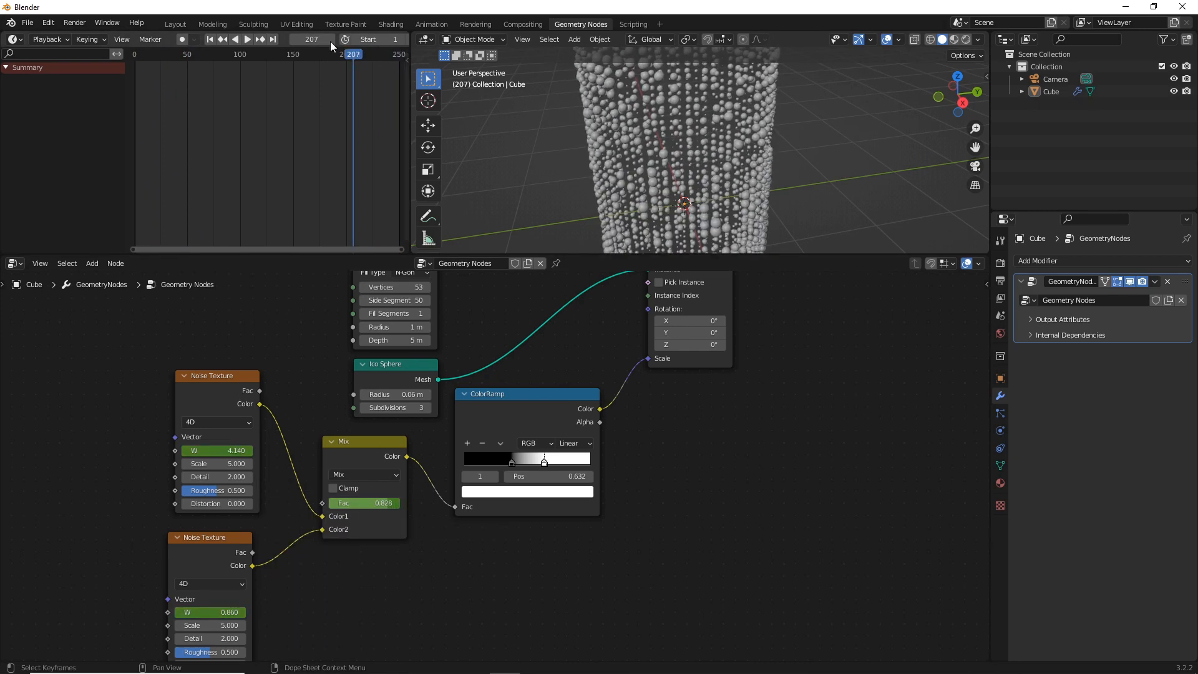
left_click(247, 40)
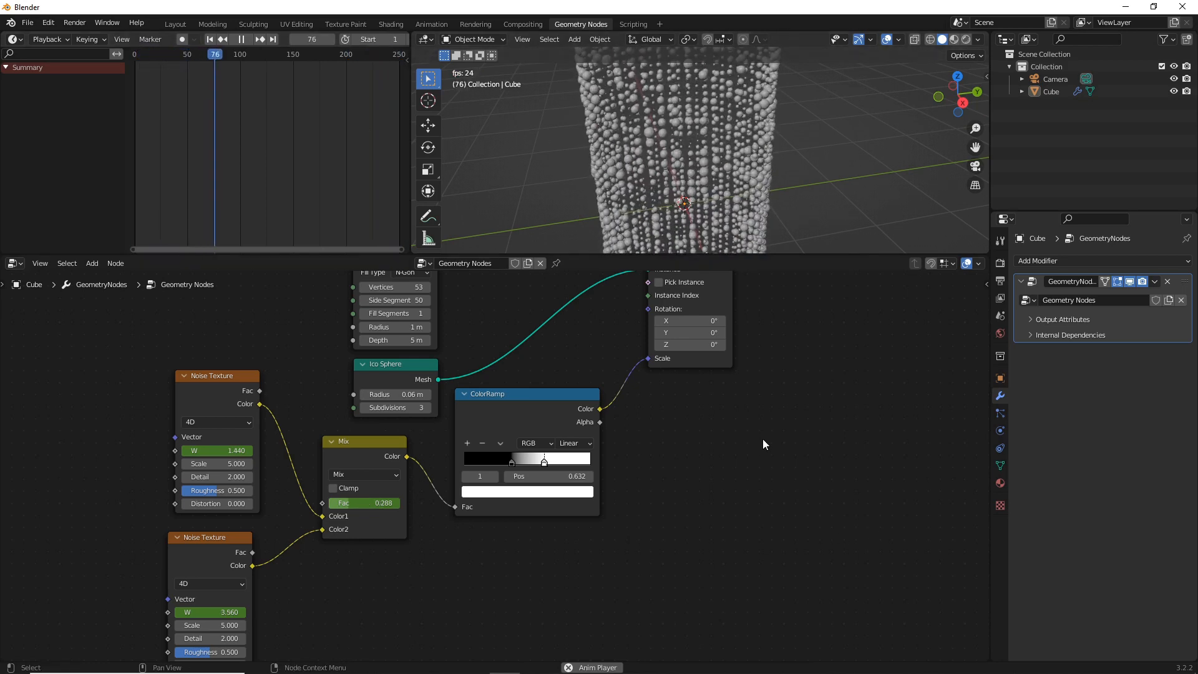
scroll(748, 434, "down", 4)
middle_click_drag(667, 336, 632, 362)
scroll(631, 362, "up", 1)
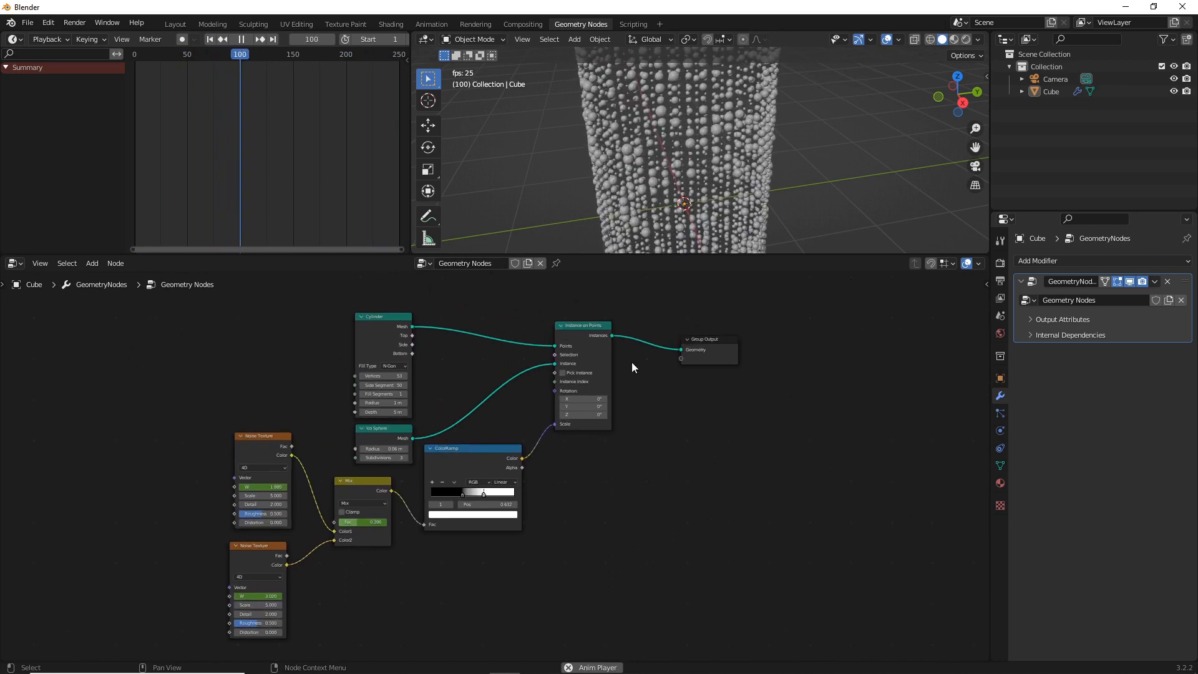
left_click(238, 40)
Rename the geometry node group to WarpCore
double_click(489, 262)
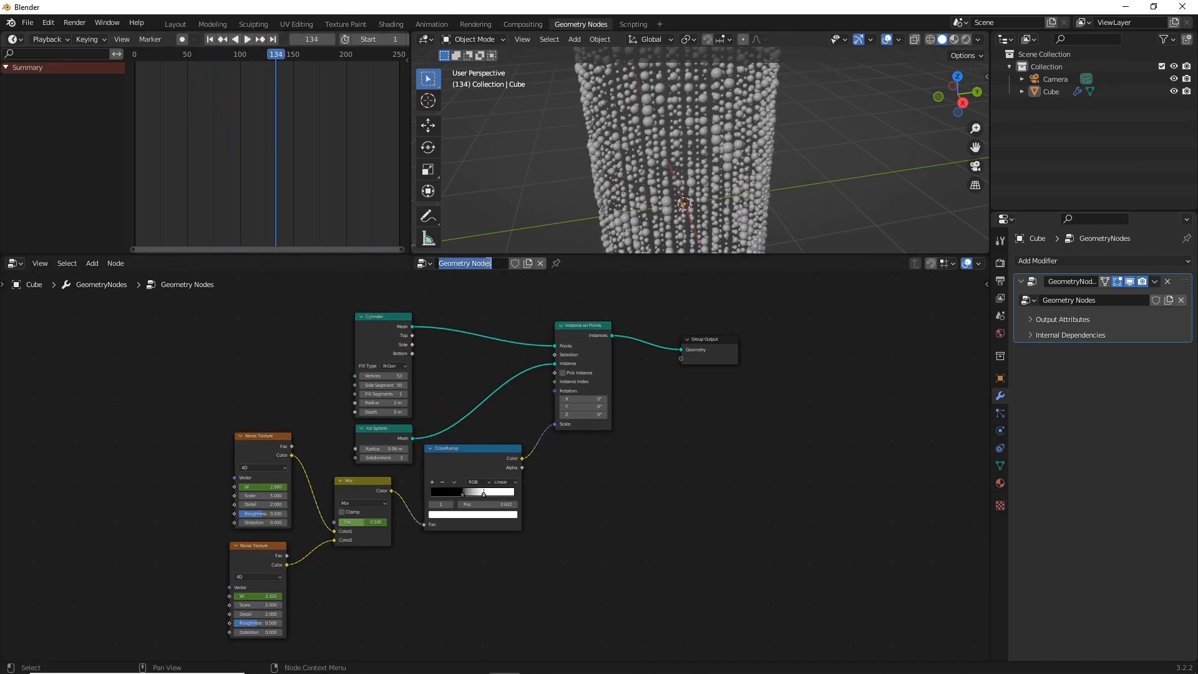
type("WarpCore")
key("Return")
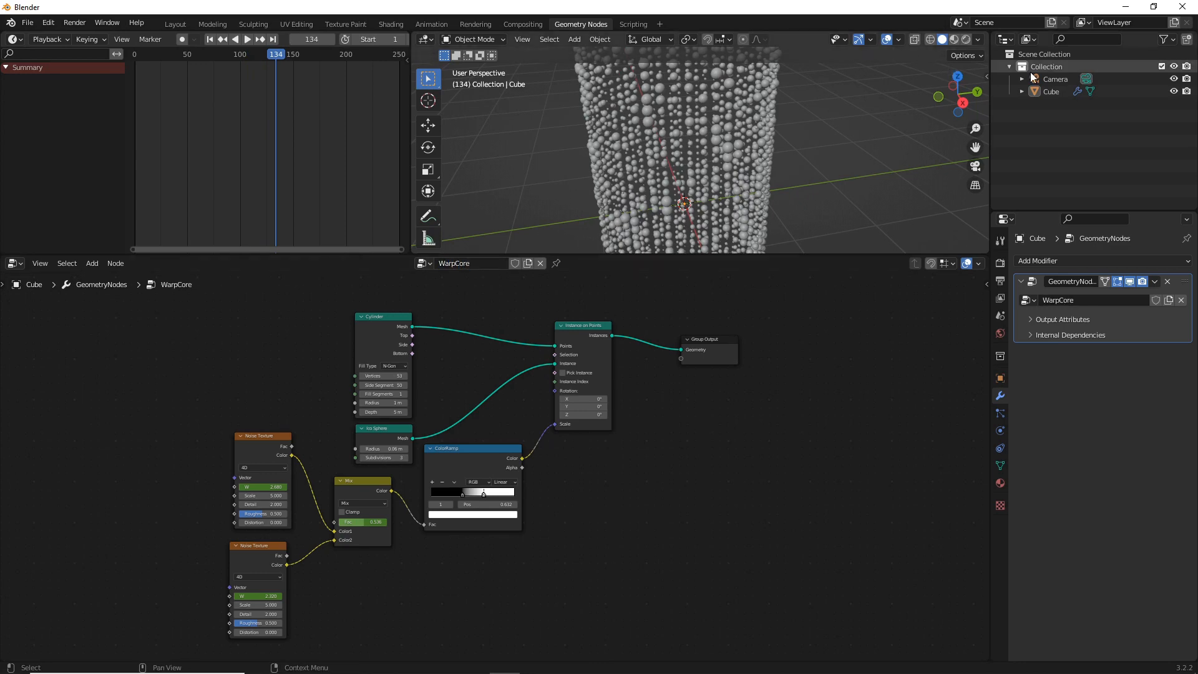
Rename the Cube object to Warpcore in the scene collection and deselect it
left_click(1055, 91)
double_click(1056, 91)
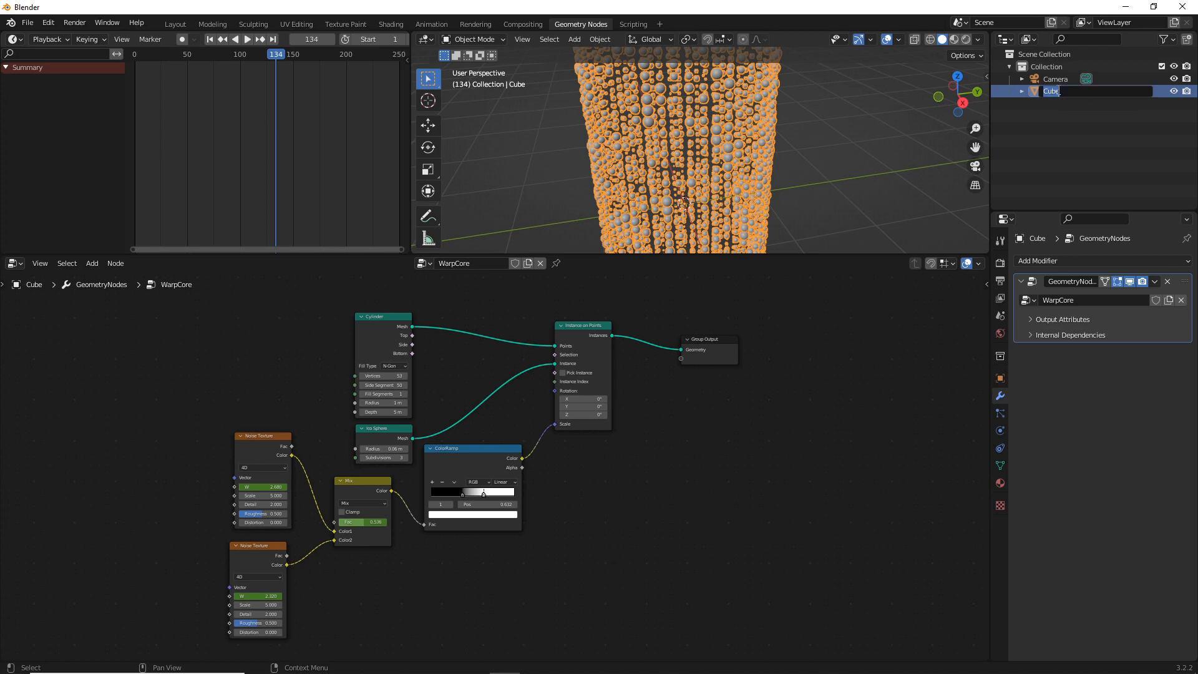
type("Warpcore")
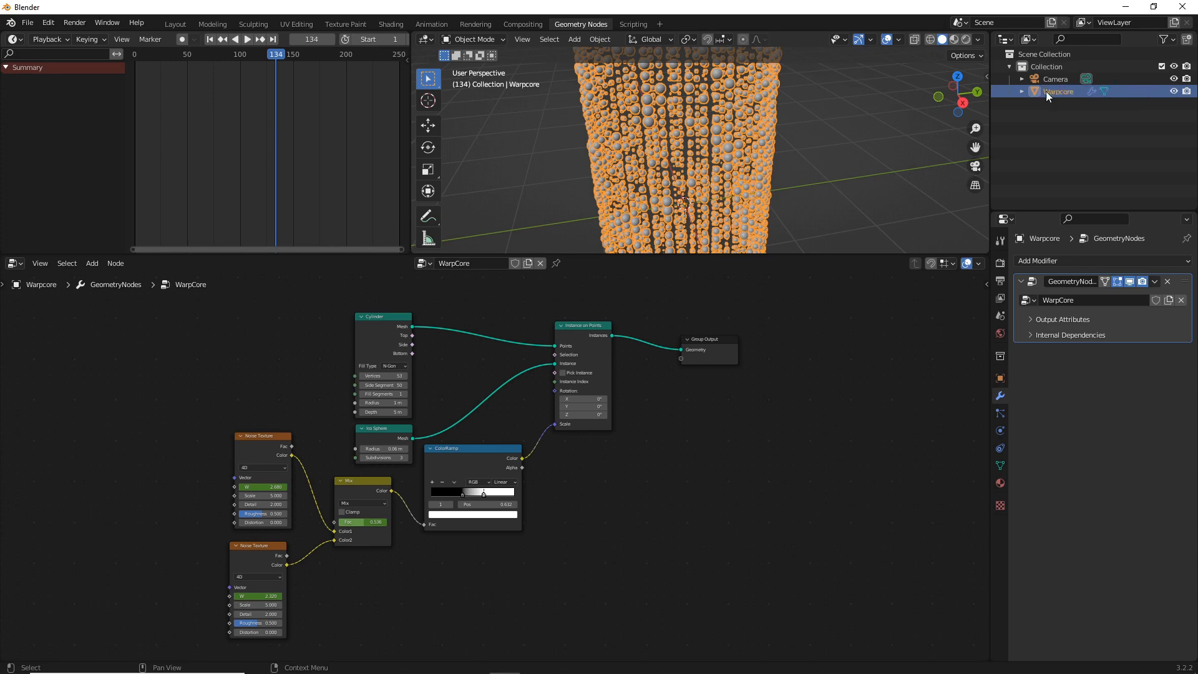
key("Return")
scroll(619, 417, "down", 1)
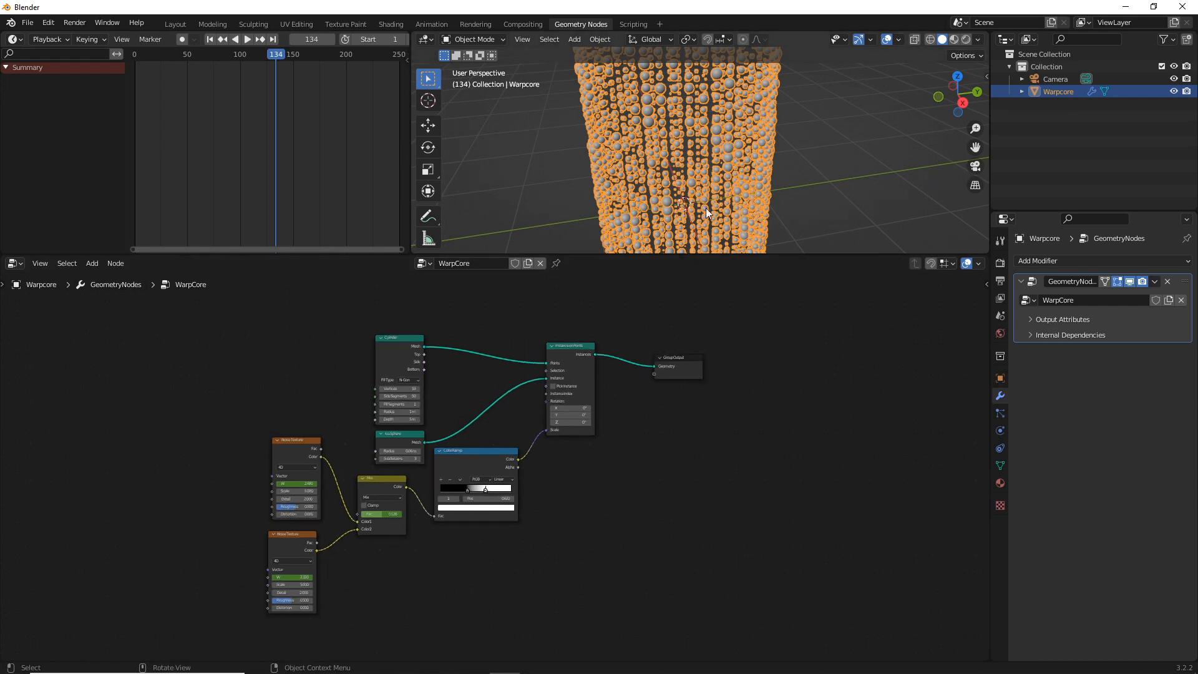
left_click(816, 166)
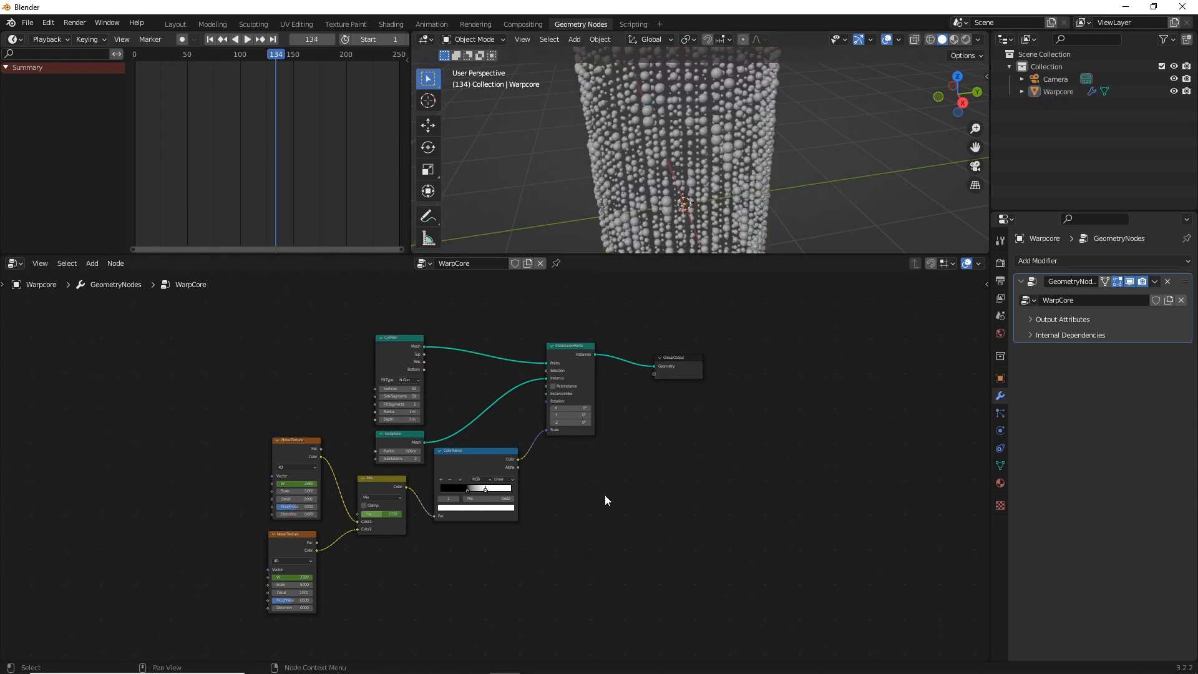
Add a second Cylinder node above the noise textures in the WarpCore node tree
scroll(724, 143, "down", 4)
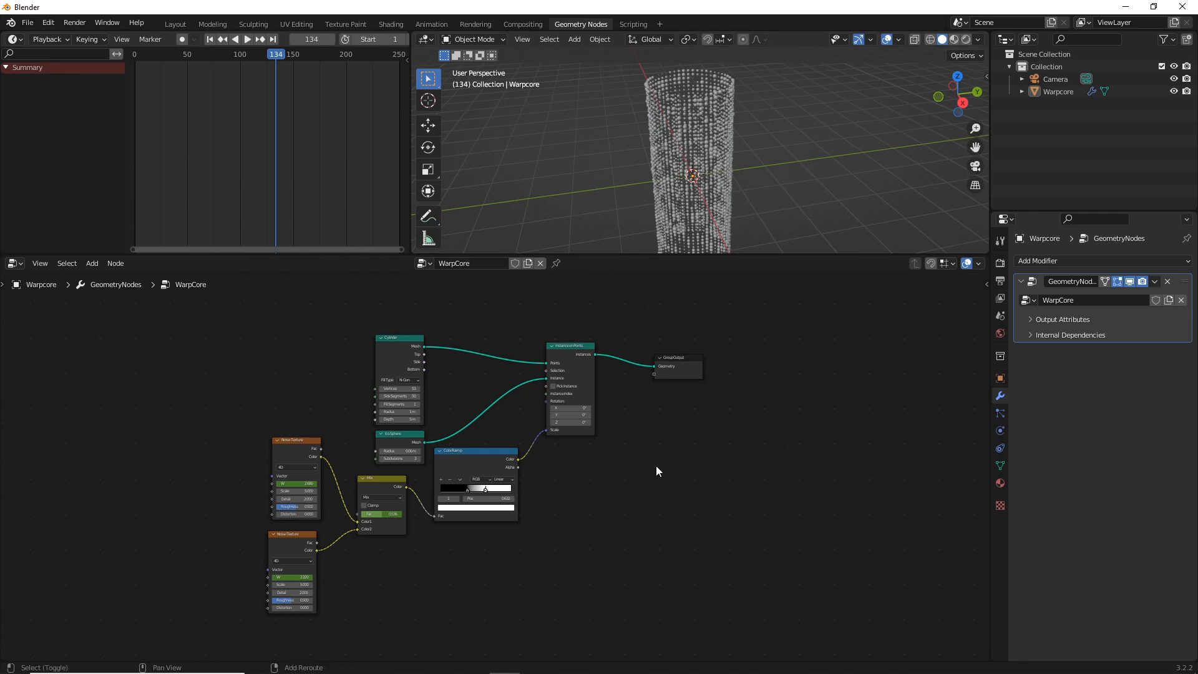
key("shift+a")
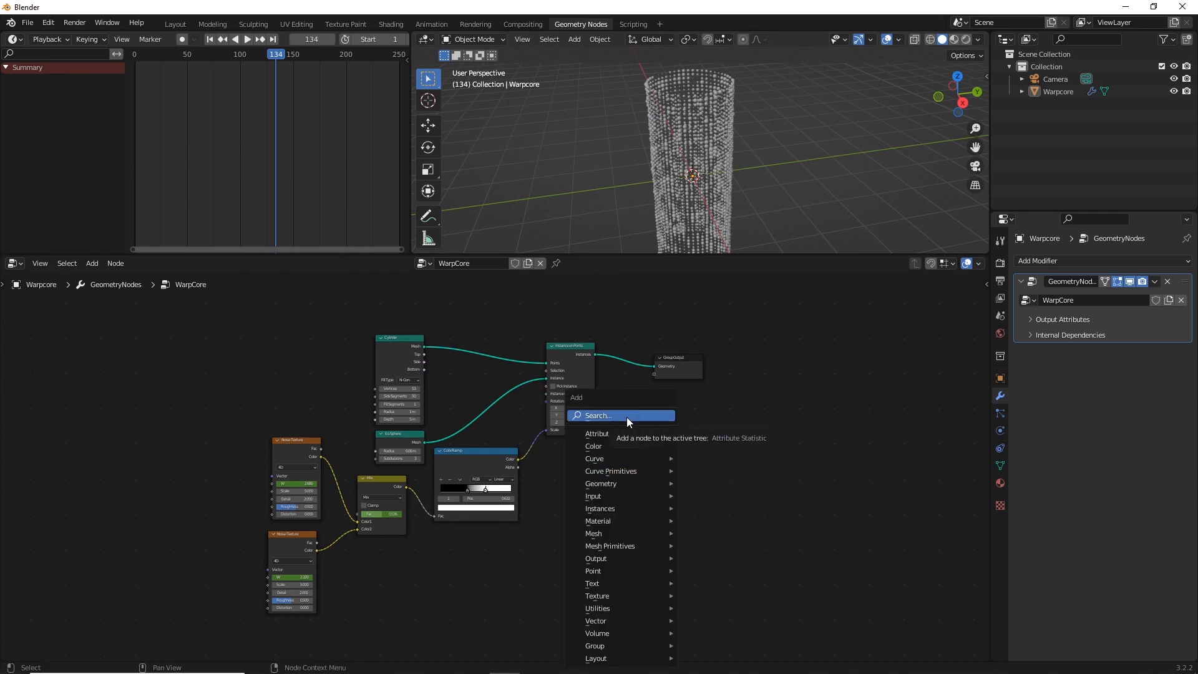
left_click(626, 415)
type("y")
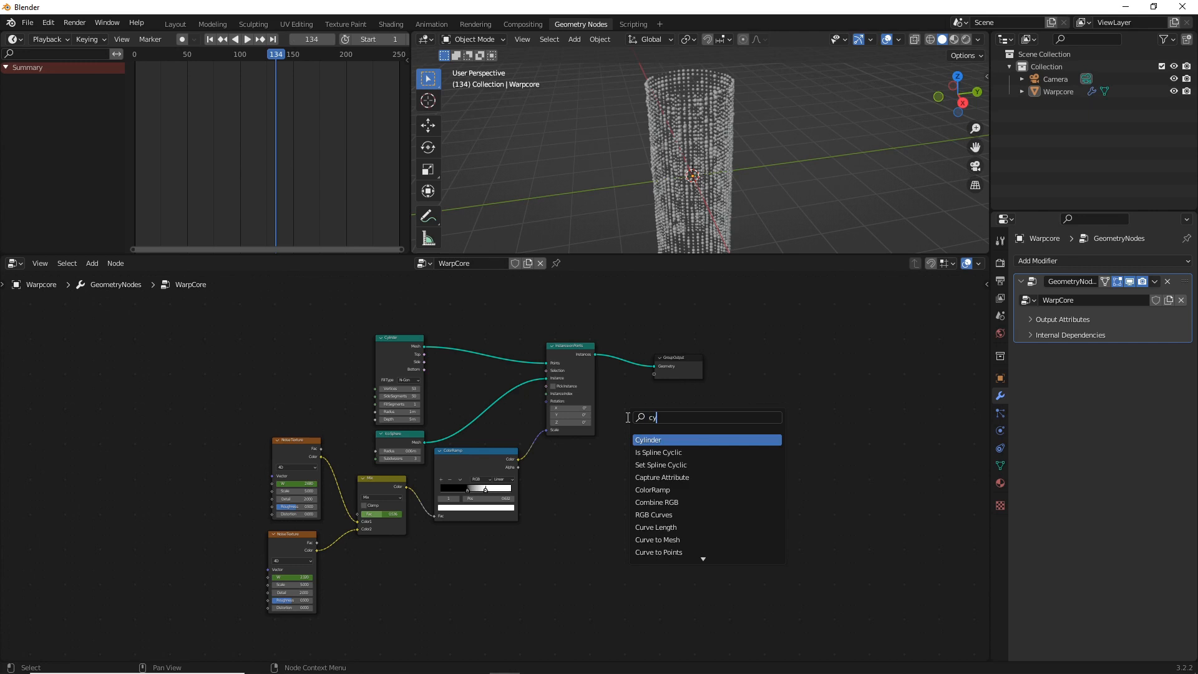
type("linder")
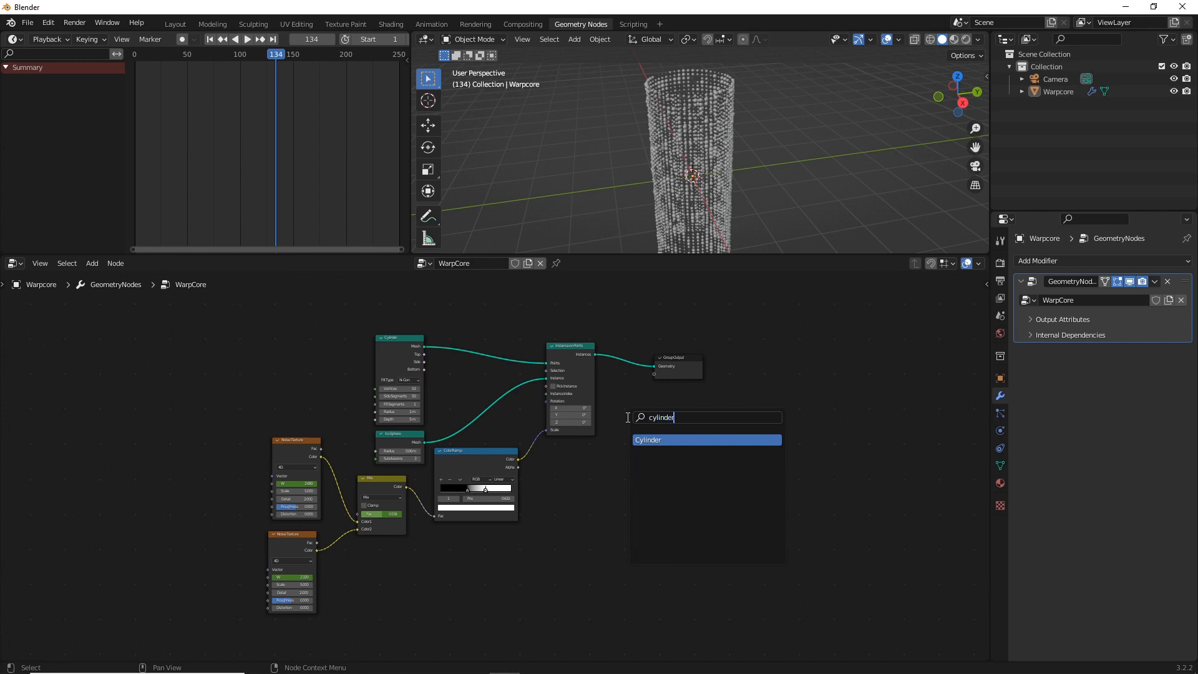
key("Return")
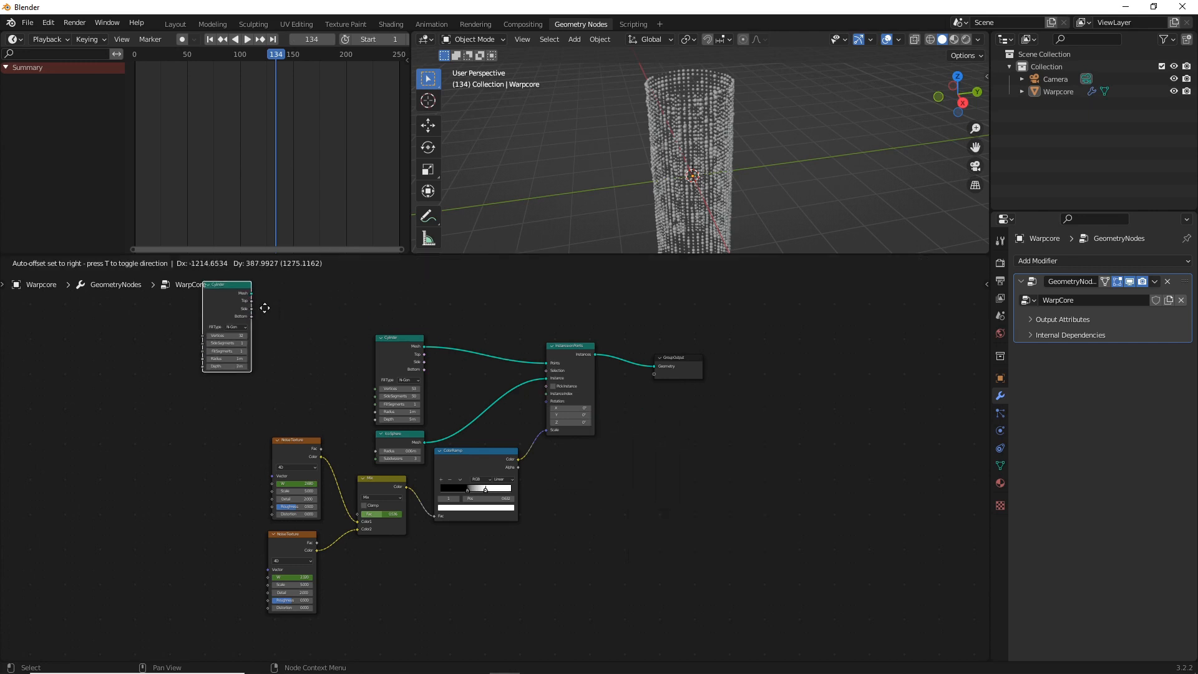
left_click(319, 322)
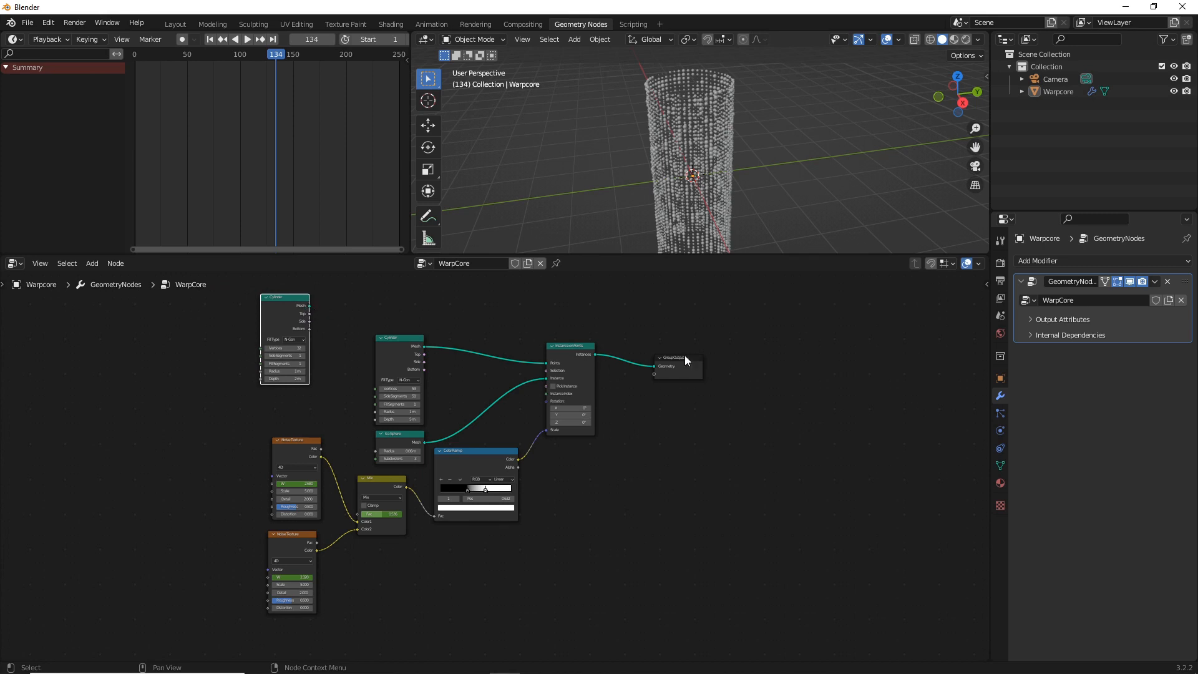
Insert a Join Geometry node between Instance on Points and Group Output, and connect the new cylinder's mesh to it
left_click_drag(682, 362, 796, 396)
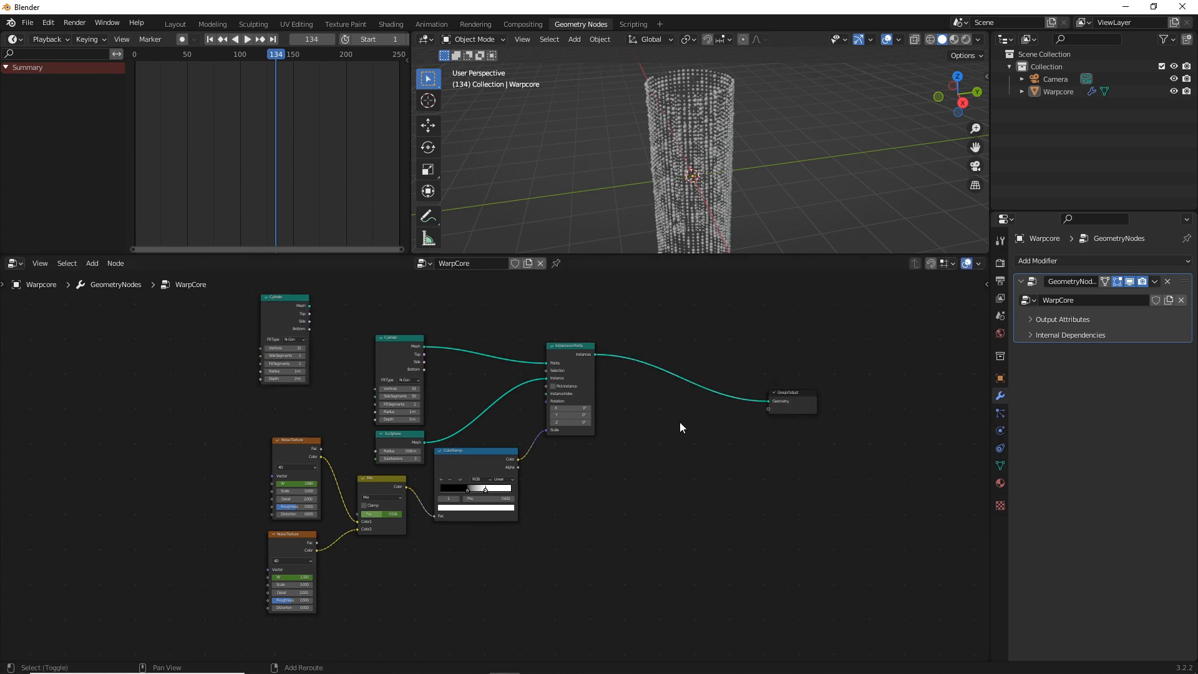
key("shift+a")
left_click(659, 417)
type("joind")
key("BackSpace")
left_click(676, 450)
left_click(695, 391)
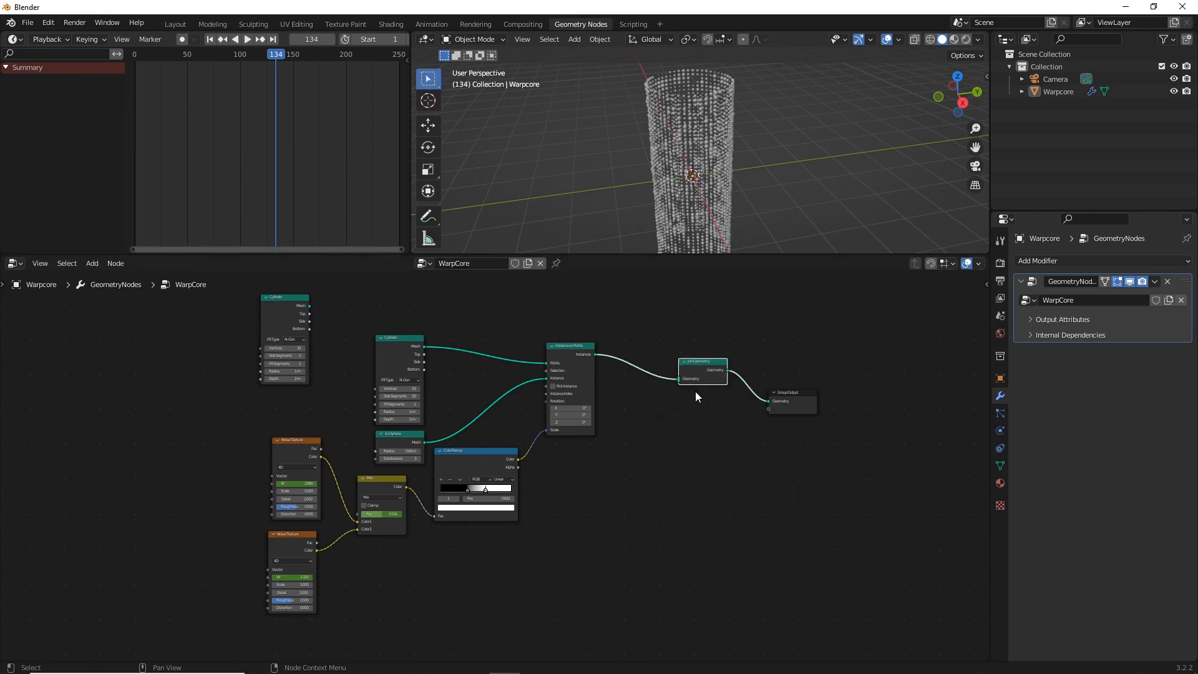
left_click_drag(310, 305, 678, 379)
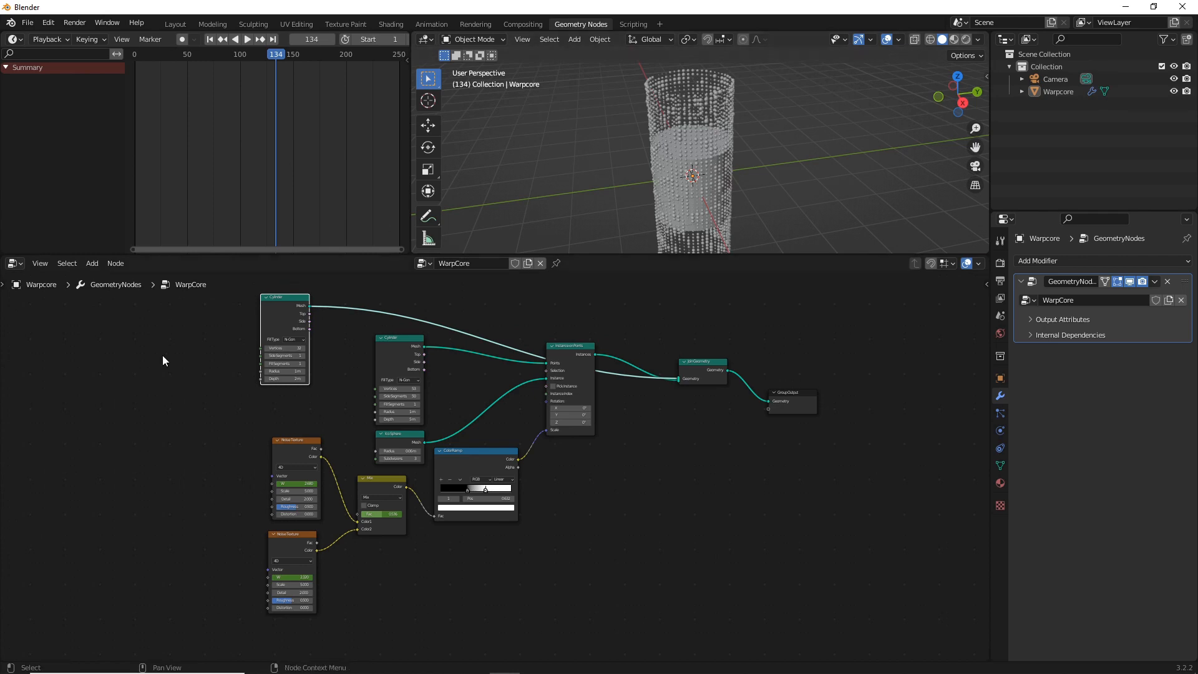
Set the new cylinder's depth to 5 m and its radius to 0.85 m
scroll(212, 393, "up", 3)
scroll(372, 399, "up", 2)
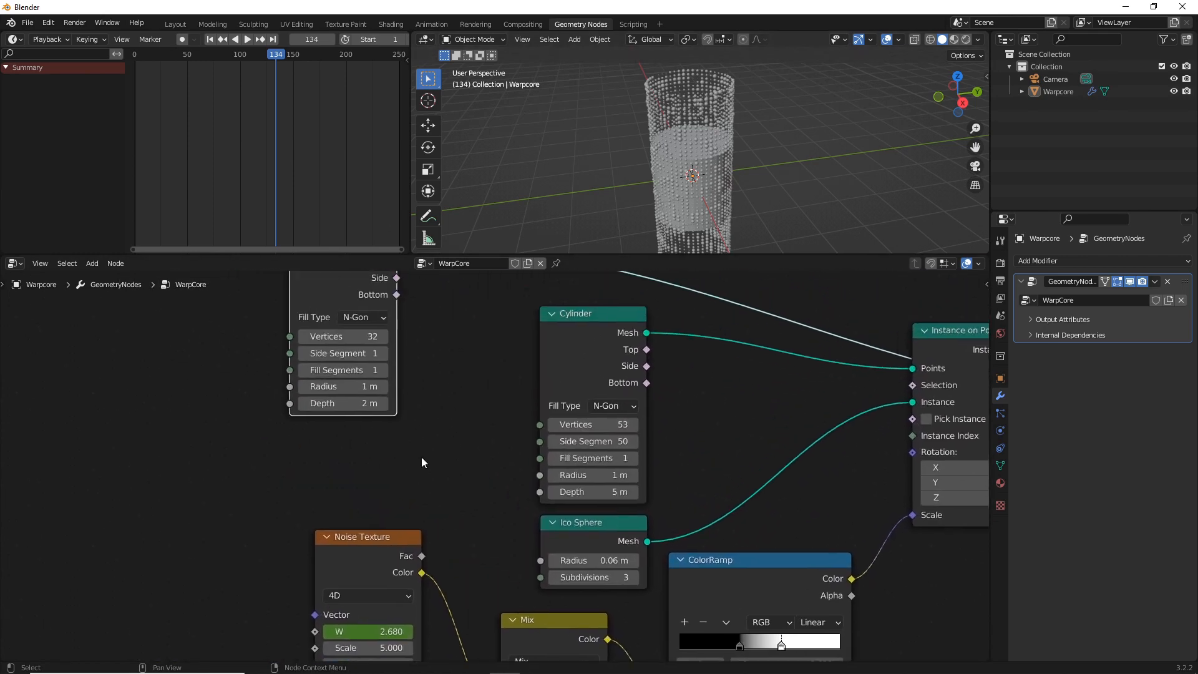
left_click(332, 402)
type("5")
key("Return")
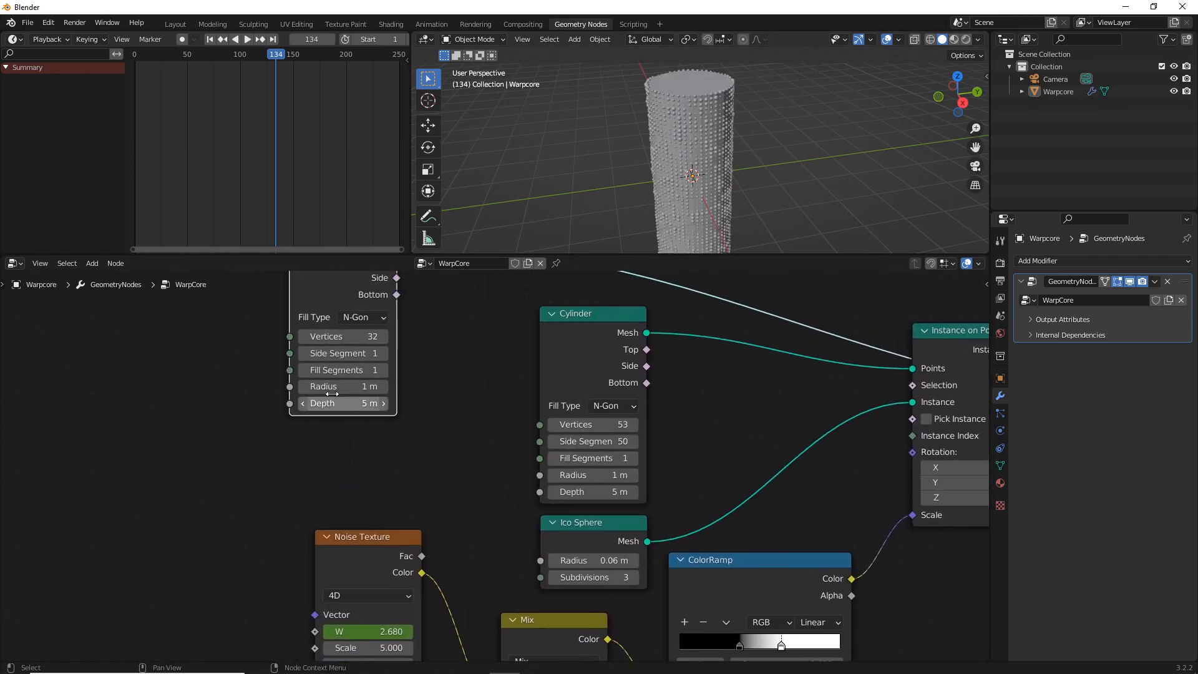
left_click(333, 388)
type("0.85")
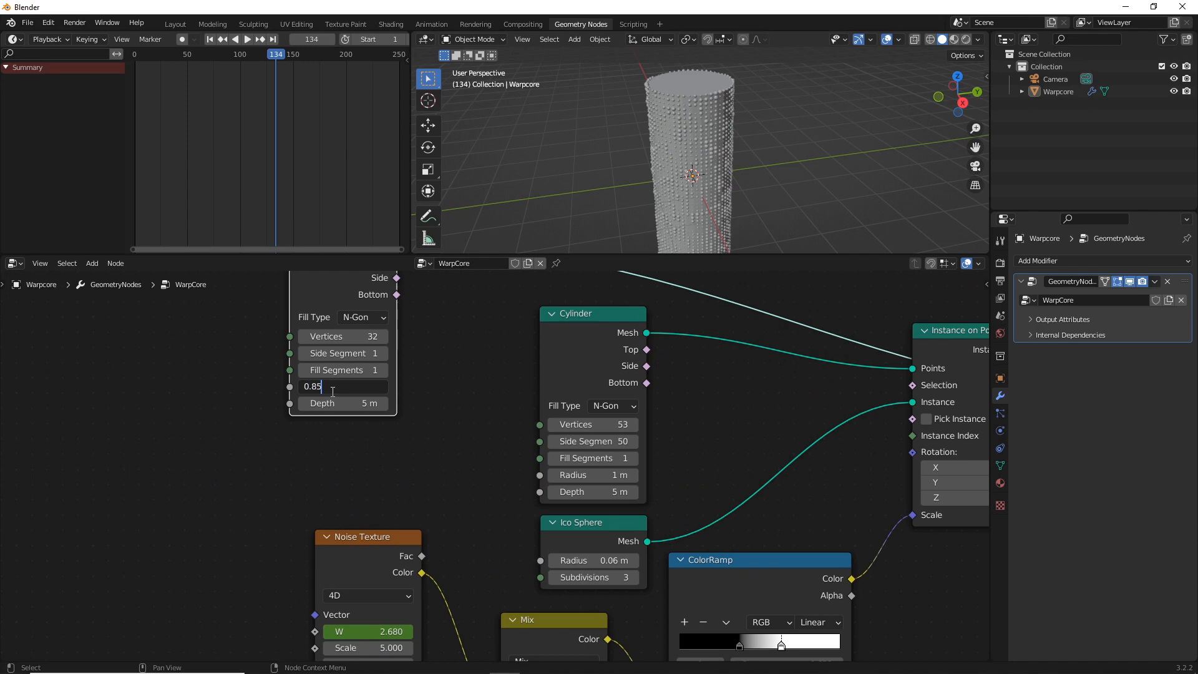
key("Return")
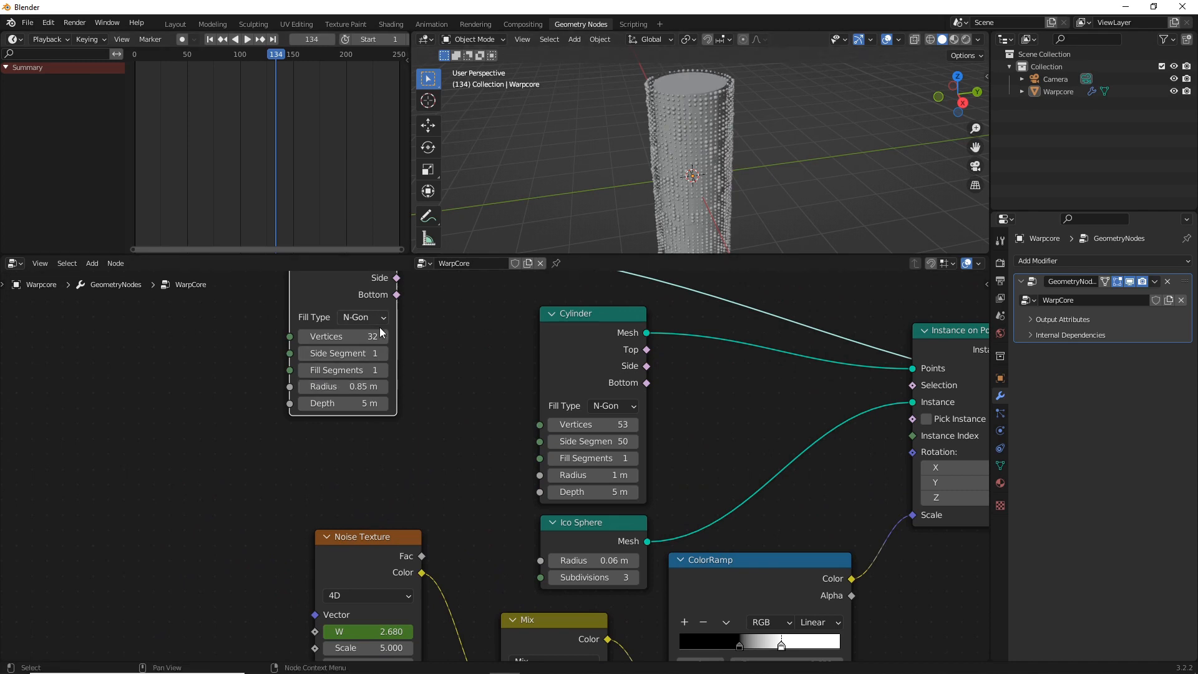
left_click(441, 383)
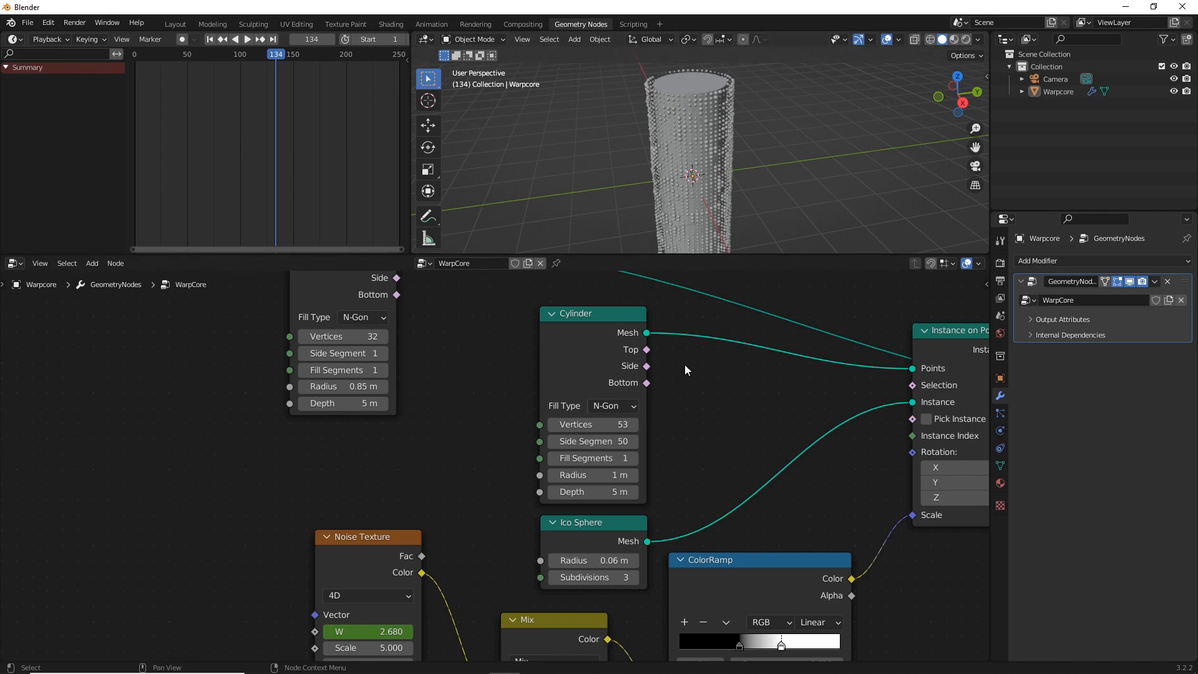
Set the inner cylinder's radius to 0.9 m
left_click(332, 386)
type("0.9")
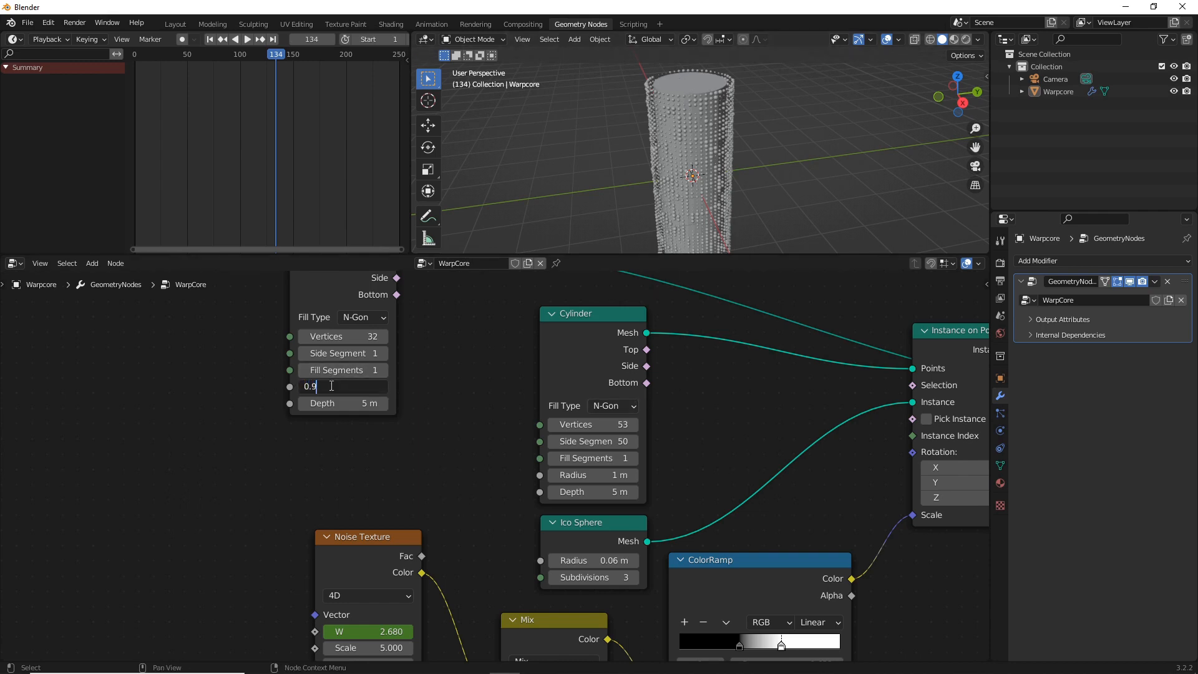
key("Return")
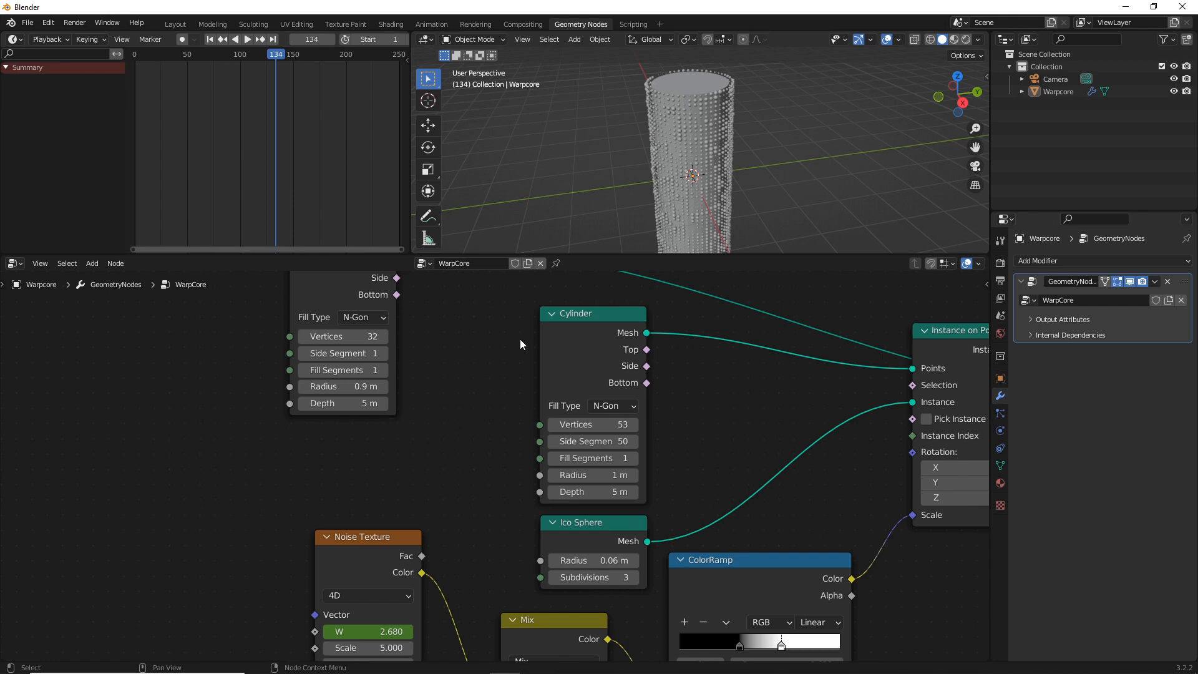
Add a third Cylinder node below the Mix node
scroll(805, 427, "down", 2)
left_click_drag(818, 384, 811, 455)
scroll(496, 468, "down", 3)
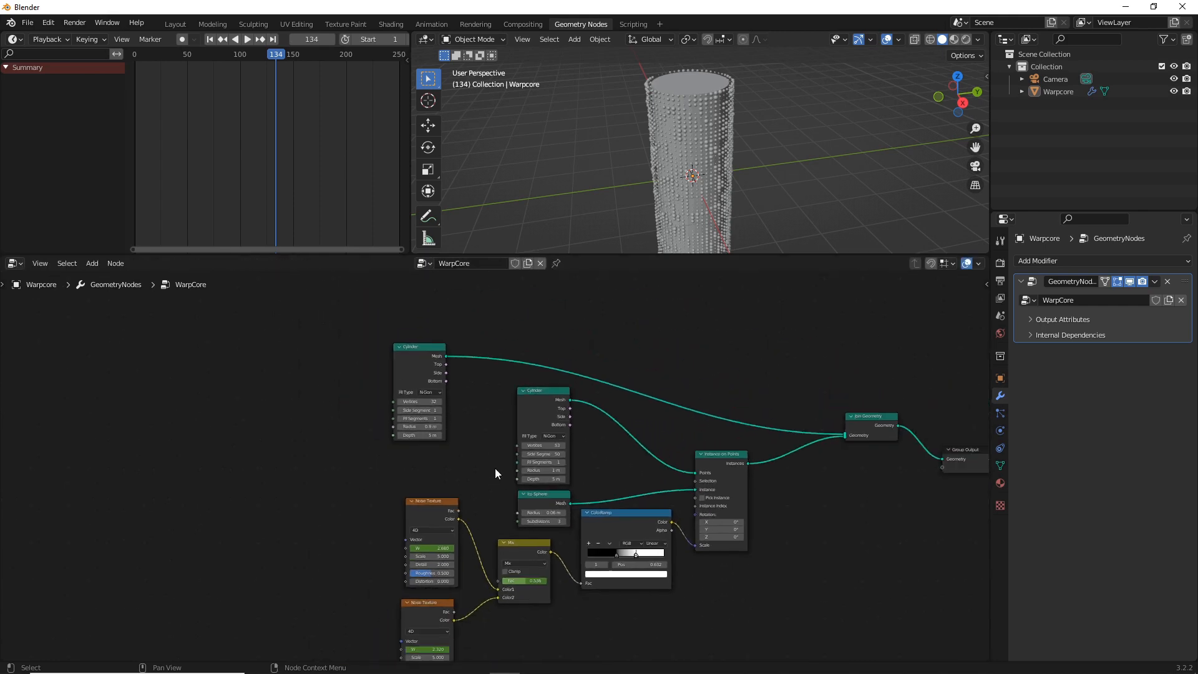
middle_click_drag(506, 441, 516, 323)
key("shift+a")
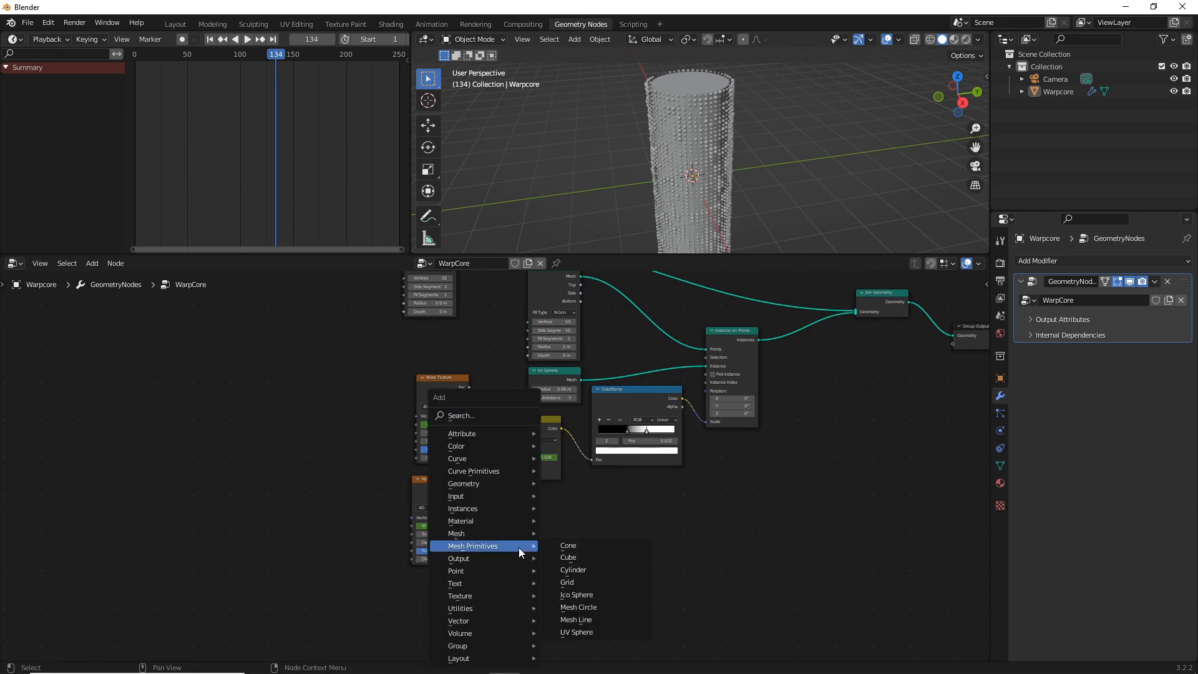
left_click(480, 415)
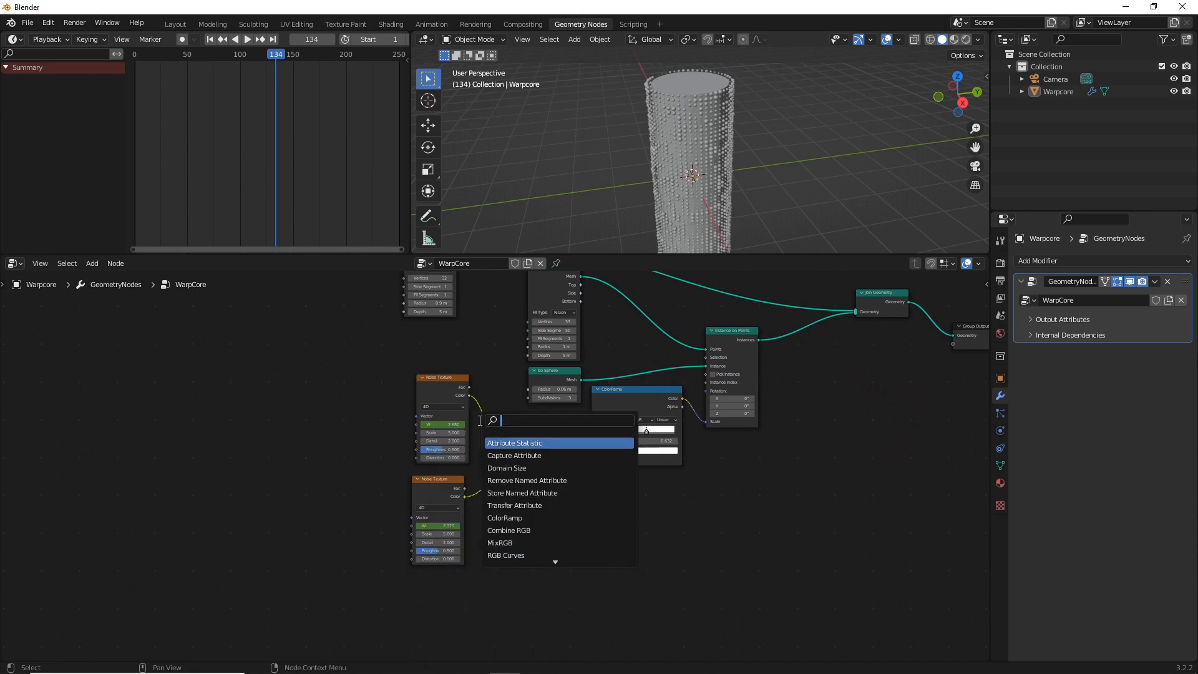
type("cylin")
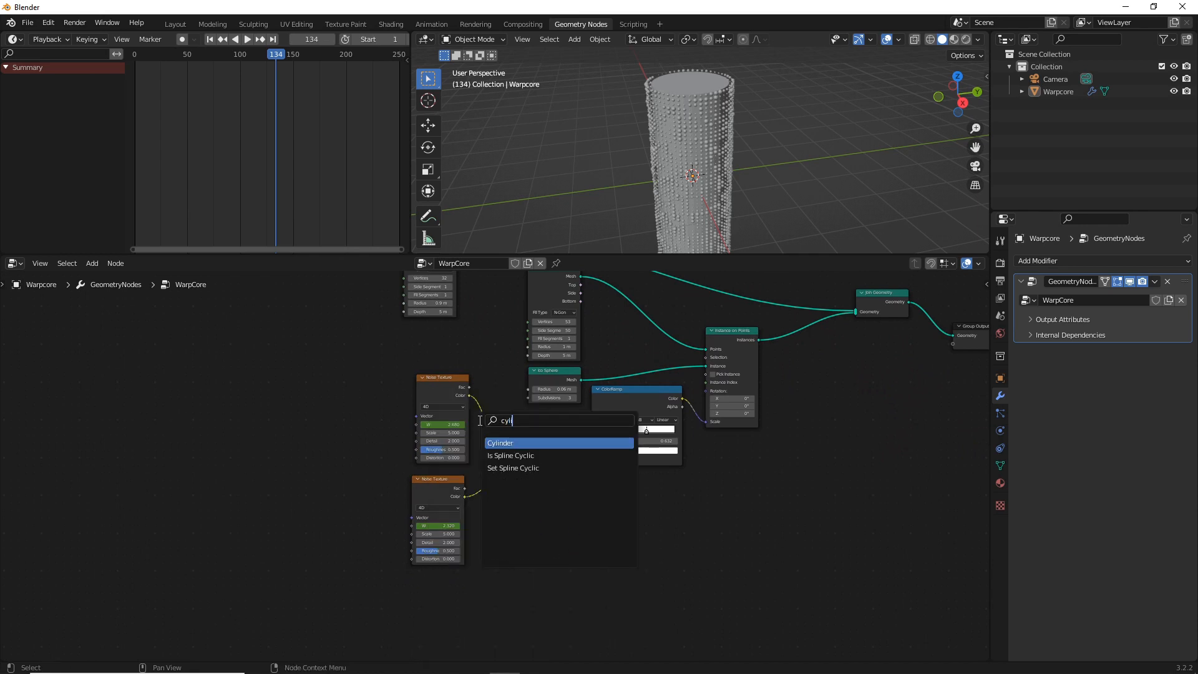
left_click(536, 443)
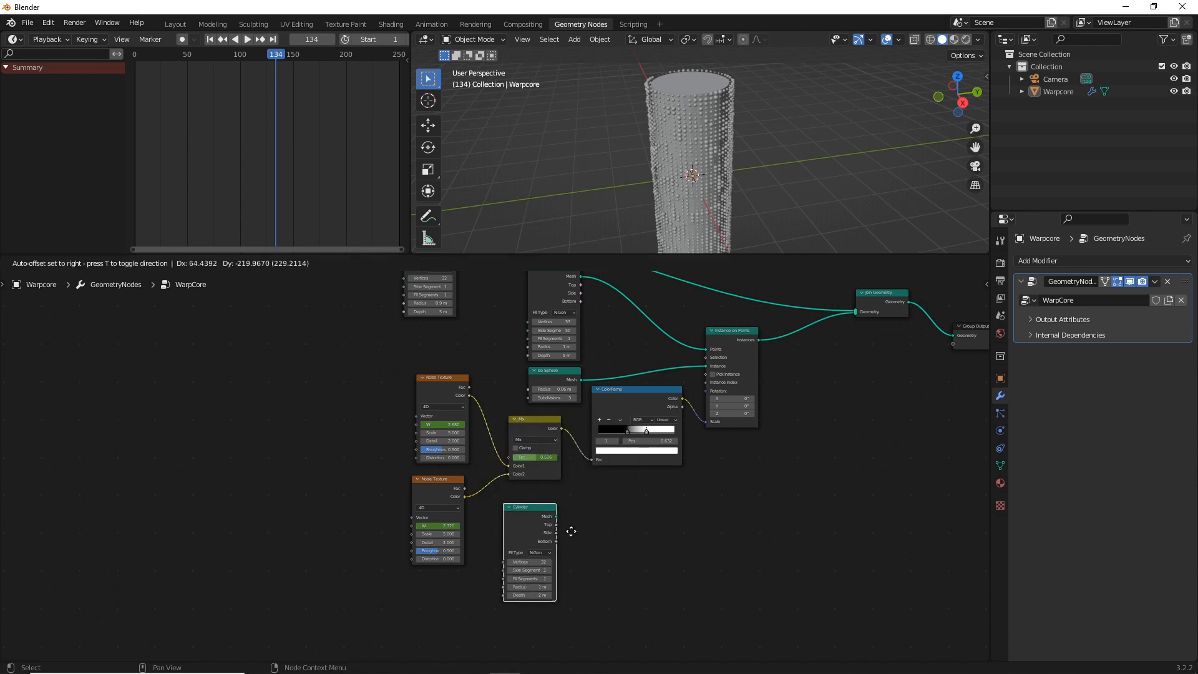
left_click(599, 540)
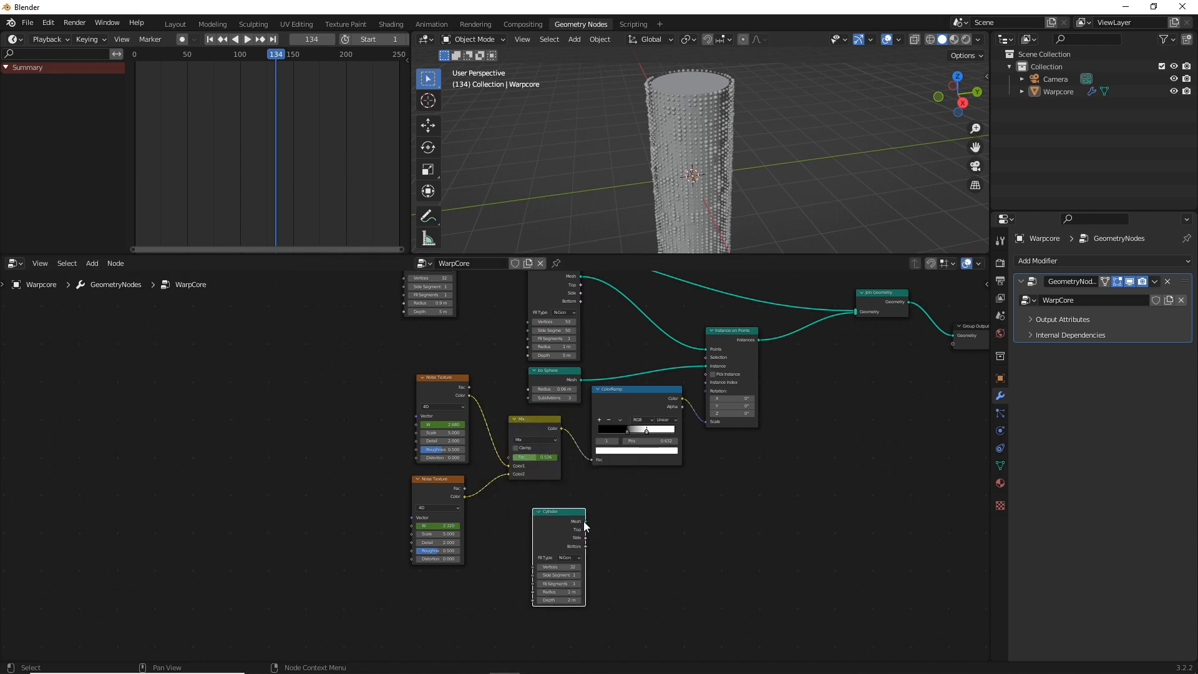
Add a Transform node beside the third cylinder and connect the cylinder's mesh to its geometry input
left_click(608, 521)
key("shift+a")
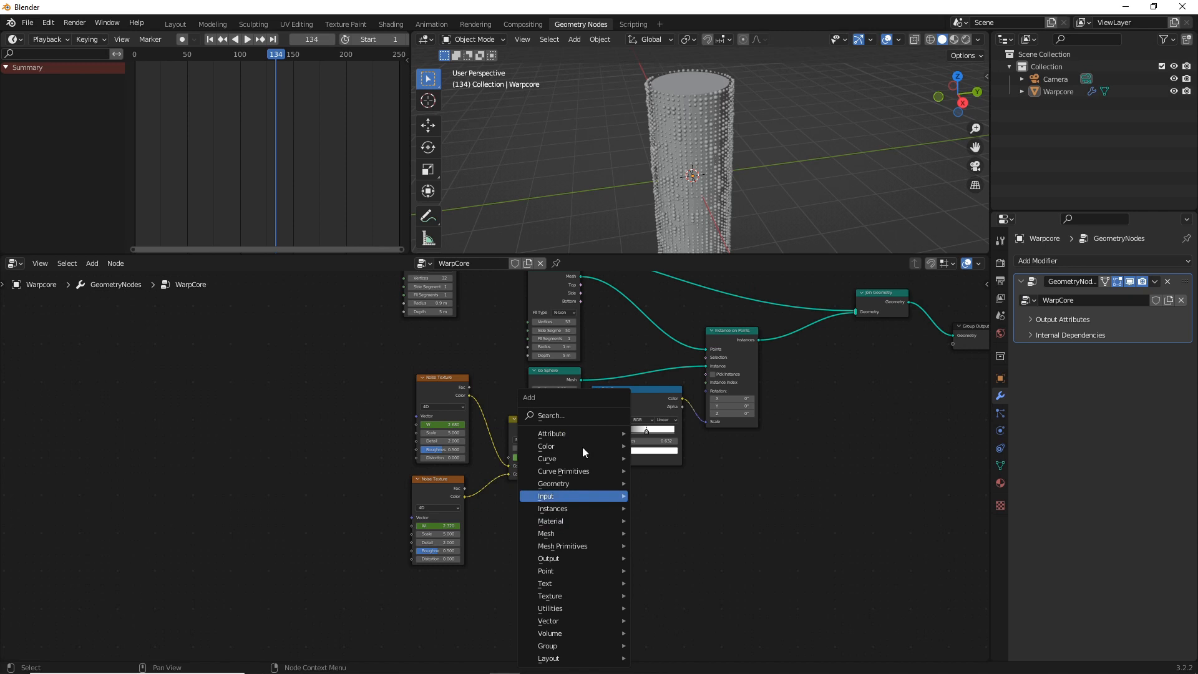
left_click(559, 415)
type("trans")
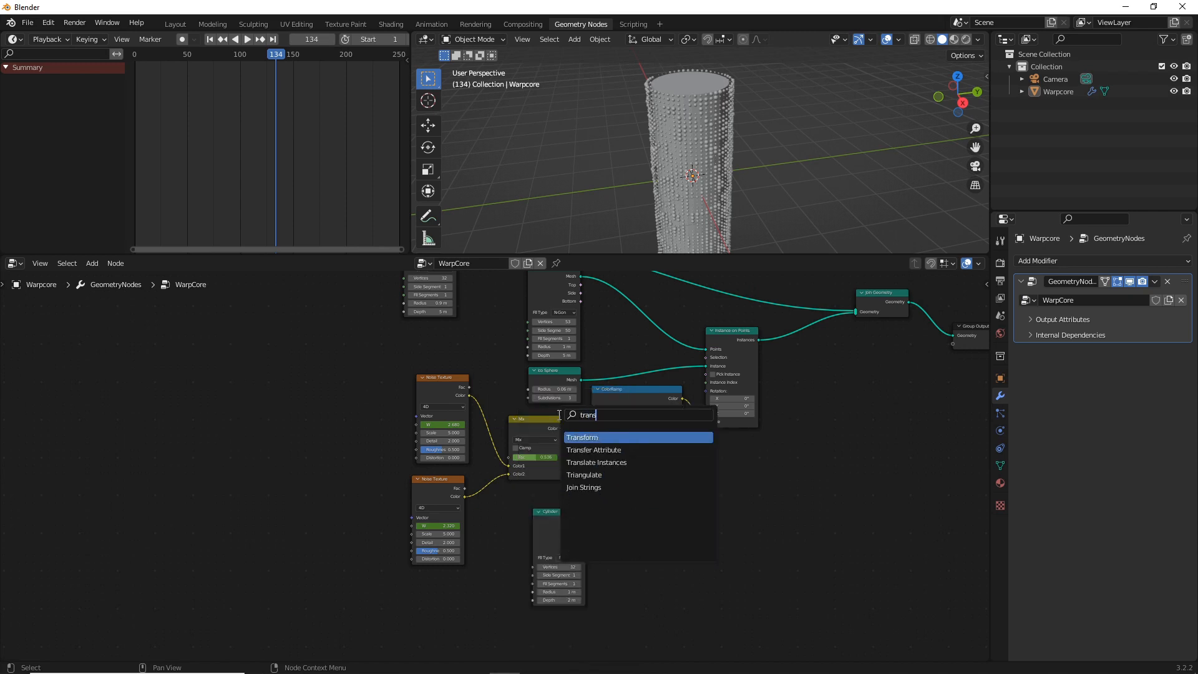
type("form")
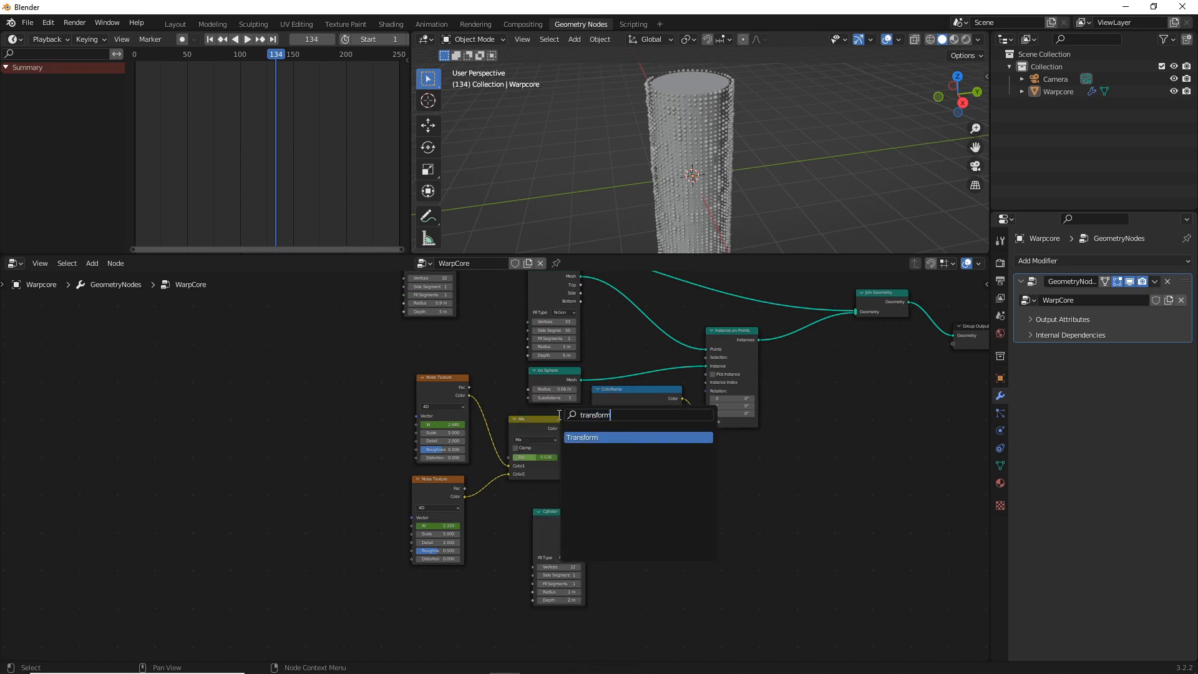
key("Return")
left_click(683, 498)
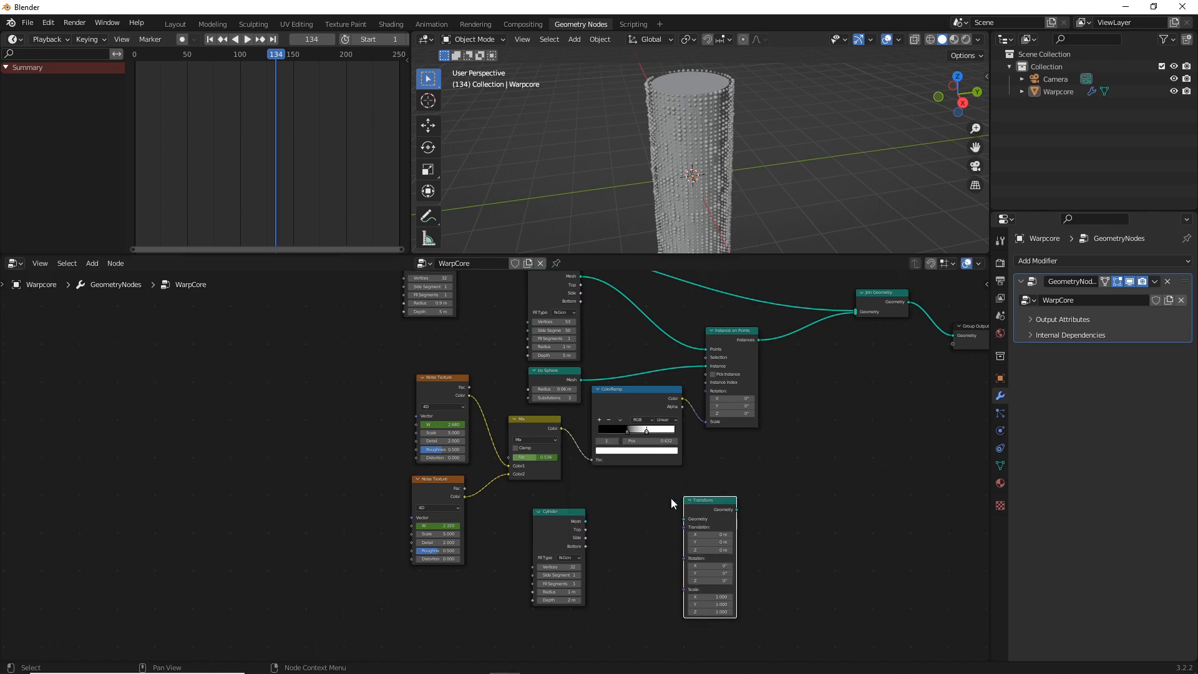
left_click_drag(585, 522, 684, 518)
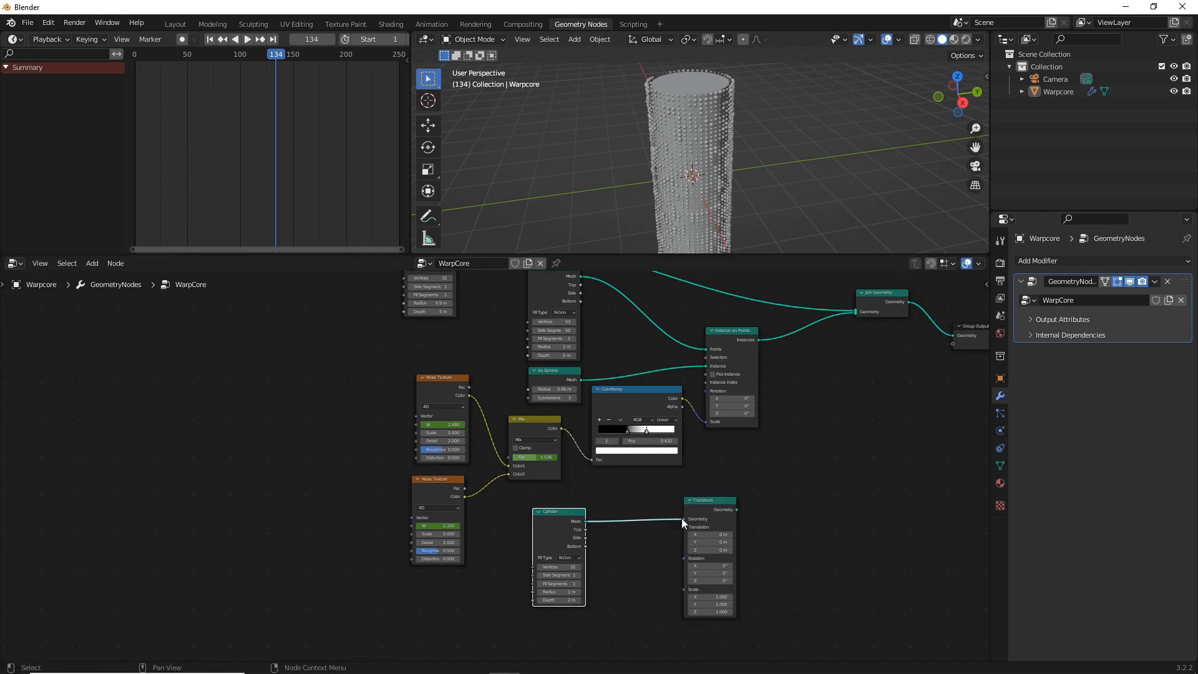
Move the Join Geometry node closer to the Transform node and connect the Transform's geometry output to it
scroll(681, 518, "up", 3)
middle_click_drag(676, 534, 493, 450)
scroll(493, 451, "up", 3)
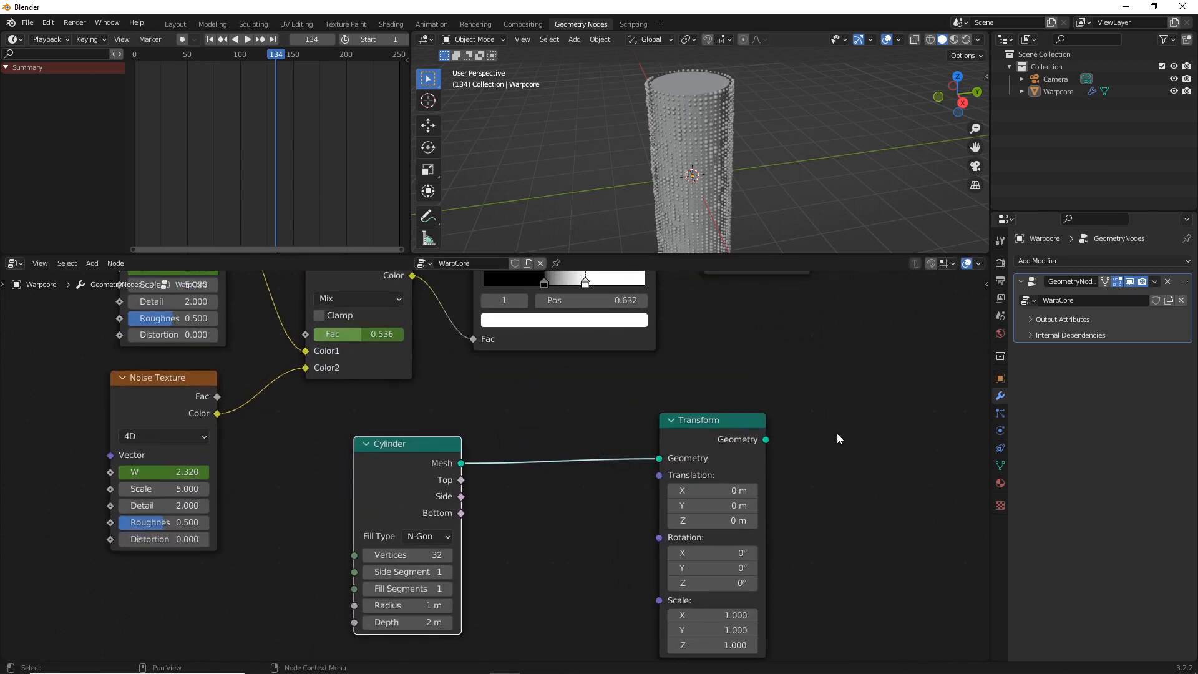
scroll(835, 433, "down", 2)
middle_click_drag(730, 396, 506, 373)
middle_click_drag(555, 464, 482, 572)
scroll(648, 385, "down", 5)
left_click_drag(642, 273, 651, 459)
scroll(611, 508, "up", 3)
middle_click_drag(588, 530, 630, 426)
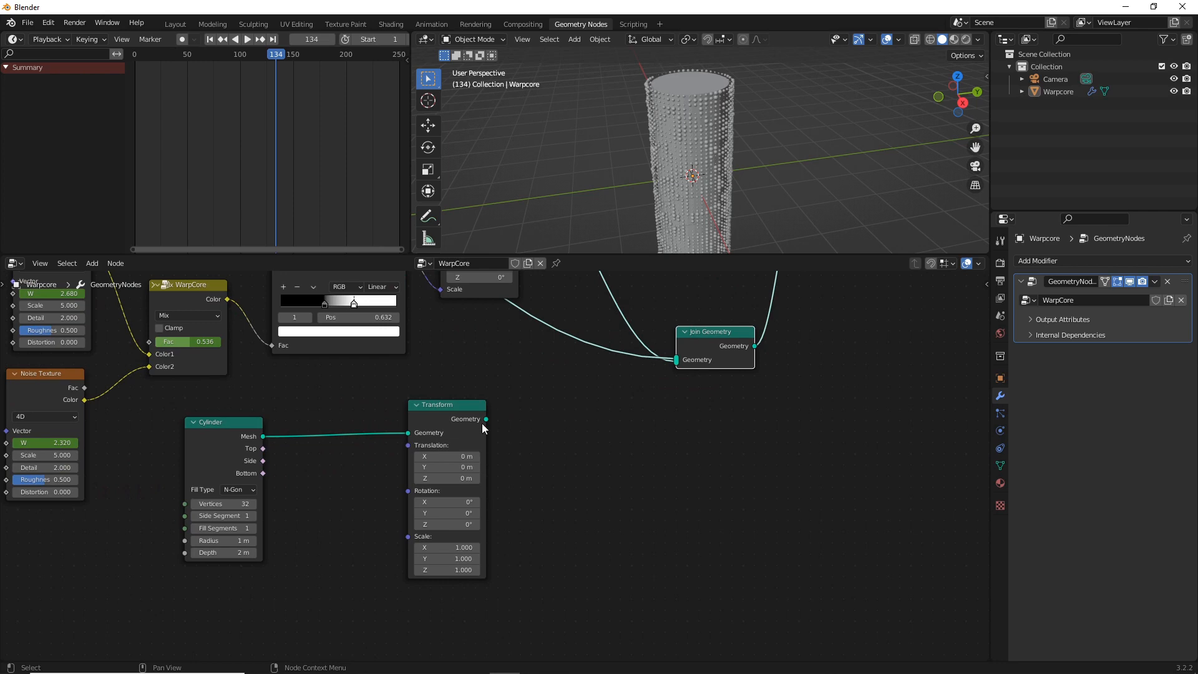
left_click_drag(486, 419, 676, 362)
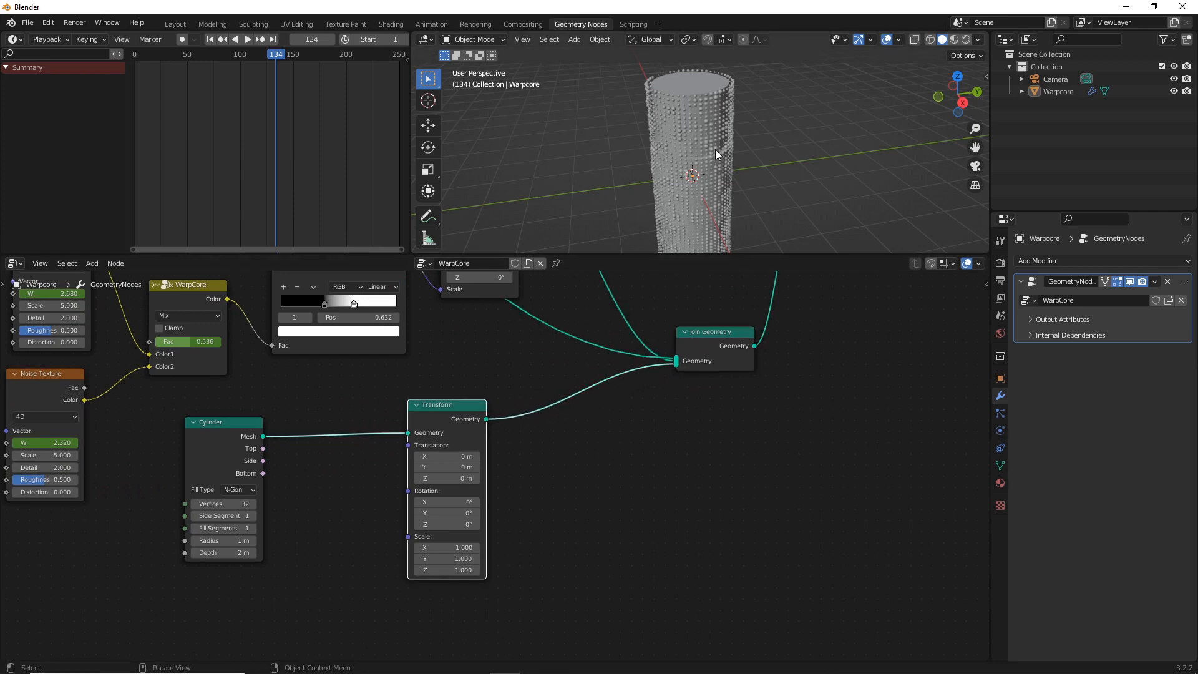
Set the third cylinder's radius to 1.25 m and its depth to 5 m
left_click(231, 544)
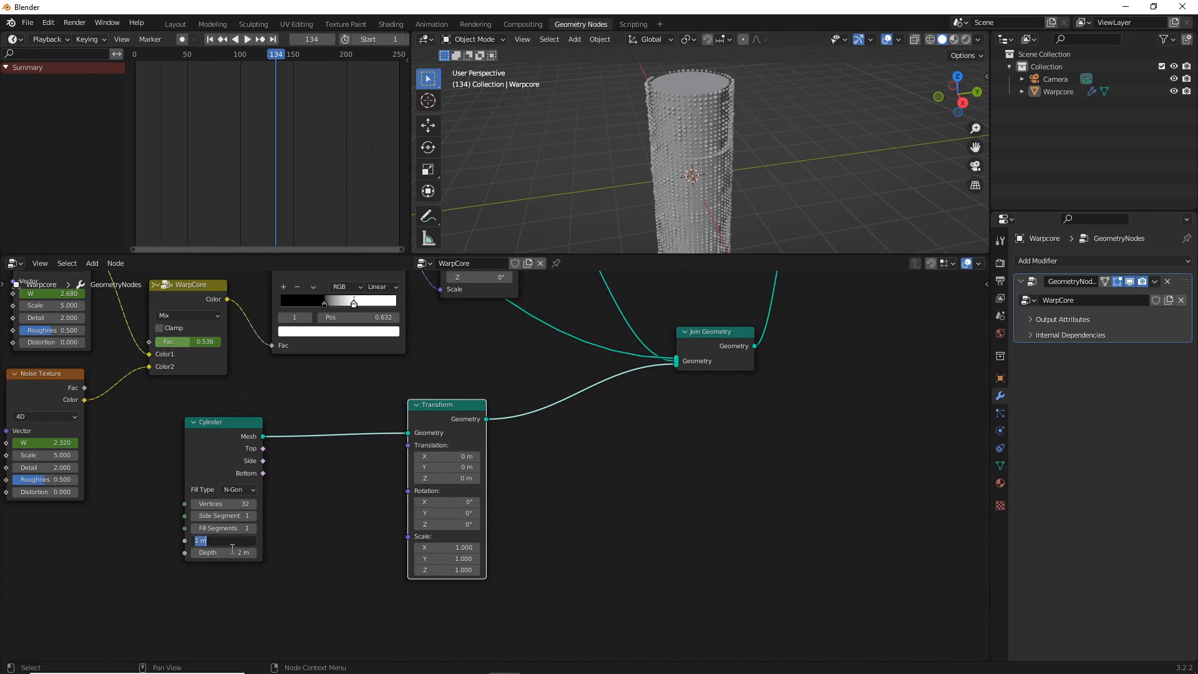
type("1.25")
key("Return")
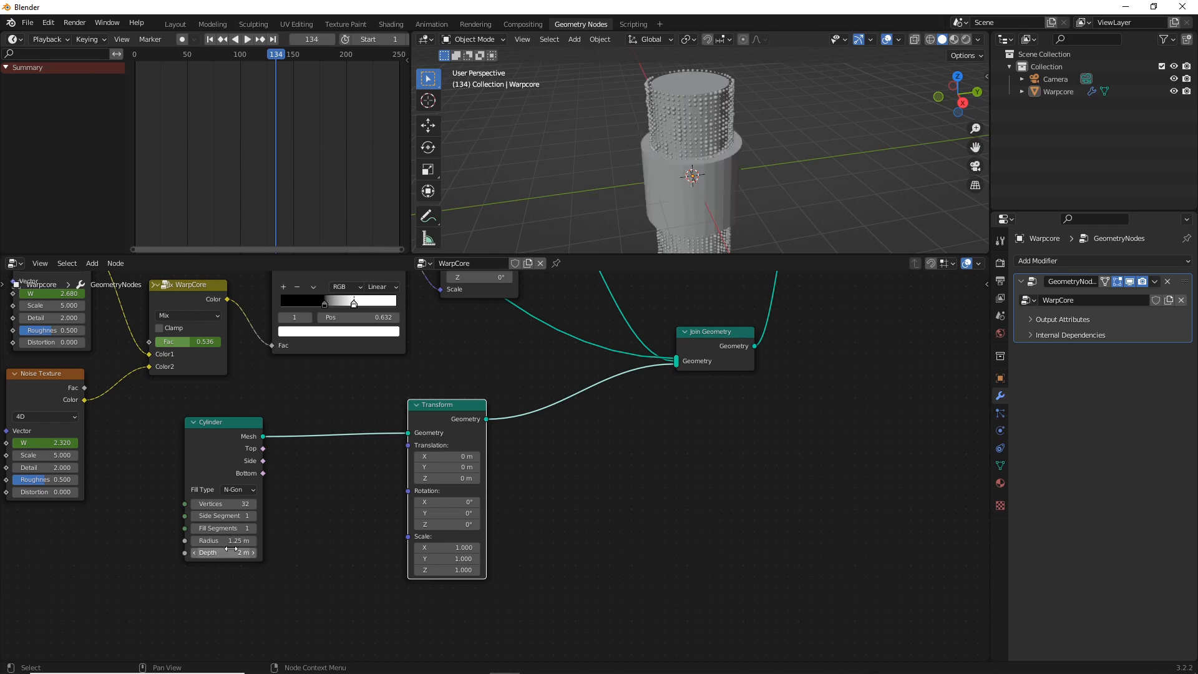
left_click(232, 552)
type("5")
key("Return")
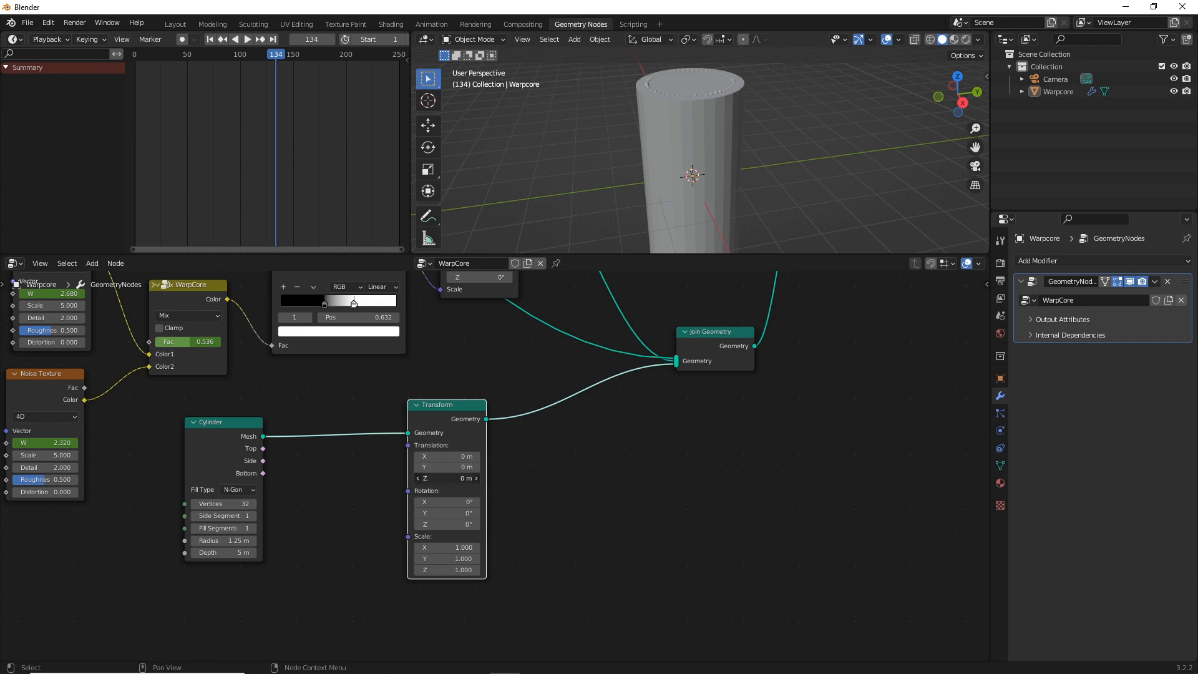
Set the Transform node's Z translation to -5 m to move the wide cylinder below the core
mouse_move(443, 479)
left_mouse_down()
mouse_move(468, 480)
mouse_move(423, 480)
left_mouse_up()
left_click(443, 480)
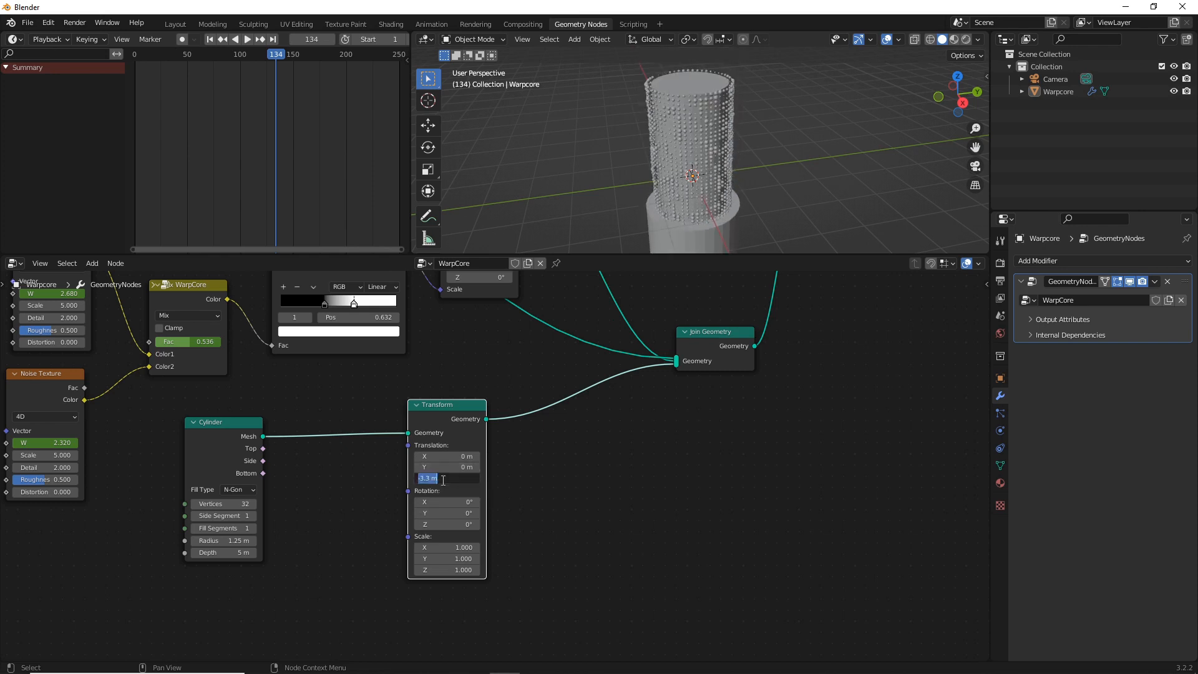
key("BackSpace")
key("Return")
scroll(468, 465, "down", 1)
scroll(750, 183, "up", 4)
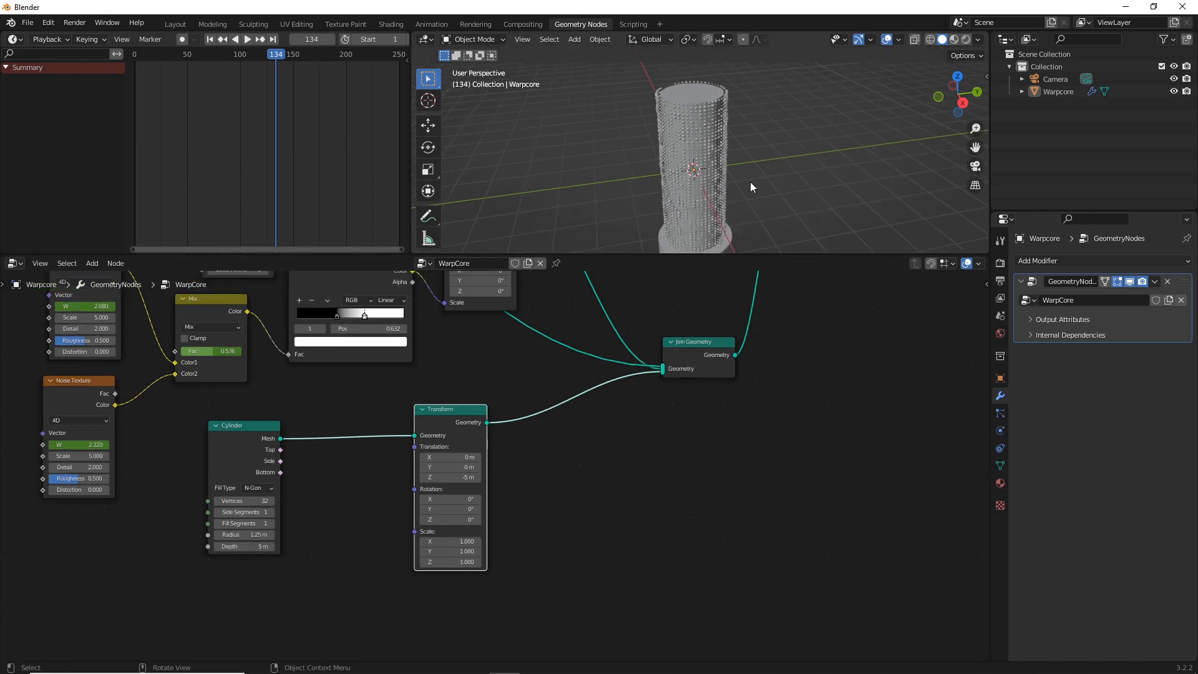
Insert an Extrude Mesh node between the third Cylinder node and its Transform node
middle_click_drag(741, 219, 739, 130, "shift")
middle_click_drag(604, 479, 579, 460)
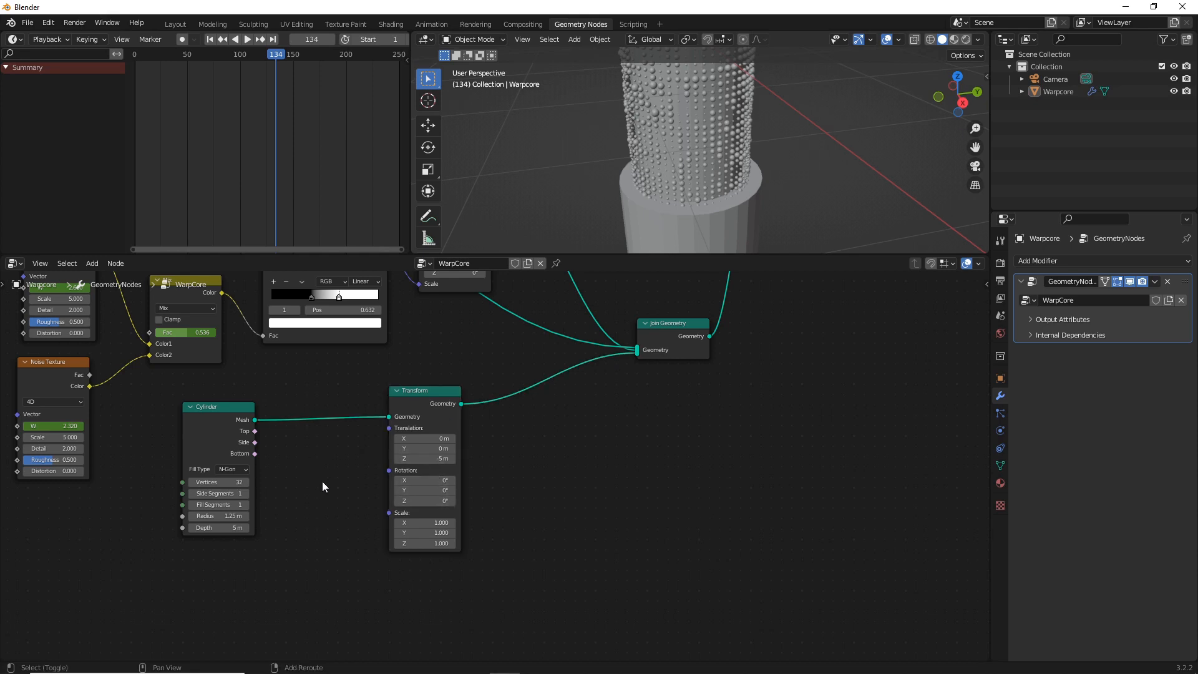
key("shift+a")
mouse_move(322, 481)
left_click(283, 415)
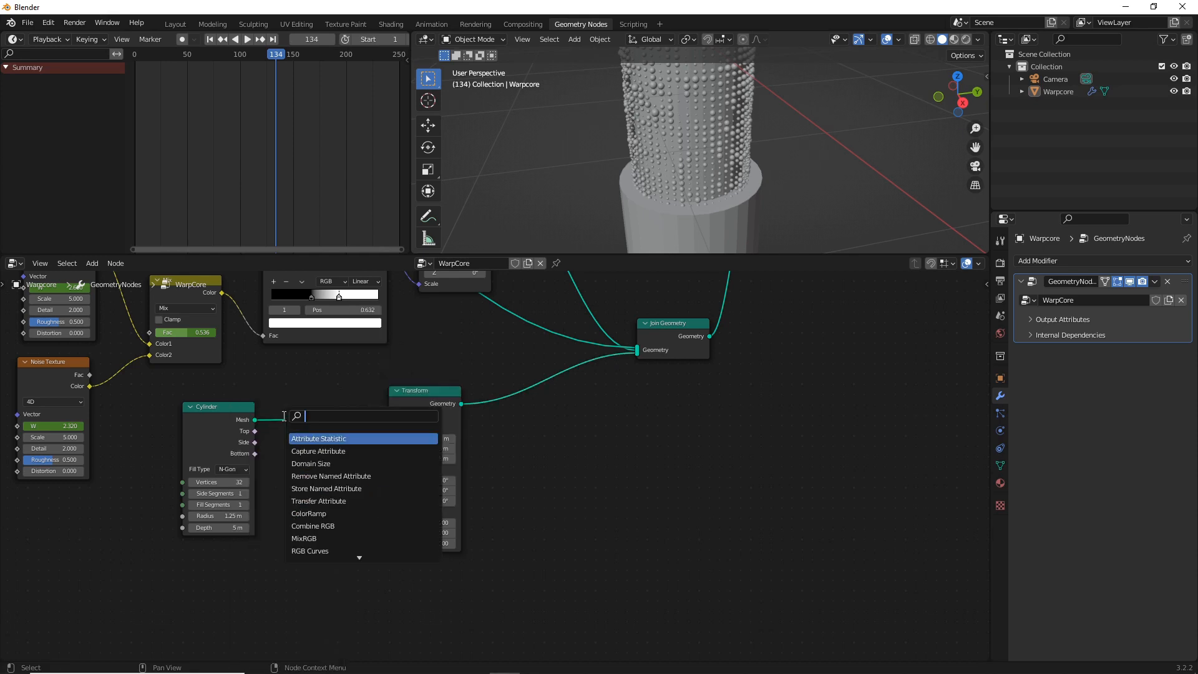
type("extr")
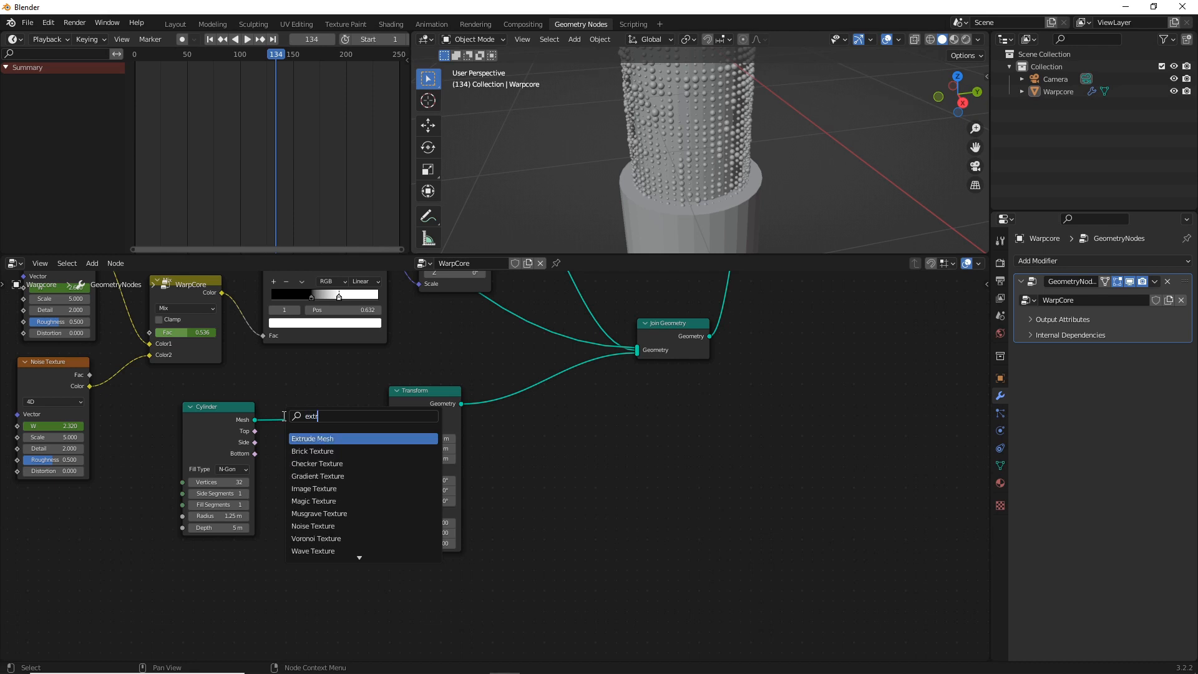
left_click(306, 439)
left_click(274, 417)
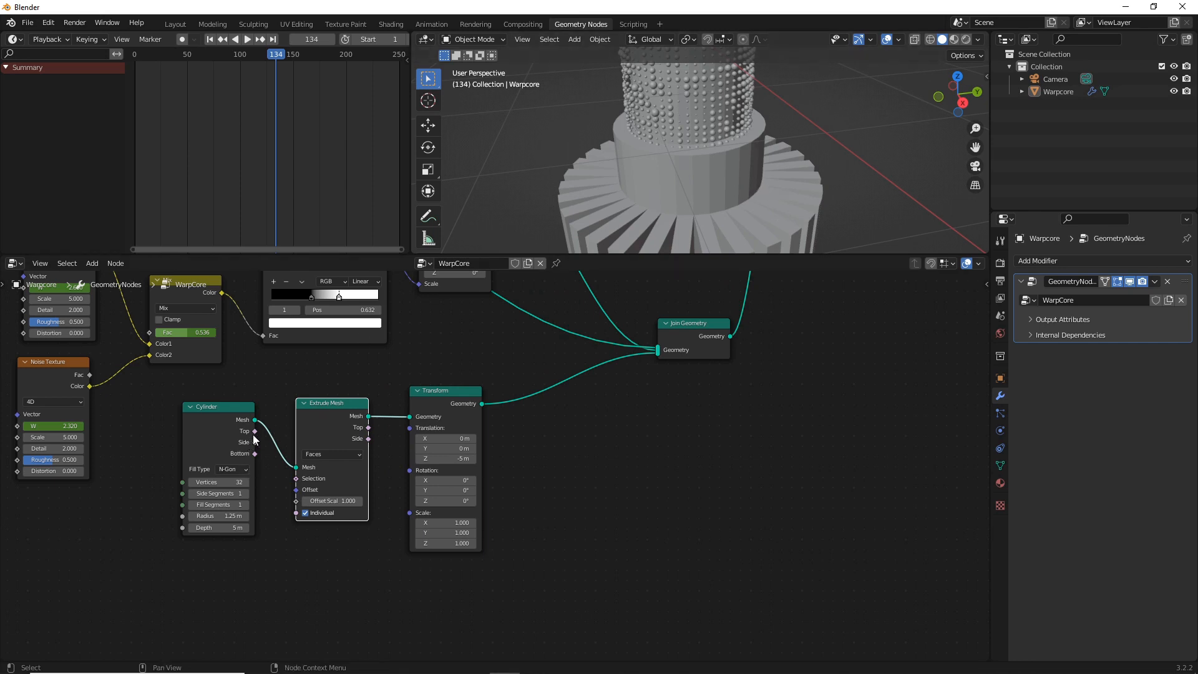
Limit the extrusion to the cylinder's Top selection, switch the viewport to wireframe, and set the Extrude Mesh offset scale to 0.3
left_click_drag(255, 431, 297, 479)
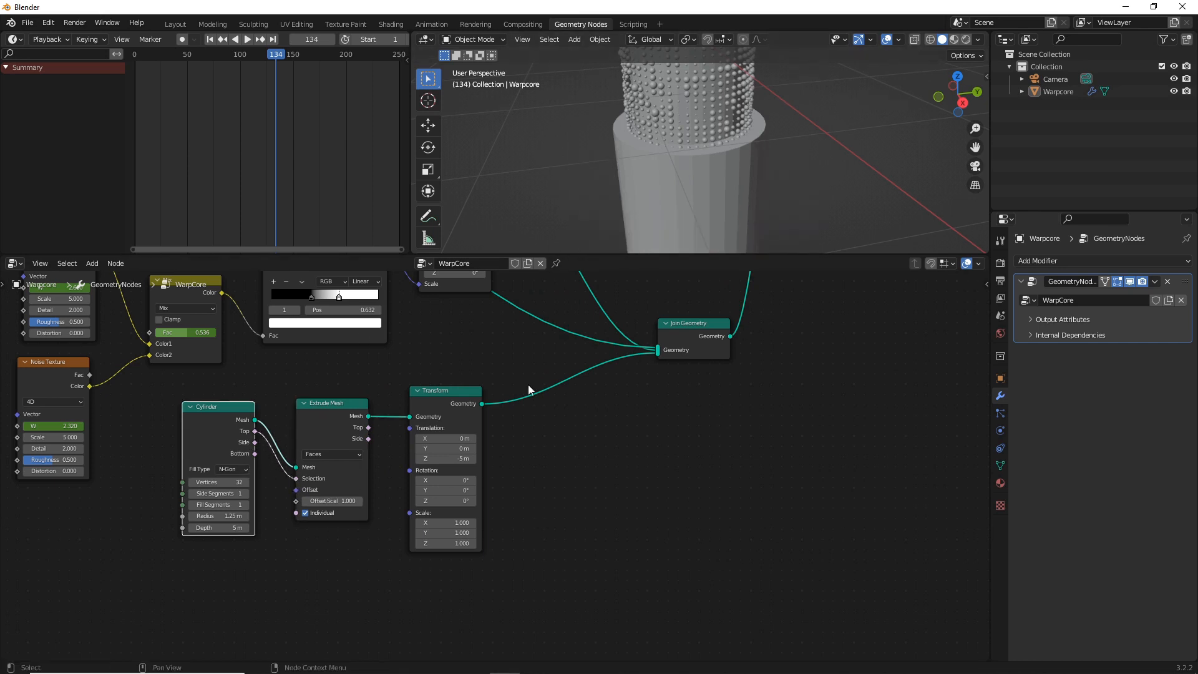
left_click(932, 40)
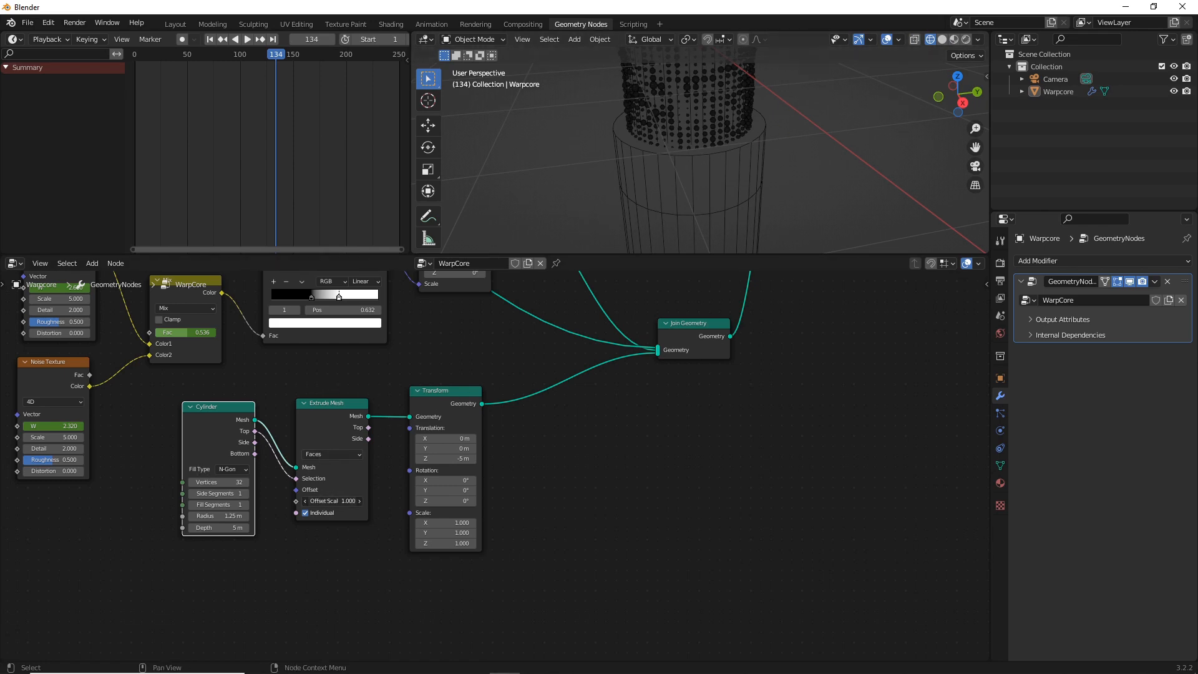
left_click_drag(334, 501, 301, 500)
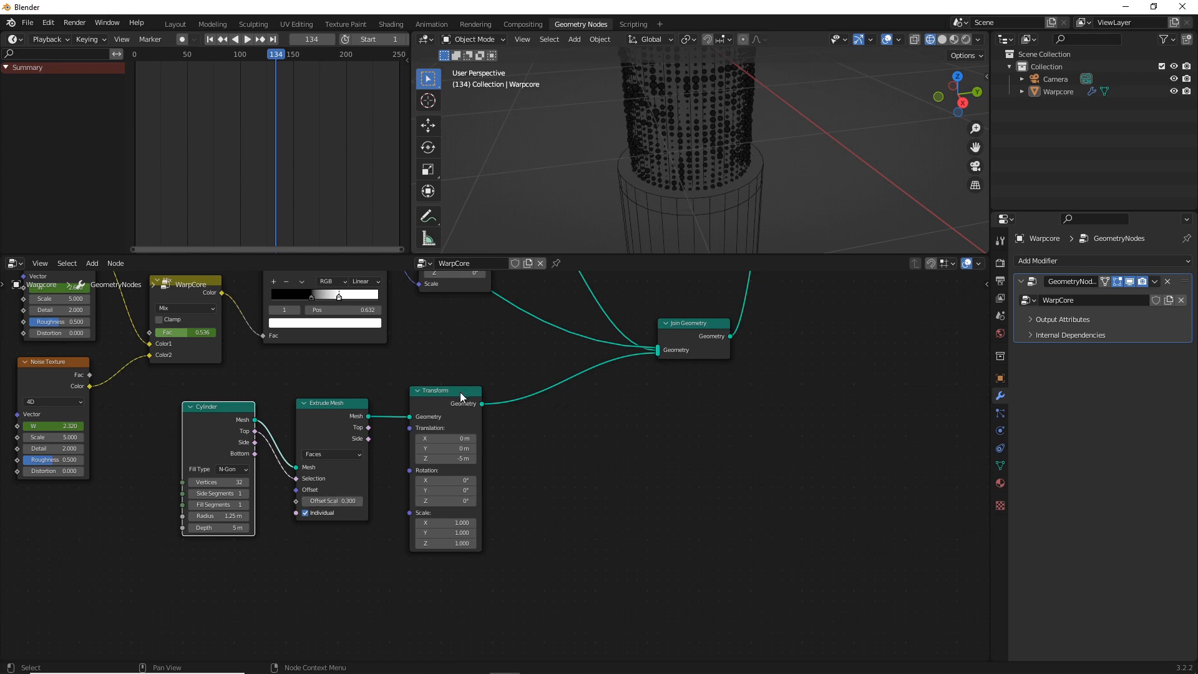
Move the Transform node aside and insert a Scale Elements node between it and Extrude Mesh
left_click_drag(460, 392, 583, 407)
left_click(461, 373)
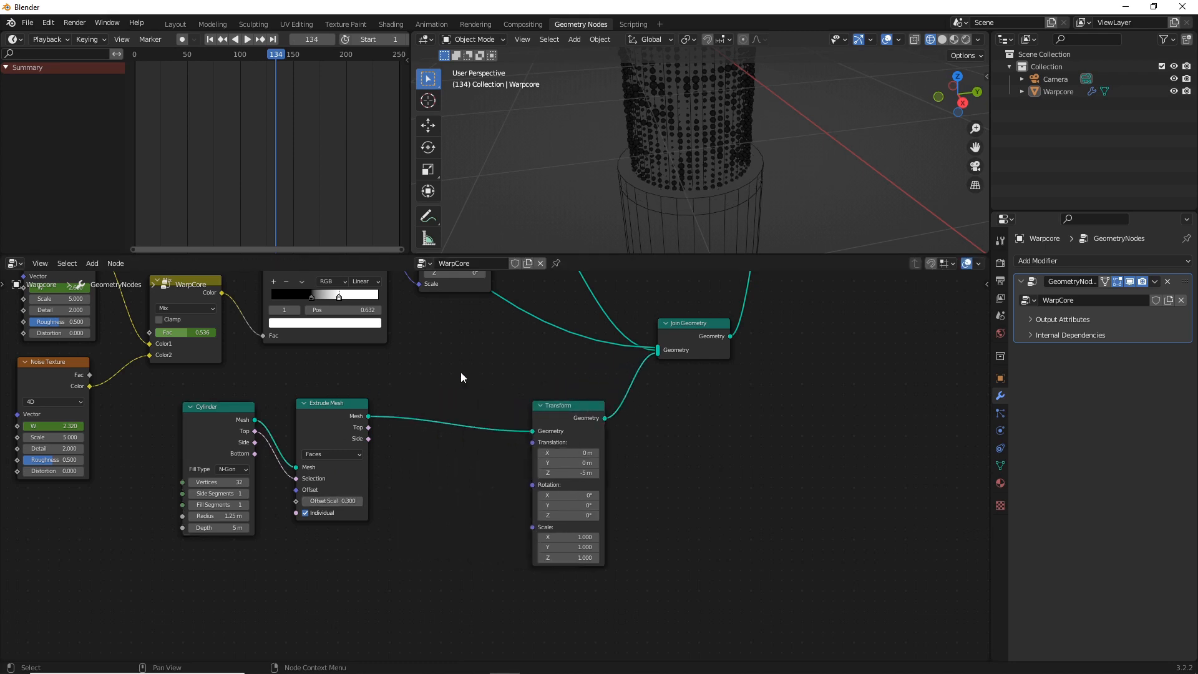
key("shift+a")
left_click(461, 373)
type("scal")
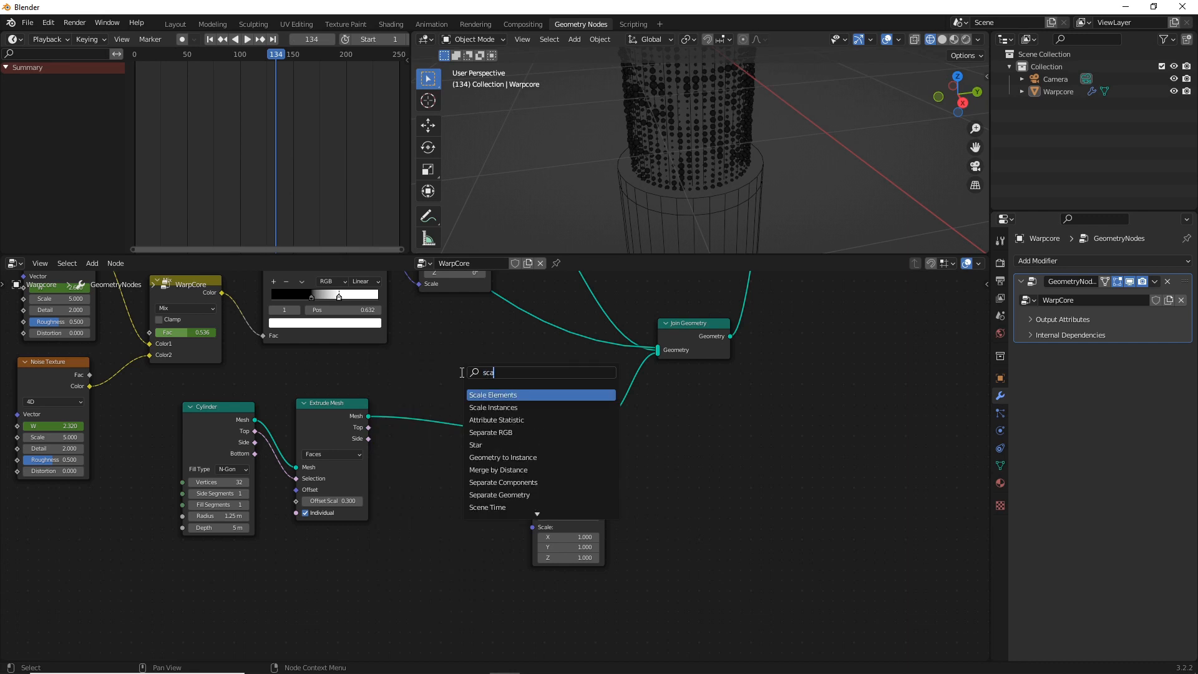
left_click(514, 394)
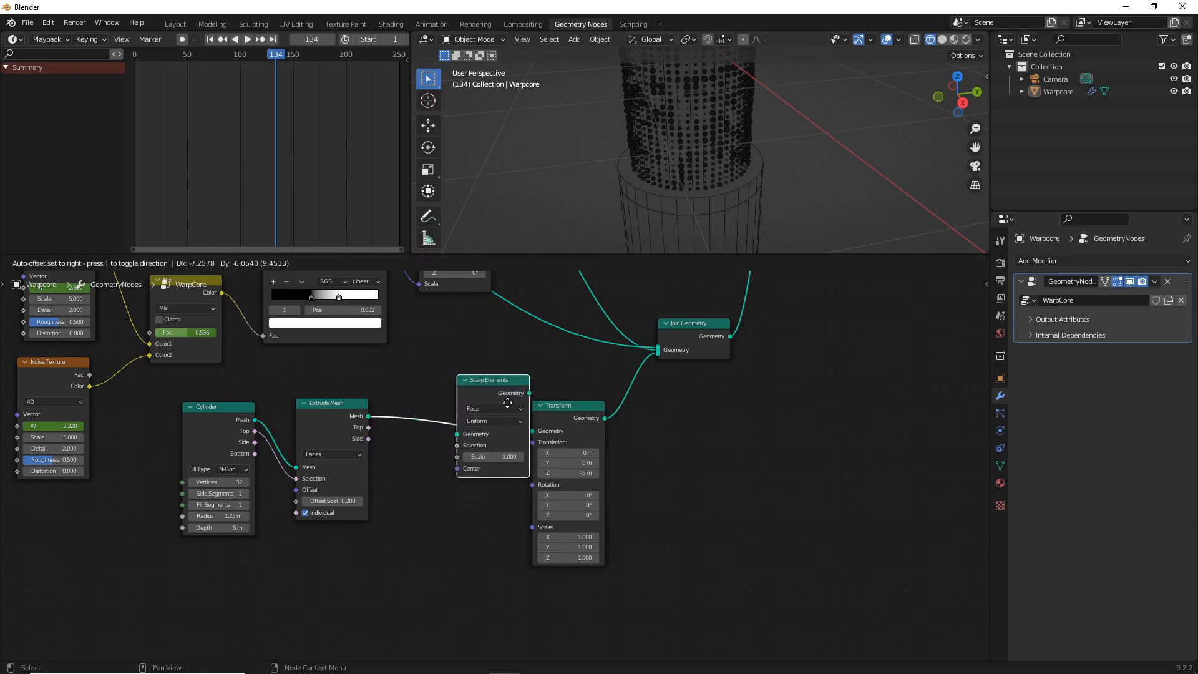
left_click(448, 416)
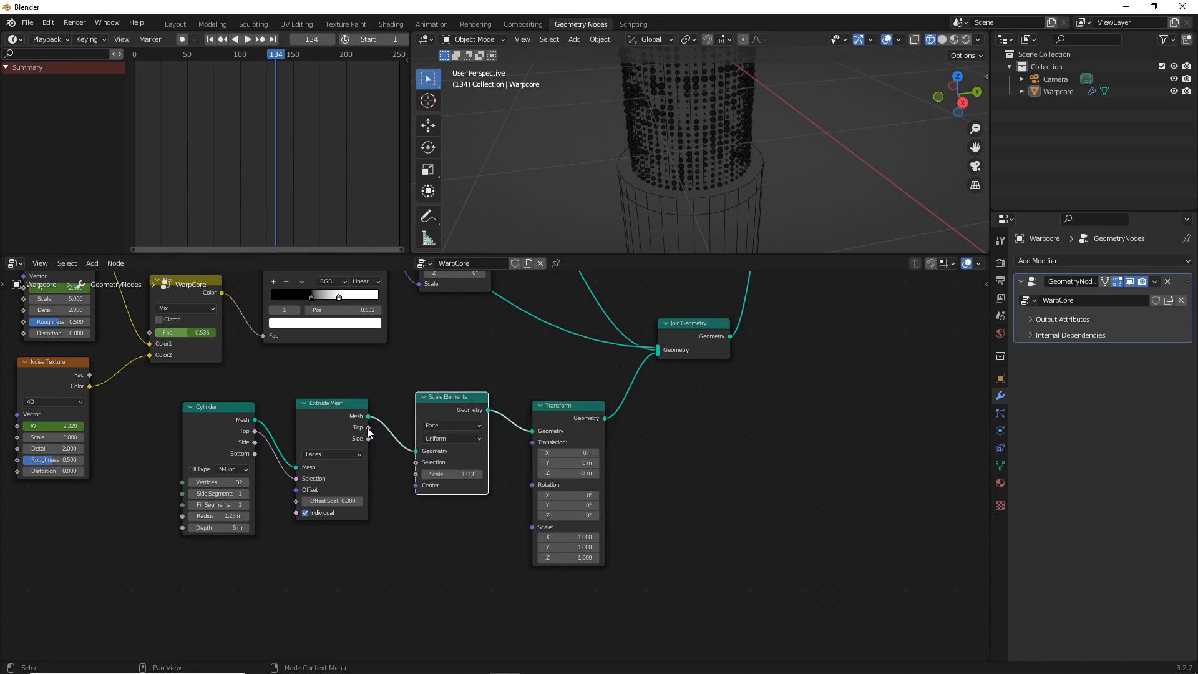
Connect Extrude Mesh's Top output to the Scale Elements selection and set the scale to 0.8
left_click_drag(368, 427, 437, 475)
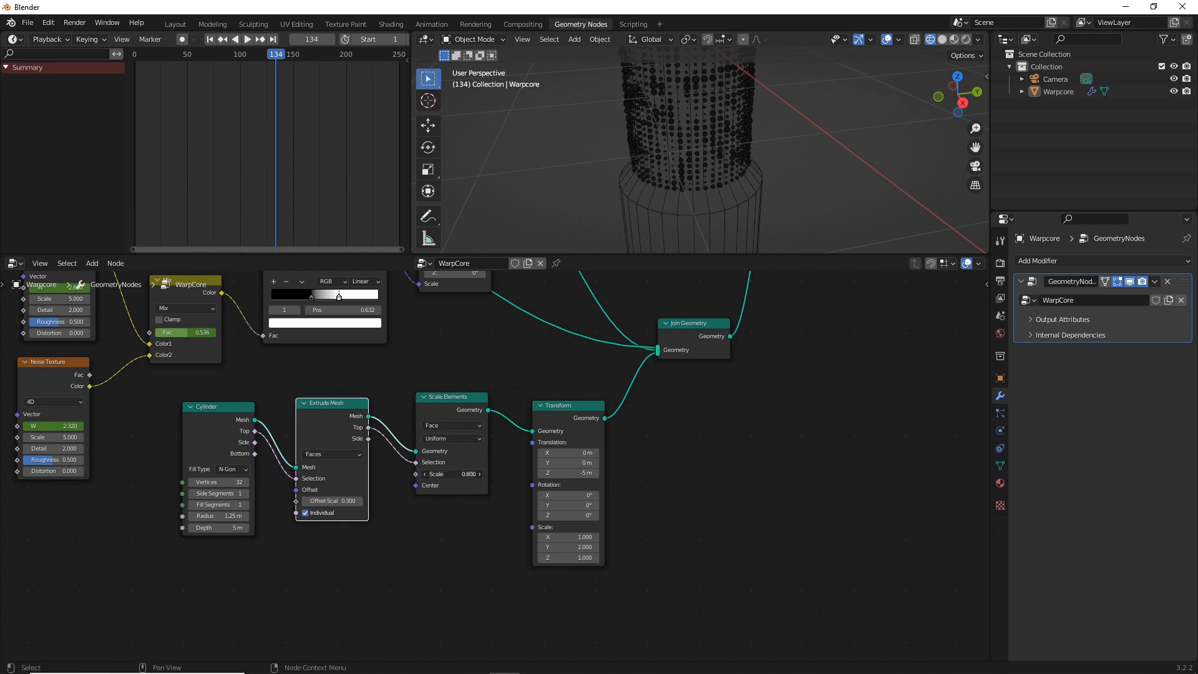
scroll(463, 496, "up", 2)
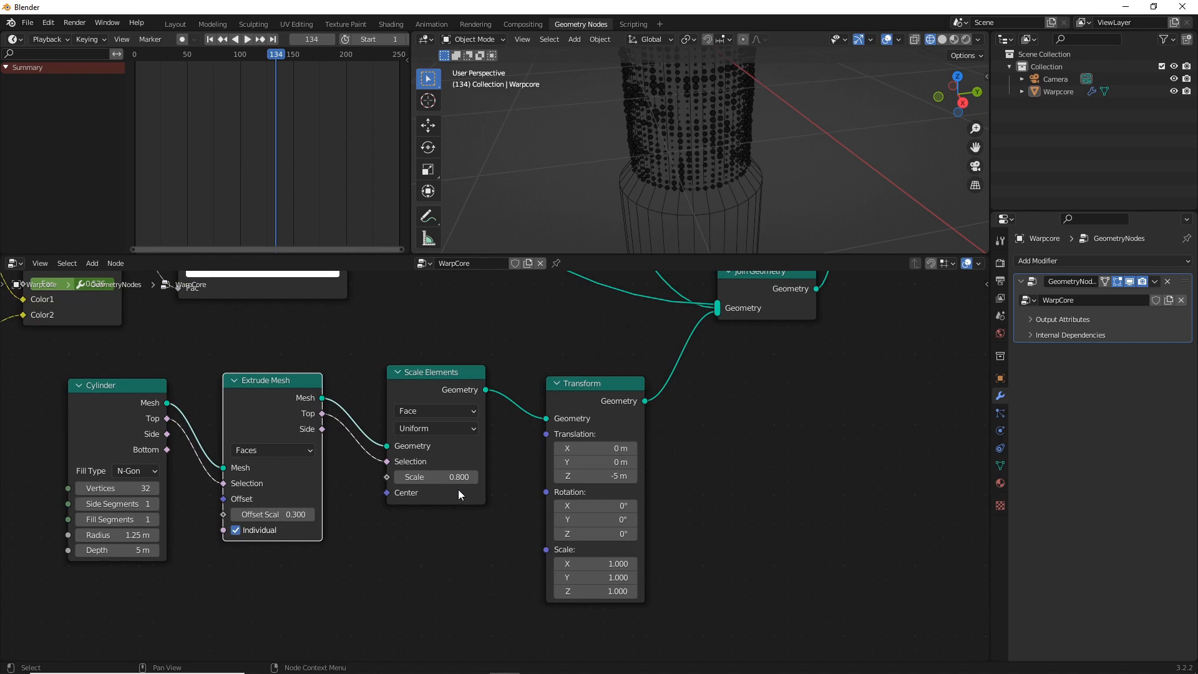
left_click(396, 520)
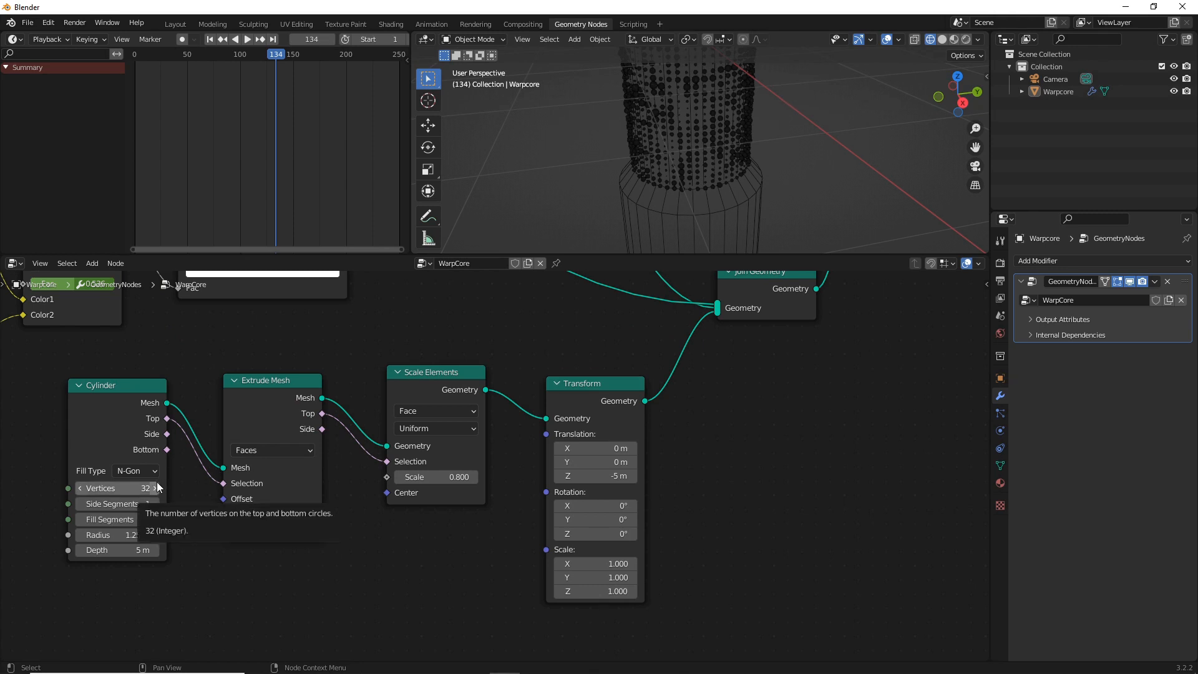
Set the third cylinder's vertex count to 101
left_click_drag(112, 488, 346, 547)
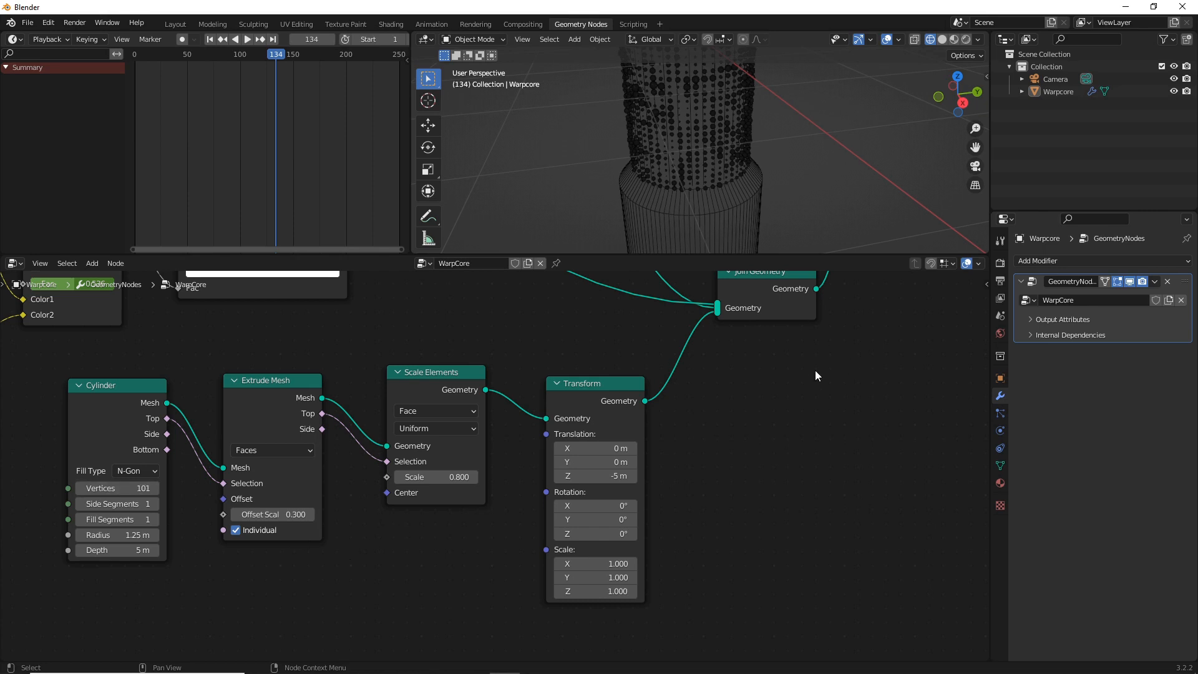
middle_click_drag(768, 391, 766, 489)
scroll(761, 478, "down", 3)
scroll(672, 163, "down", 4)
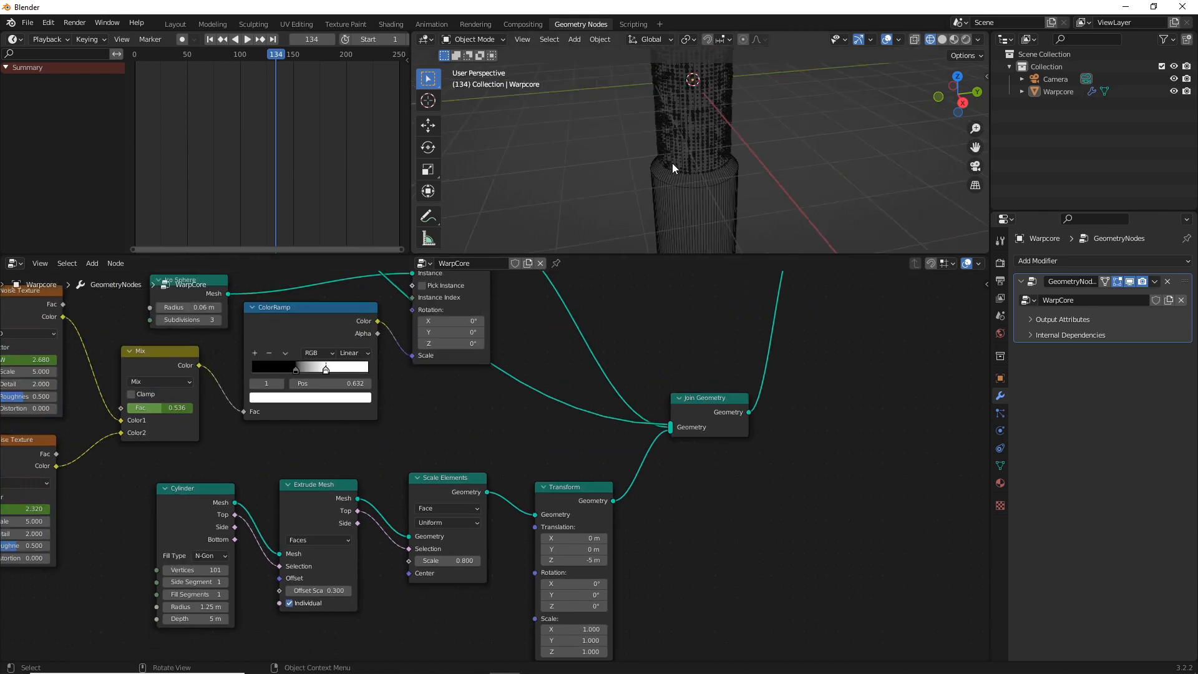
Move Join Geometry aside, duplicate the Transform node, and wire the copy between Scale Elements and Join Geometry
left_click_drag(710, 395, 801, 349)
left_click(570, 497)
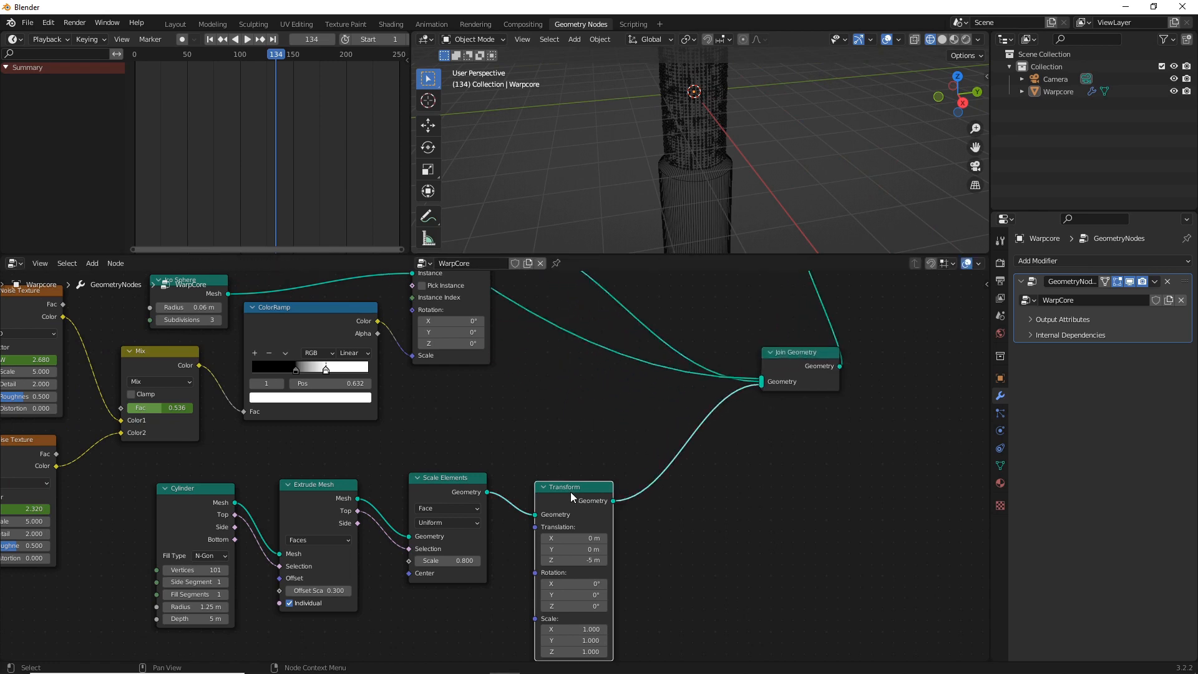
key("shift+d")
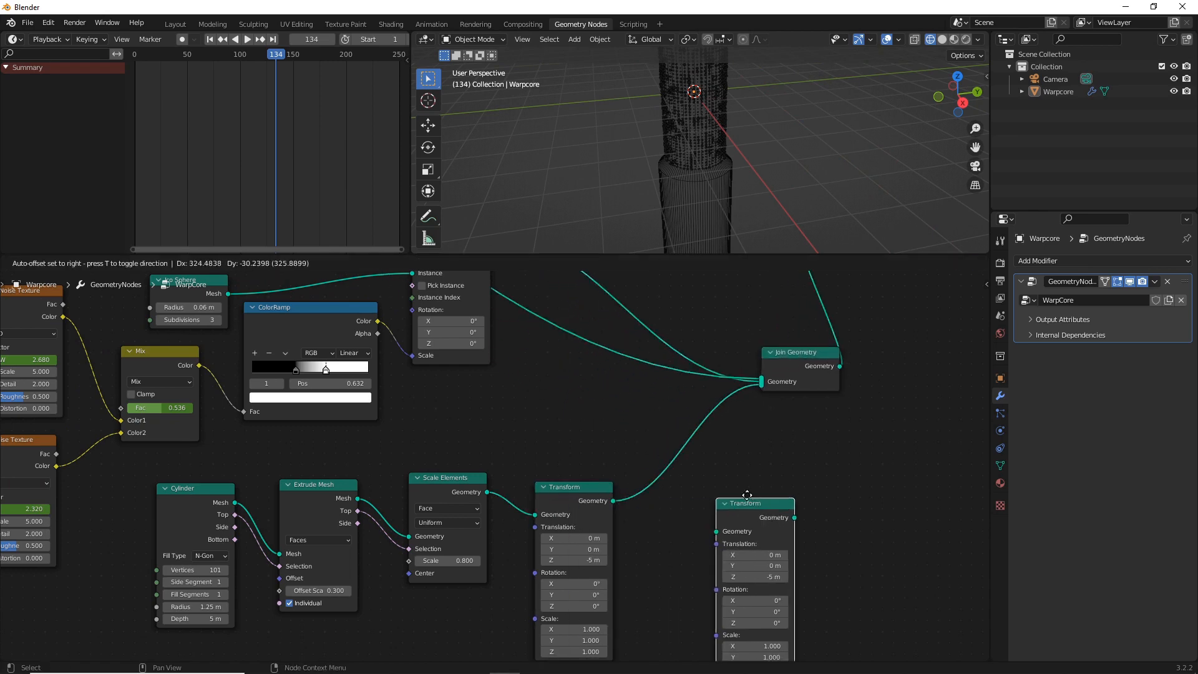
left_click(730, 487)
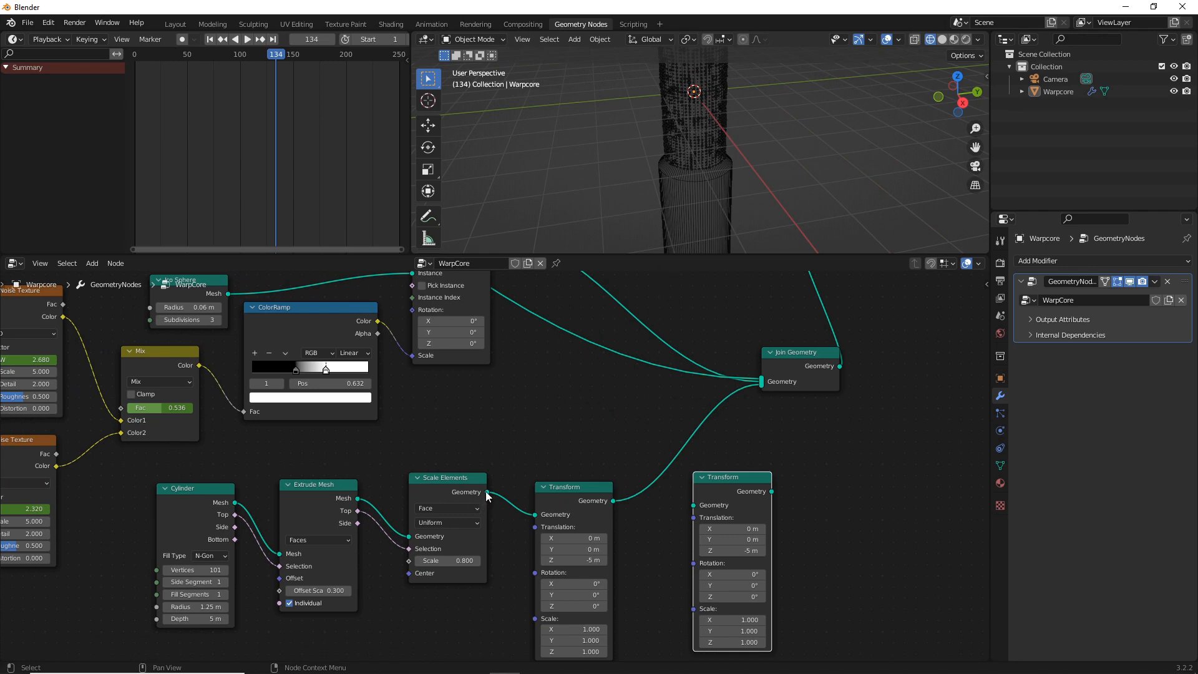
left_click_drag(487, 492, 693, 505)
left_click_drag(781, 484, 761, 383)
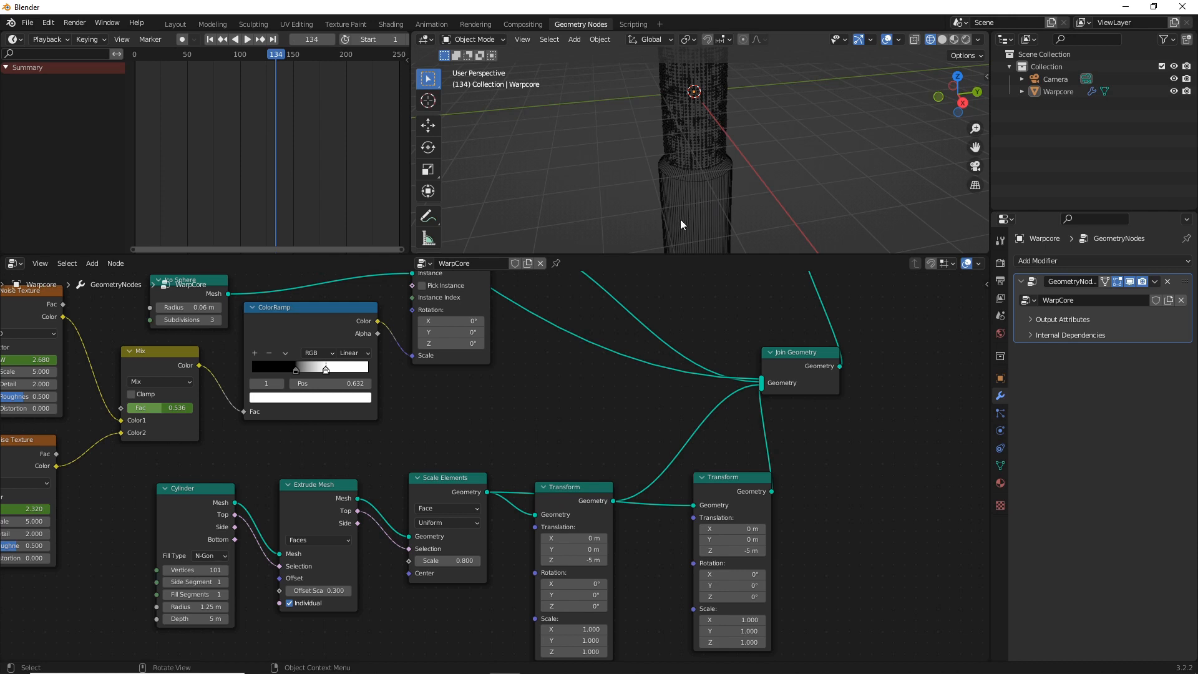
Set the duplicated Transform node's Z translation to 5 m to place the second wide cylinder above the core
left_click(748, 552)
type("5")
scroll(719, 129, "down", 5)
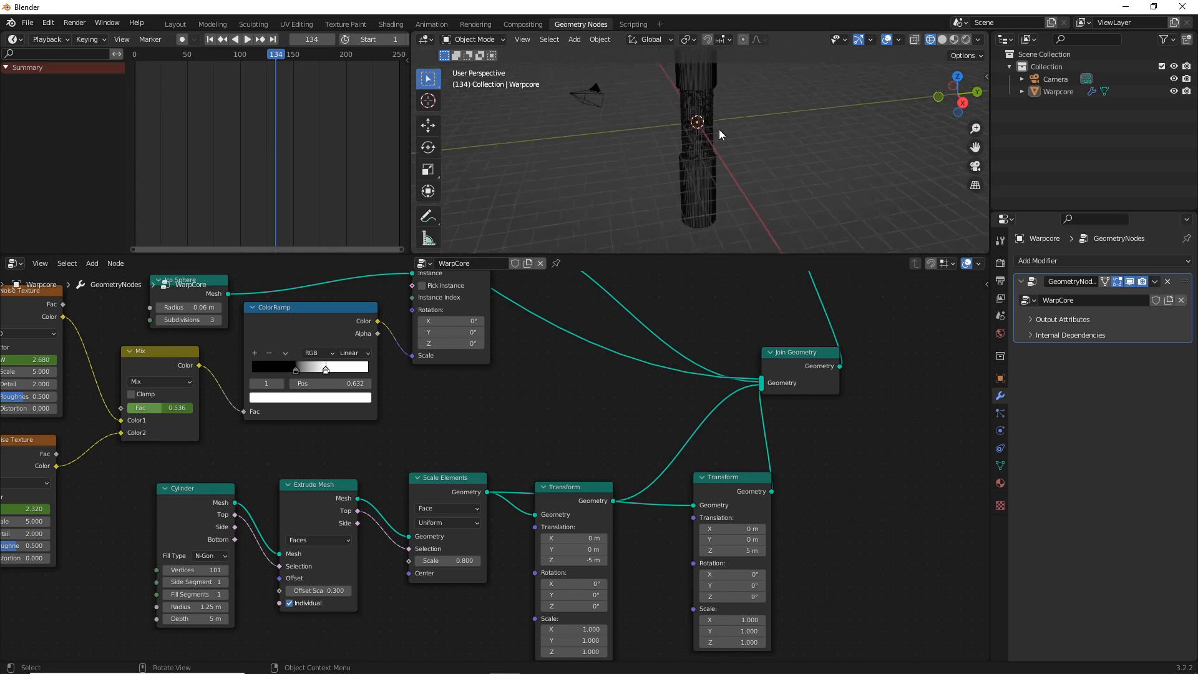
middle_click_drag(705, 104, 705, 149)
Set the duplicated Transform node's Y rotation to 180° and return the viewport to solid shading
left_click(728, 585)
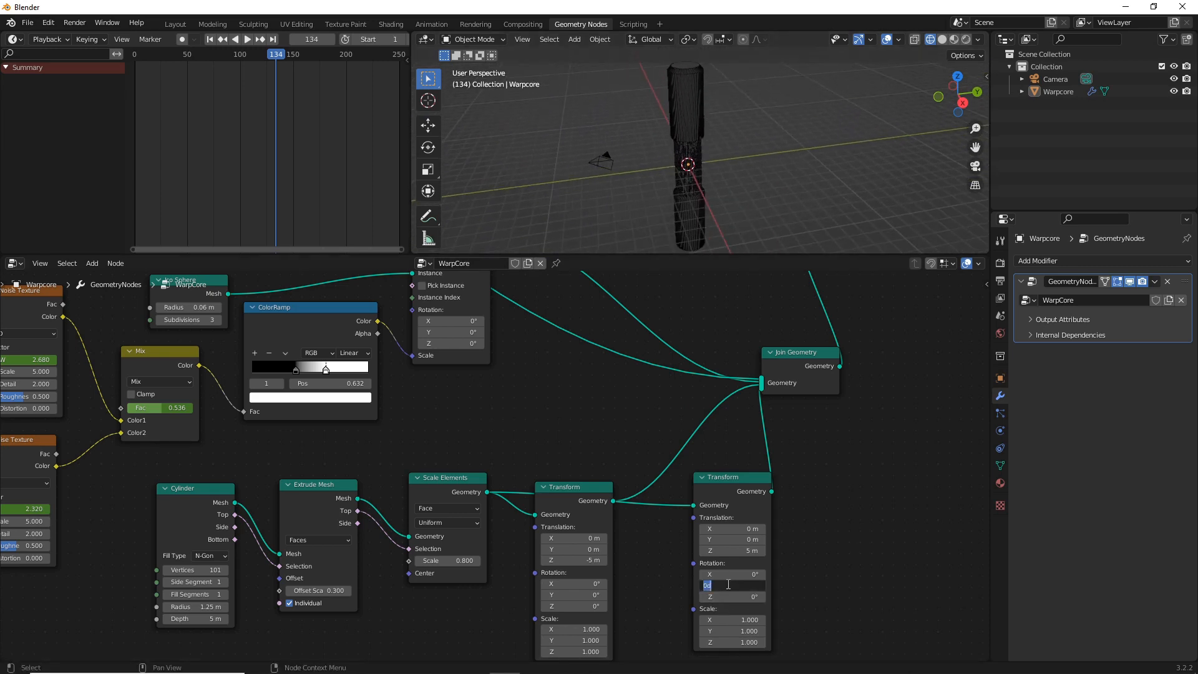
type("180")
key("Return")
scroll(684, 156, "up", 3)
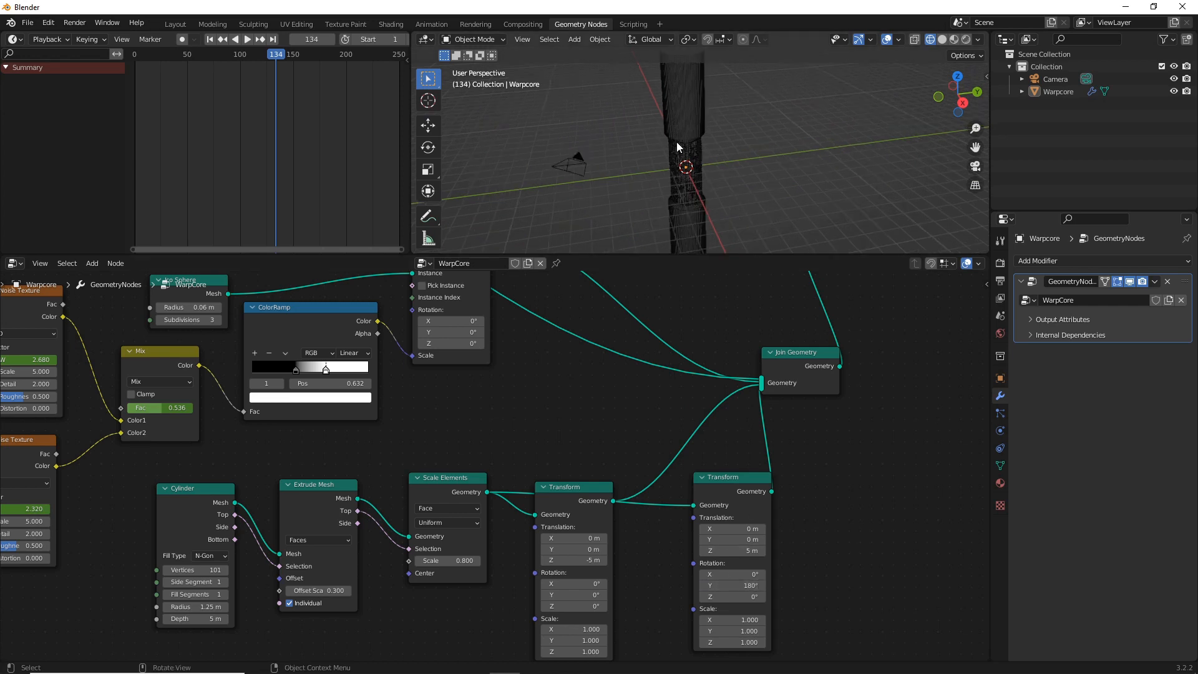
left_click(942, 39)
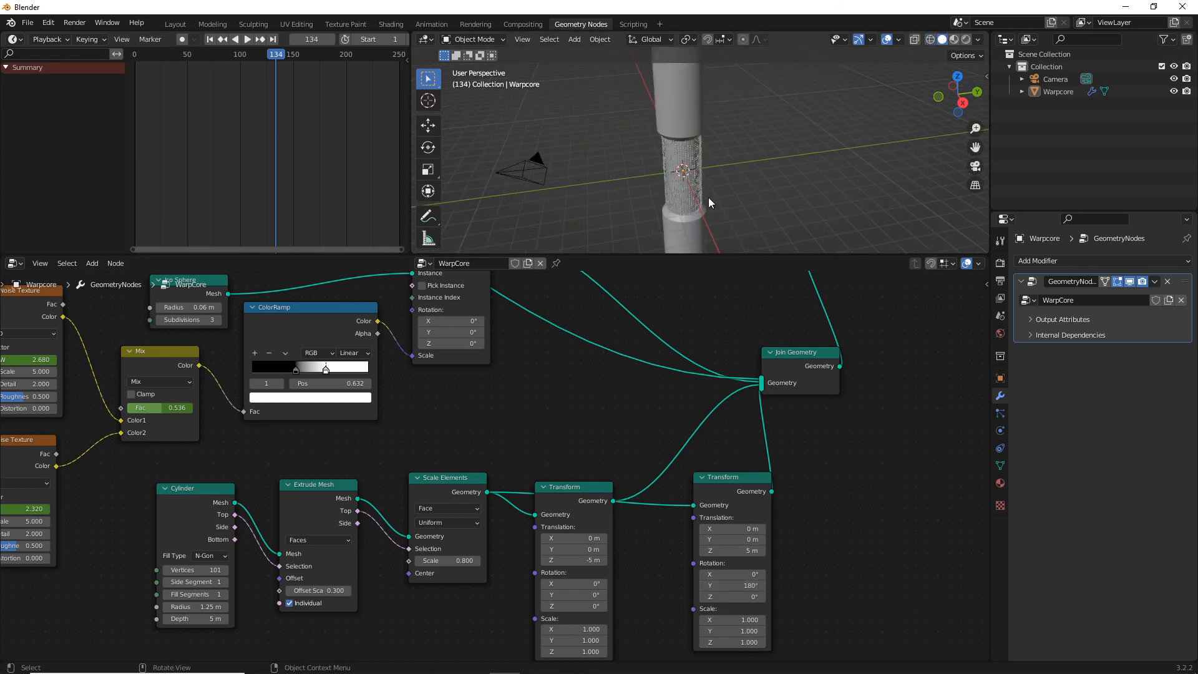
mouse_move(711, 202)
middle_mouse_down()
mouse_move(611, 137)
mouse_move(725, 175)
mouse_move(923, 181)
middle_mouse_up()
Set the camera's location to 4.71 m on X and 0 m on Y and Z
left_click(1056, 79)
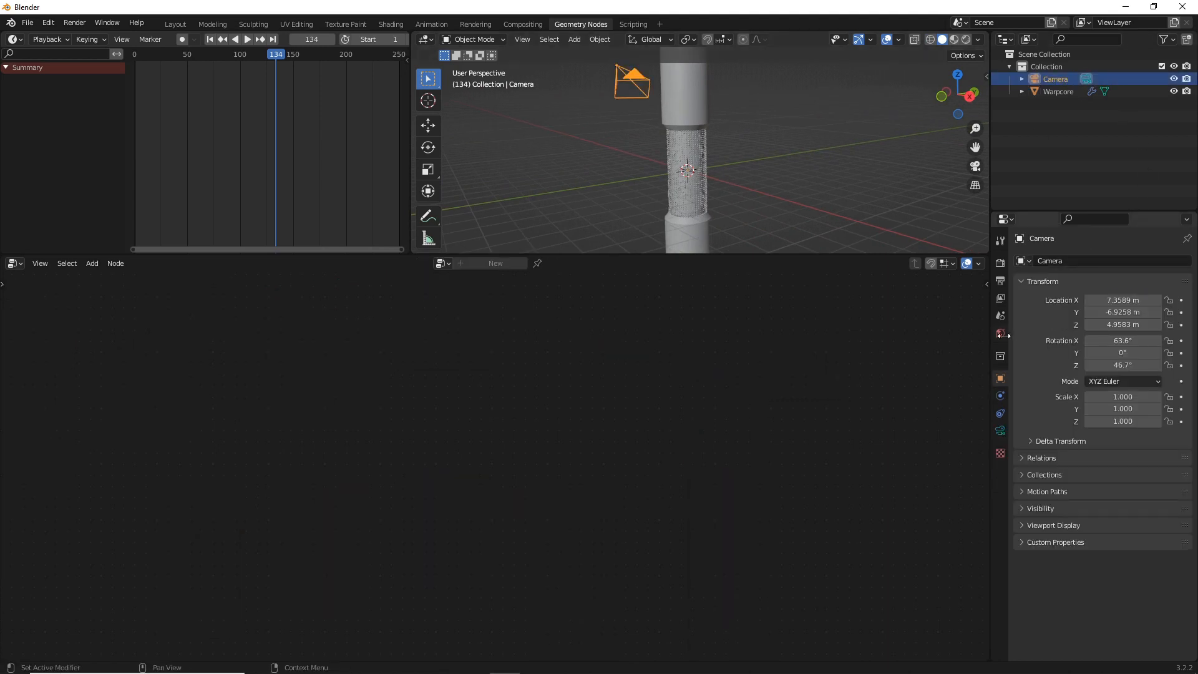
double_click(1122, 301)
type("0")
key("Tab")
type("0")
key("Tab")
type("0")
key("Tab")
key("Return")
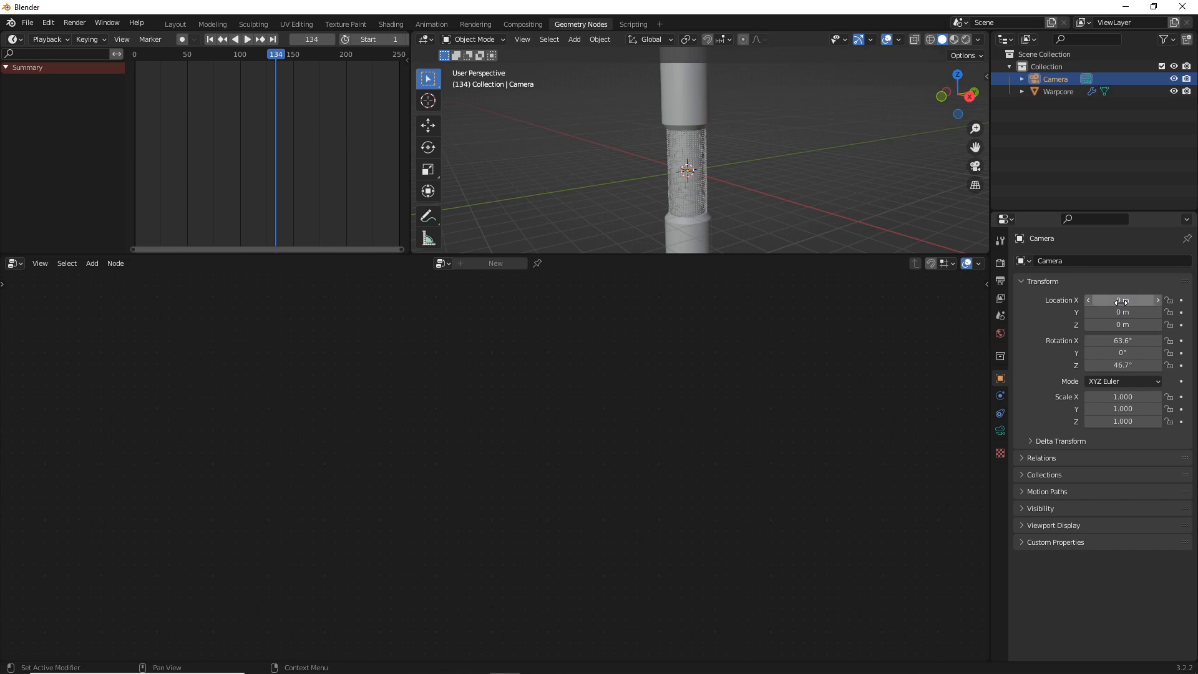
left_click(1121, 302)
left_click_drag(1121, 302, 1173, 302)
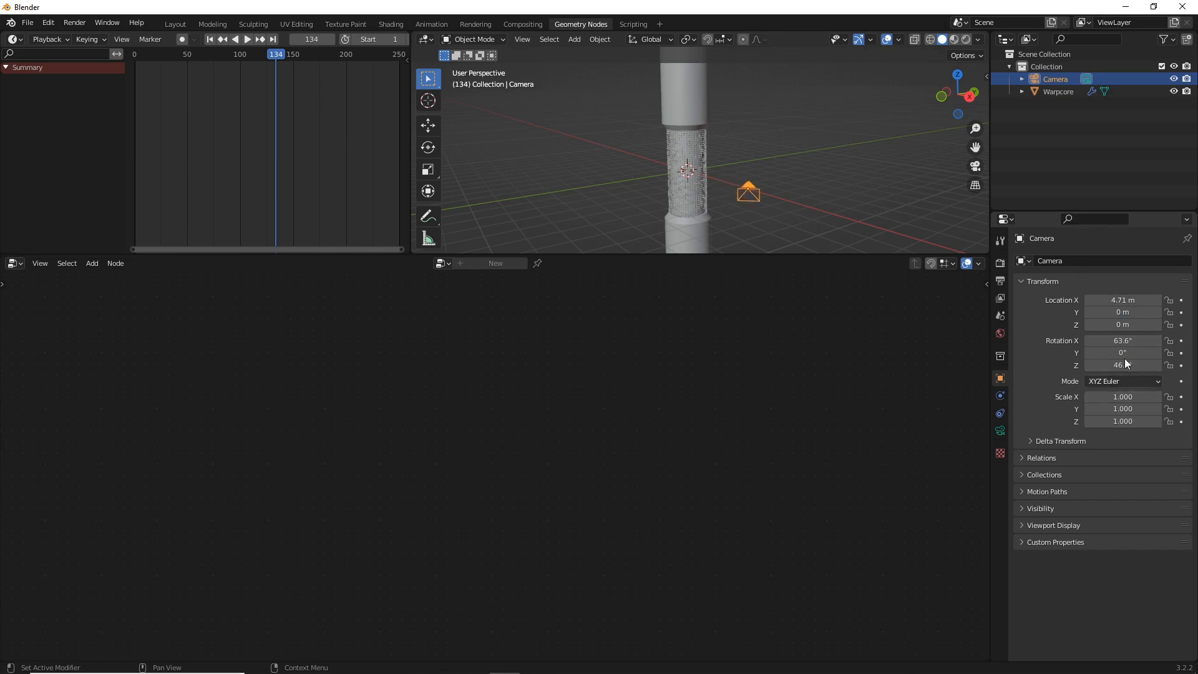
Set the camera's rotation to 90° on X, 0° on Y and 90° on Z
left_click(1123, 341)
type("0")
key("Tab")
type("0")
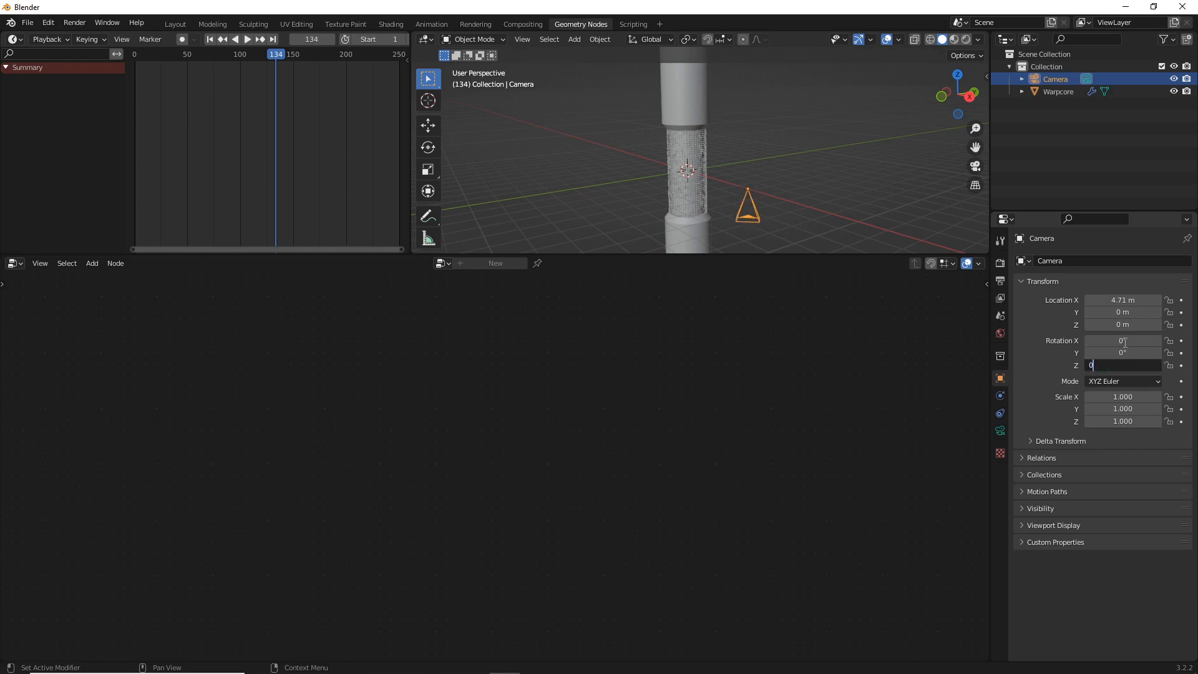
key("Return")
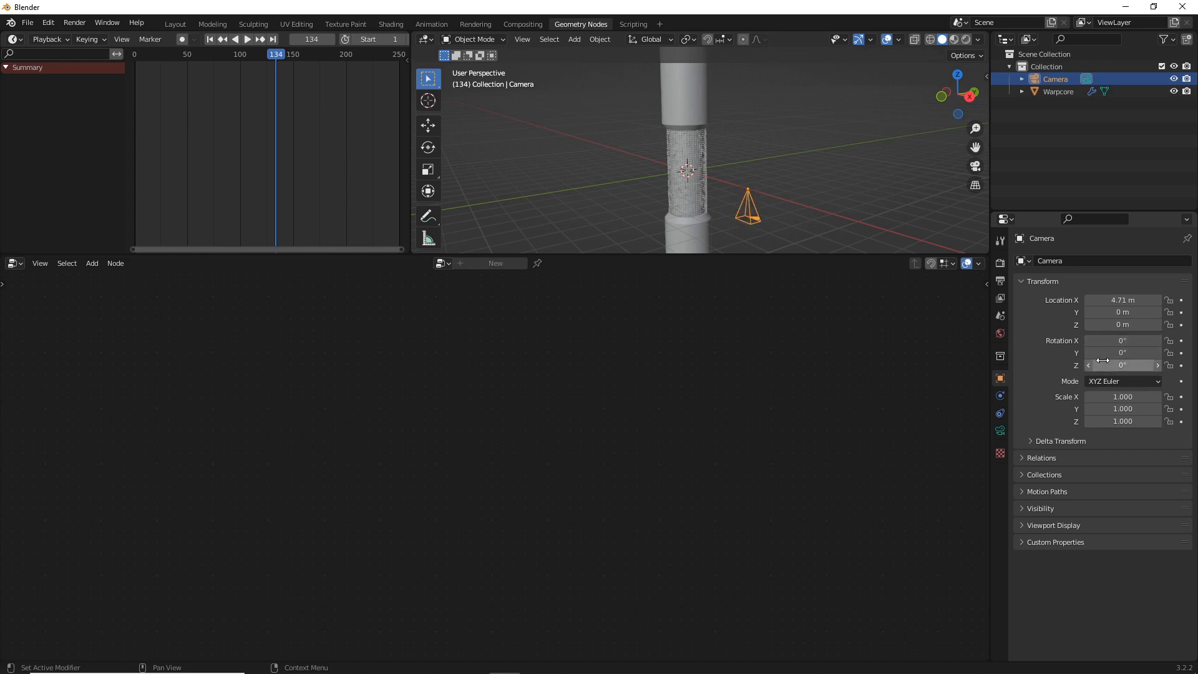
left_click(1103, 360)
type("90")
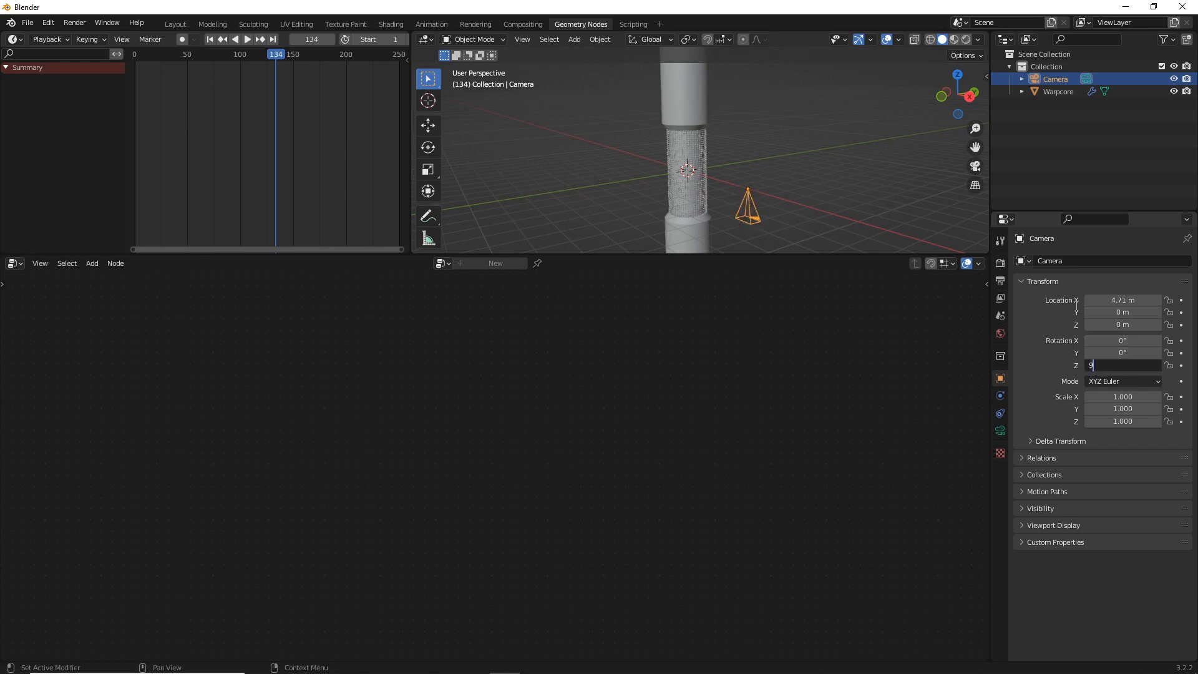
key("Return")
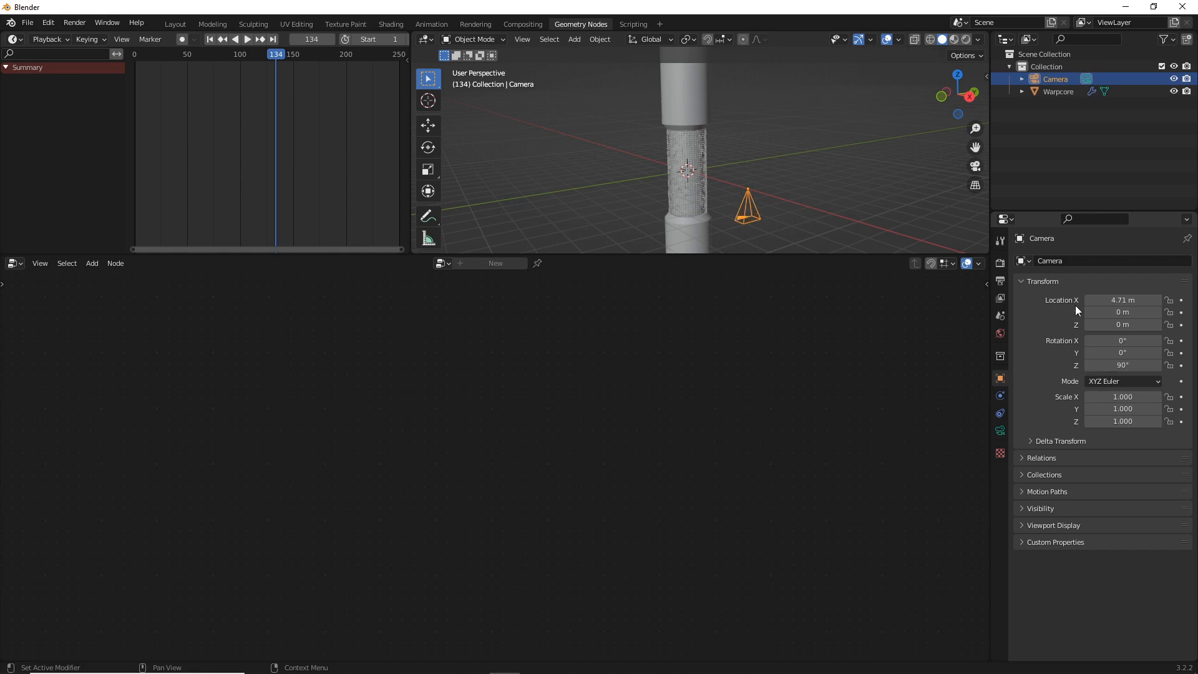
left_click(1117, 341)
type("90")
key("Return")
Move the camera back to 19.93 m on X and look through it
left_click_drag(1117, 300, 1174, 300)
left_click(976, 166)
Render a still image of the current frame, close the render window, and reselect the Warpcore object
left_click(88, 25)
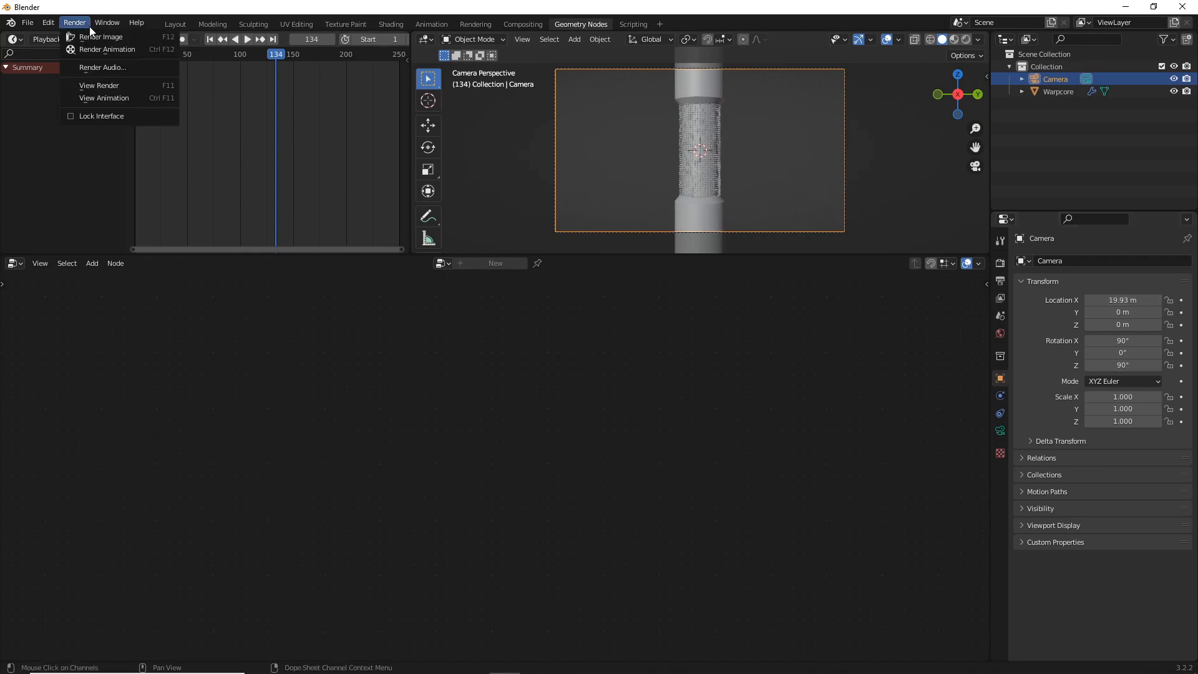
left_click(93, 36)
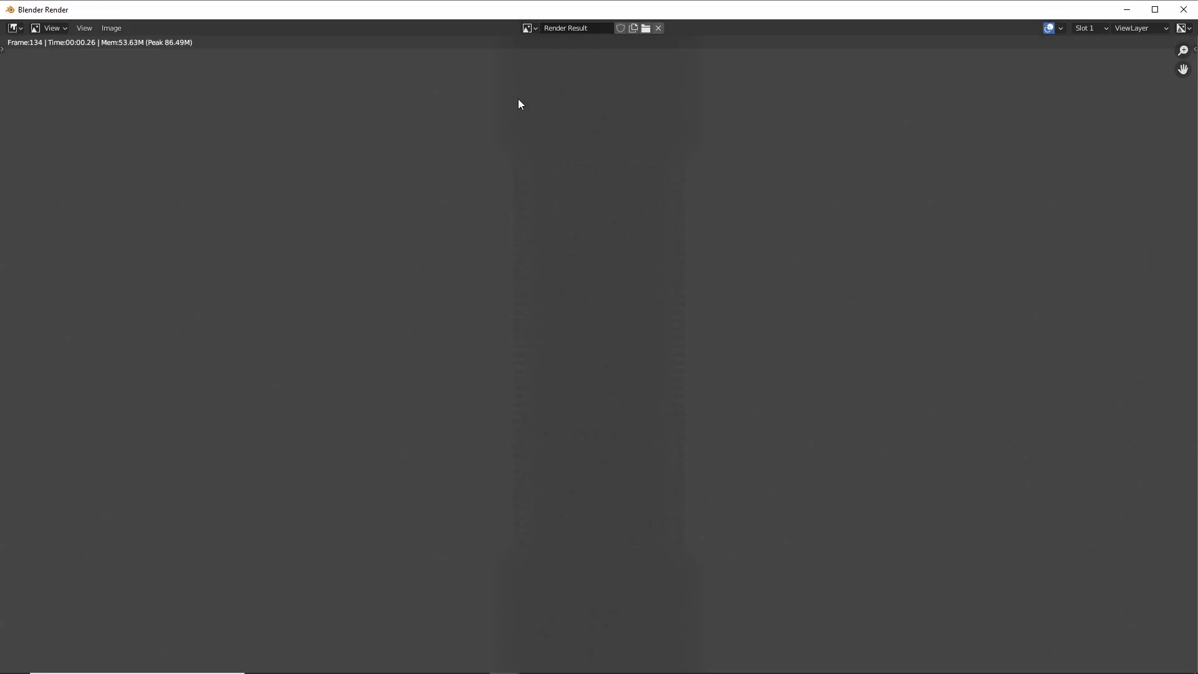
left_click(1185, 8)
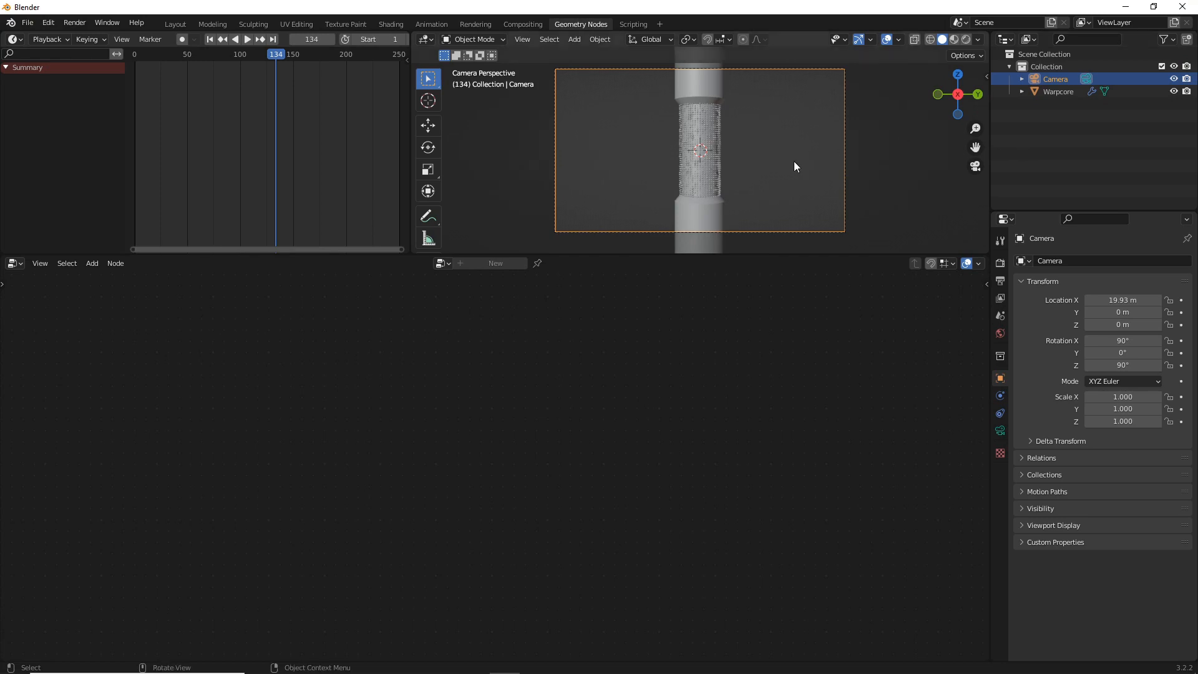
left_click(686, 214)
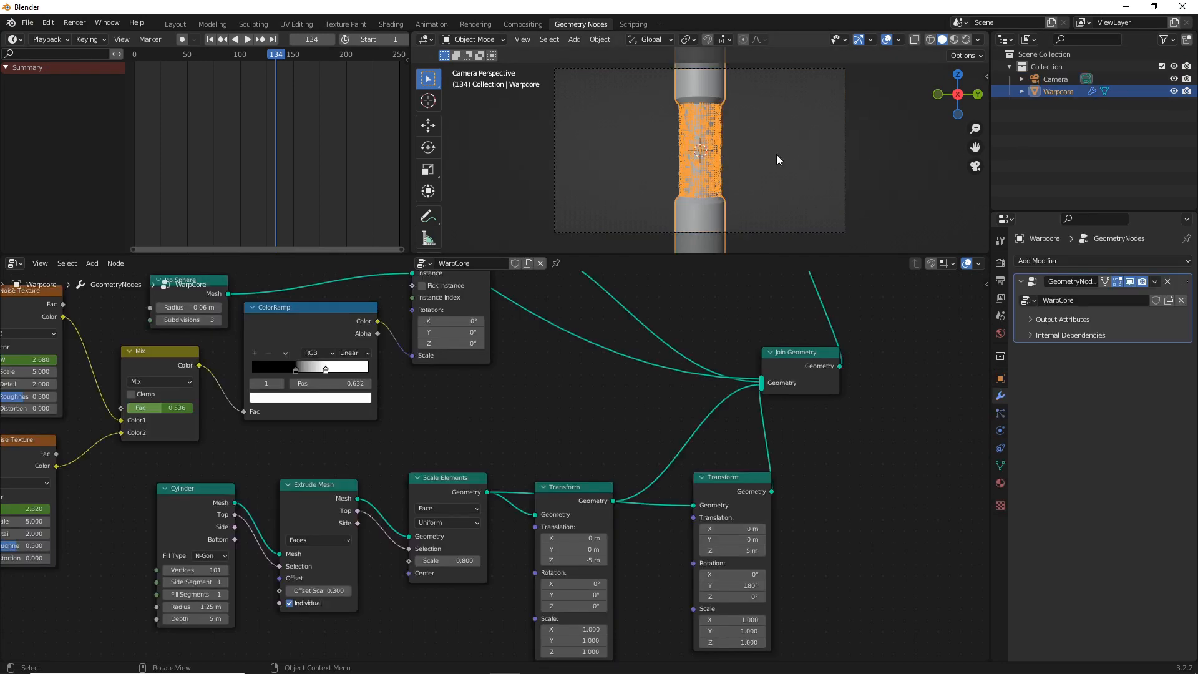
Insert a Set Material node on the link between Instance on Points and Join Geometry, shifting Join Geometry to make room
left_click(777, 155)
scroll(716, 427, "down", 2)
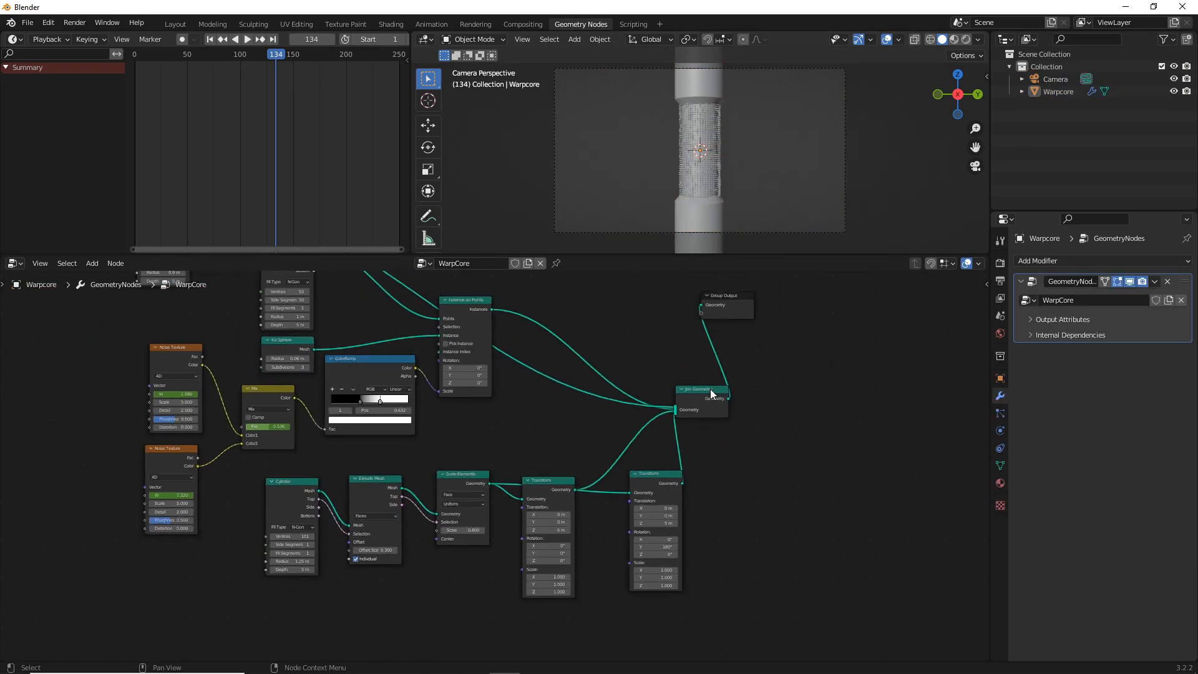
left_click_drag(710, 388, 729, 369)
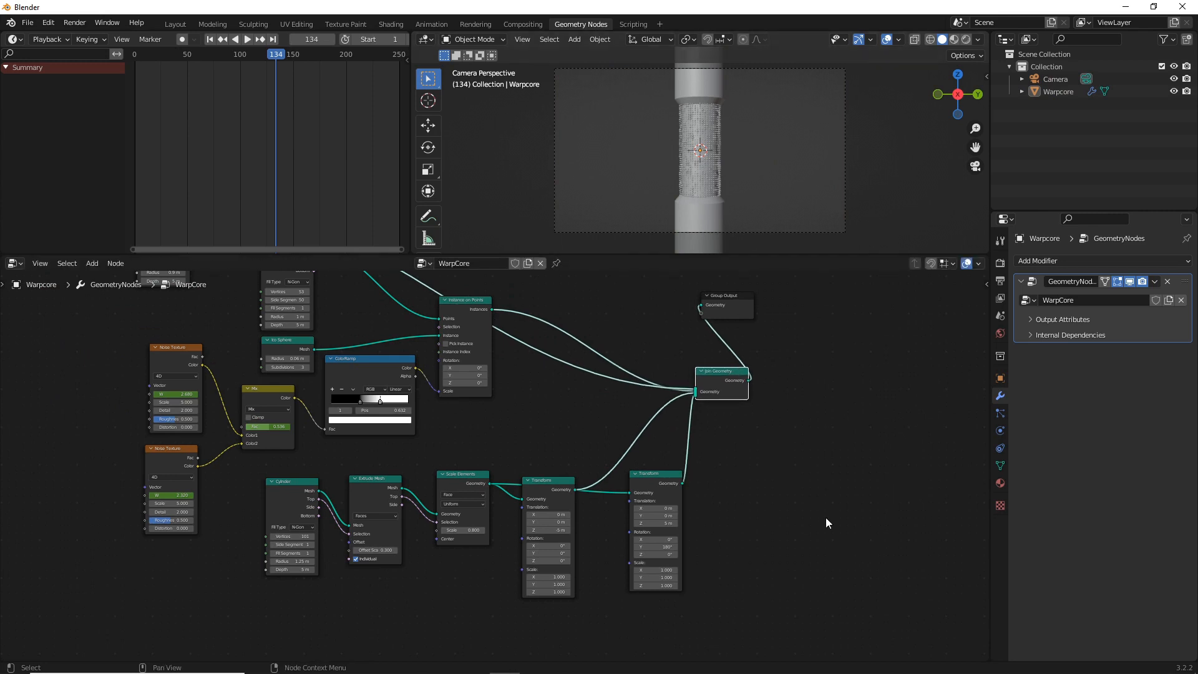
key("shift+a")
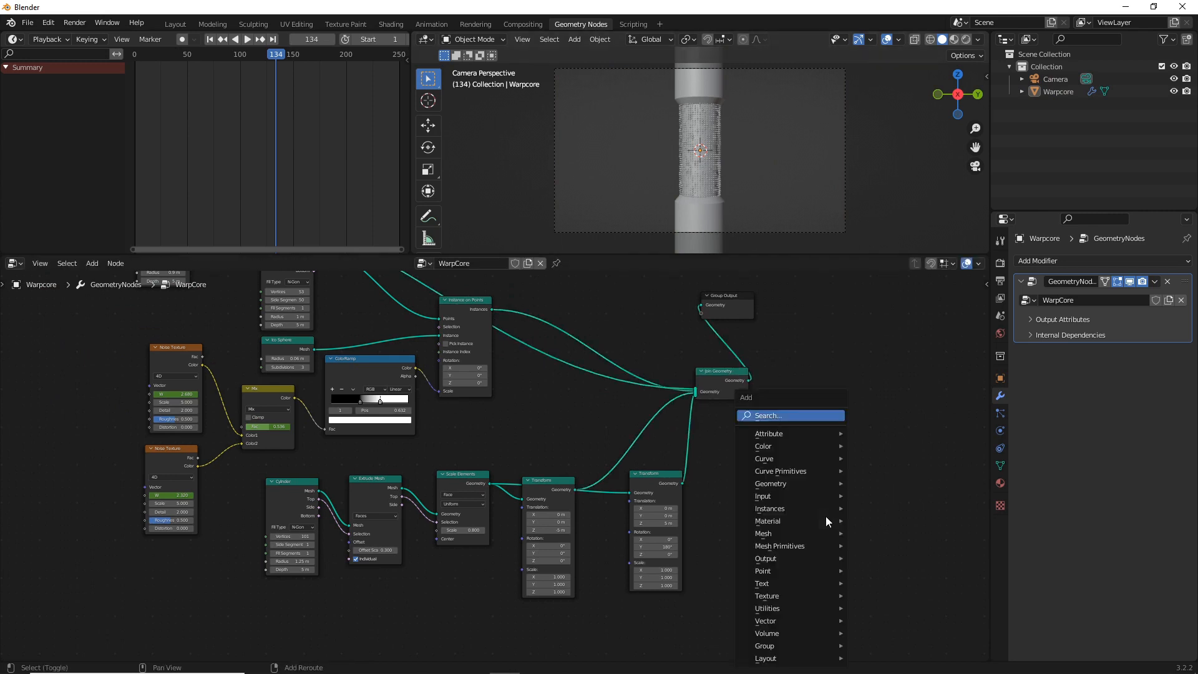
left_click(801, 415)
type("set")
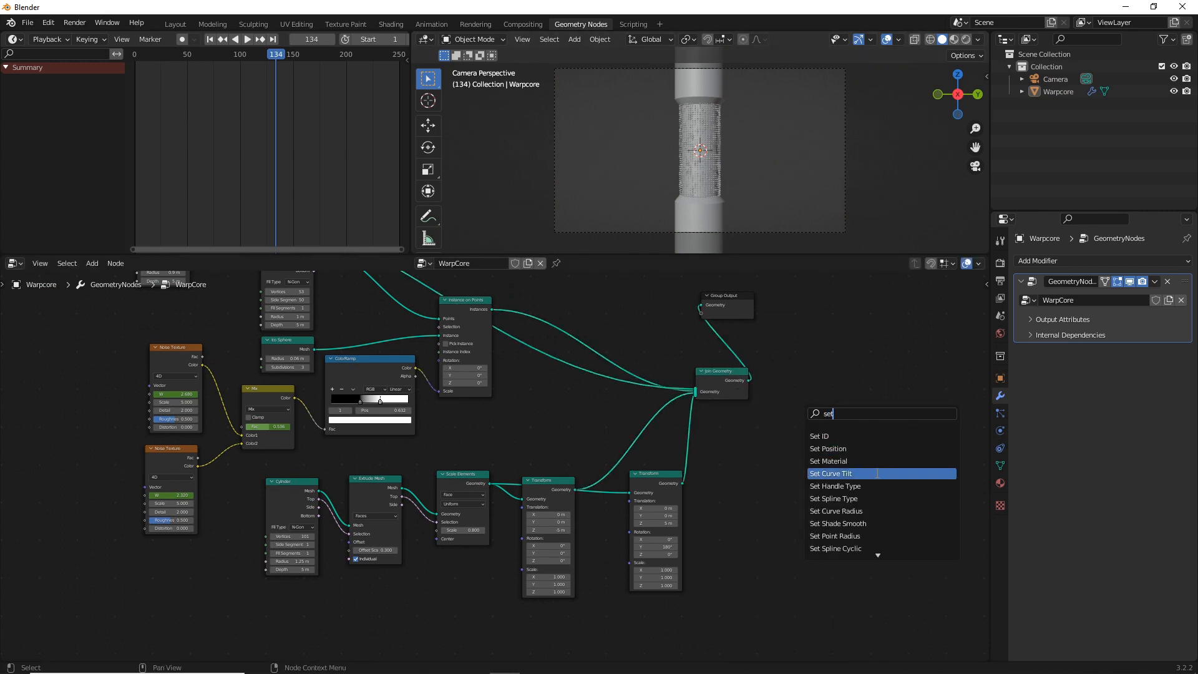
left_click(868, 461)
left_click(605, 350)
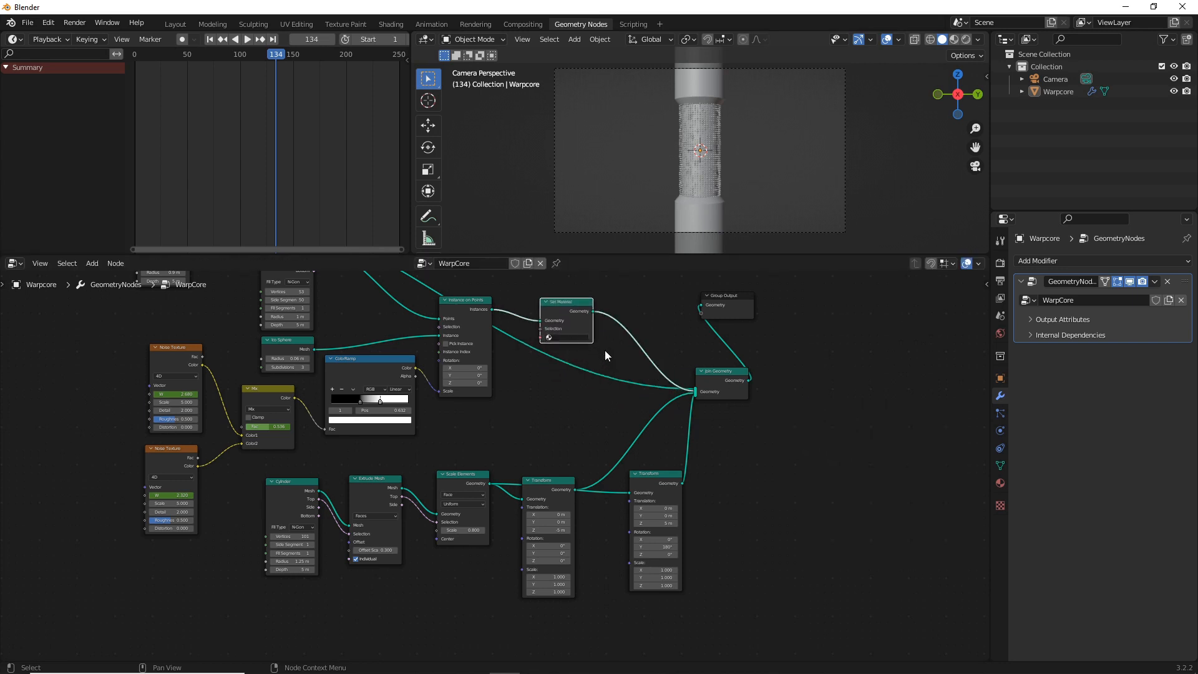
Rearrange the Set Material, Instance on Points and Group Output nodes to open up space around Join Geometry
left_click_drag(587, 315, 576, 407)
left_click_drag(469, 309, 485, 361)
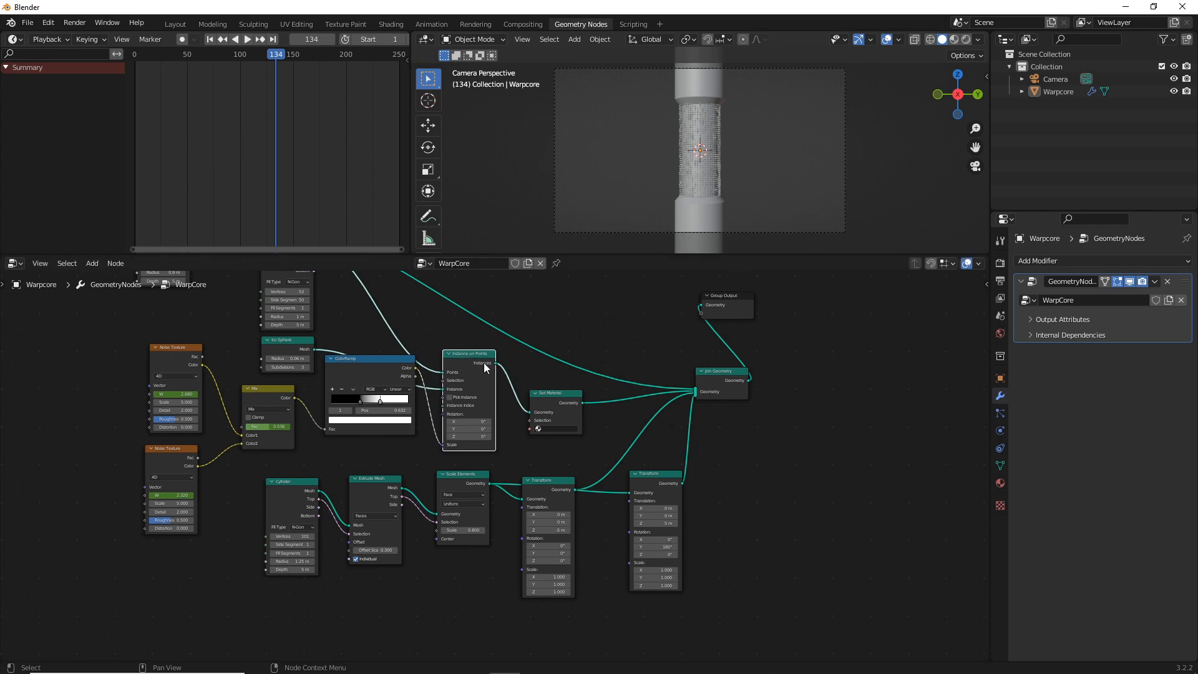
left_click_drag(727, 298, 910, 365)
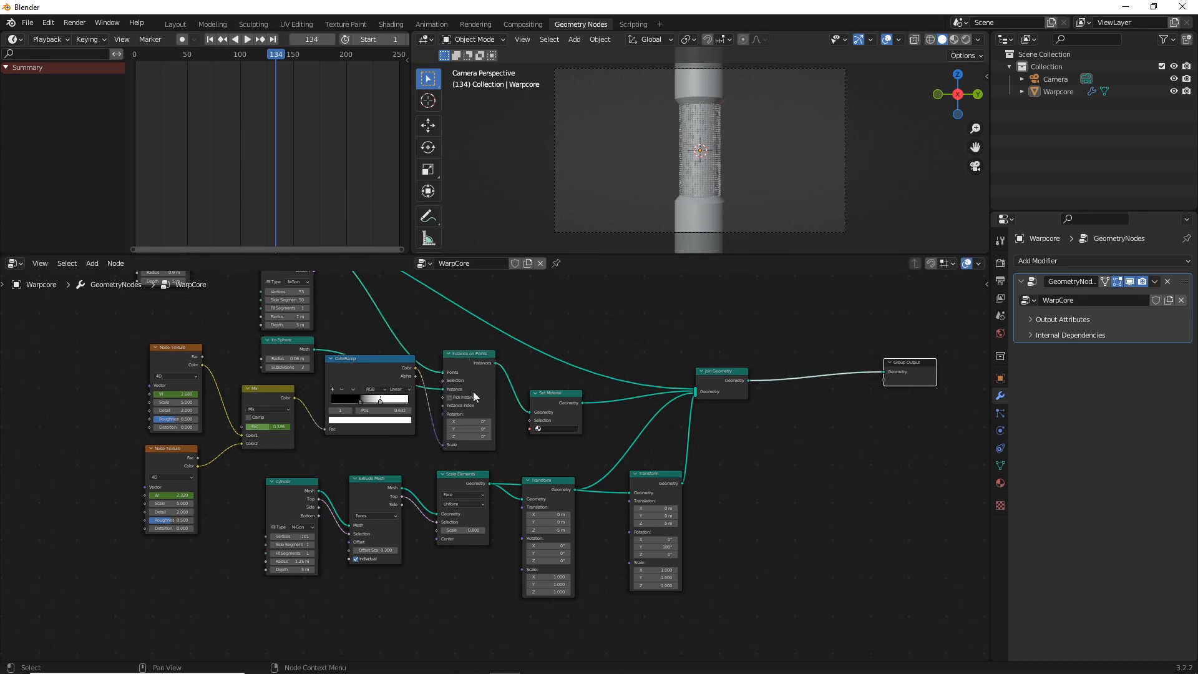
Insert a second Set Material node on the core cylinder's link into Join Geometry
key("shift+a")
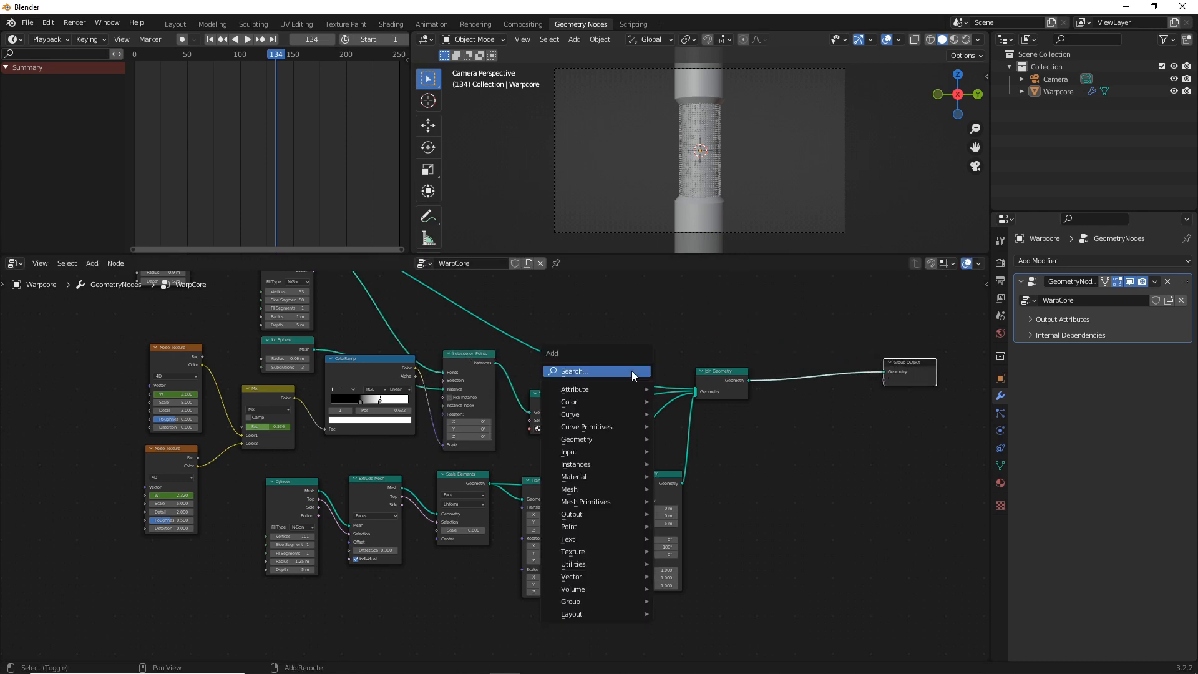
left_click(622, 368)
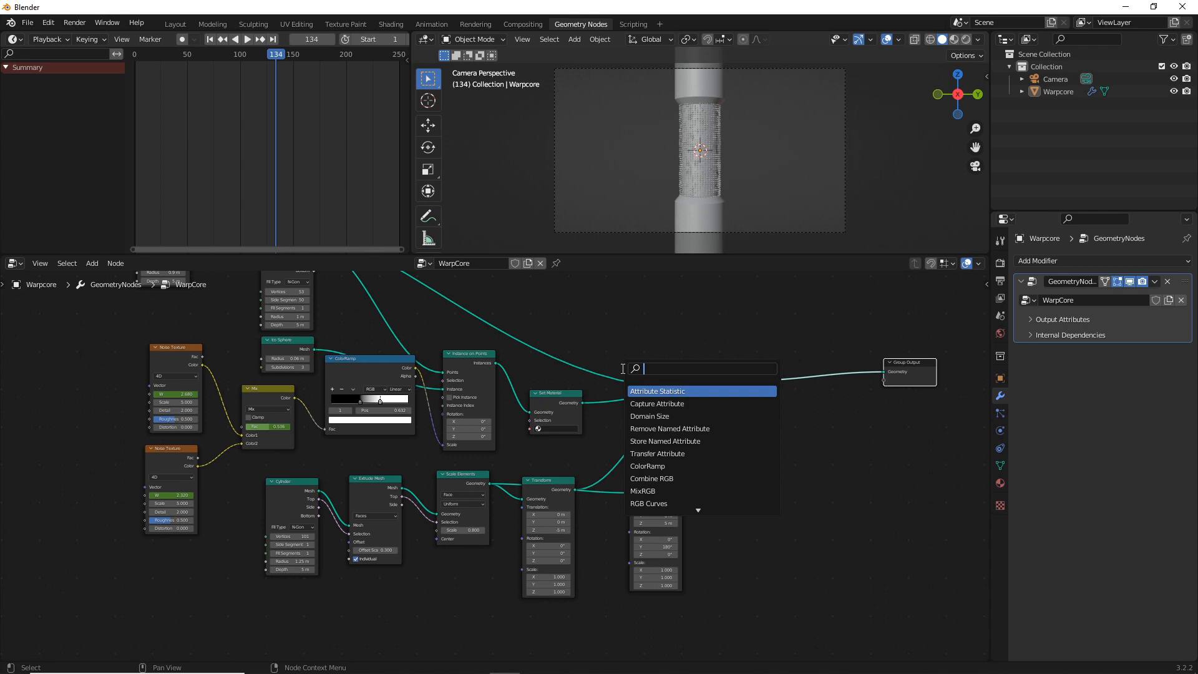
type("mat")
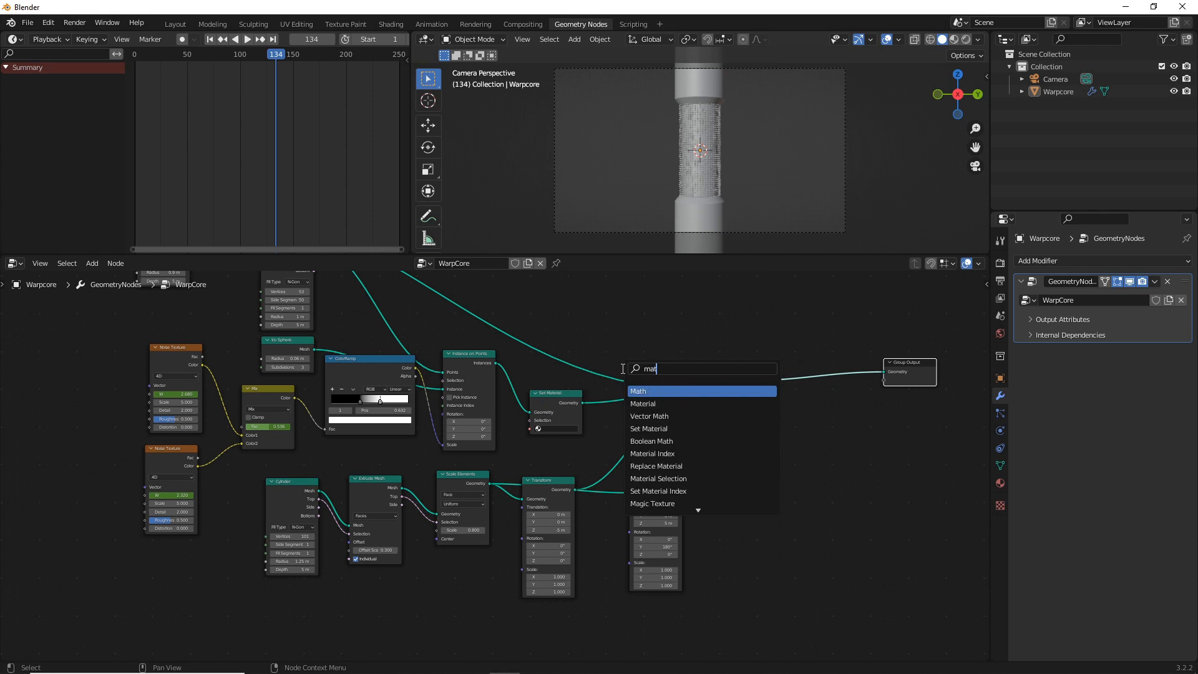
key("BackSpace")
key("BackSpace")
key("BackSpace")
type("s")
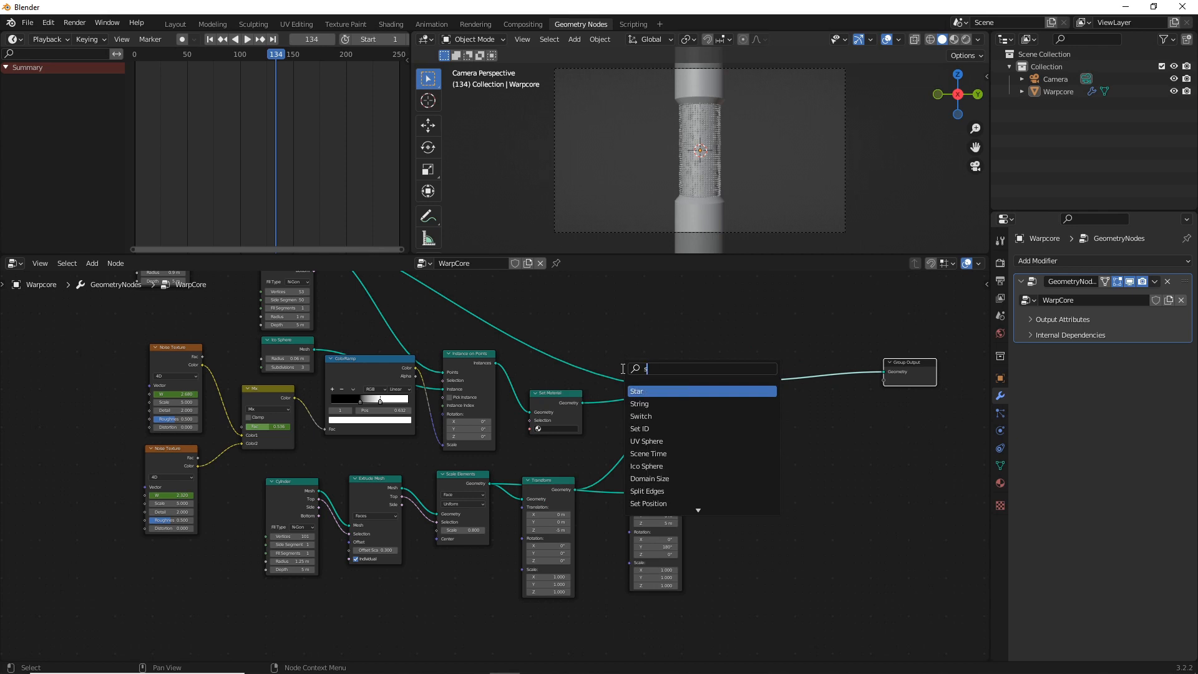
type("et")
key("Down")
key("Down")
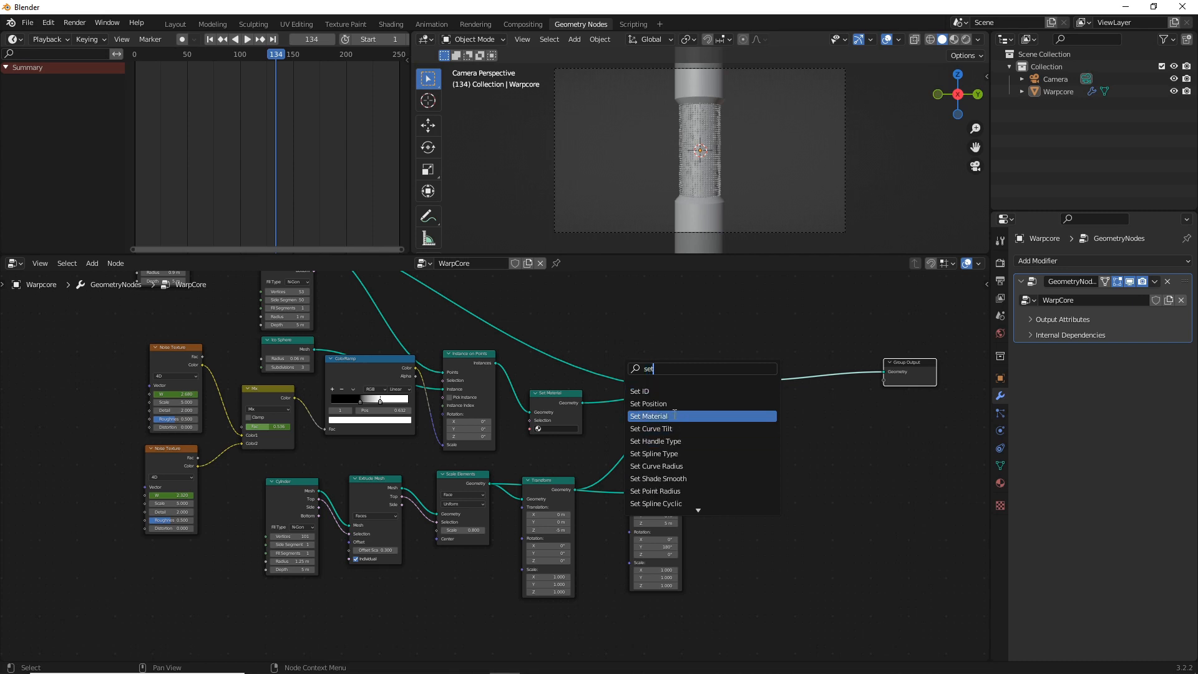
key("Return")
left_click(575, 361)
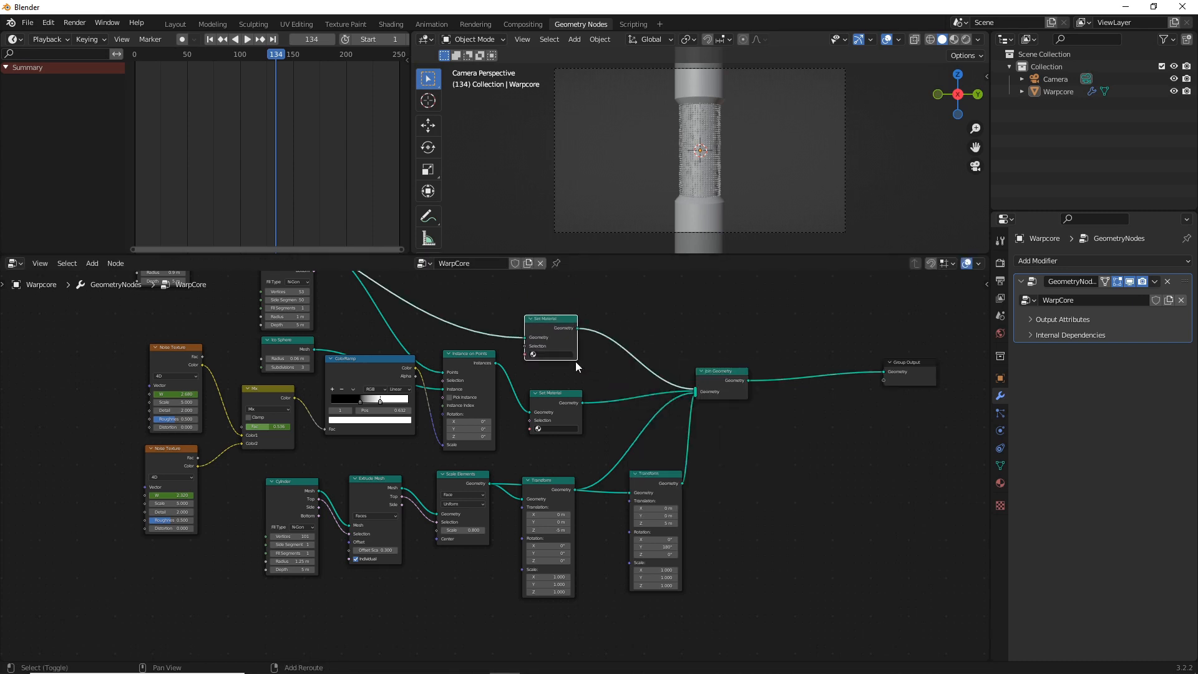
key("shift+a")
type("set")
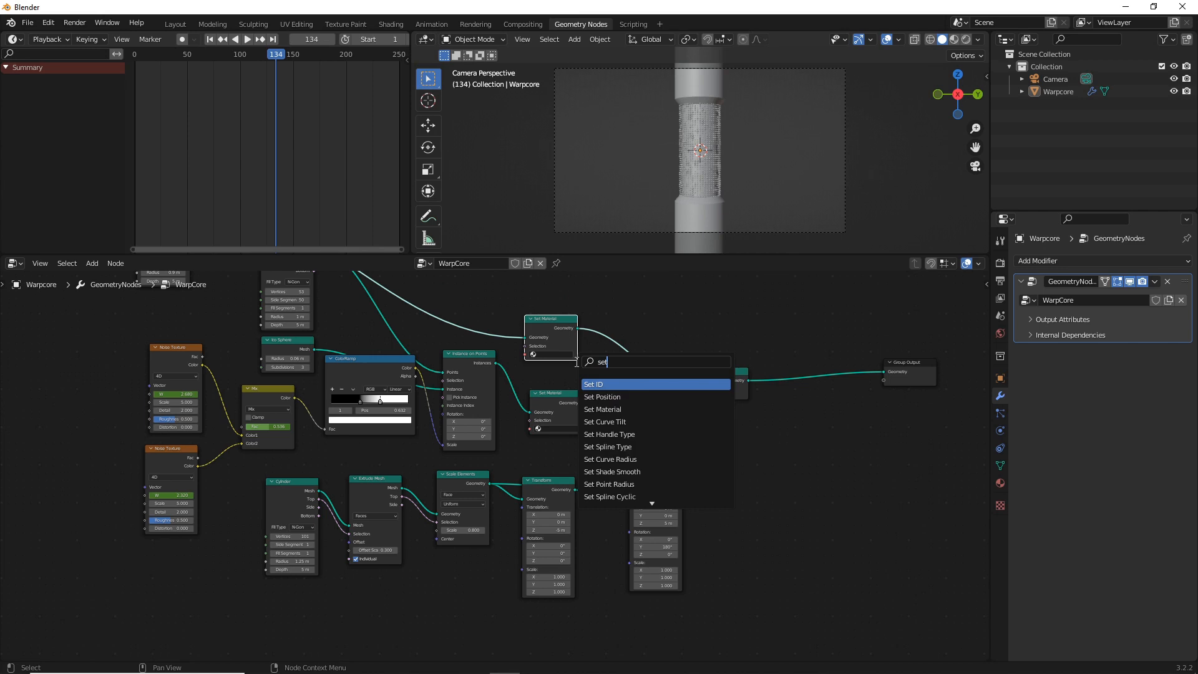
key("Down")
key("Down")
key("Down")
key("Return")
left_click(612, 414)
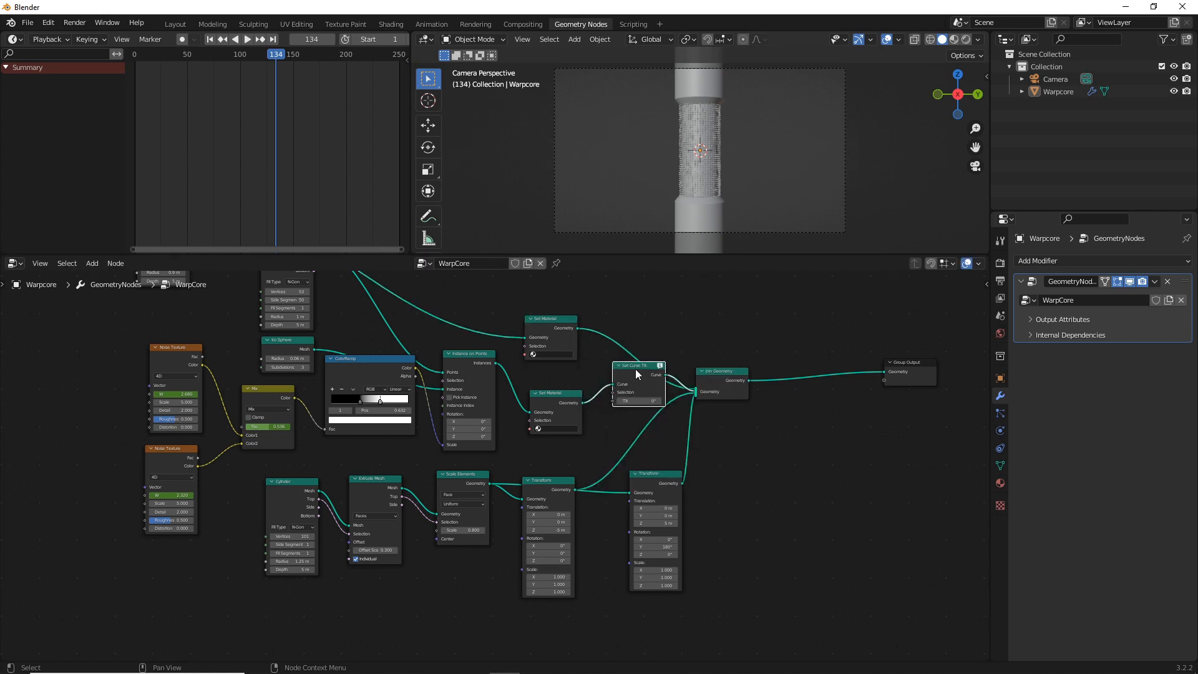
key("x")
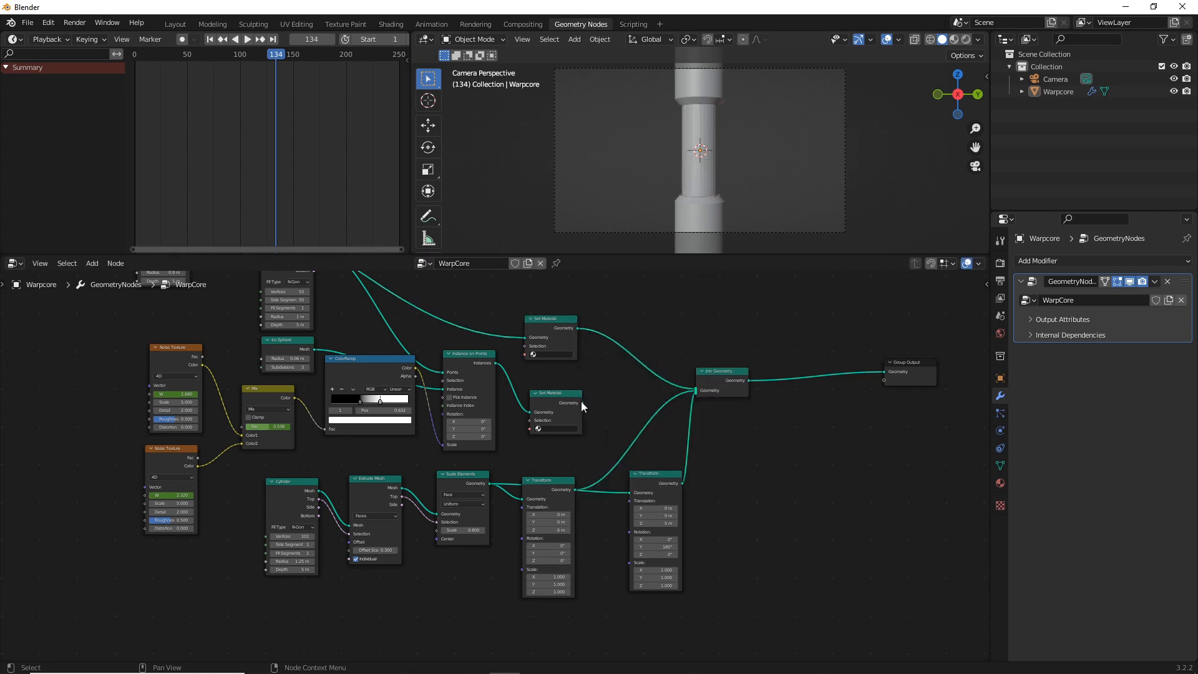
left_click_drag(581, 402, 697, 390)
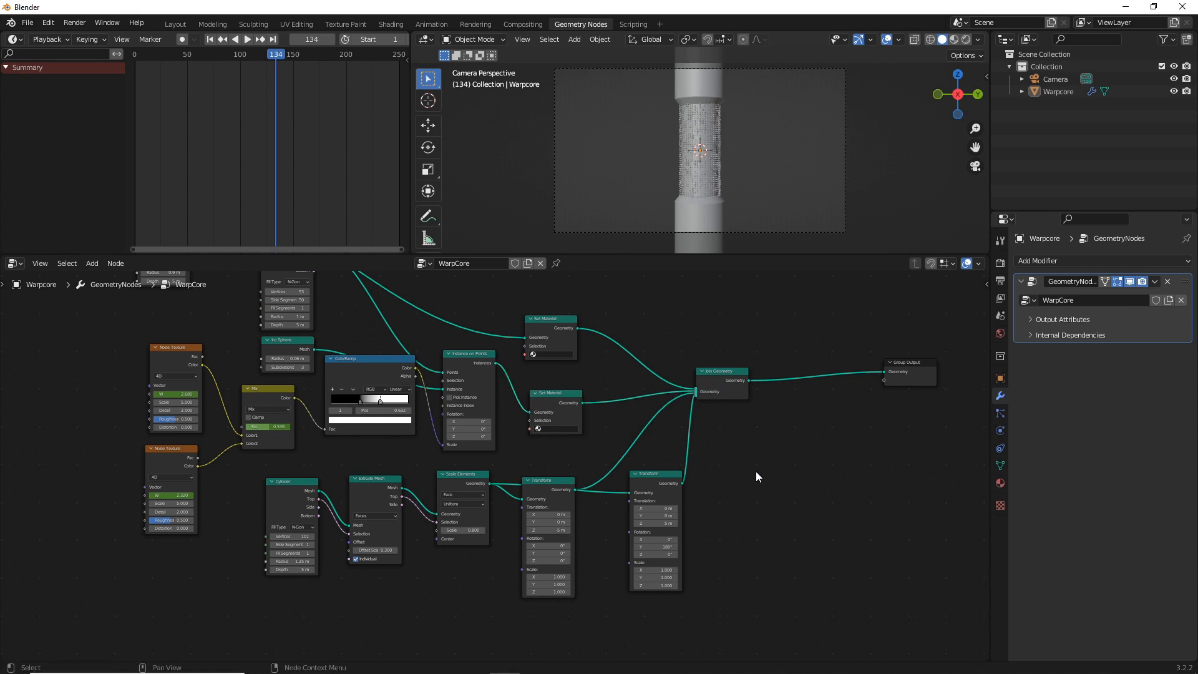
Add a third Set Material node near the end-cylinder Transform nodes and connect its geometry output to Join Geometry
key("shift+a")
left_click(708, 414)
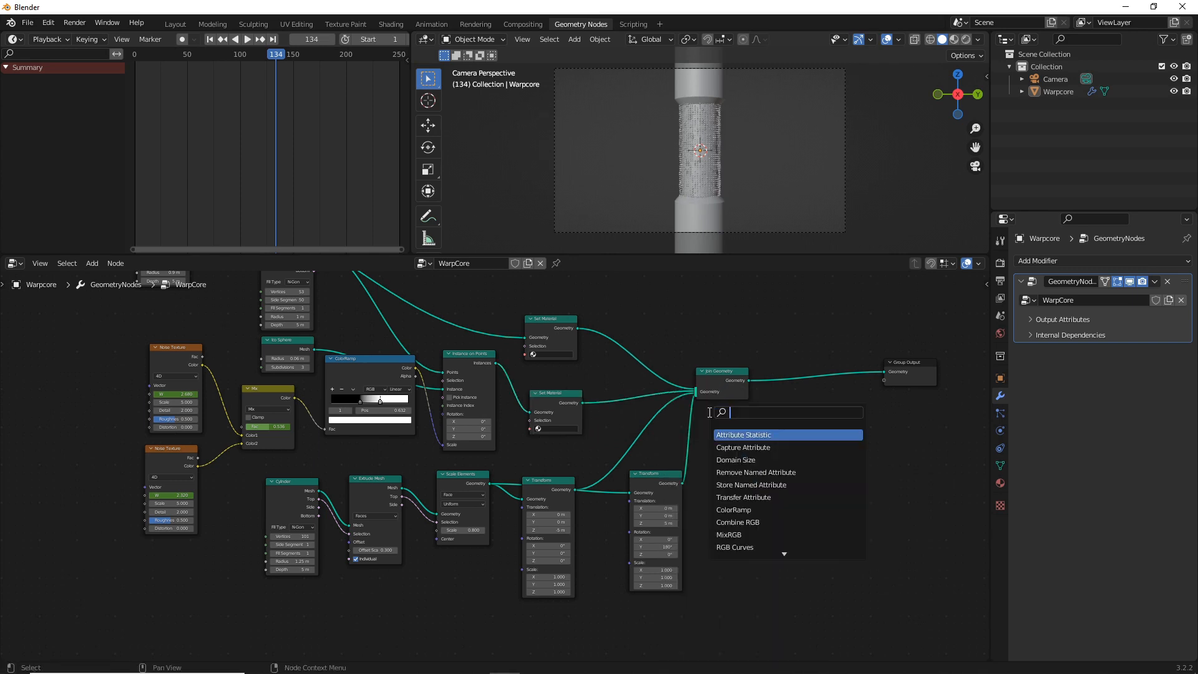
type("set")
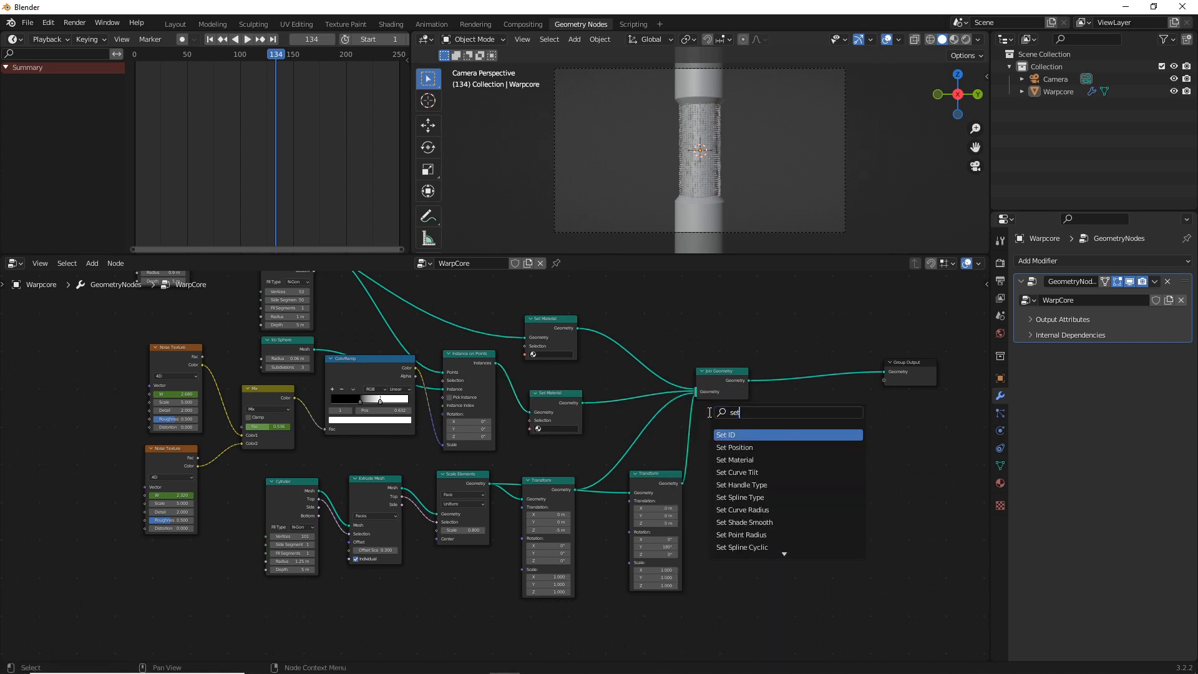
left_click(736, 460)
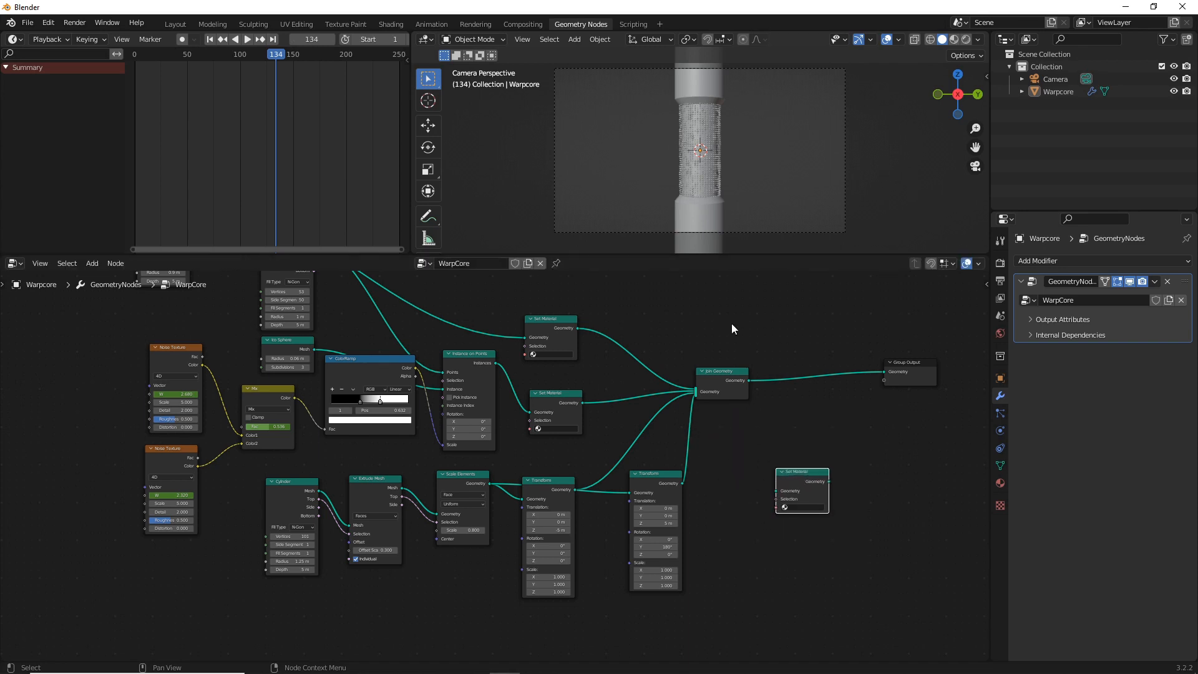
left_click_drag(730, 376, 813, 341)
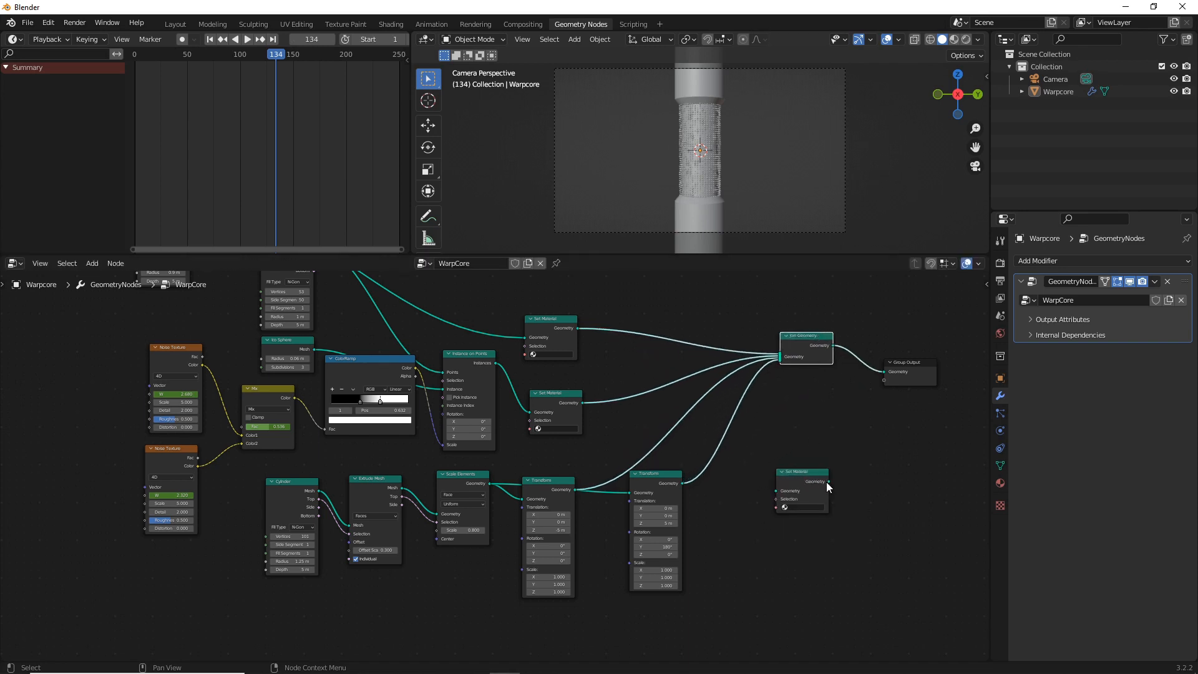
left_click_drag(828, 481, 780, 365)
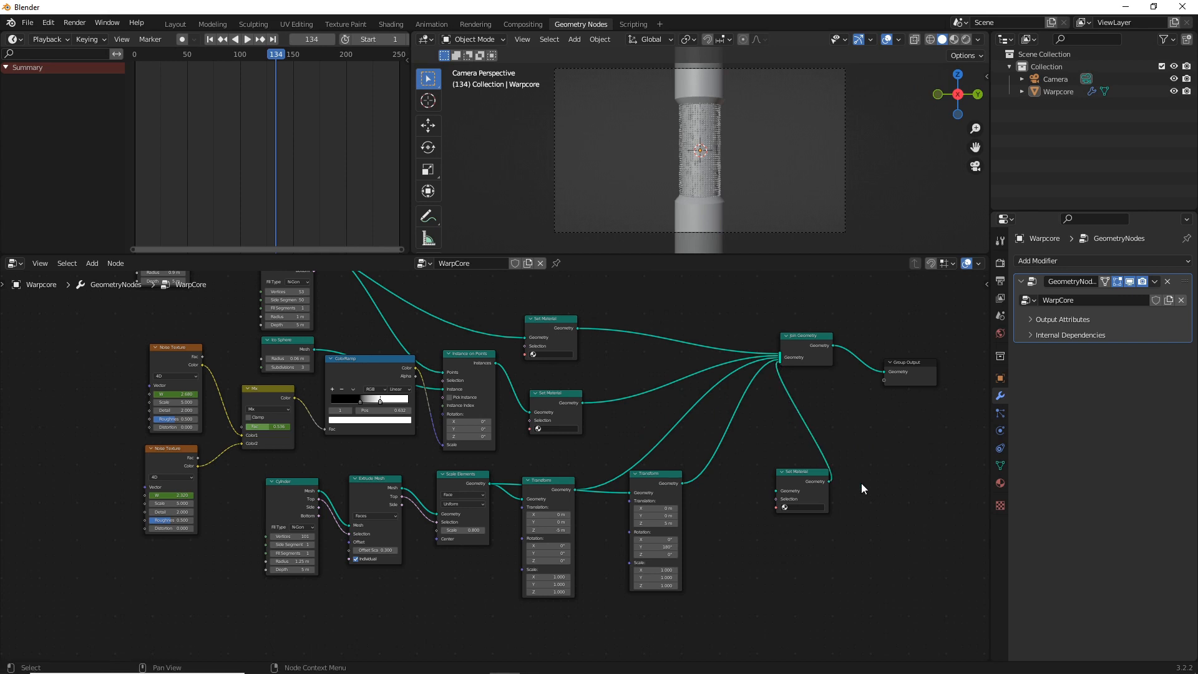
Add a second Join Geometry node before the third Set Material node and connect its output to that node's geometry input
key("shift+a")
left_click(819, 413)
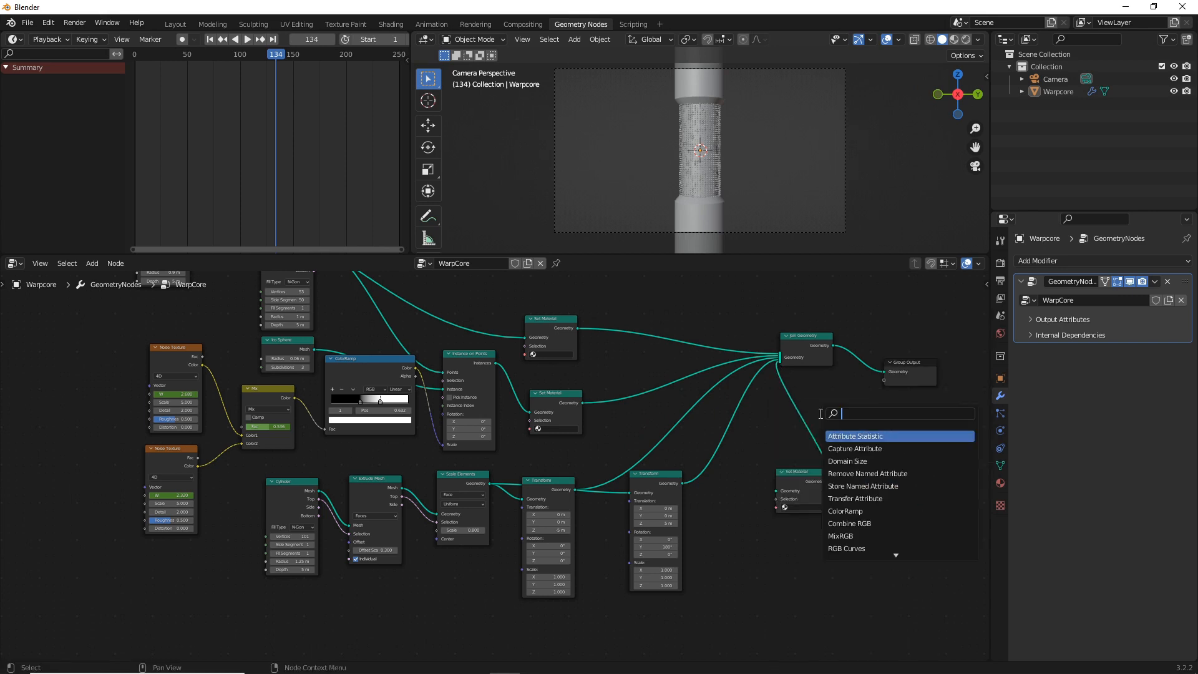
type("join")
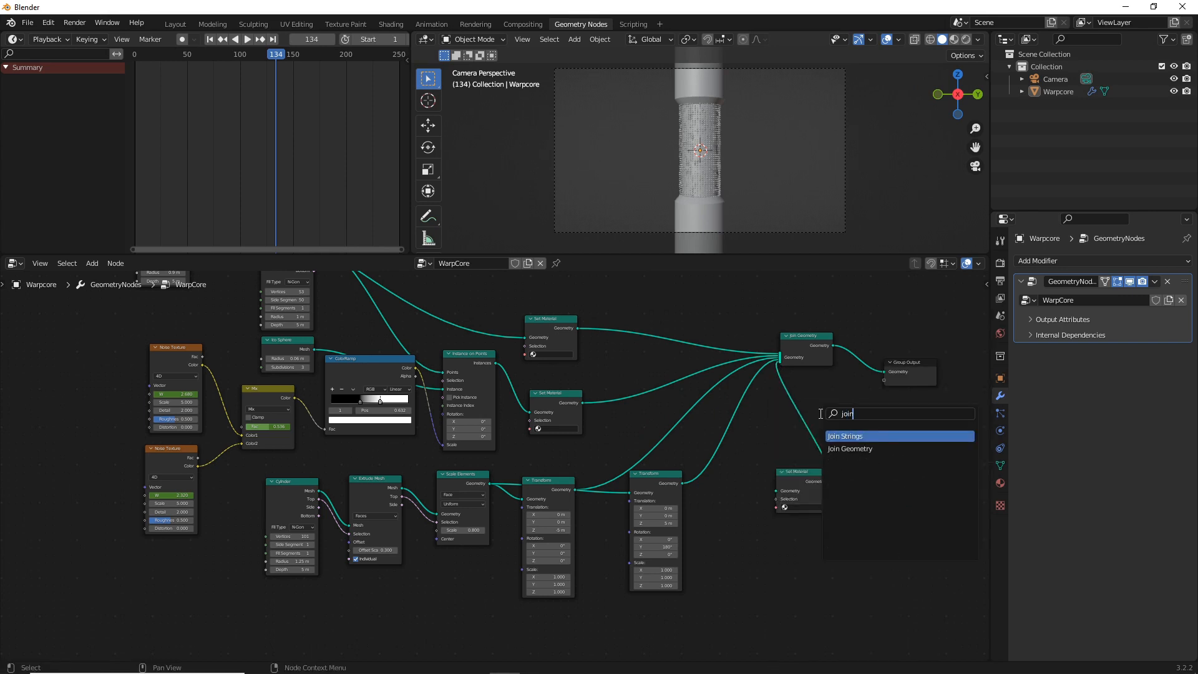
left_click(849, 449)
left_click(750, 535)
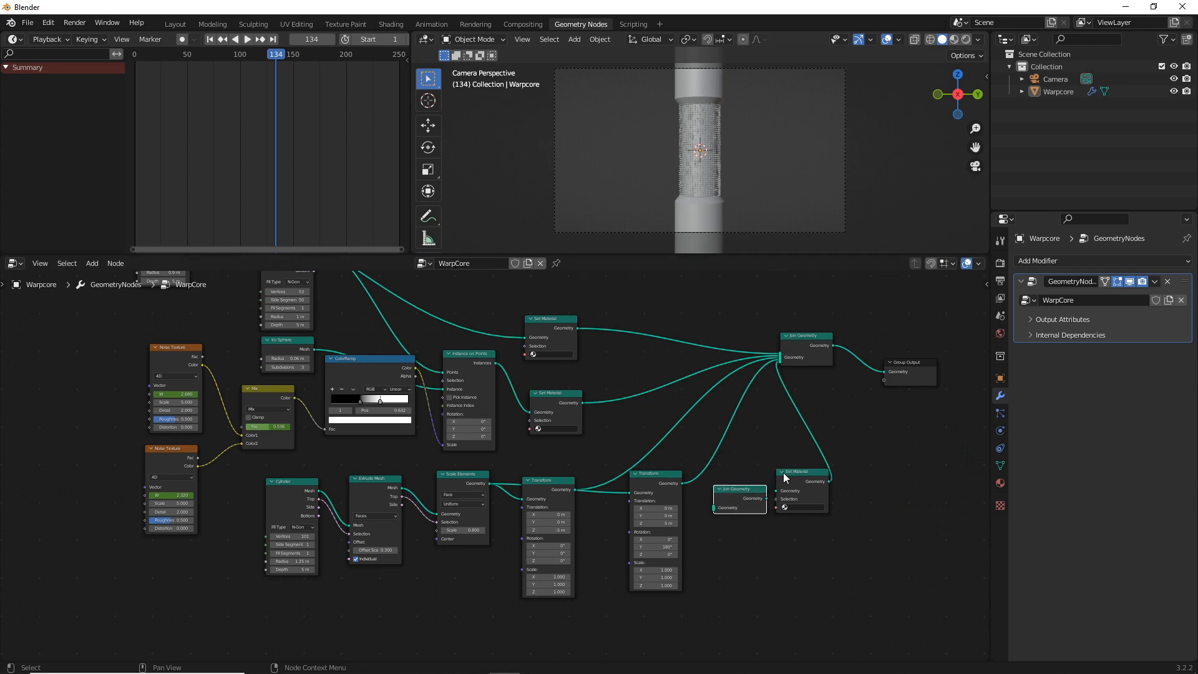
left_click_drag(786, 478, 839, 465)
left_click_drag(767, 497, 830, 479)
Reroute both end-cylinder Transform outputs into the second Join Geometry node, and reposition the third Set Material node above it
scroll(778, 365, "up", 4)
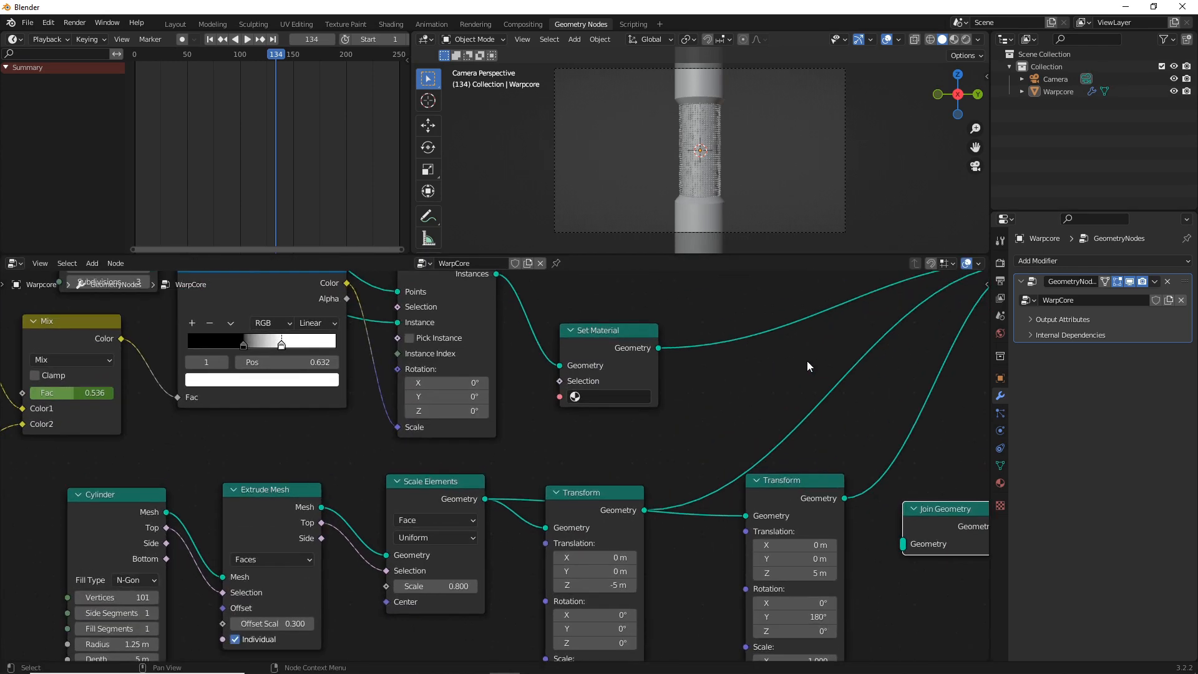
left_click_drag(701, 345, 578, 628)
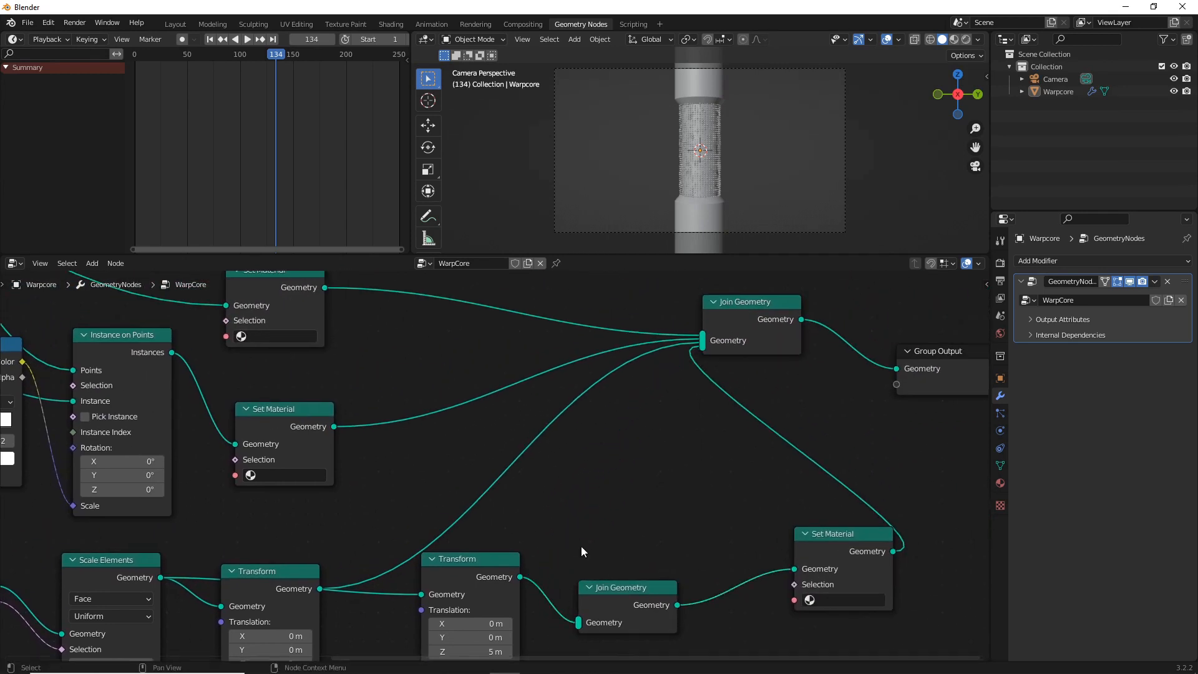
left_click_drag(700, 345, 582, 622)
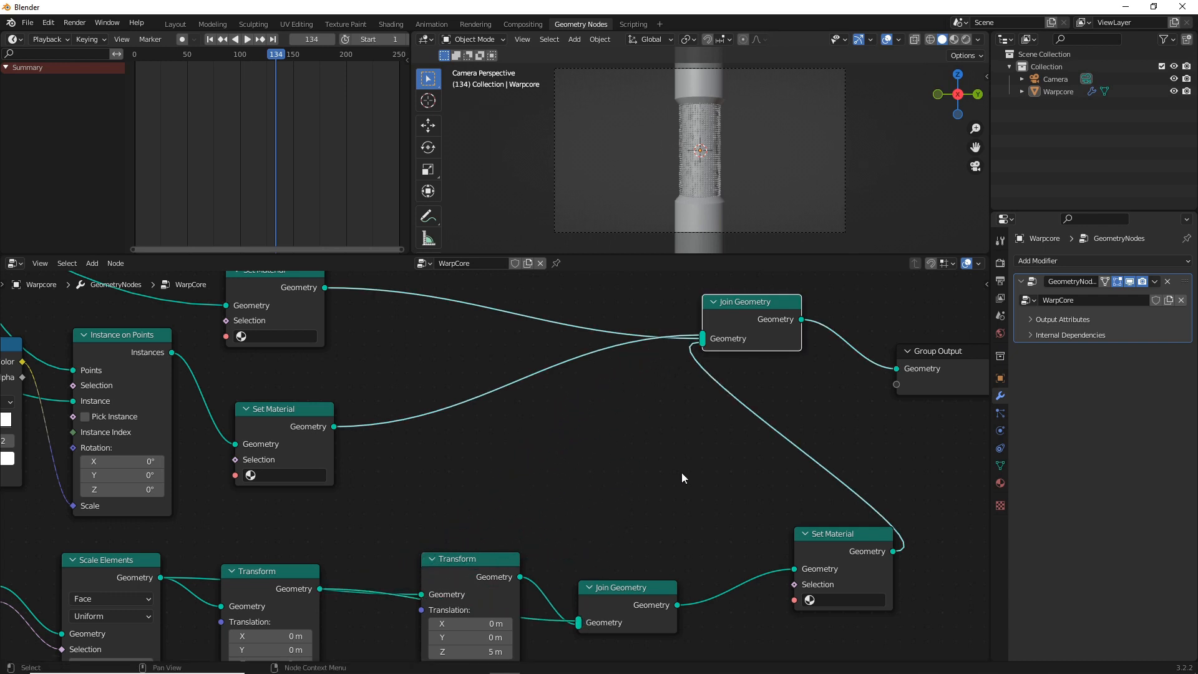
scroll(702, 441, "down", 1)
left_click_drag(762, 519, 565, 429)
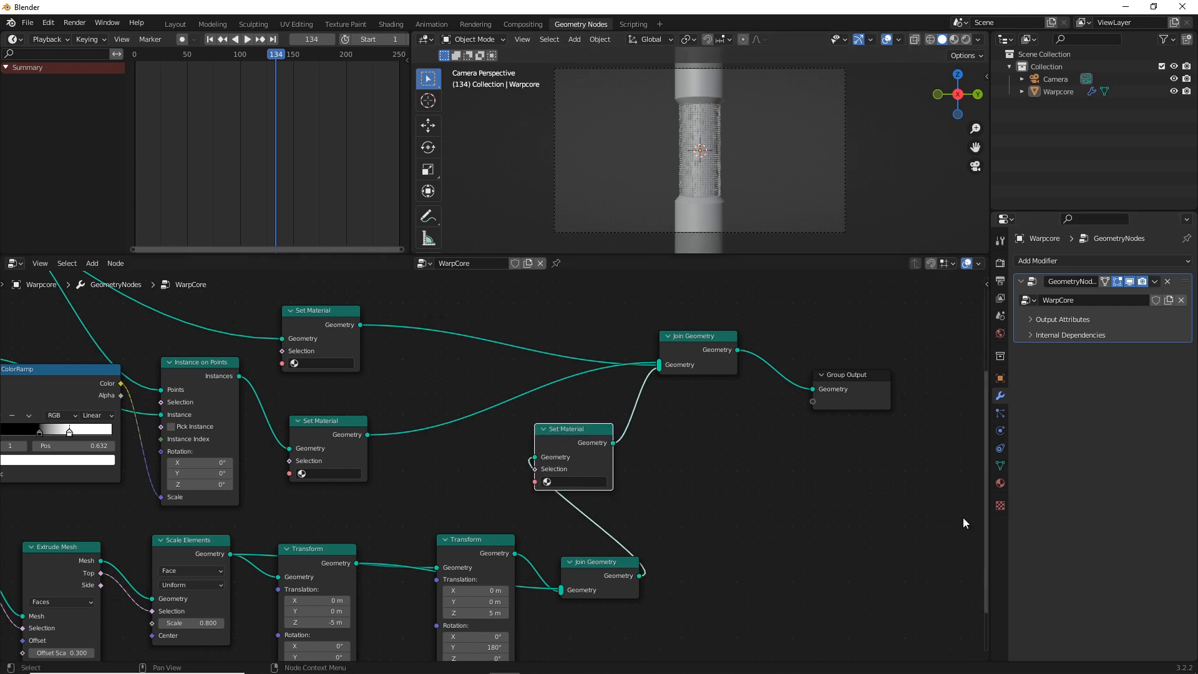
Rename the Warpcore object's material to Emission and change its surface shader to Emission
left_click(1001, 483)
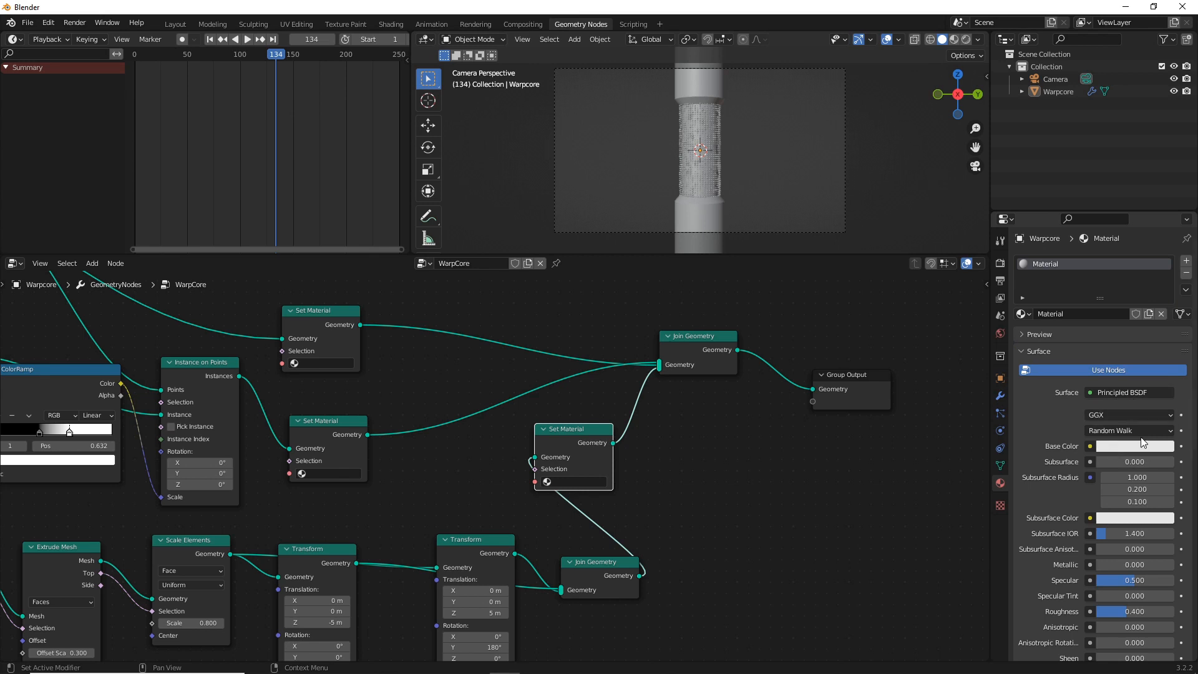
double_click(1068, 313)
type("Emission")
key("Return")
left_click(1131, 393)
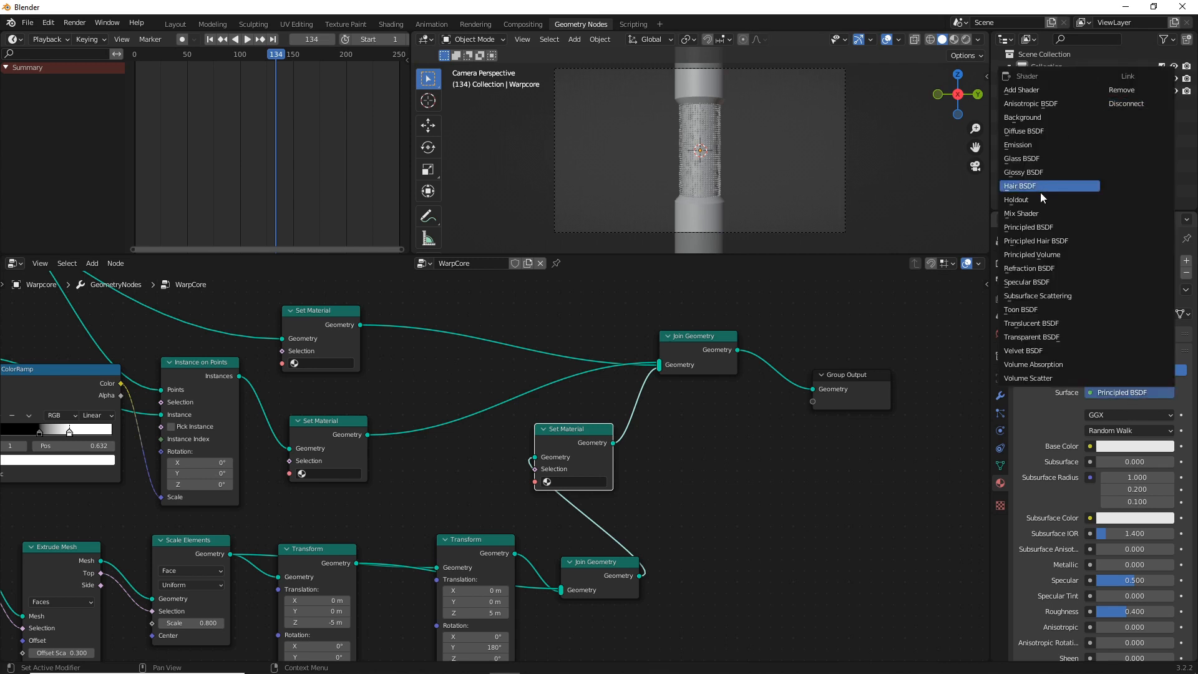
left_click(1039, 144)
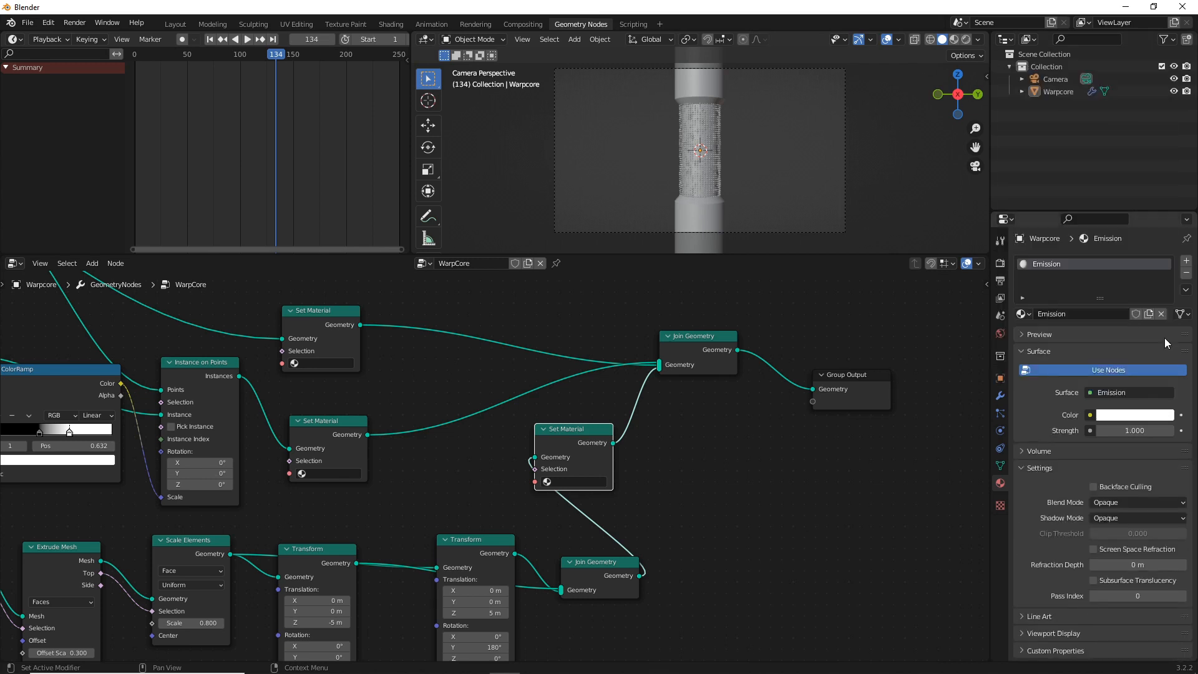
Set the emission colour to bright cyan-blue and assign the Emission material in the sphere instances' Set Material node
left_click(1111, 419)
left_click_drag(1114, 269, 1115, 235)
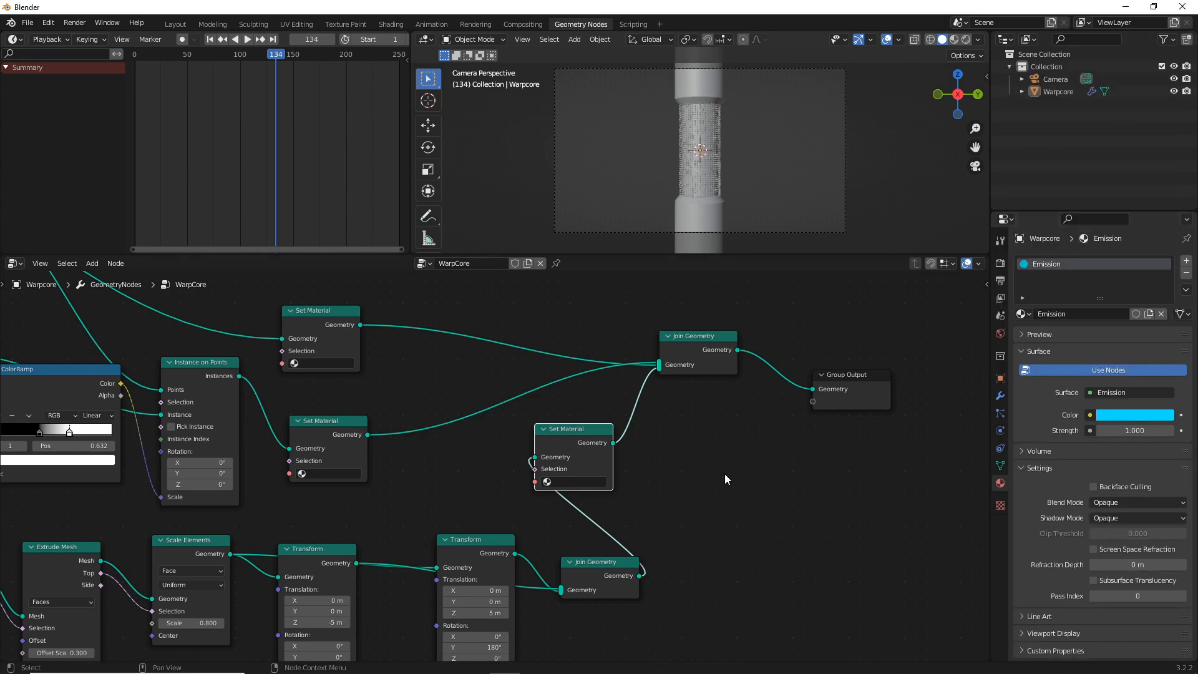
left_click(296, 474)
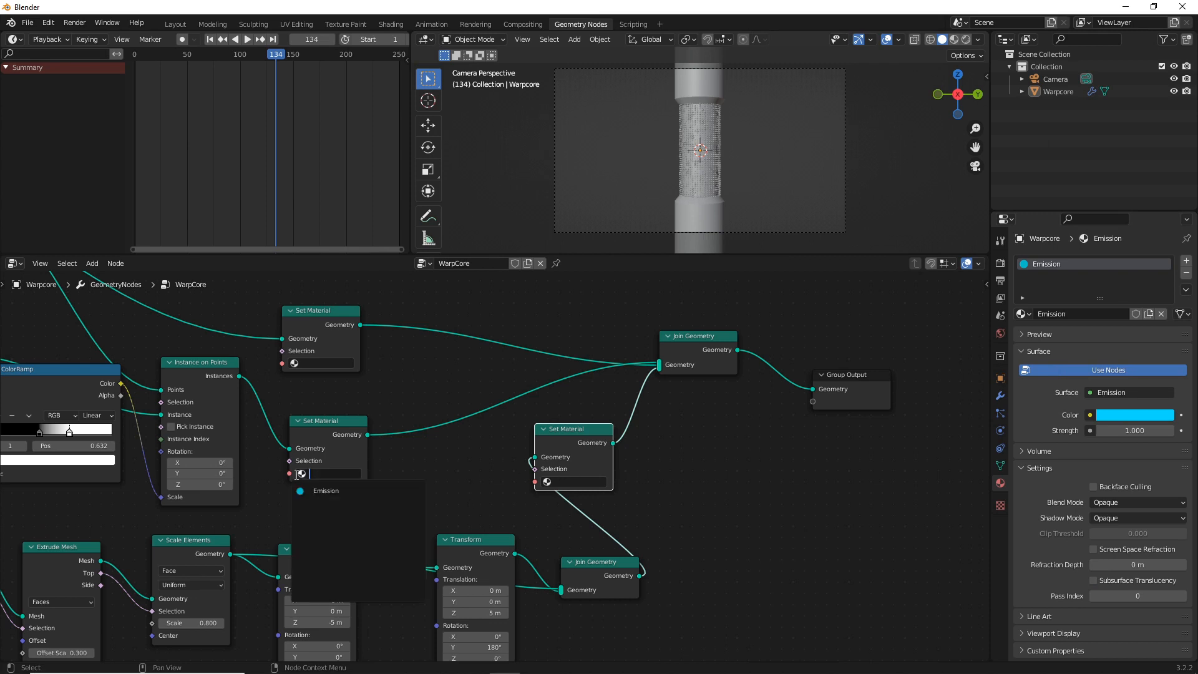
left_click(325, 493)
Set the Emission material's strength to 10
left_click(1136, 431)
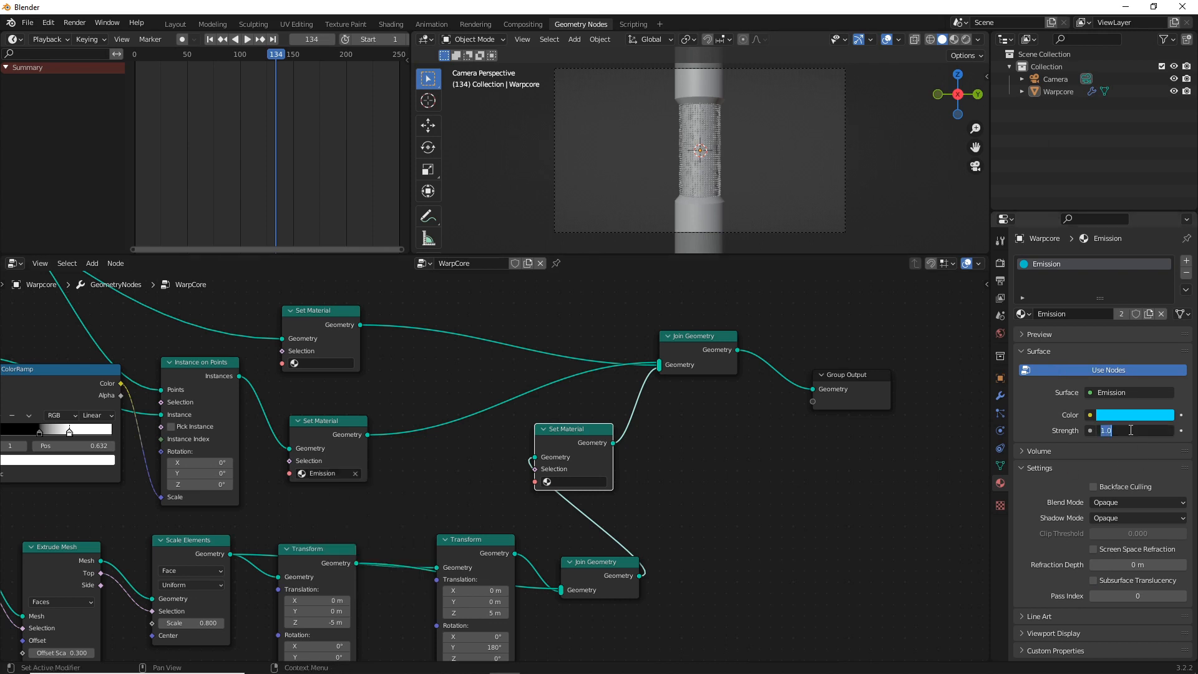
type("10")
key("Return")
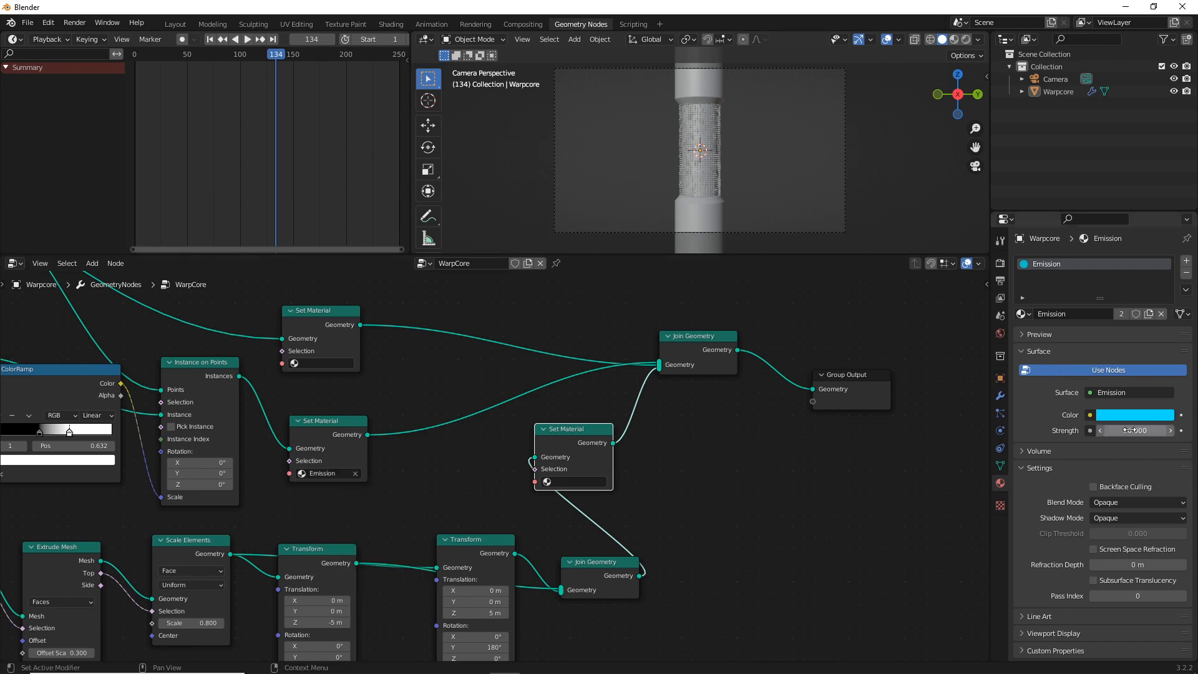
Switch the 3D viewport to Material Preview shading and enable Bloom in the Eevee render settings
left_click(953, 39)
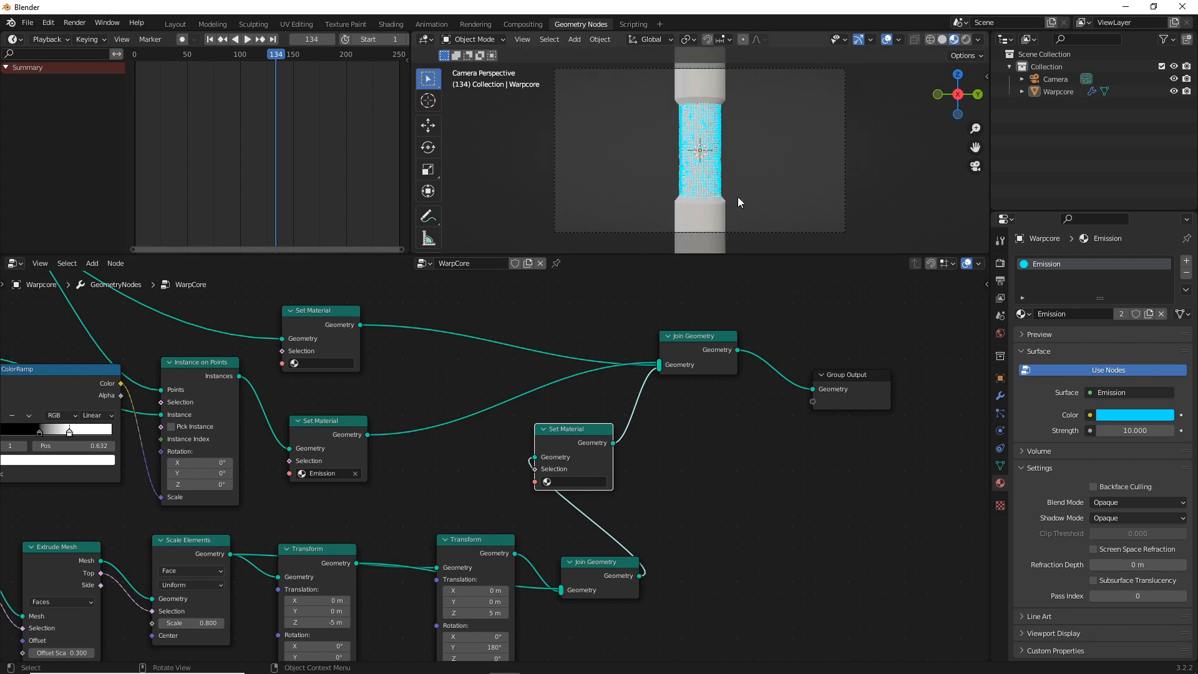
left_click(1000, 263)
left_click(1036, 368)
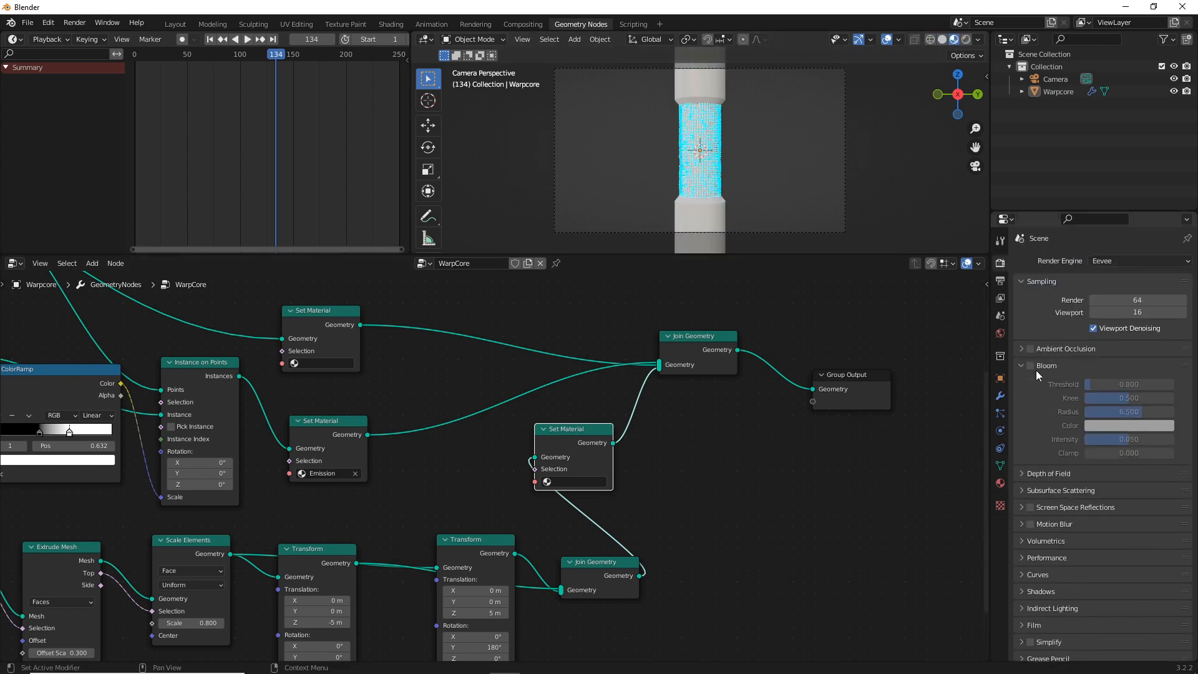
left_click(1029, 367)
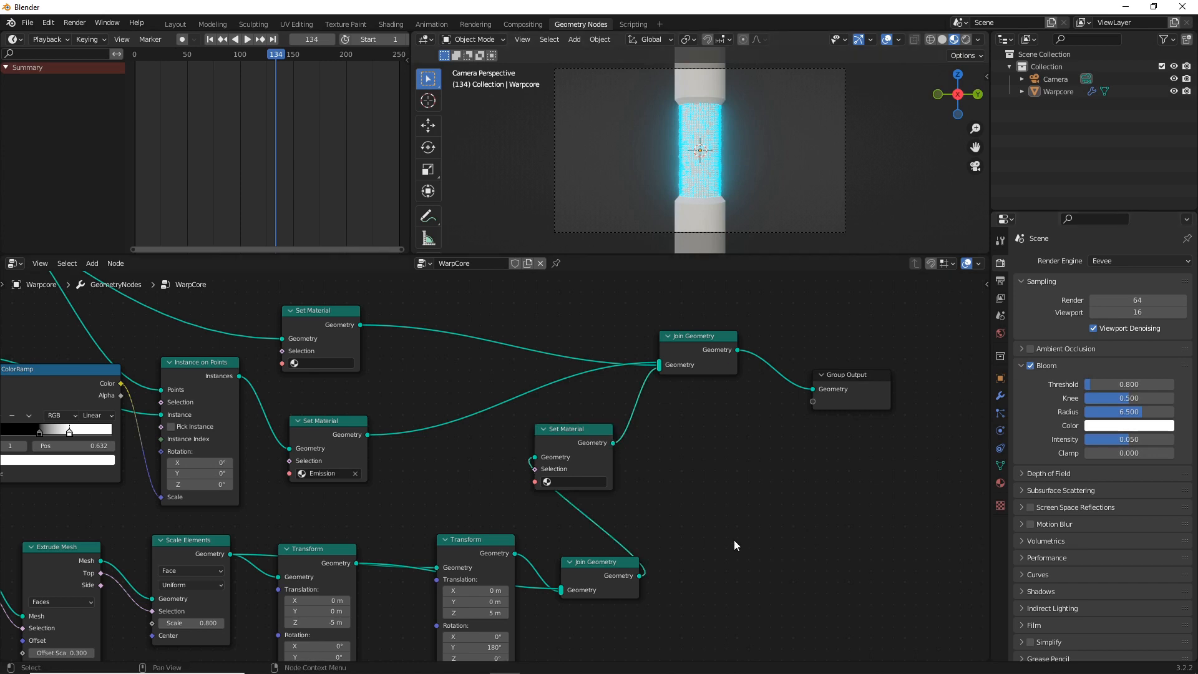
Add a second material slot to the Warpcore object with a new material named Innercore
left_click(1001, 484)
left_click(1186, 261)
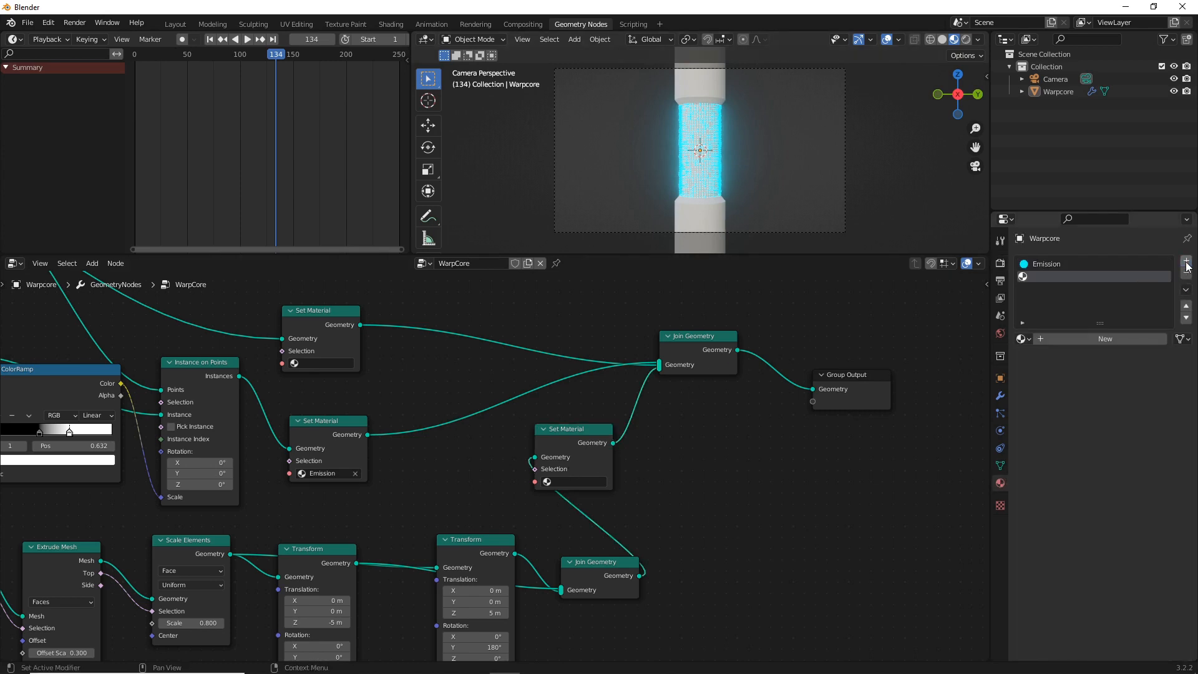
left_click(1110, 340)
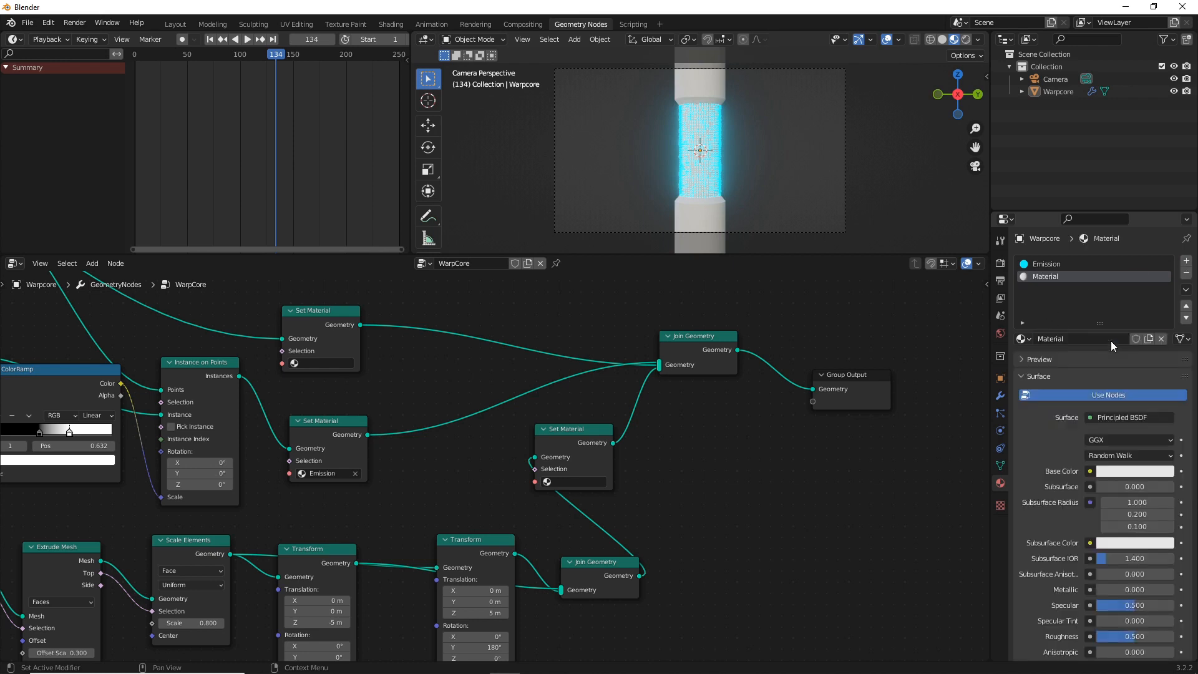
left_click(1111, 341)
type("Innercore")
key("Return")
Assign Innercore in the topmost Set Material node and darken the material's base colour to near black
left_click(296, 364)
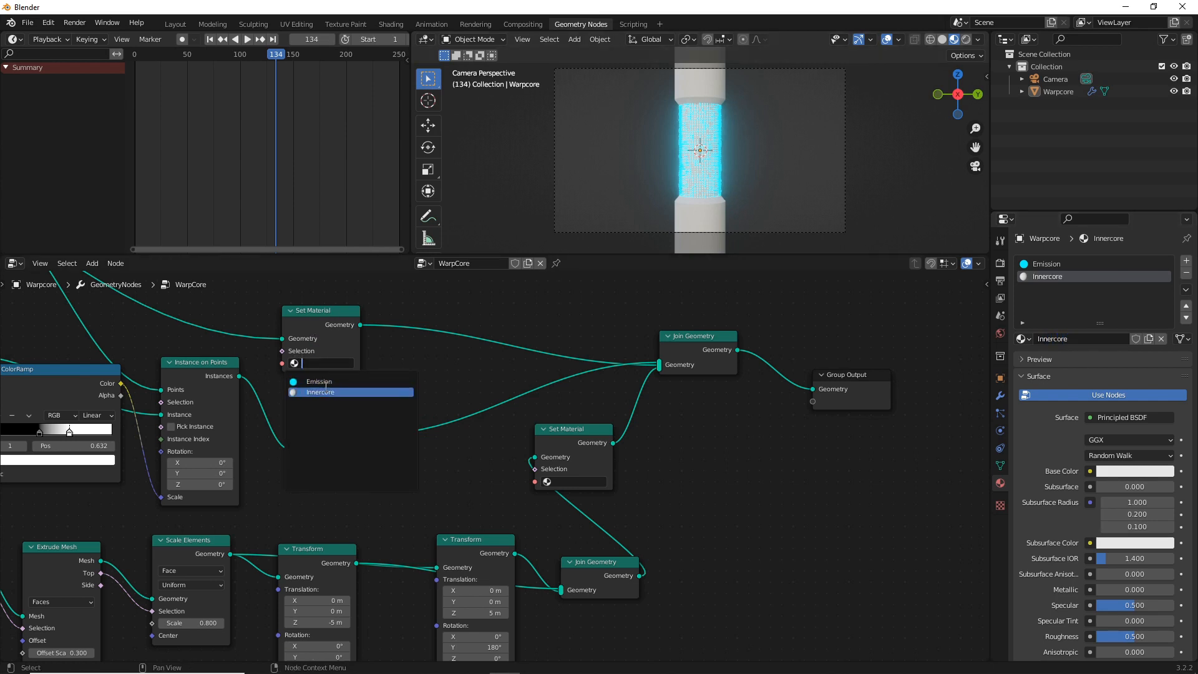
left_click(325, 392)
left_click(1126, 472)
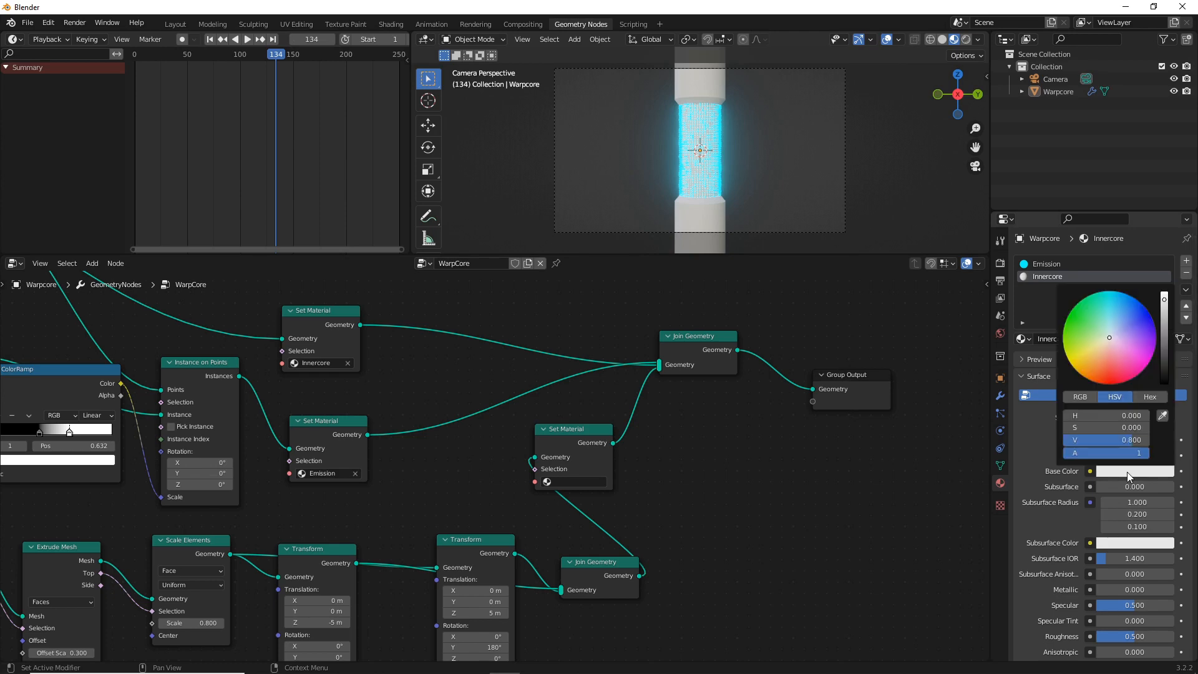
left_click_drag(1164, 343, 1165, 370)
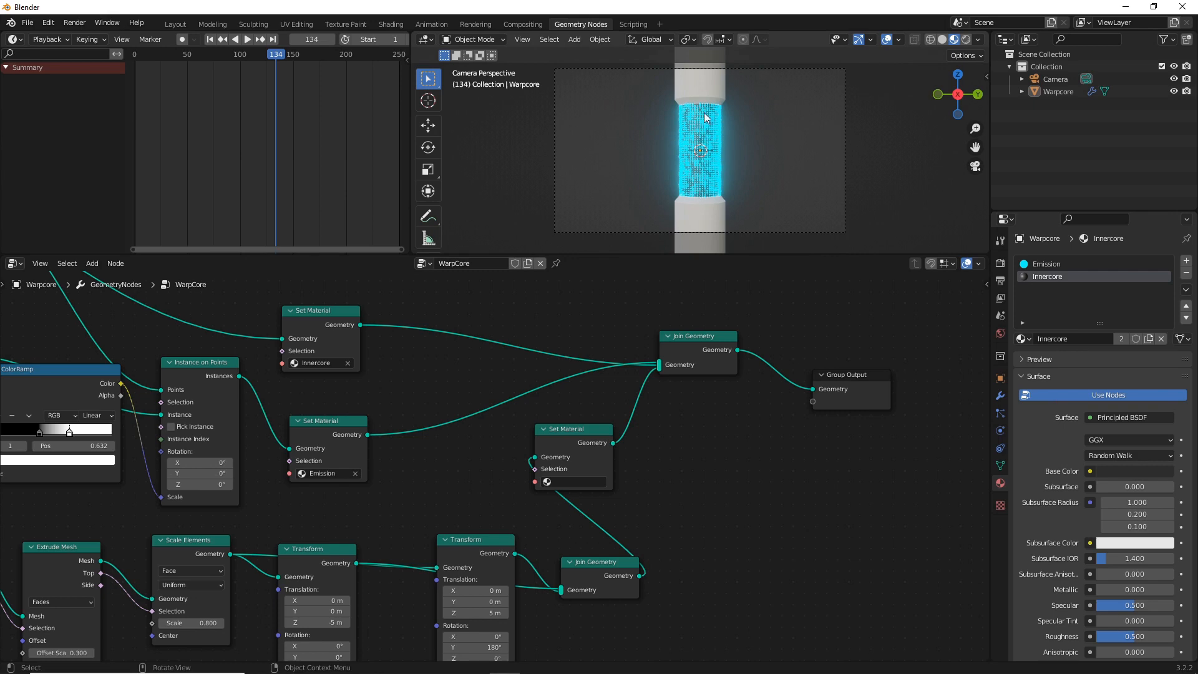
Move the end cylinders' Set Material node to the right of the second Join Geometry node and assign it a new material named Outers
left_click_drag(604, 430, 753, 500)
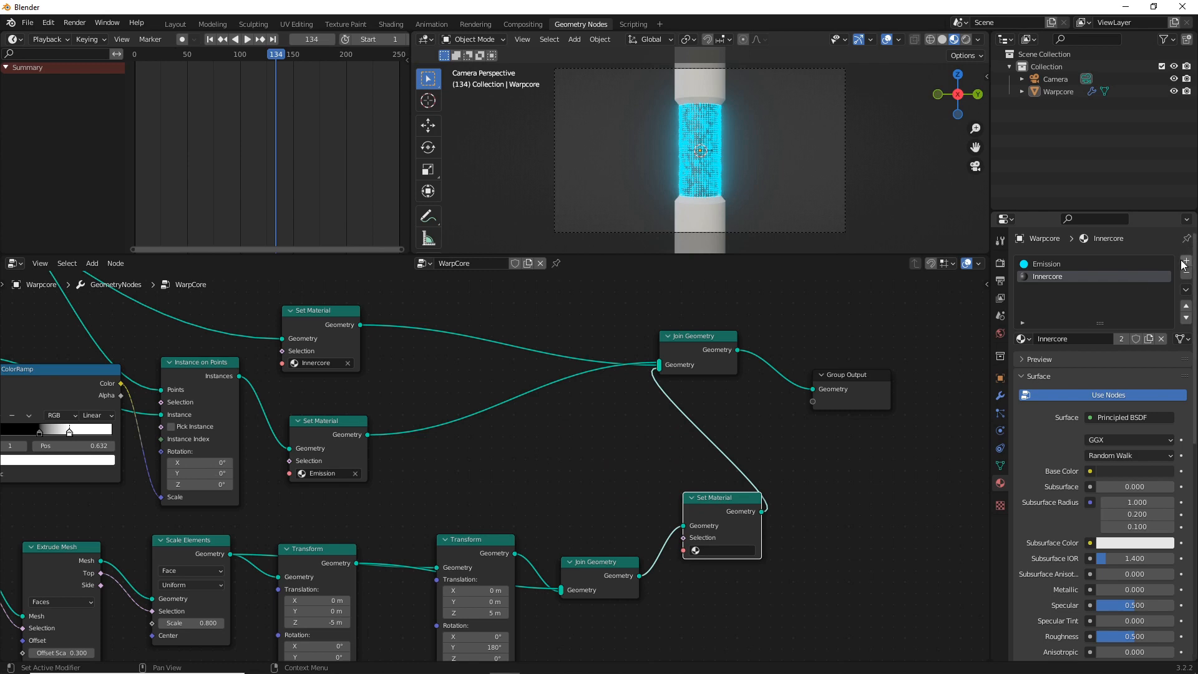
left_click(1184, 263)
left_click(1084, 338)
double_click(1085, 338)
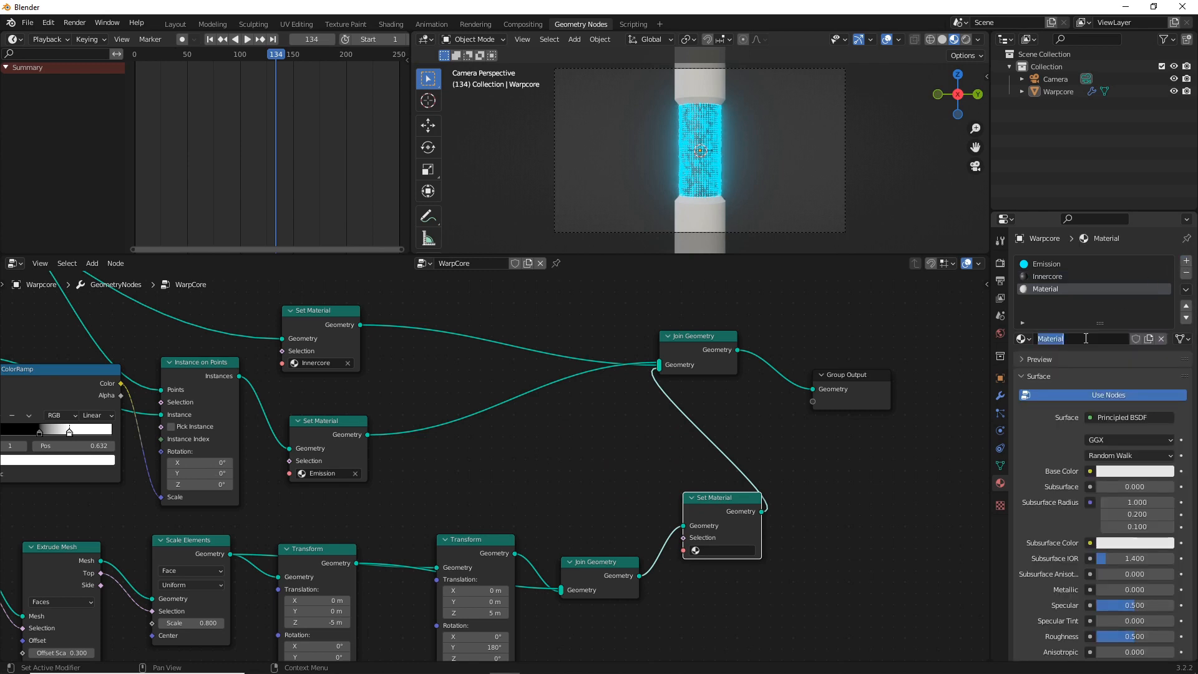
type("Outers")
key("Return")
left_click(698, 551)
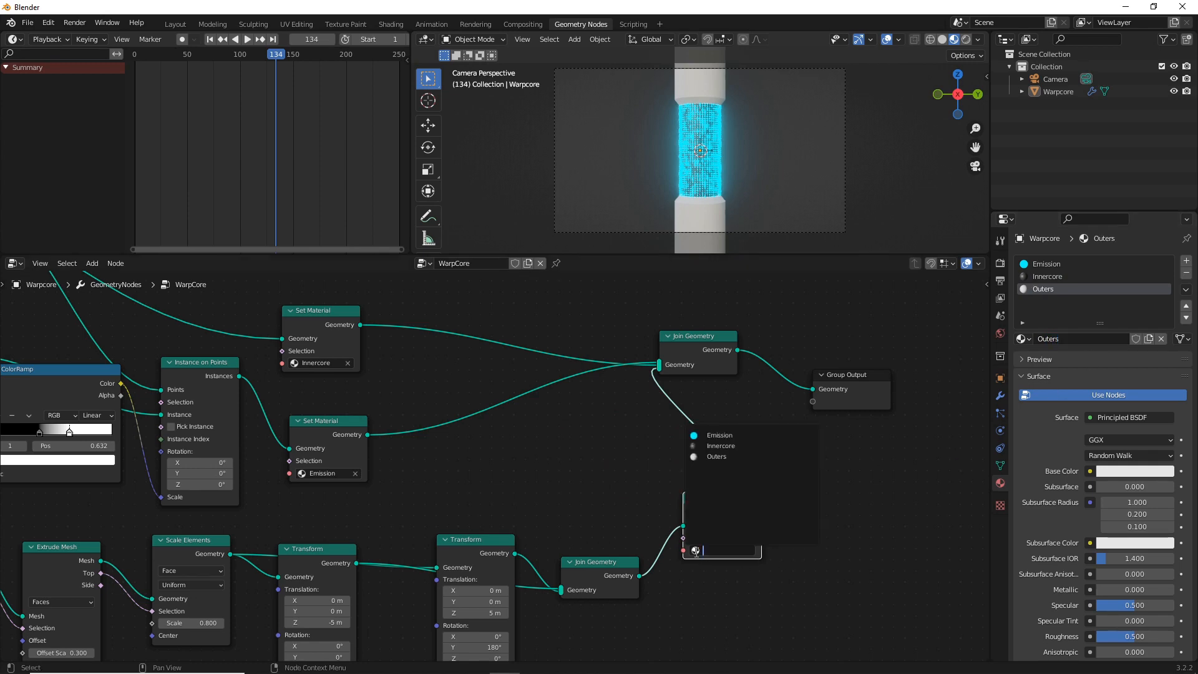
left_click(710, 456)
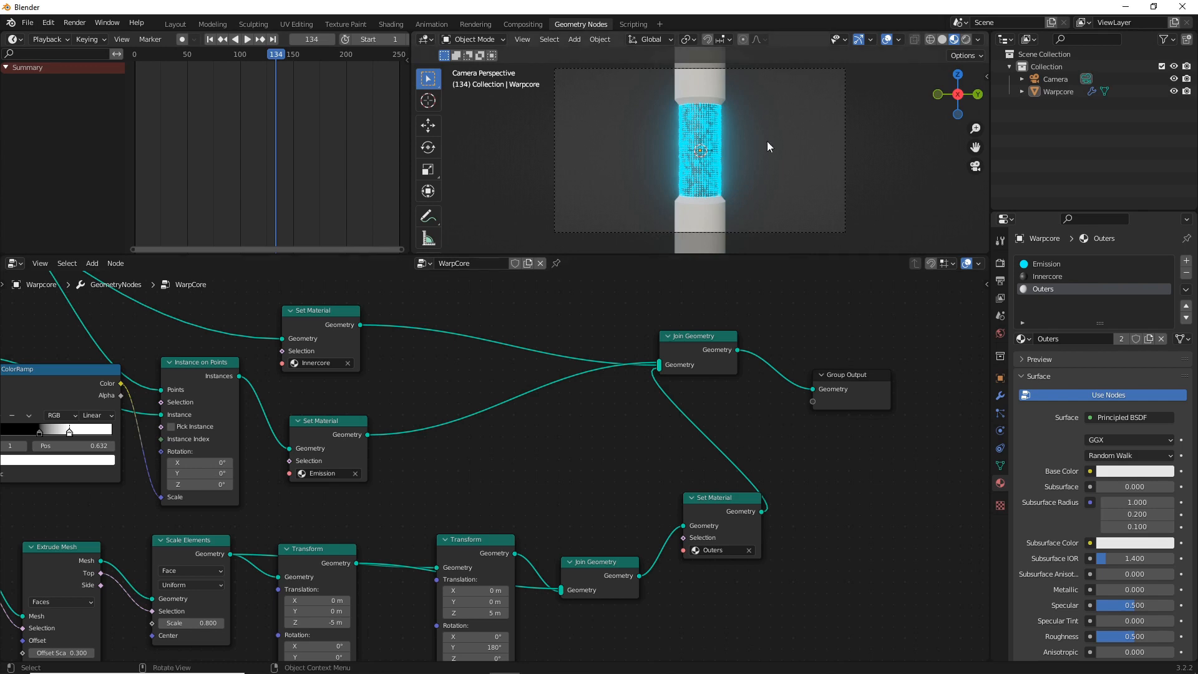
Open the Shading workspace, enlarge the node editor and move the Outers material's Principled BSDF down and away from the Material Output
left_click(382, 24)
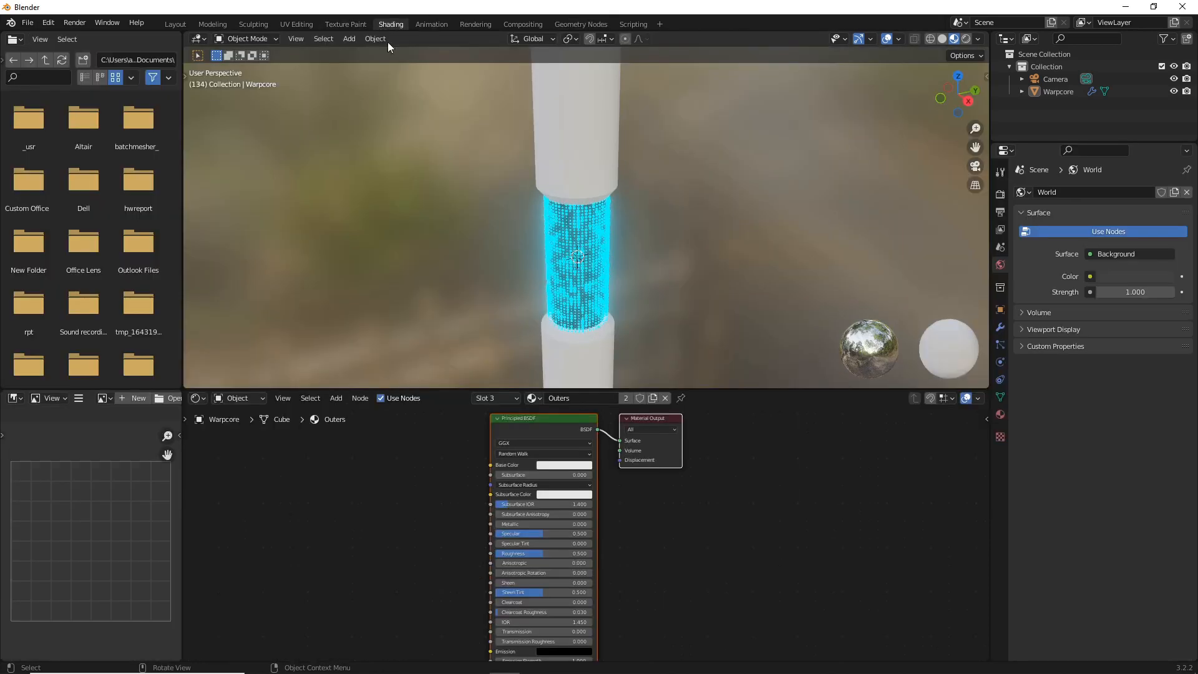
left_click_drag(634, 390, 641, 249)
scroll(604, 178, "up", 2)
scroll(604, 178, "up", 1)
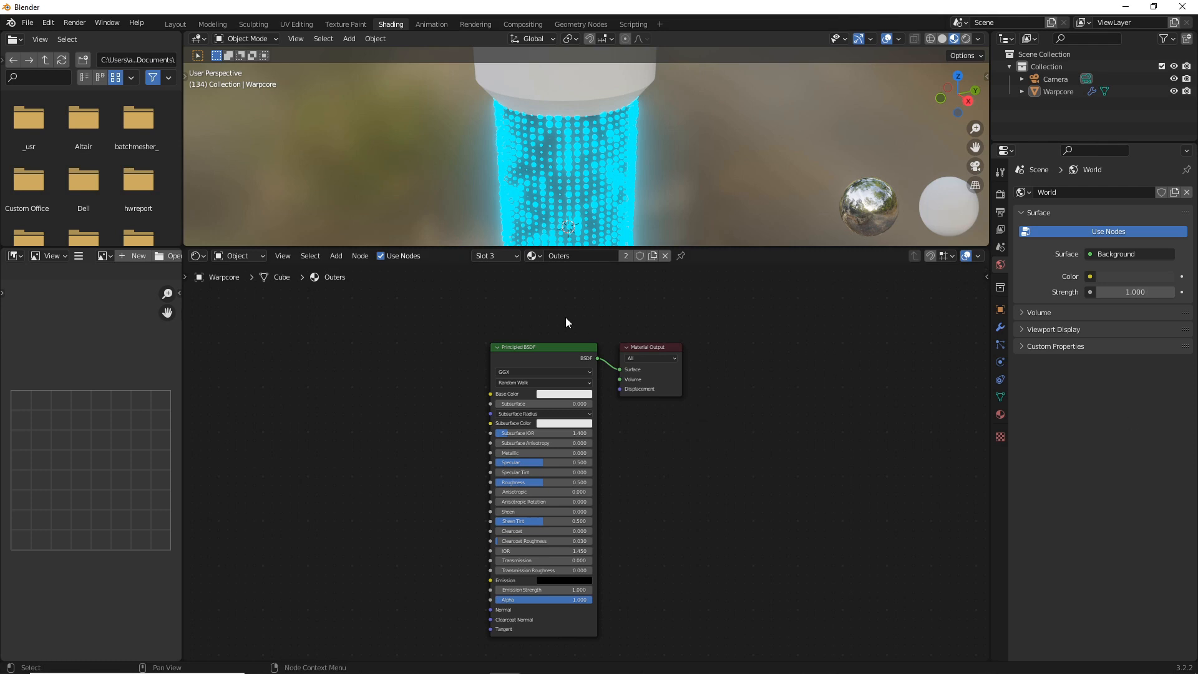
left_click_drag(544, 342, 459, 427)
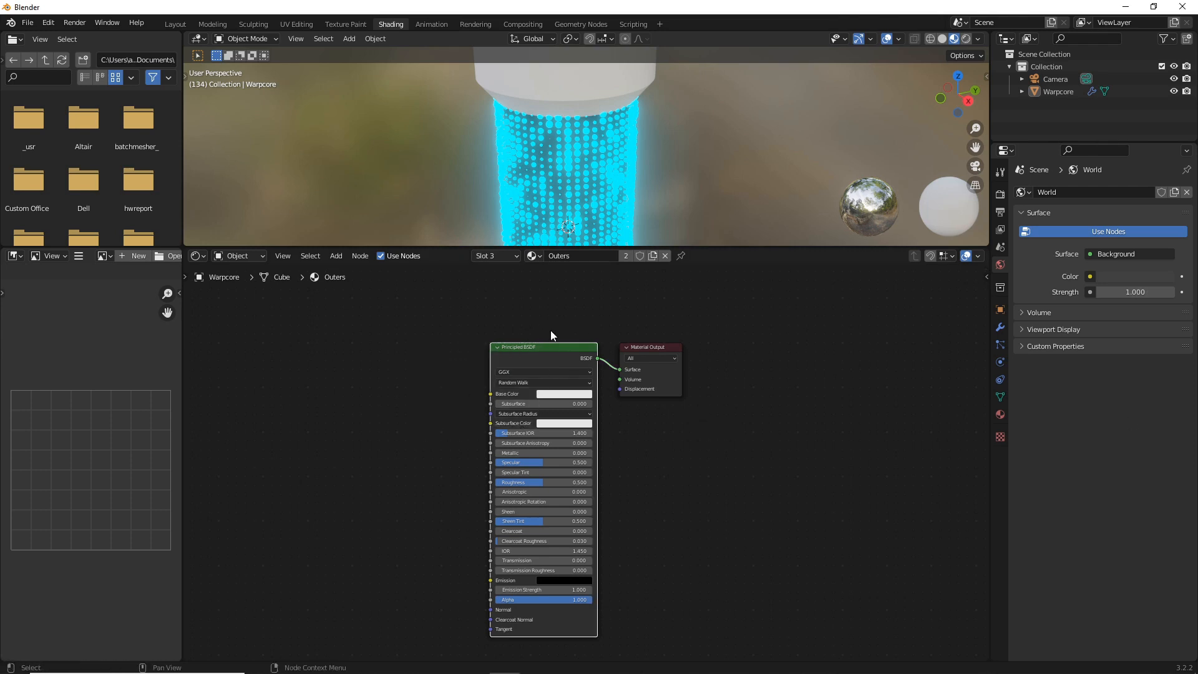
left_click_drag(555, 346, 434, 458)
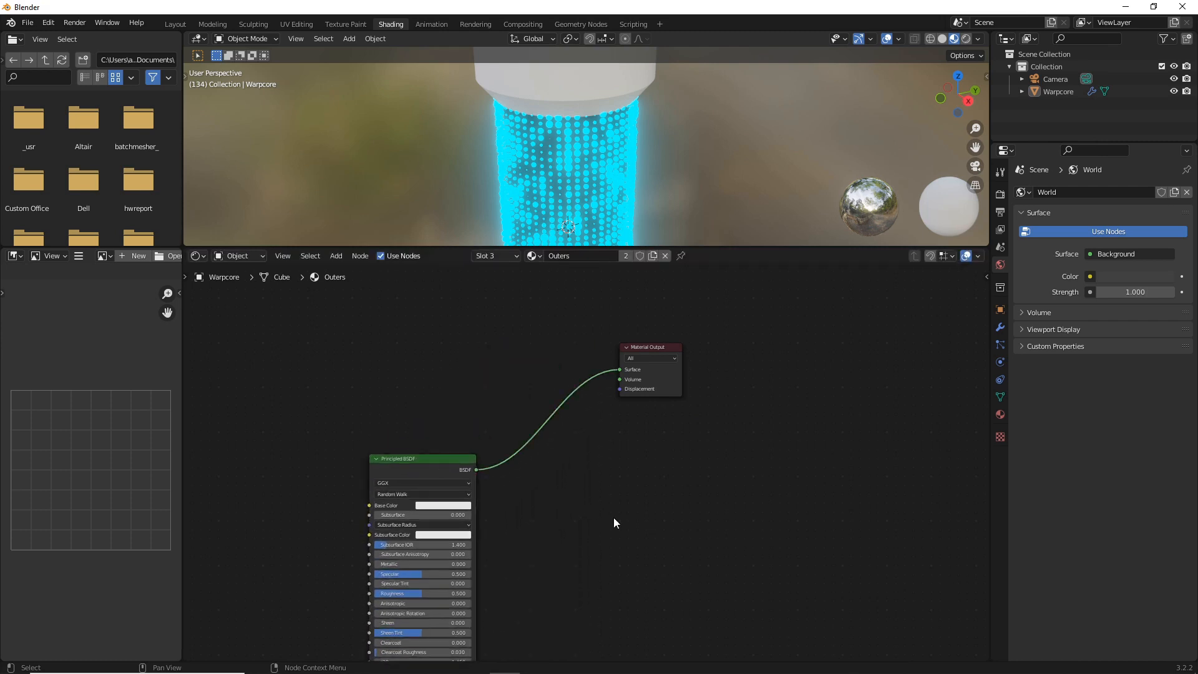
Insert a Mix Shader before the Material Output and plug the Principled BSDF into its second Shader input
key("shift+a")
left_click(591, 516)
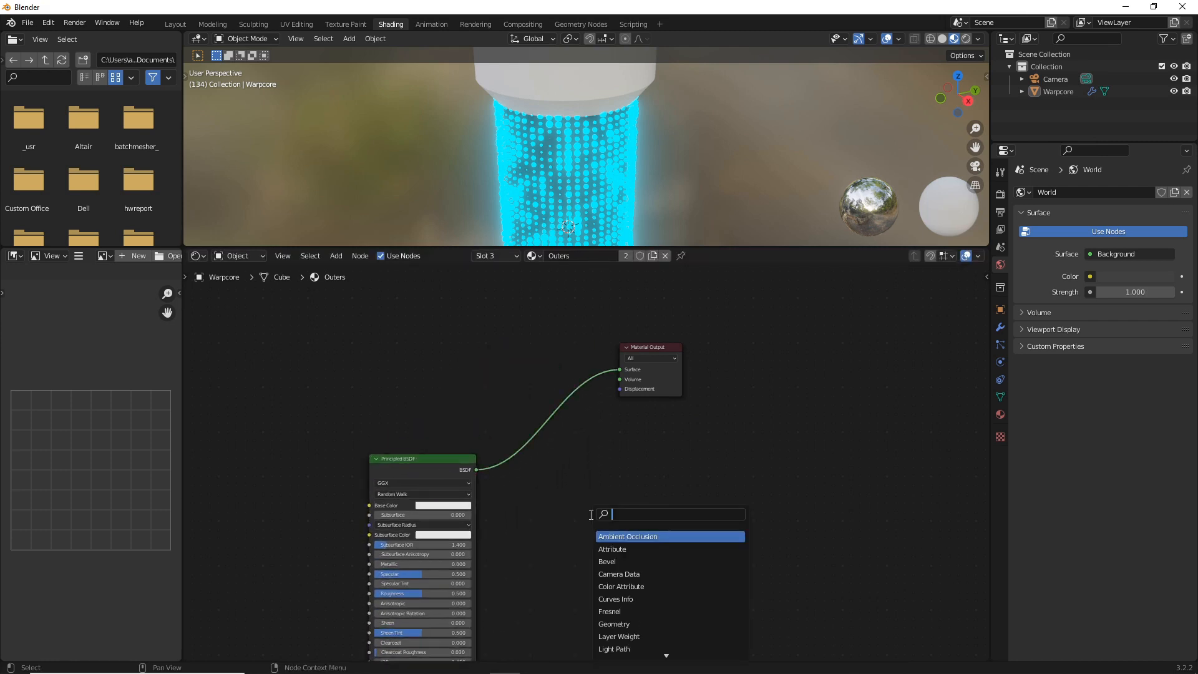
type("mix")
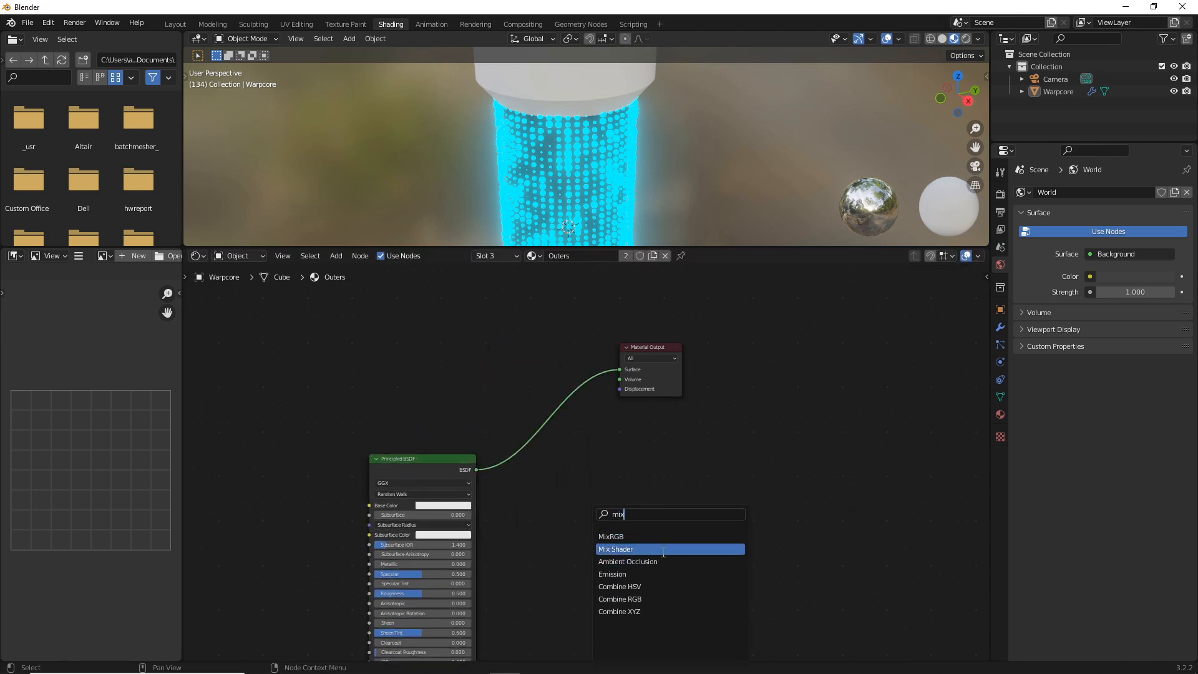
left_click(644, 549)
left_click(598, 410)
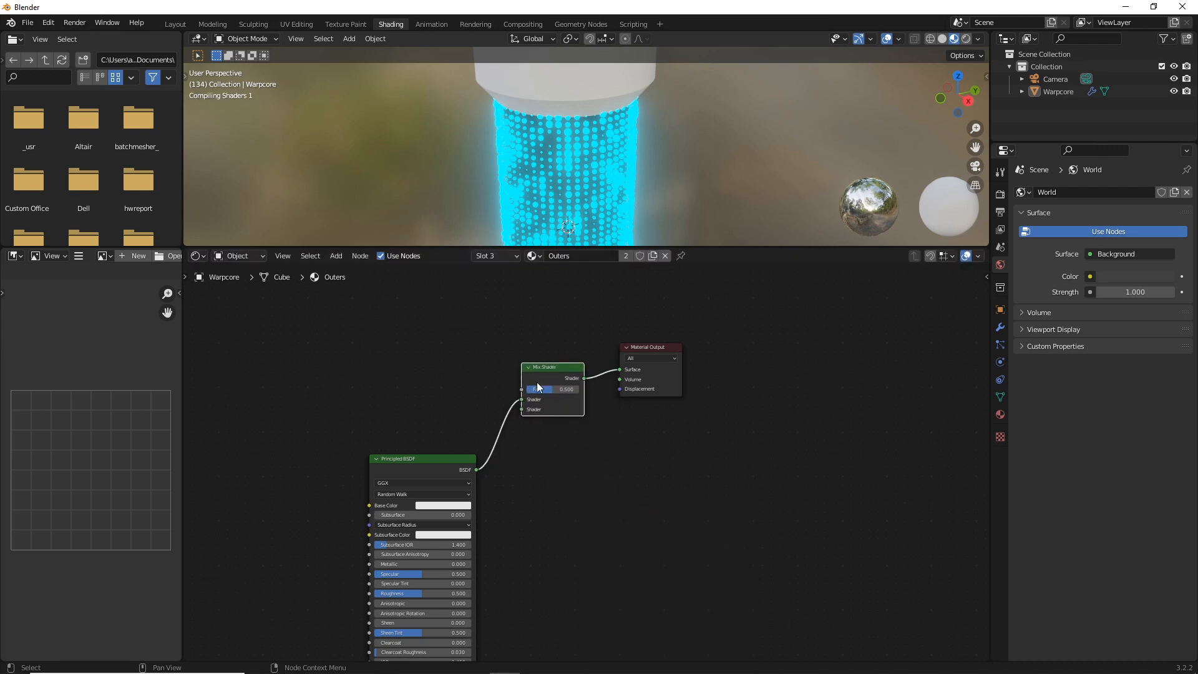
left_click_drag(521, 401, 522, 410)
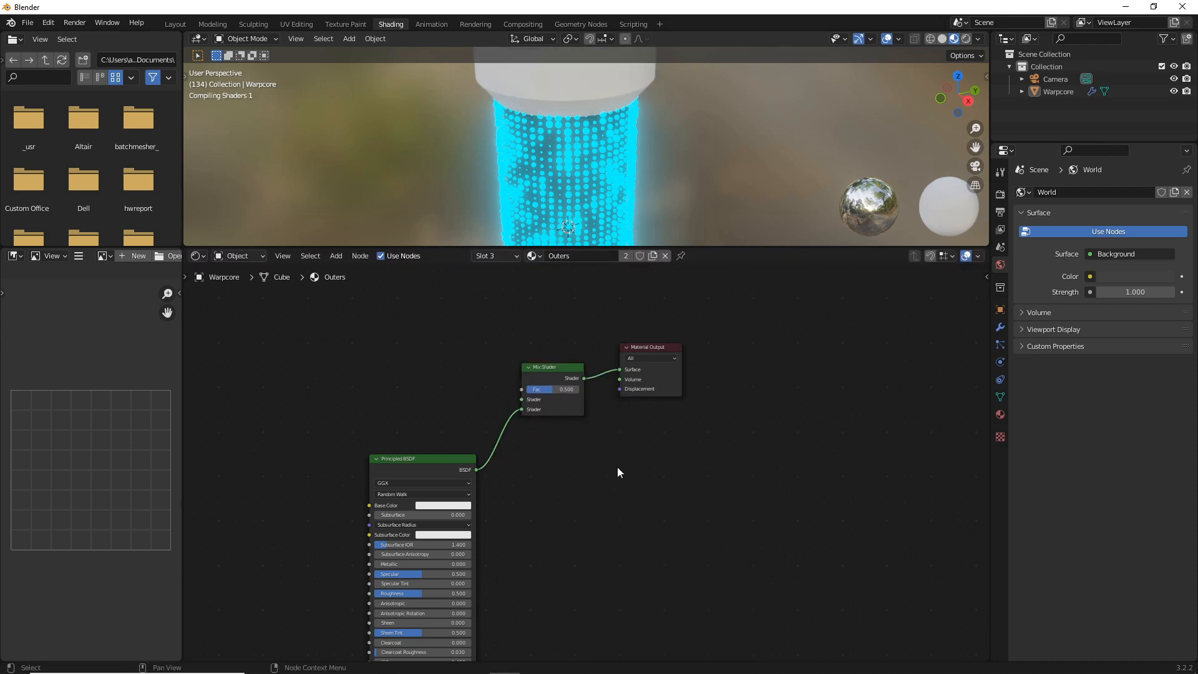
Add an Emission shader to the left of the Principled BSDF and connect it to the Mix Shader's first Shader input
middle_click_drag(617, 467, 859, 450)
scroll(753, 442, "up", 1)
key("shift+a")
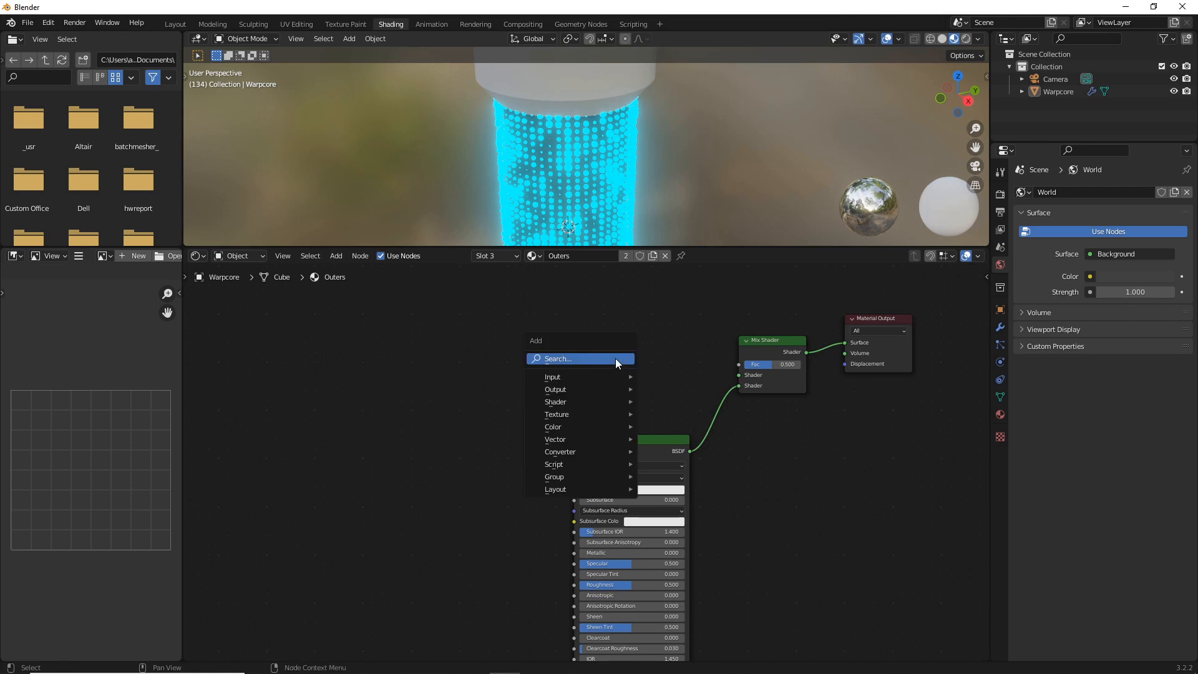
left_click(616, 358)
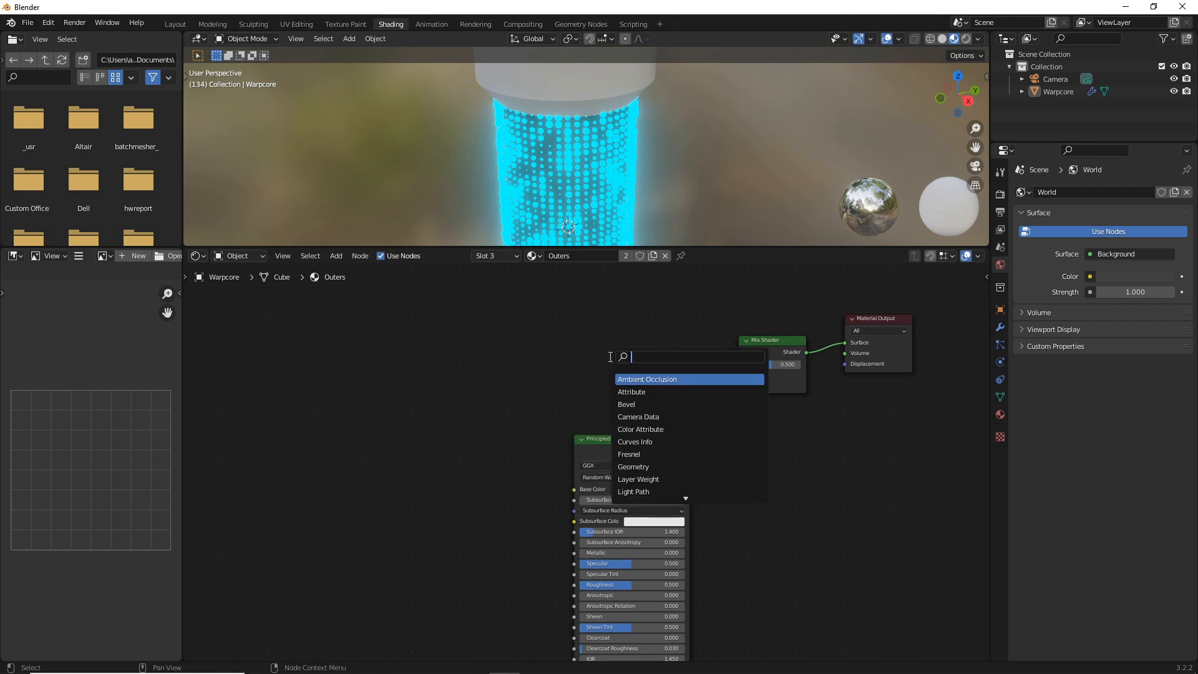
type("emission")
key("Return")
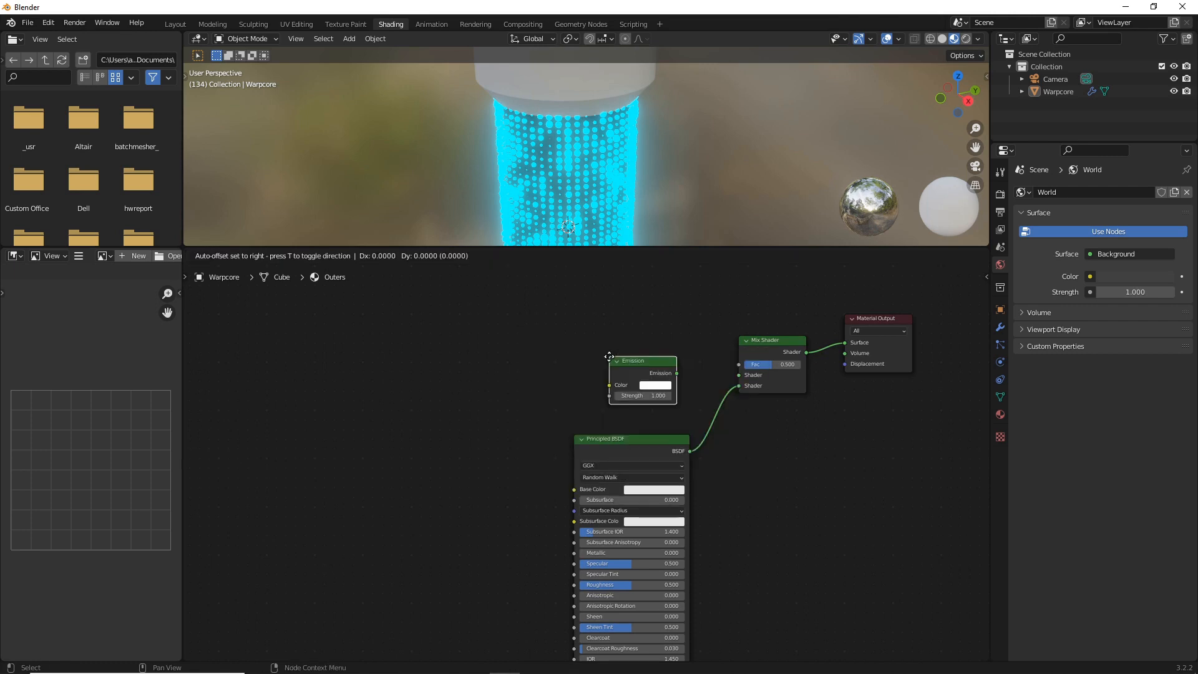
left_click(609, 357)
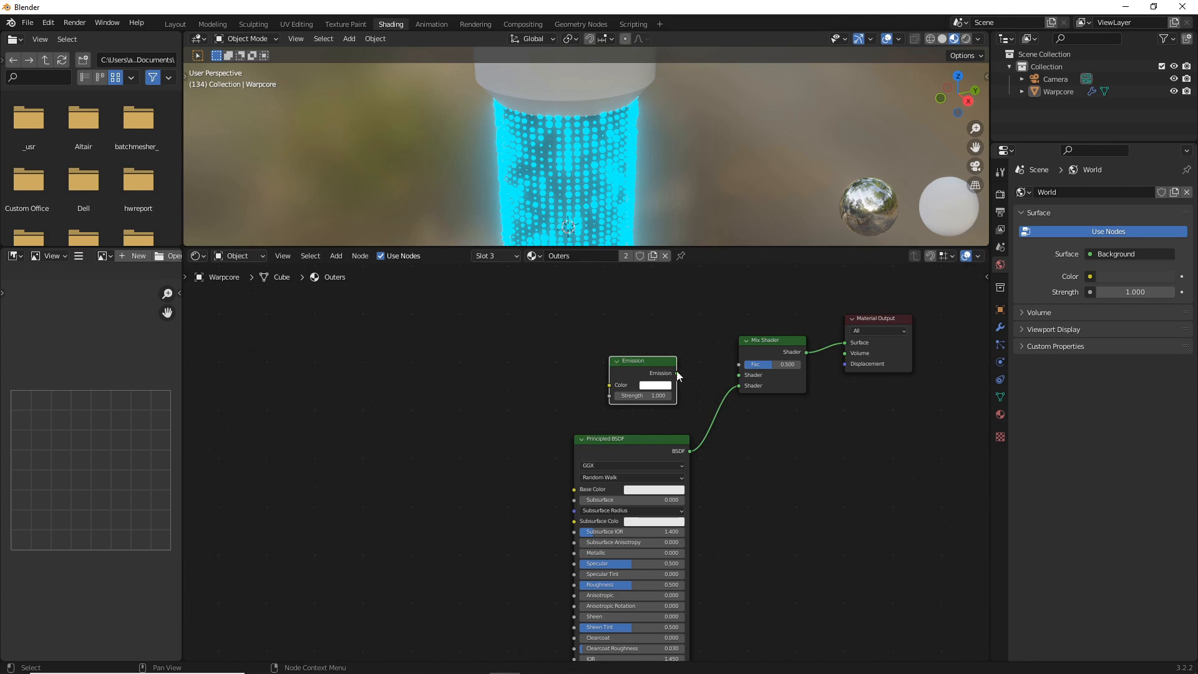
left_click_drag(677, 372, 529, 418)
left_click(504, 441)
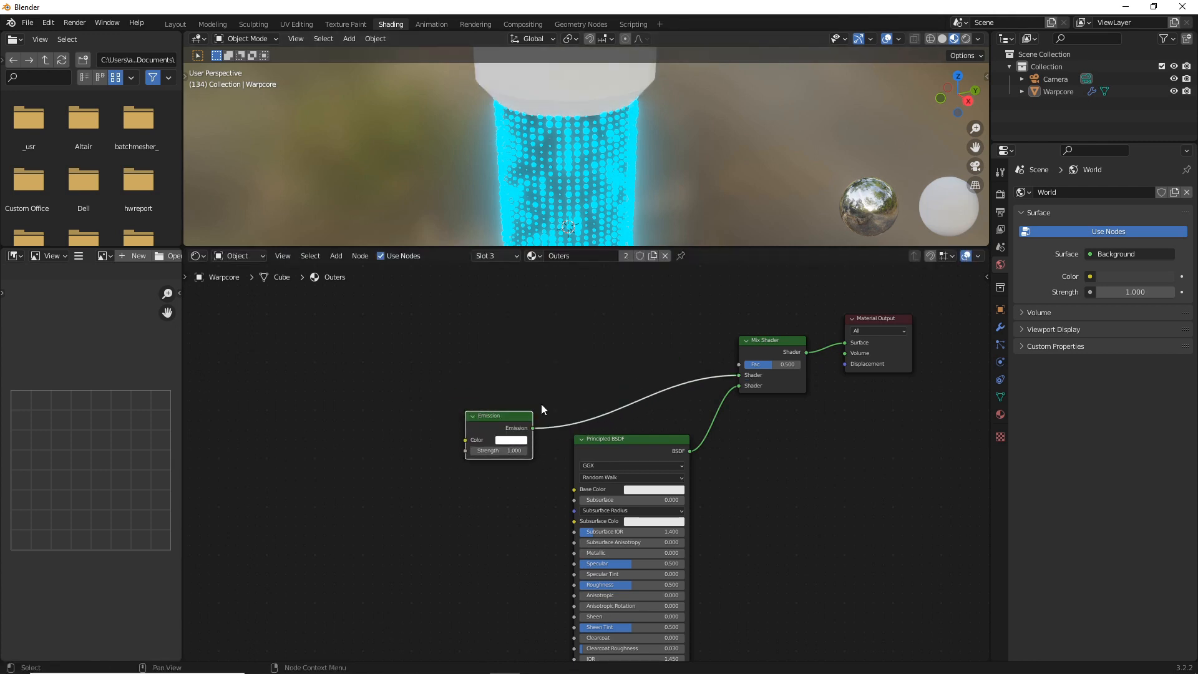
Set the Emission shader's color to a bright blue with hue about 0.59 and its strength to 10
left_click(520, 441)
left_click_drag(537, 336, 546, 307)
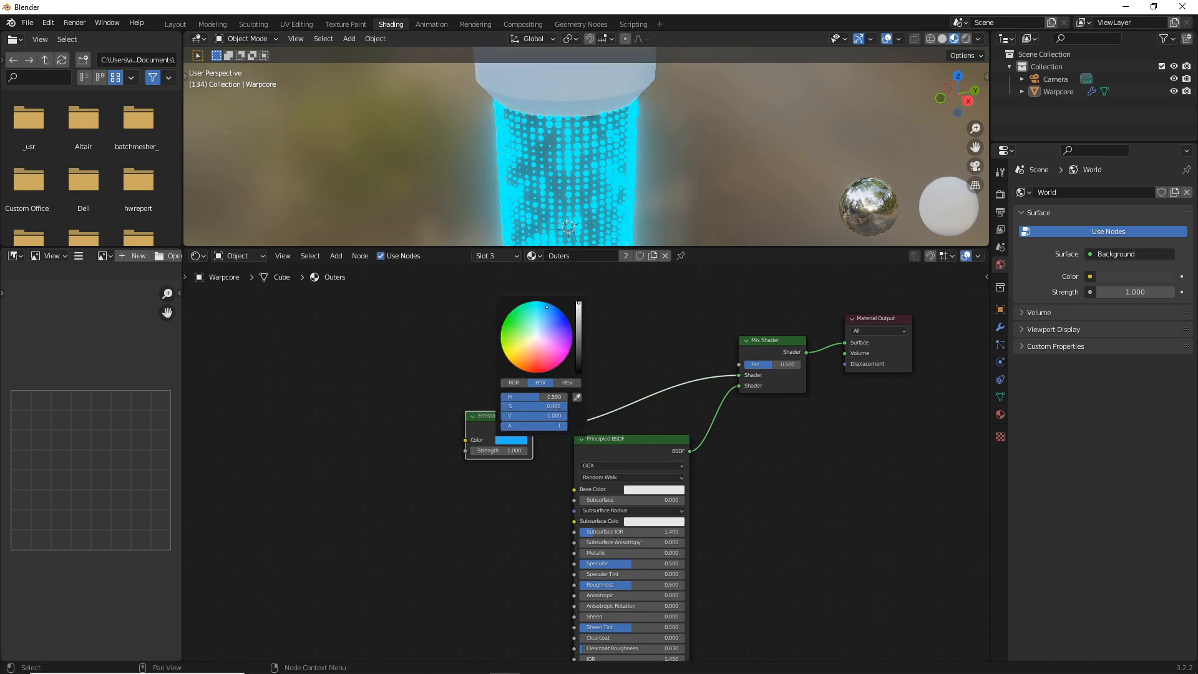
double_click(511, 451)
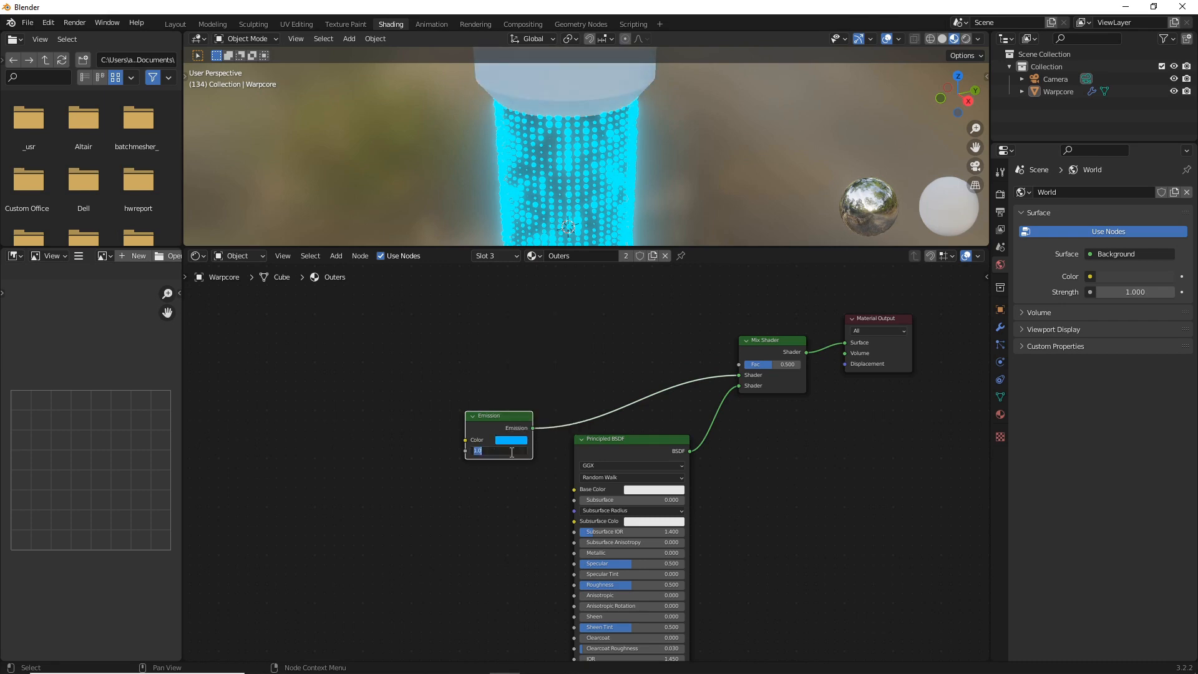
type("10")
key("Return")
left_click(441, 361)
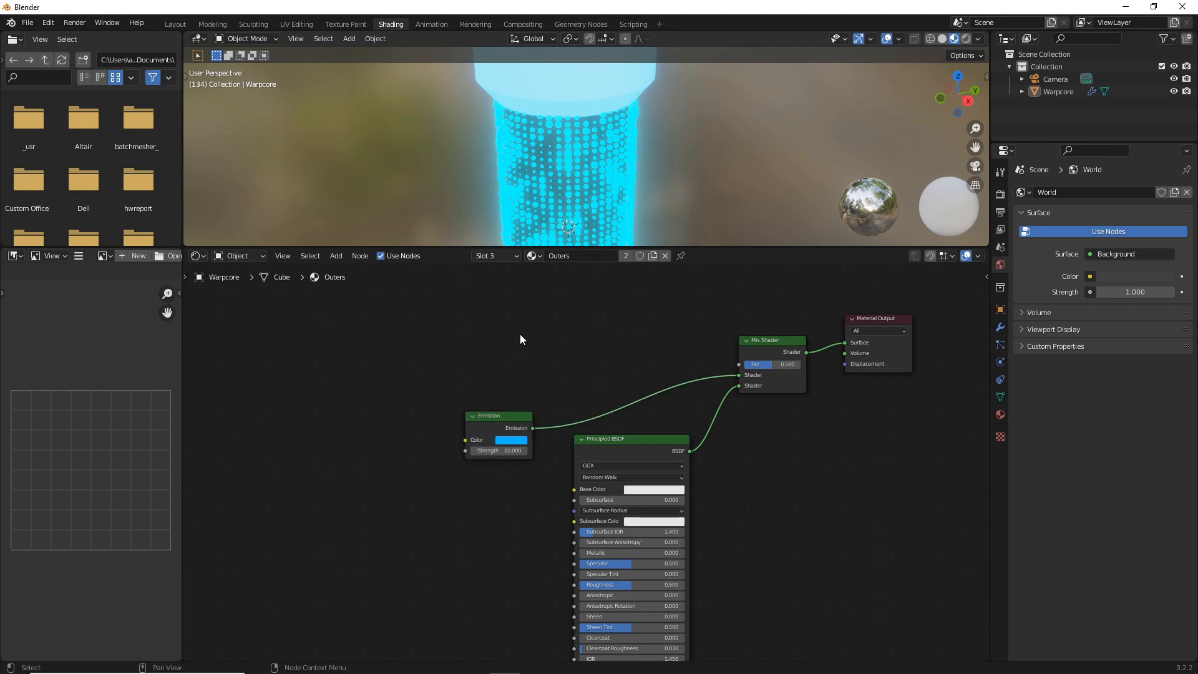
Add a Voronoi Texture above the Emission node and connect its Color output to the Mix Shader's Fac input
key("shift+a")
left_click(470, 373)
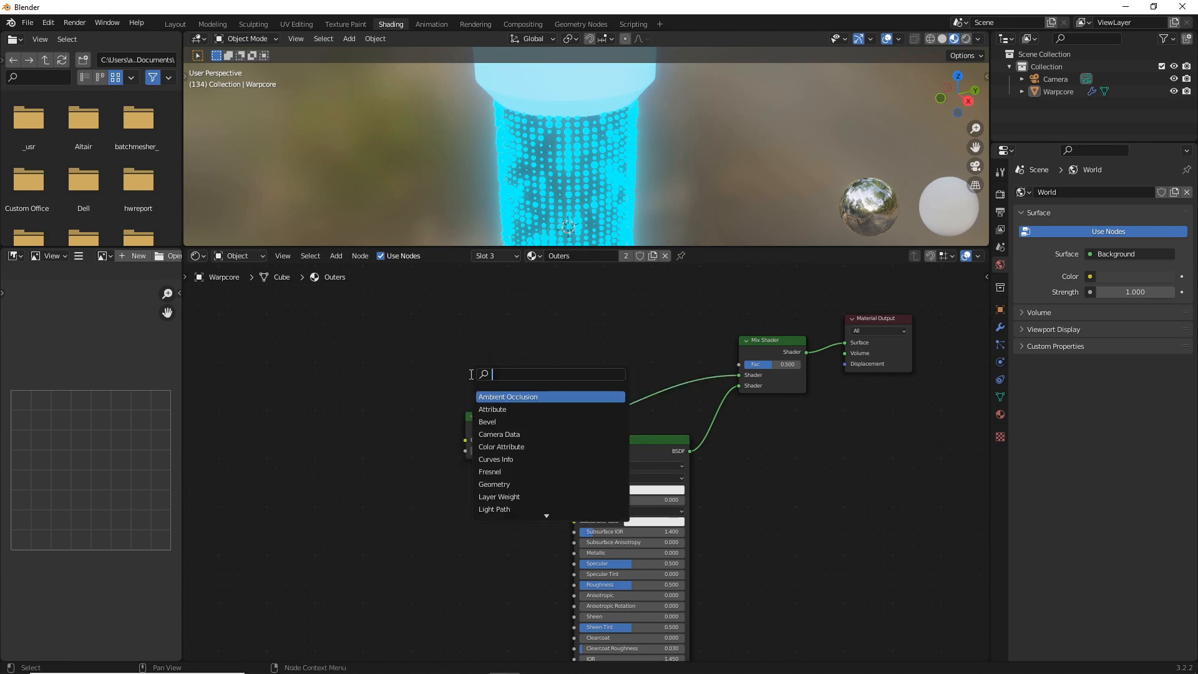
type("vor")
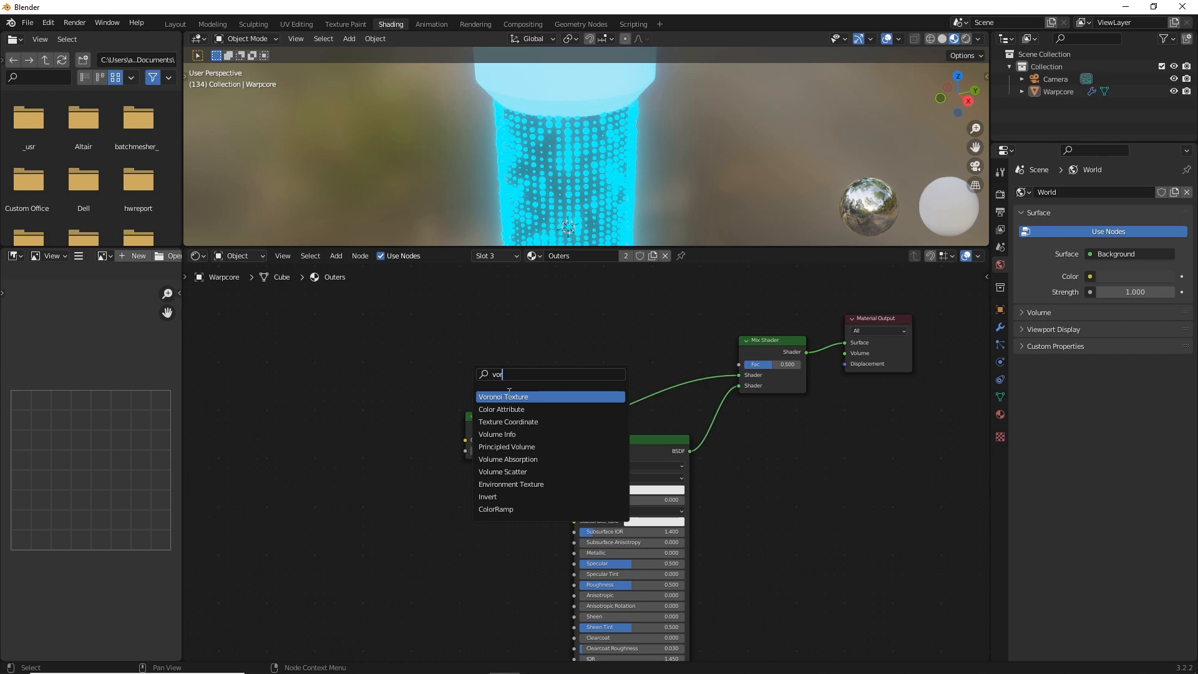
key("Return")
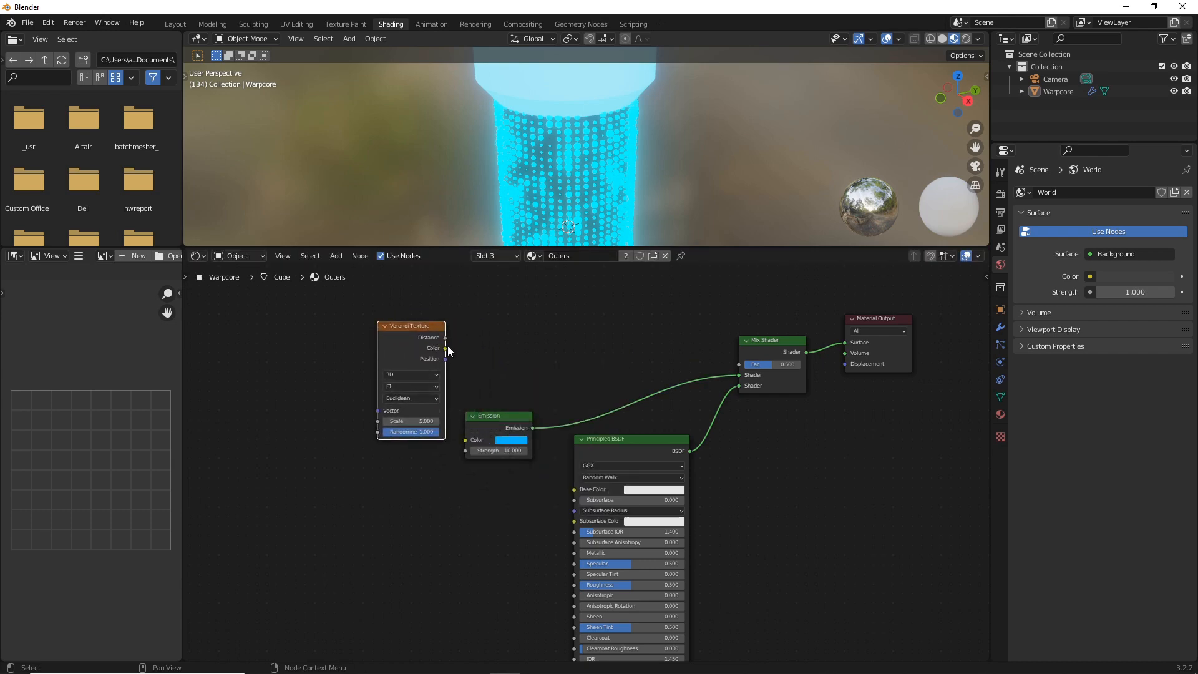
left_click_drag(445, 348, 737, 366)
Add Mapping and Texture Coordinate nodes to the Voronoi Texture and drive the mapping from the Object coordinates
middle_click_drag(492, 331, 753, 330)
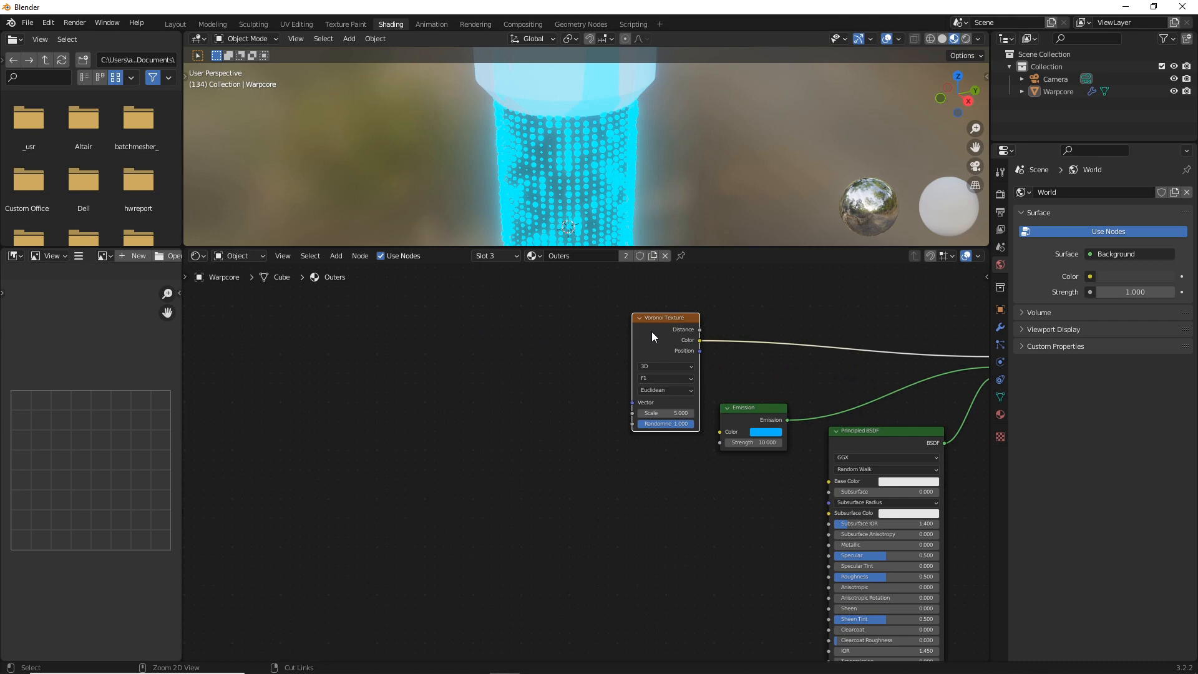
key("ctrl+t")
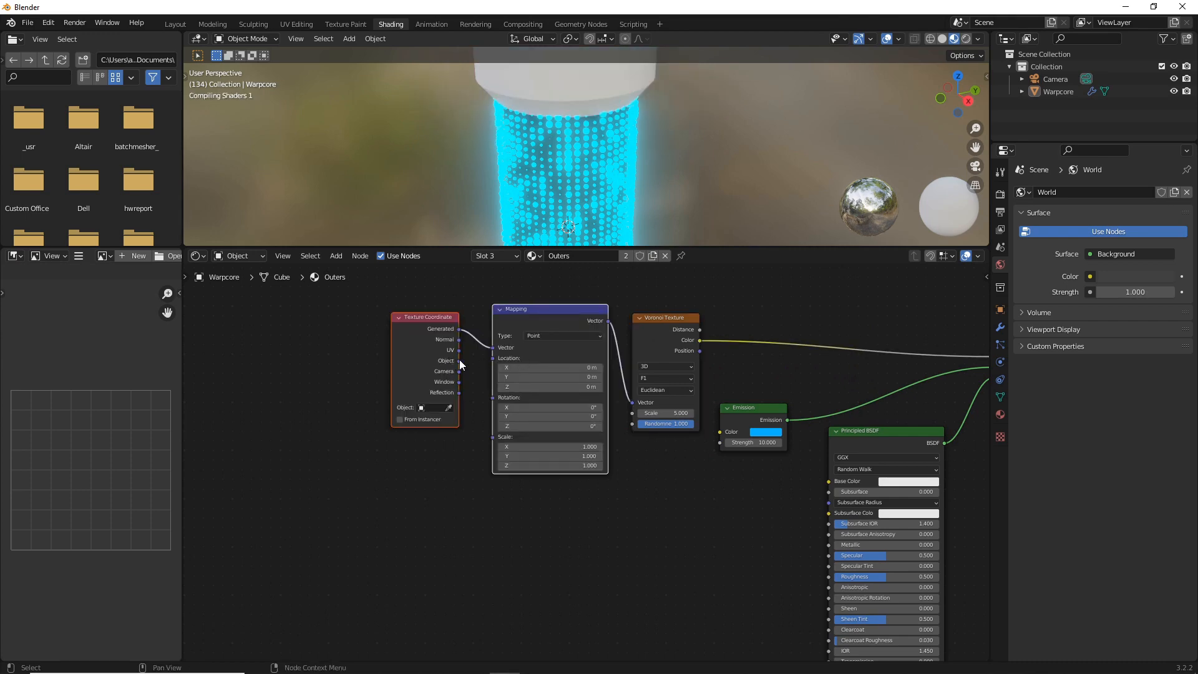
left_click_drag(460, 360, 495, 349)
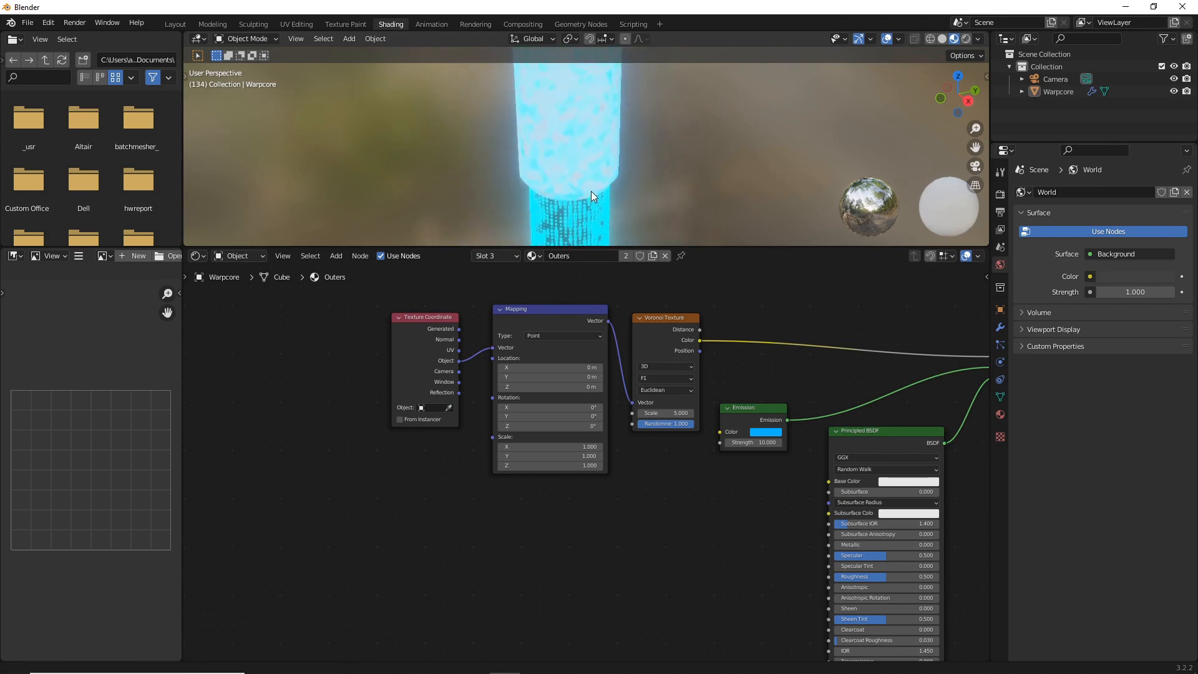
Set the Voronoi Texture's distance metric to Manhattan and its scale to 25
left_click(674, 389)
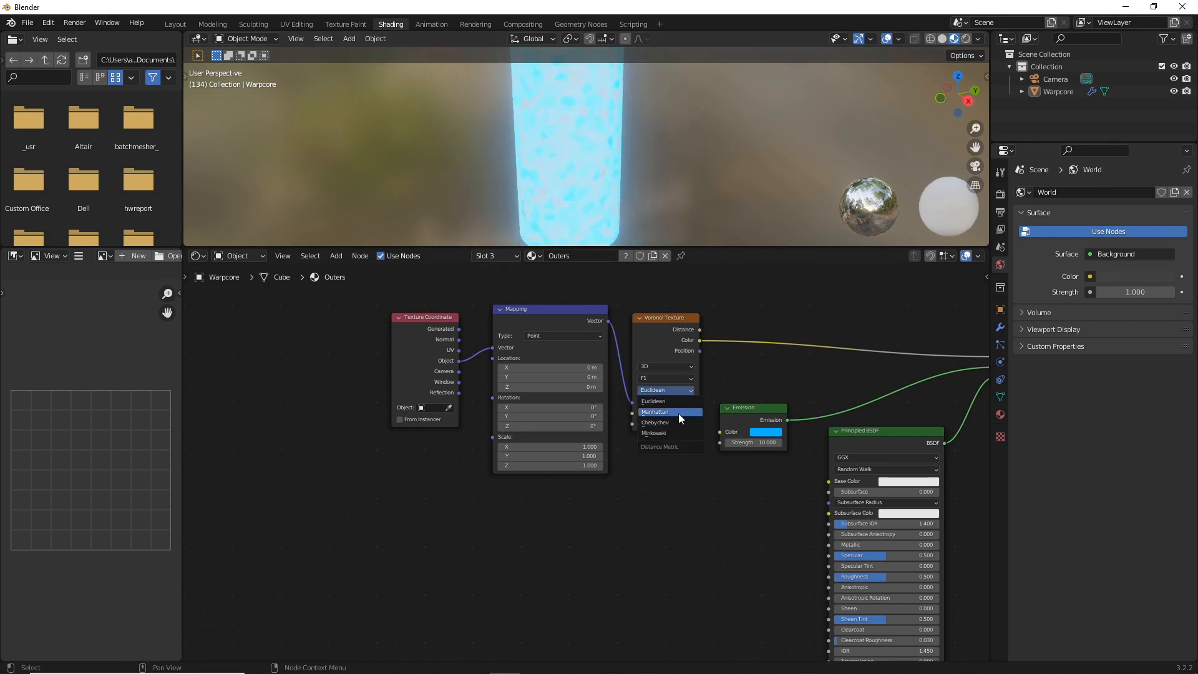
left_click(679, 413)
scroll(671, 486, "up", 3)
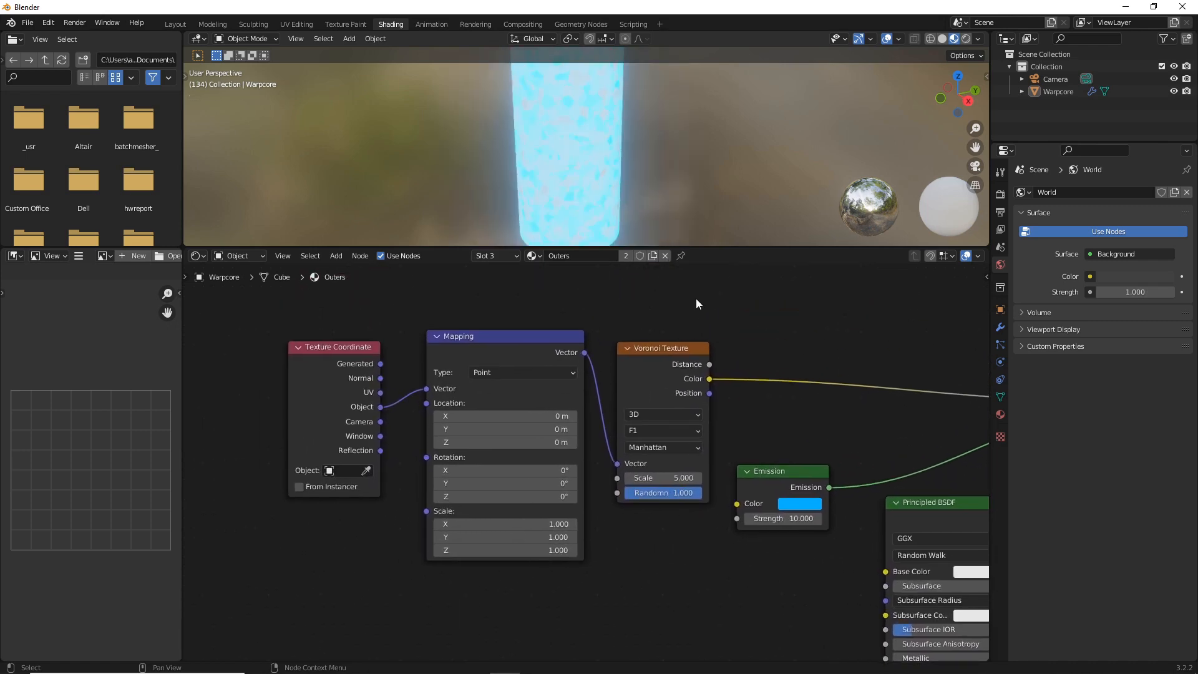
mouse_move(657, 478)
left_mouse_down()
mouse_move(692, 478)
mouse_move(658, 477)
left_mouse_up()
left_click(657, 477)
type("25")
key("Return")
Set the Mapping node's Z scale to 0 to stretch the pattern into vertical stripes
left_click(547, 549)
type("0")
key("Return")
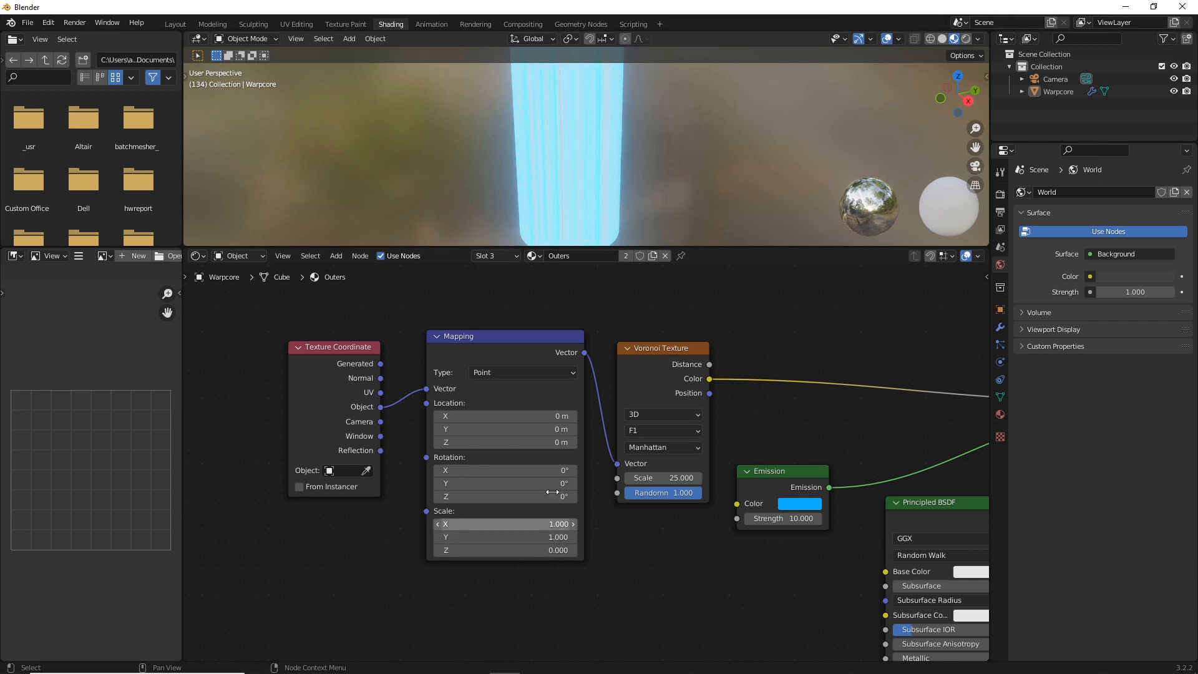
mouse_move(560, 162)
middle_mouse_down()
mouse_move(478, 151)
mouse_move(546, 163)
middle_mouse_up()
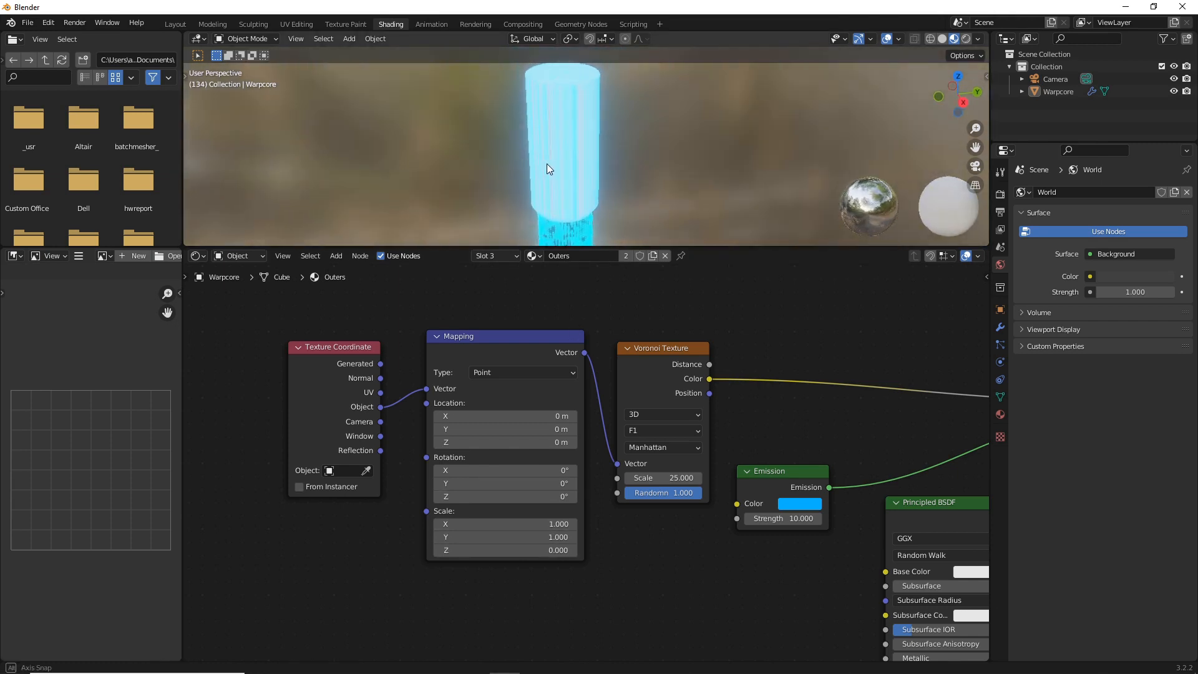
Insert a ColorRamp between the Voronoi Texture and the Mix Shader and move its white stop to about 0.191
key("shift+a")
left_click(742, 415)
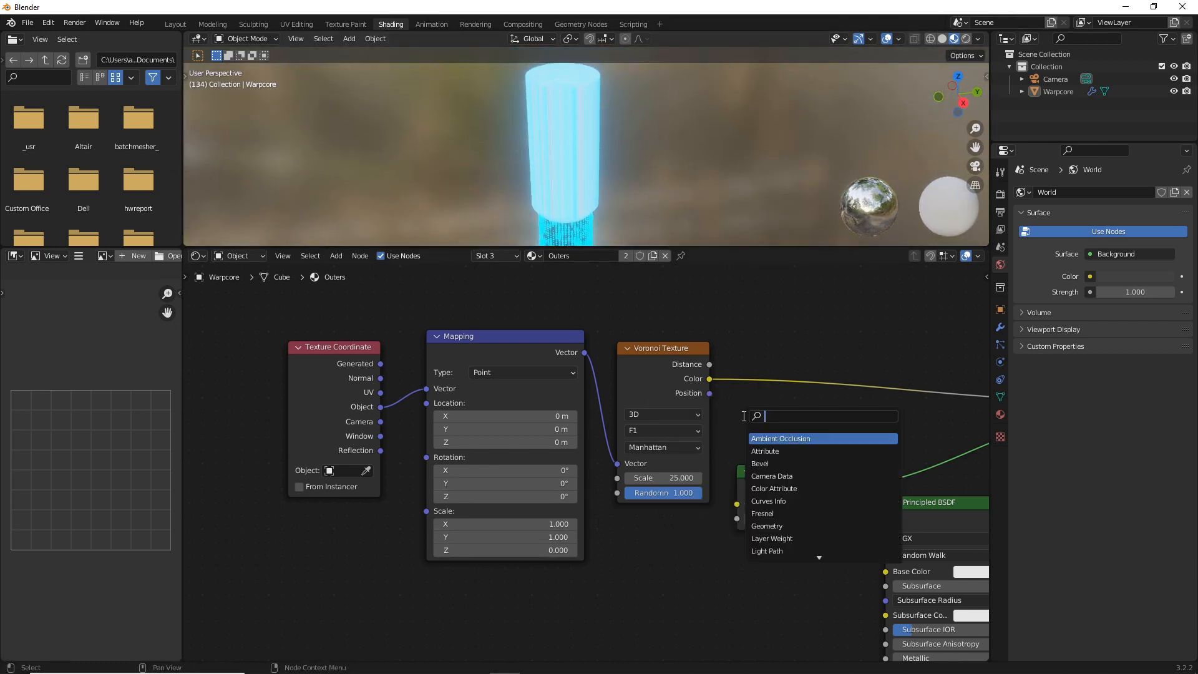
type("color")
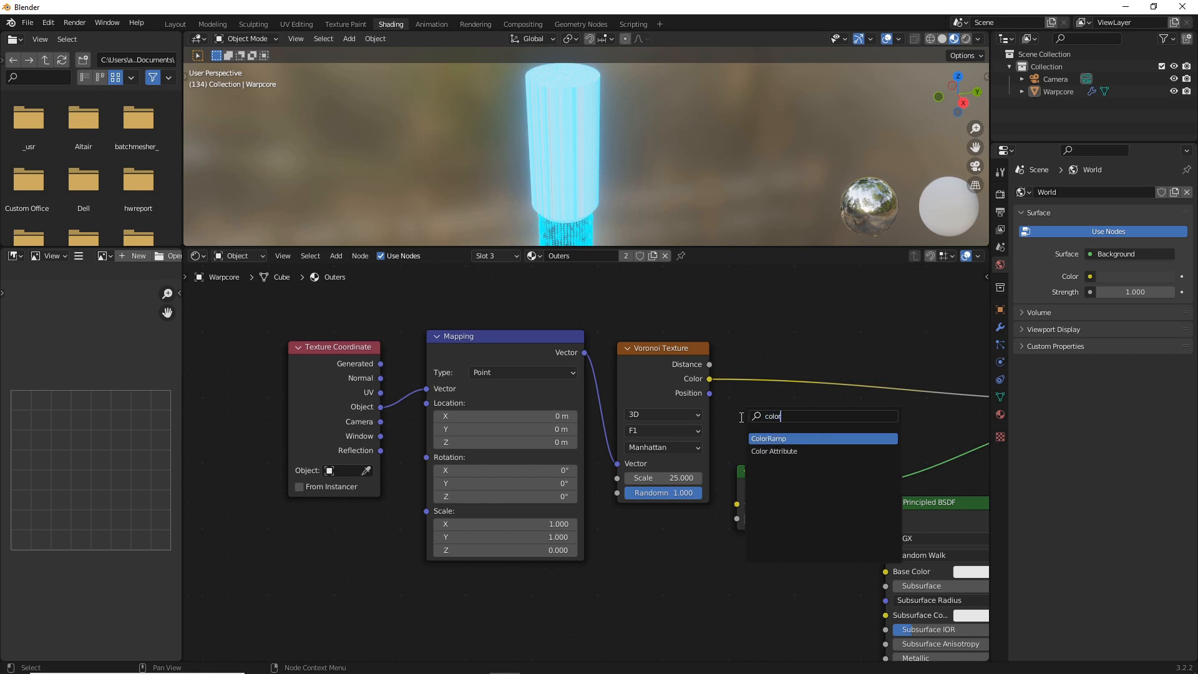
left_click(797, 437)
left_click(812, 338)
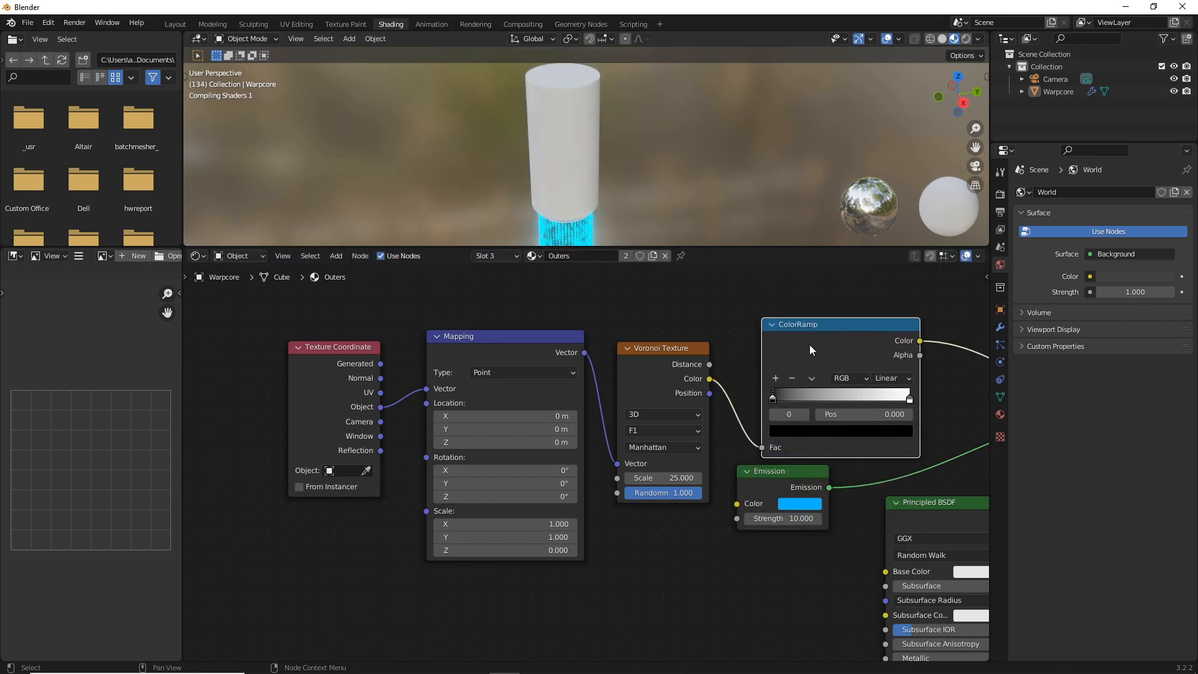
mouse_move(777, 398)
left_mouse_down()
mouse_move(805, 398)
mouse_move(772, 403)
left_mouse_up()
left_click_drag(908, 400, 791, 395)
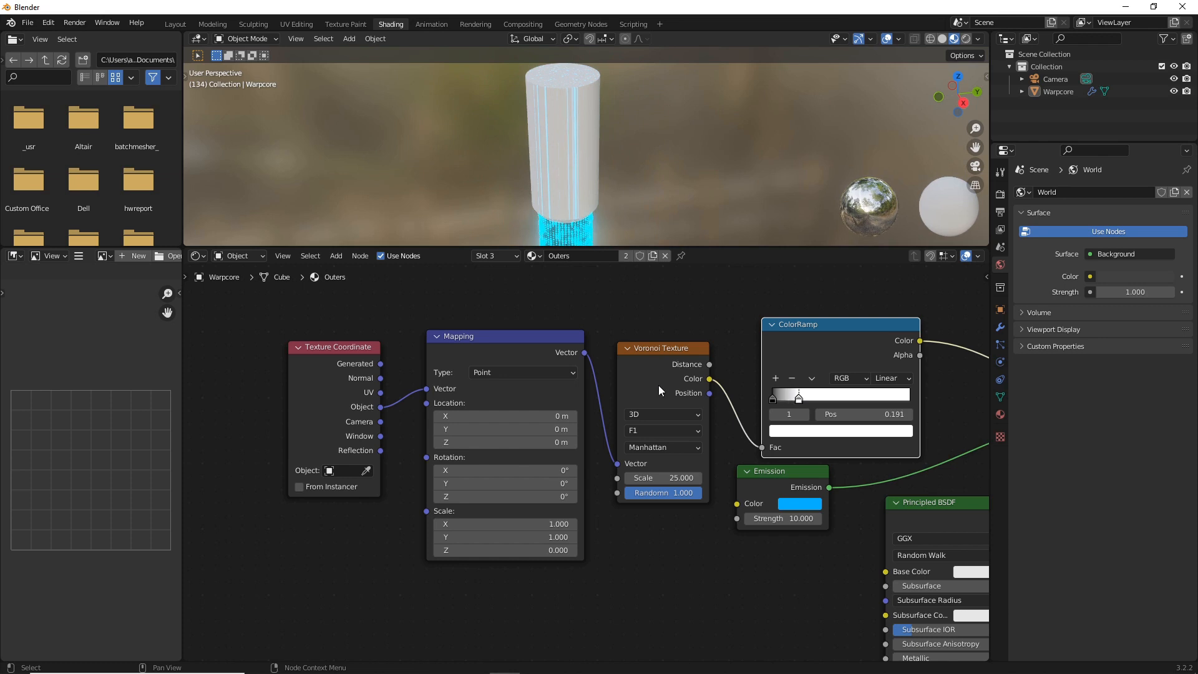
Switch the Voronoi Texture to 4D and move the ColorRamp's white stop to about 0.177
left_click(660, 407)
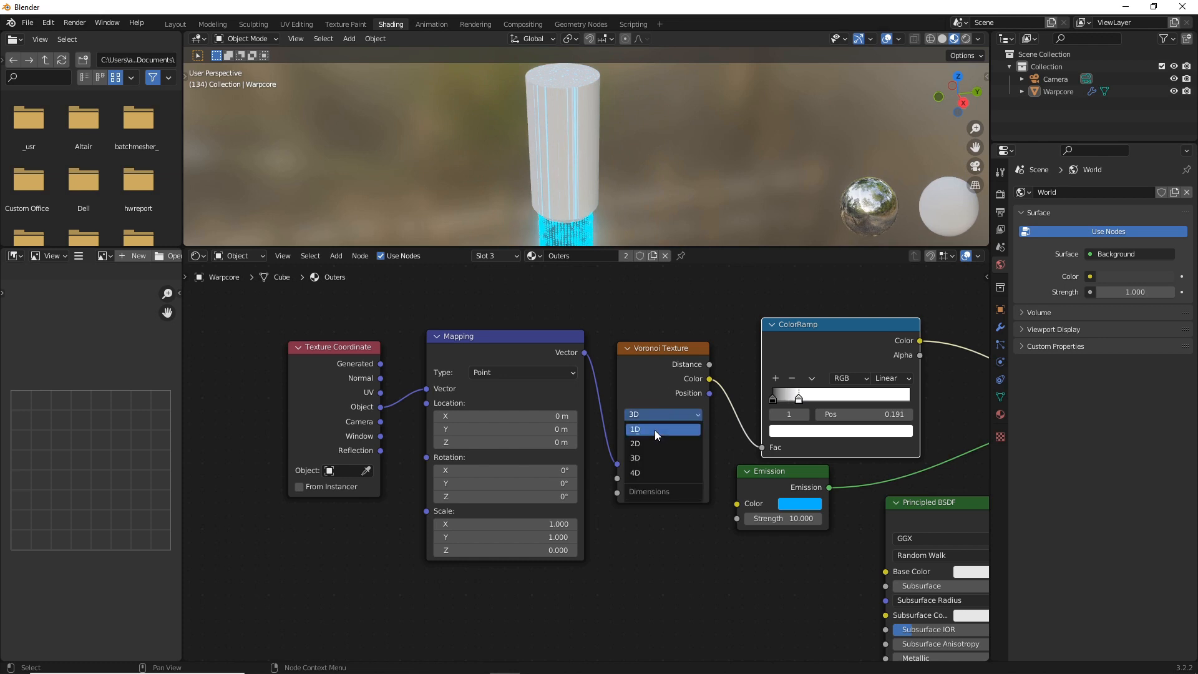
left_click(682, 467)
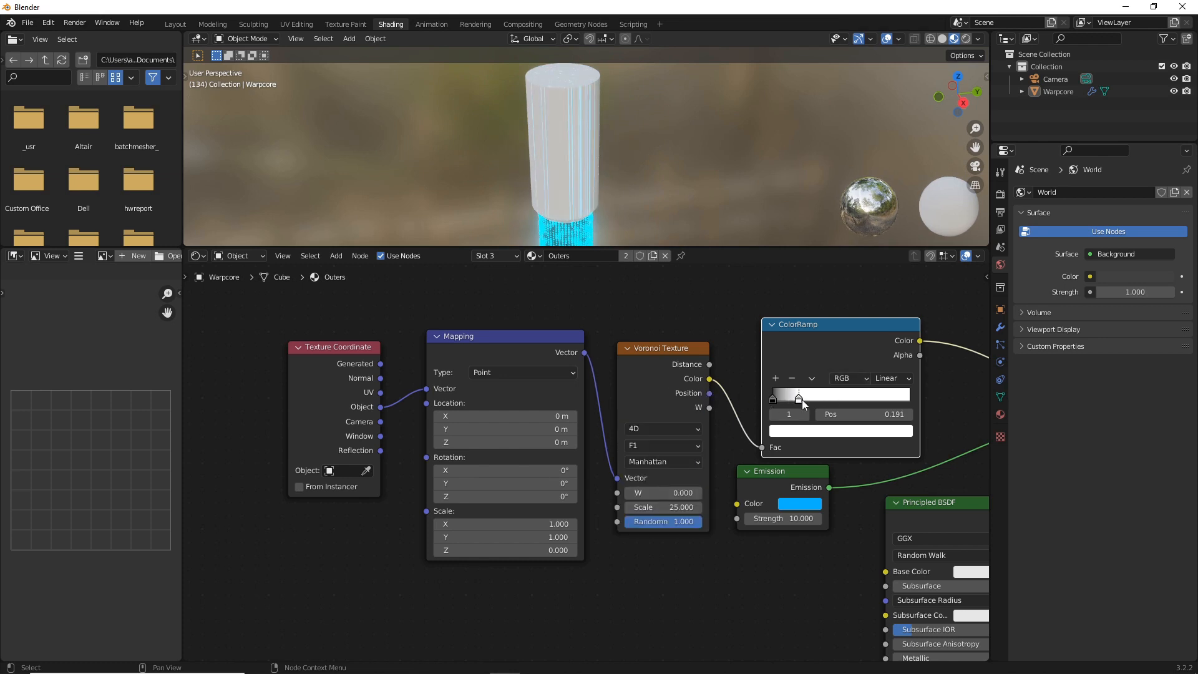
left_click_drag(795, 401, 794, 401)
Darken the Principled BSDF's base color to nearly black
scroll(824, 552, "down", 3)
middle_click_drag(779, 536, 664, 469)
scroll(664, 470, "up", 1)
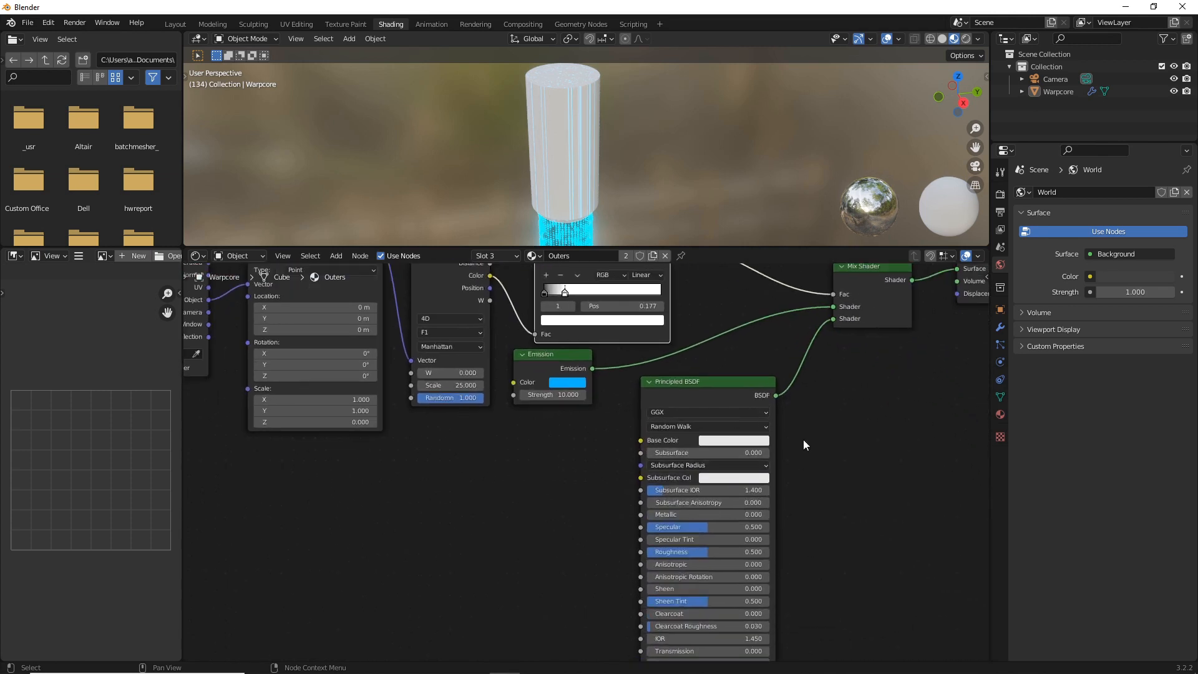
left_click(762, 441)
left_click_drag(796, 301, 796, 344)
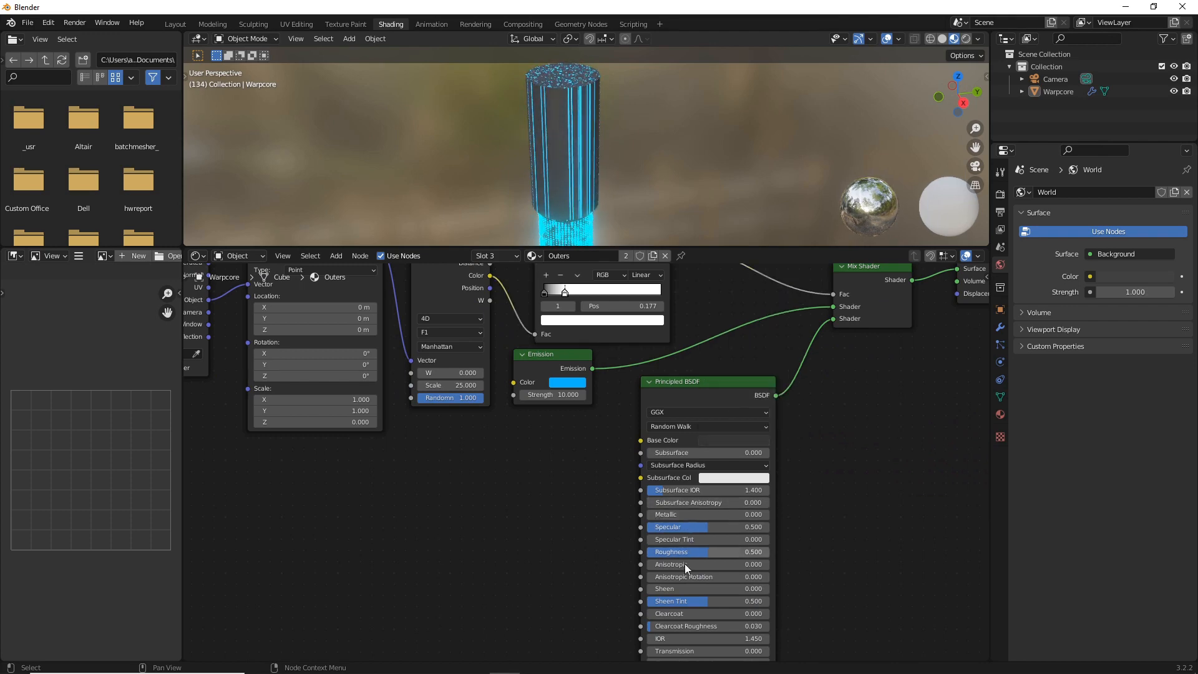
Set the Principled BSDF's roughness to about 0.341 and its metallic value to about 0.195
left_click_drag(691, 552, 680, 514)
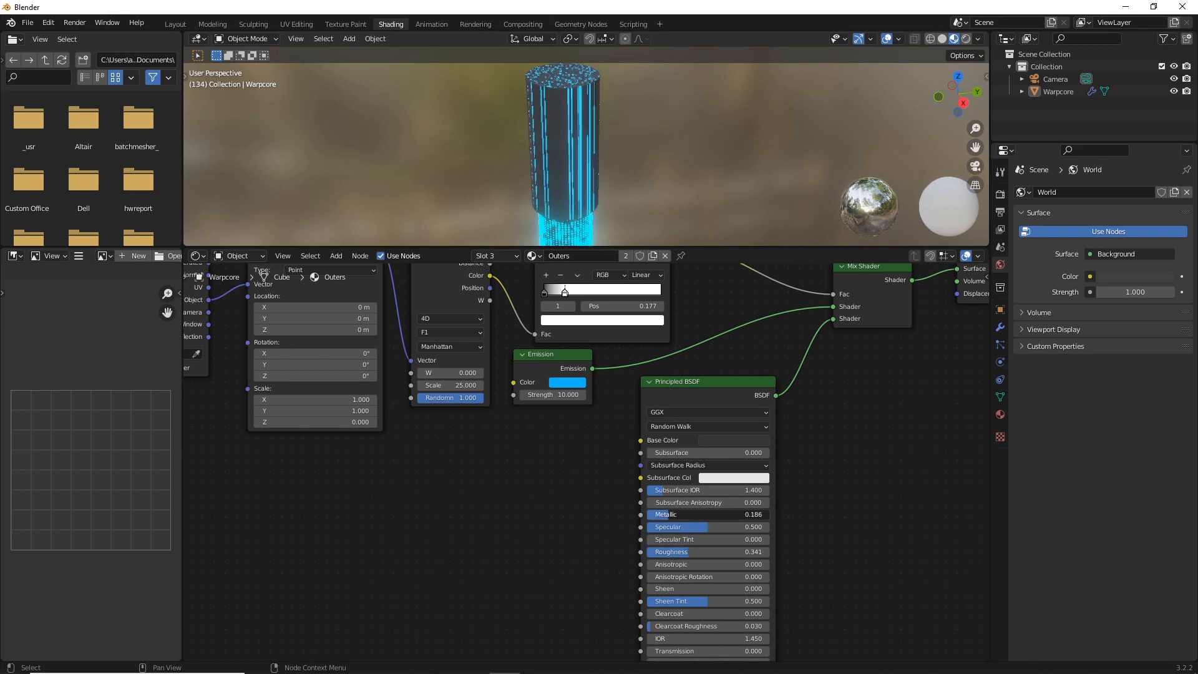
scroll(867, 522, "down", 2)
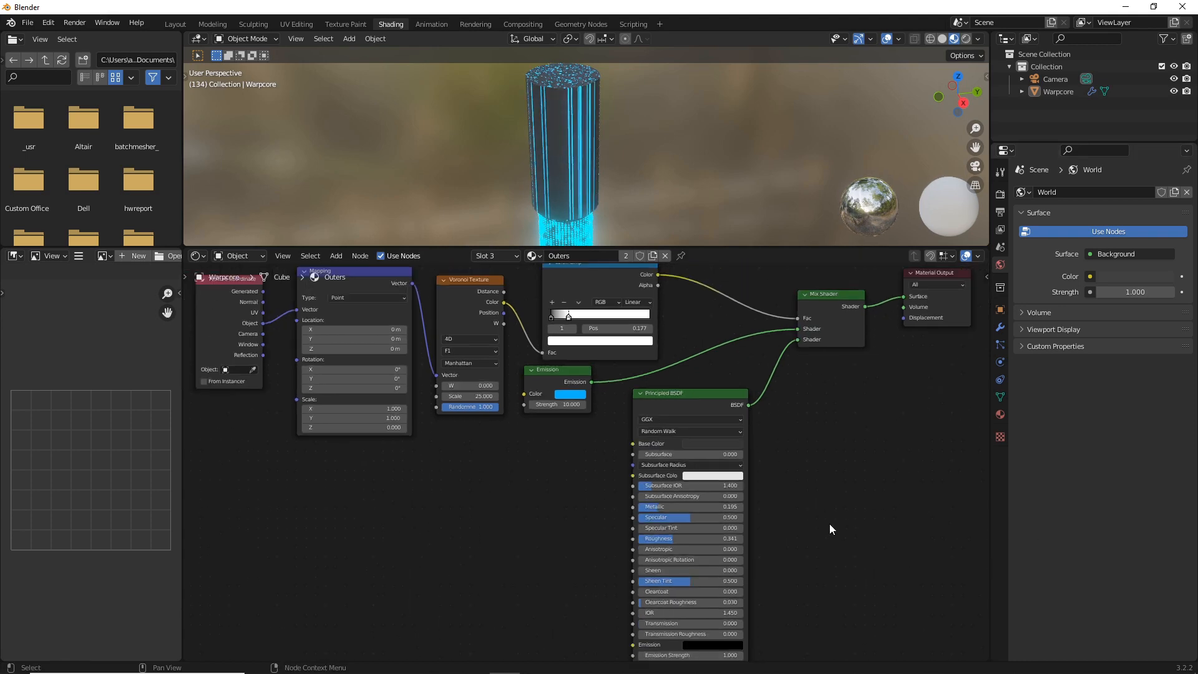
middle_click_drag(819, 495, 810, 409)
scroll(804, 449, "up", 1)
scroll(804, 449, "up", 1)
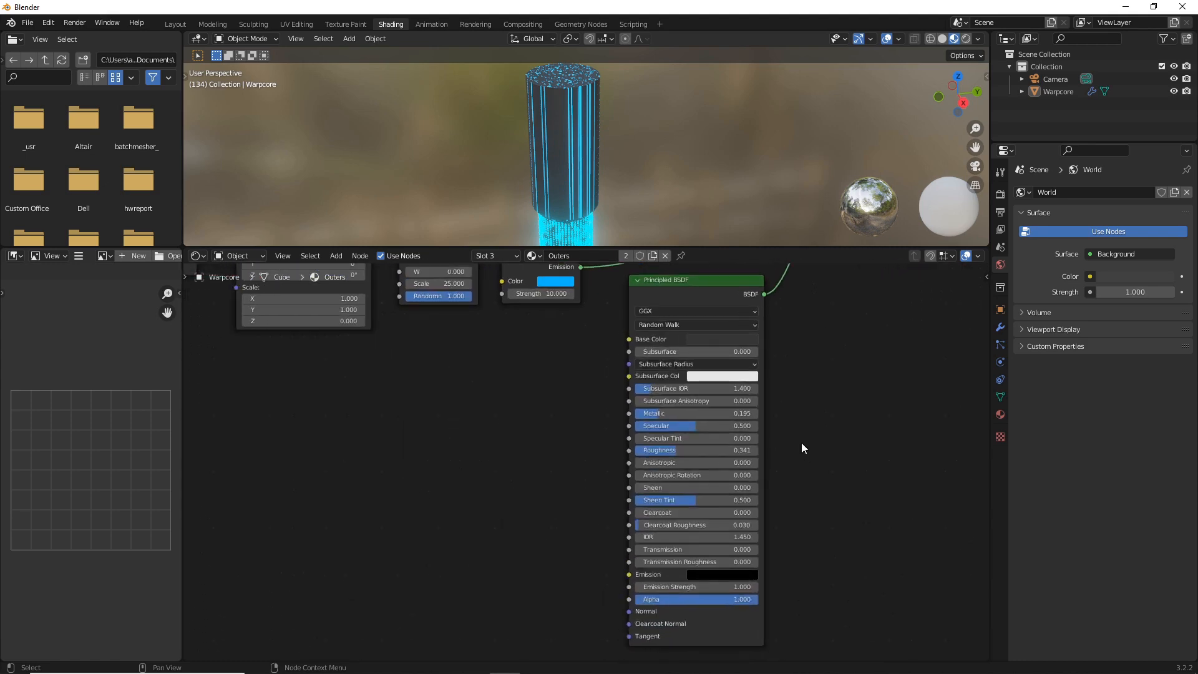
Insert an Add Shader between the Mix Shader and Material Output, and move the Principled BSDF's link from the Mix Shader to its second input
middle_click_drag(813, 361, 659, 504)
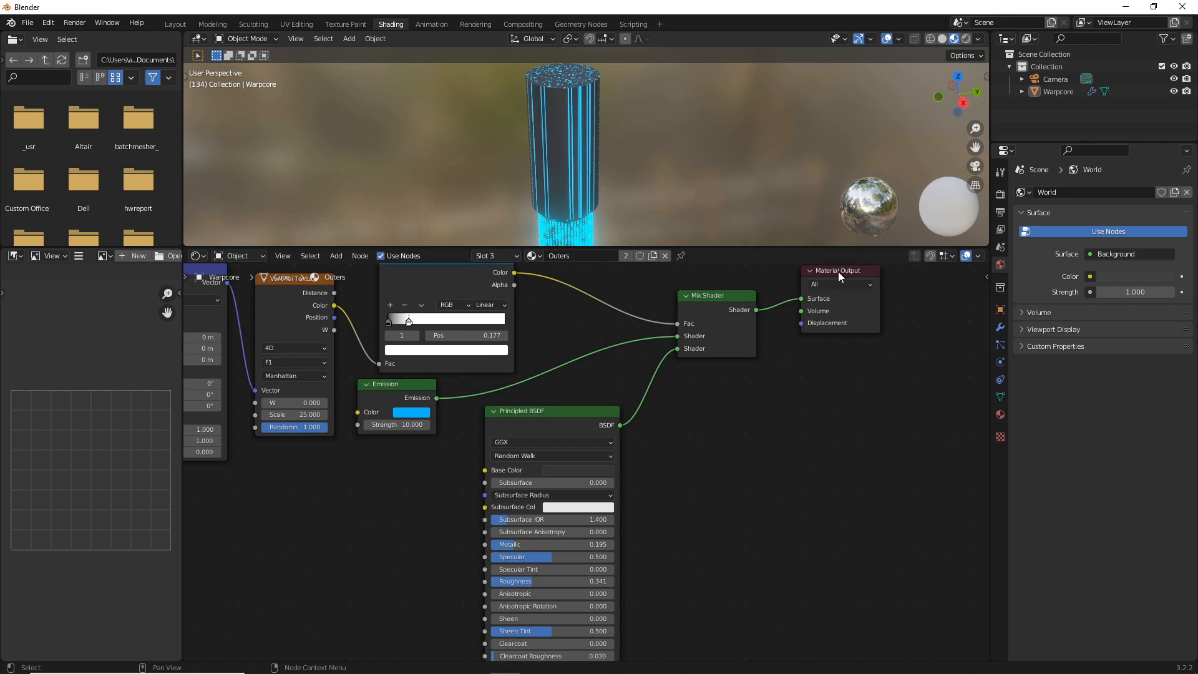
left_click_drag(837, 272, 888, 304)
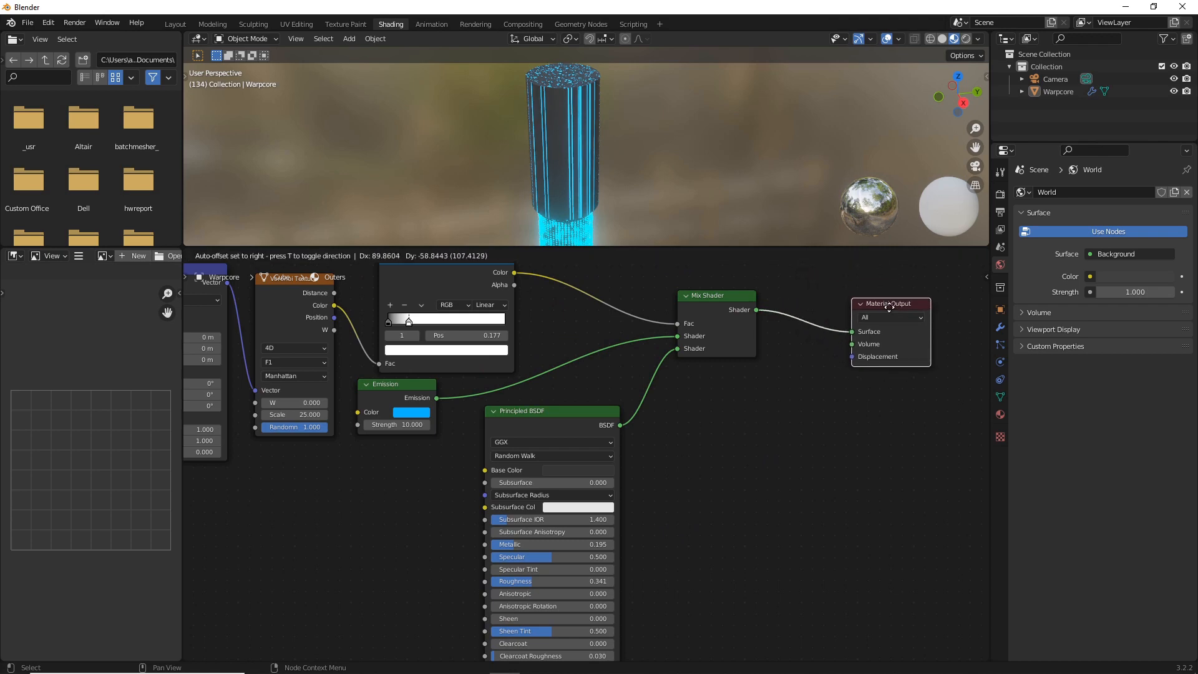
key("shift+a")
left_click(733, 478)
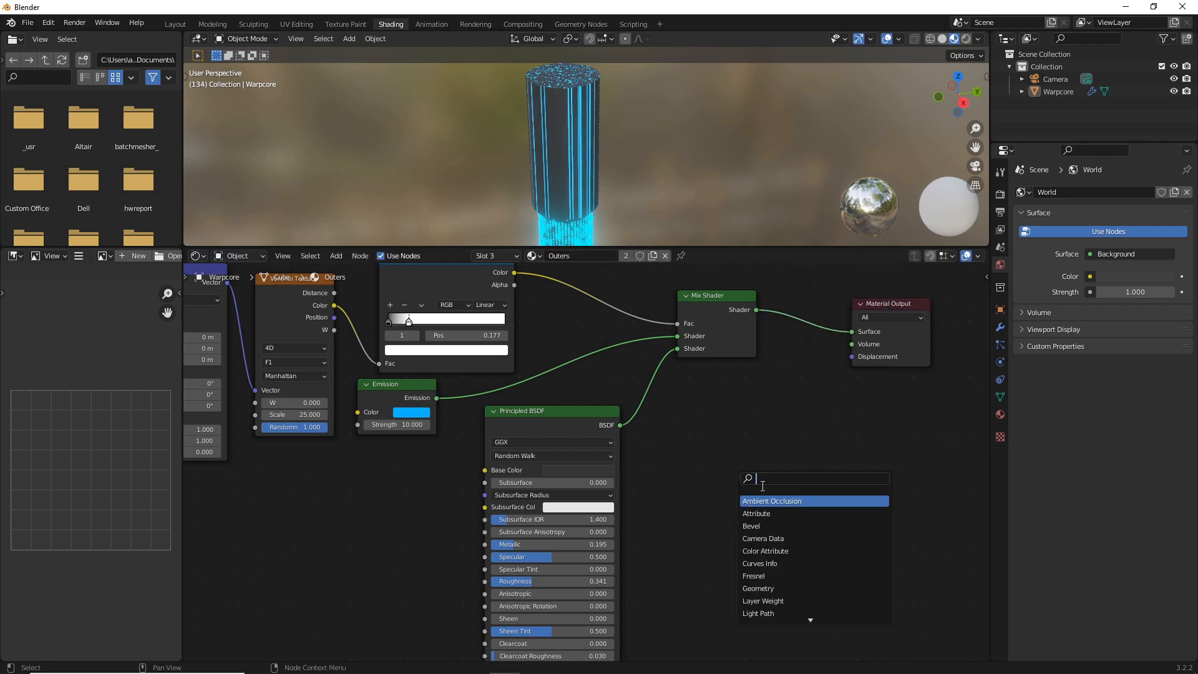
type("add")
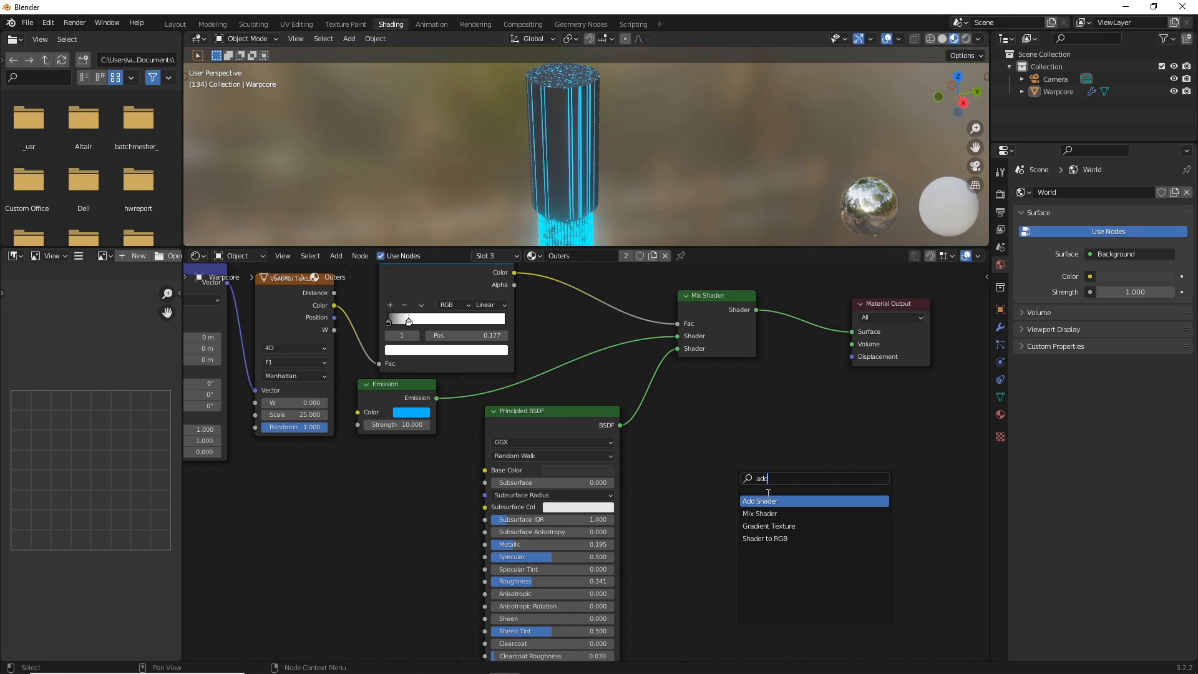
left_click(763, 501)
left_click(804, 314)
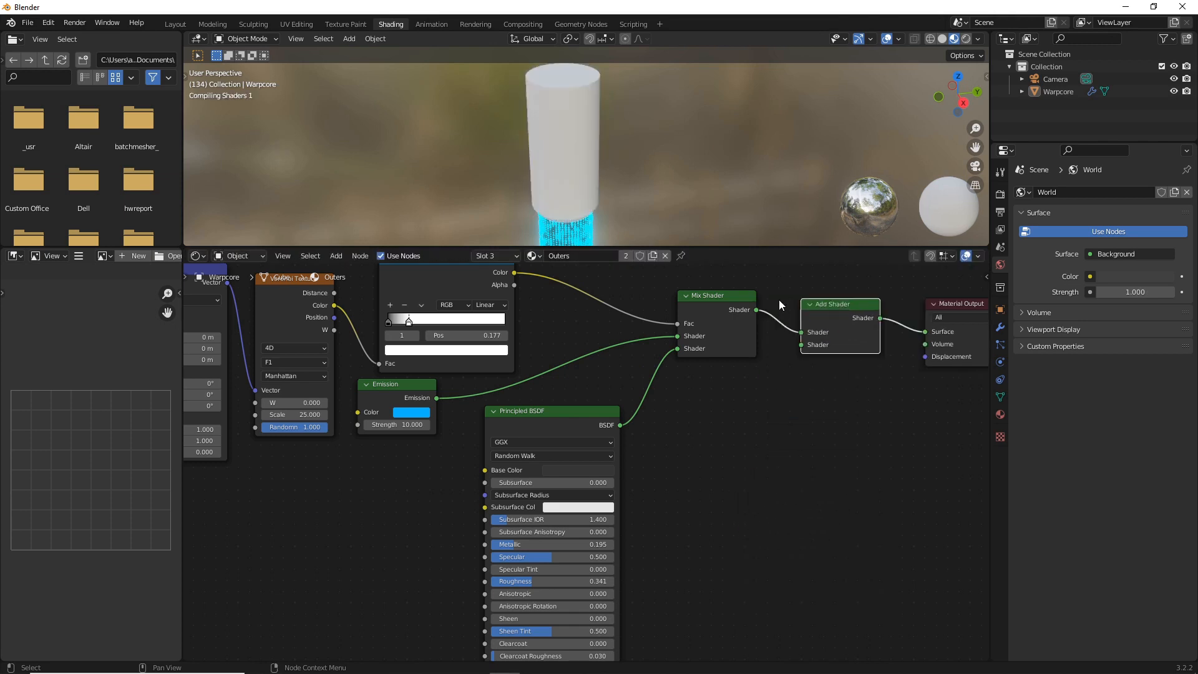
left_click(705, 297)
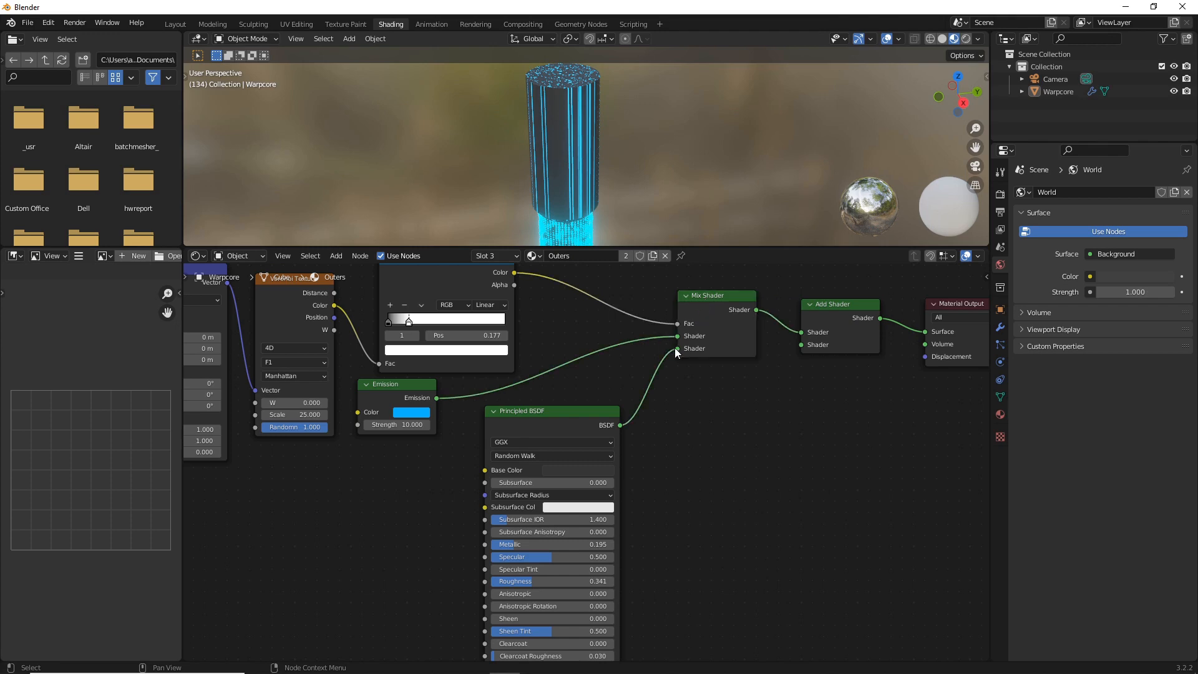
left_click_drag(675, 347, 803, 346)
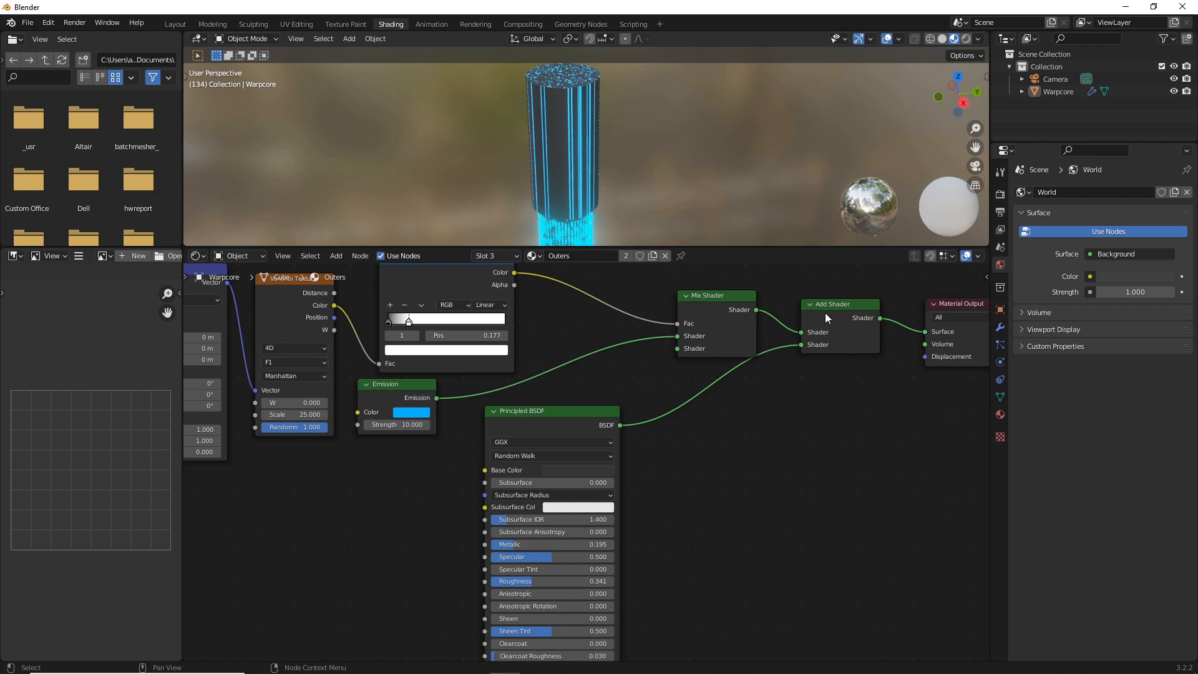
Fine-tune the brightness of the Principled BSDF's dark base color
middle_click_drag(611, 461, 675, 401)
scroll(724, 394, "up", 1)
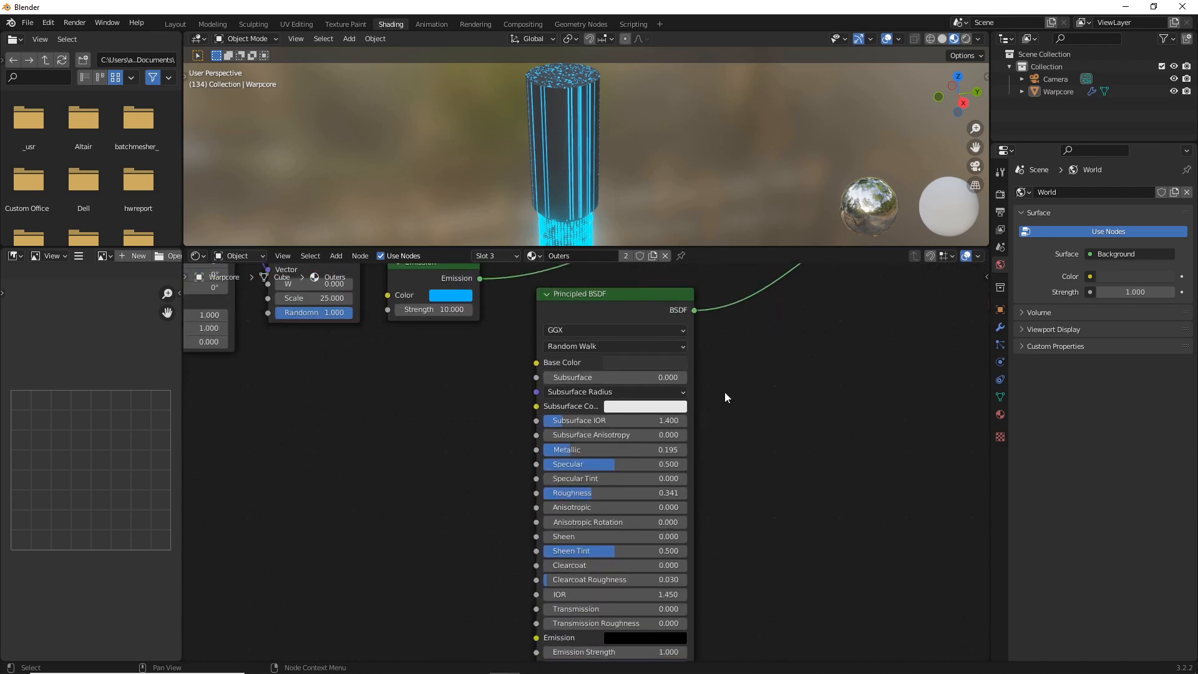
left_click(659, 361)
left_click_drag(720, 242, 717, 255)
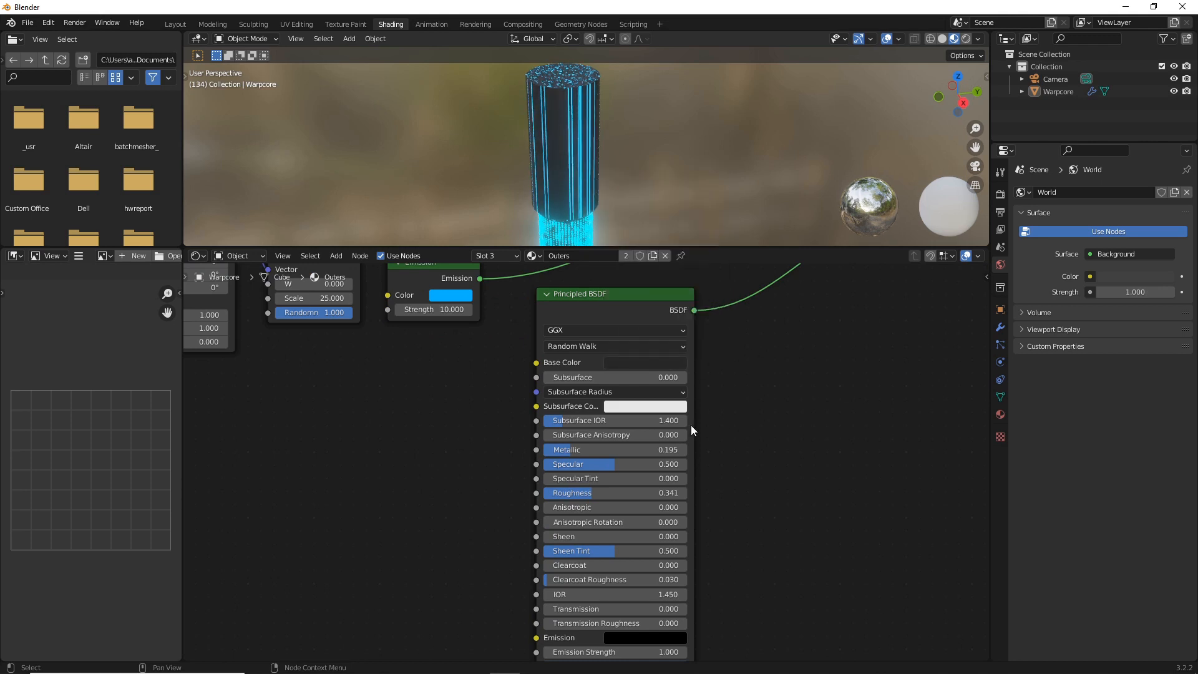
Add a Bump node and connect its Normal output to the Principled BSDF's Normal input
middle_click_drag(393, 454, 492, 364)
key("shift+a")
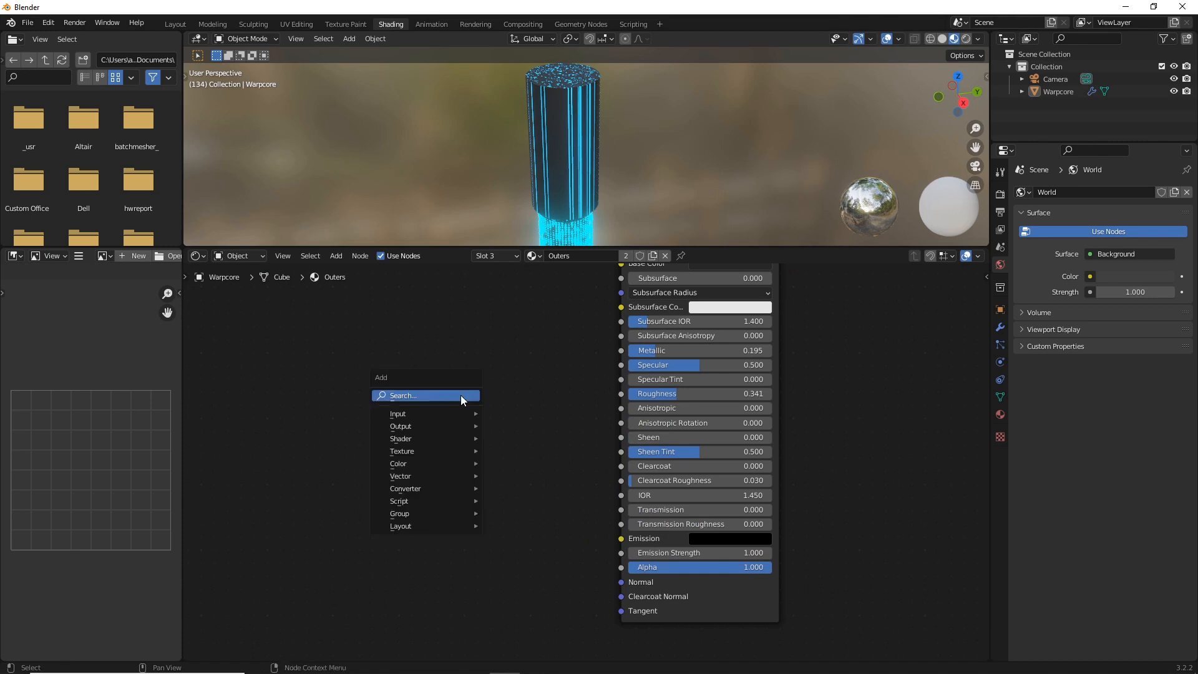
left_click(460, 395)
type("bump")
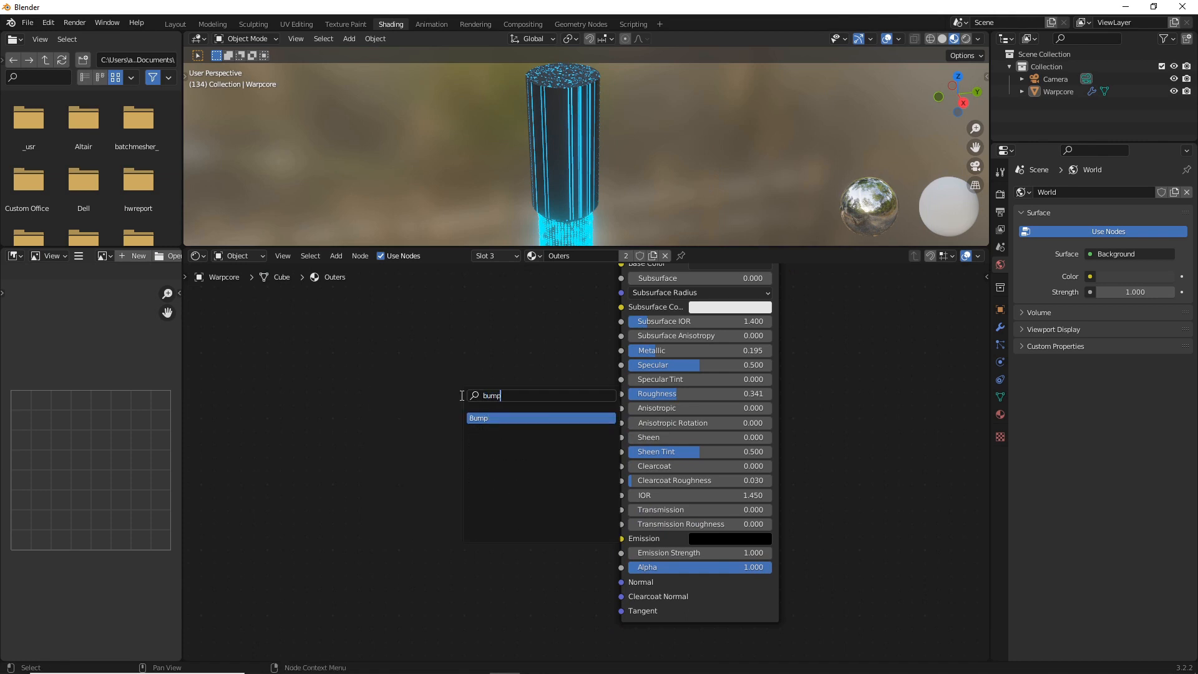
left_click(502, 418)
left_click(511, 576)
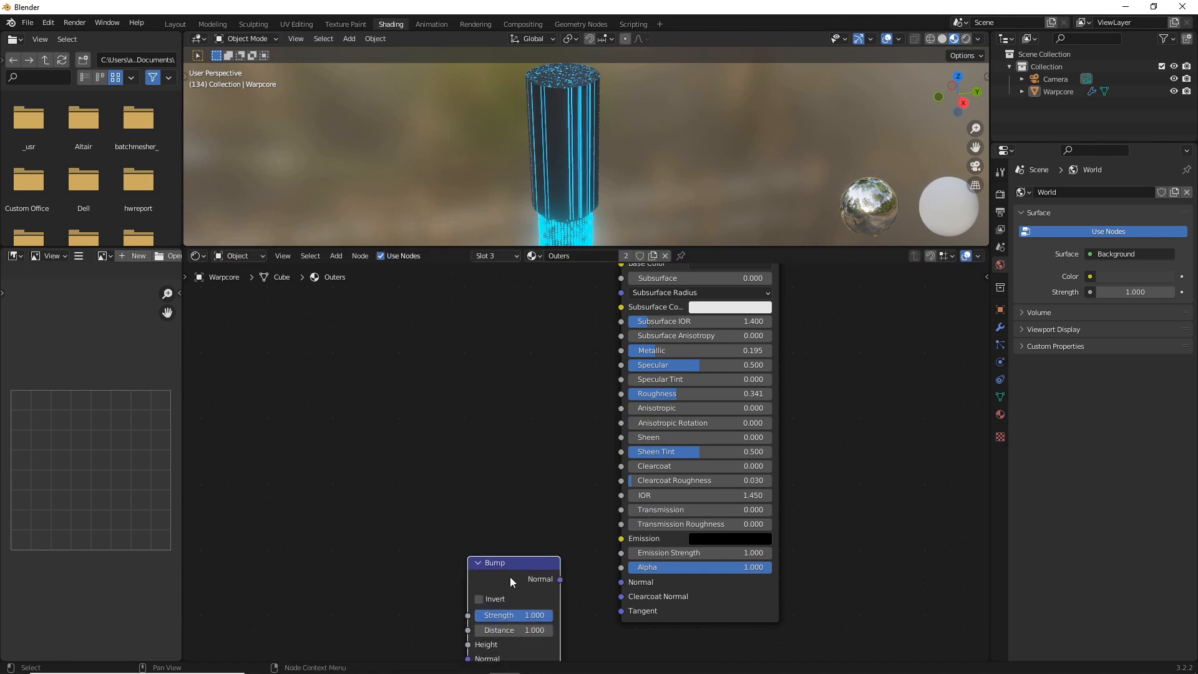
left_click_drag(560, 579, 624, 586)
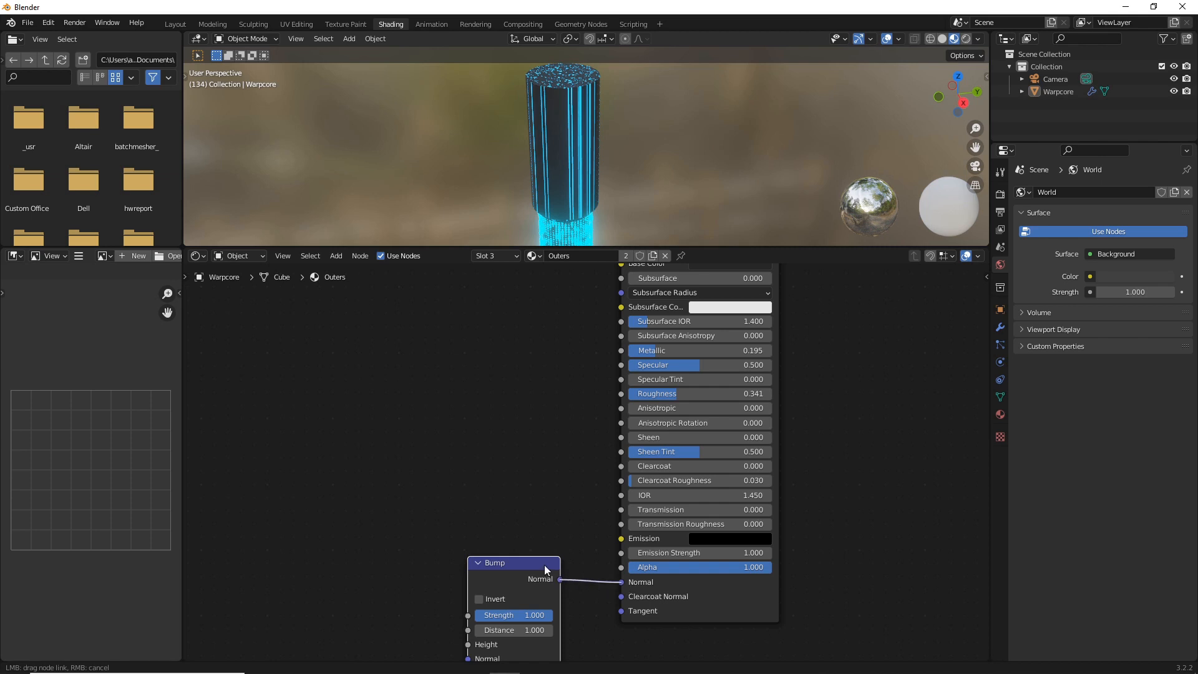
left_click_drag(544, 564, 504, 507)
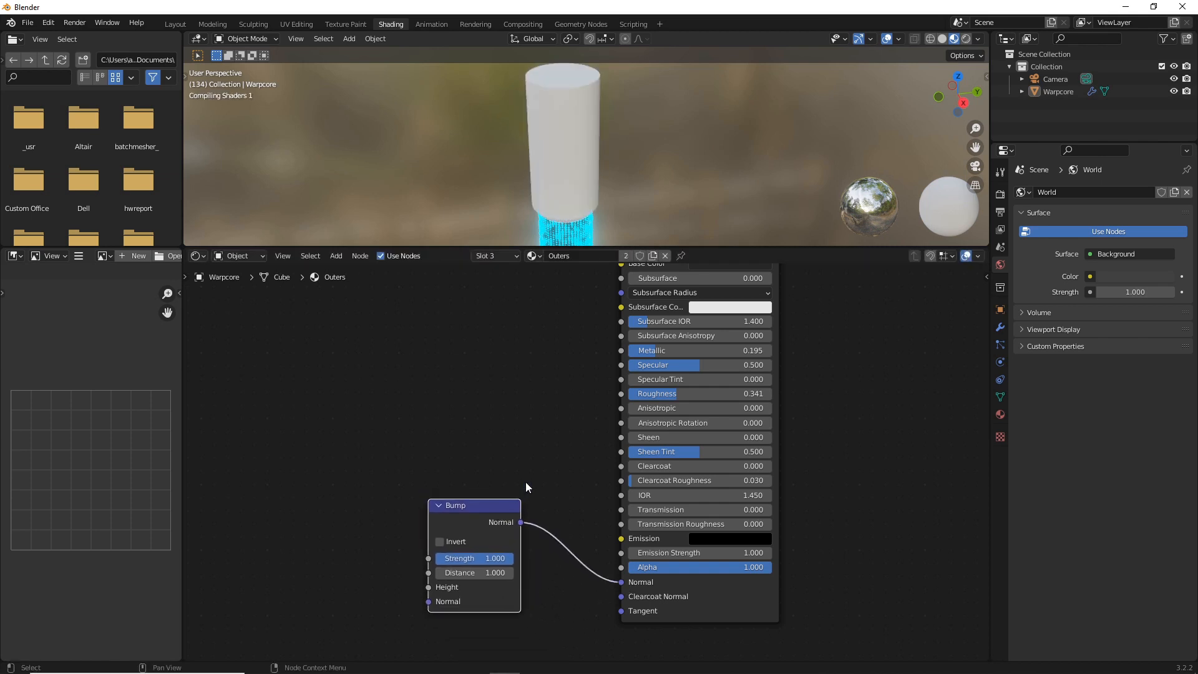
Add a Noise Texture beside the Bump node and connect its Color output to the Bump's Height
key("shift+a")
left_click(437, 410)
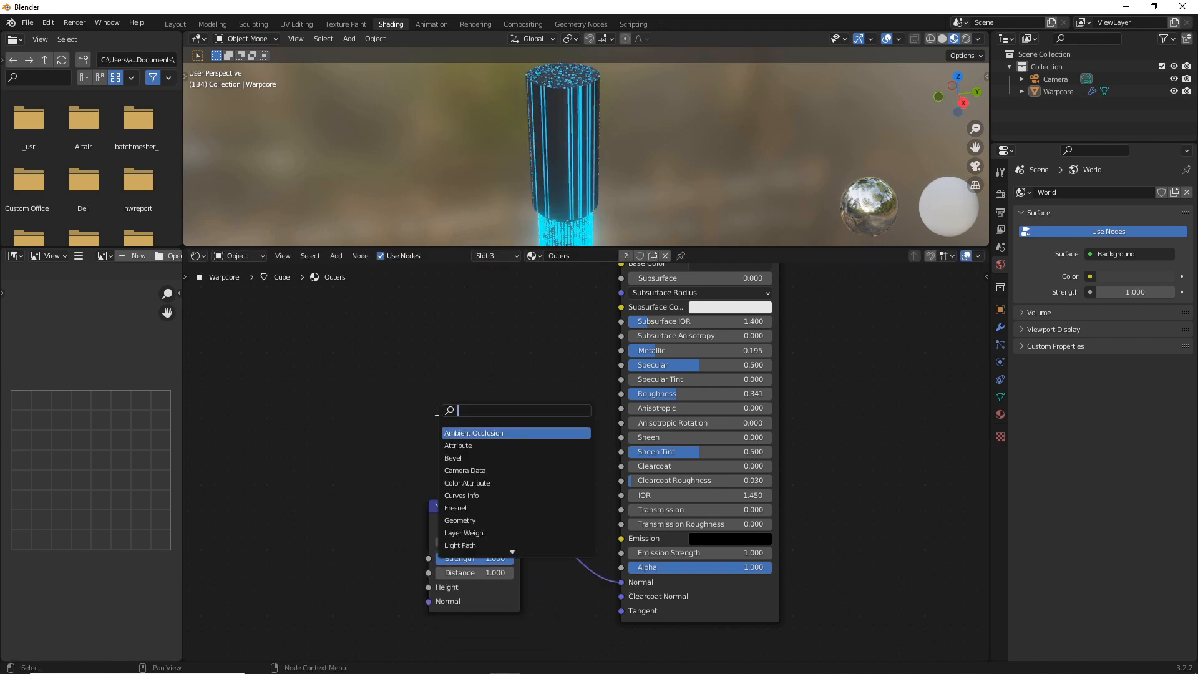
type("noise")
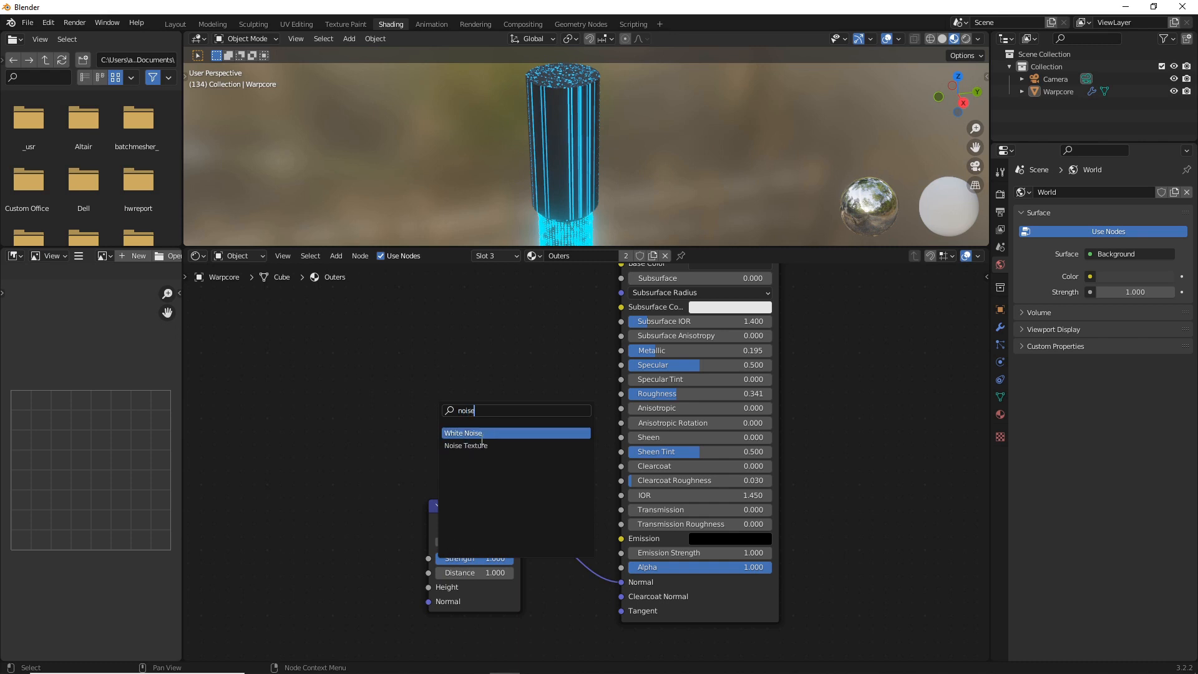
key("Down")
key("Return")
left_click(335, 544)
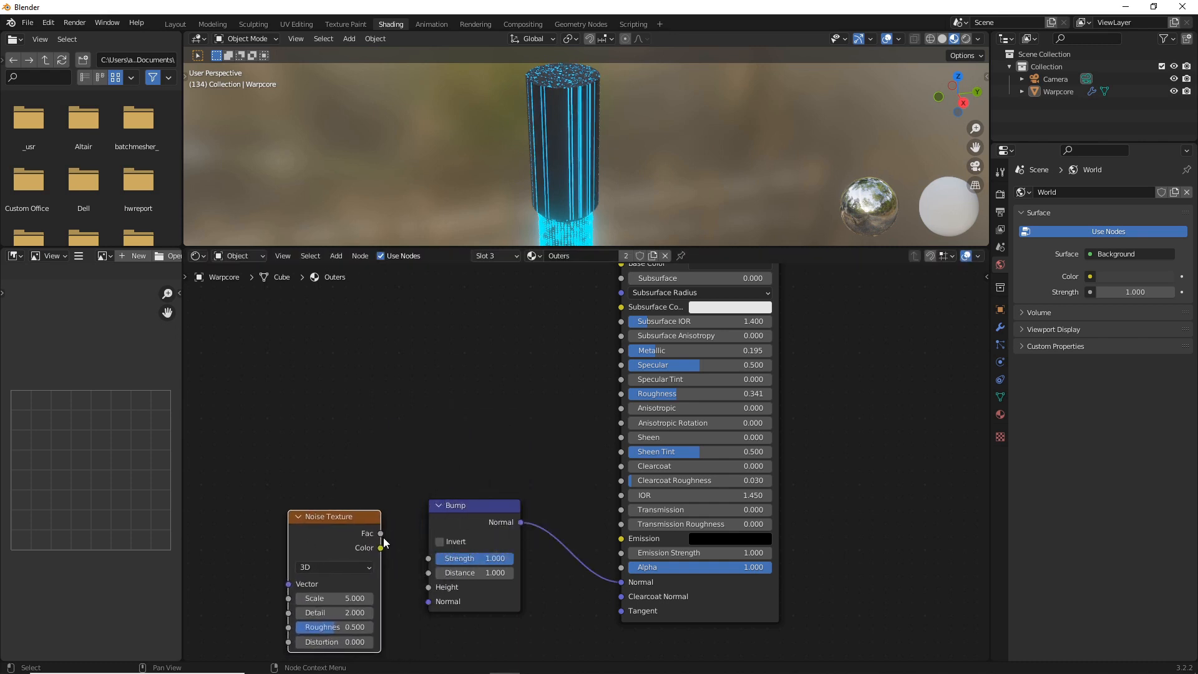
left_click_drag(380, 549, 422, 580)
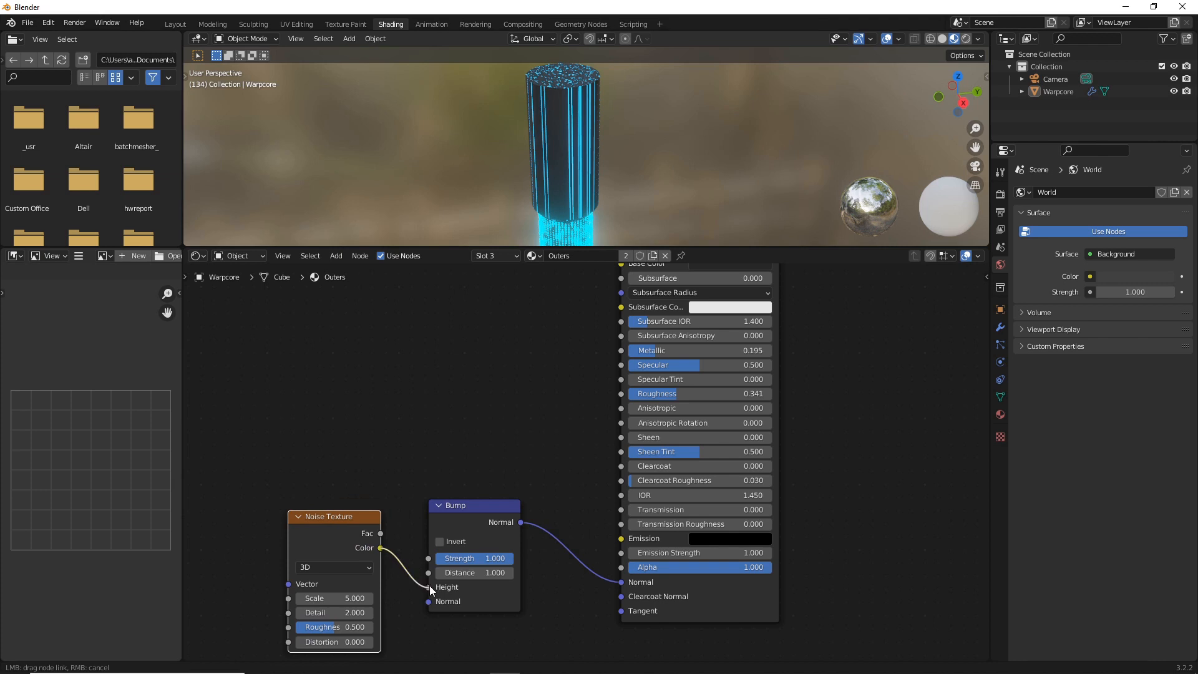
Give the Noise Texture its own Texture Coordinate and Mapping nodes, driven by Object coordinates
middle_click_drag(495, 393, 659, 329)
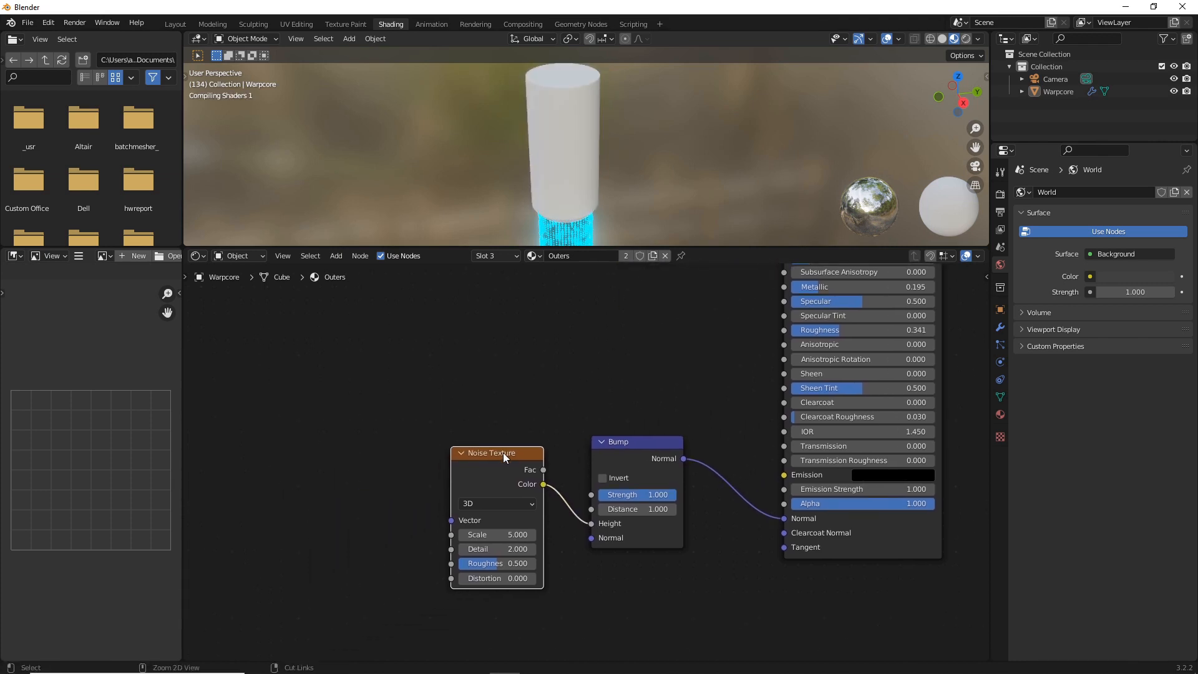
key("ctrl+t")
middle_click_drag(448, 403, 299, 434)
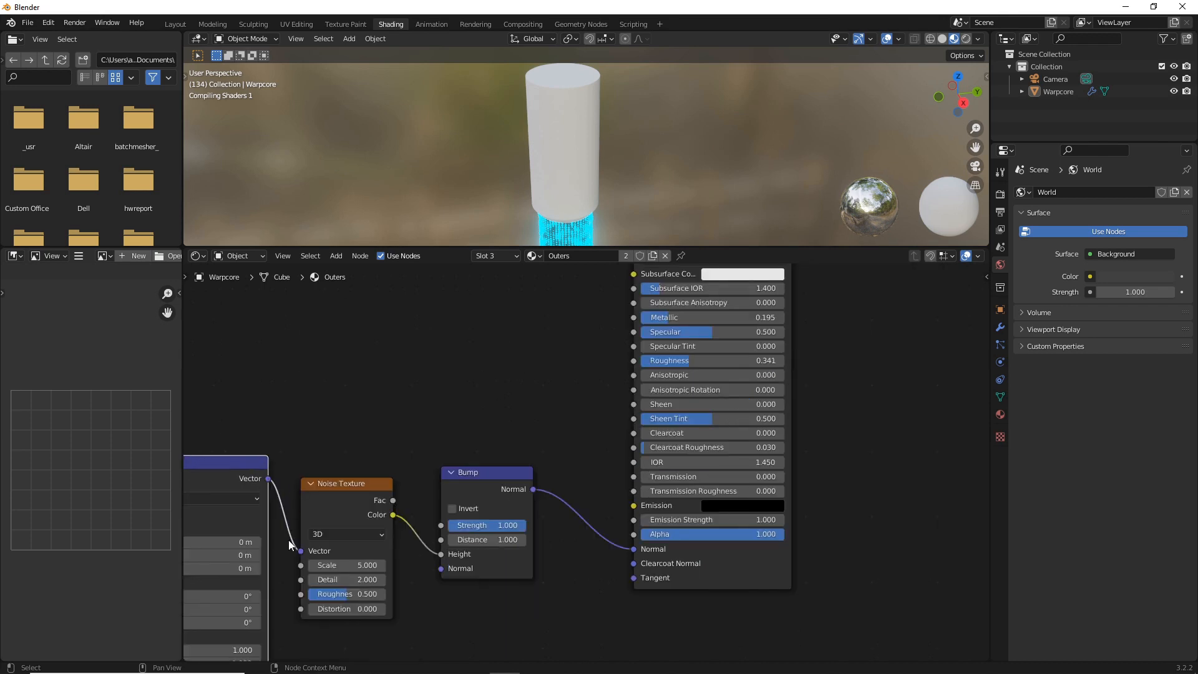
middle_click_drag(288, 540, 581, 381)
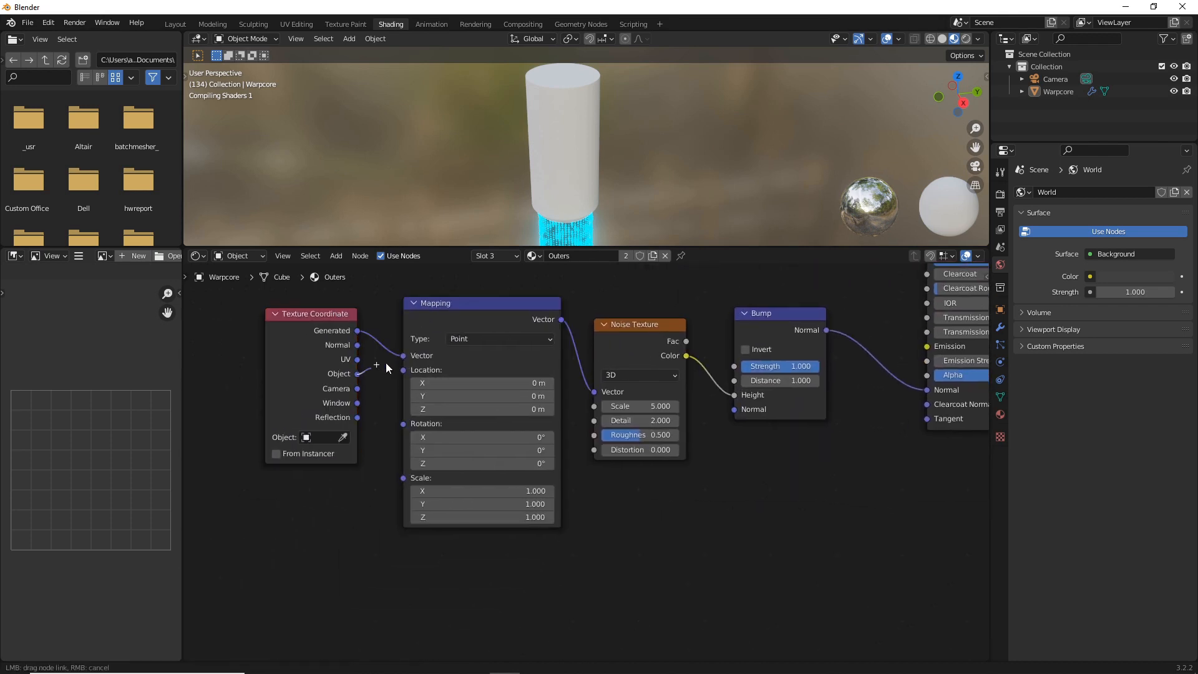
left_click_drag(357, 373, 408, 354)
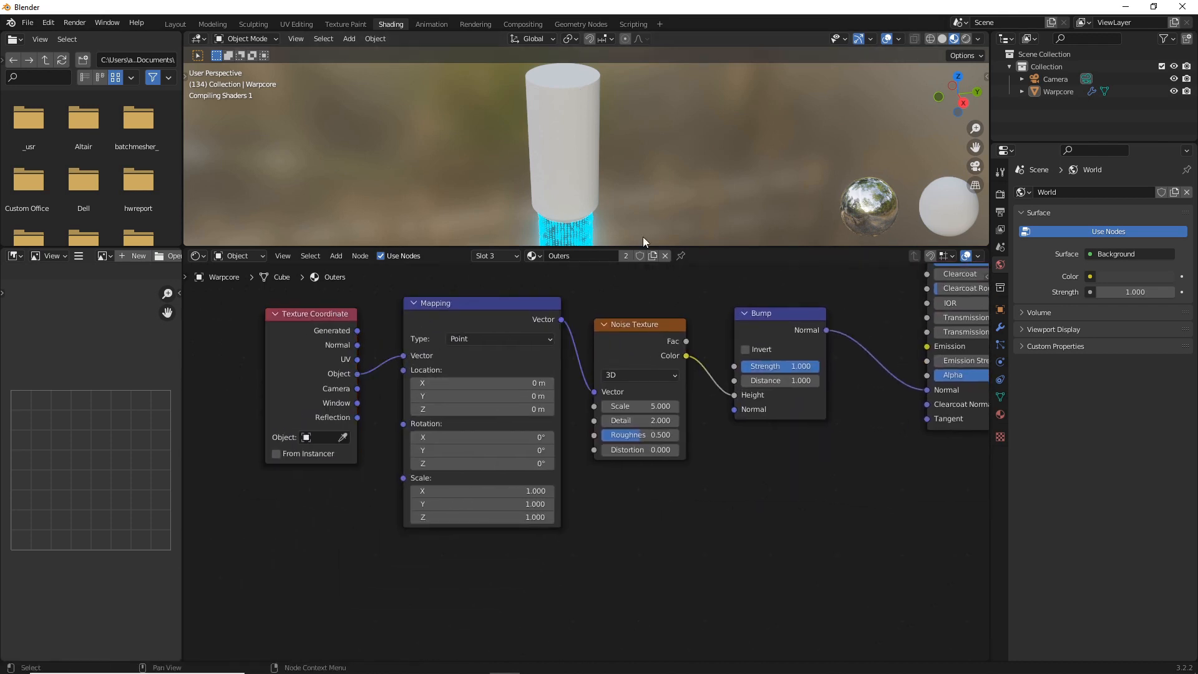
Set the Noise Texture's scale to 0.8
middle_click_drag(636, 271, 436, 273)
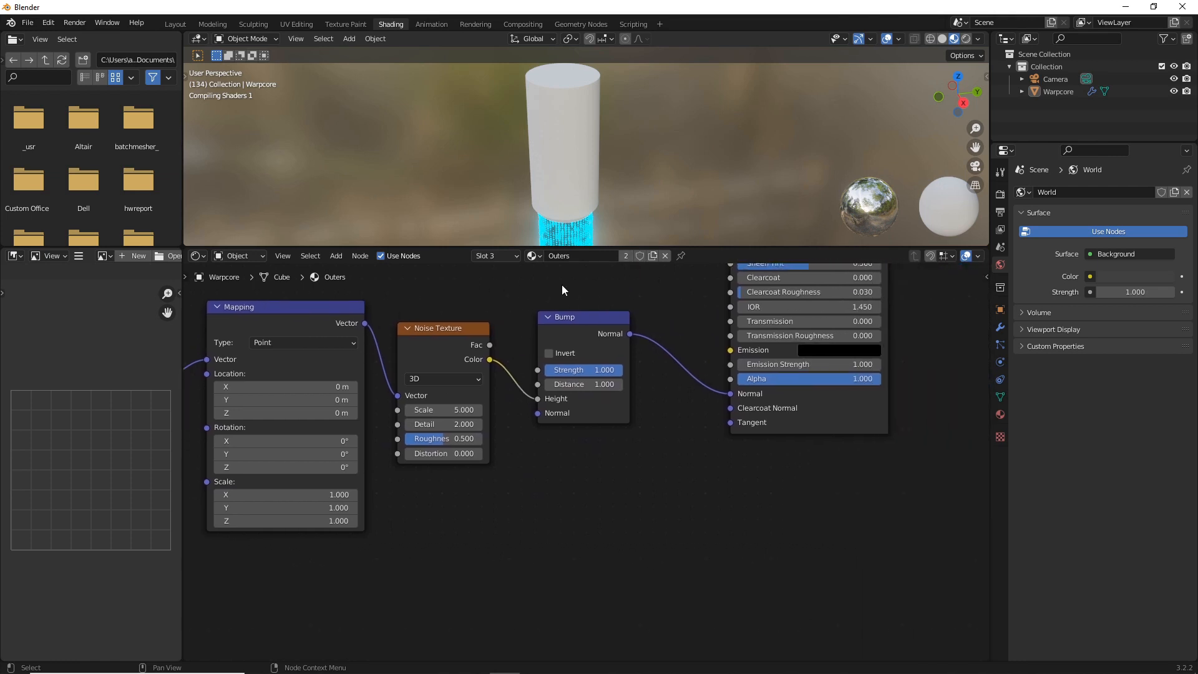
middle_click_drag(635, 362, 606, 552)
middle_click_drag(605, 175, 581, 186)
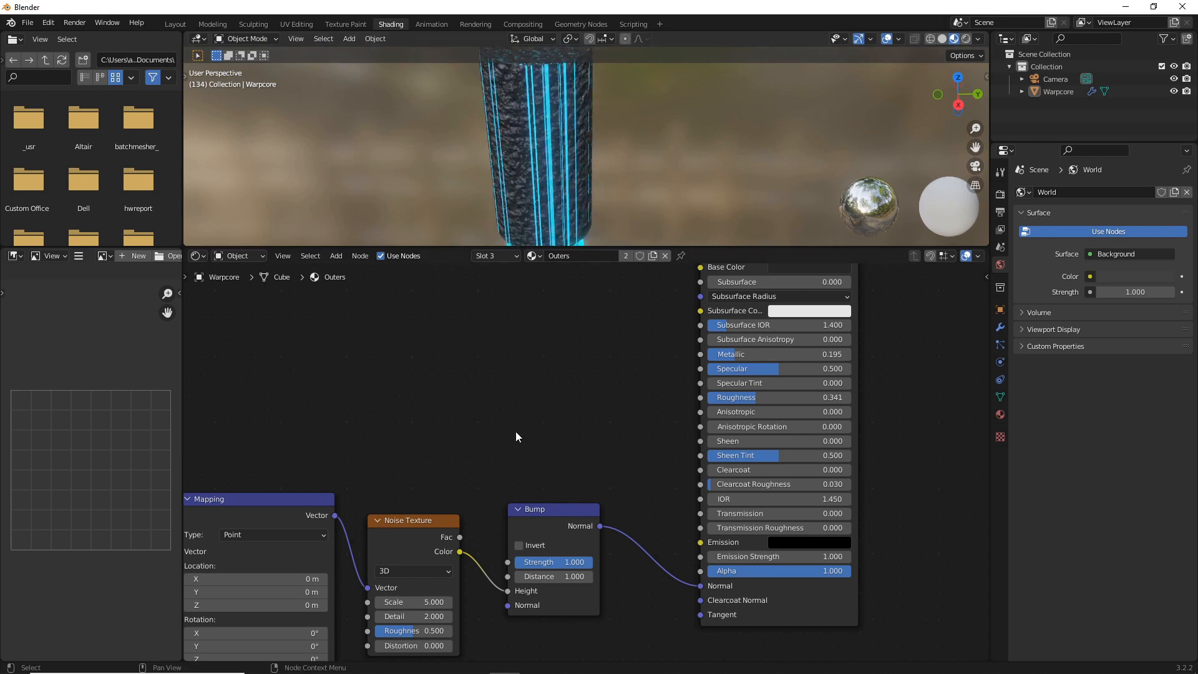
middle_click_drag(458, 392, 600, 410)
left_click_drag(522, 543, 488, 543)
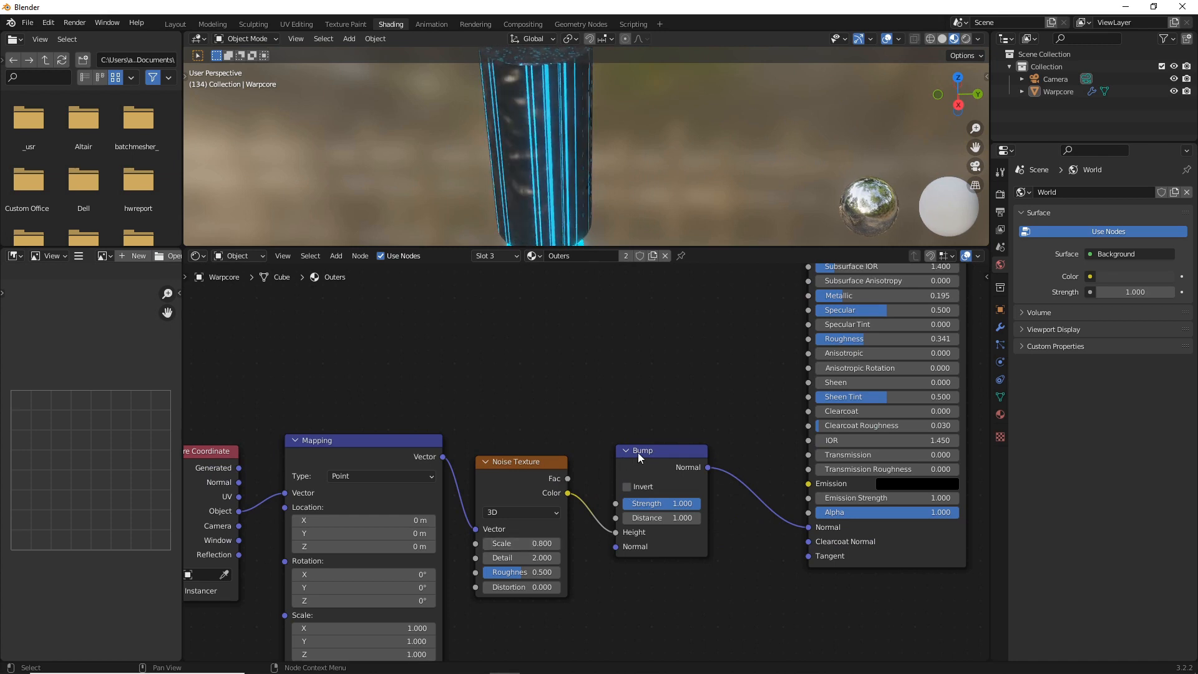
Insert a ColorRamp between the Noise Texture's Color output and the Bump node's Height input
left_click_drag(641, 451, 688, 514)
key("shift+a")
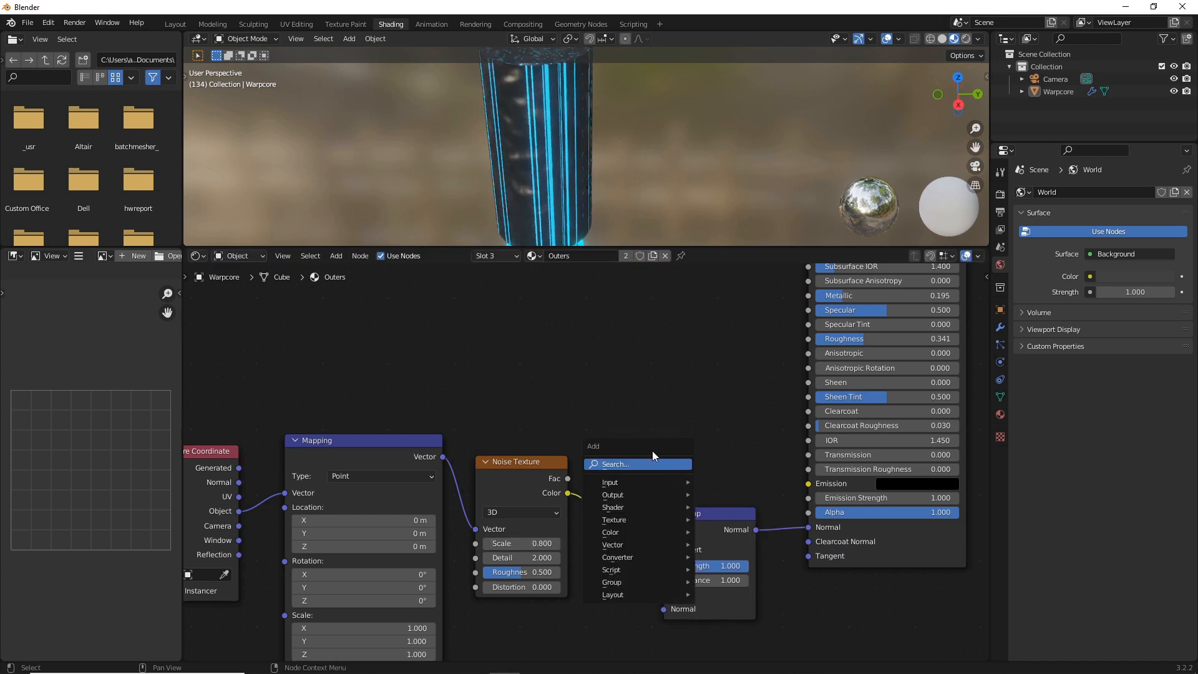
left_click(616, 466)
type("color")
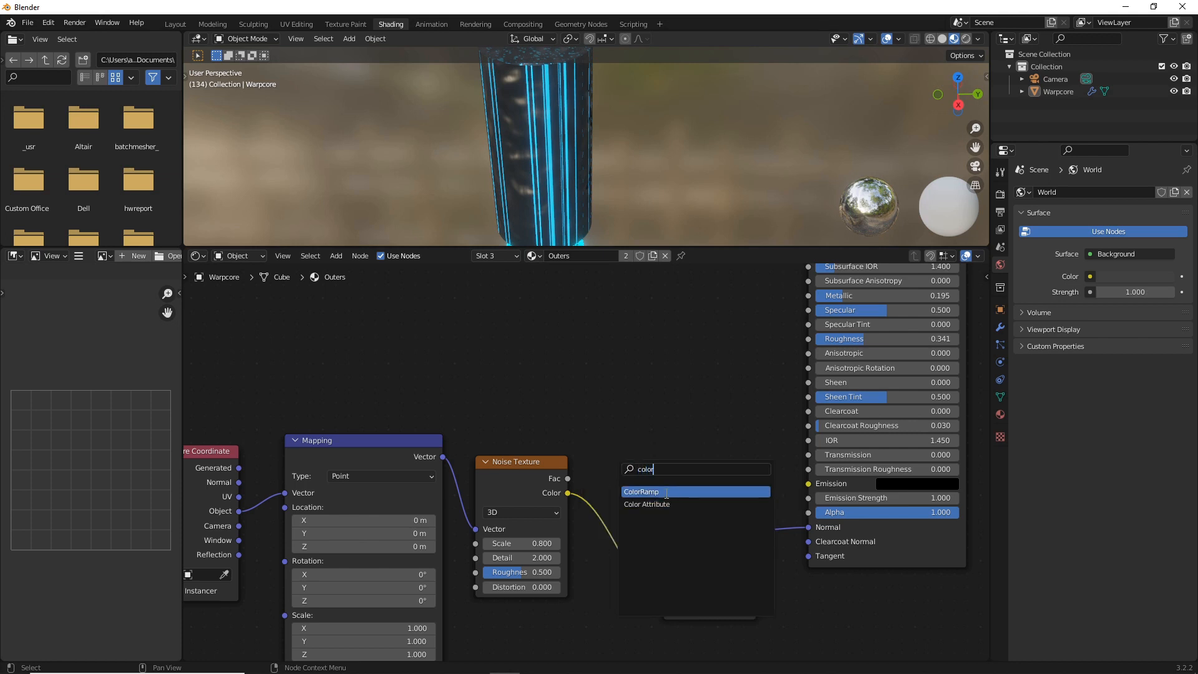
key("Return")
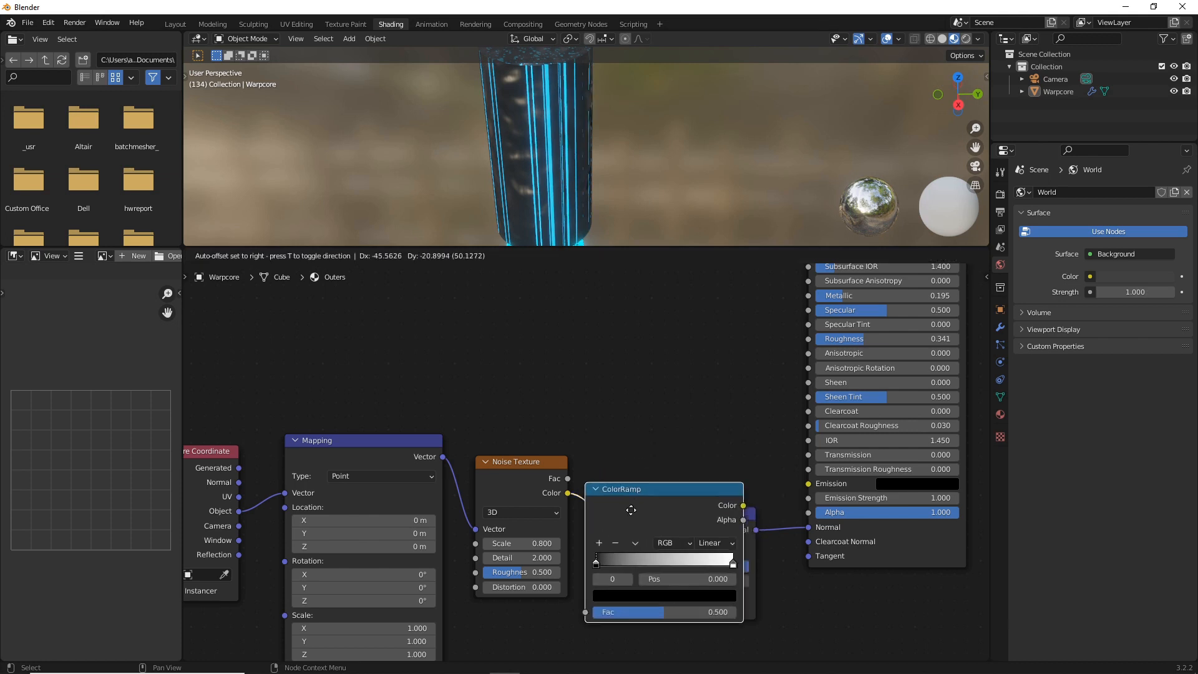
left_click(669, 488)
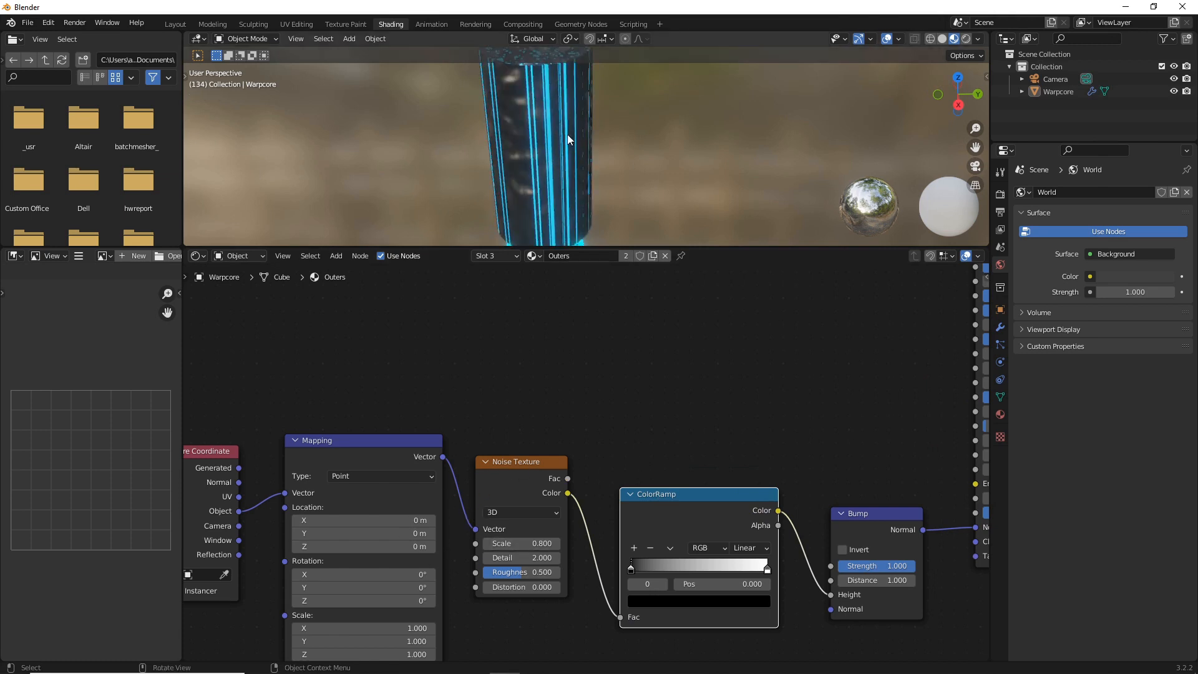
left_click(528, 471)
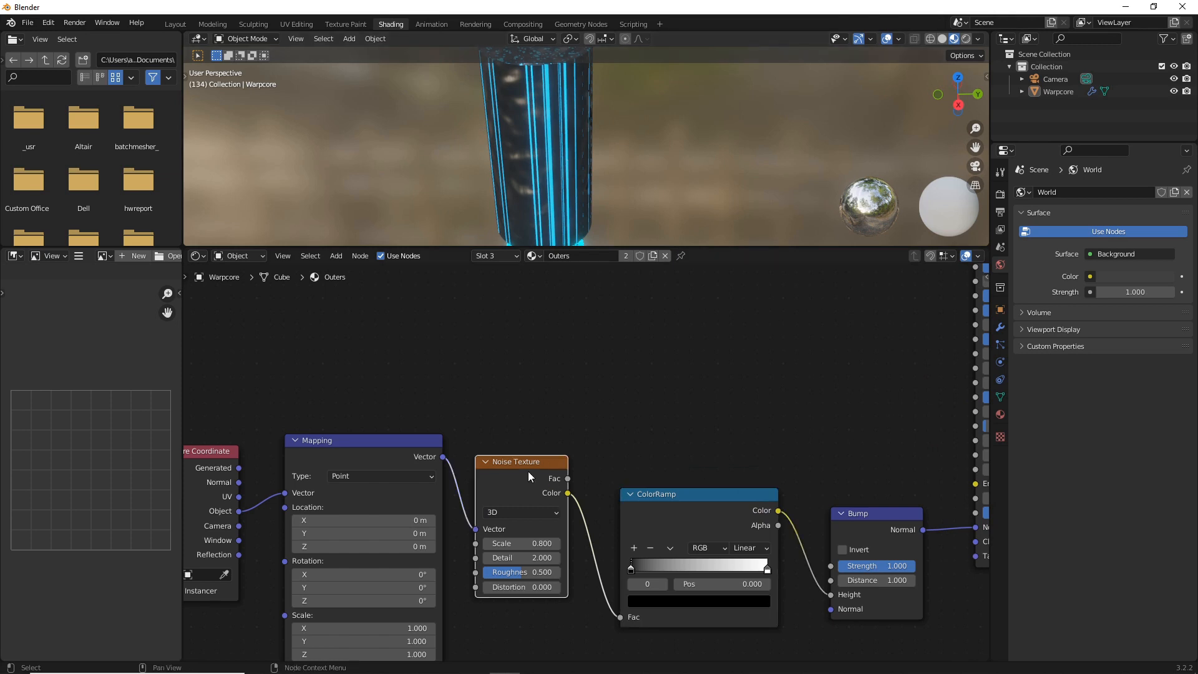
Replace the Noise Texture with a Voronoi Texture that takes the Mapping vector and sends its Color to the ColorRamp's Fac
key("x")
key("shift+a")
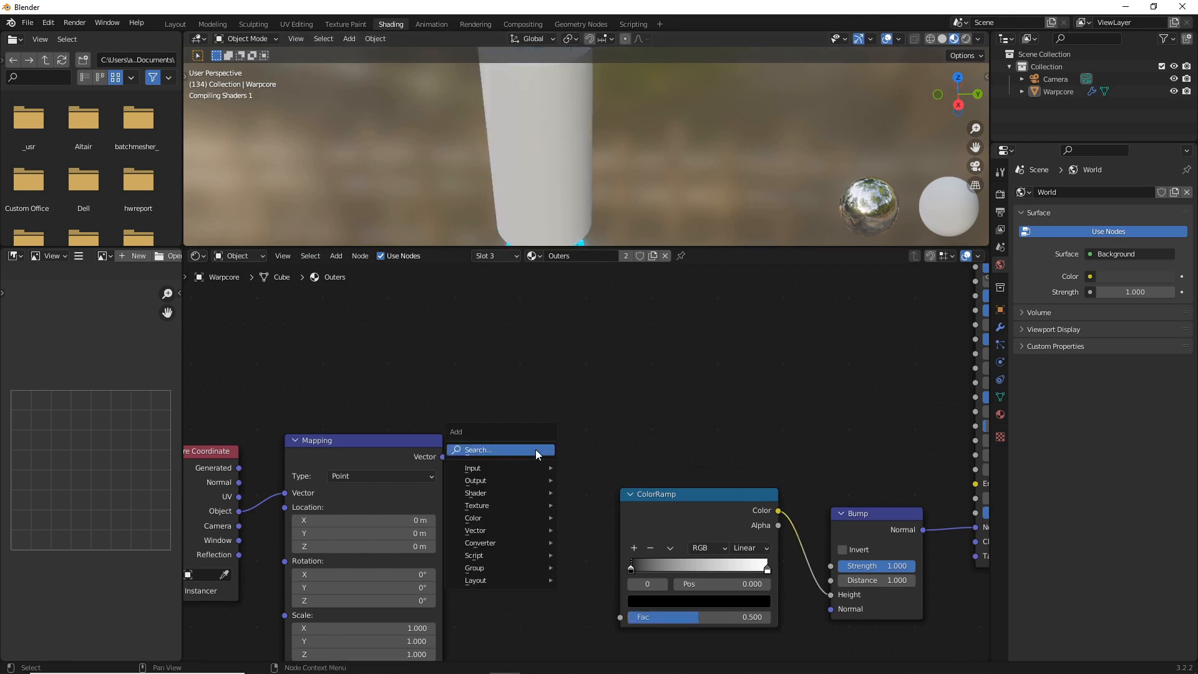
left_click(536, 451)
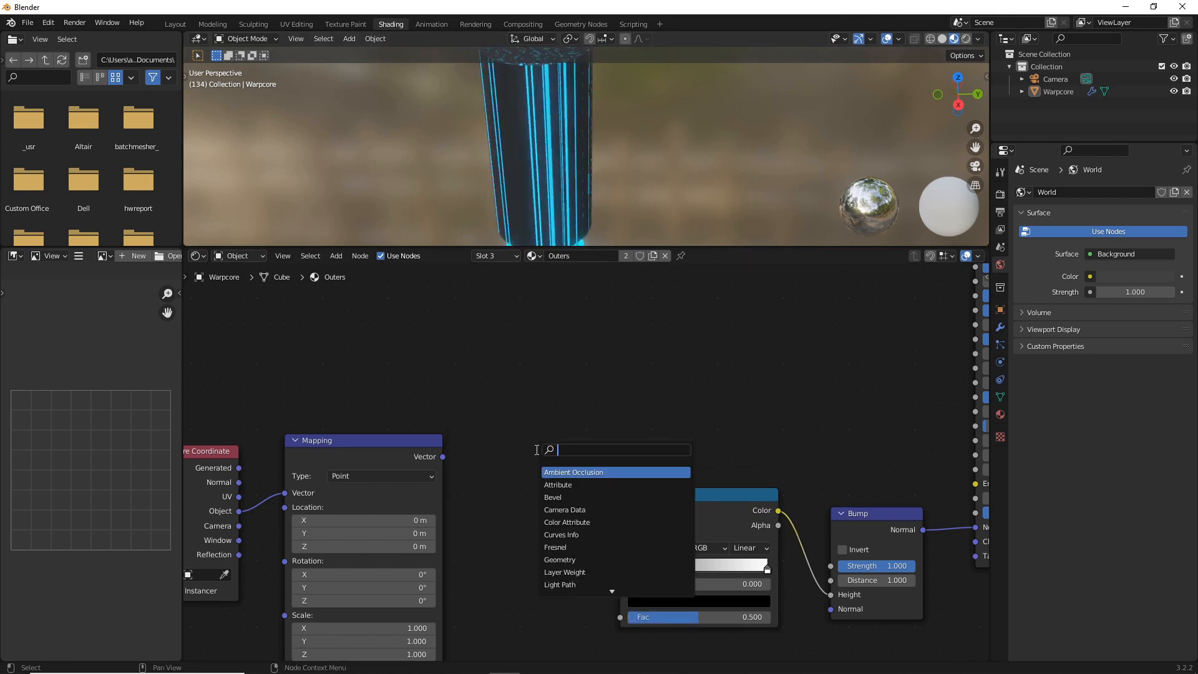
type("vor")
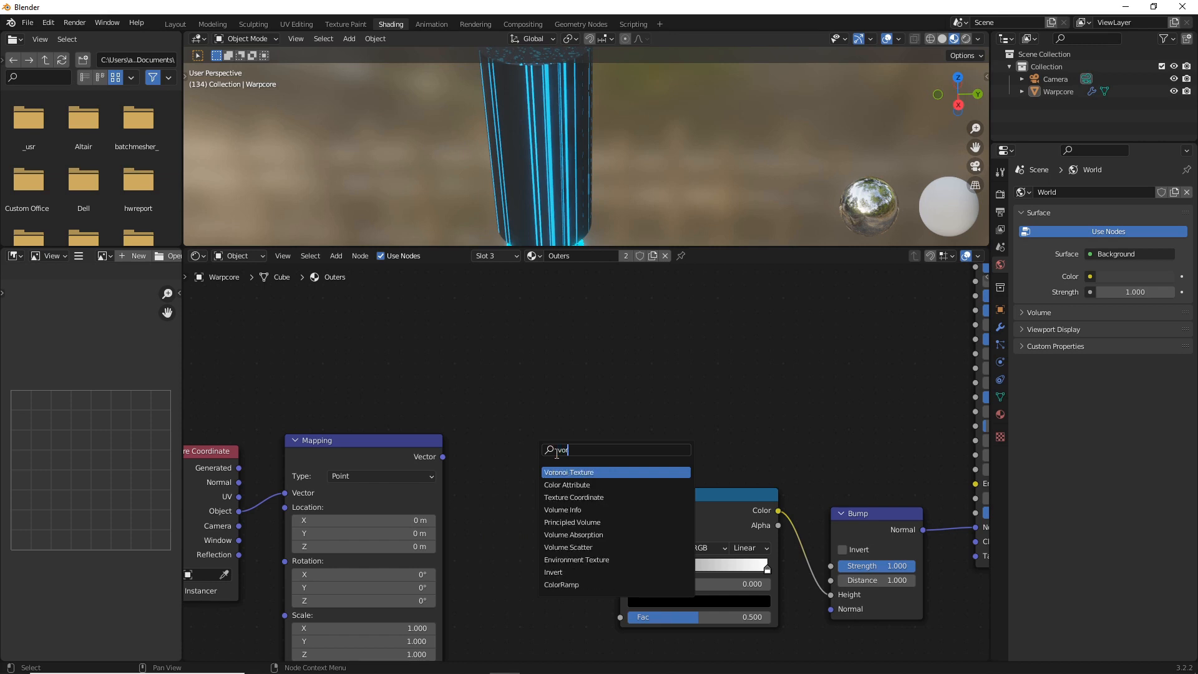
left_click(564, 473)
left_click(571, 465)
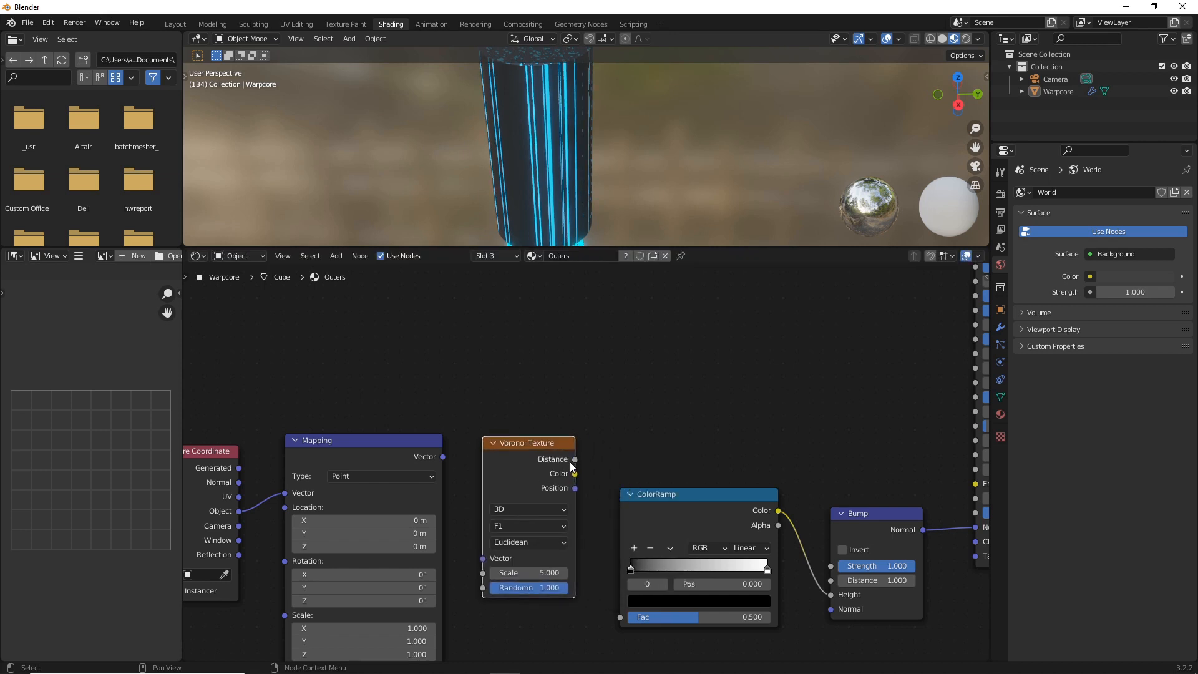
left_click_drag(574, 473, 567, 554)
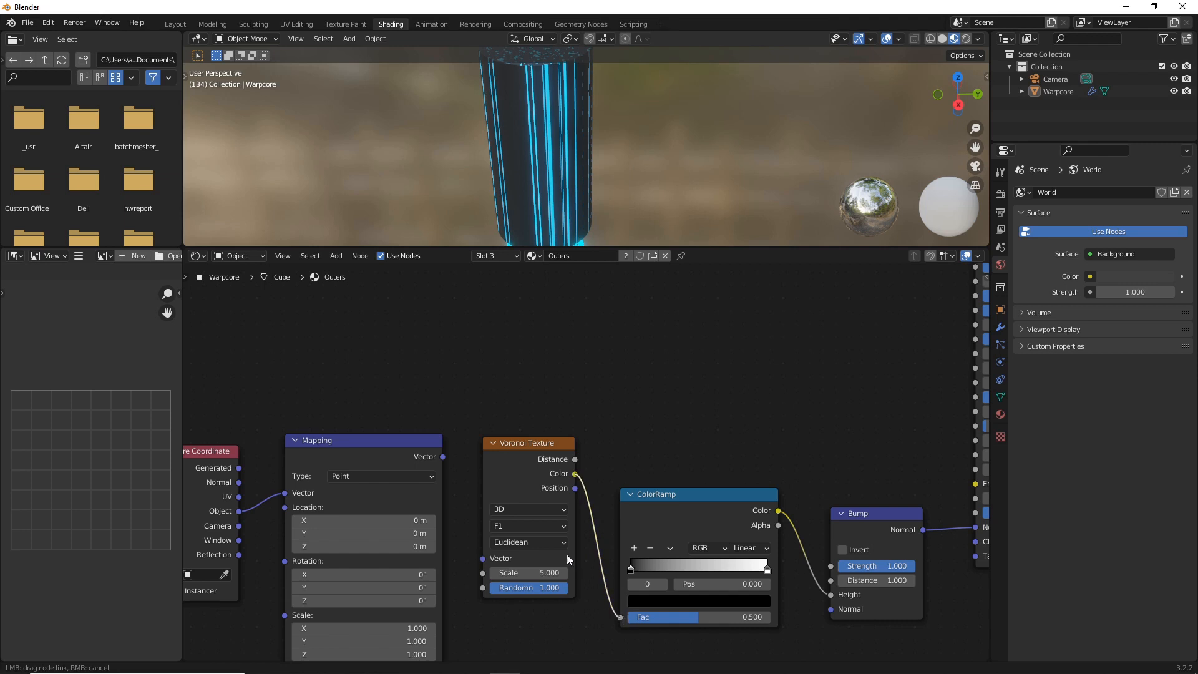
left_click_drag(443, 457, 486, 562)
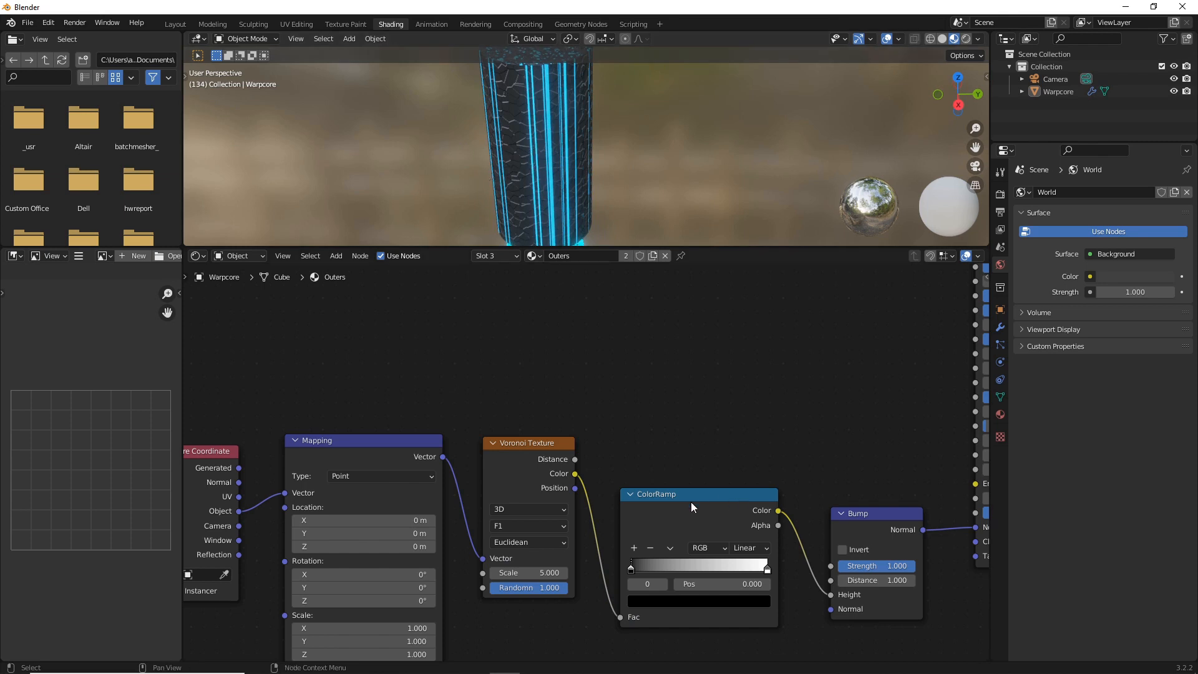
Move the ColorRamp's white stop to 0.305 and connect its Color output to the Principled BSDF's Roughness as well
left_click_drag(761, 568, 664, 561)
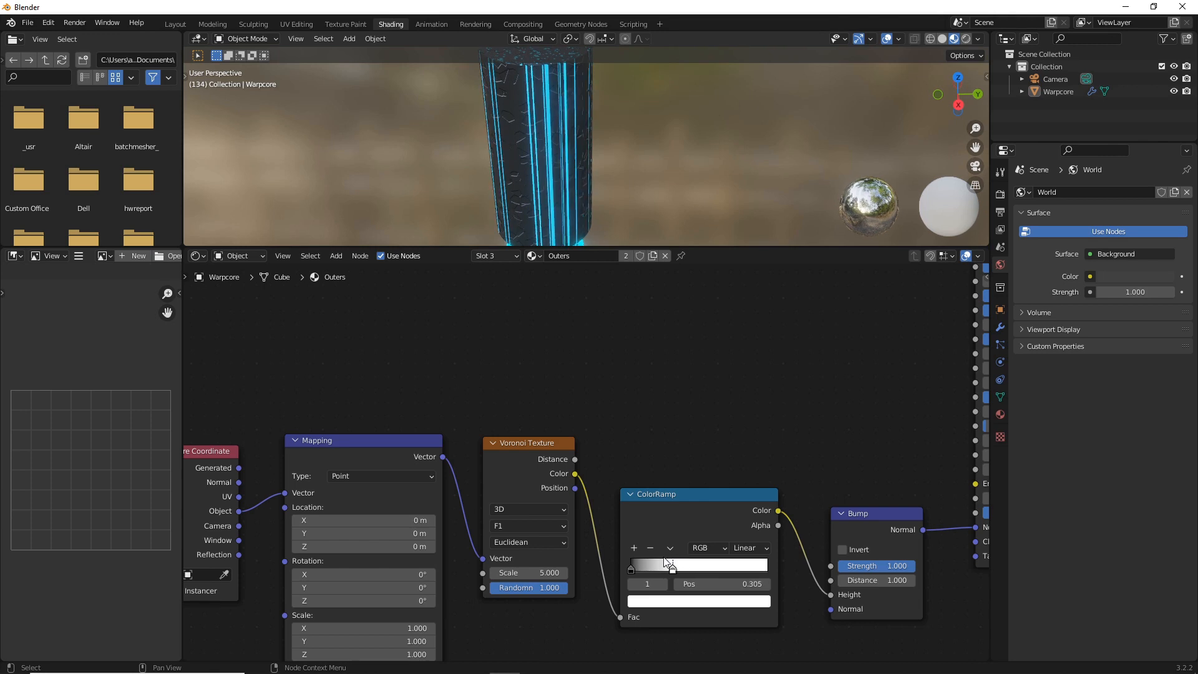
left_click(630, 567)
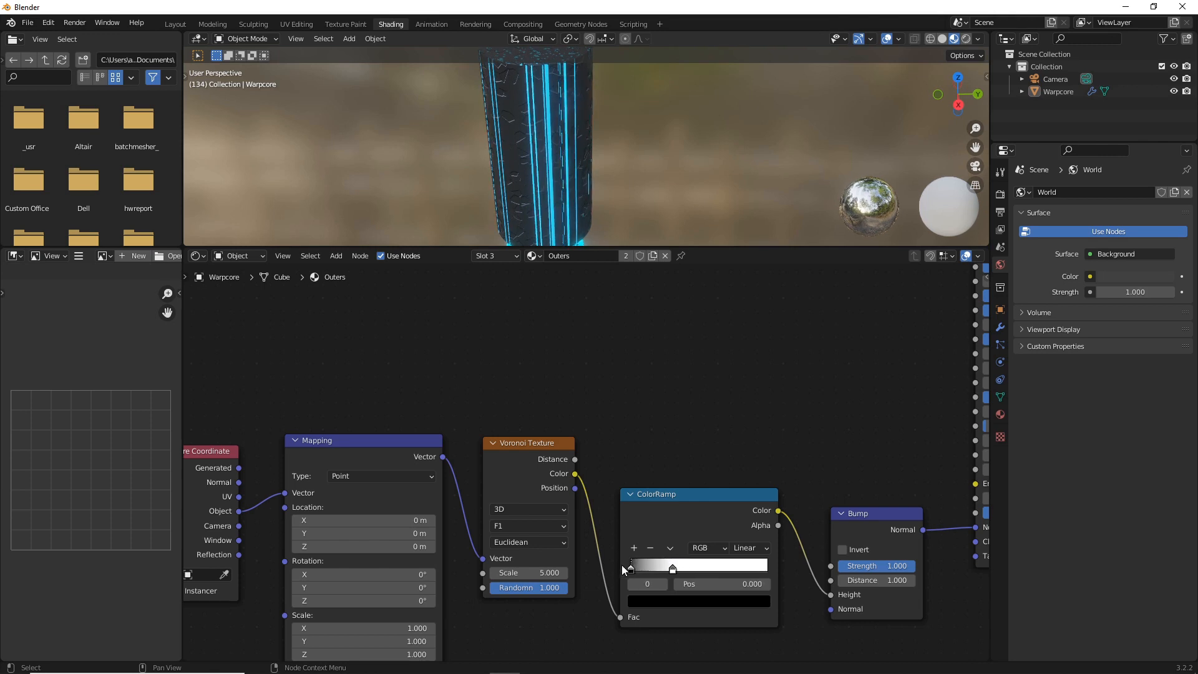
left_click_drag(697, 535, 704, 536)
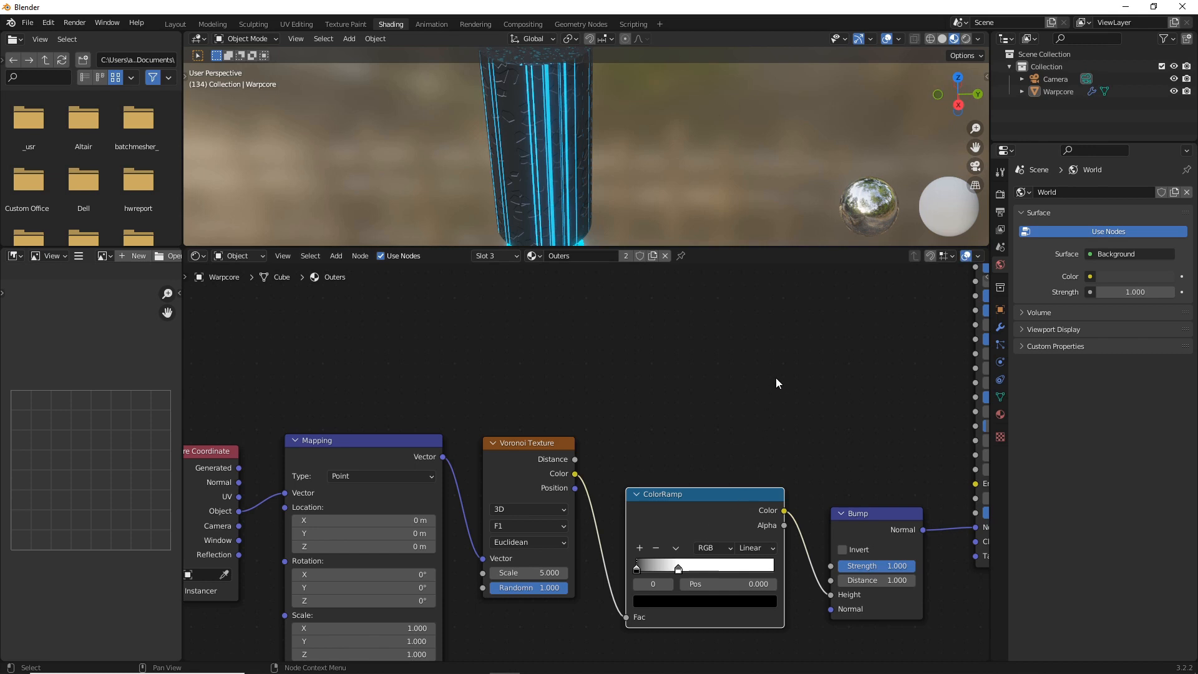
scroll(778, 378, "down", 1)
middle_click_drag(709, 382, 520, 454)
left_click_drag(524, 566, 756, 420)
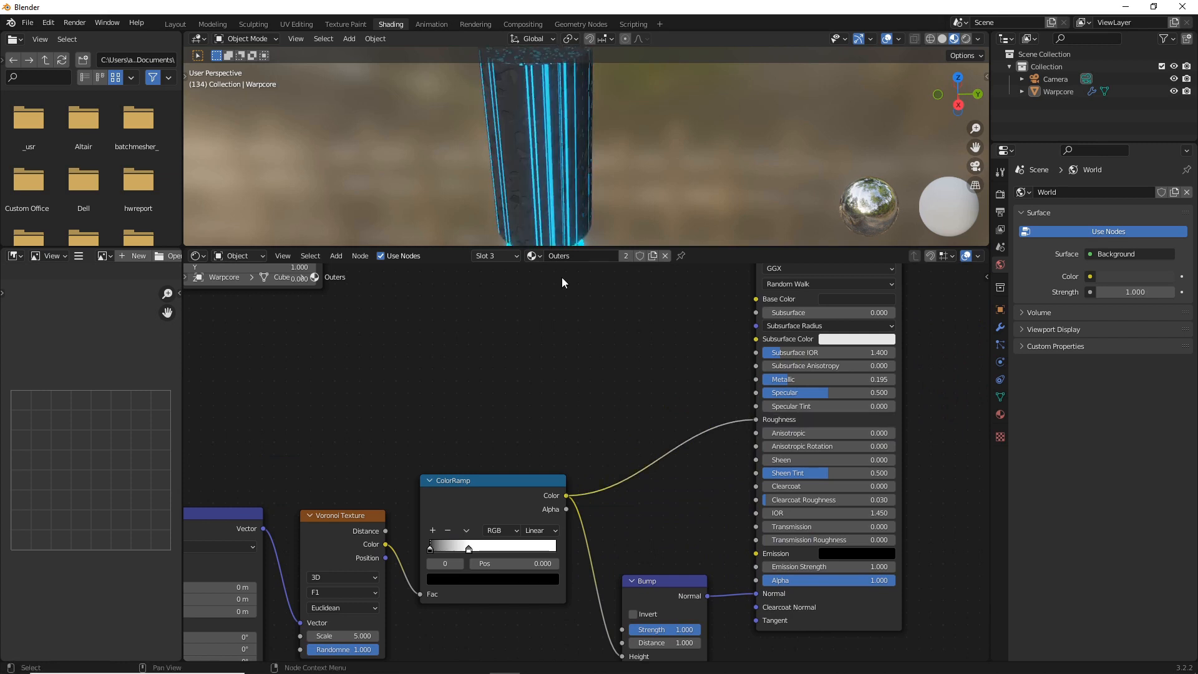
Move the bump ColorRamp's white stop to 0.395 and set its Voronoi Texture's scale to 7.7
scroll(528, 156, "up", 2)
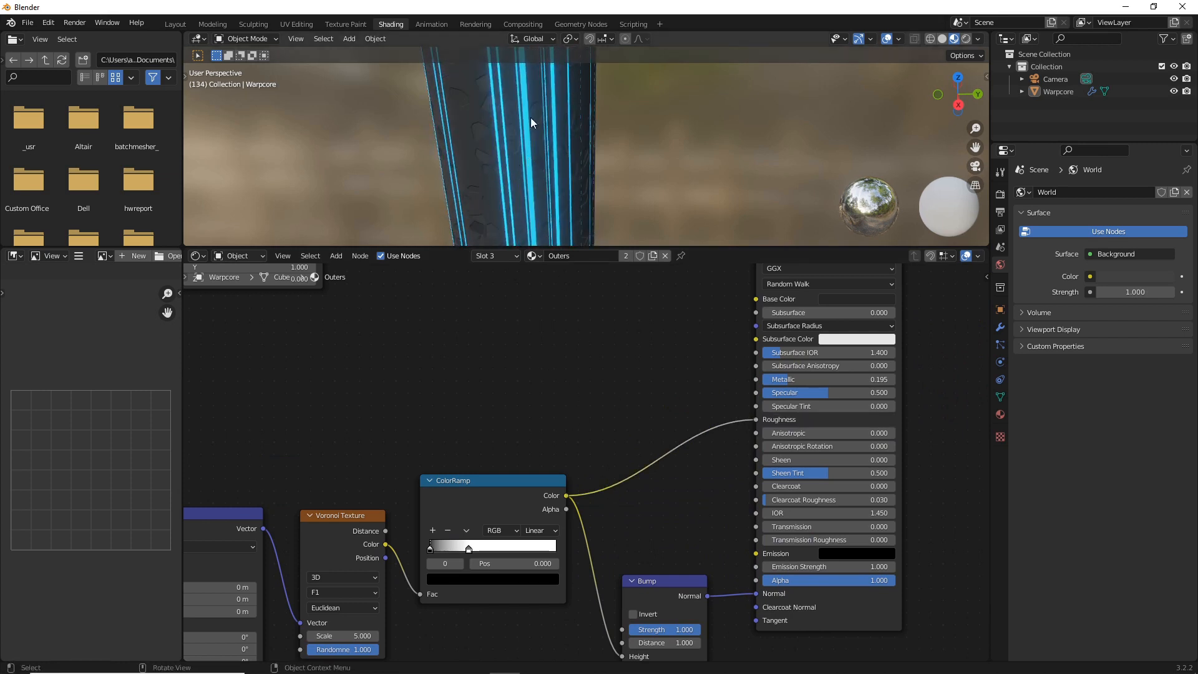
middle_click_drag(531, 118, 537, 181)
left_click_drag(468, 551, 481, 549)
left_click_drag(337, 634, 374, 634)
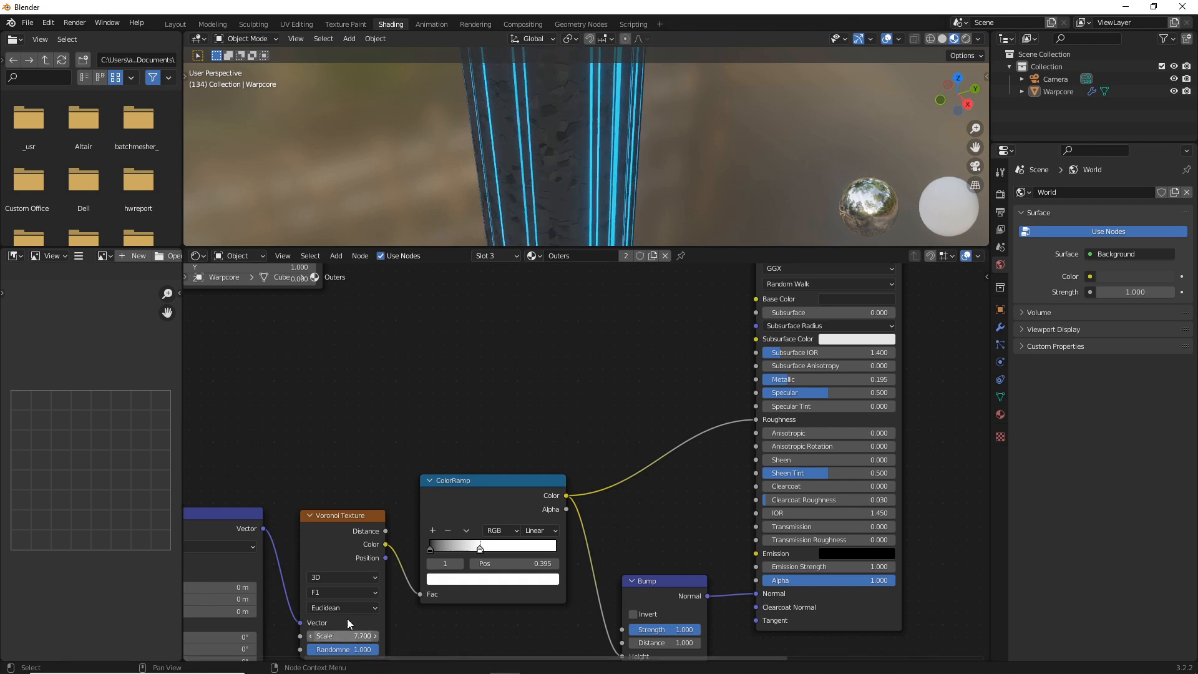
Turn the File Browser area into a Timeline
scroll(567, 323, "down", 6)
middle_click_drag(563, 376, 631, 444)
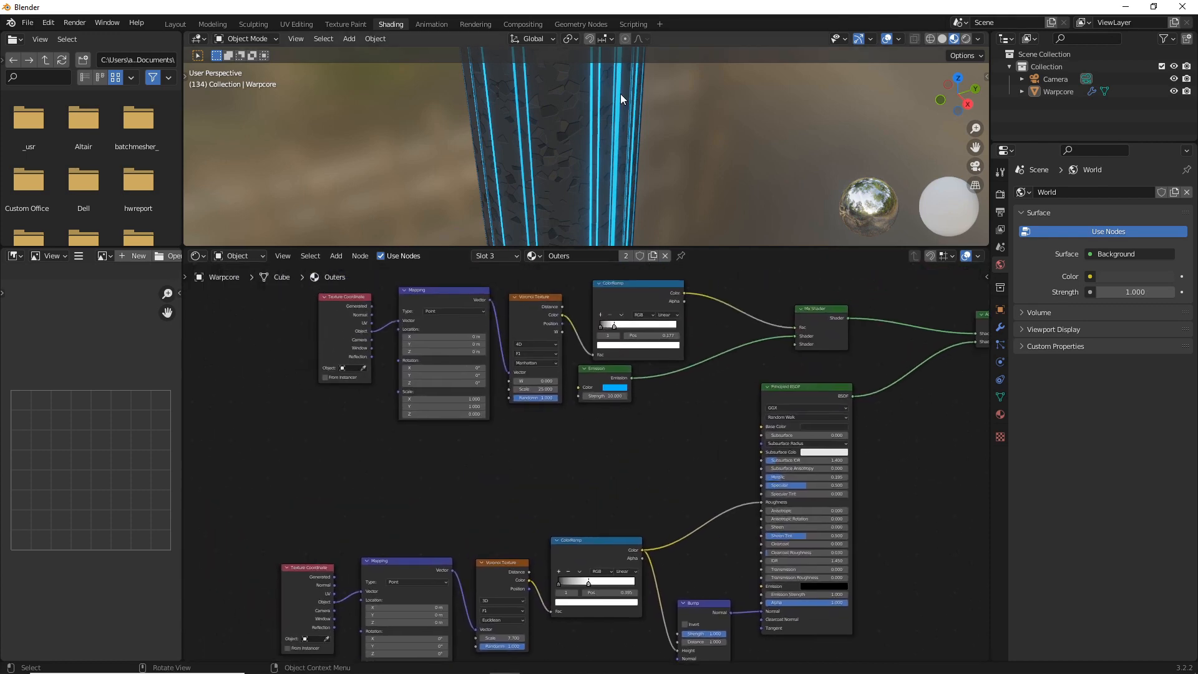
scroll(614, 97, "down", 5)
middle_click_drag(557, 130, 559, 93)
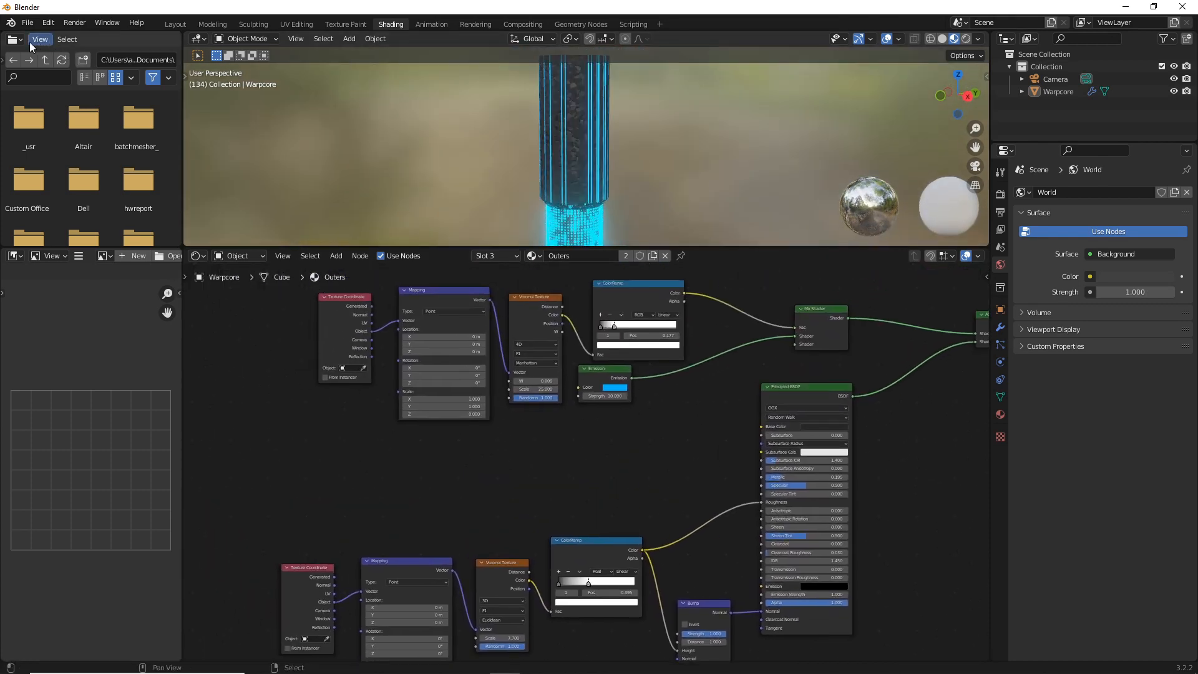
left_click(13, 39)
left_click(169, 88)
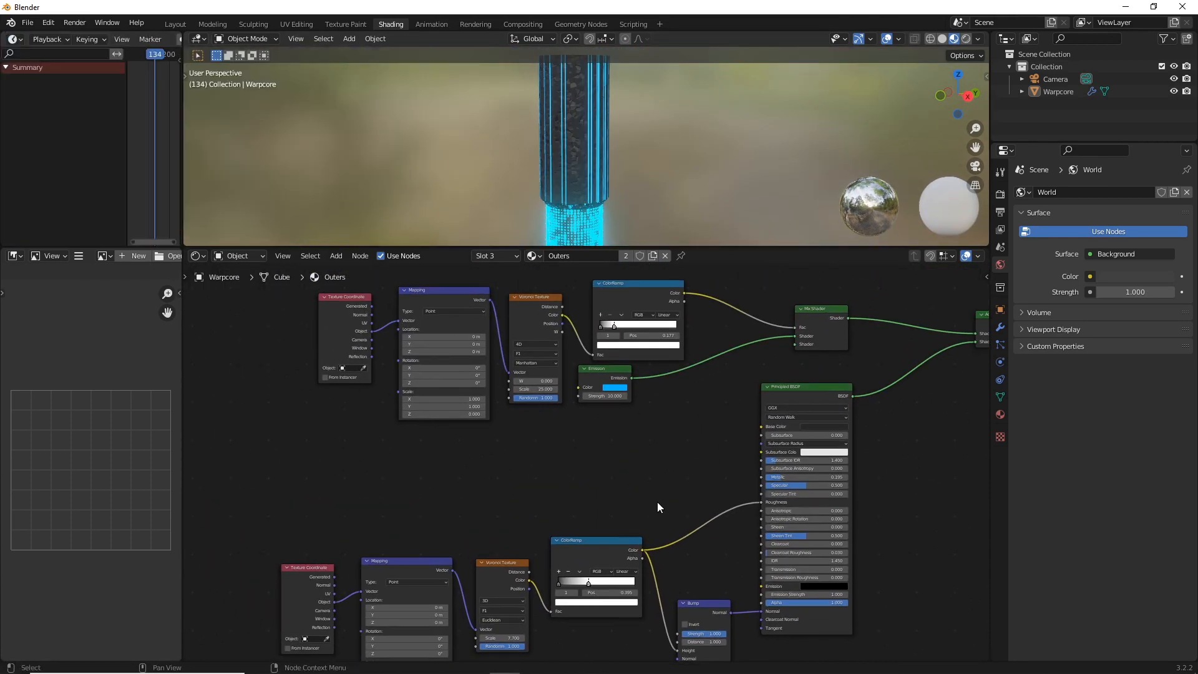
Keyframe the W value of the emission stripes' 4D Voronoi Texture at 0 on frame 0
scroll(599, 474, "up", 4)
middle_click_drag(553, 440, 671, 577)
left_click_drag(151, 53, 127, 56)
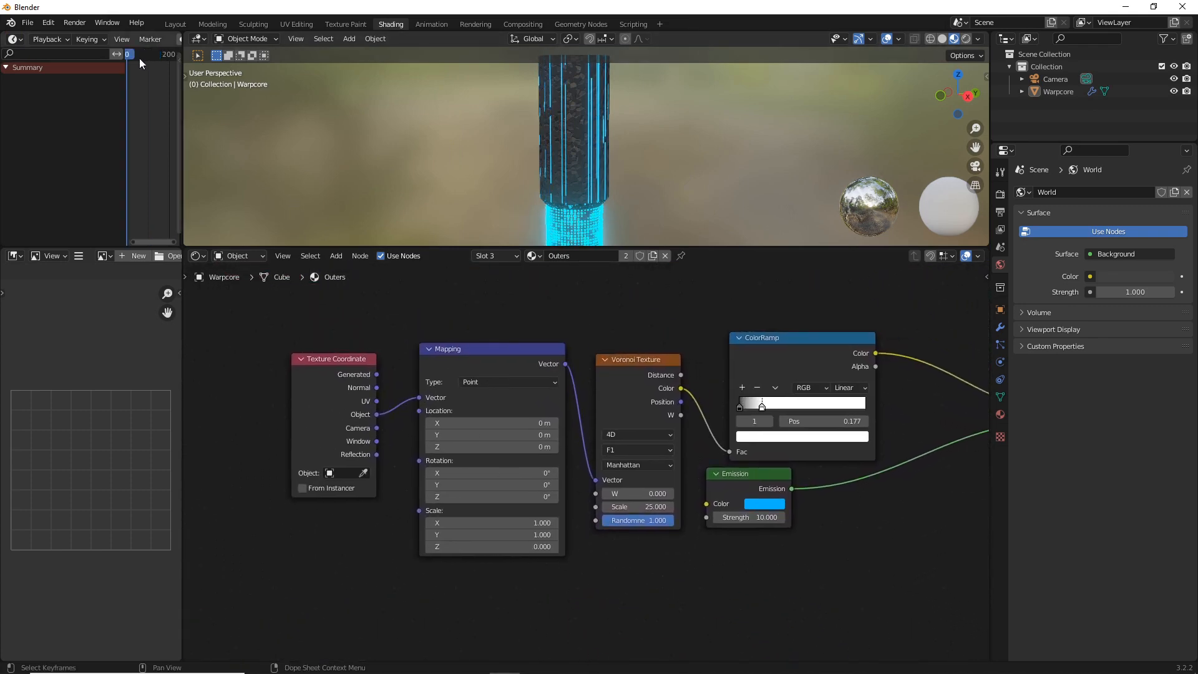
right_click(649, 493)
left_click(649, 492)
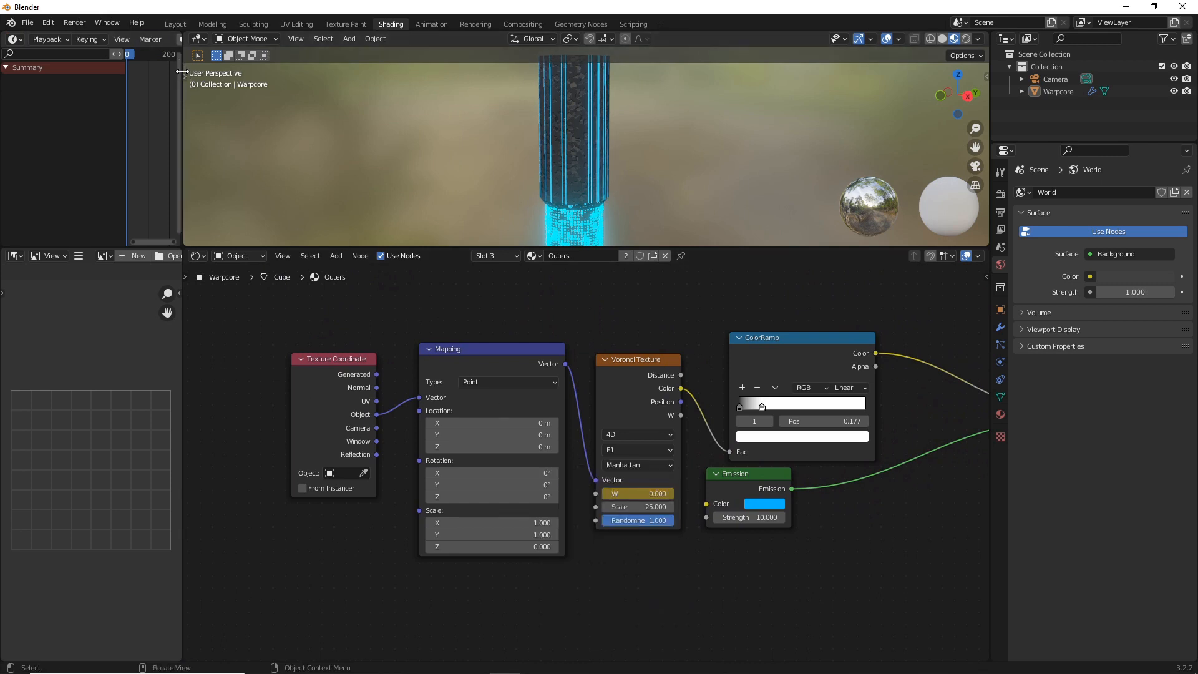
Widen the Timeline area and keyframe the stripes' Voronoi W value at 5 on frame 250
left_click_drag(183, 72, 359, 73)
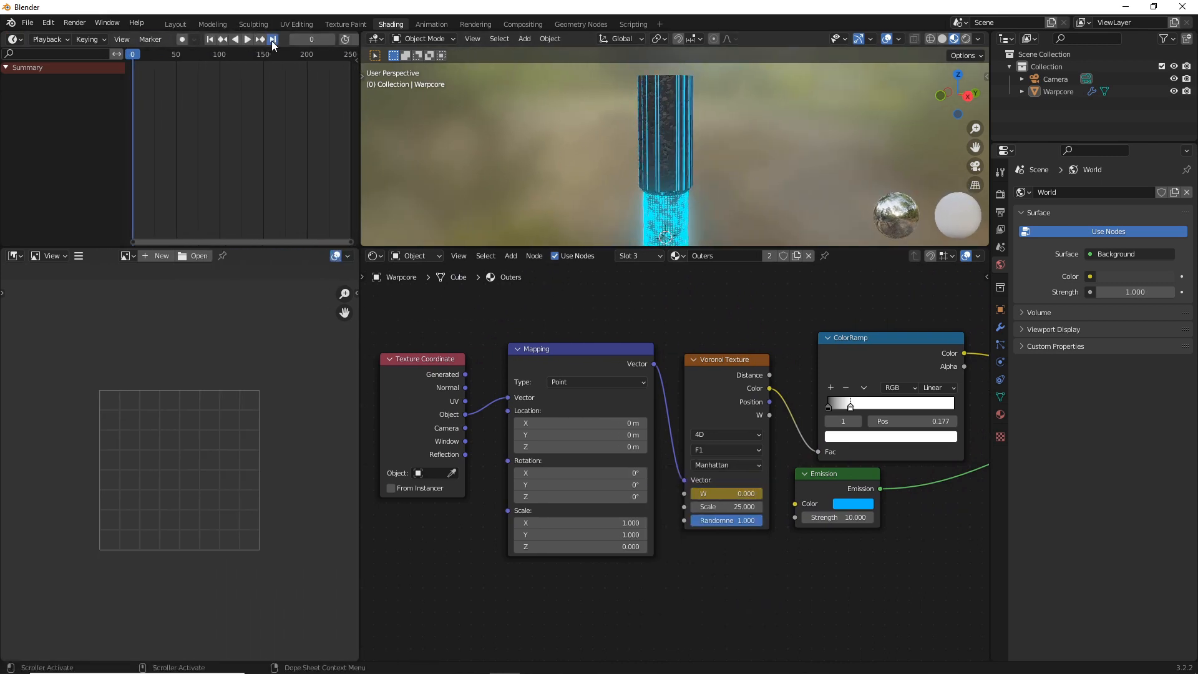
left_click(272, 39)
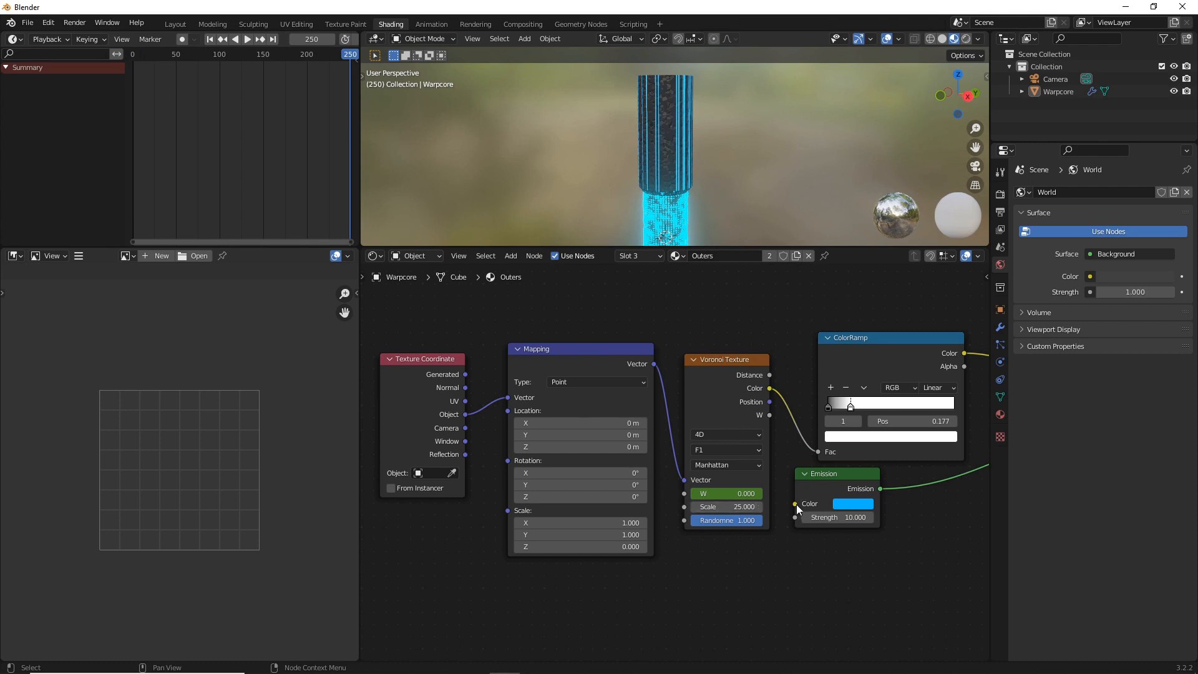
left_click(740, 494)
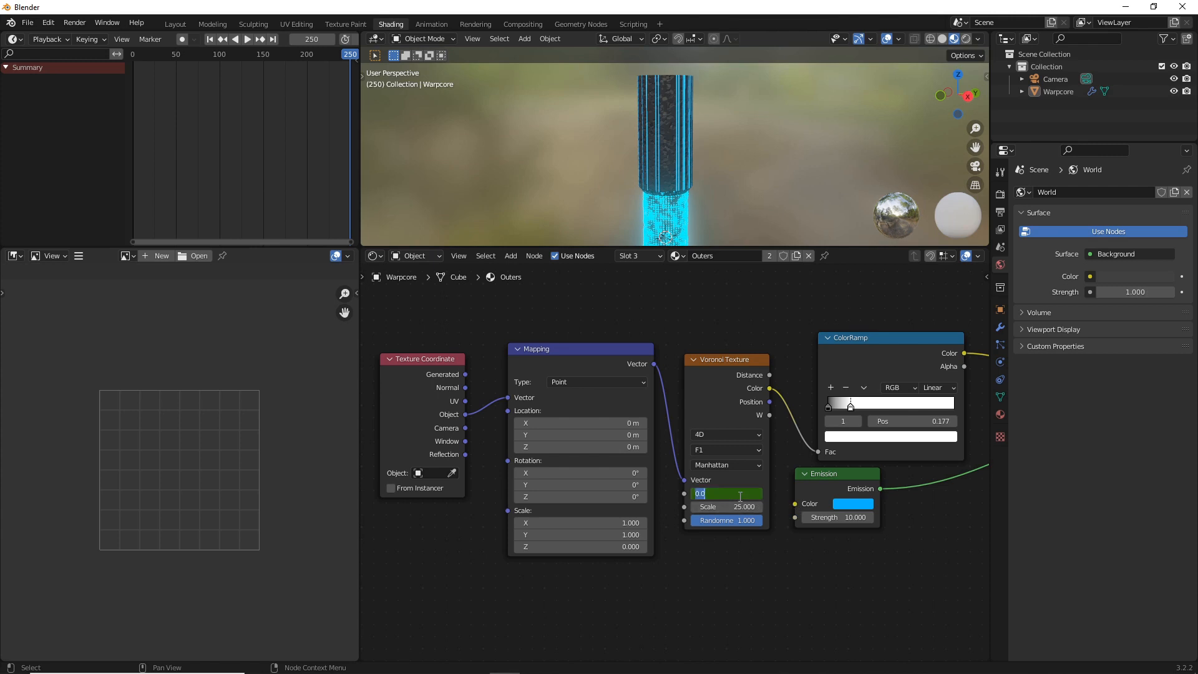
type("5")
key("Return")
right_click(740, 496)
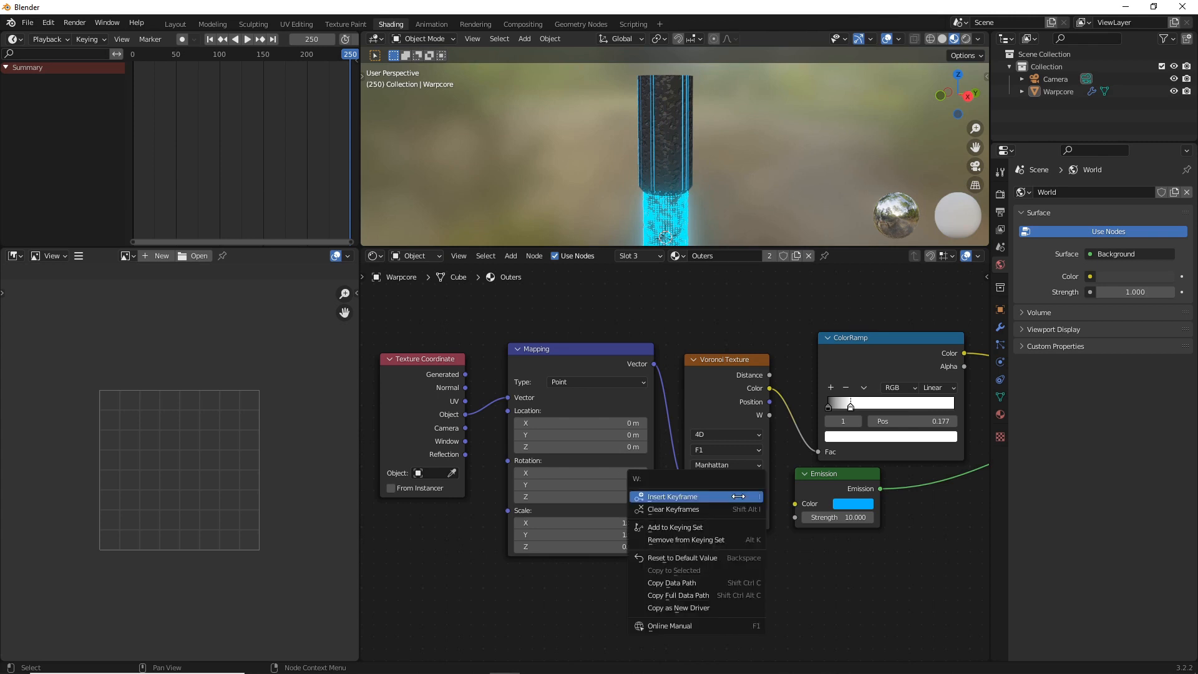
left_click(726, 496)
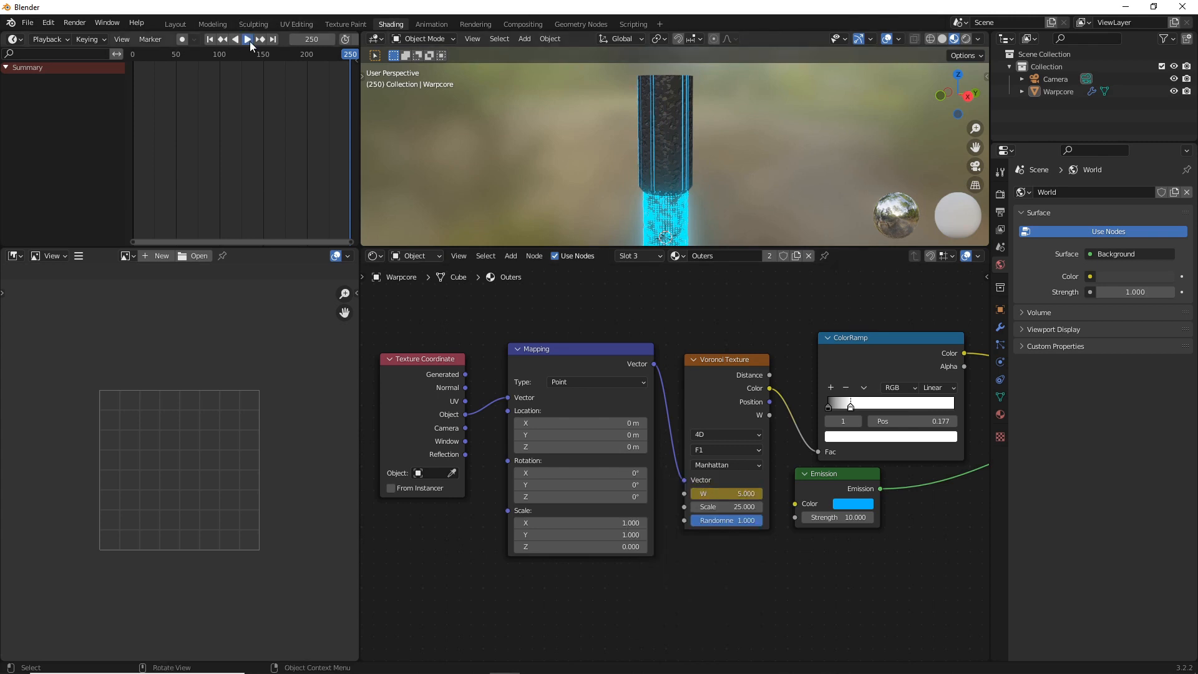
Preview the stripe animation and replace the Voronoi W keyframe on frame 250 with a value of 2.5
left_click(248, 40)
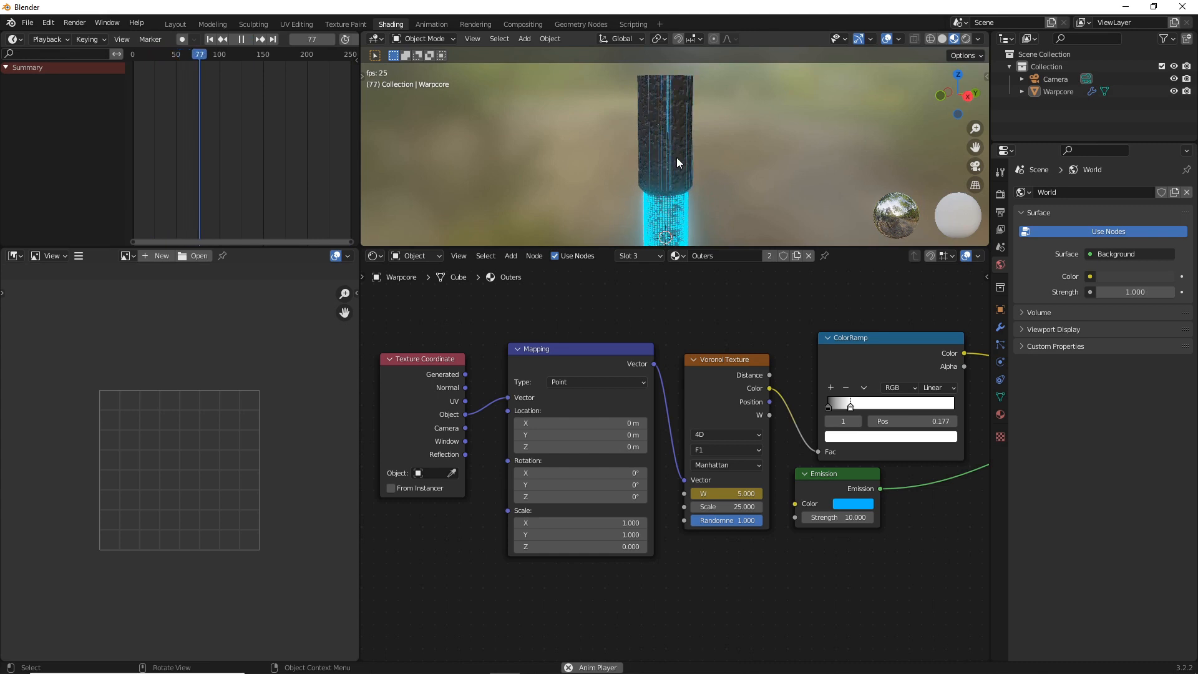
left_click(241, 40)
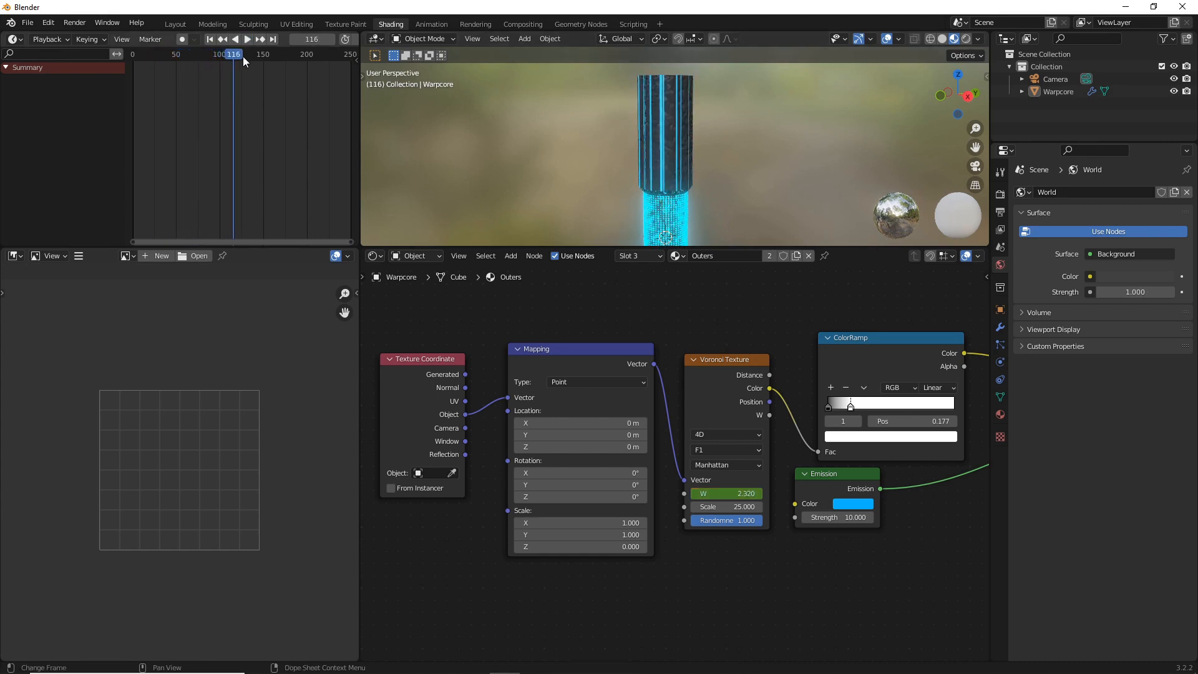
left_click(273, 40)
double_click(721, 494)
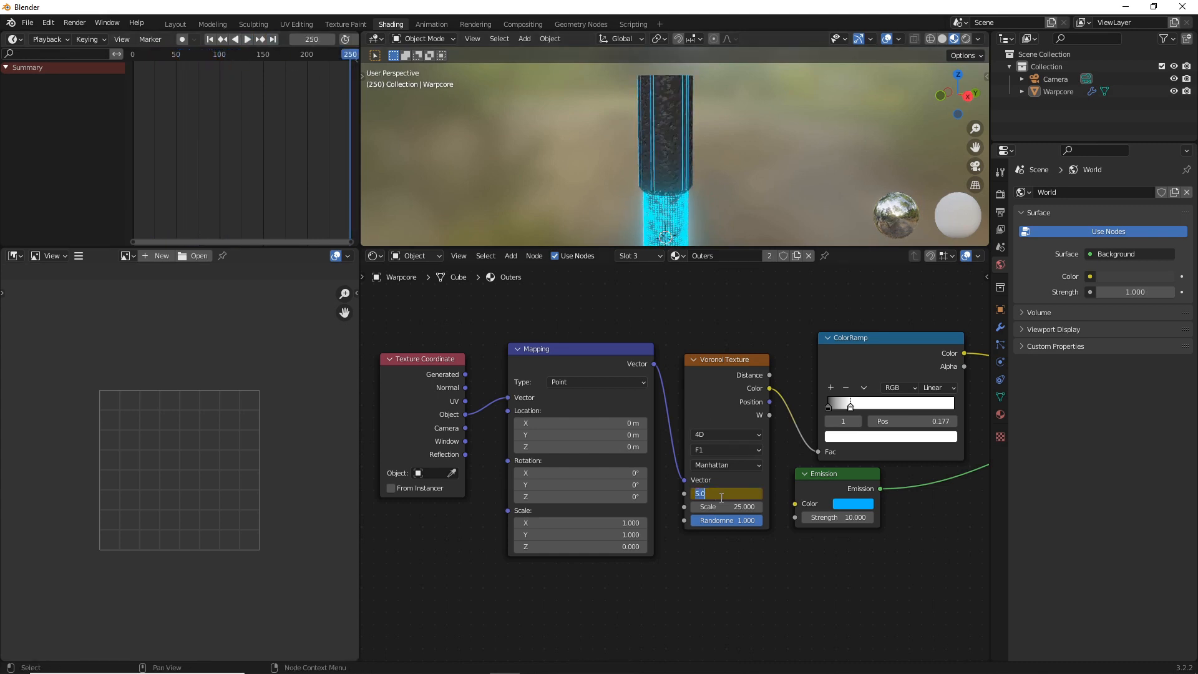
key("Return")
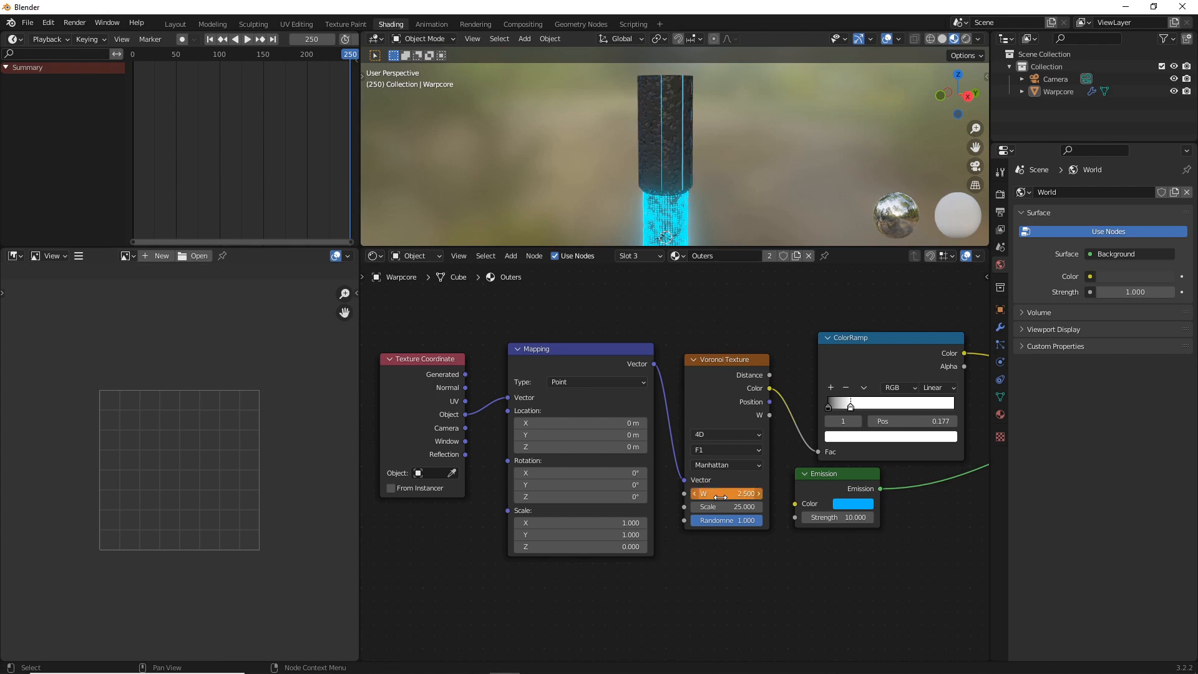
right_click(721, 497)
left_click(720, 498)
right_click(714, 494)
left_click(701, 494)
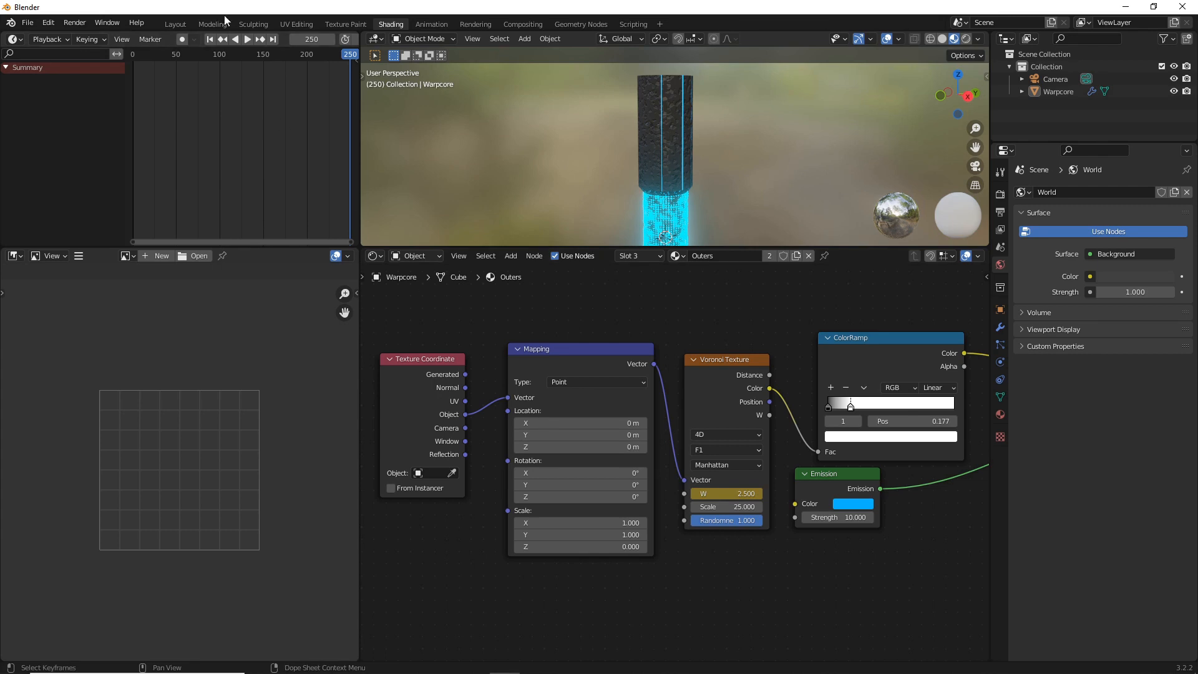
Move the white stop of the stripes' ColorRamp to 0.236 while playing the animation to check the stripes
left_click(246, 39)
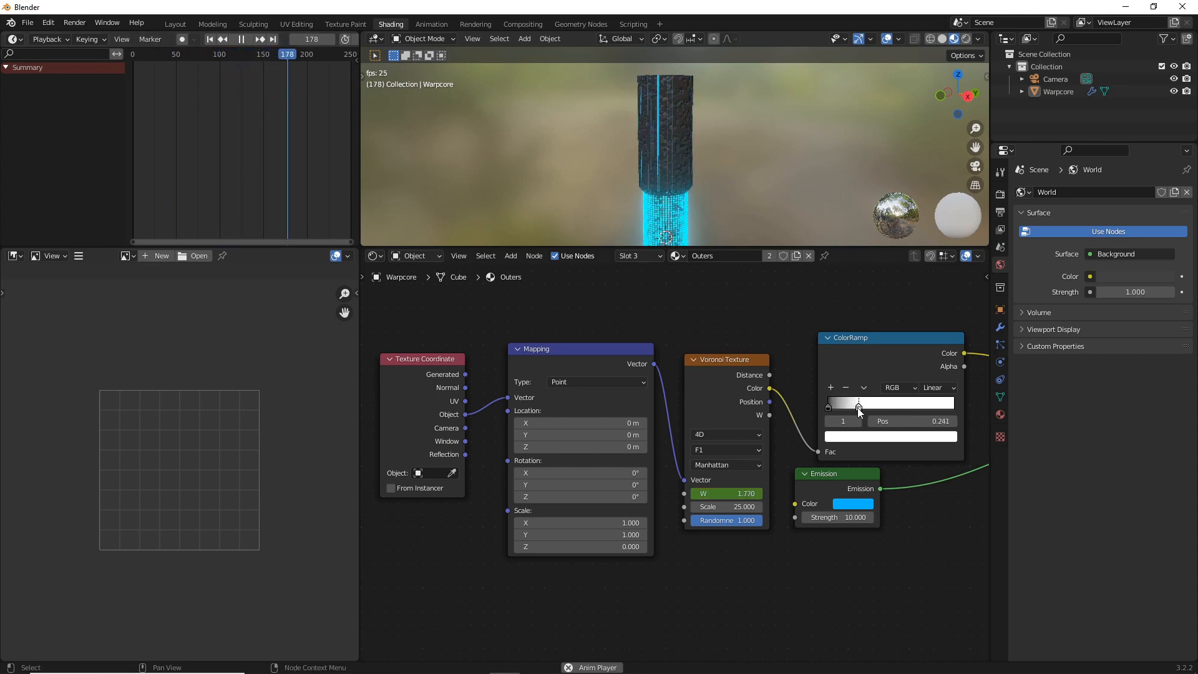
left_click_drag(853, 410, 860, 414)
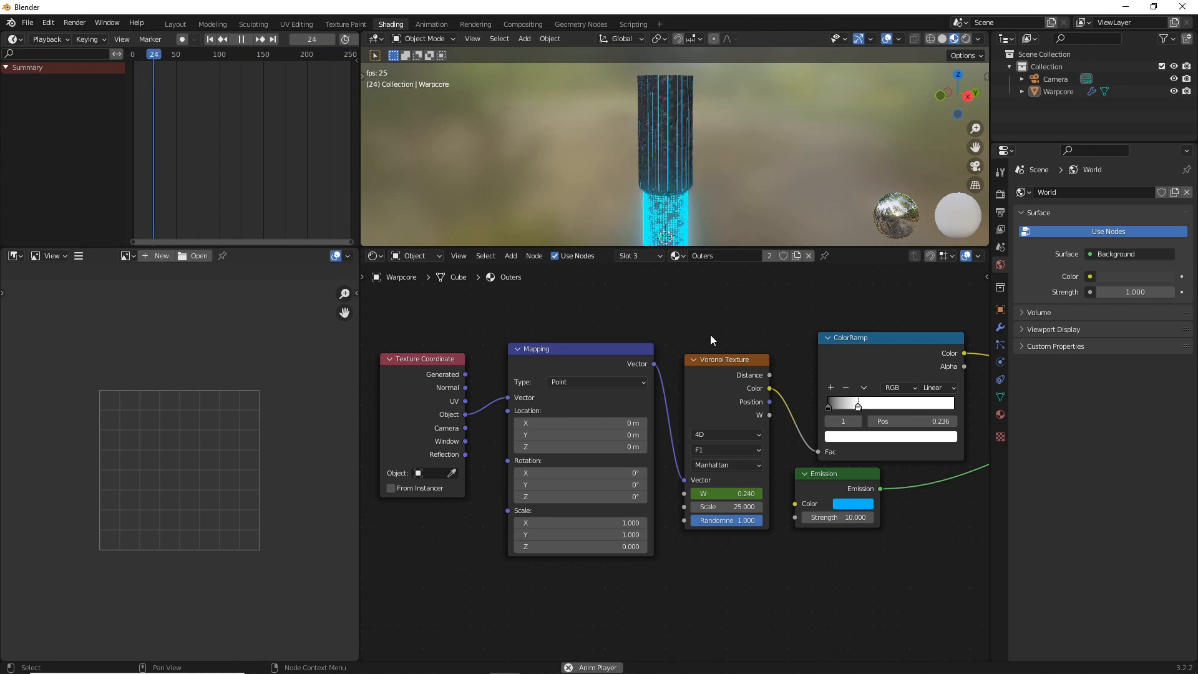
middle_click_drag(654, 155, 673, 178)
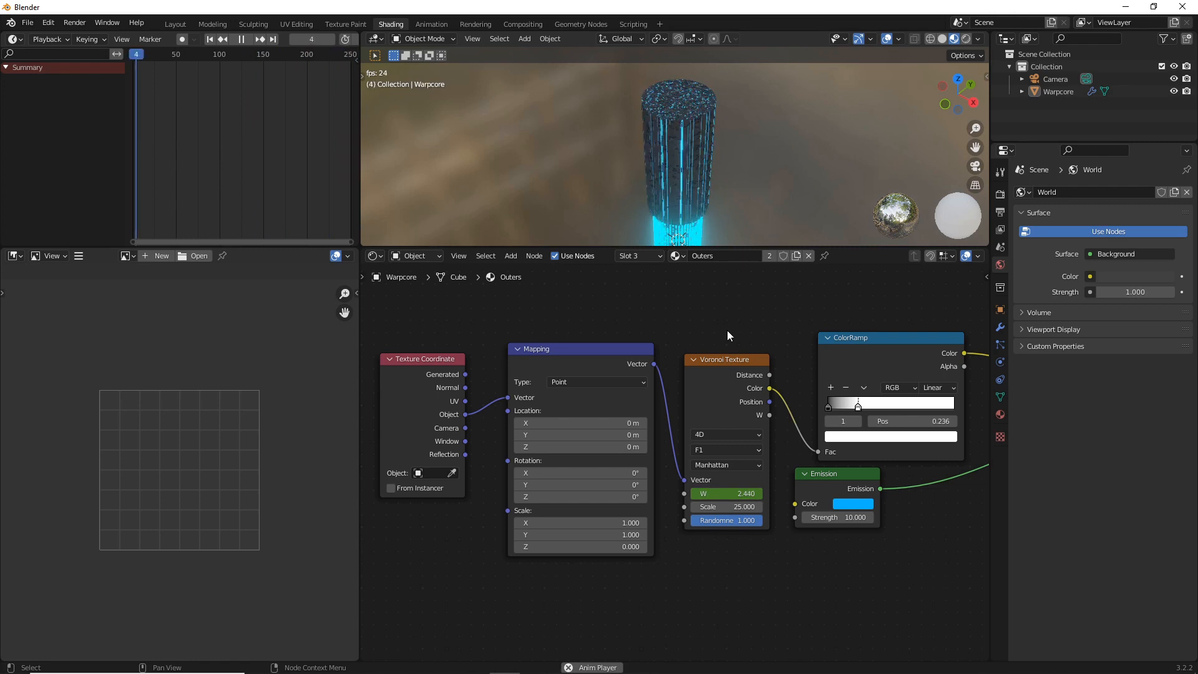
left_click(244, 40)
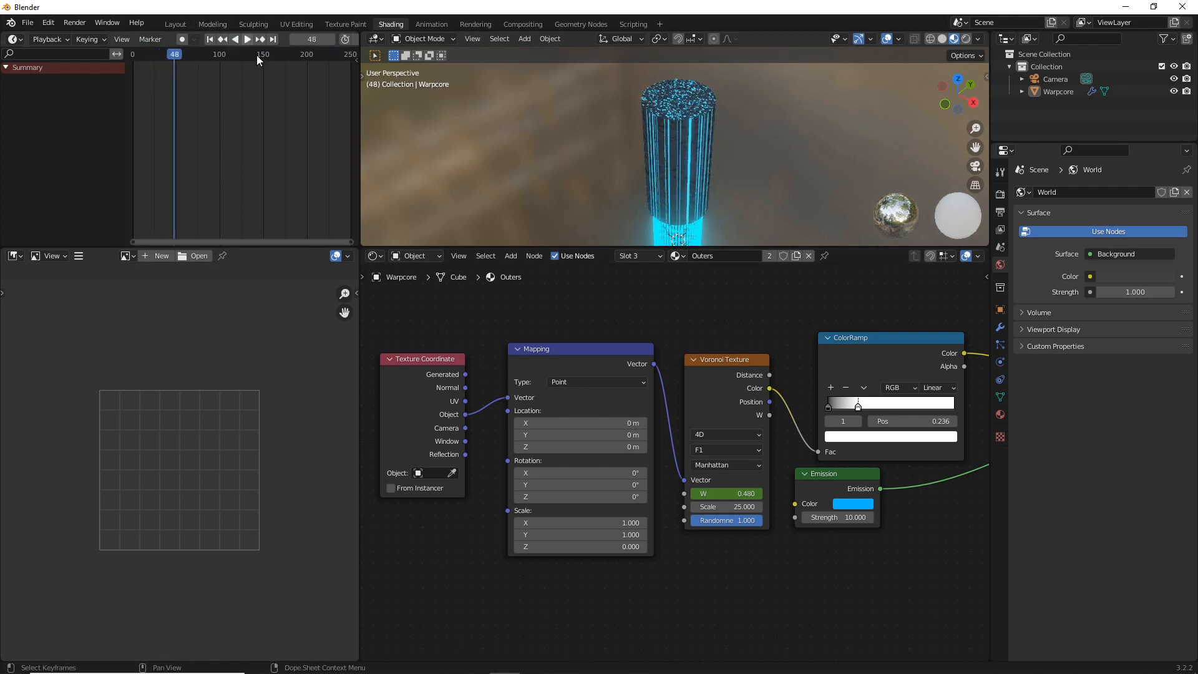
Check the warp core through the camera, switch to the Geometry Nodes workspace, and add a plane mesh
middle_click_drag(731, 183, 681, 195)
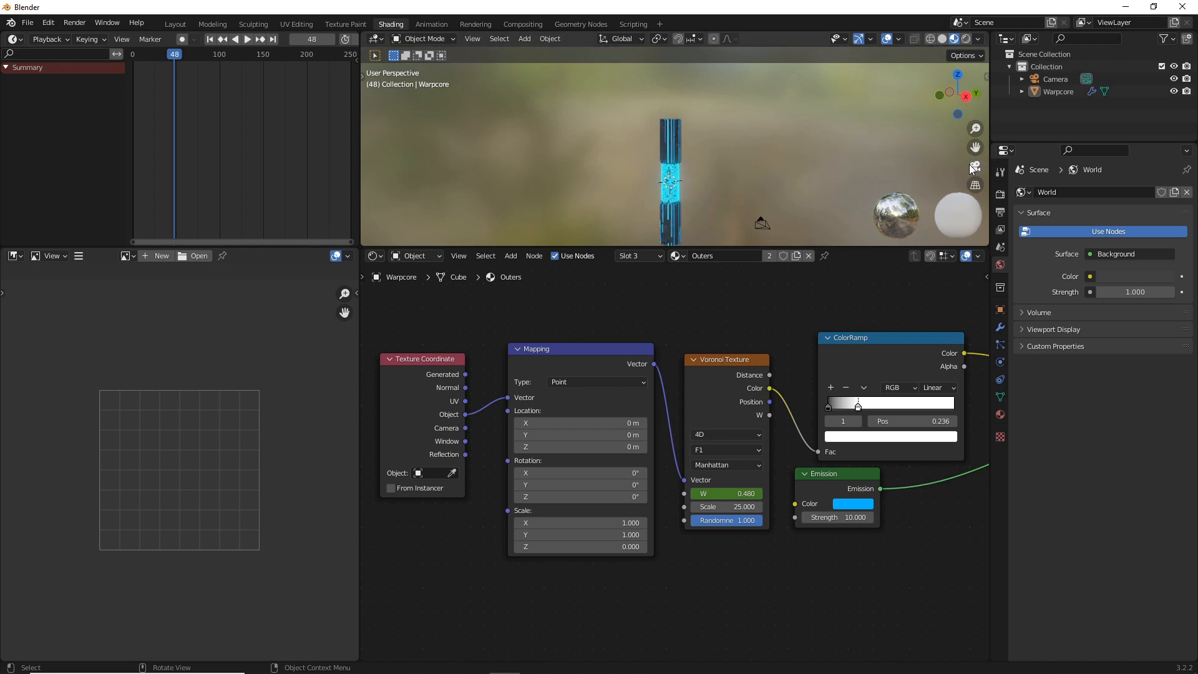
left_click(974, 166)
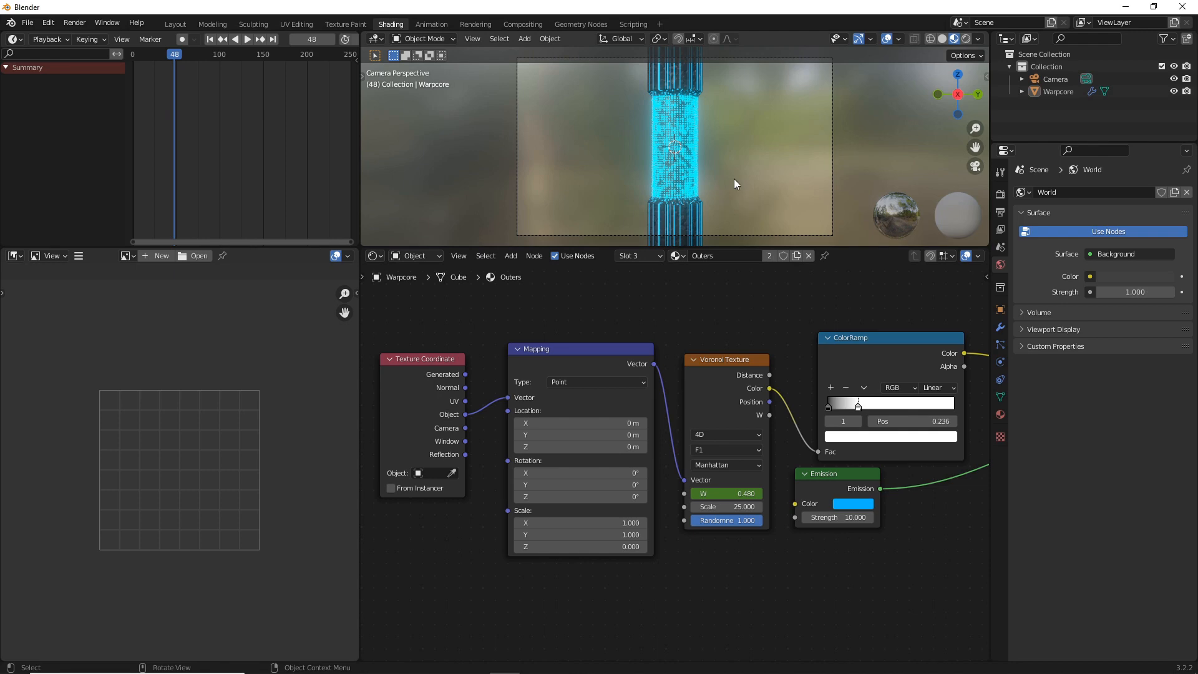
left_click(580, 24)
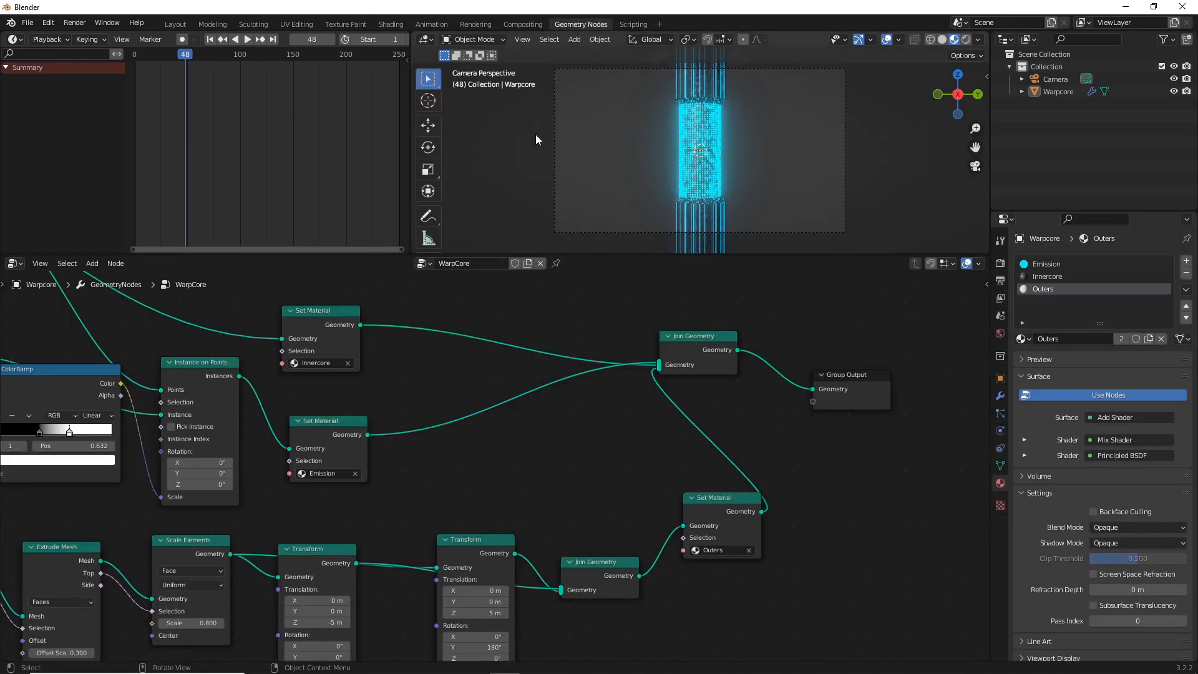
key("shift+a")
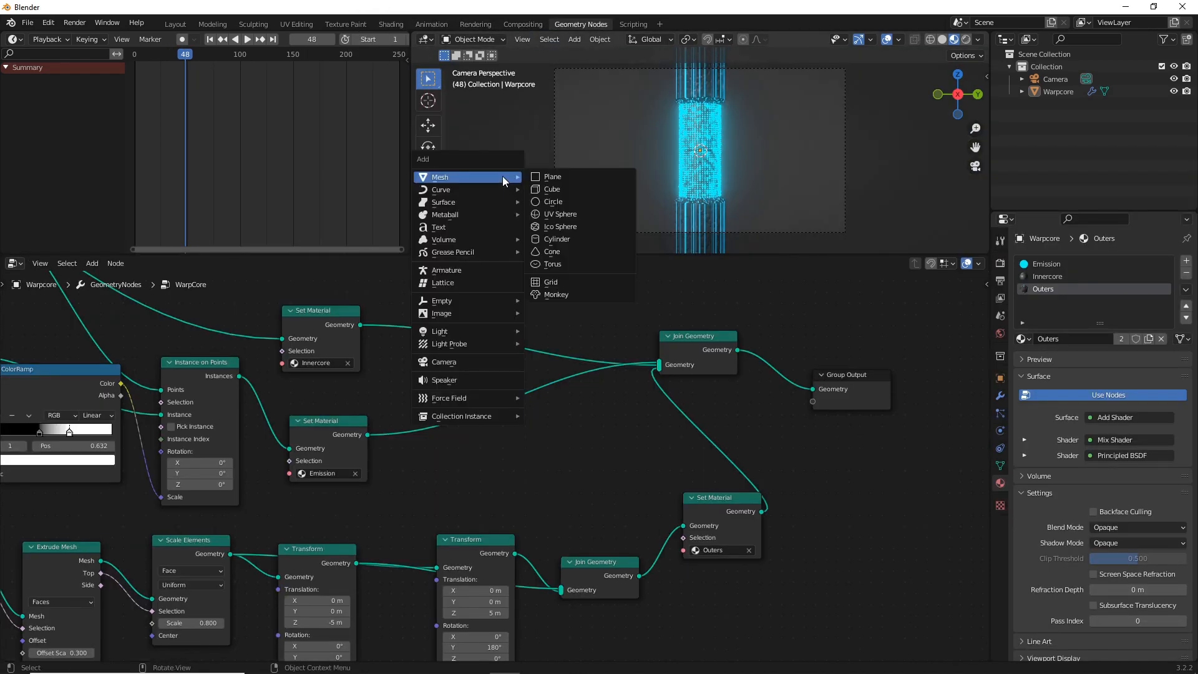
key("shift+a")
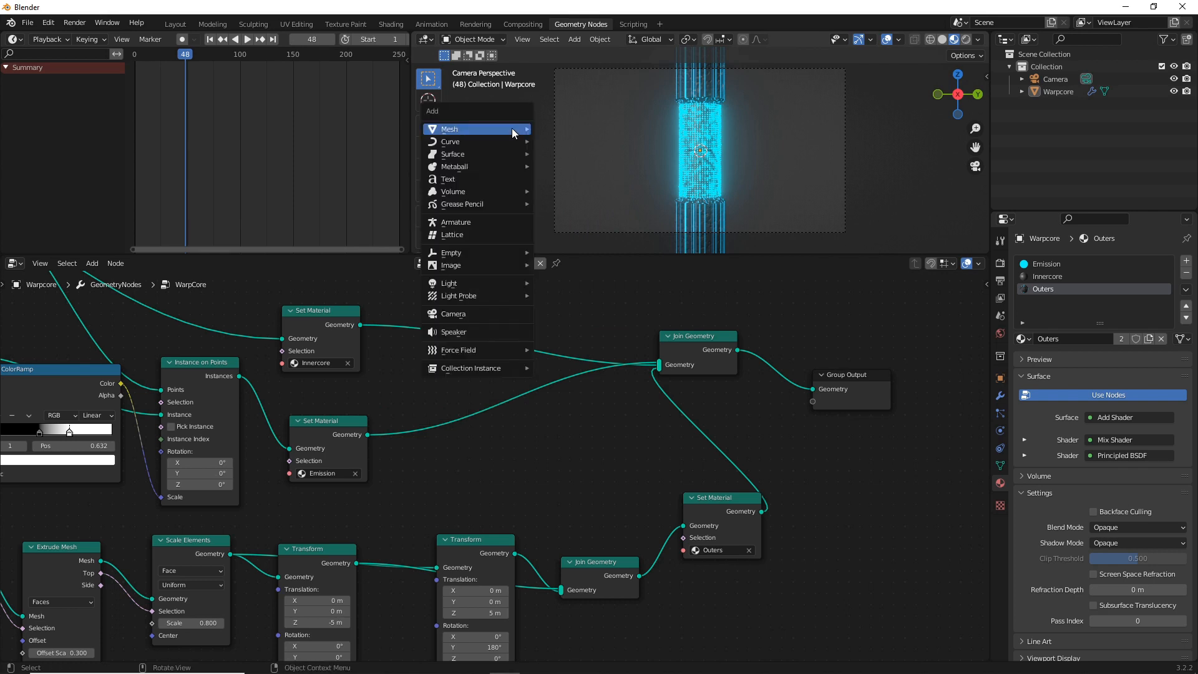
mouse_move(515, 130)
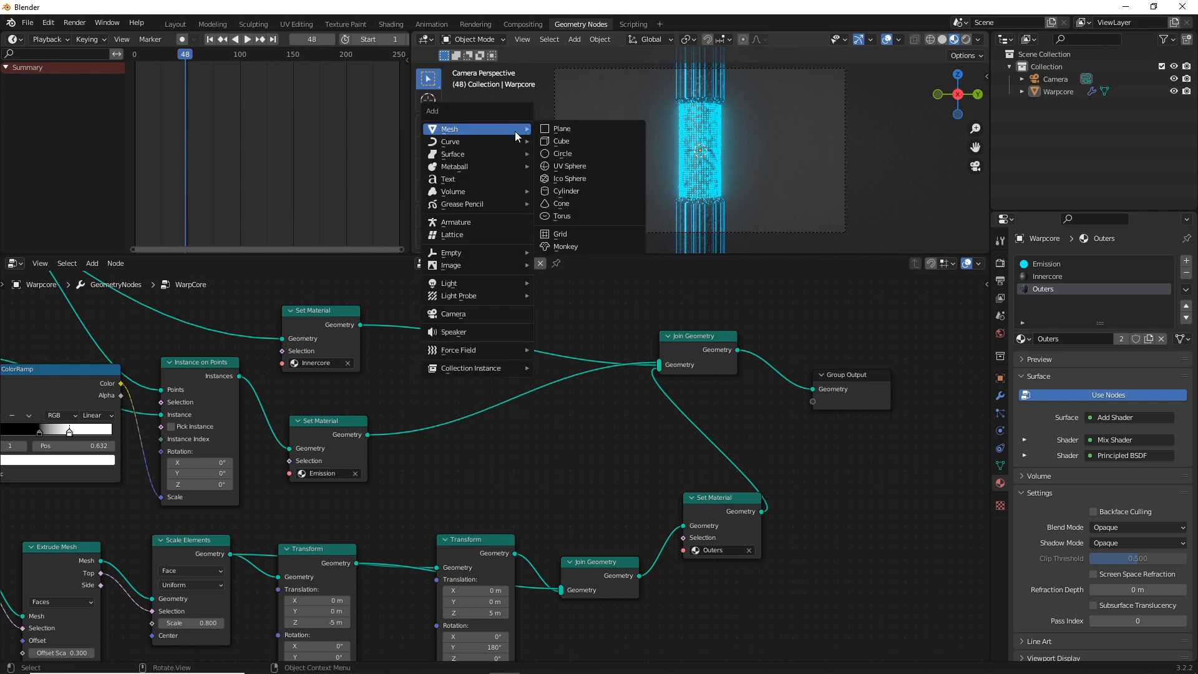
left_click(571, 129)
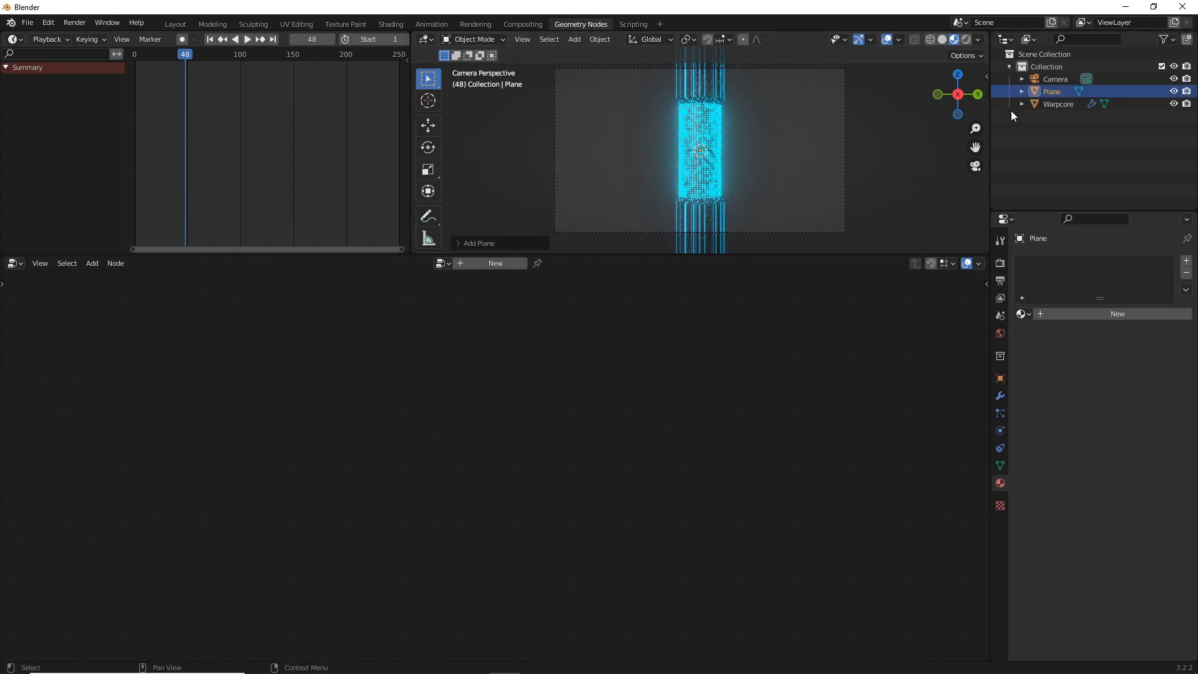
Rename the new plane object to OUTERS
double_click(1046, 91)
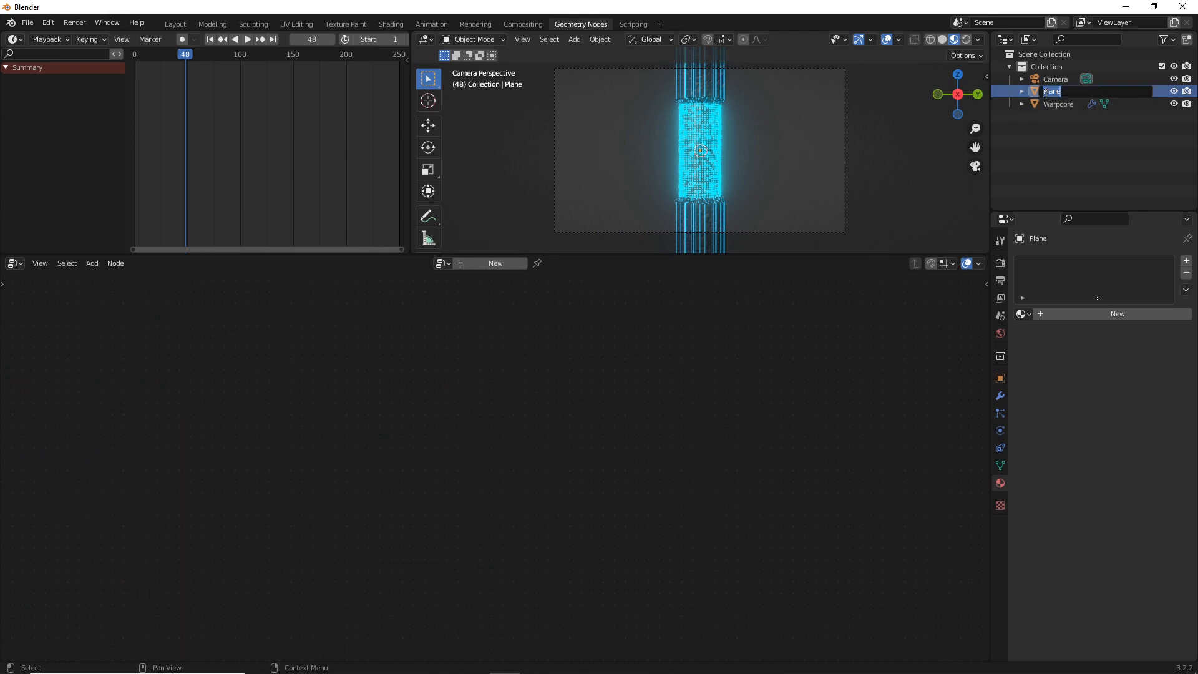
type("OUTERS")
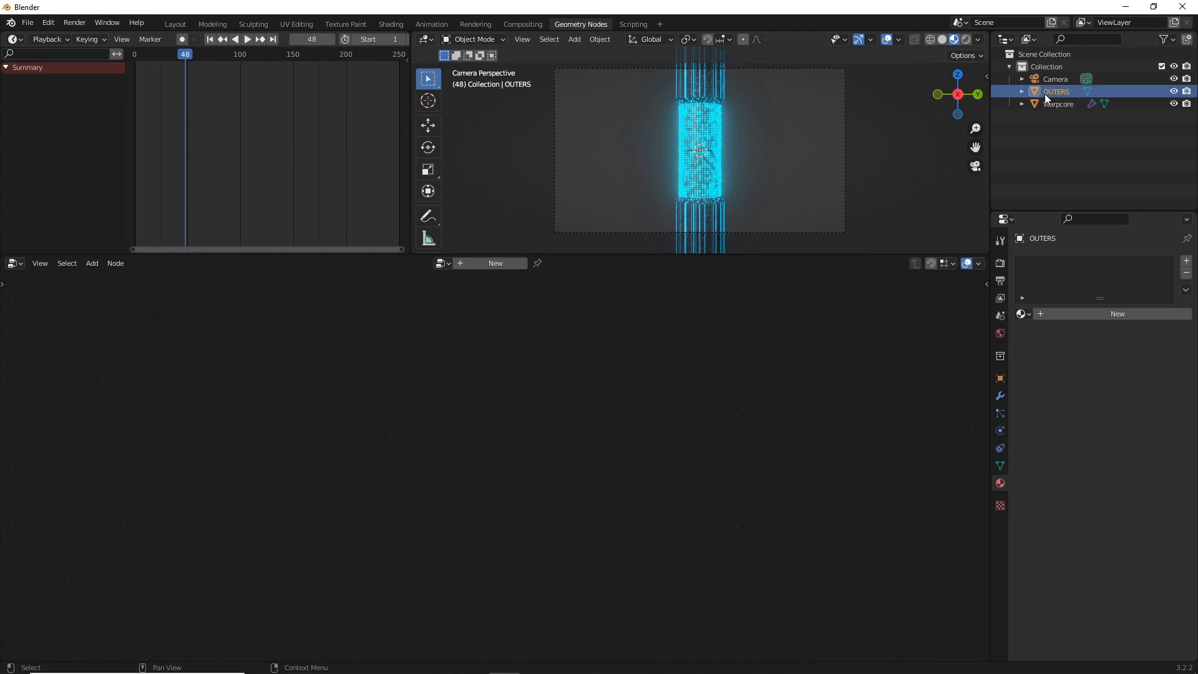
key("Return")
Create a new geometry node tree on the OUTERS object
left_click(474, 263)
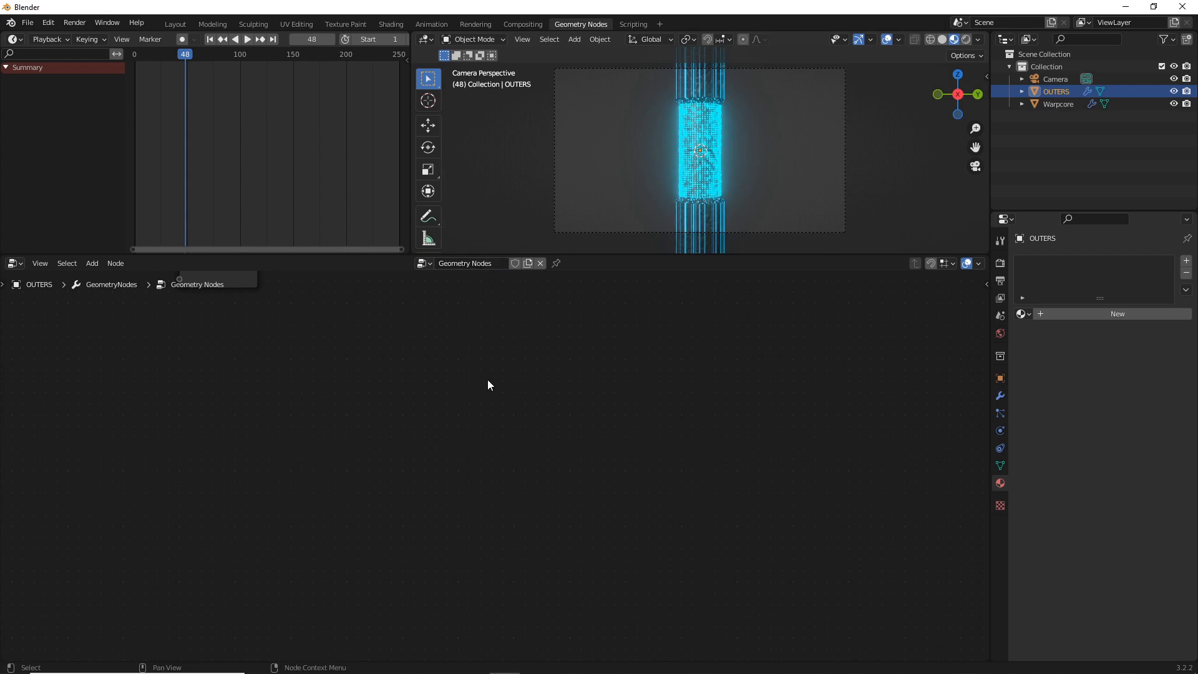
scroll(487, 382, "down", 5)
middle_click_drag(438, 387, 899, 464)
scroll(692, 438, "up", 7)
middle_click_drag(613, 403, 519, 417)
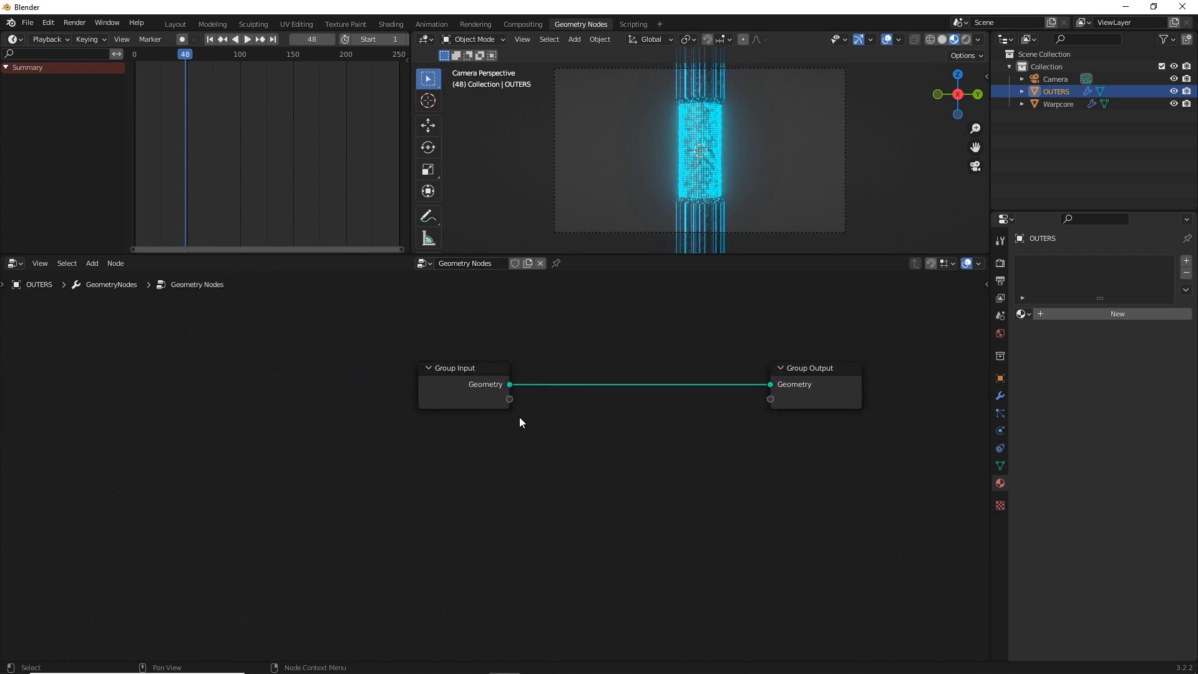
scroll(519, 417, "up", 1)
middle_click_drag(675, 181, 734, 208)
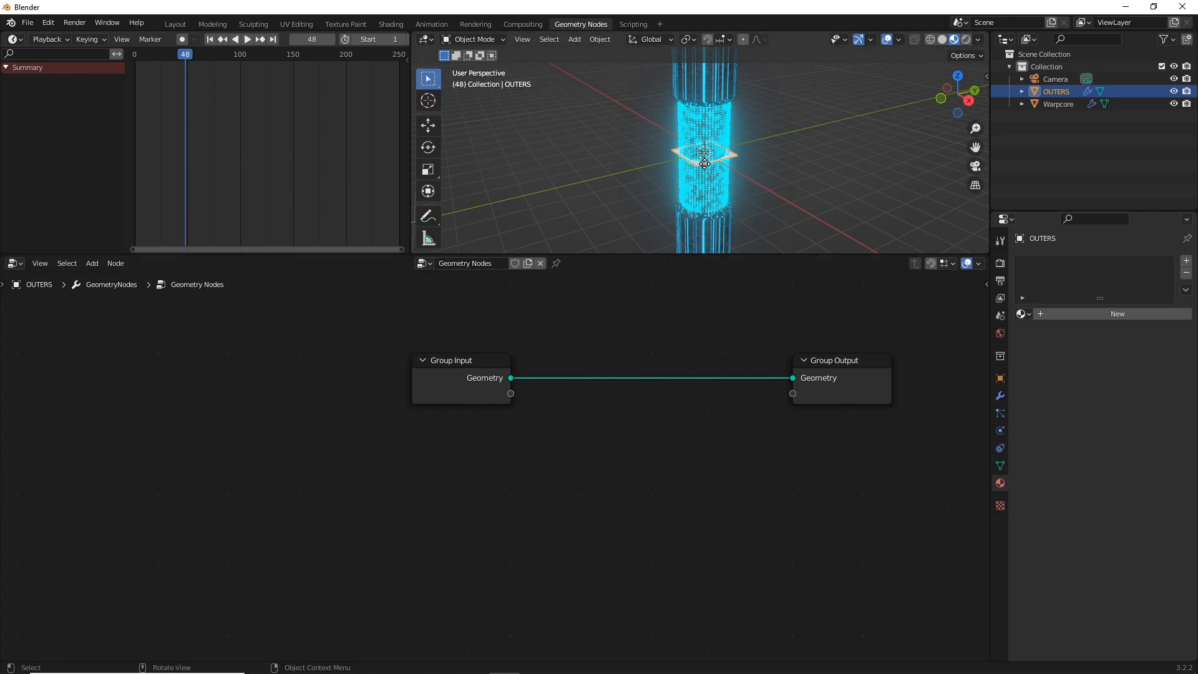
key("g")
key("z")
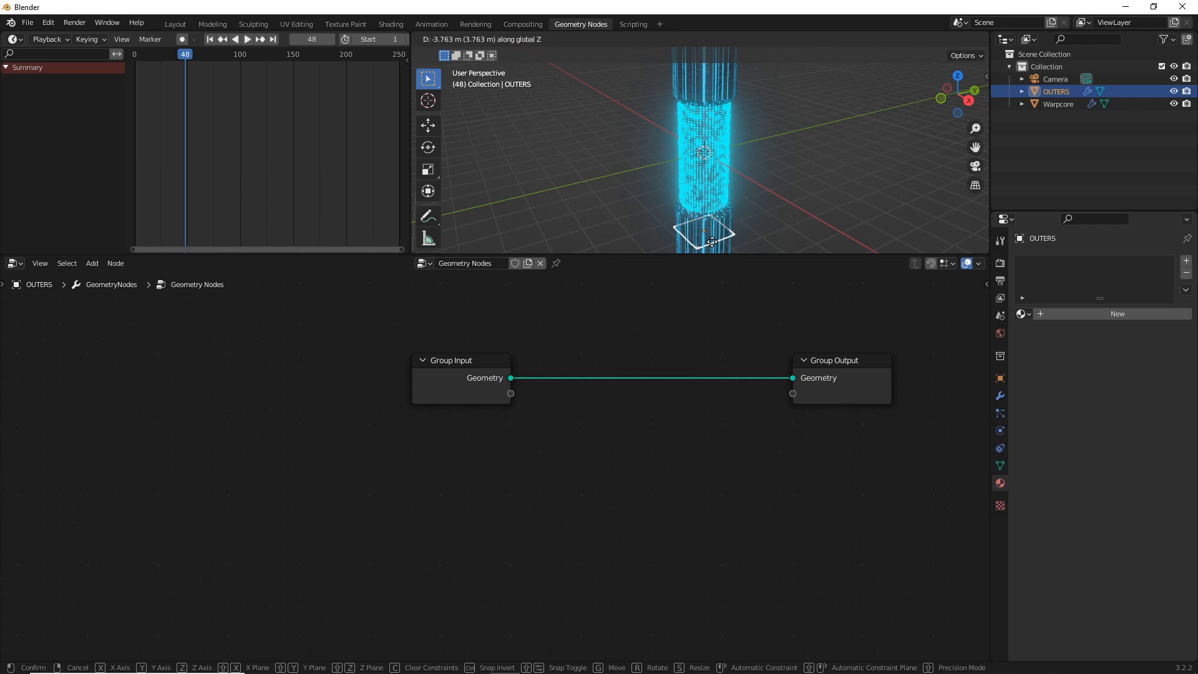
key("Escape")
Delete the Group Input node, add a Grid mesh primitive, and connect its Mesh output to the Group Output's Geometry
left_click(455, 362)
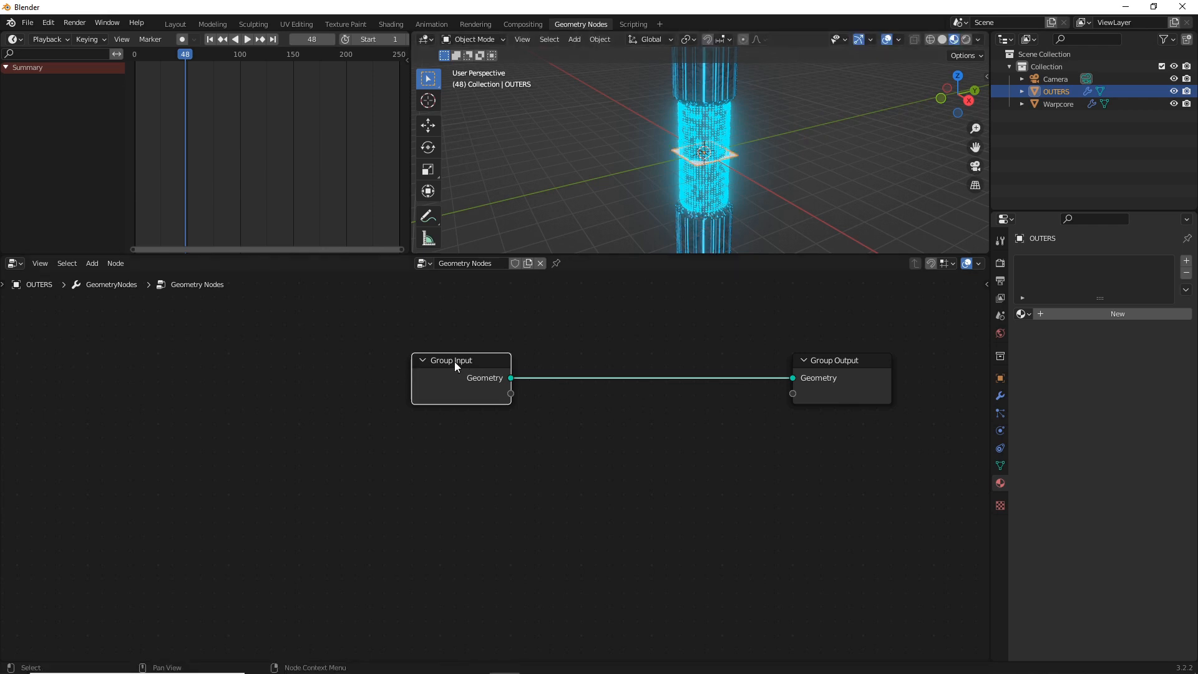
key("x")
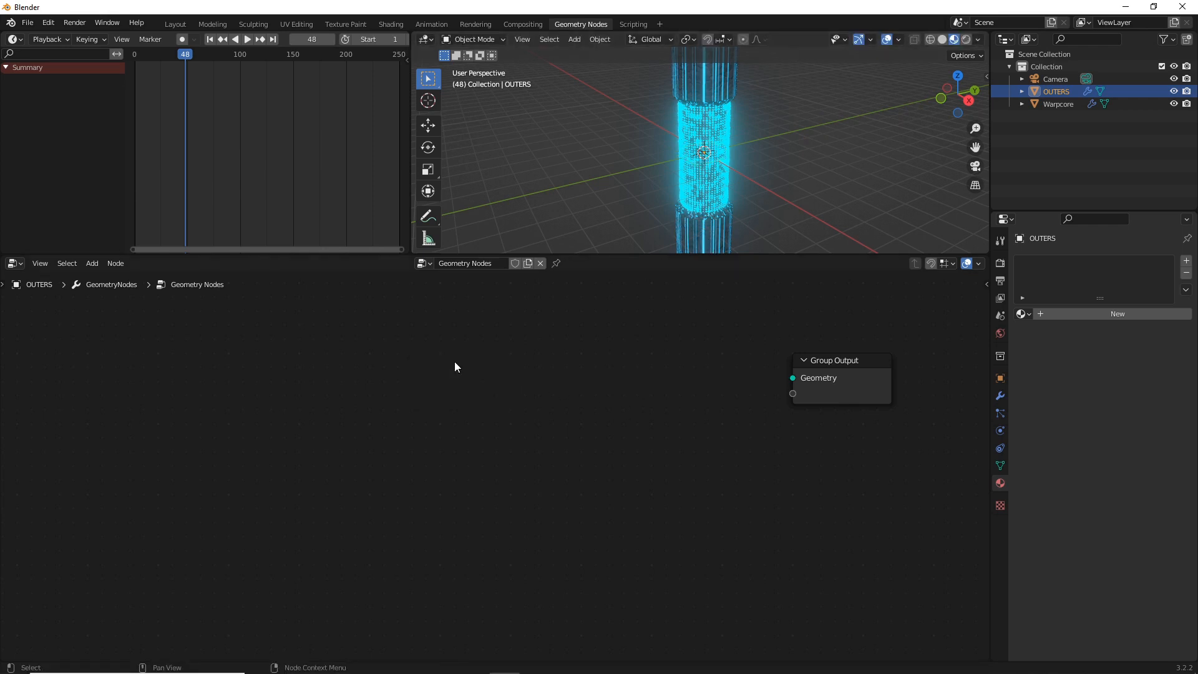
key("shift+a")
left_click(406, 240)
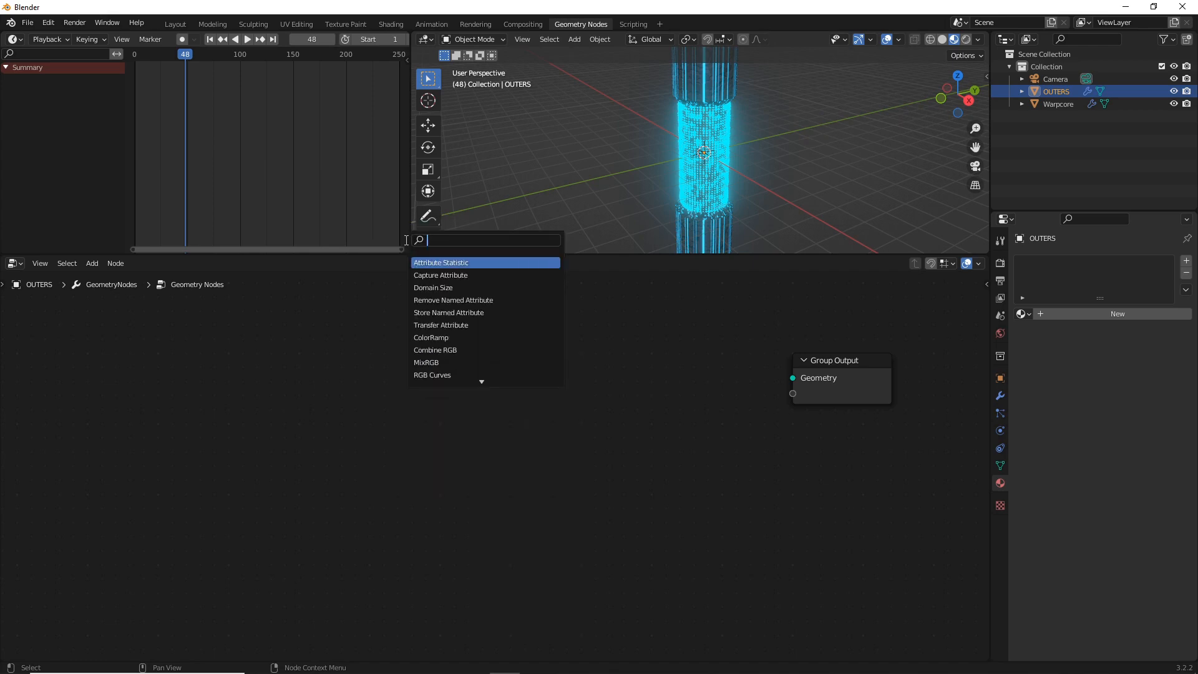
key("shift+a")
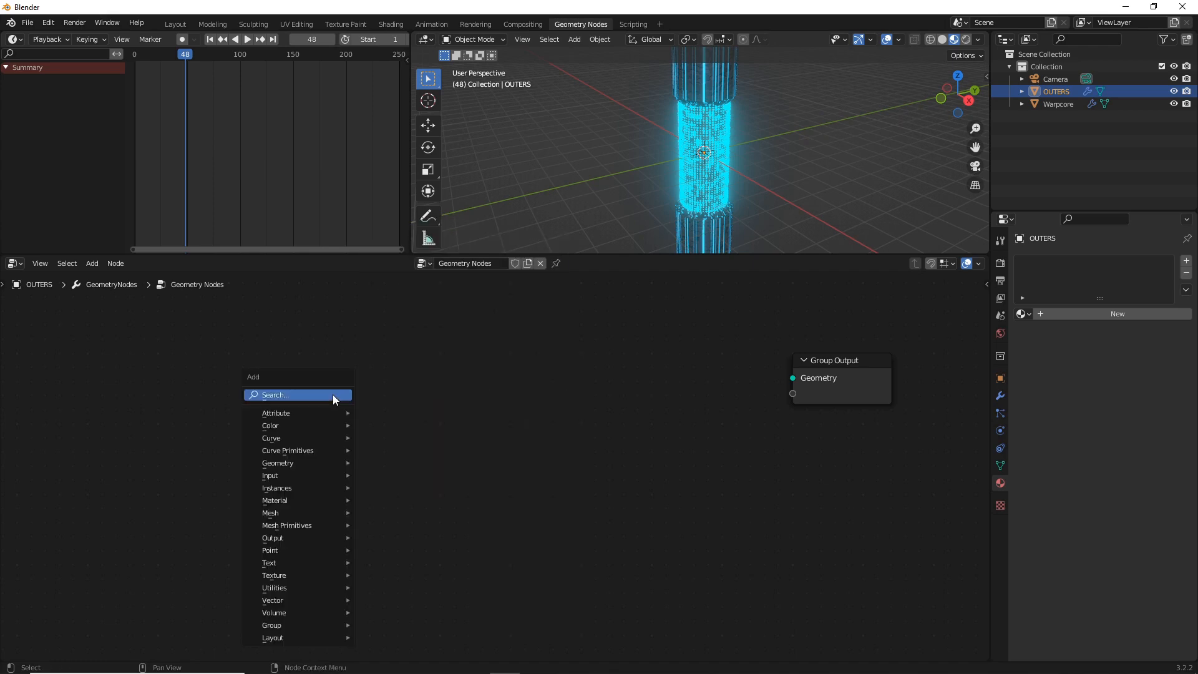
mouse_move(321, 461)
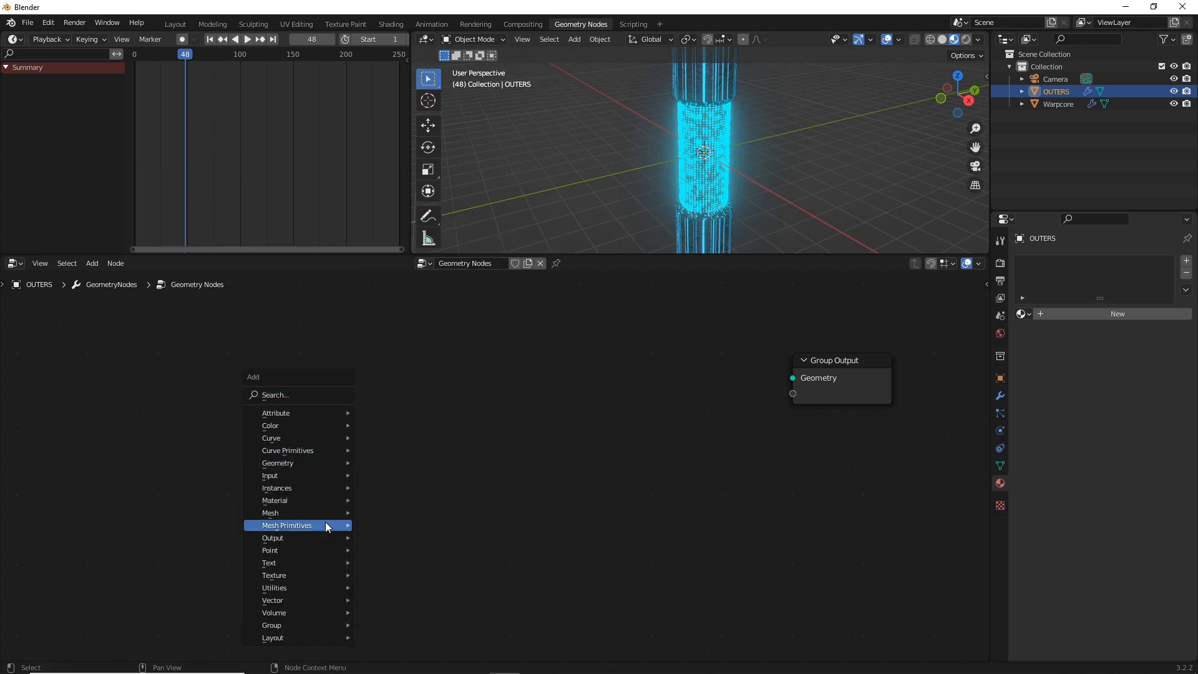
mouse_move(331, 525)
left_click(411, 560)
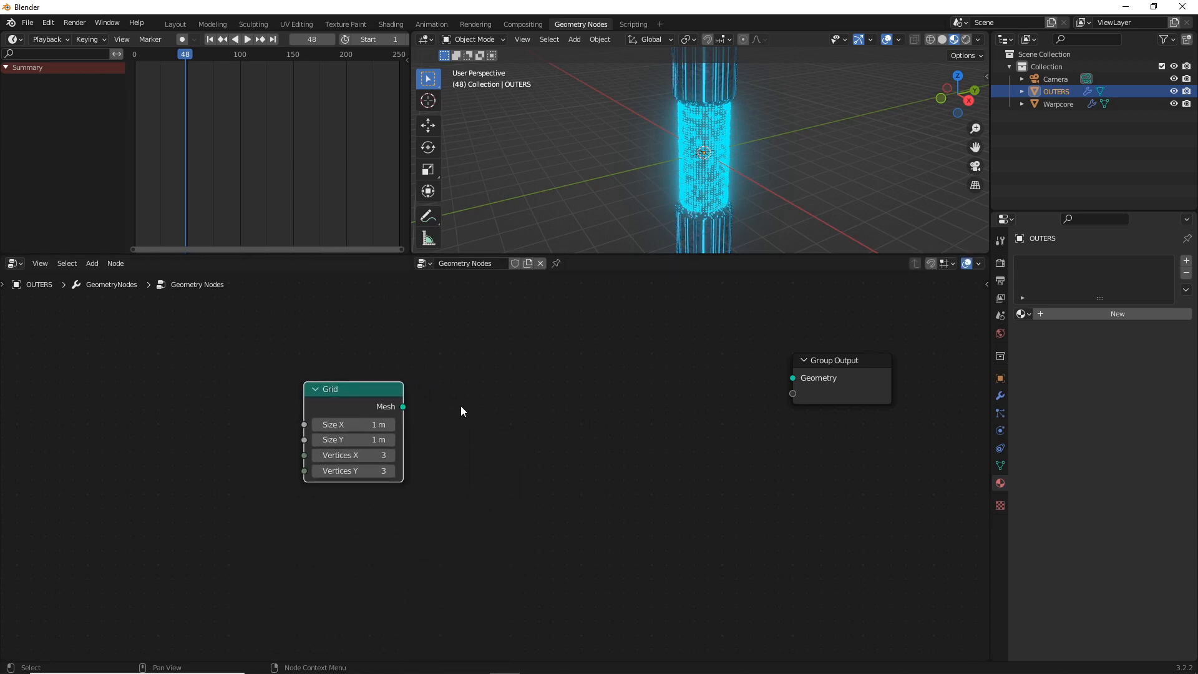
left_click_drag(403, 407, 793, 378)
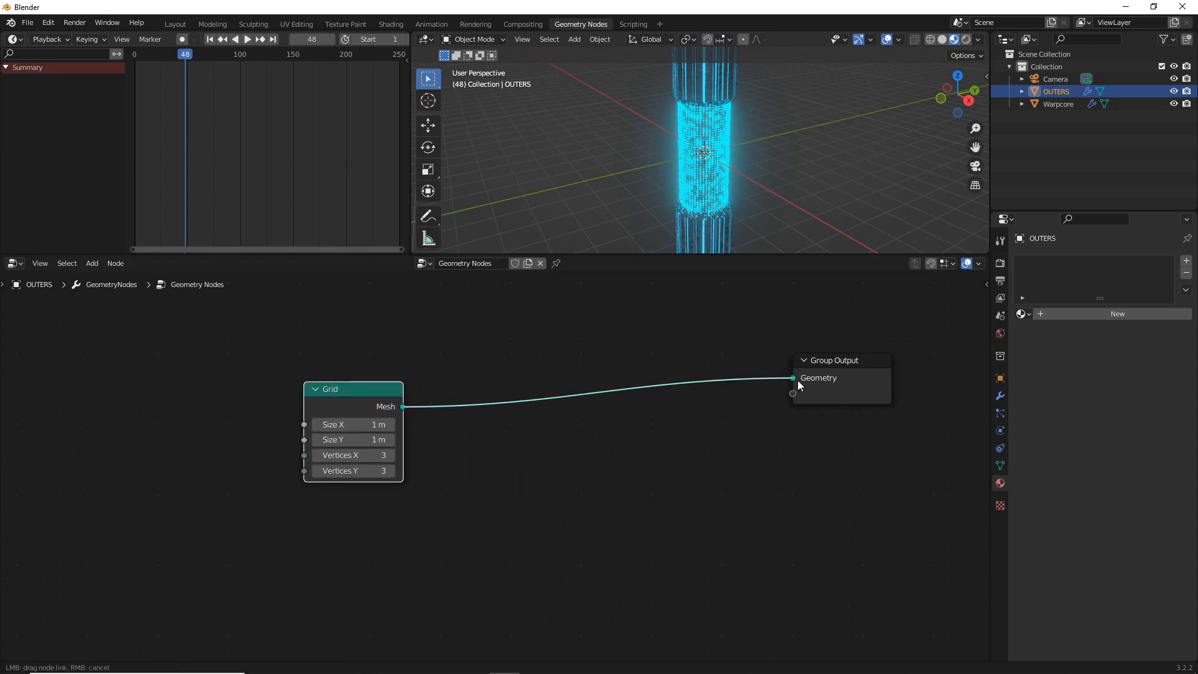
Set the Grid node's Size X to 90 m and Size Y to 70 m
left_click(370, 425)
type("90")
key("Tab")
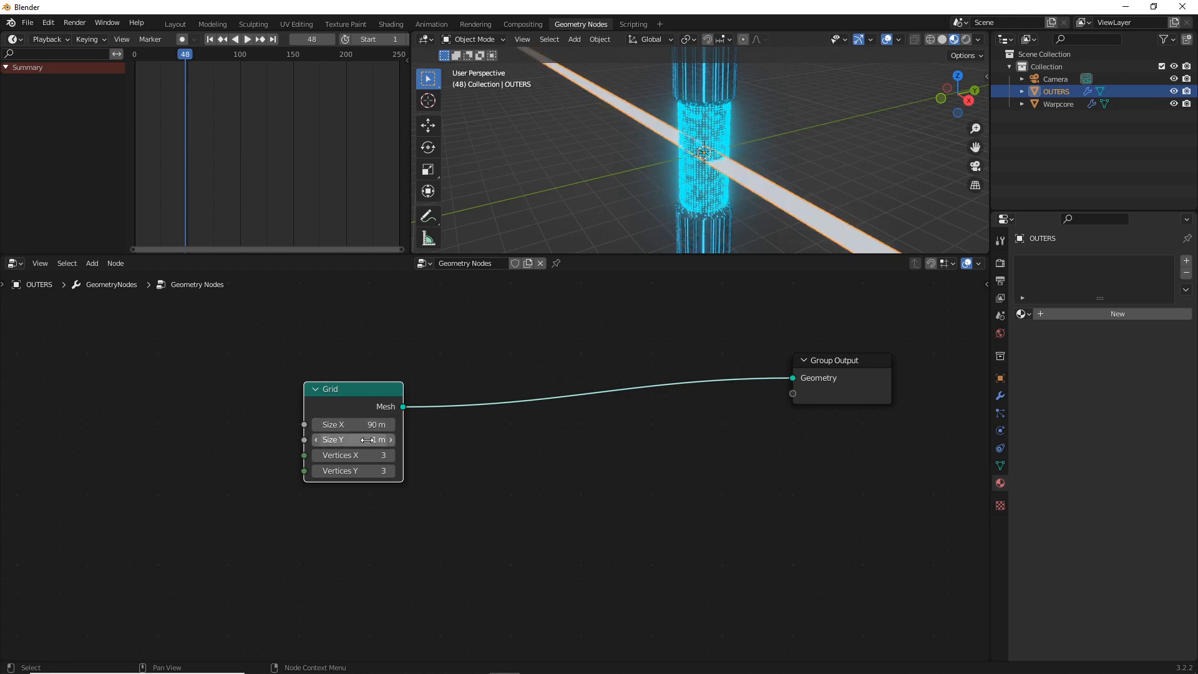
type("70")
key("Return")
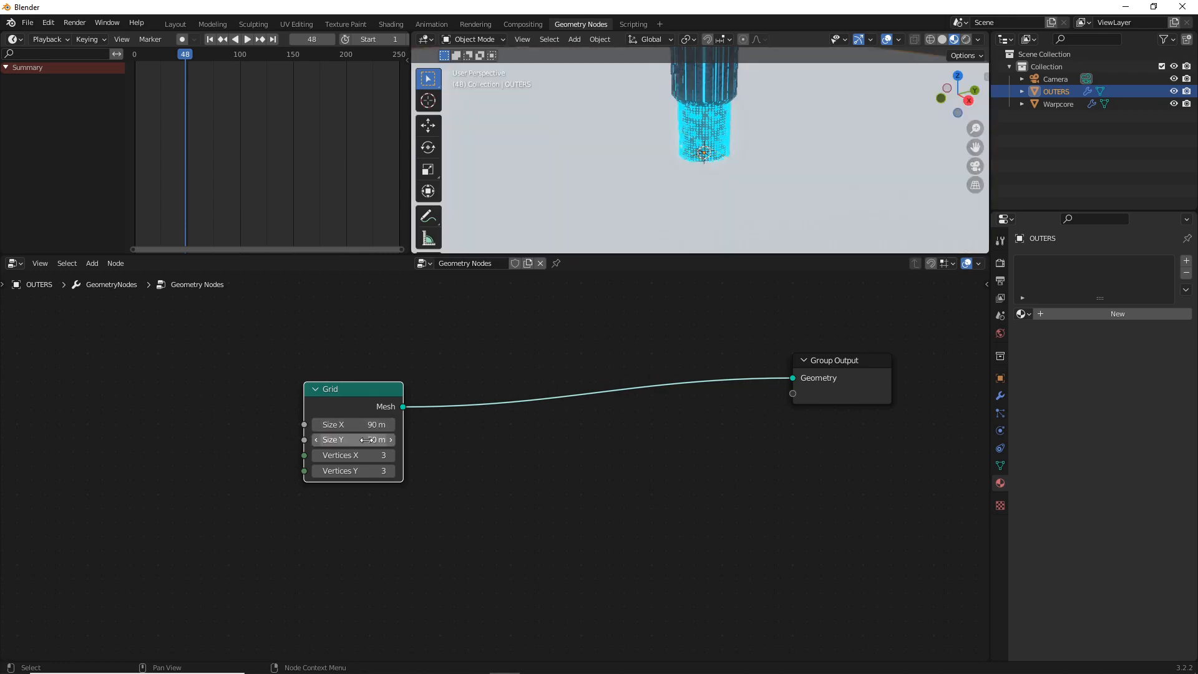
Set the Grid node's Vertices X and Vertices Y to 50
left_click(367, 458)
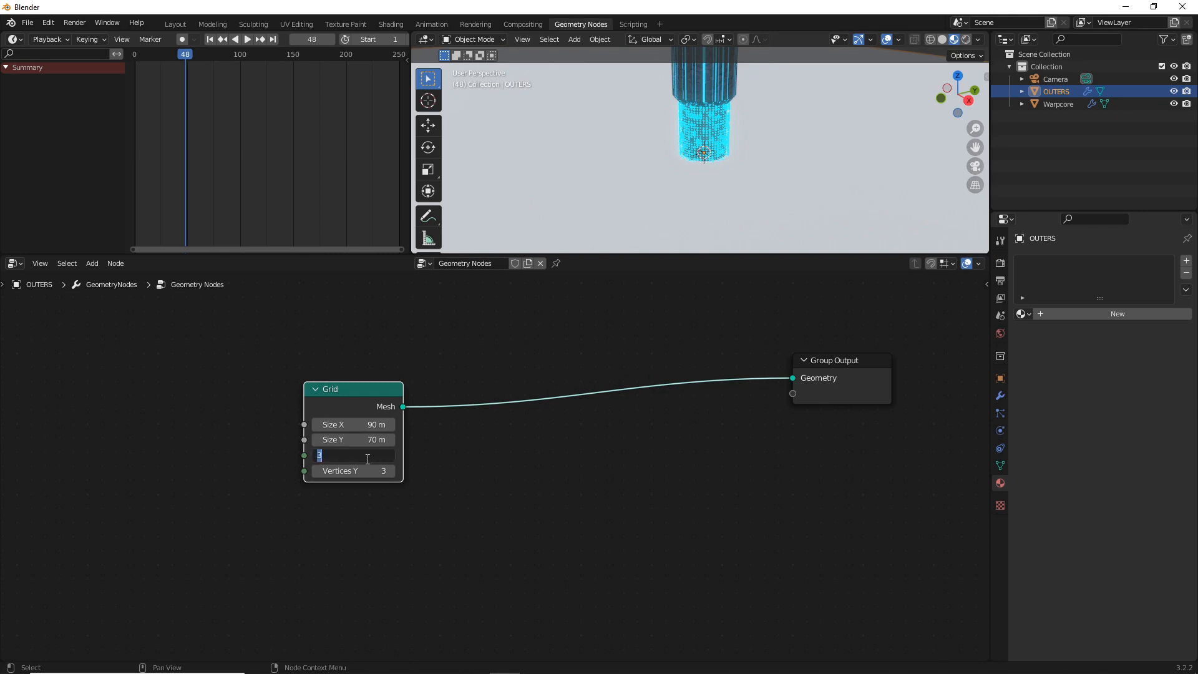
key("Tab")
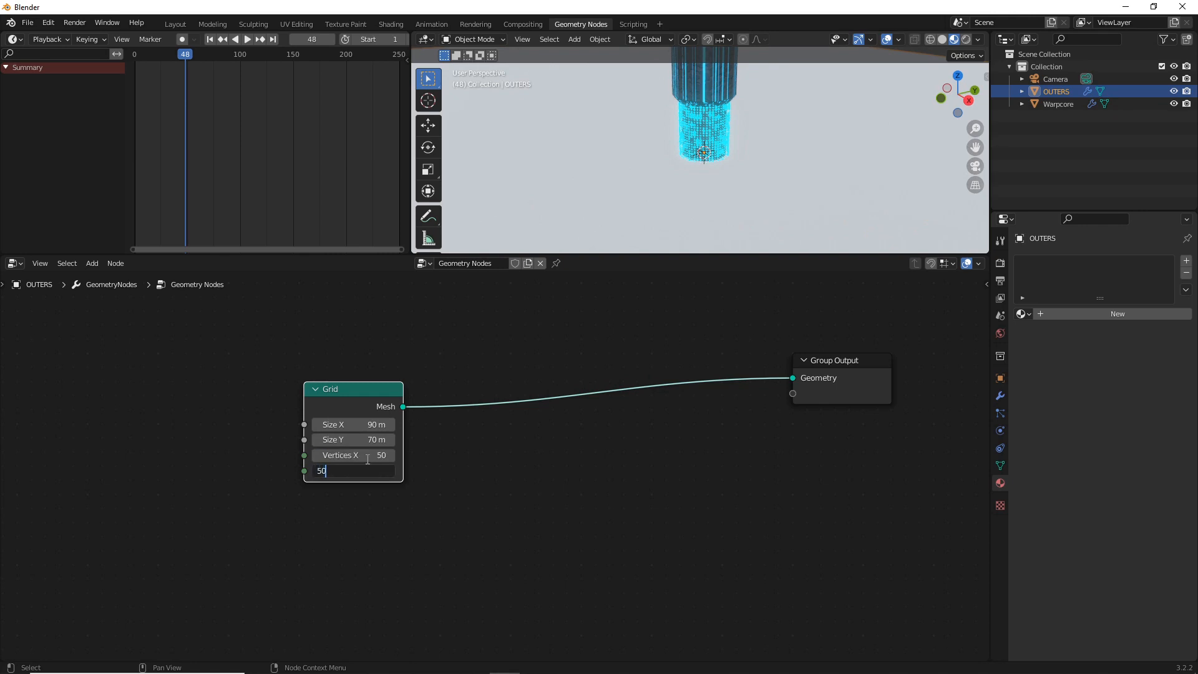
type("50")
key("Return")
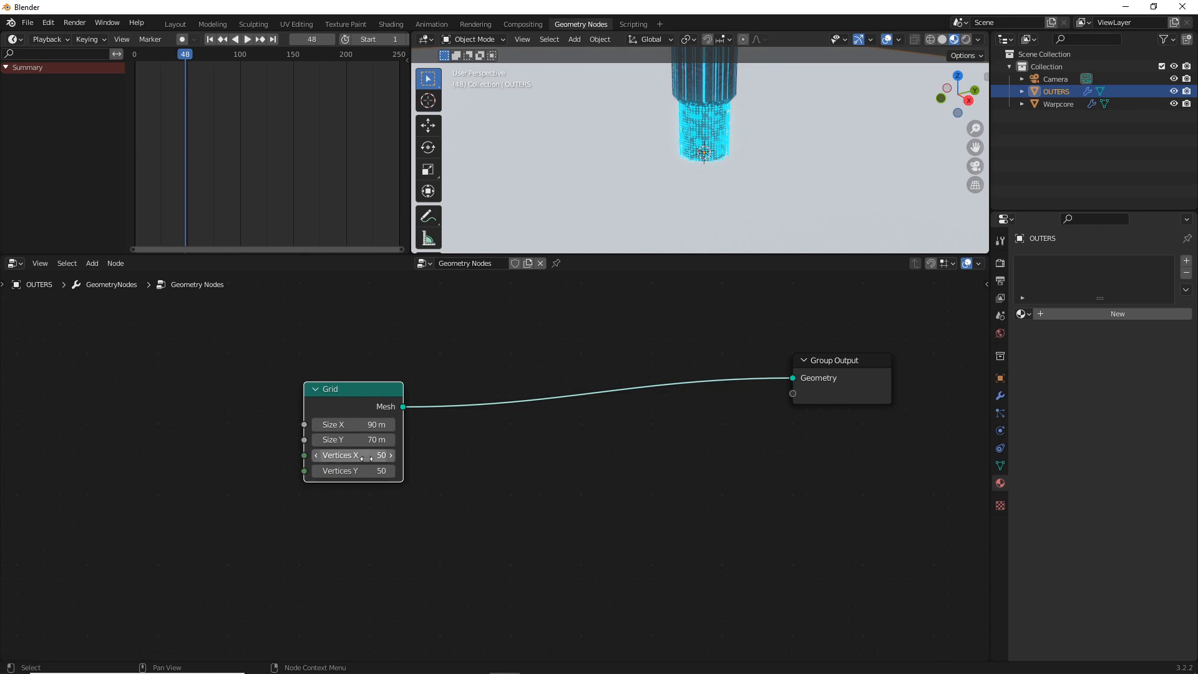
Show the viewport in wireframe shading and reduce the Grid's Vertices Y to 30, trying 21 and 25 first
left_click(942, 39)
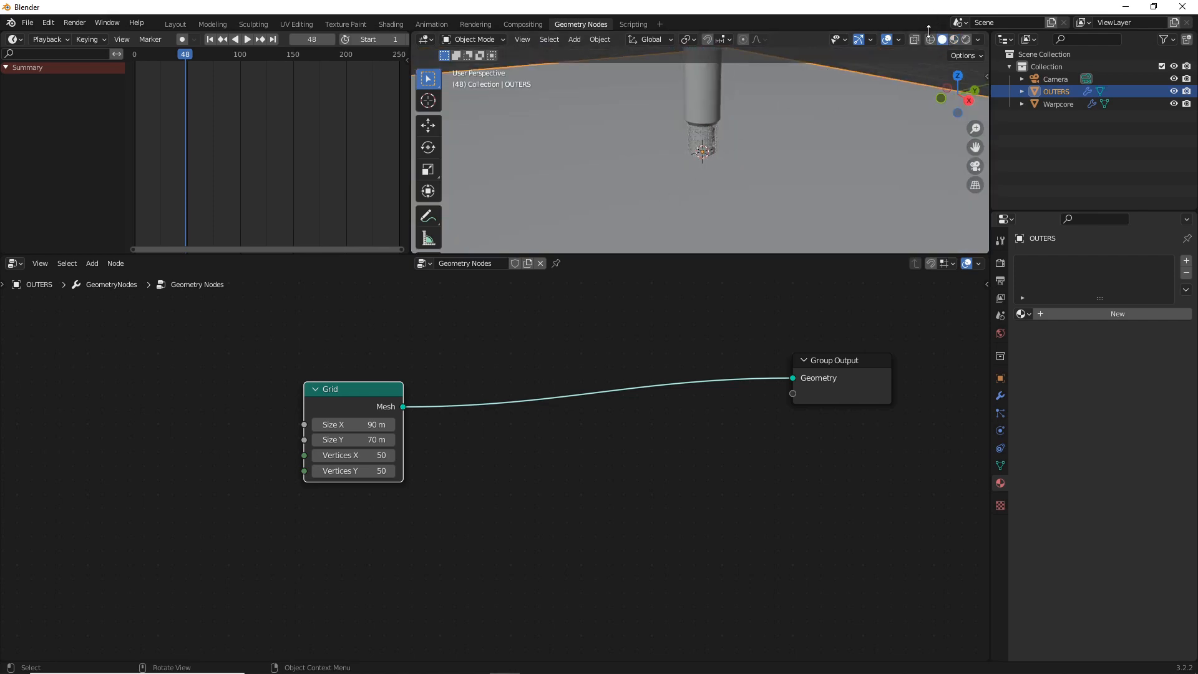
left_click(930, 39)
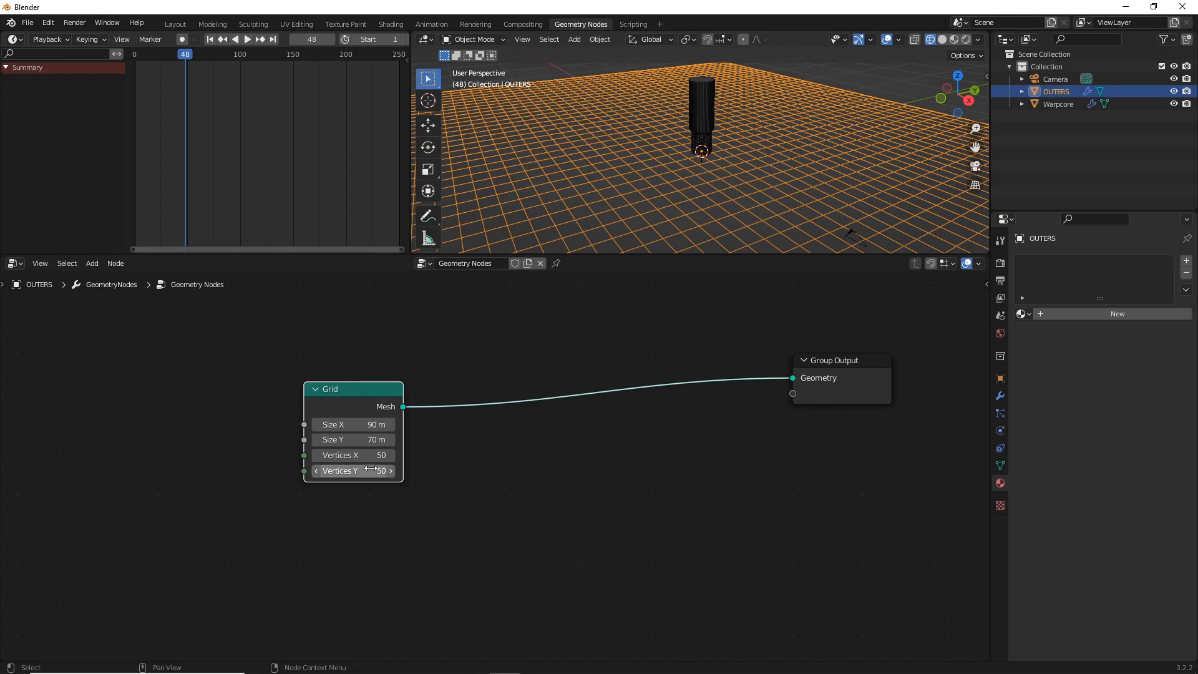
left_click_drag(367, 469, 350, 469)
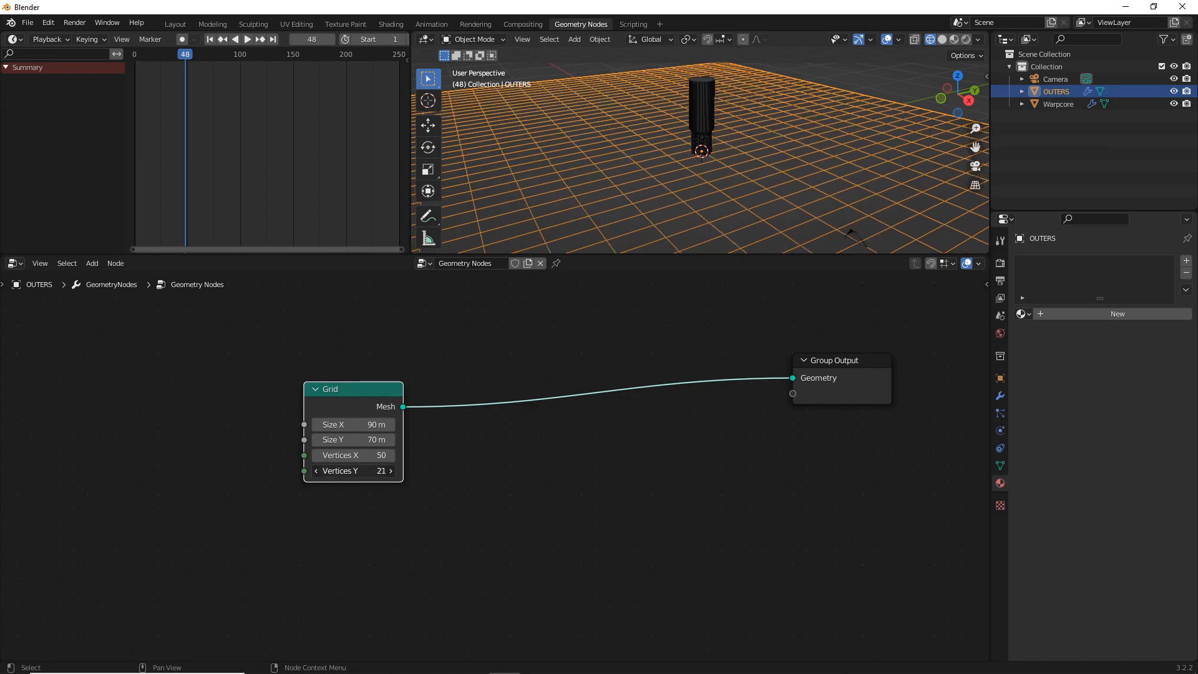
left_click(372, 466)
type("25")
key("Return")
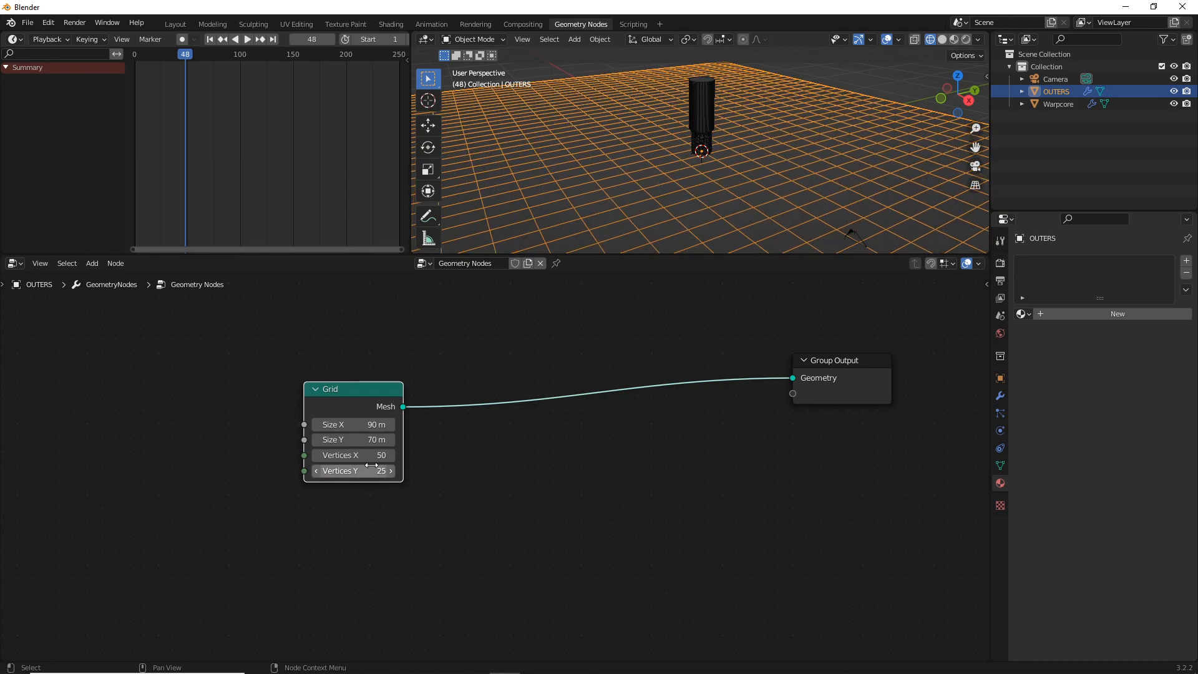
left_click(371, 466)
key("Return")
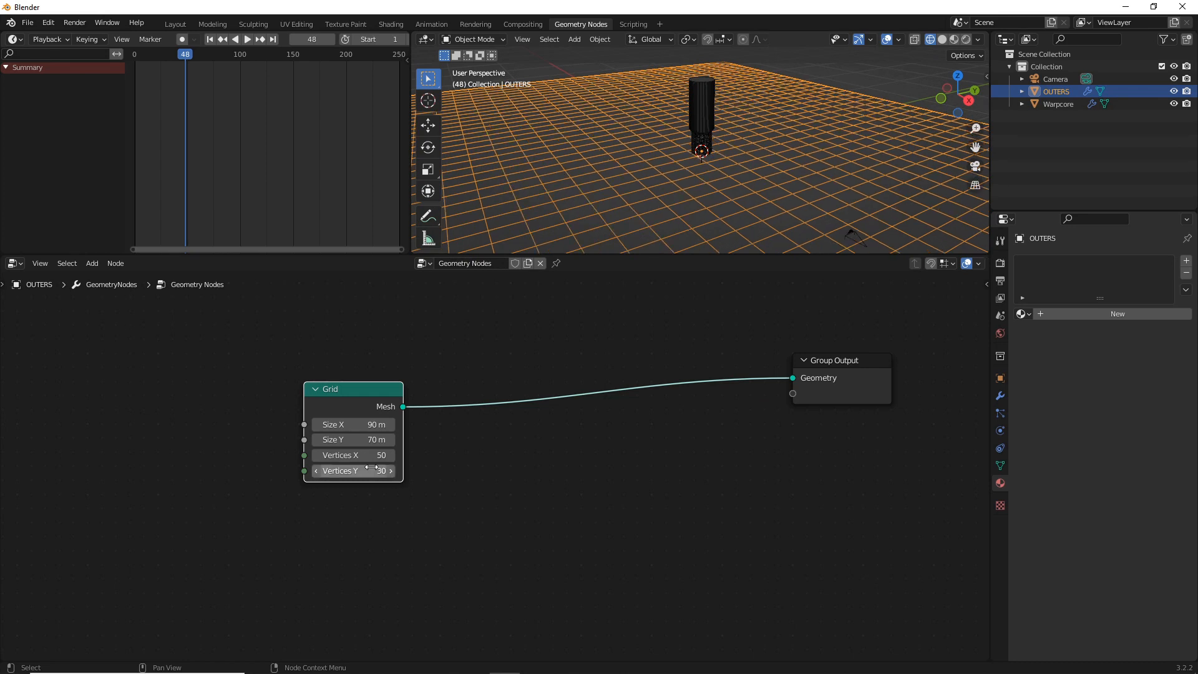
left_click(448, 427)
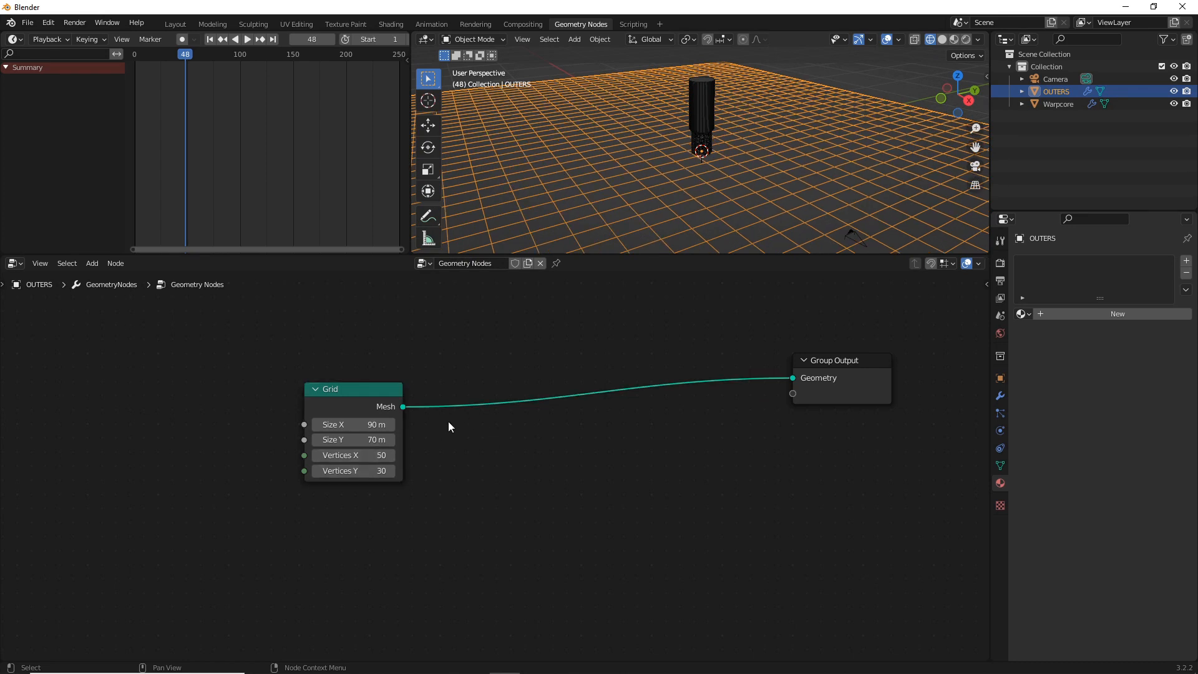
middle_click_drag(667, 164, 720, 171)
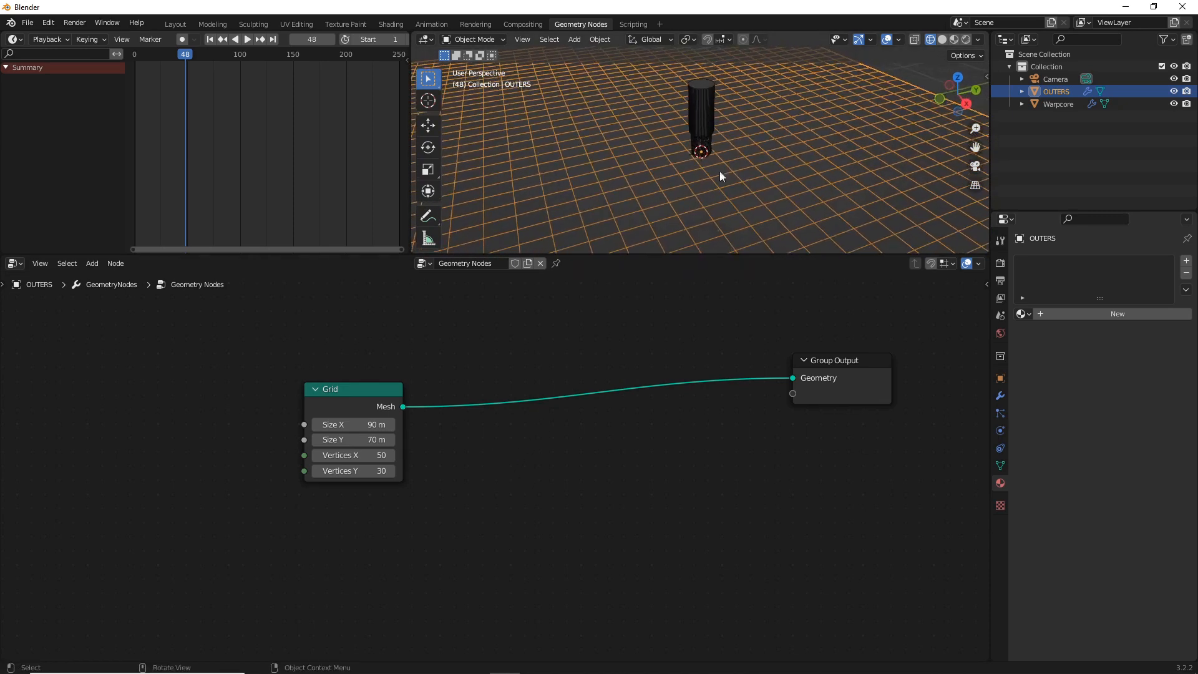
Insert a Separate Geometry node on the link between the Grid and Group Output nodes
left_click_drag(400, 389, 327, 394)
key("shift+a")
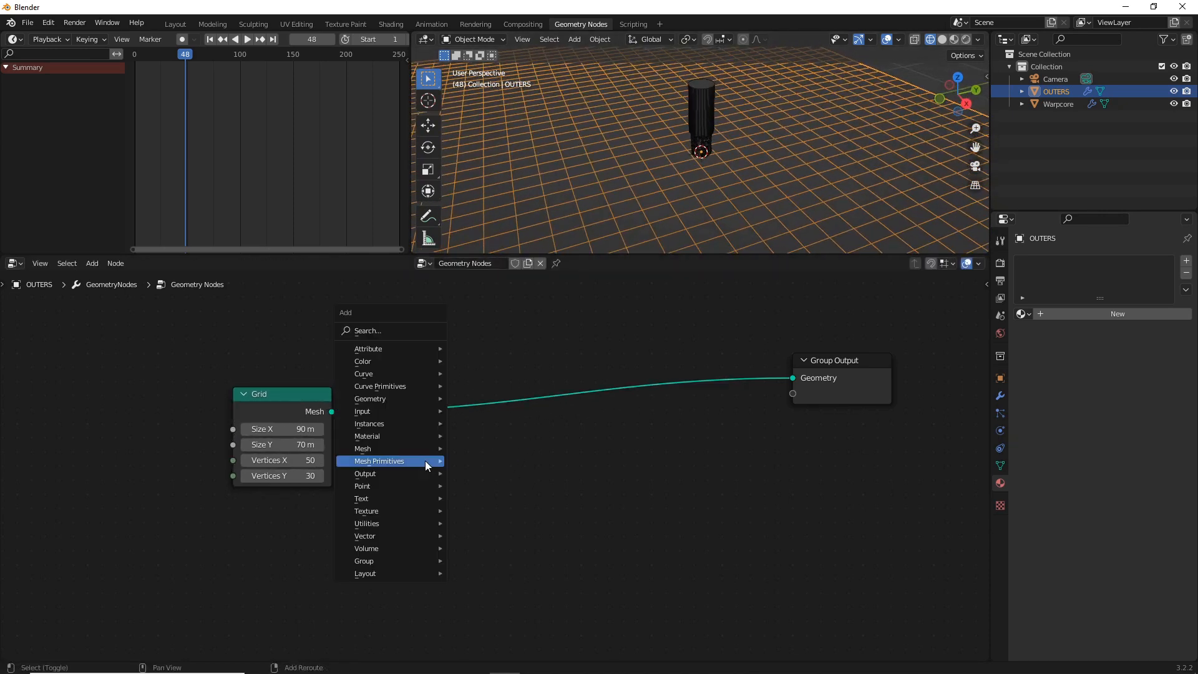
mouse_move(390, 340)
left_click(391, 332)
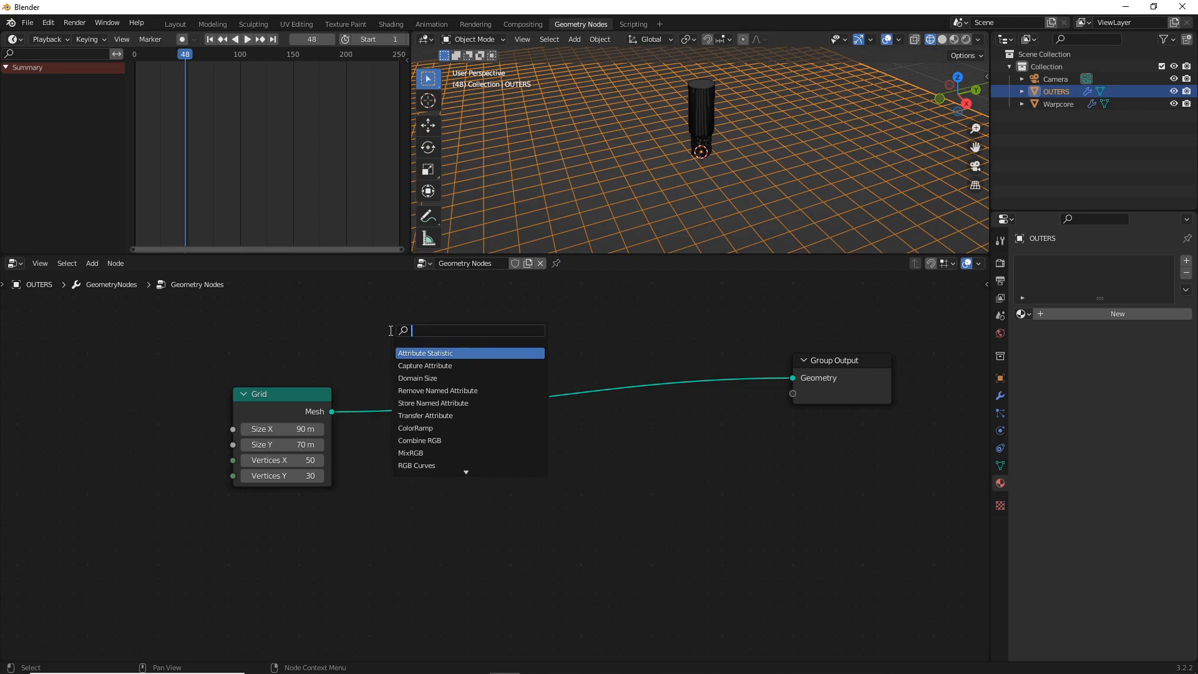
type("SE")
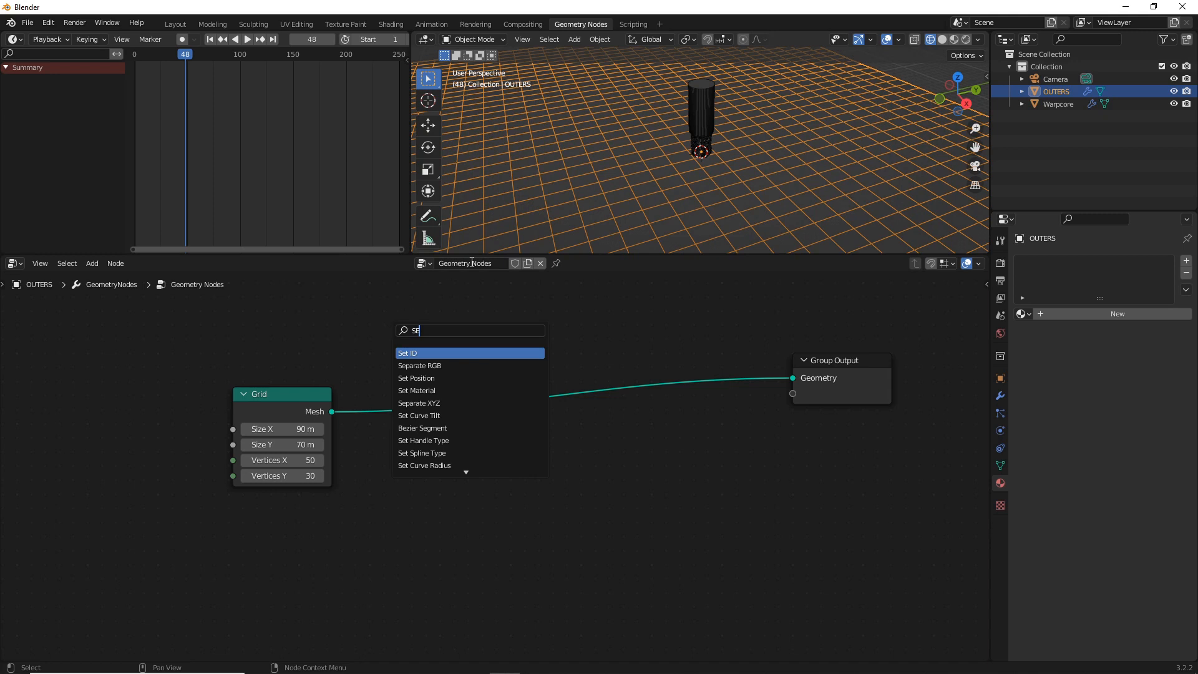
type("PE")
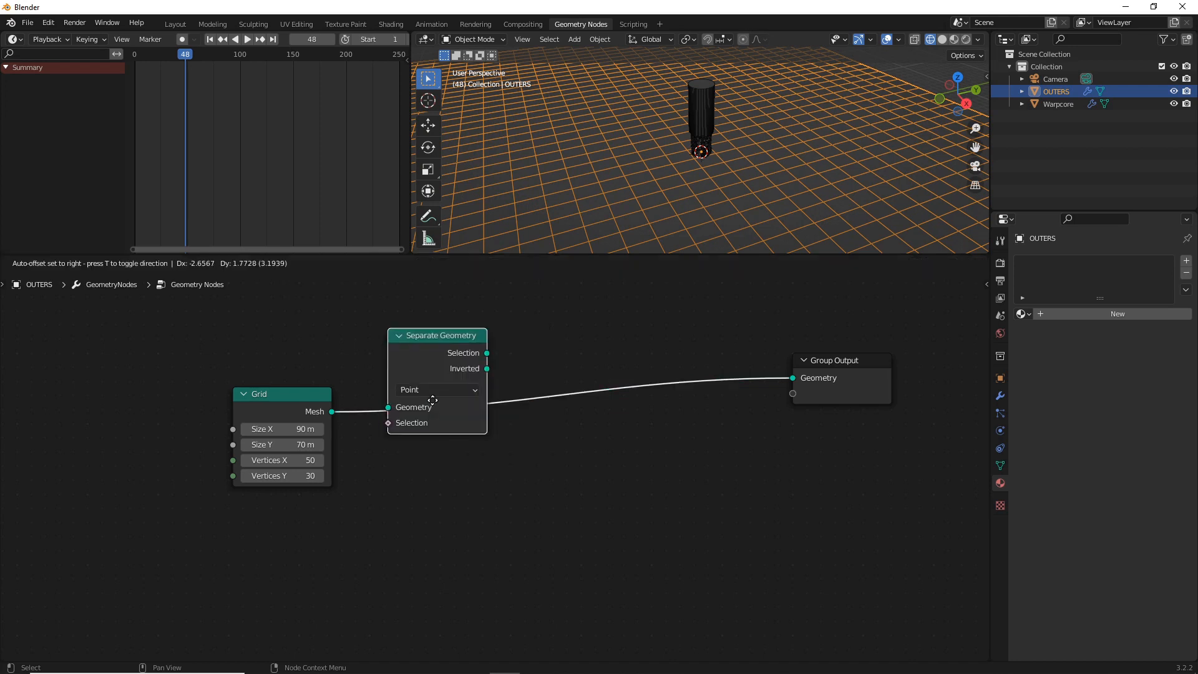
left_click(431, 403)
left_click(438, 429)
left_click(530, 463)
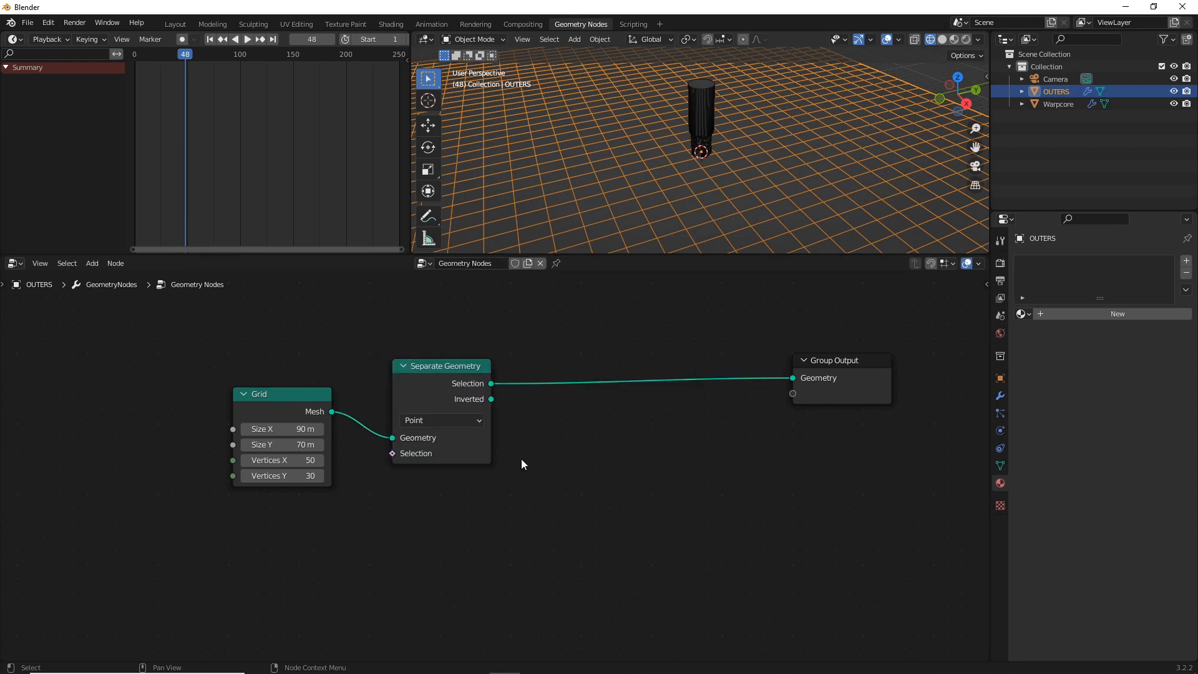
Insert an Extrude Mesh node after Separate Geometry's Selection output and move the Group Output farther along to make room
key("shift+a")
left_click(497, 414)
type("E")
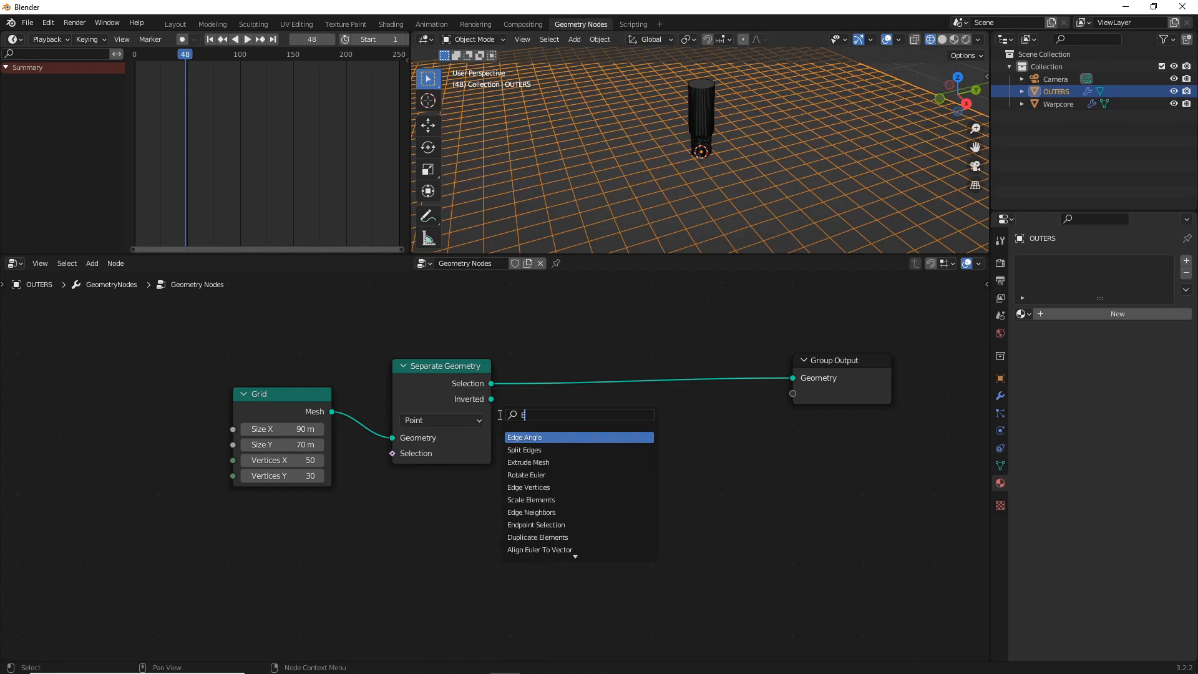
type("X")
key("Return")
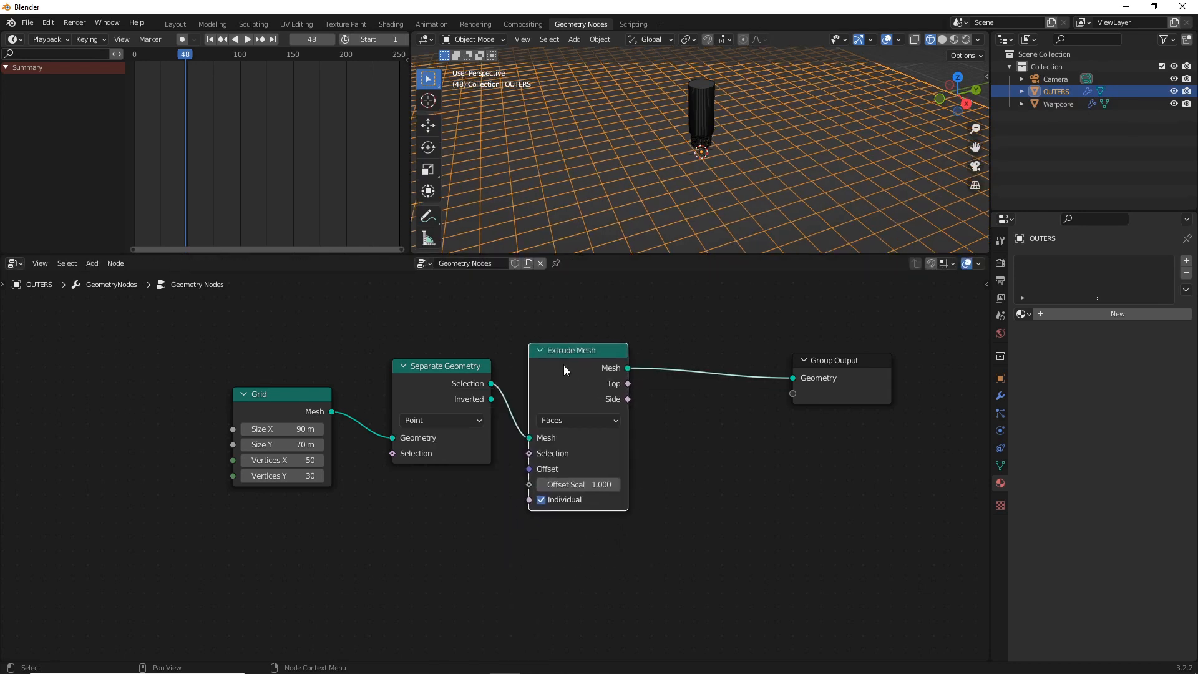
left_click(563, 365)
left_click_drag(819, 370, 891, 408)
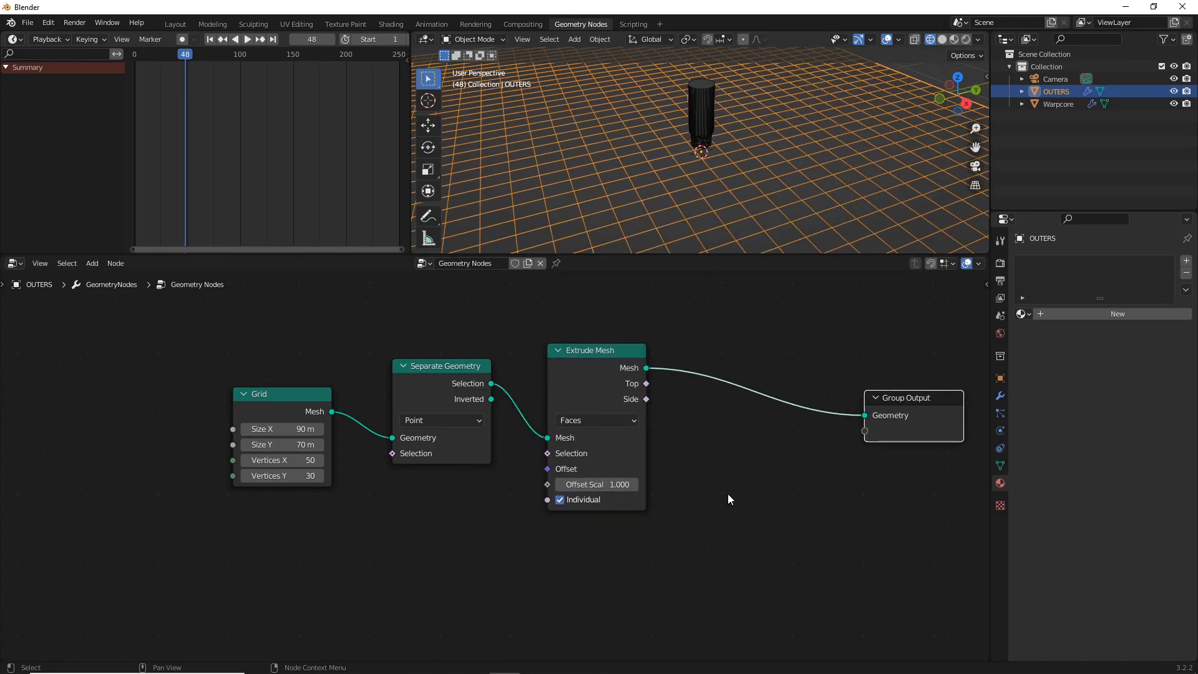
Add a Noise Texture node, connect its Fac output to Extrude Mesh's Offset Scale, and set its Scale to 4.8
middle_click_drag(767, 188, 699, 212)
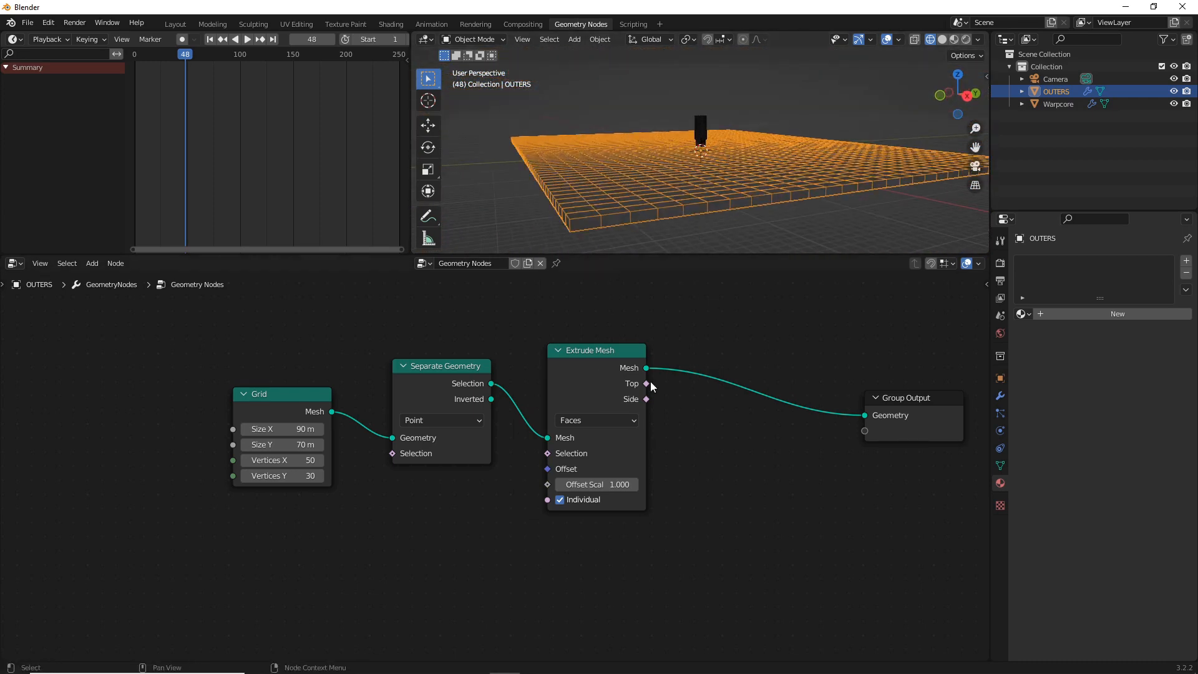
key("shift+a")
left_click(609, 417)
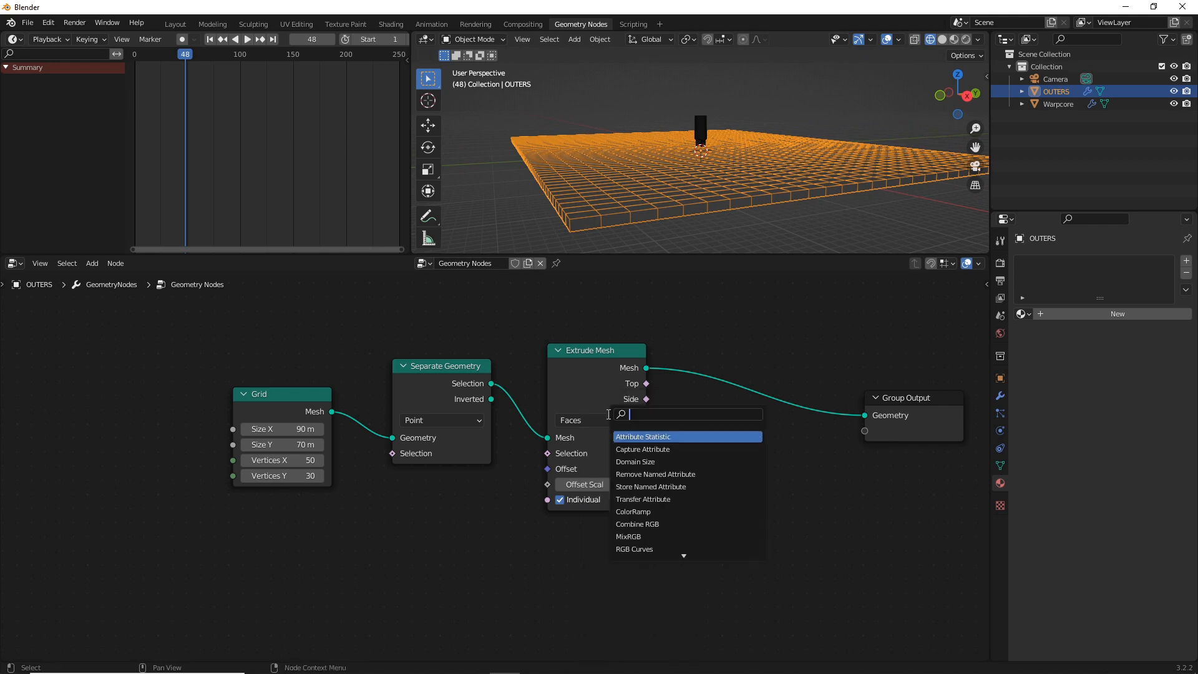
type("NOISE")
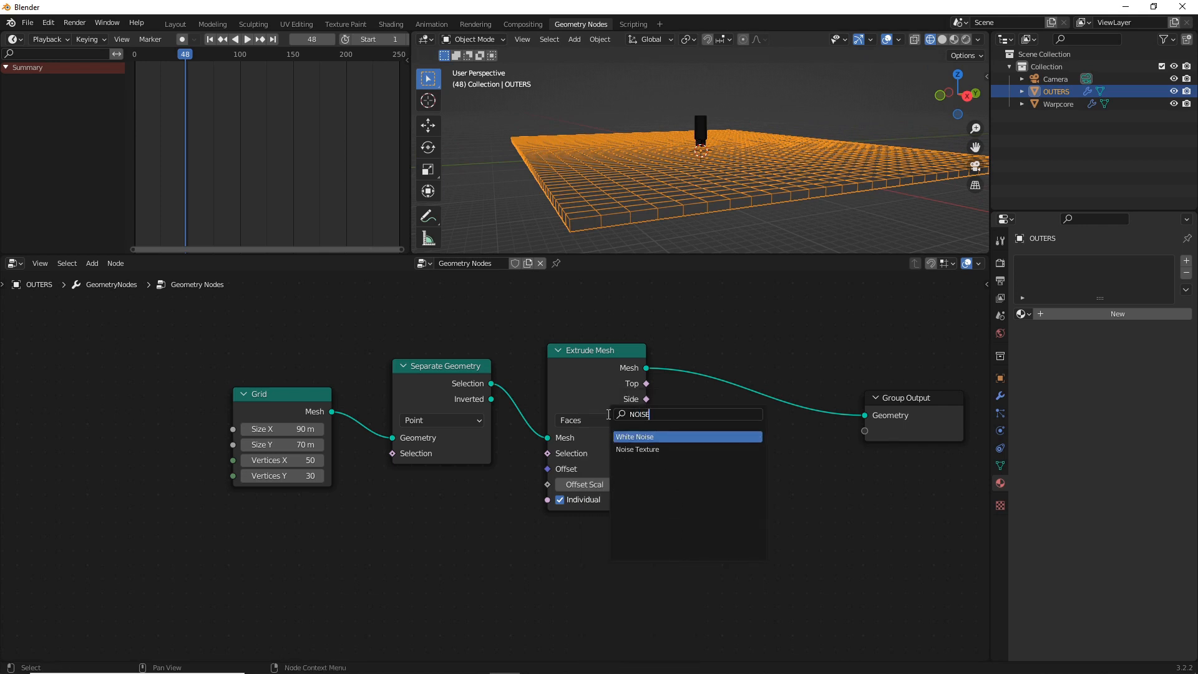
left_click(631, 448)
left_click(413, 511)
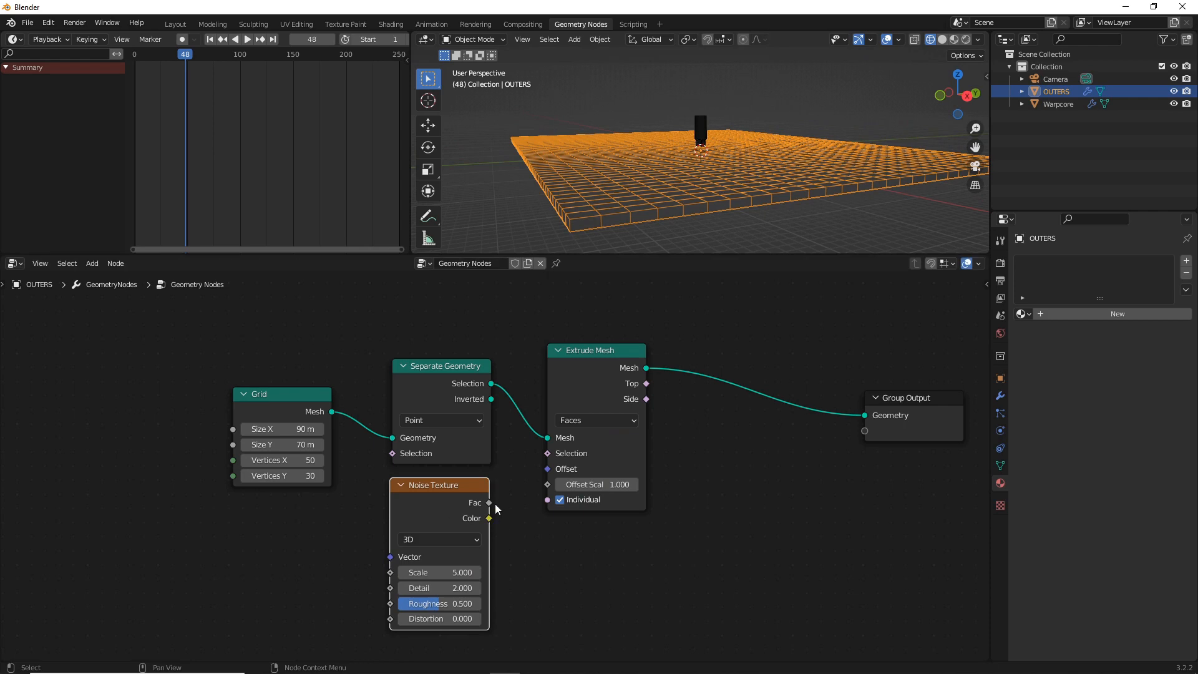
left_click_drag(491, 503, 548, 484)
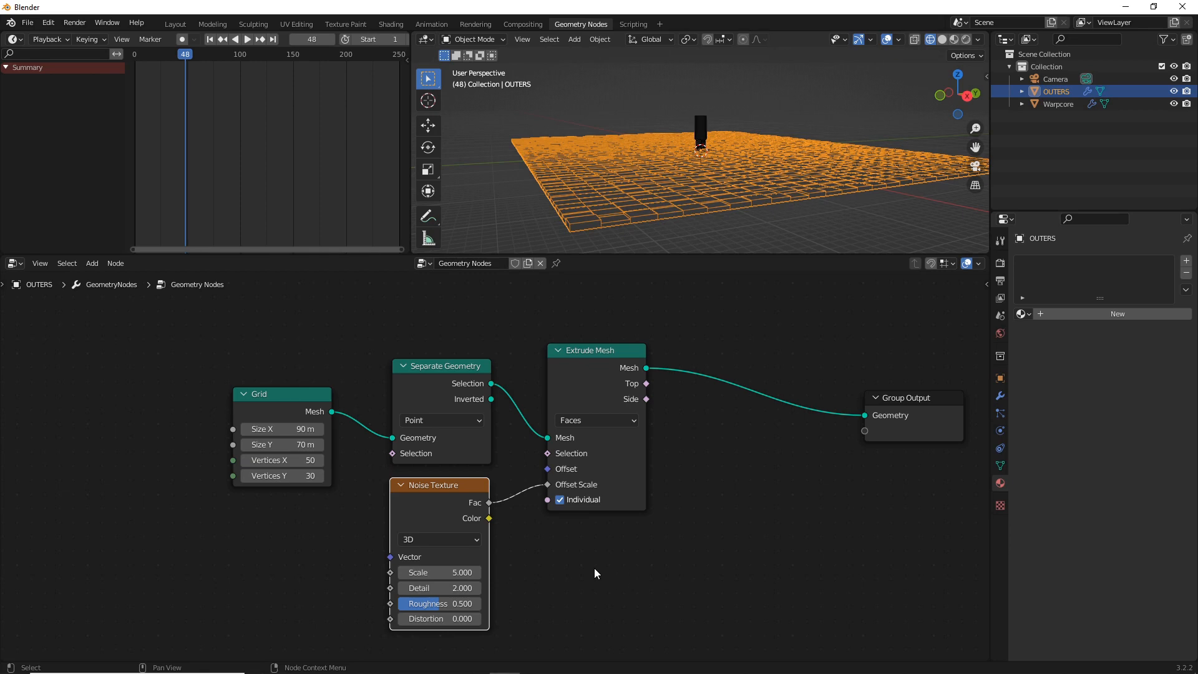
mouse_move(471, 575)
left_mouse_down()
mouse_move(507, 575)
mouse_move(457, 575)
left_mouse_up()
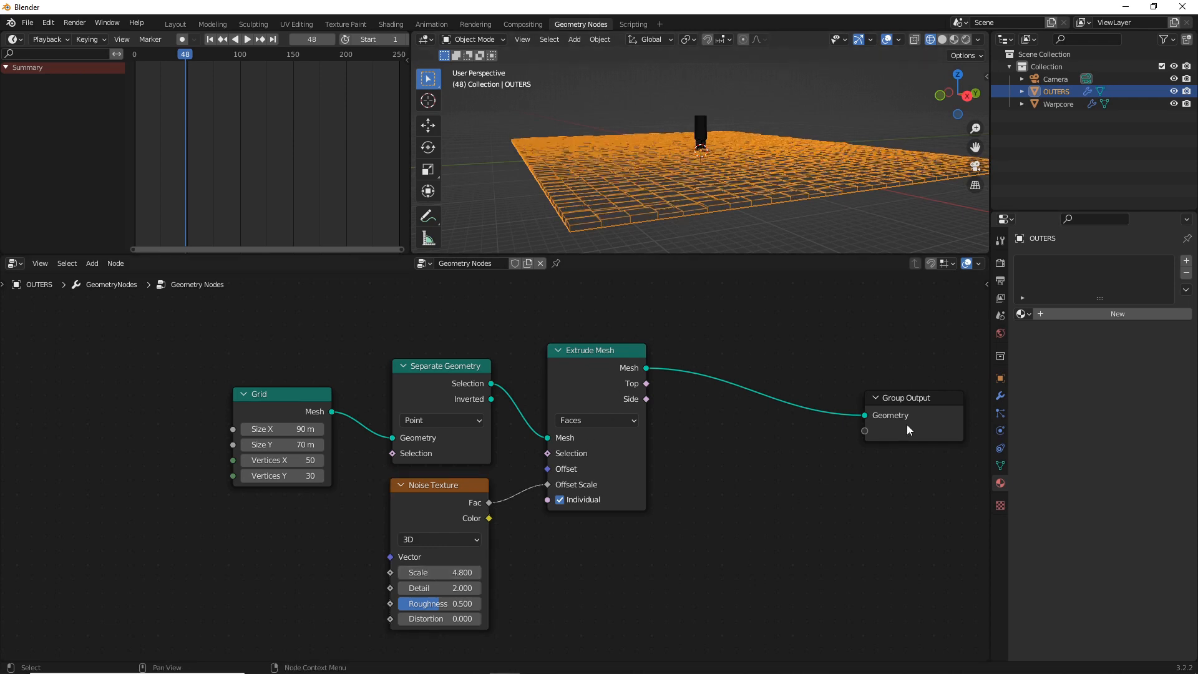
Insert a Transform node between Extrude Mesh and Group Output, shifting the Group Output to make room
mouse_move(726, 157)
middle_mouse_down()
mouse_move(742, 175)
mouse_move(710, 165)
middle_mouse_up()
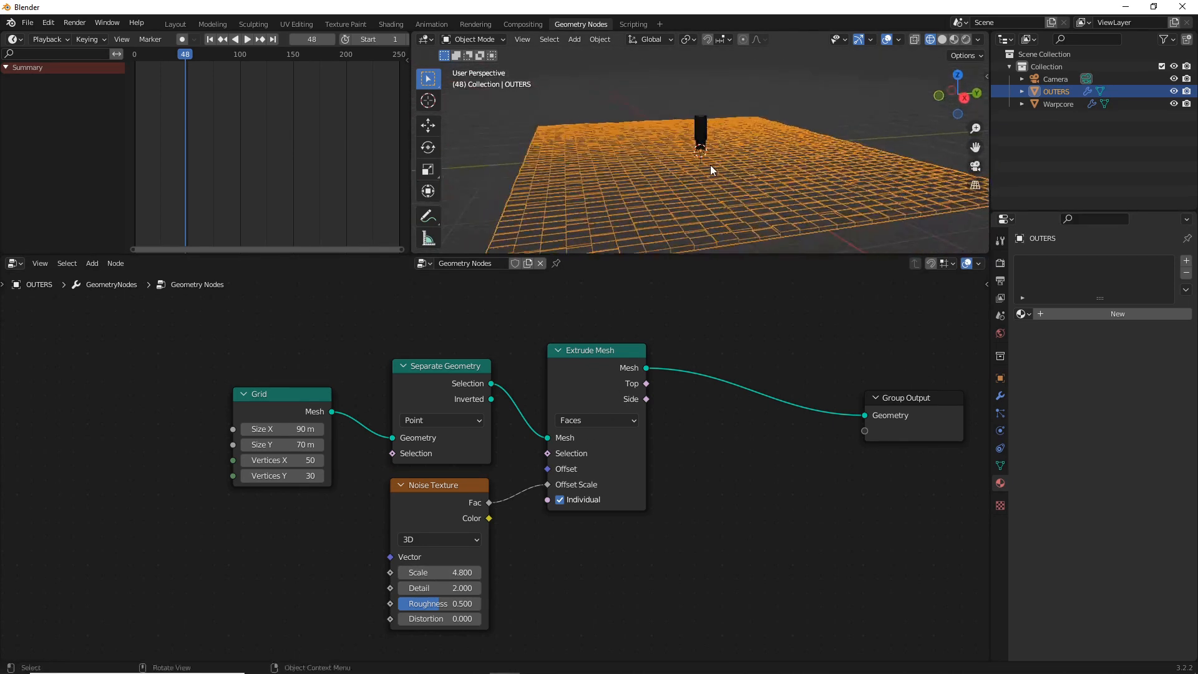
key("shift+a")
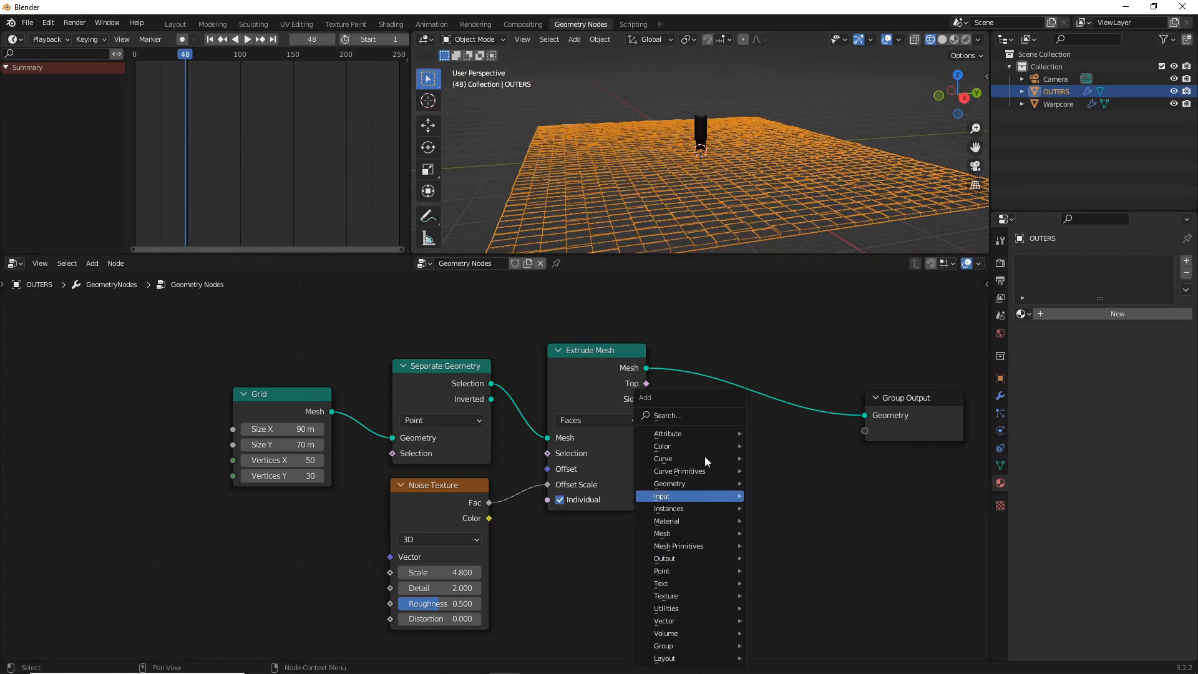
left_click(683, 415)
type("TRANS")
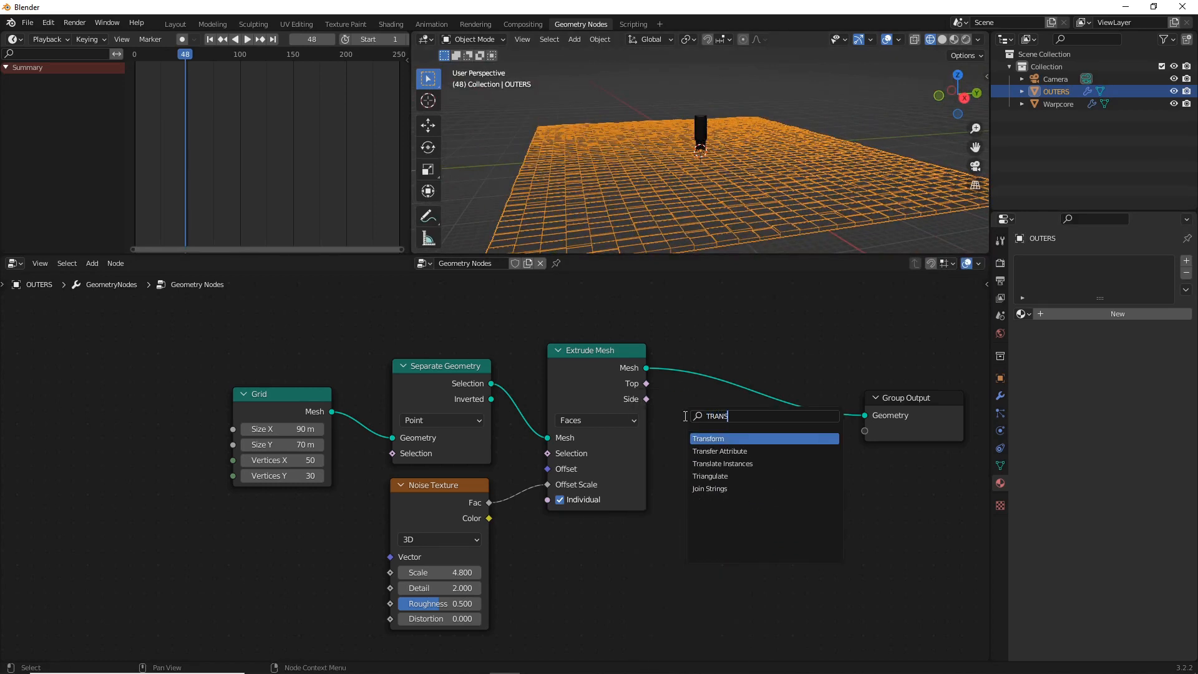
key("Return")
left_click(782, 381)
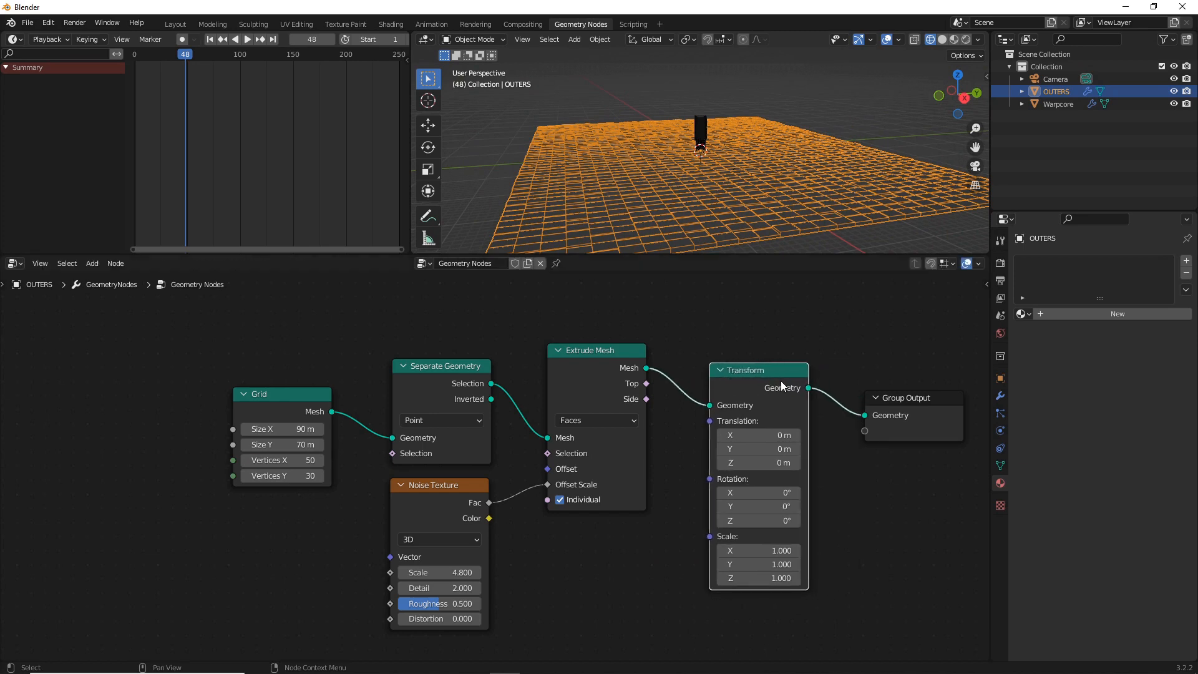
left_click(907, 391)
left_click_drag(906, 398, 938, 380)
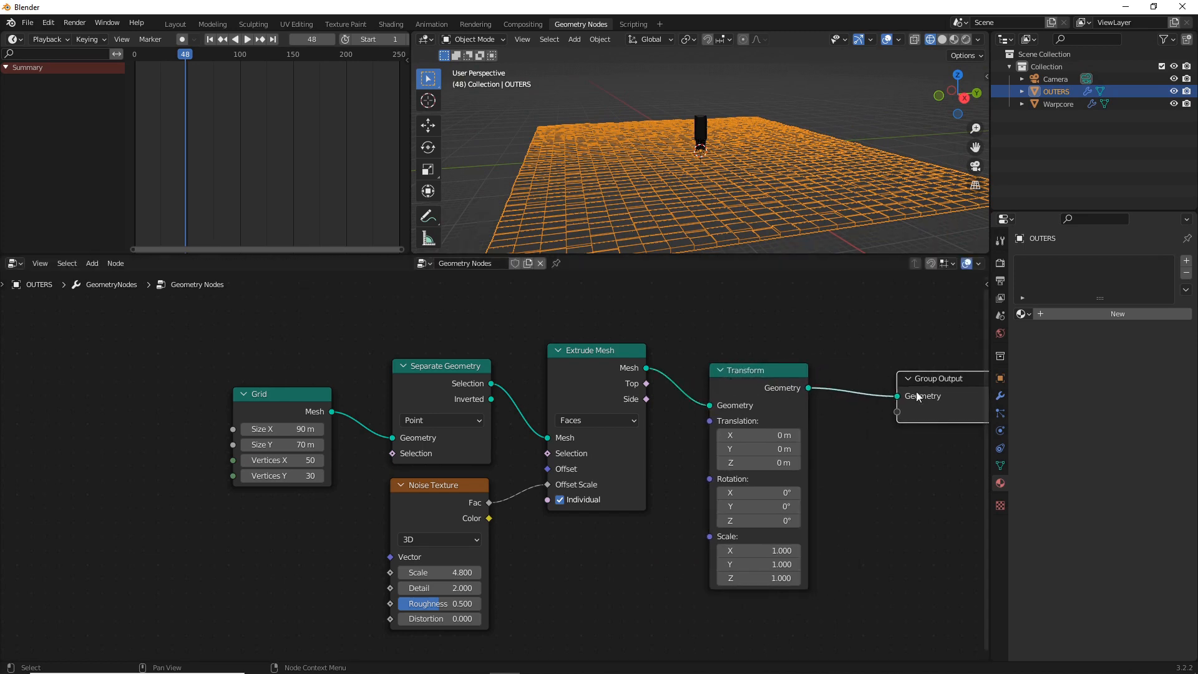
Set the Transform node's Z translation to -5 m and check the grid's height against the warp core
scroll(911, 396, "down", 4)
scroll(738, 357, "up", 3)
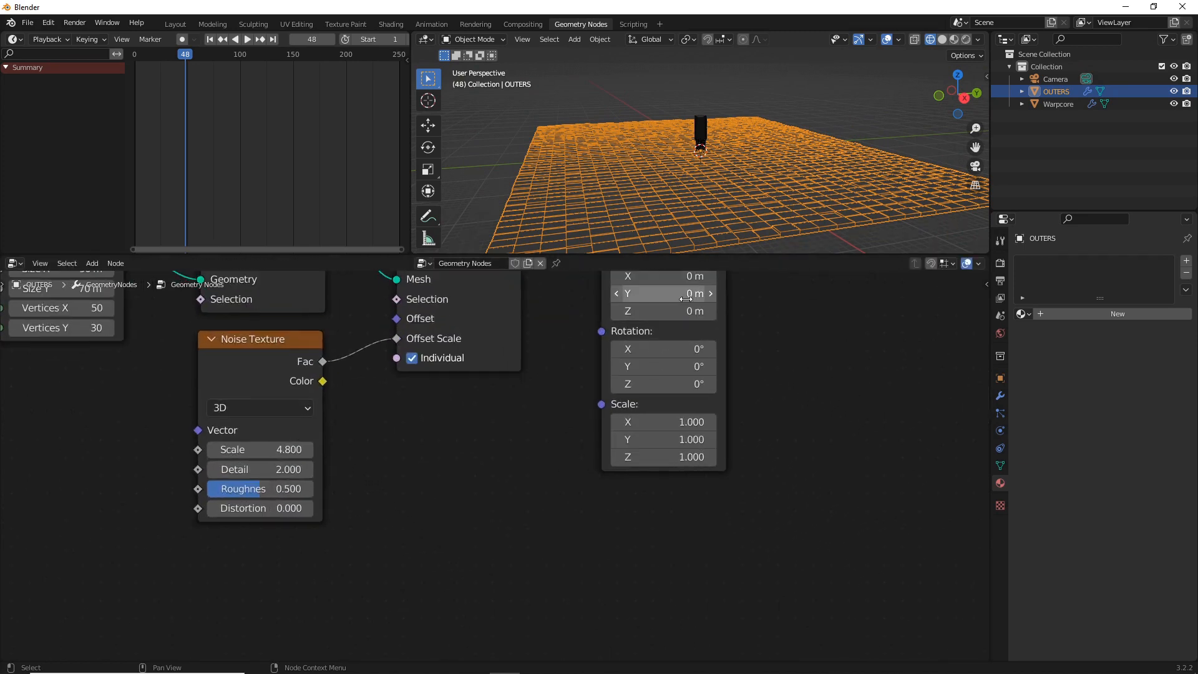
left_click_drag(664, 310, 617, 311)
left_click(685, 311)
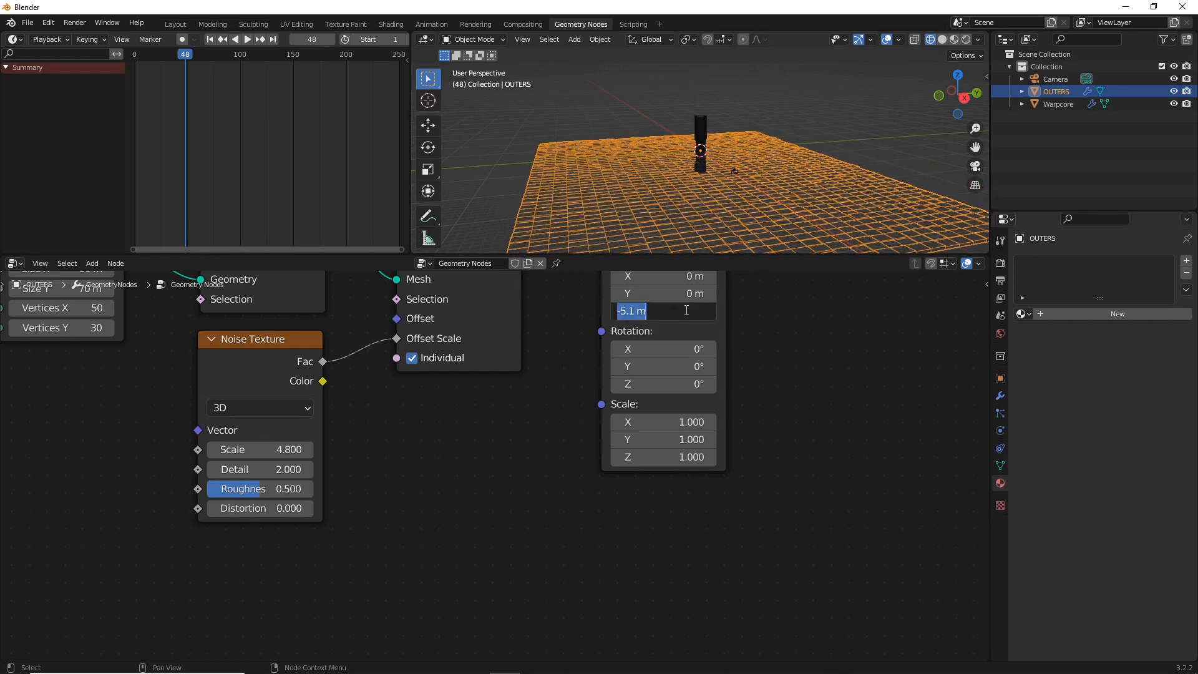
type("-5")
key("Return")
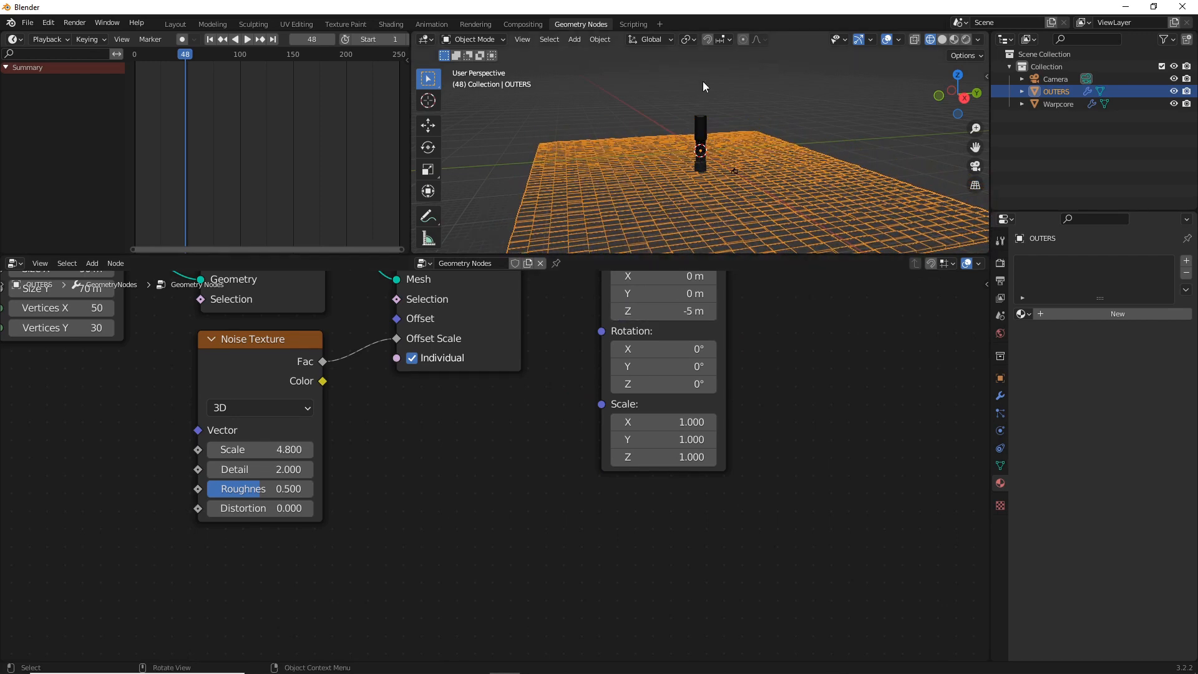
middle_click_drag(742, 173, 815, 161)
scroll(706, 155, "up", 6)
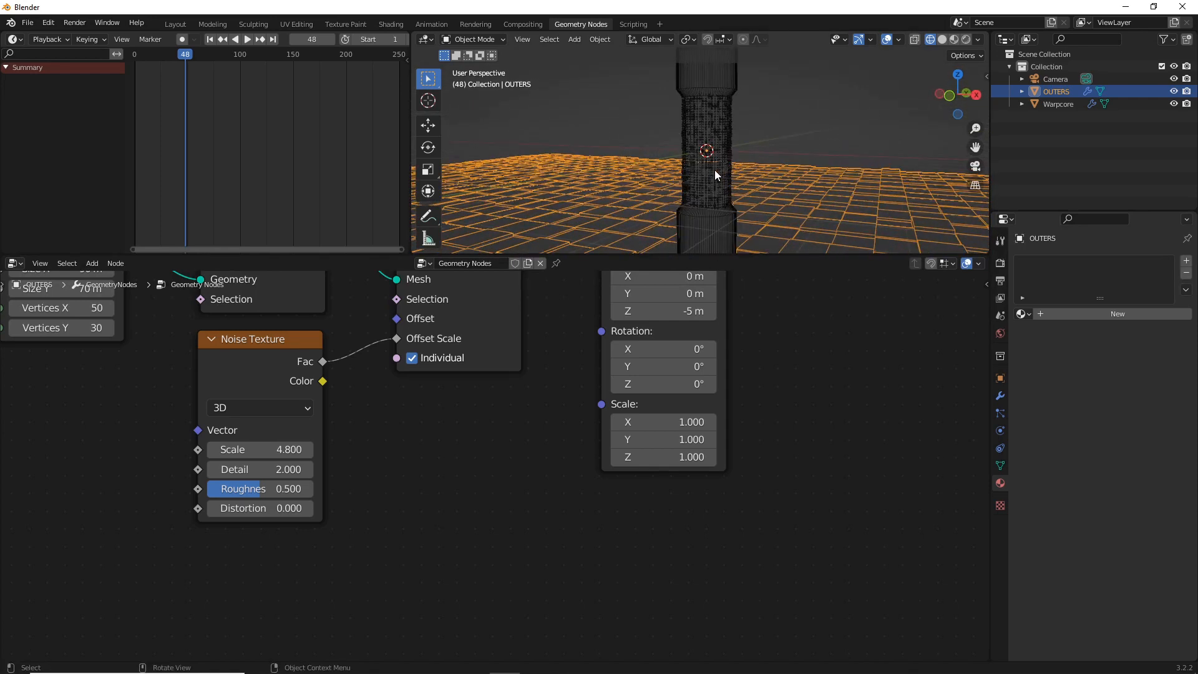
scroll(714, 170, "down", 2)
middle_click_drag(716, 172, 739, 264)
scroll(742, 242, "down", 1)
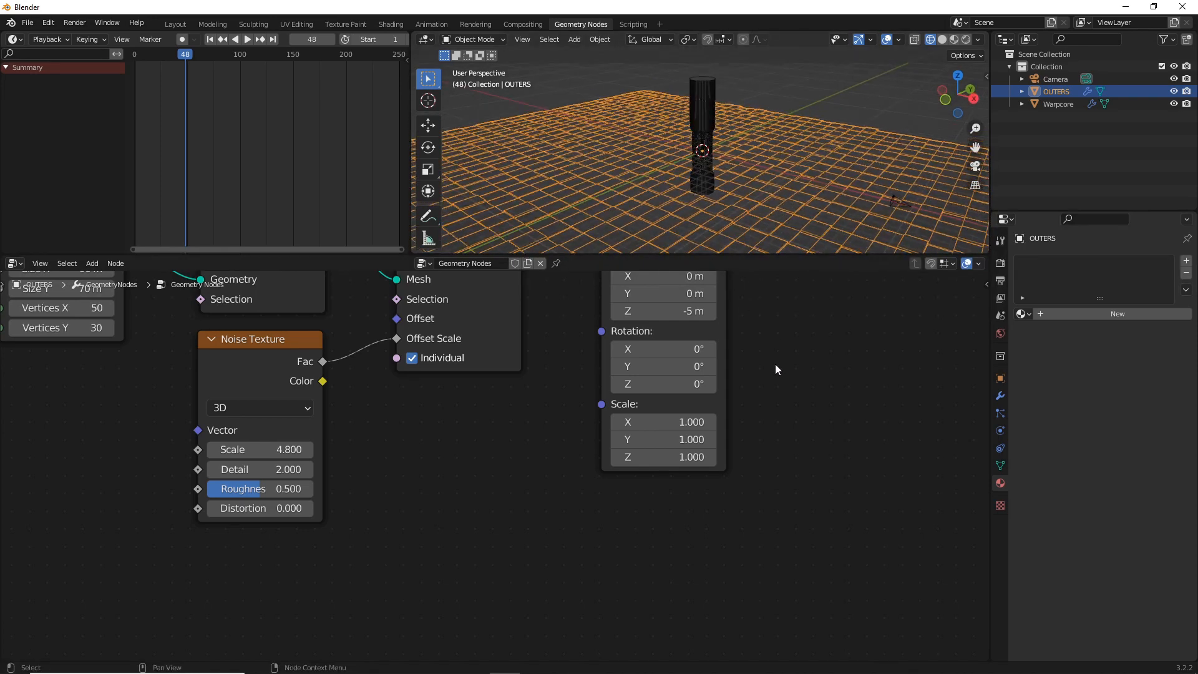
Set the Grid node's Vertices X to 50 and Vertices Y to 40, trying 68 and 70 first
scroll(774, 365, "down", 1)
middle_click_drag(735, 363, 665, 361)
middle_click_drag(141, 342, 514, 380)
mouse_move(421, 370)
left_mouse_down()
mouse_move(462, 371)
mouse_move(435, 384)
left_mouse_up()
left_click(435, 383)
key("shift+Tab")
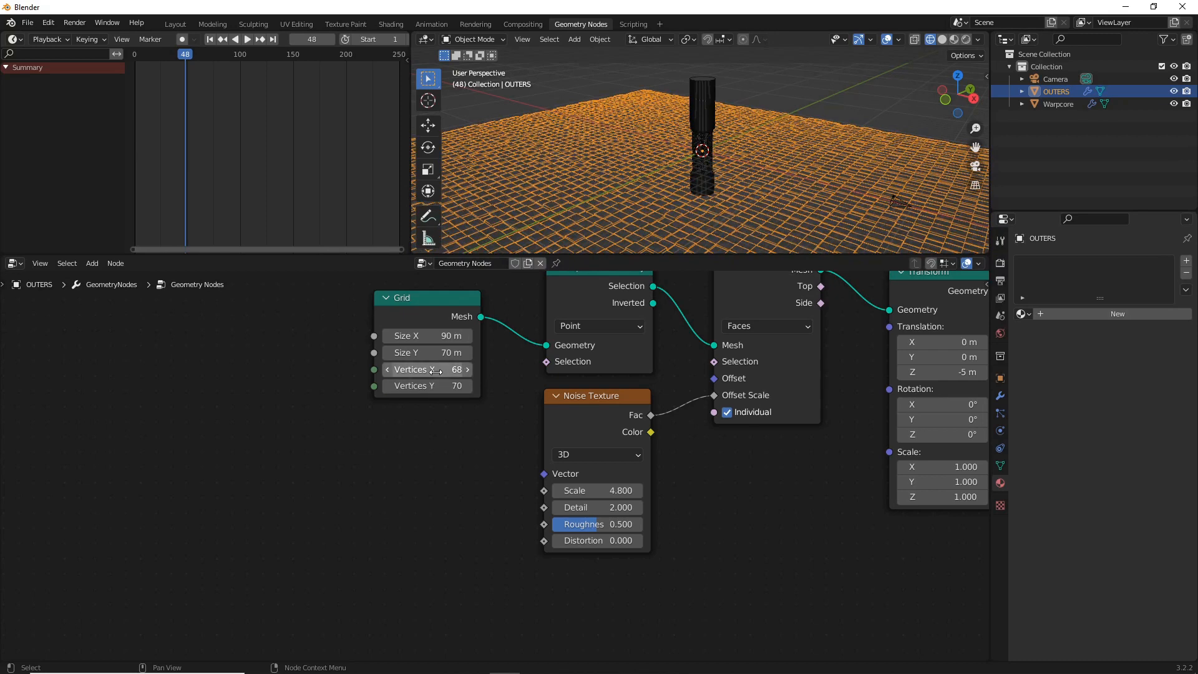
type("50")
key("Return")
left_click(435, 385)
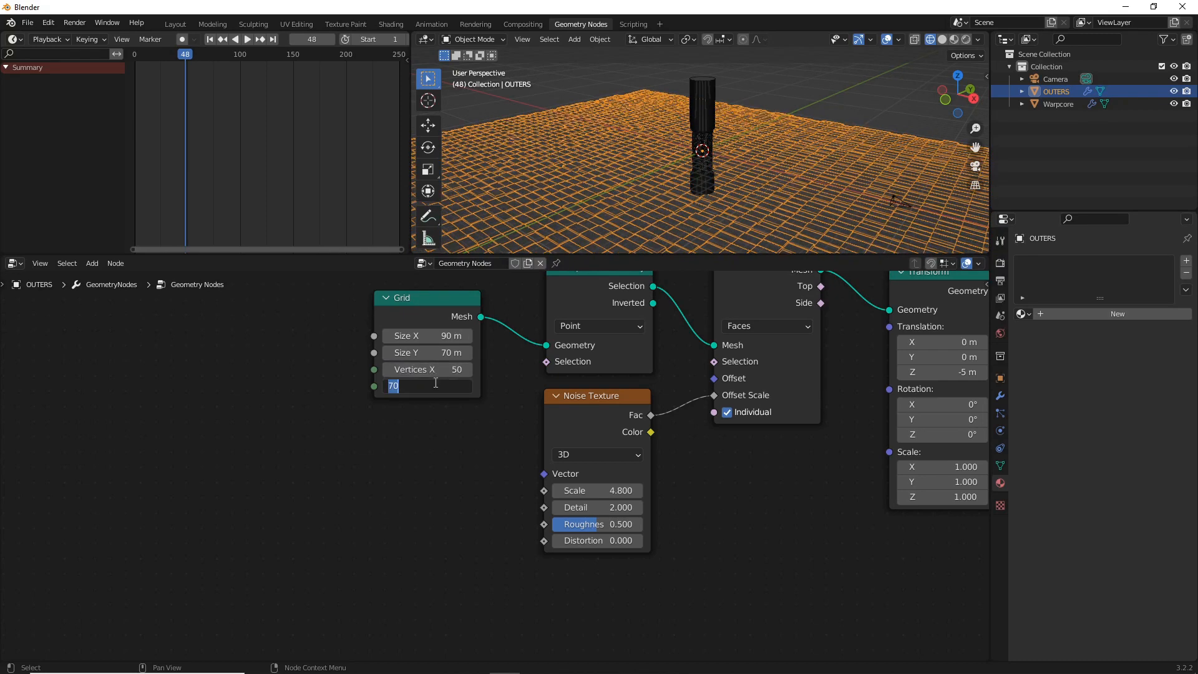
type("40")
key("Return")
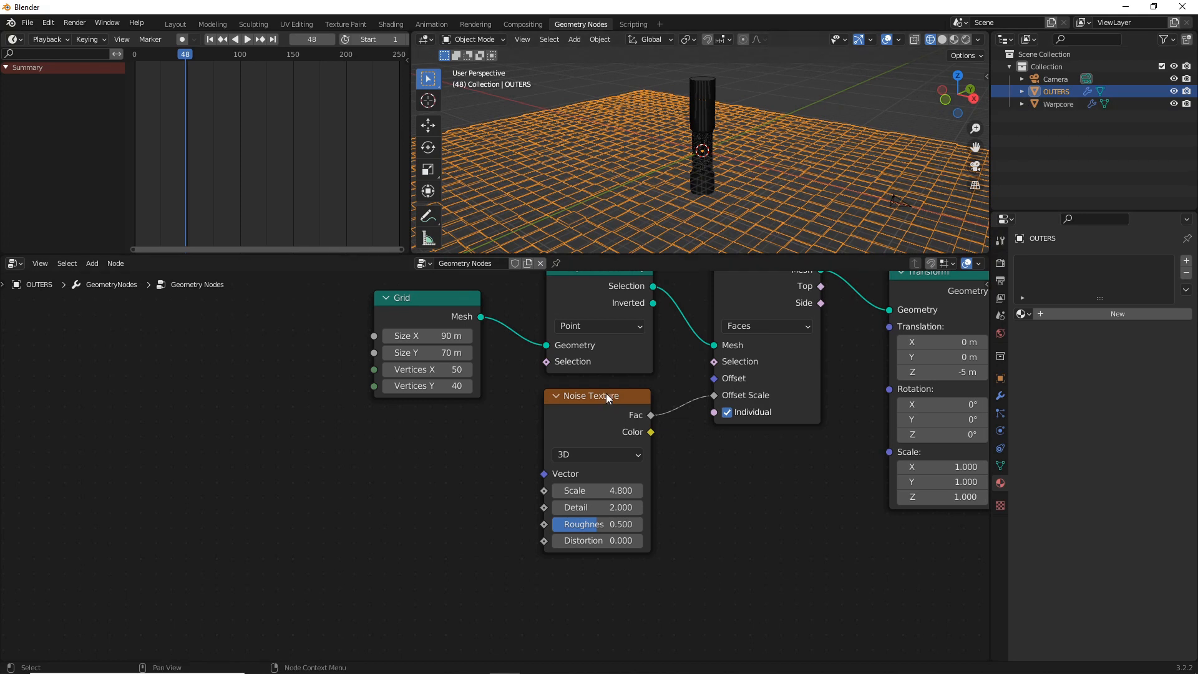
Insert a Math node between the Noise Texture's Fac output and Extrude Mesh's Offset Scale
left_click_drag(609, 395, 541, 425)
key("shift+a")
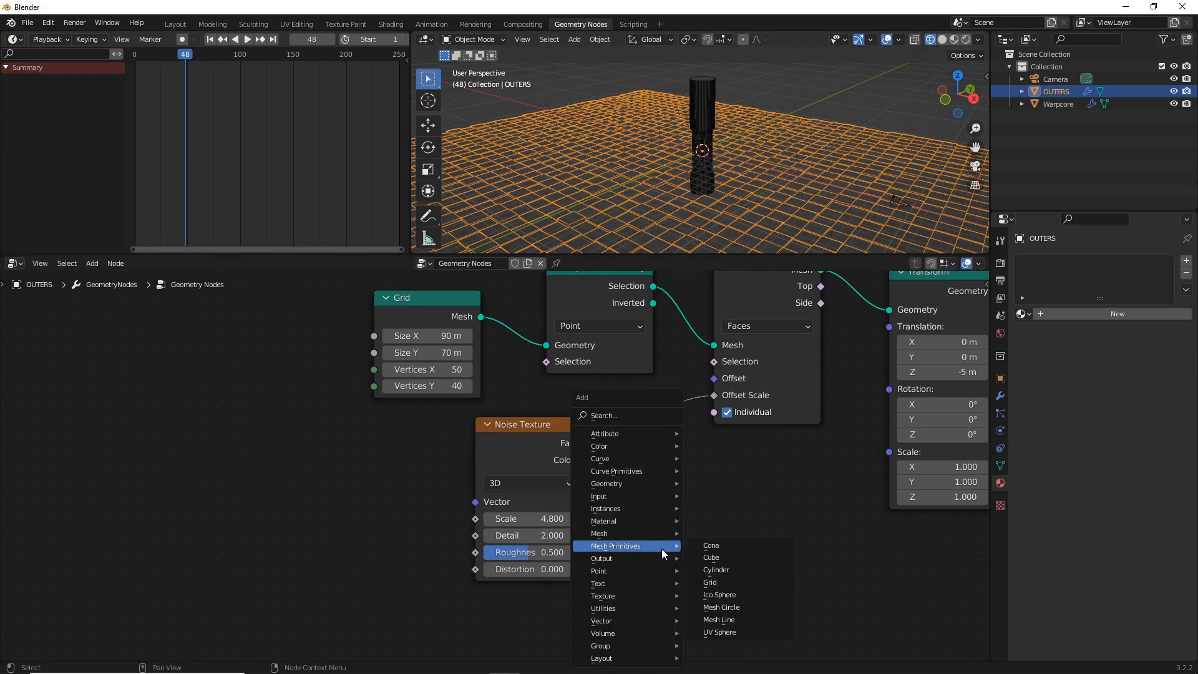
left_click(628, 416)
type("MATH")
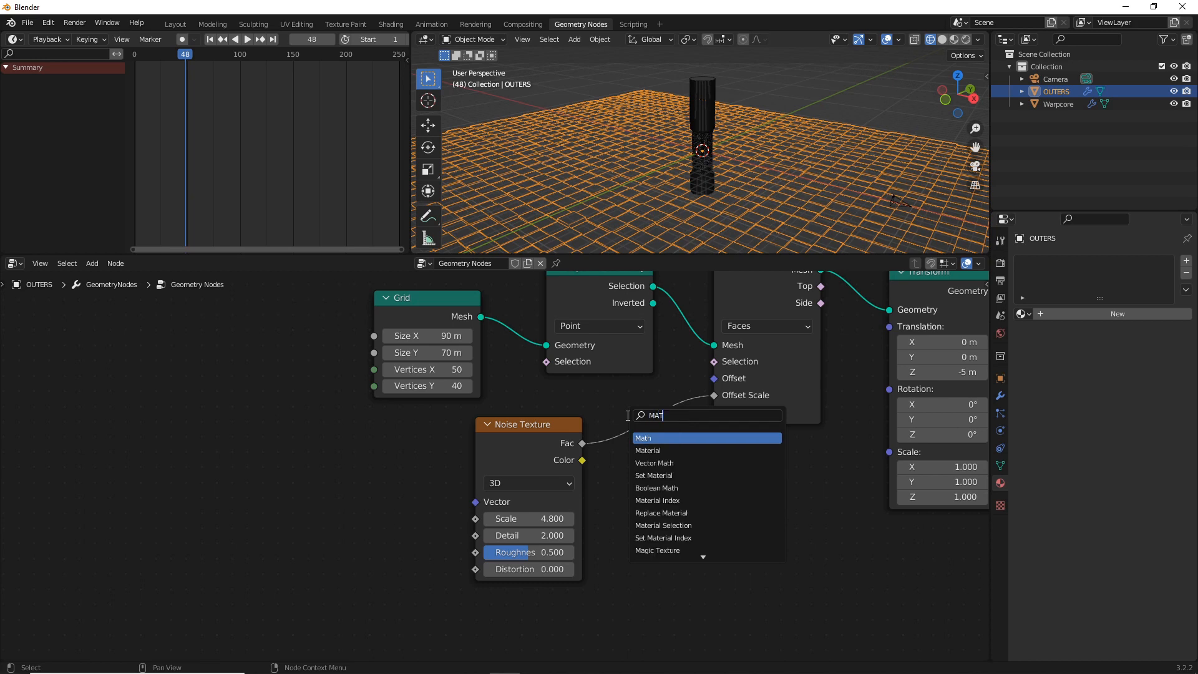
left_click(656, 440)
left_click(644, 404)
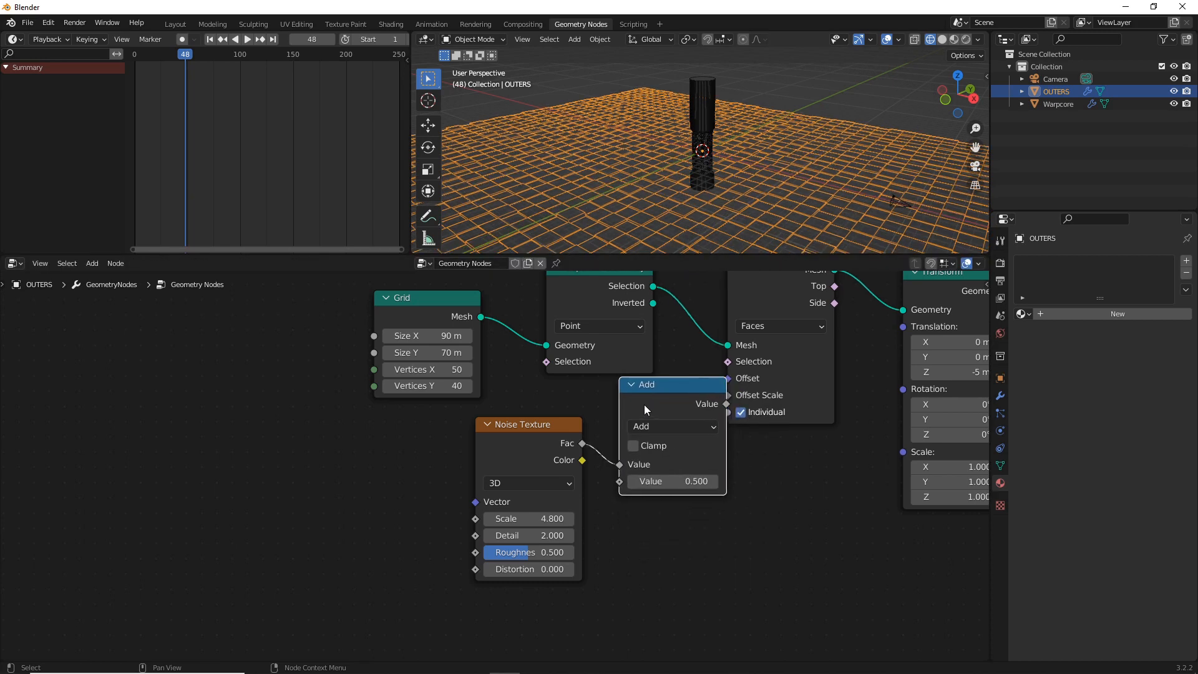
Change the Math node's operation to Multiply and set its second value to 3
middle_click_drag(679, 204, 690, 206)
left_click(685, 426)
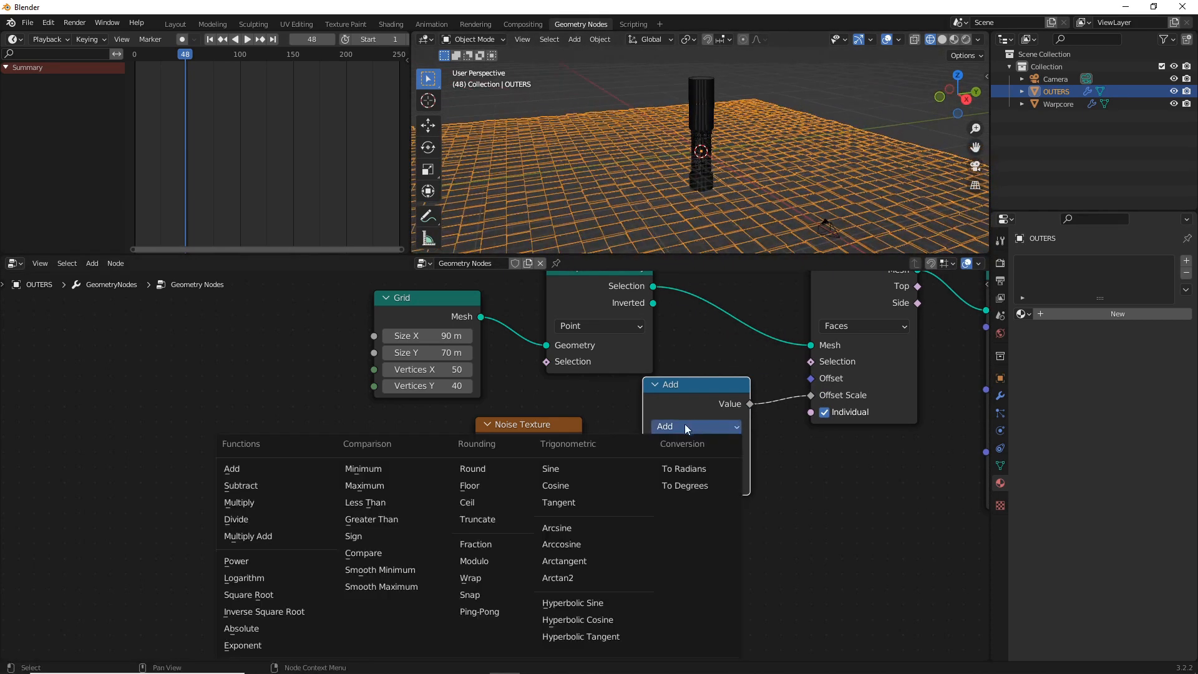
left_click(236, 504)
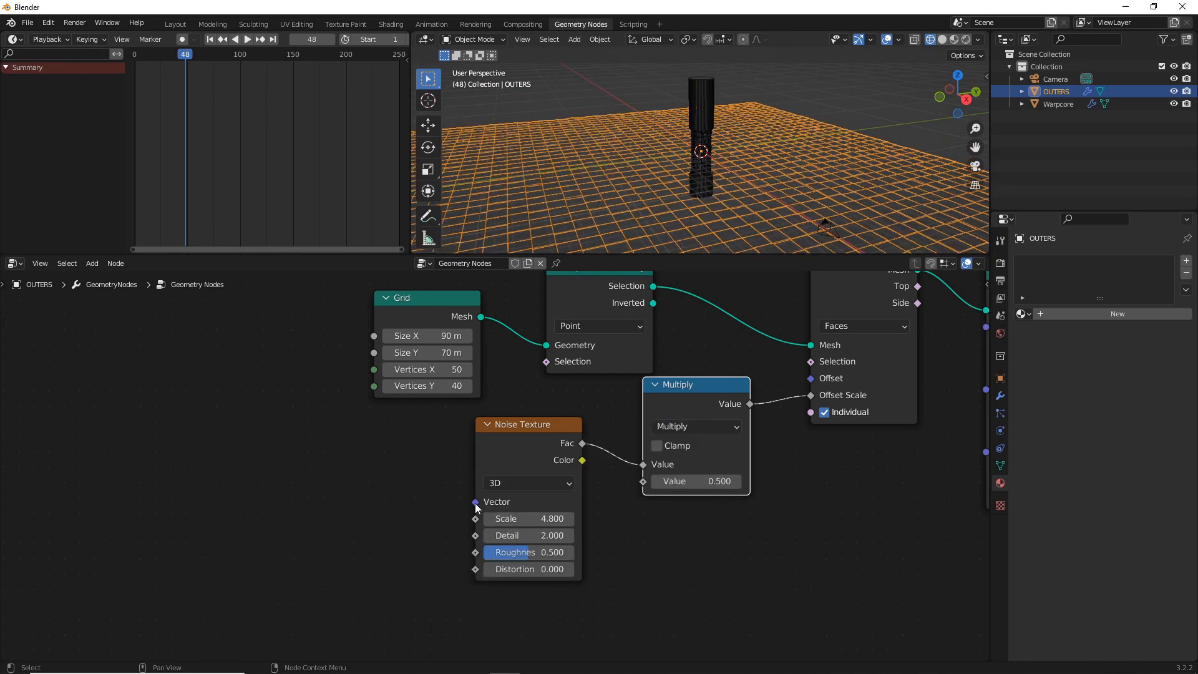
left_click_drag(692, 481, 773, 497)
Move the Group Output away from the Transform node, duplicate the Transform node, and feed the copy from Extrude Mesh's Mesh output
key("Home")
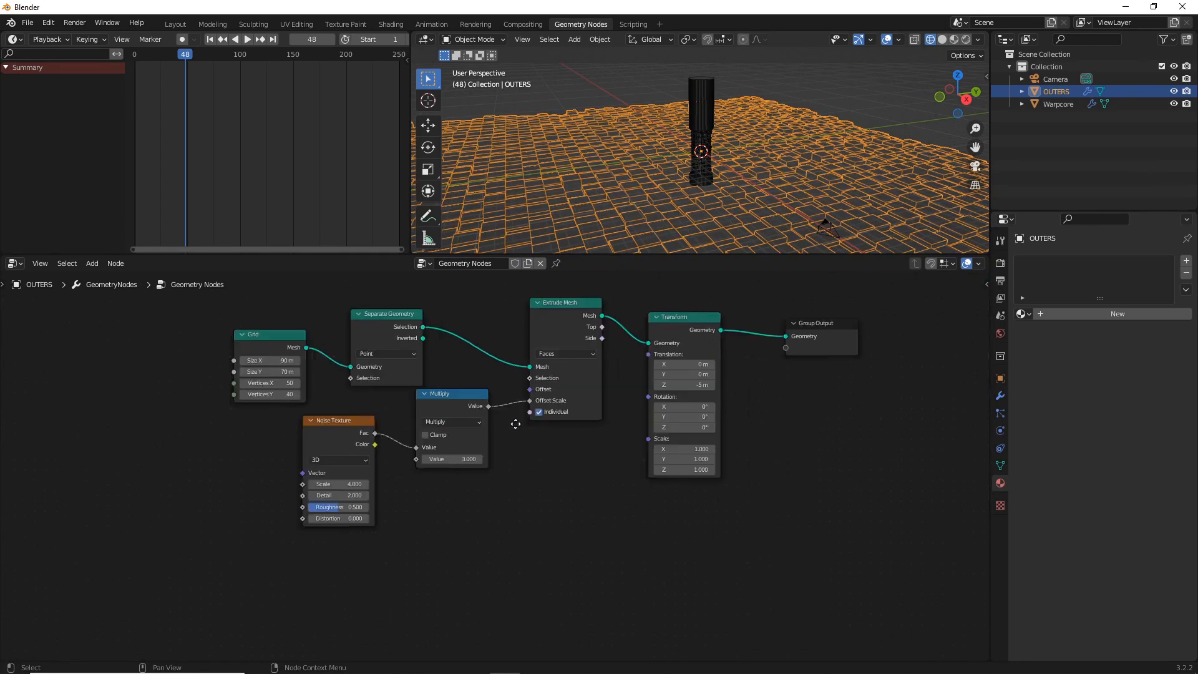
left_click_drag(728, 340, 850, 344)
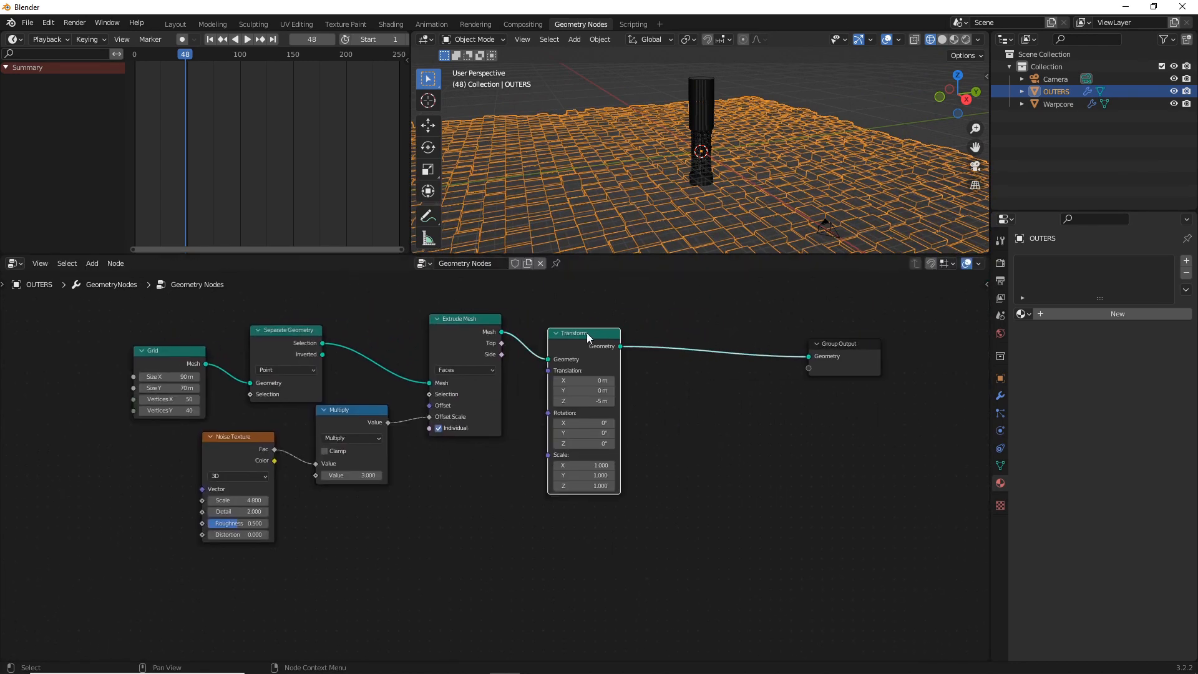
key("shift+a")
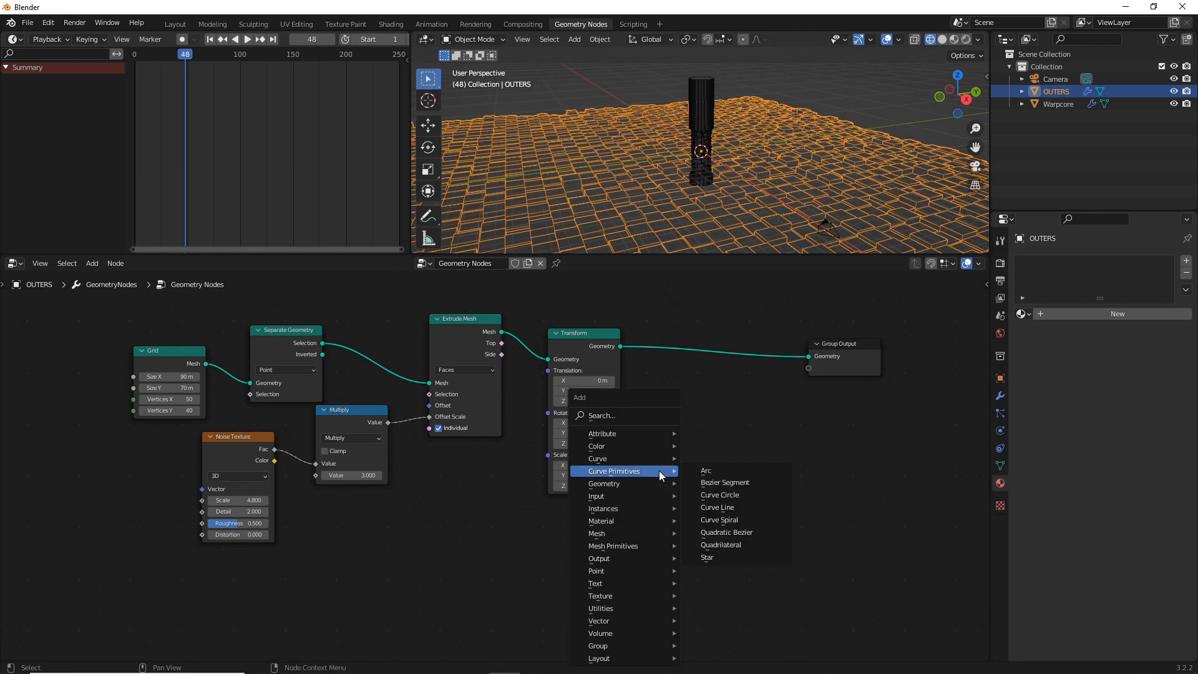
left_click(588, 343)
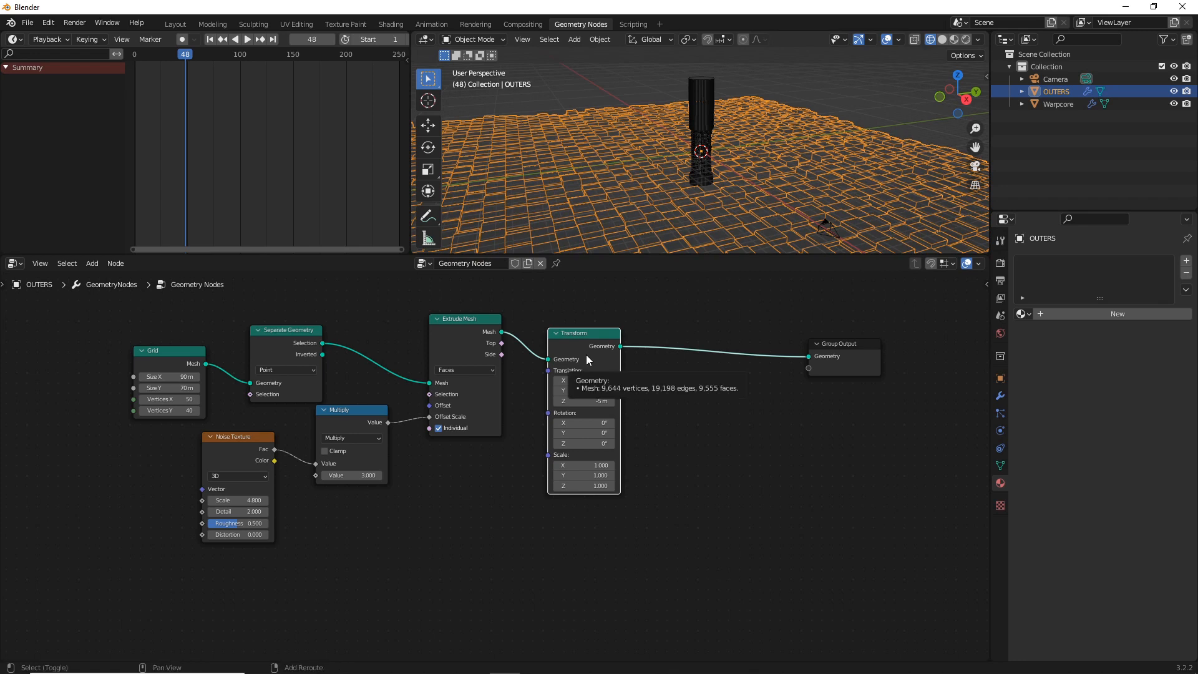
key("shift+d")
left_click(588, 629)
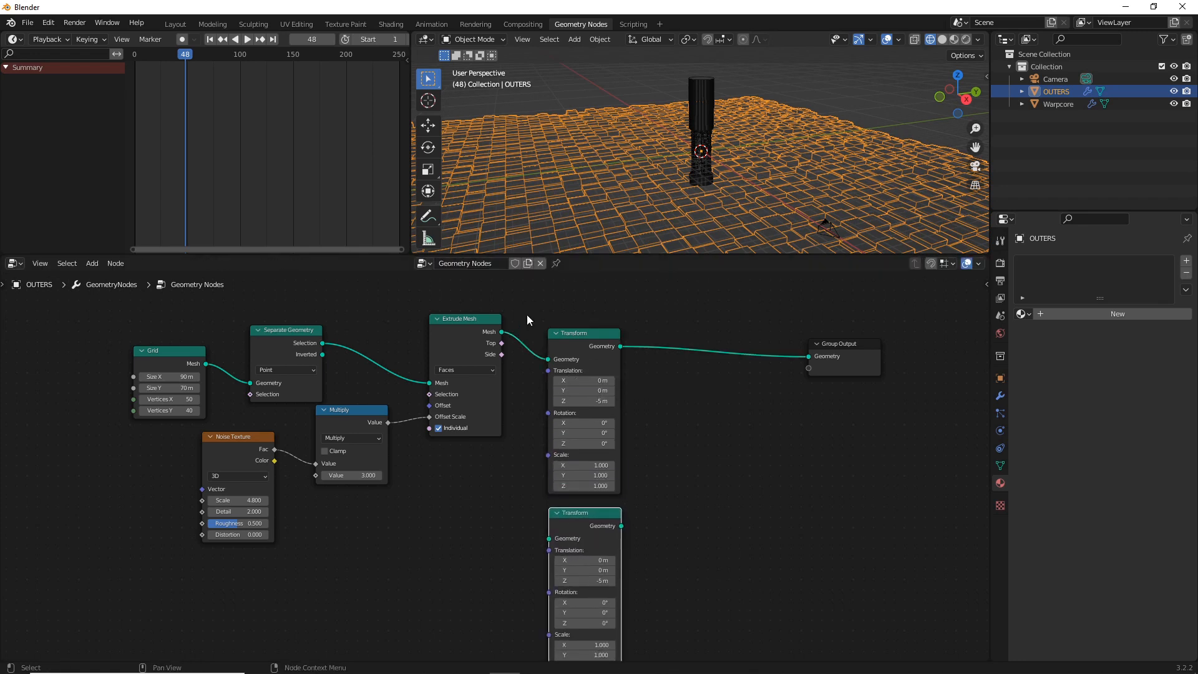
left_click_drag(501, 332, 549, 538)
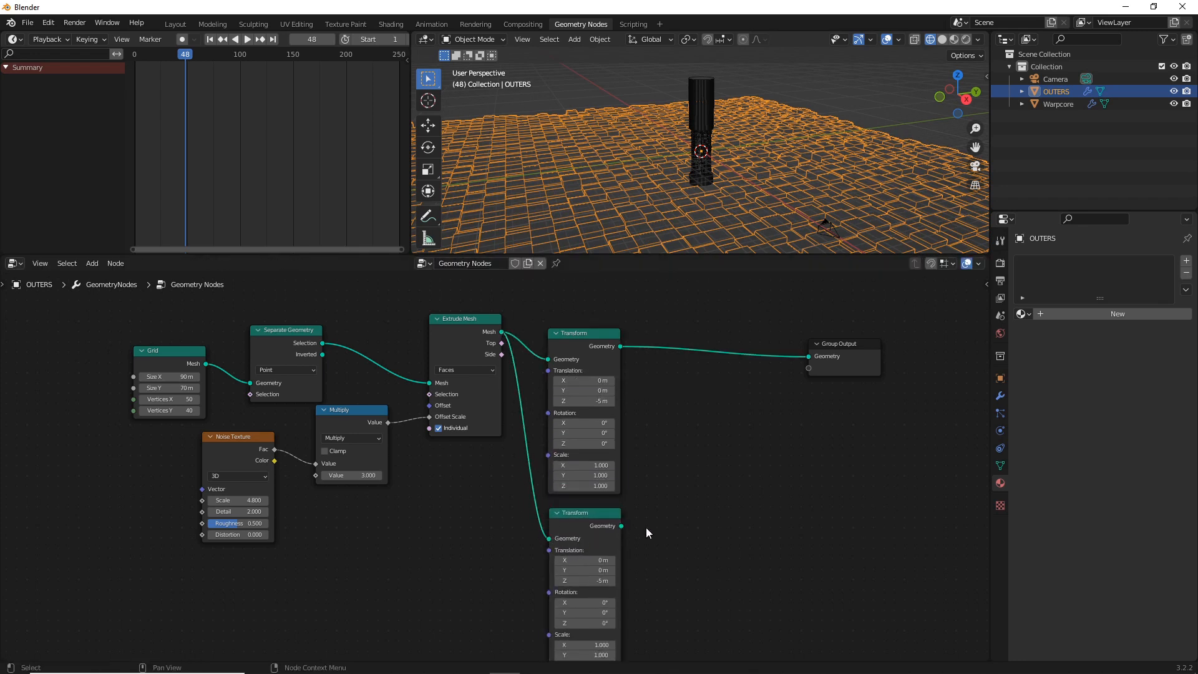
Insert a Join Geometry node before the Group Output and connect the duplicated Transform node's Geometry output to it
key("shift+a")
left_click(676, 412)
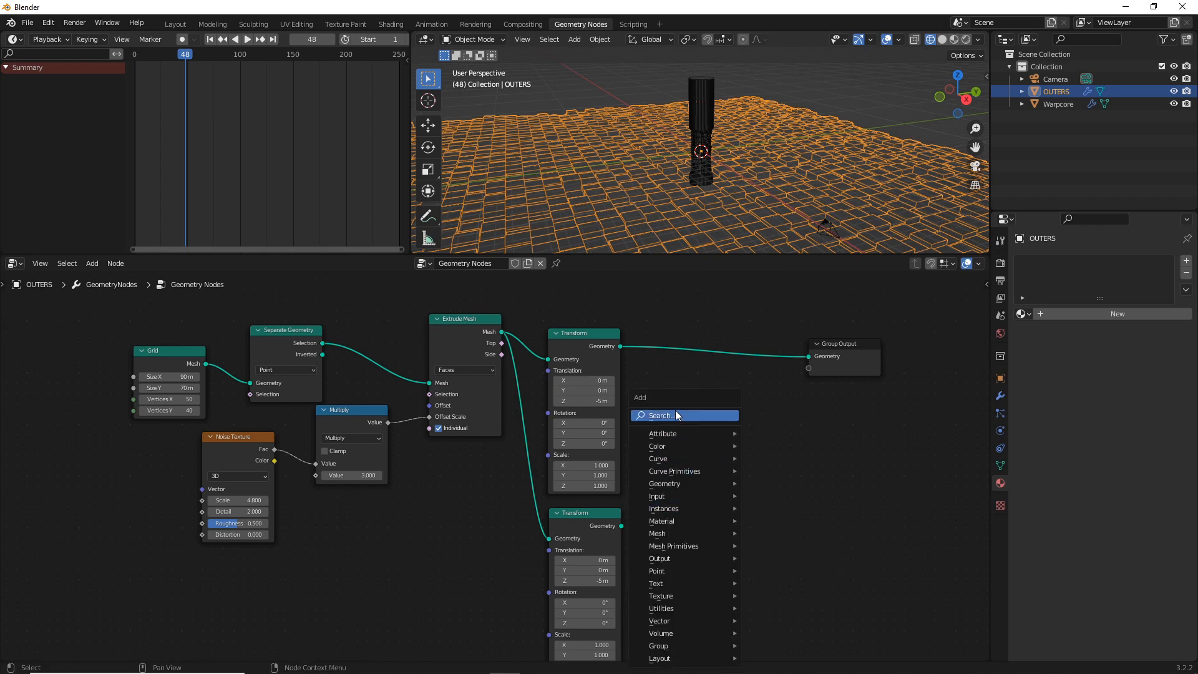
type("JOIN")
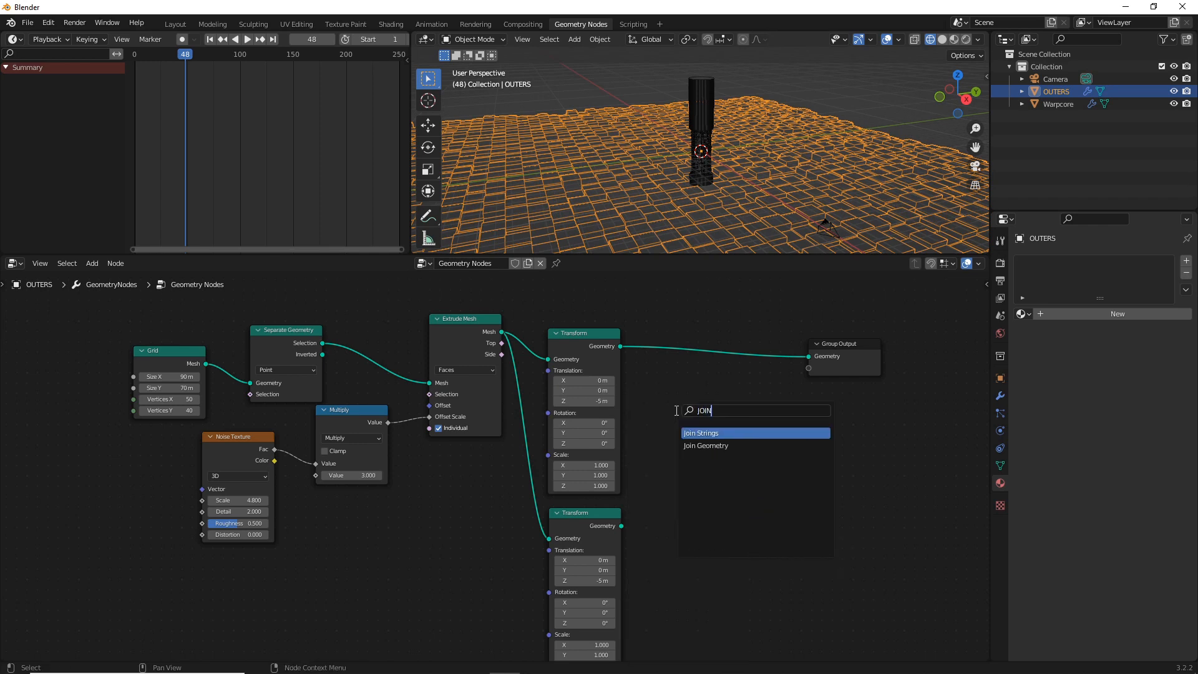
left_click(706, 446)
left_click(768, 348)
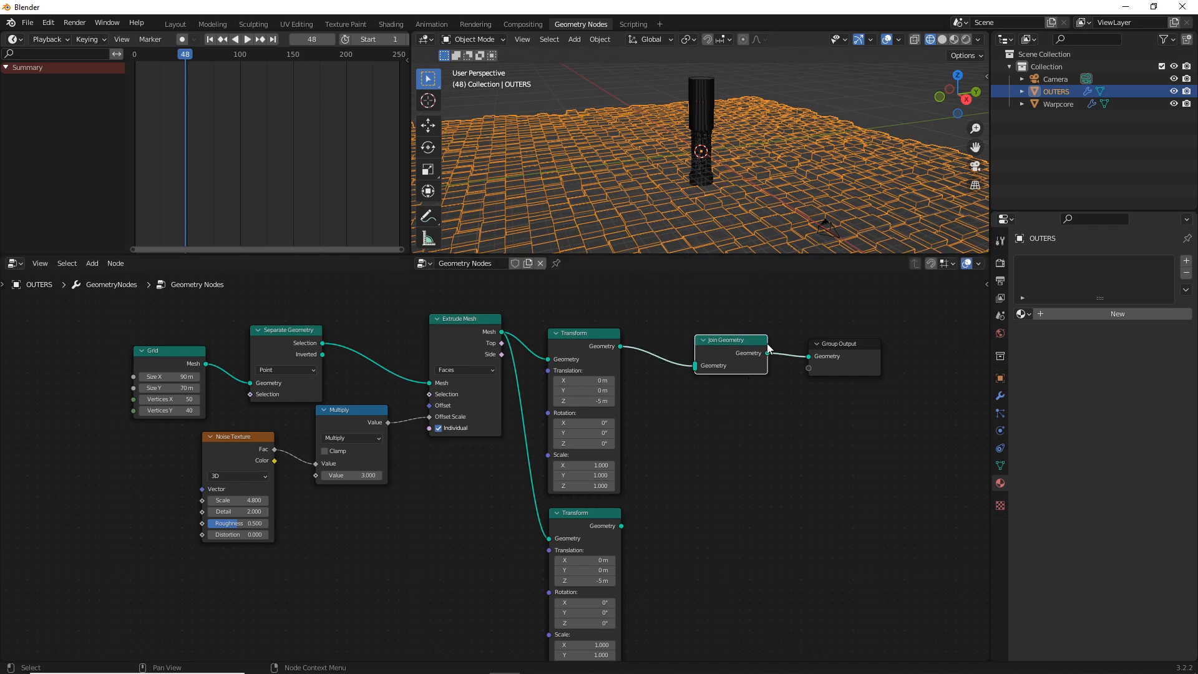
left_click_drag(621, 526, 696, 366)
Set the duplicated Transform node's Z translation to 5 m and Y rotation to -180°, and preview the materials through the camera
left_click(596, 582)
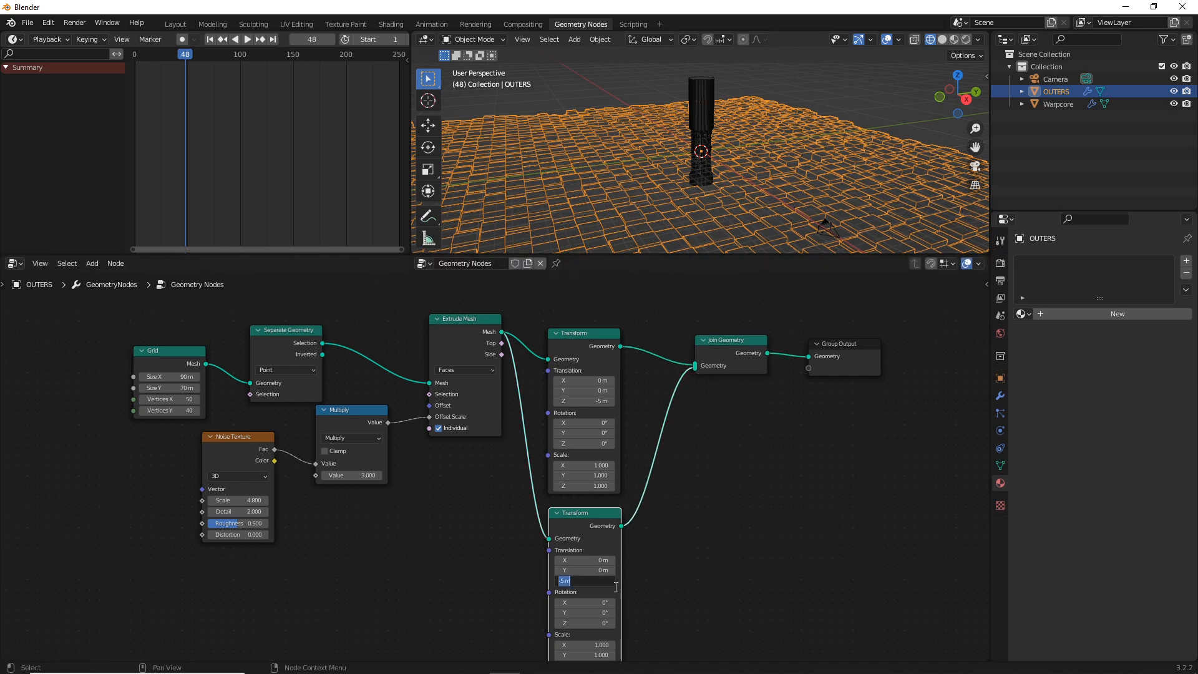
type("5")
key("Return")
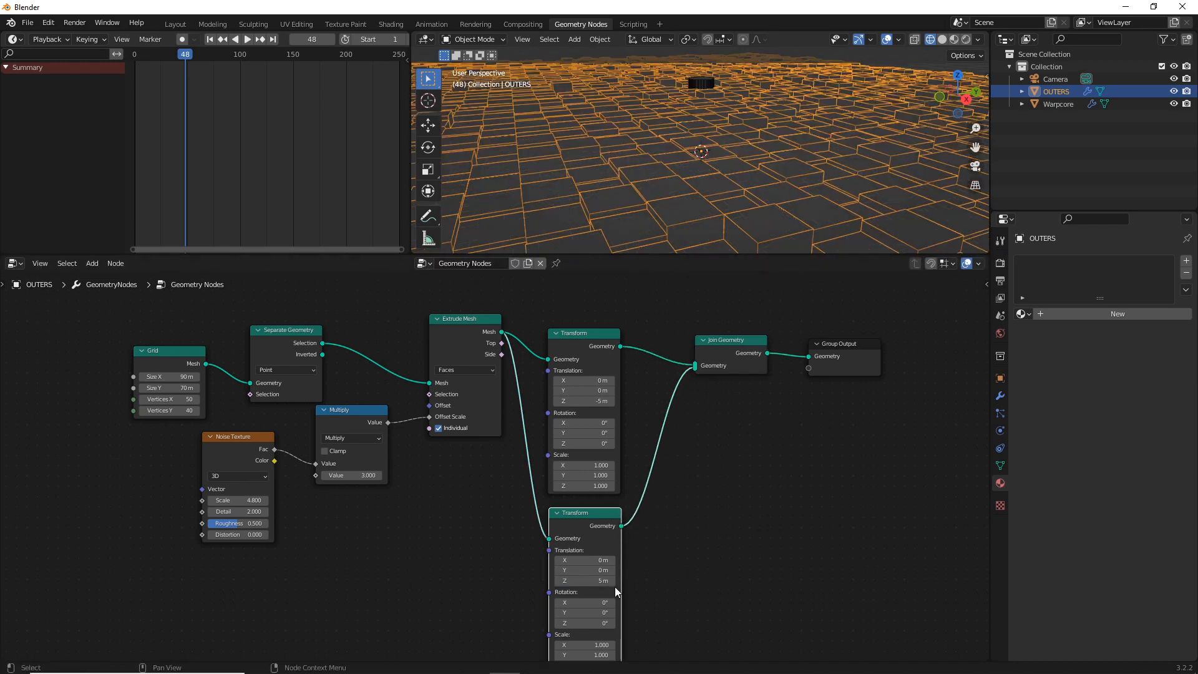
left_click(586, 614)
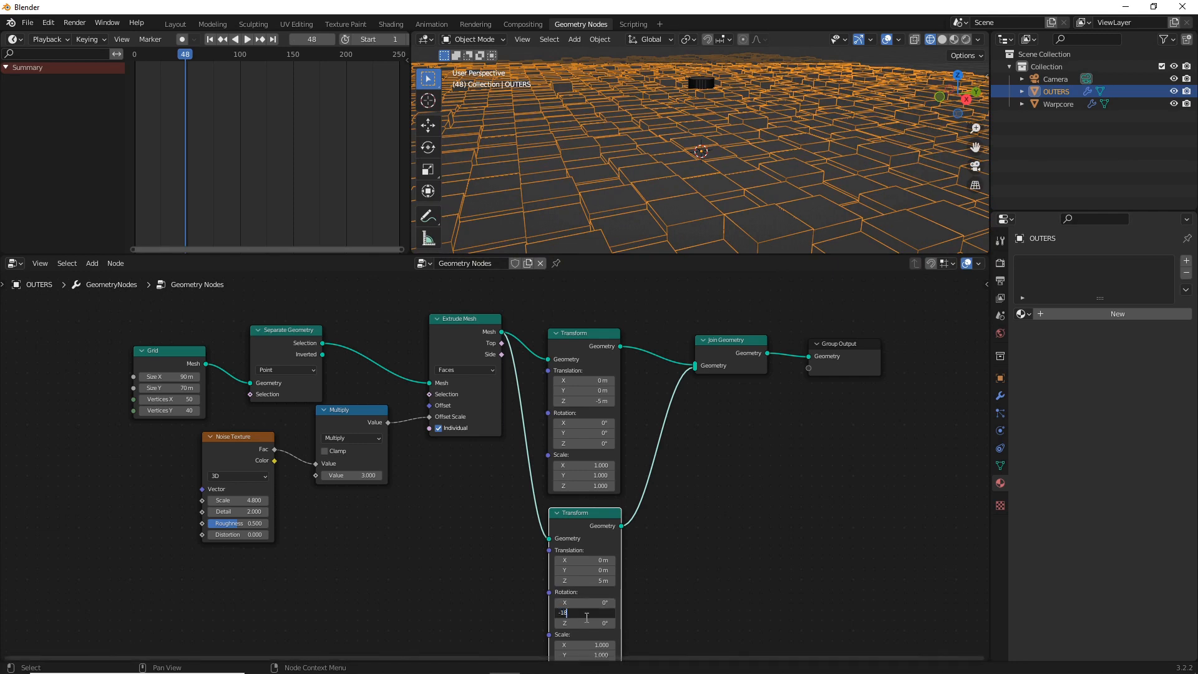
type("-180")
key("Return")
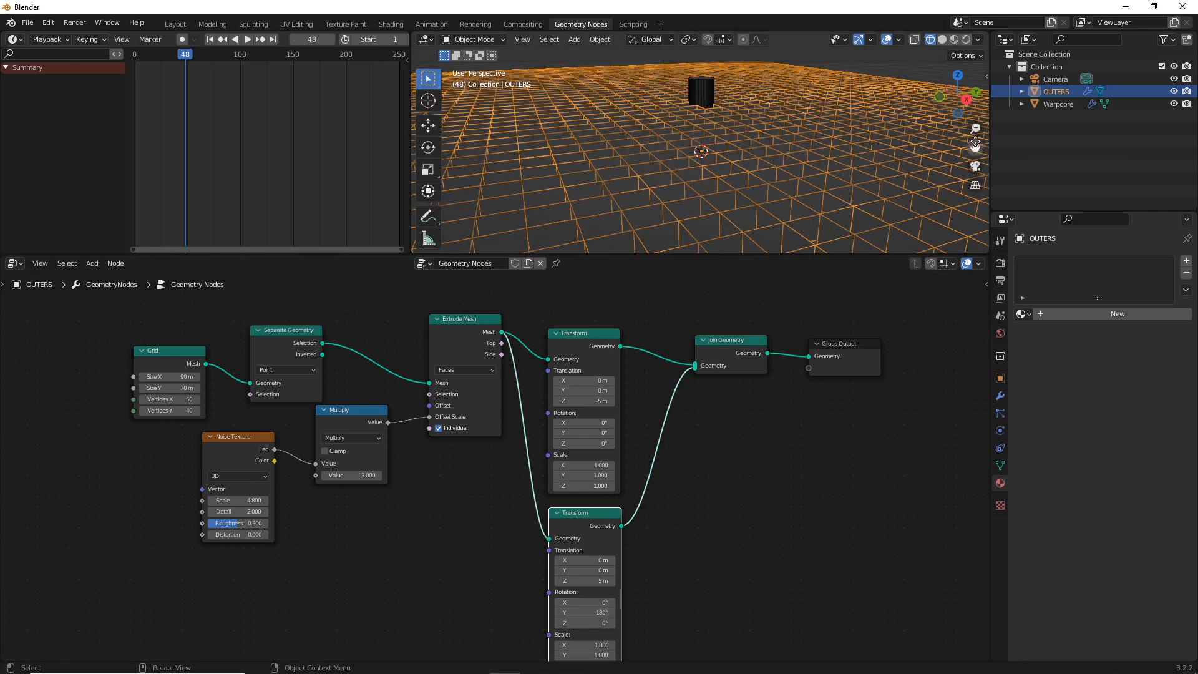
left_click(976, 167)
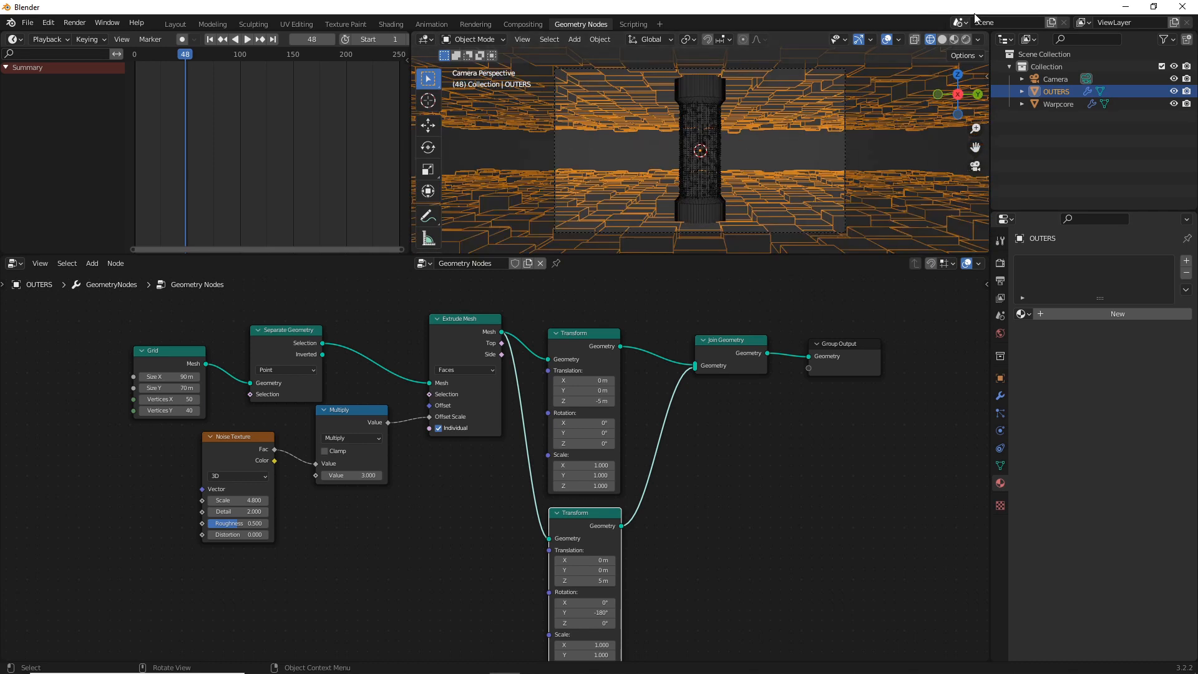
left_click(954, 39)
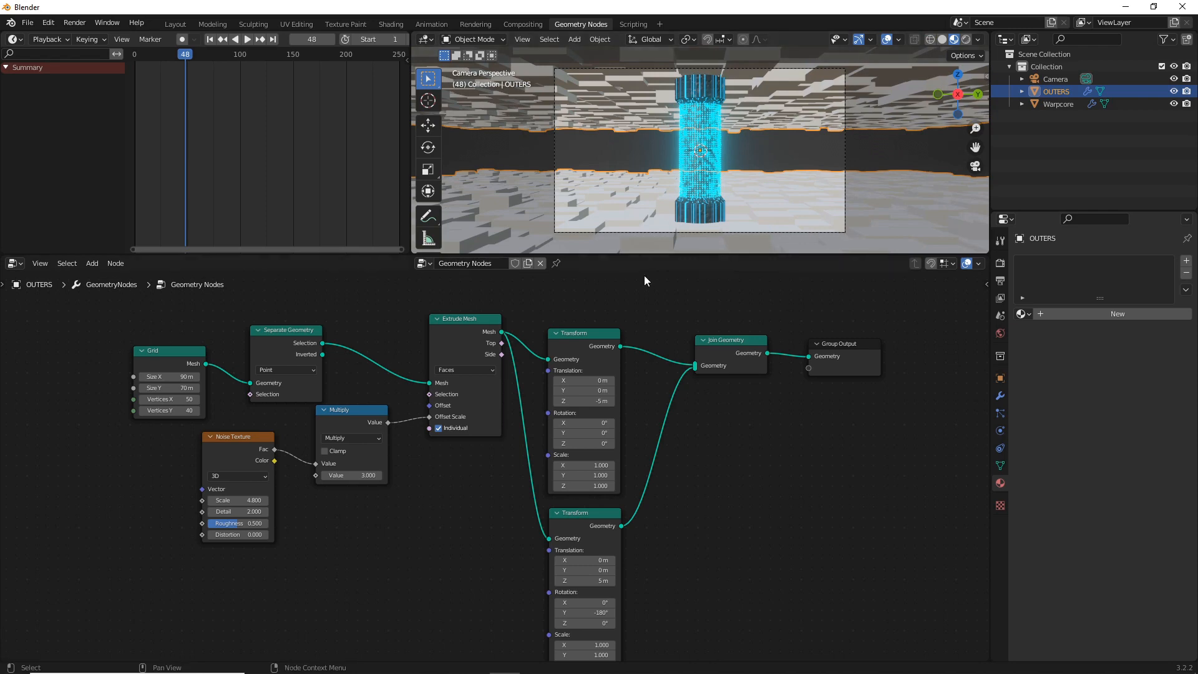
Insert a Set Material node between Join Geometry and the Group Output, making room by moving the Group Output
left_click_drag(848, 343, 913, 330)
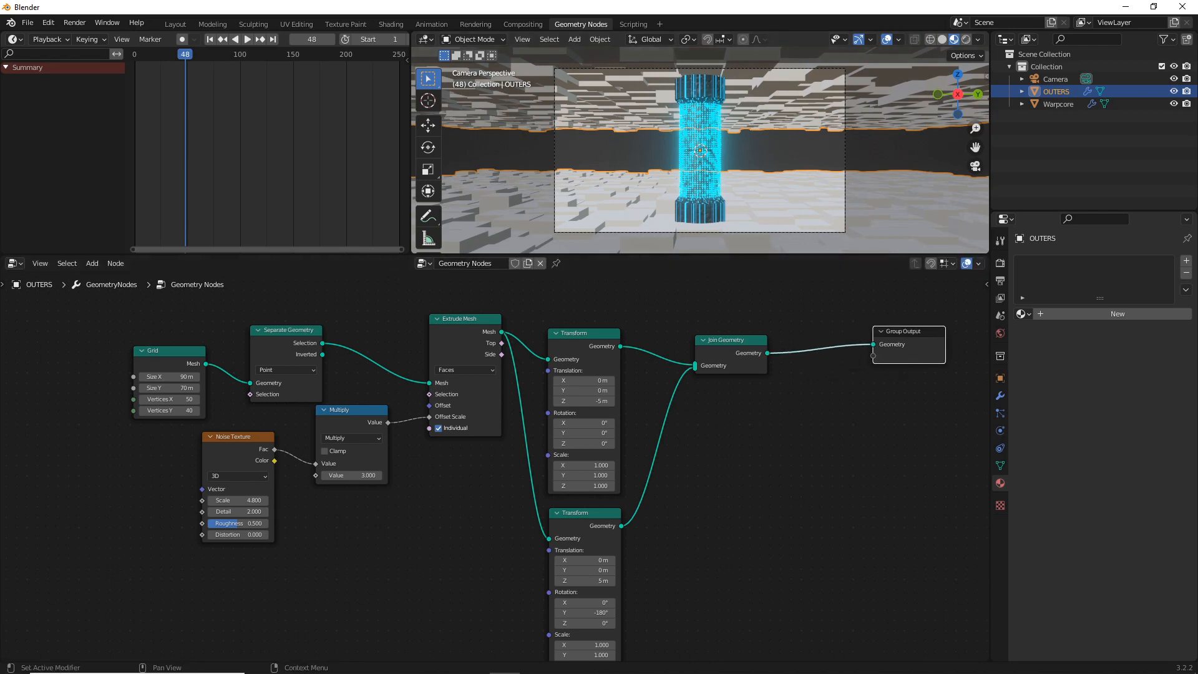
left_click(814, 488)
key("shift+a")
left_click(771, 413)
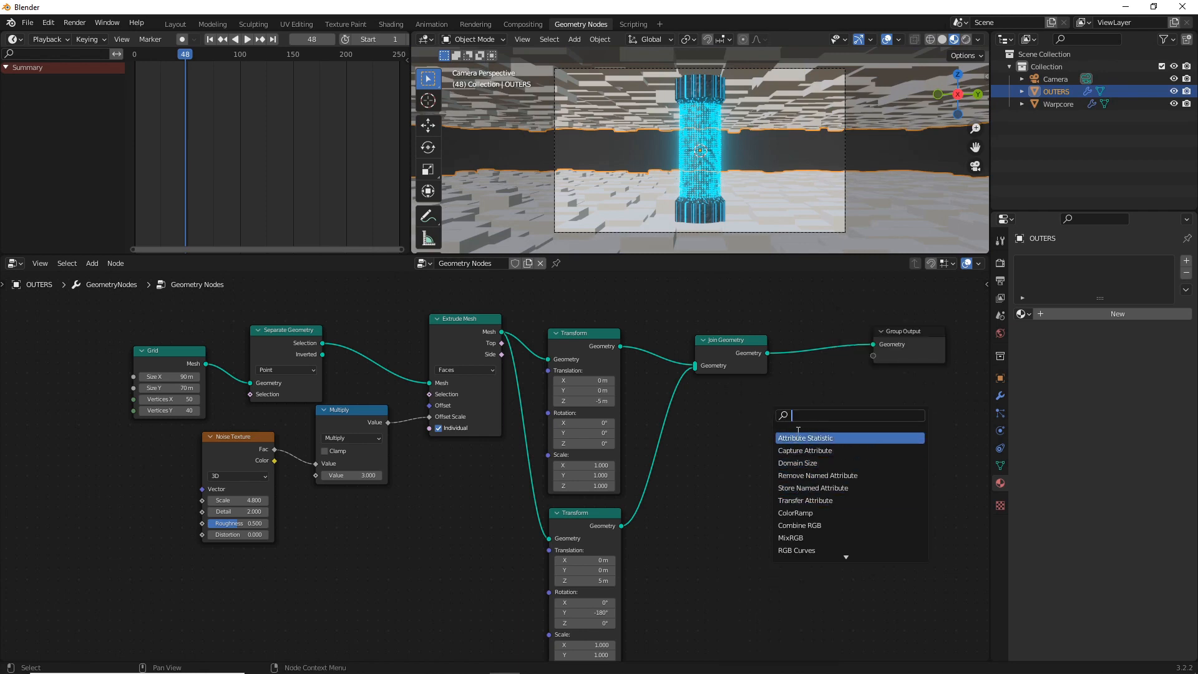
type("set")
left_click(816, 464)
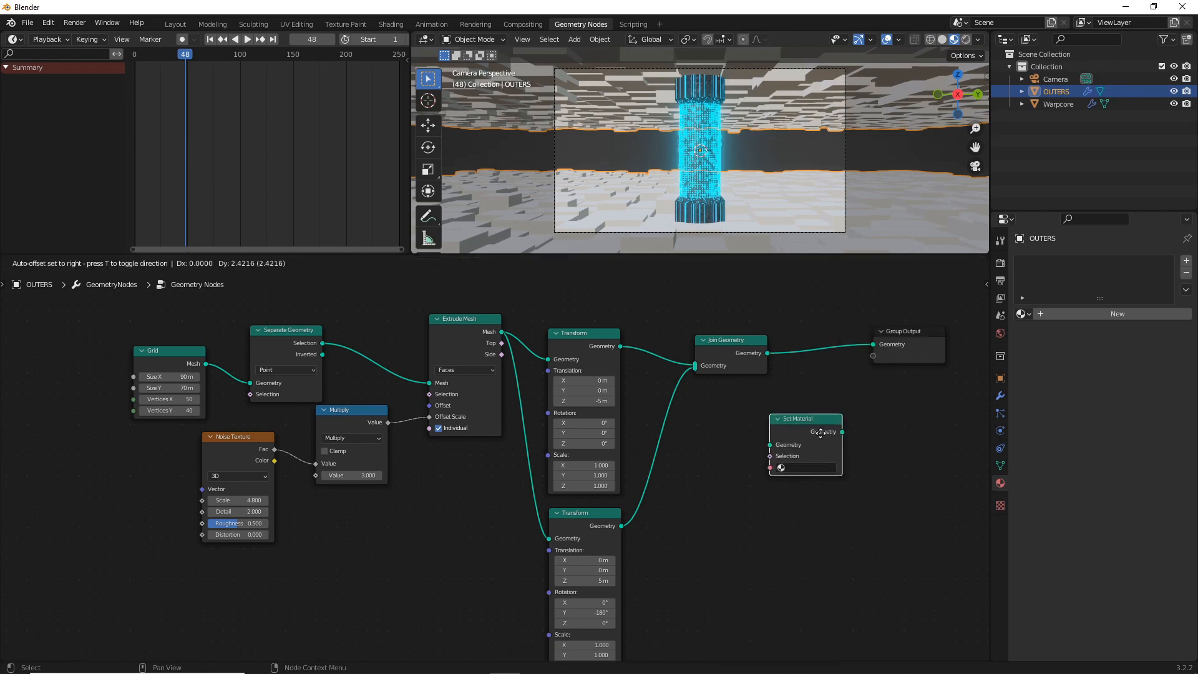
left_click(855, 380)
left_click(886, 429)
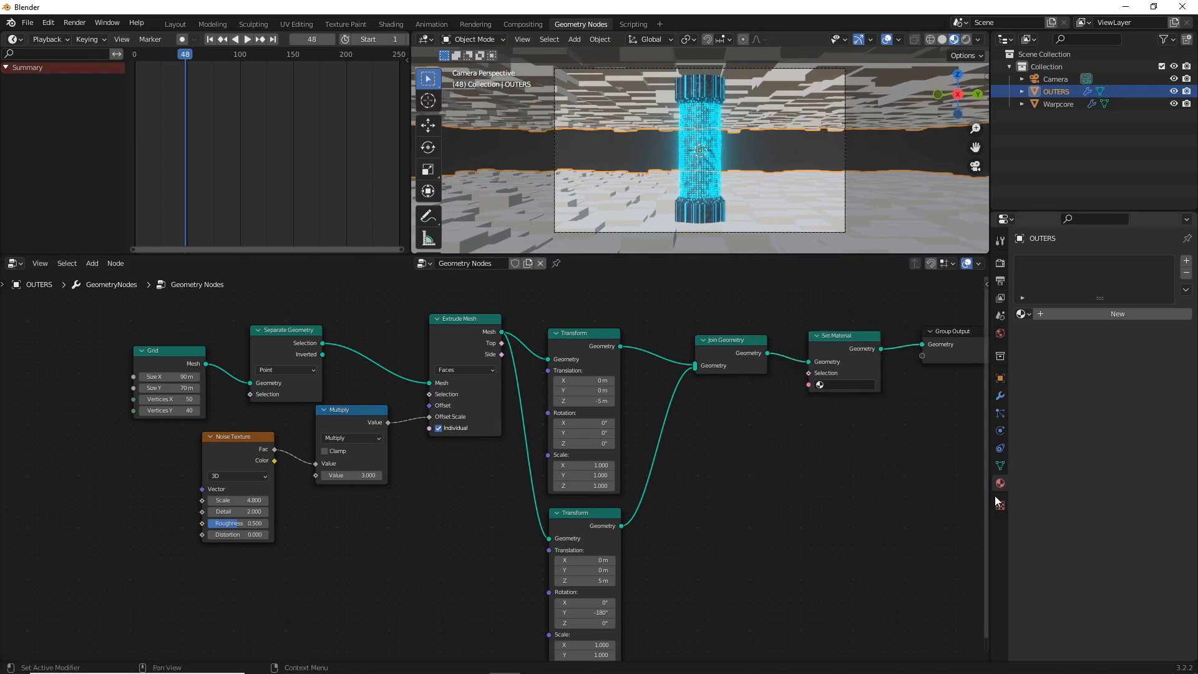
Create a new material named "outers" on the OUTERS object
left_click(1037, 313)
left_click(1080, 309)
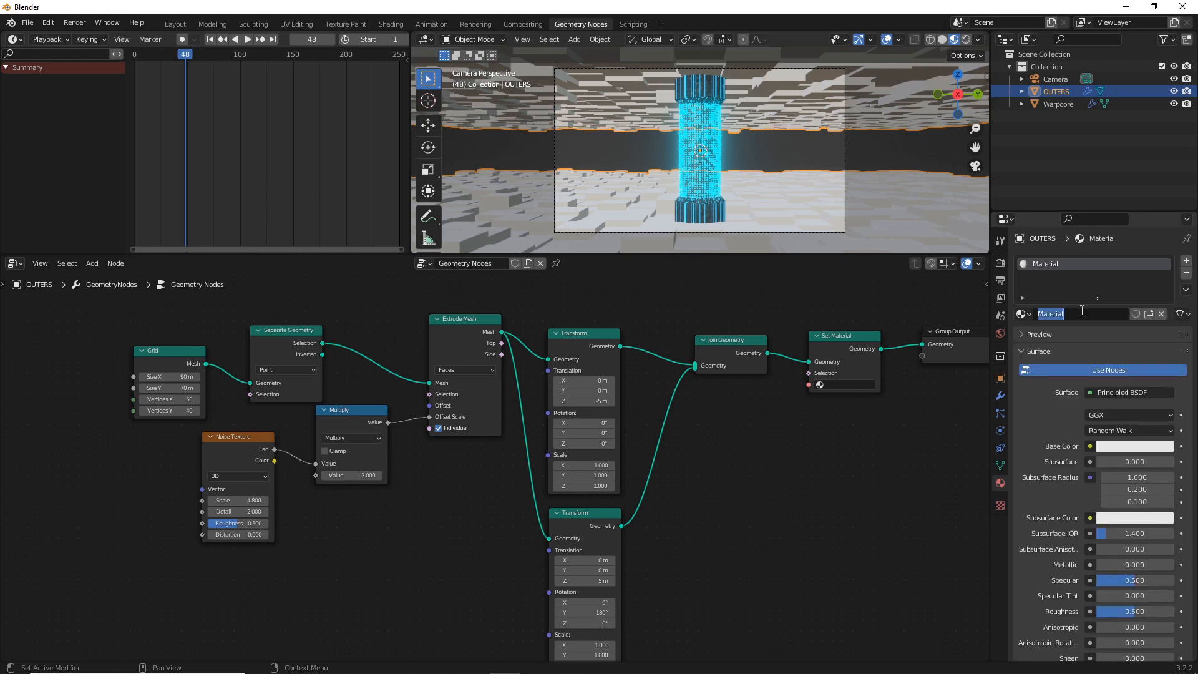
type("outers")
key("Return")
In the Shading workspace, darken the outers material's Base Color to dark grey and briefly check it in rendered shading
left_click(388, 25)
key("Home")
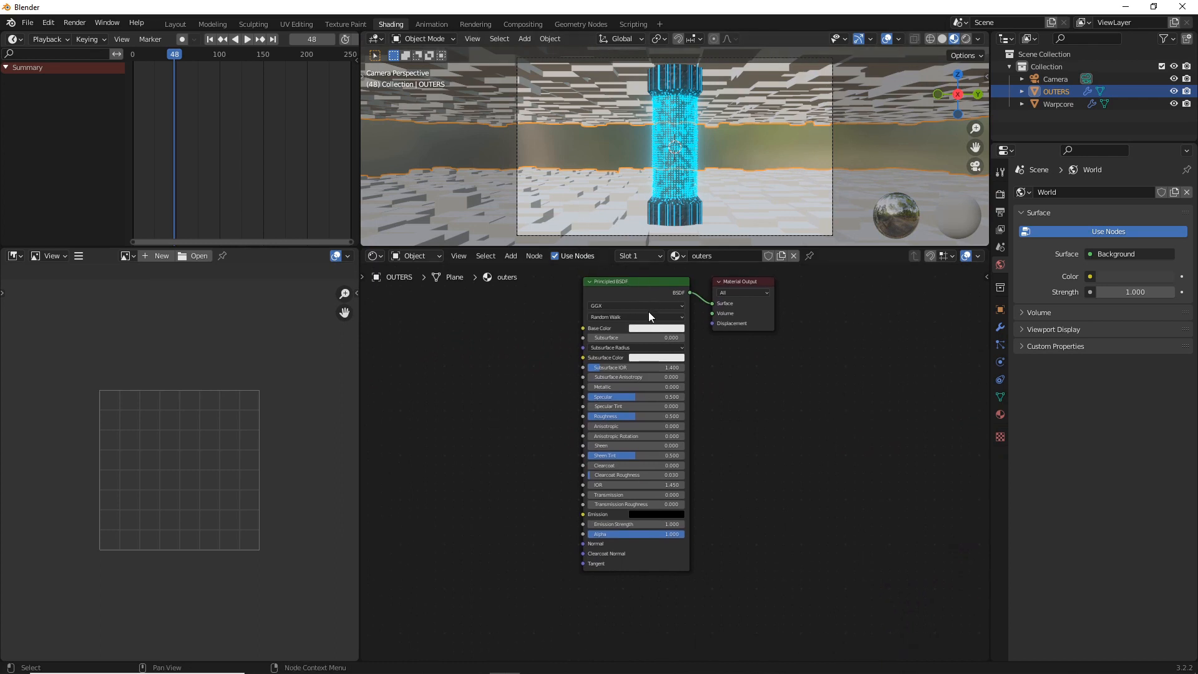
left_click(650, 329)
left_click_drag(706, 206, 706, 250)
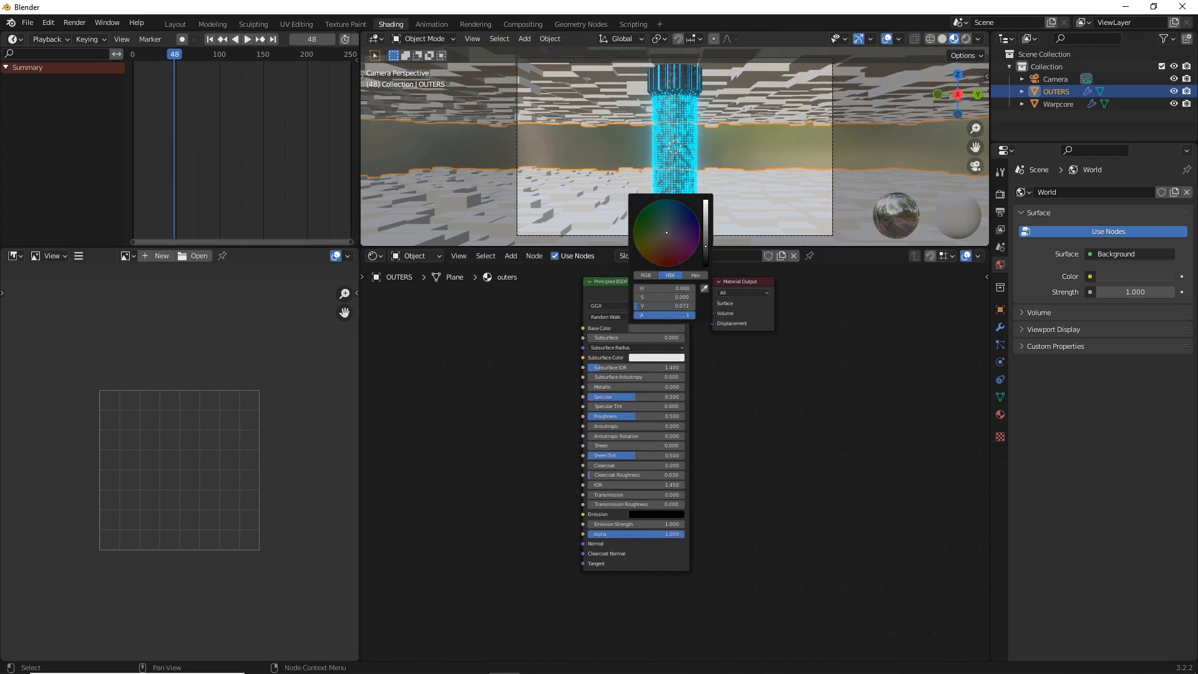
left_click(966, 39)
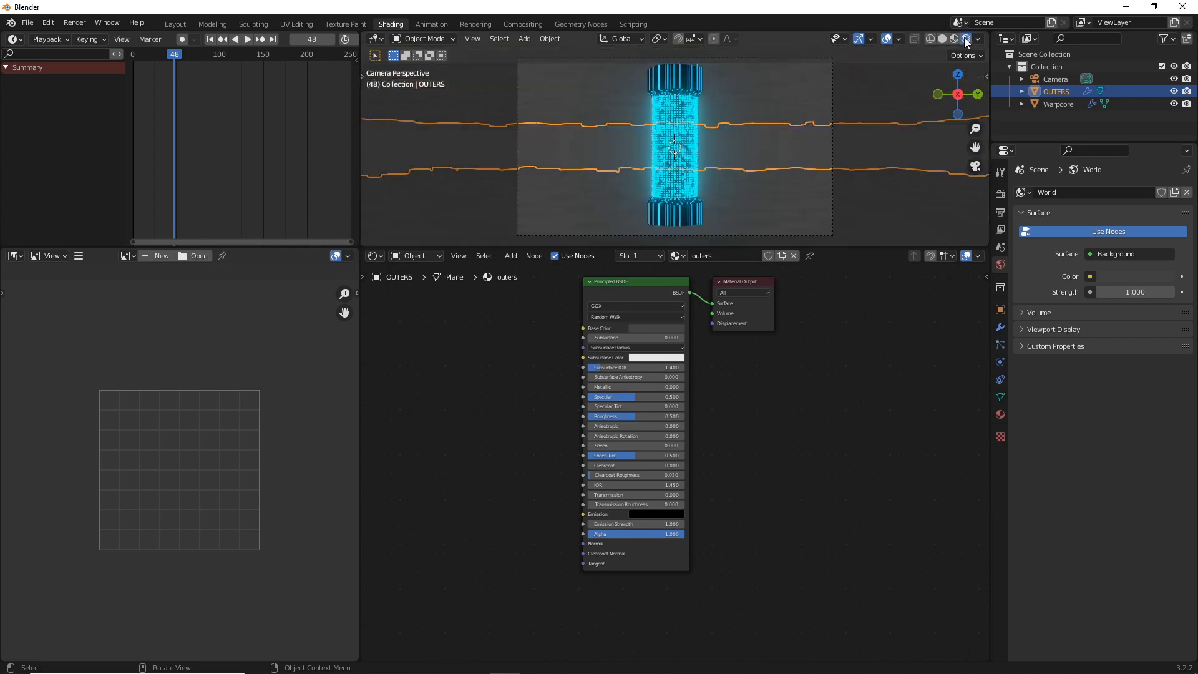
left_click(953, 39)
Add a Bump node and connect its Normal output to the Principled BSDF's Normal input
scroll(693, 422, "up", 3)
middle_click_drag(704, 414, 776, 427)
scroll(750, 406, "down", 2)
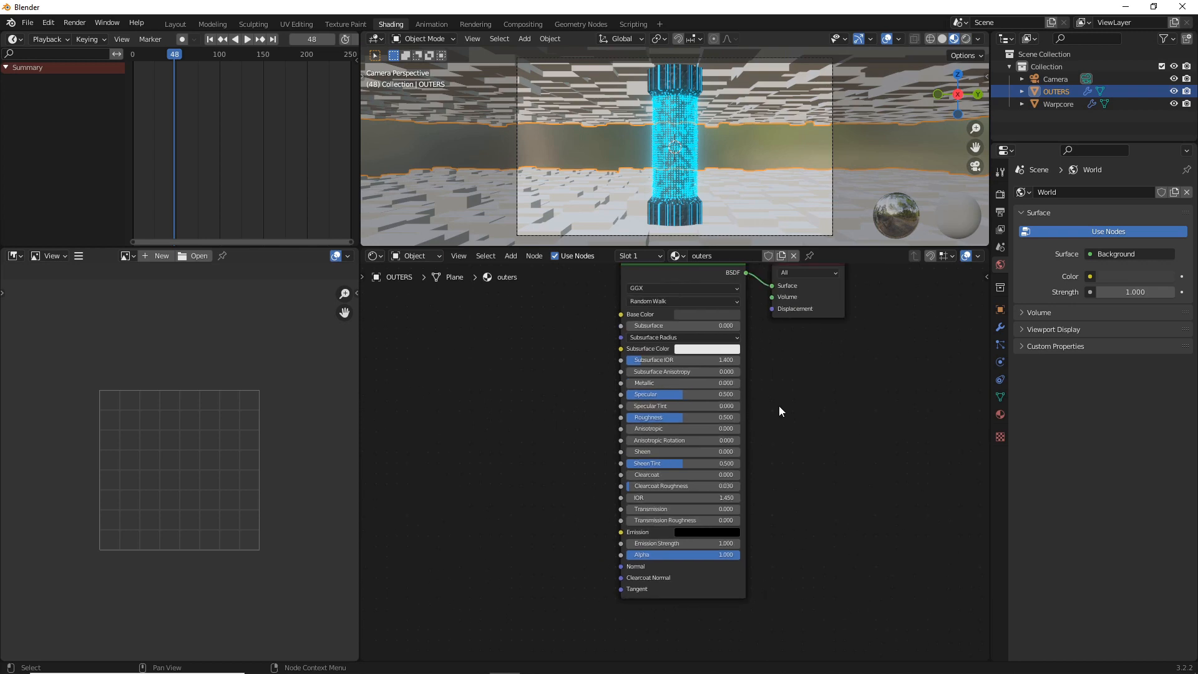
key("shift+a")
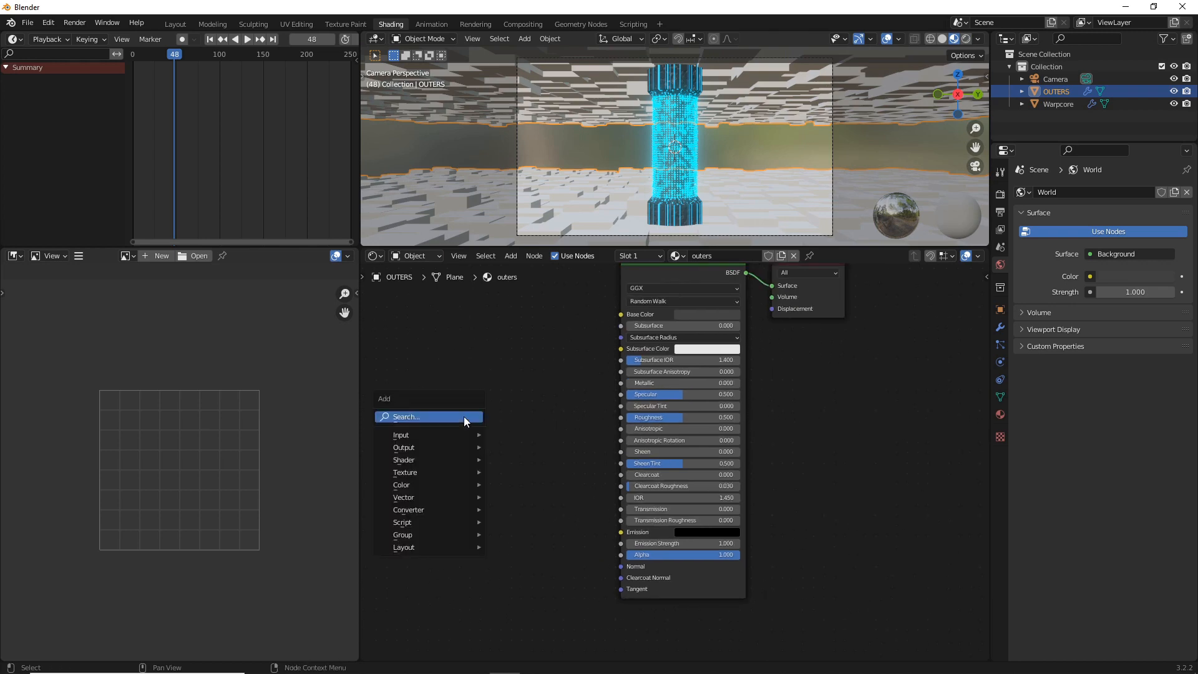
left_click(463, 417)
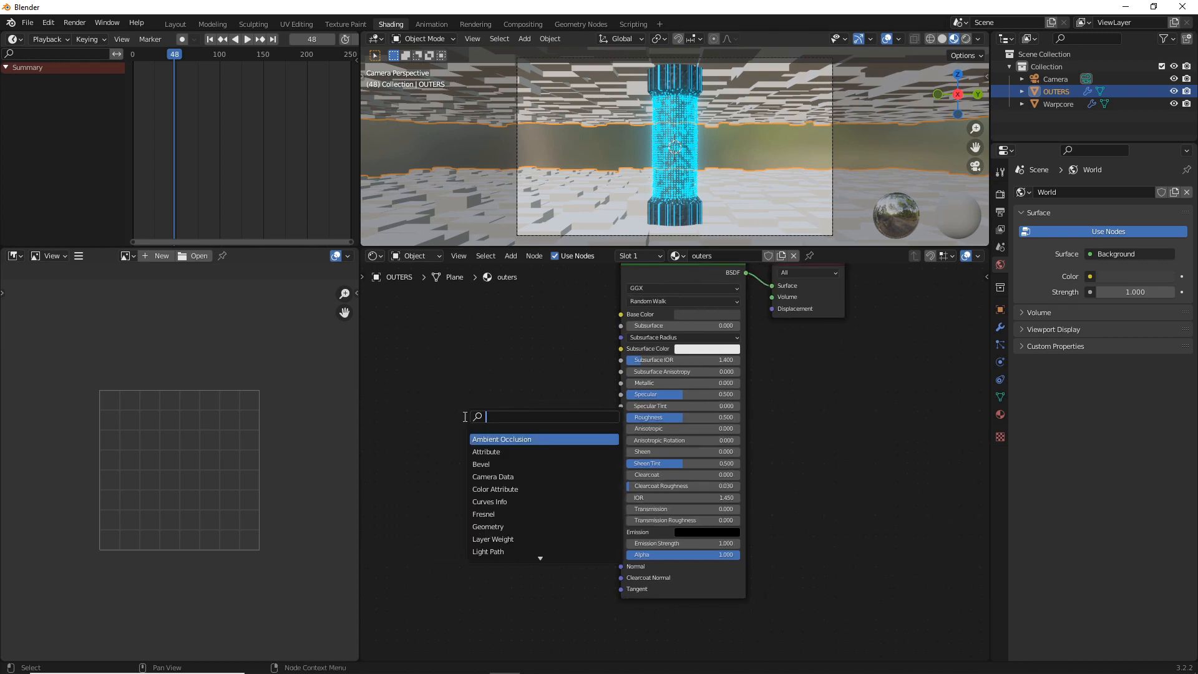
type("bum")
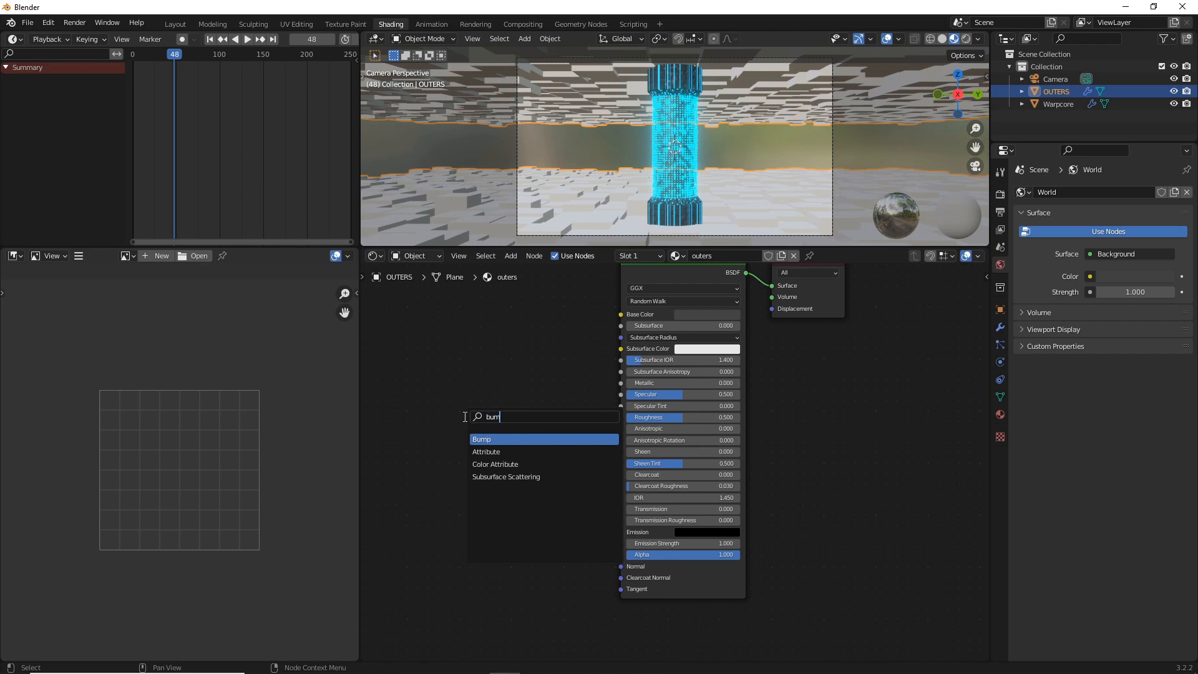
key("Return")
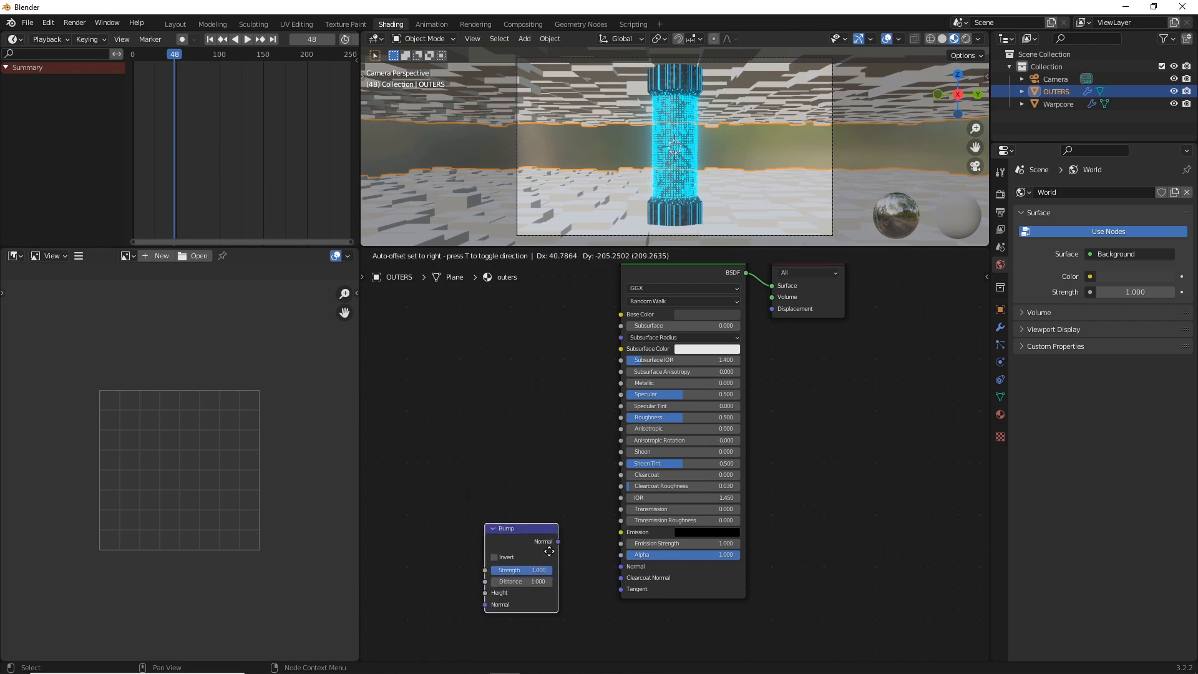
left_click(493, 532)
left_click_drag(560, 545, 621, 567)
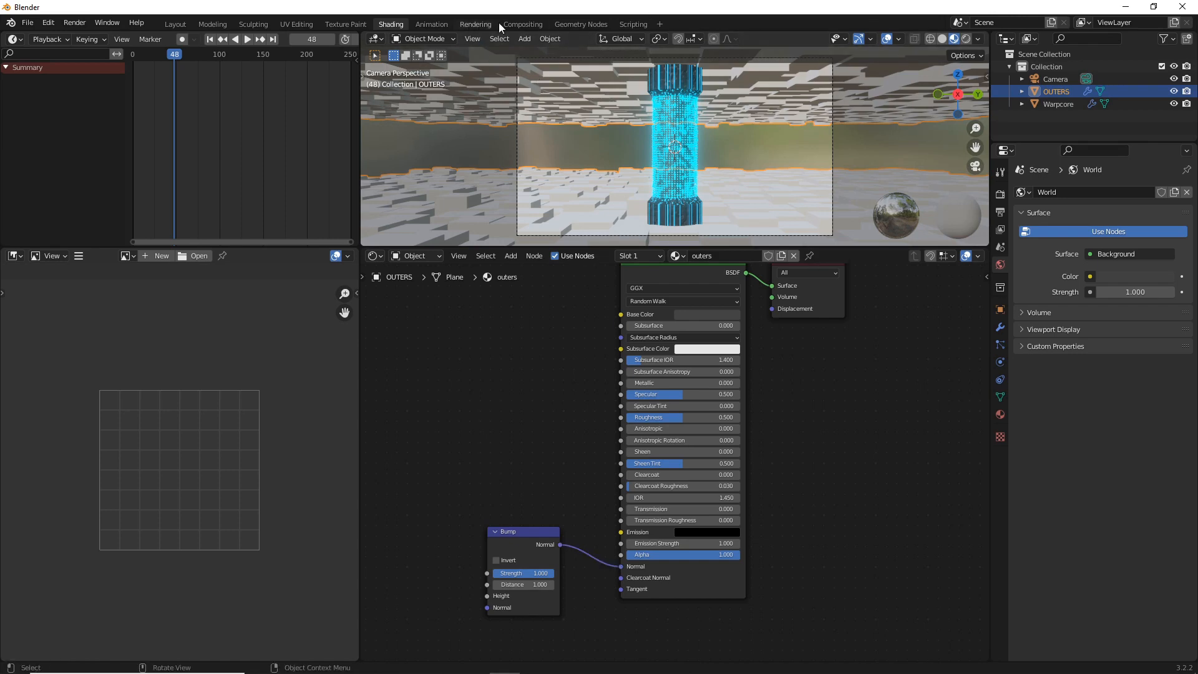
Assign the outers material in the geometry nodes' Set Material node and rename the material to "outers-scene"
left_click(565, 23)
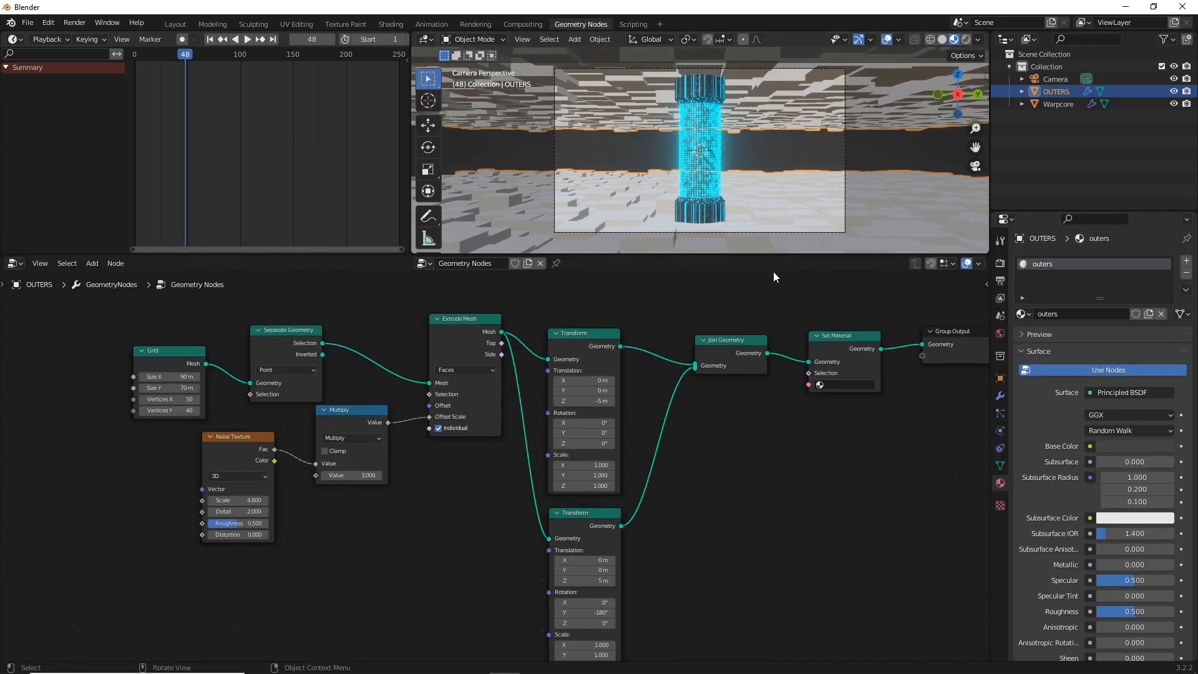
left_click(825, 386)
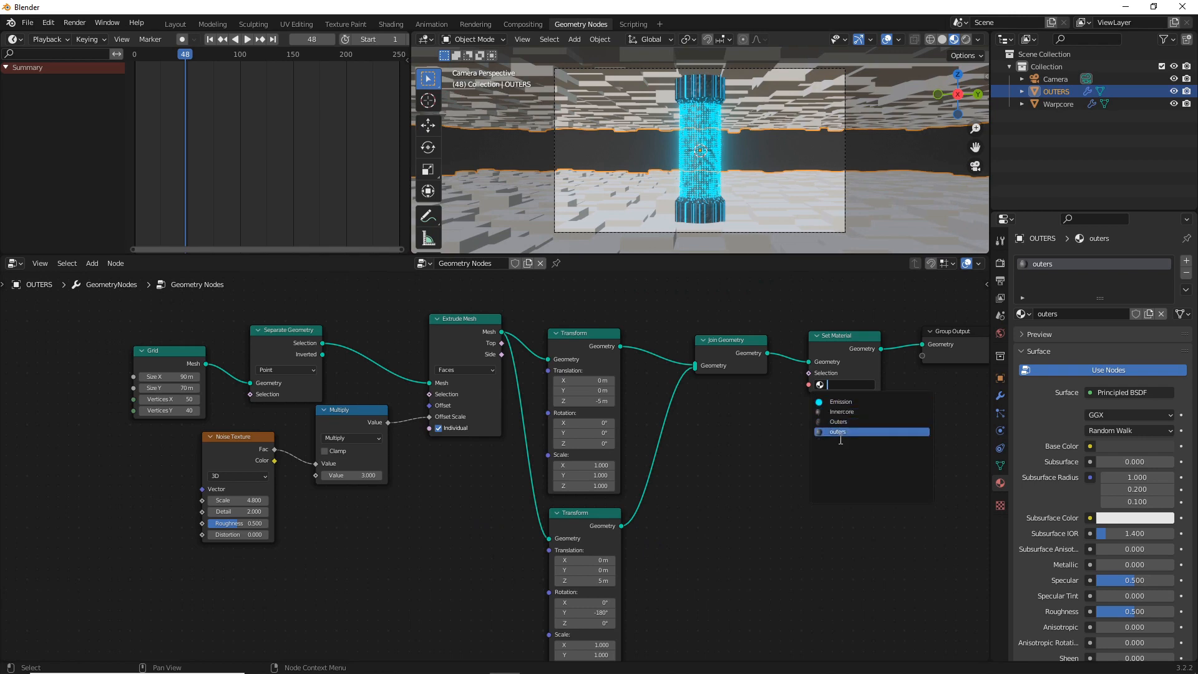
double_click(1069, 314)
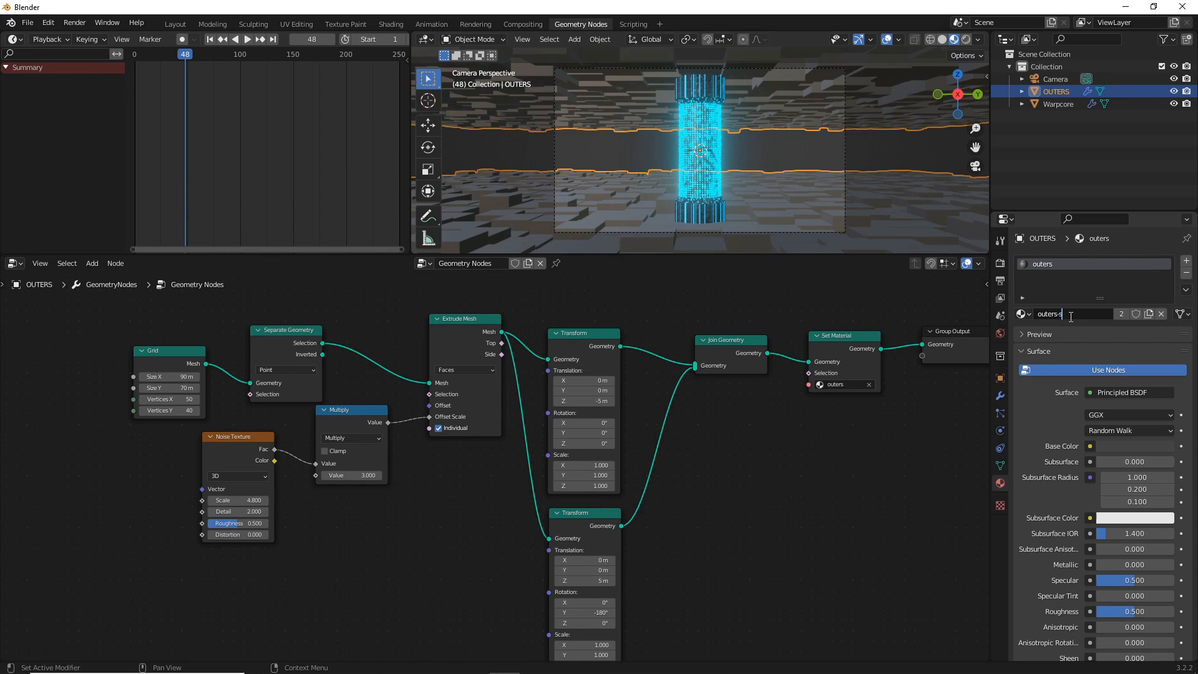
key("Return")
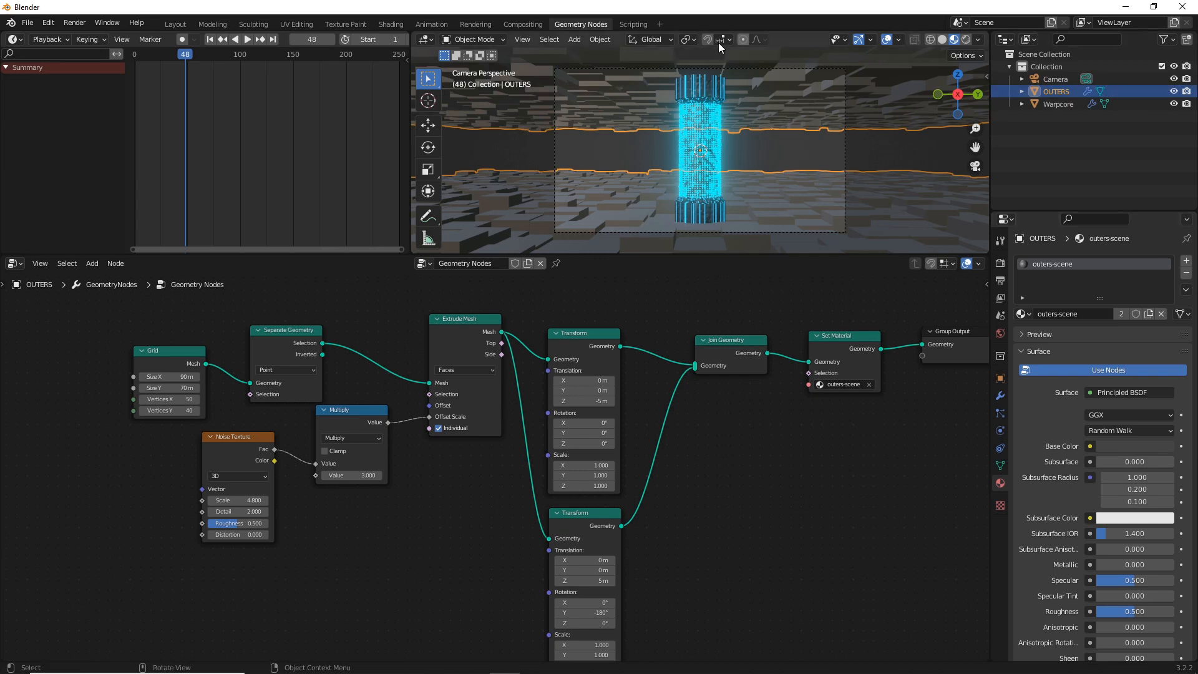
Lower the outers-scene material's Roughness to about 0.291 in the Shading workspace
left_click(391, 25)
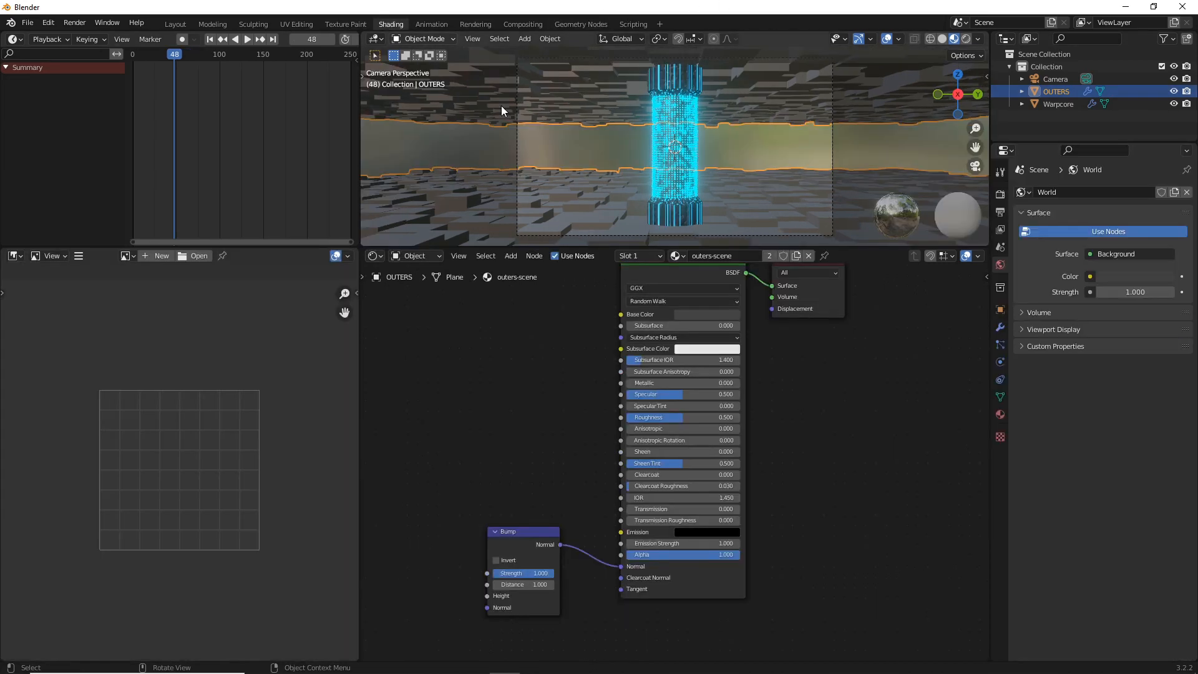
mouse_move(583, 390)
middle_mouse_down()
mouse_move(545, 401)
mouse_move(729, 356)
middle_mouse_up()
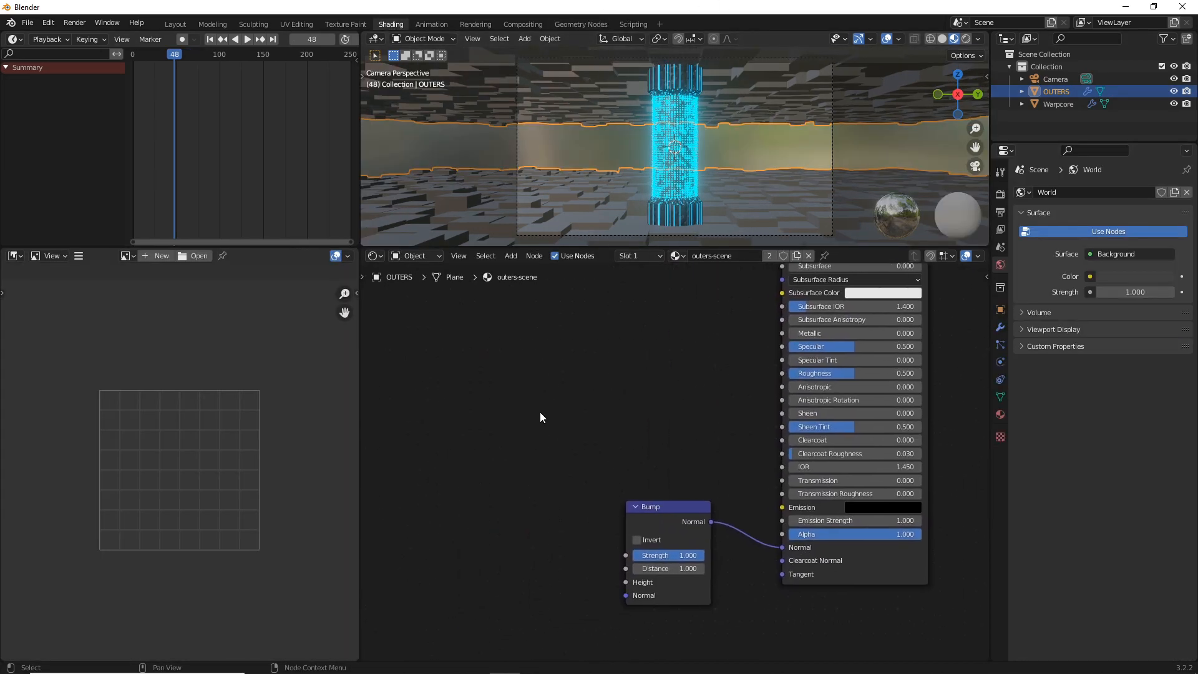
middle_click_drag(565, 409, 517, 394)
left_click_drag(861, 381, 836, 382)
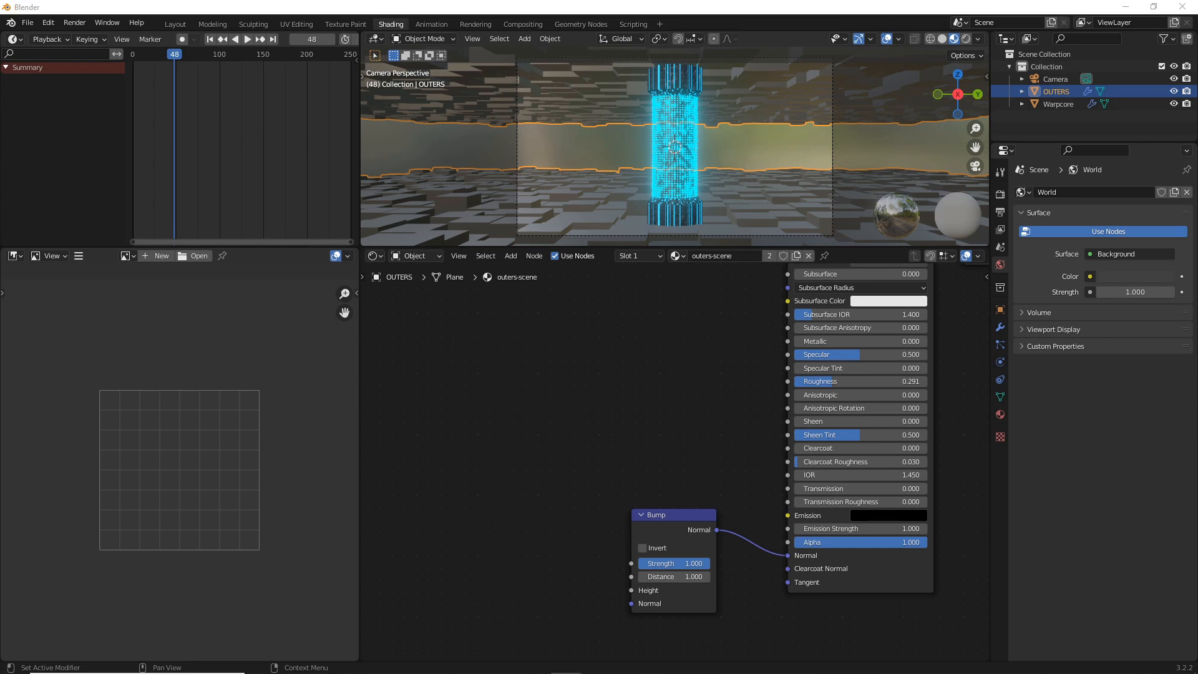
Add a Voronoi Texture node beside the Bump node in the outers-scene material
key("shift+a")
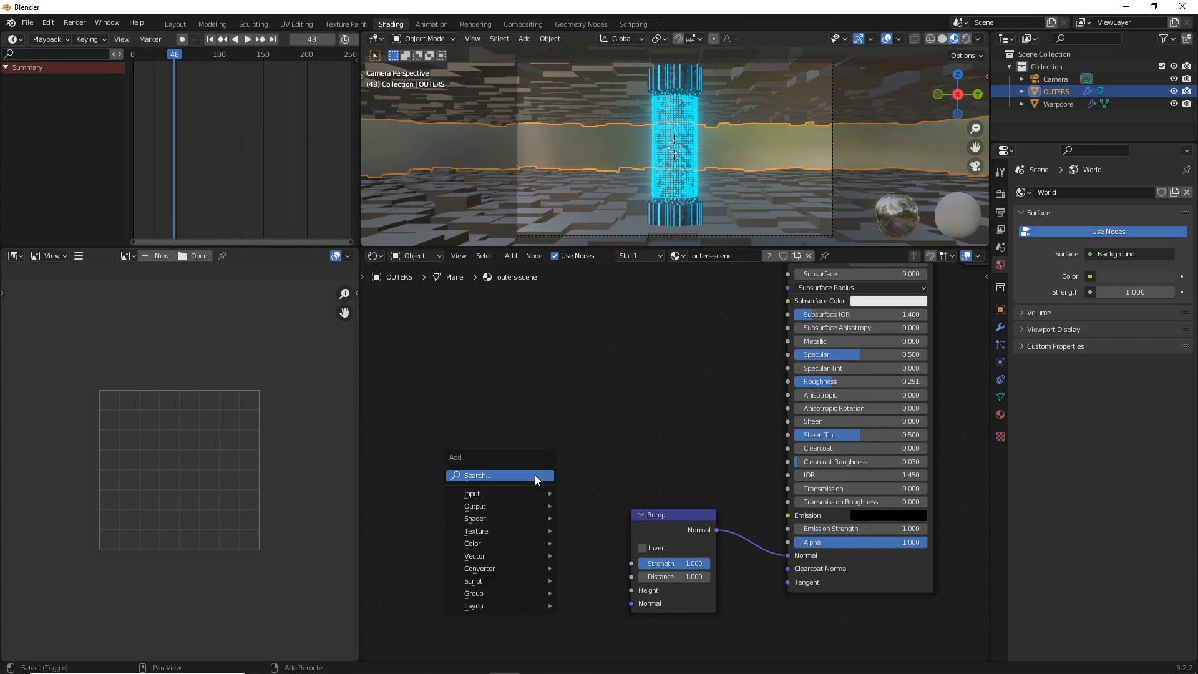
left_click(536, 476)
type("vor")
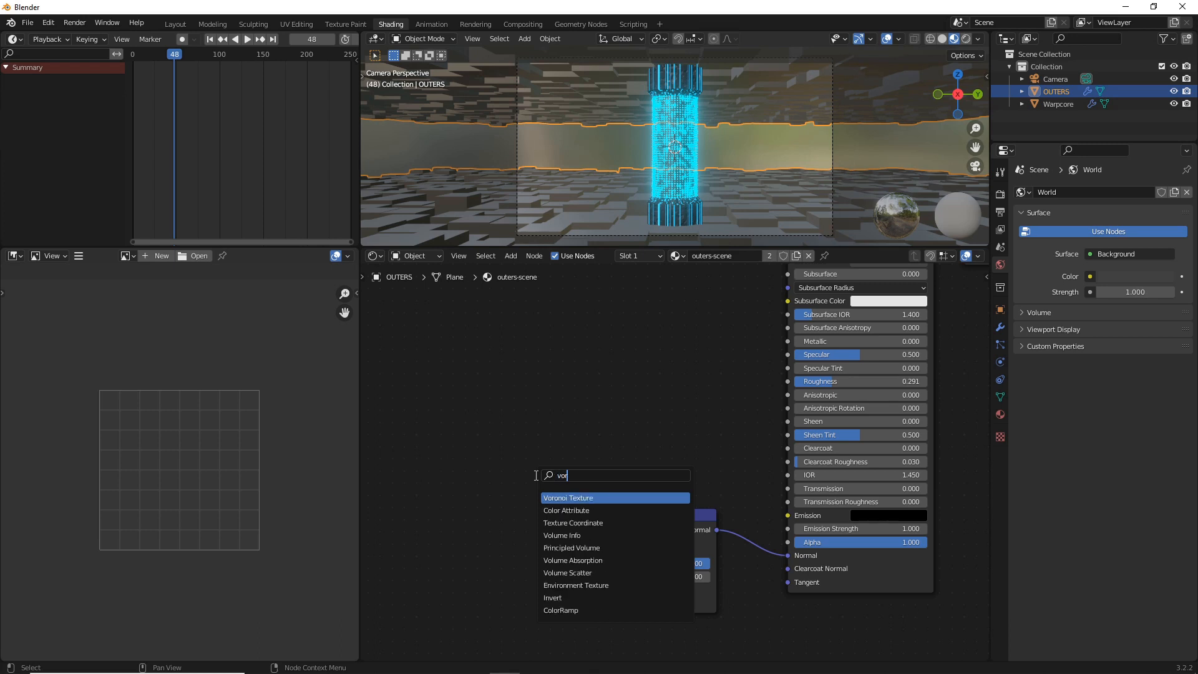
left_click(560, 496)
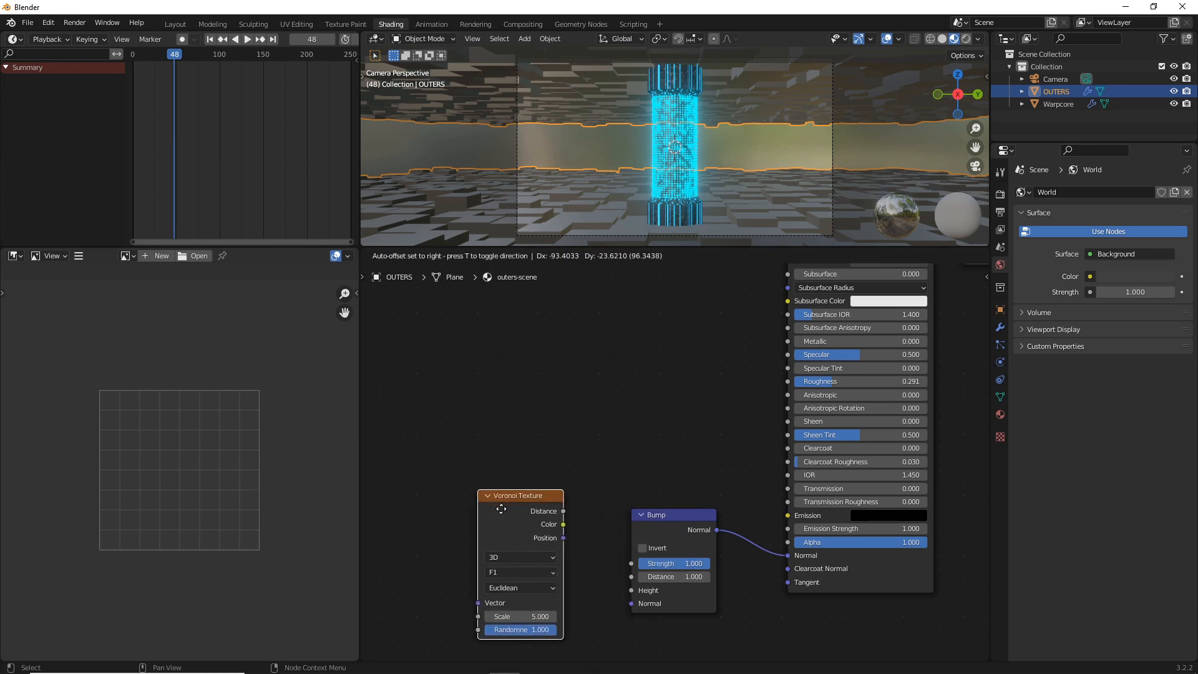
left_click(464, 485)
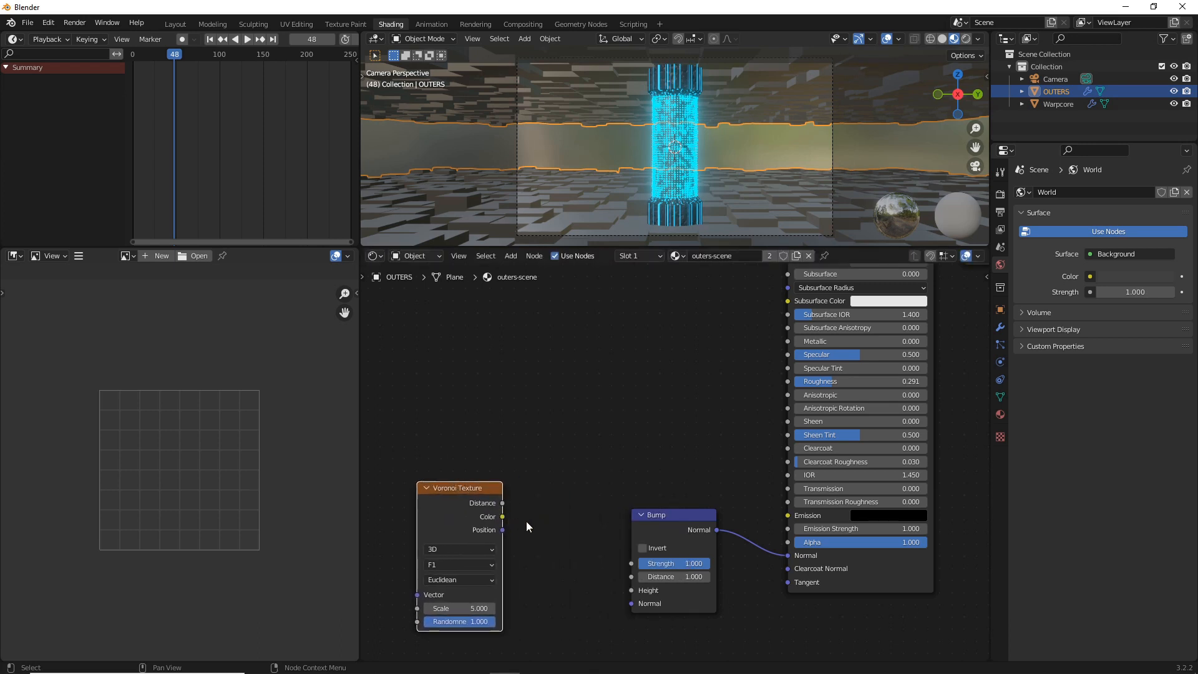
Add a ColorRamp node, connect its Color output to the Bump node's Height, and feed the Voronoi Texture into its Fac input
key("shift+a")
left_click(511, 522)
type("color")
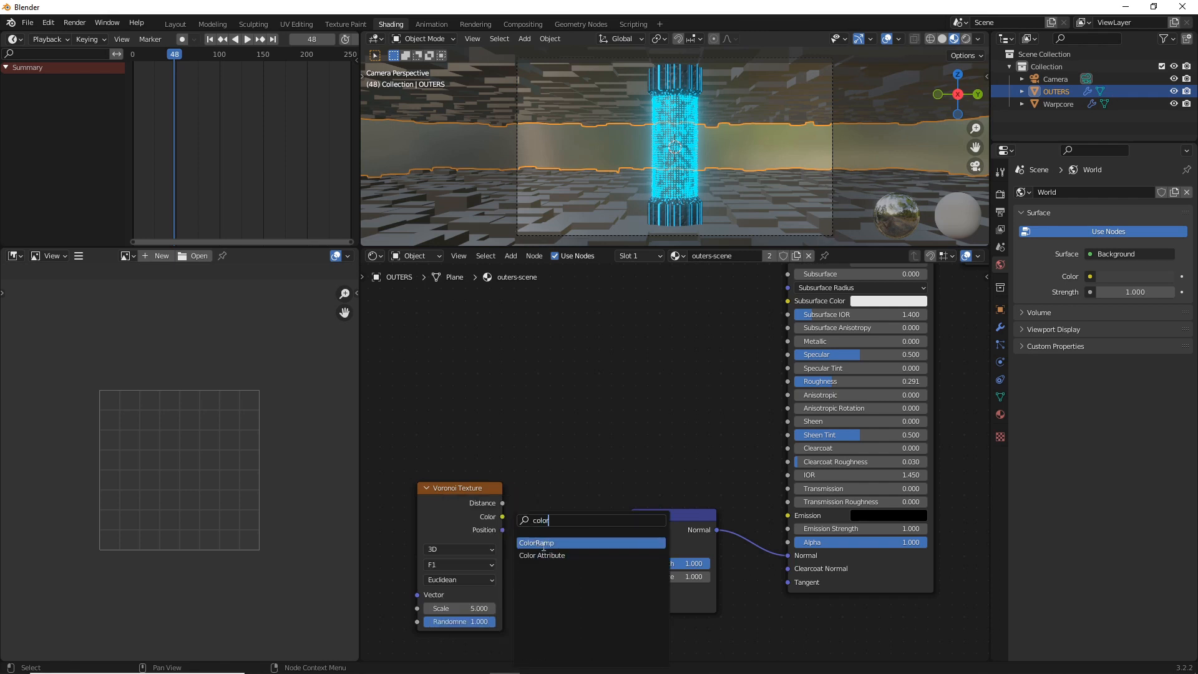
key("Return")
left_click(506, 293)
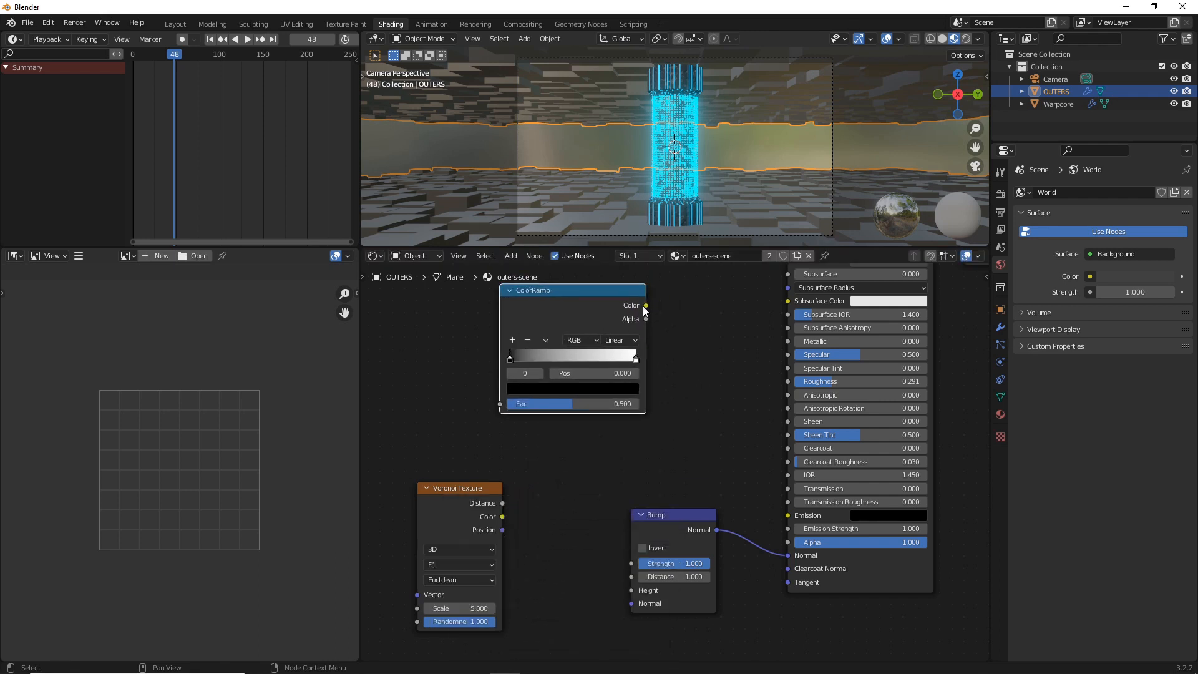
left_click_drag(645, 306, 631, 589)
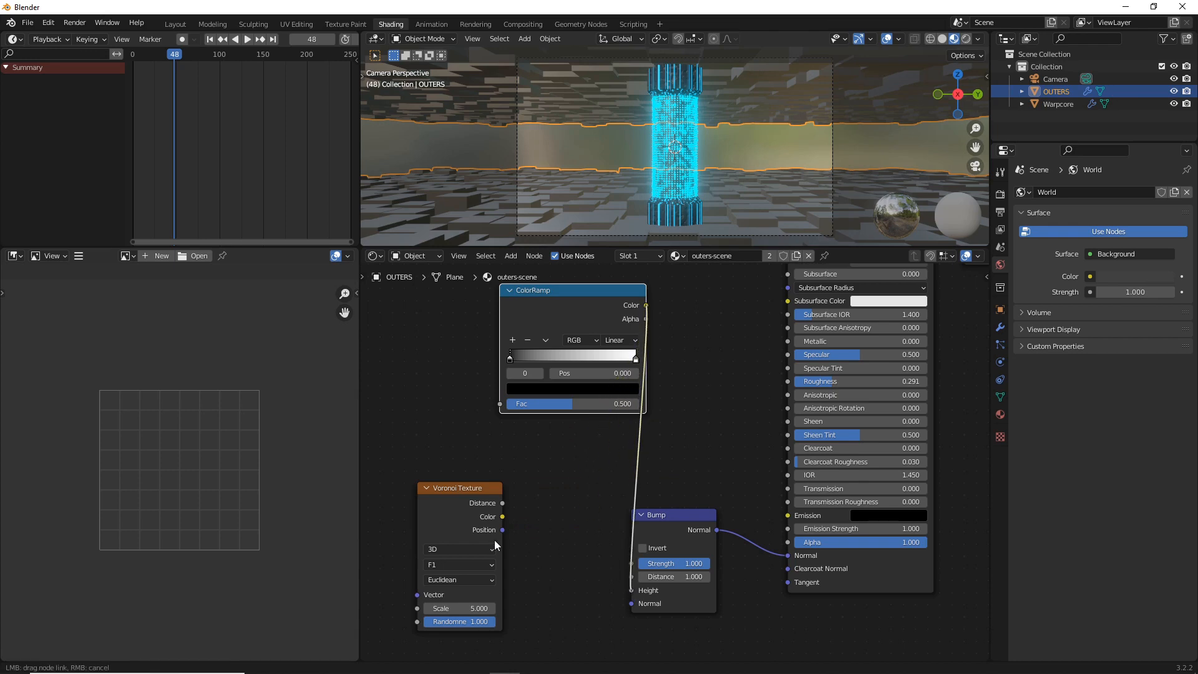
left_click_drag(502, 516, 500, 404)
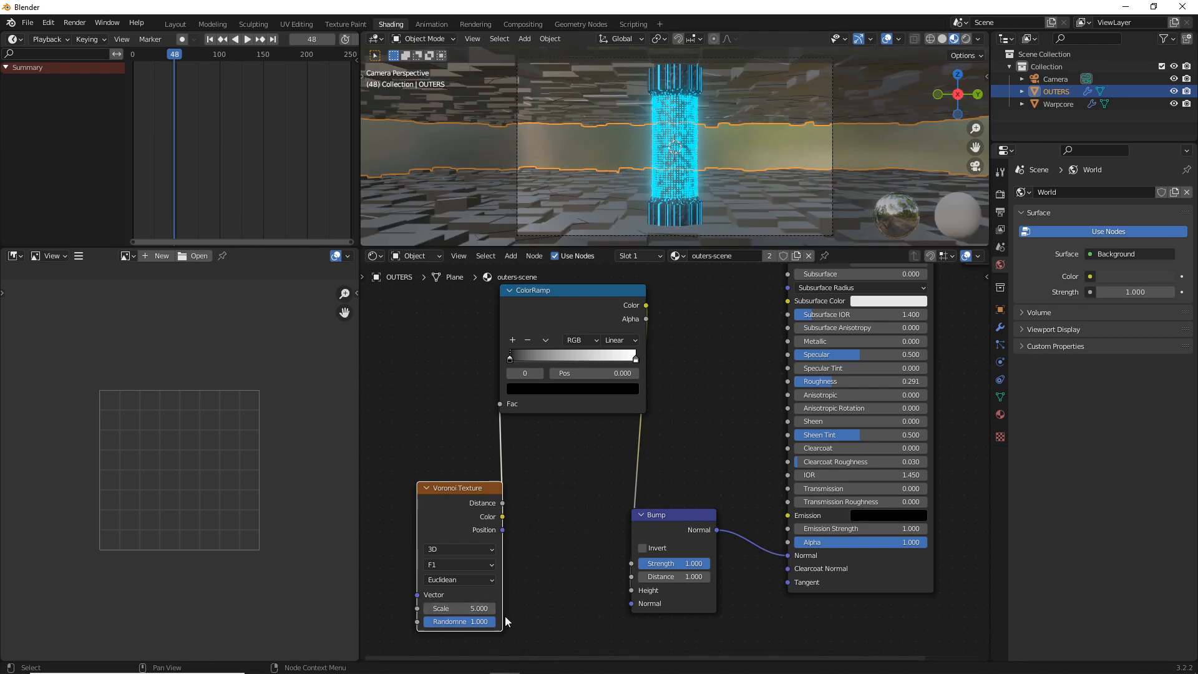
Try a Voronoi Texture Scale of 250 and inspect the bump pattern on the floor blocks
left_click_drag(459, 608, 493, 608)
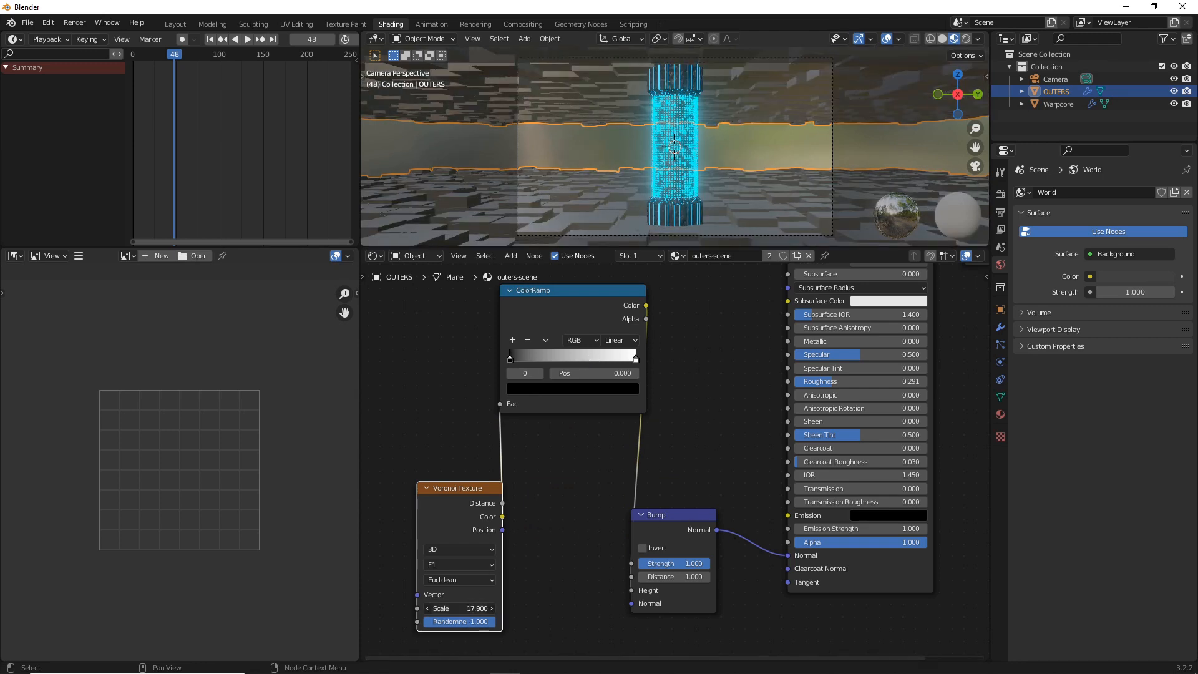
left_click(458, 609)
type("250")
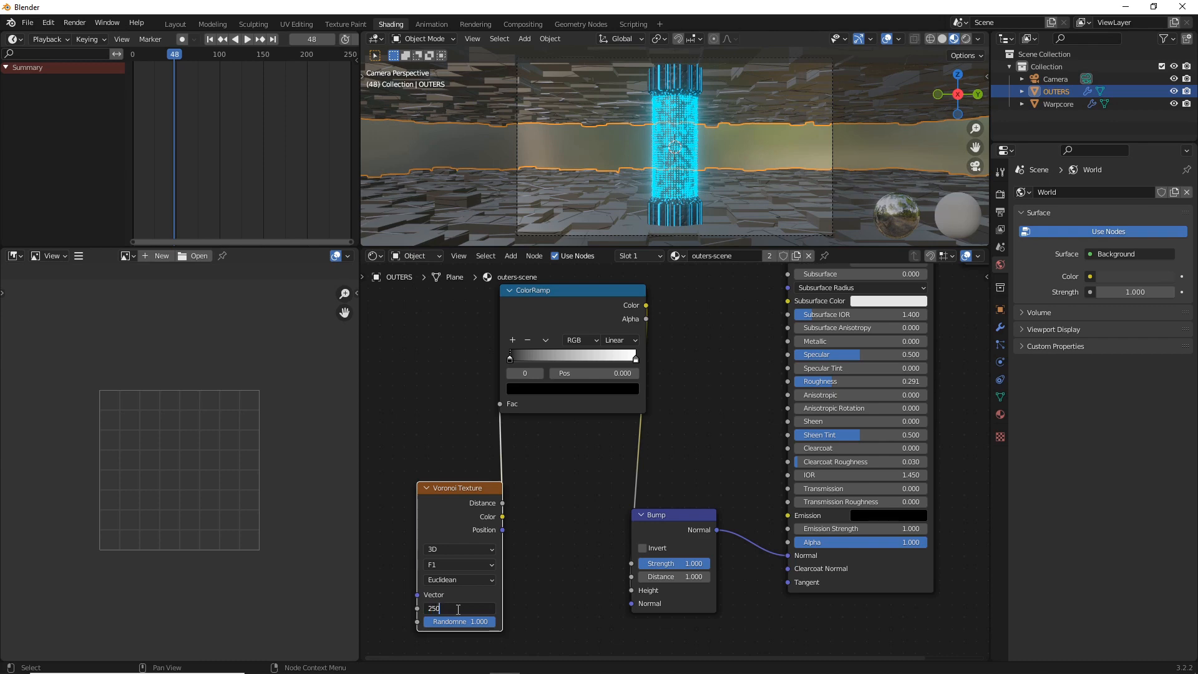
key("Return")
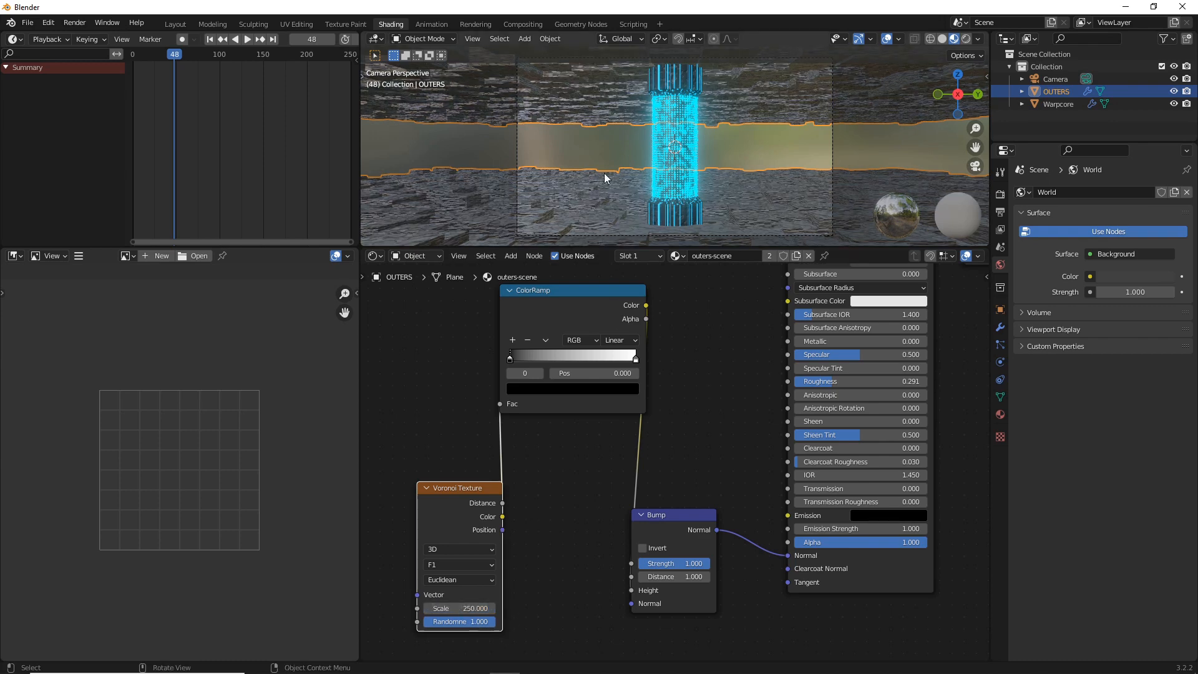
middle_click_drag(604, 178, 642, 205)
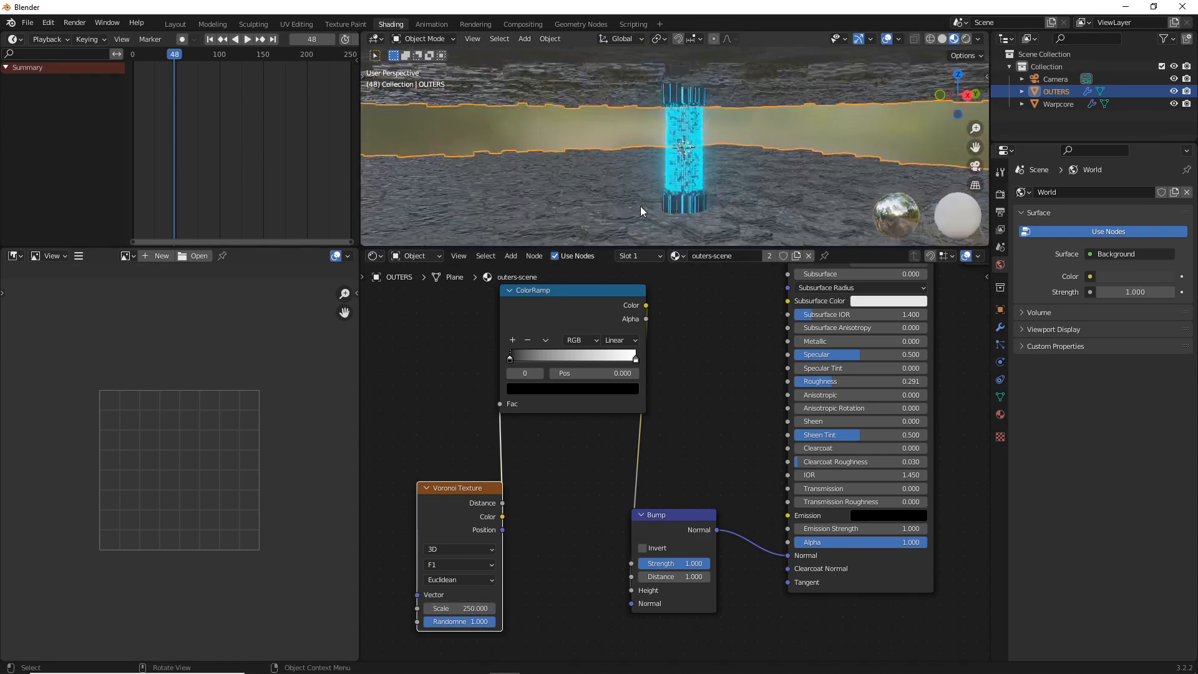
scroll(640, 206, "up", 1)
scroll(639, 212, "down", 2)
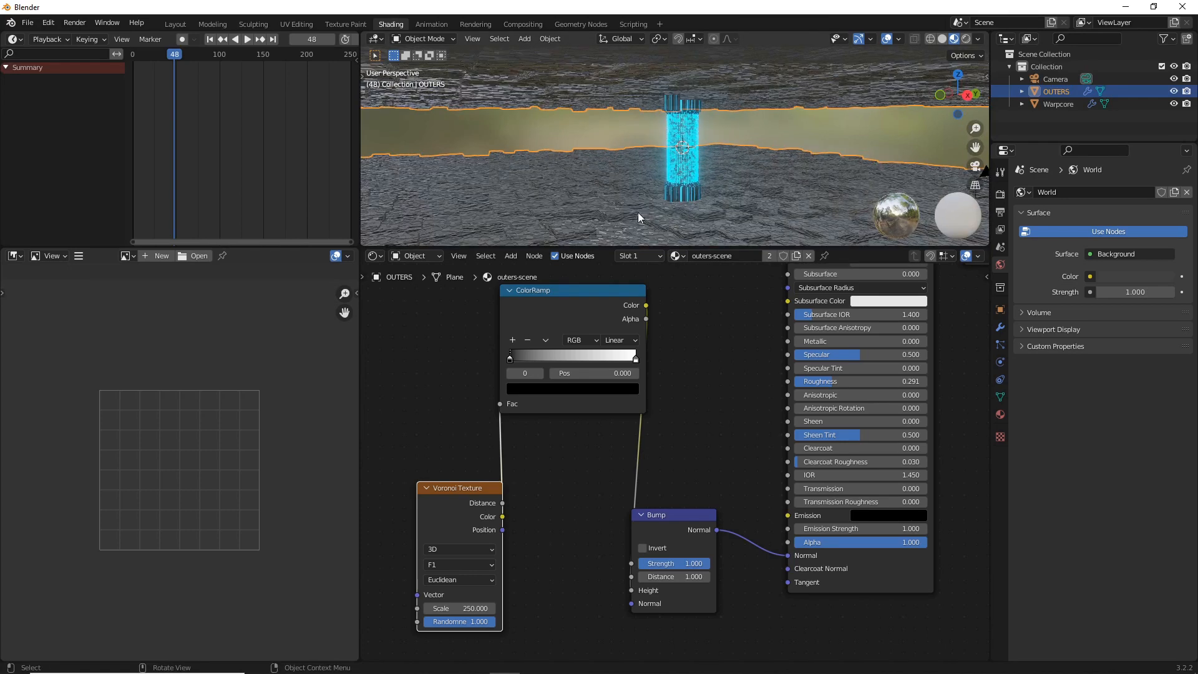
scroll(626, 187, "up", 1)
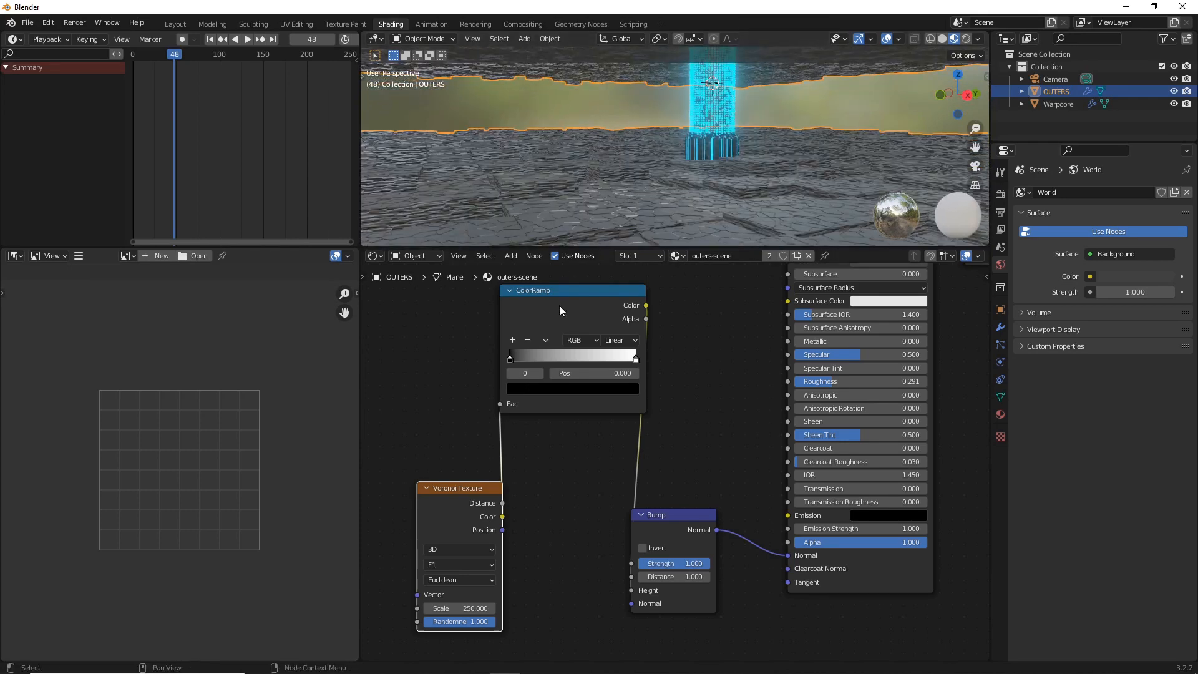
Set the Voronoi Texture's Scale to 50 and lower the Bump node's Strength to about 0.692
double_click(462, 607)
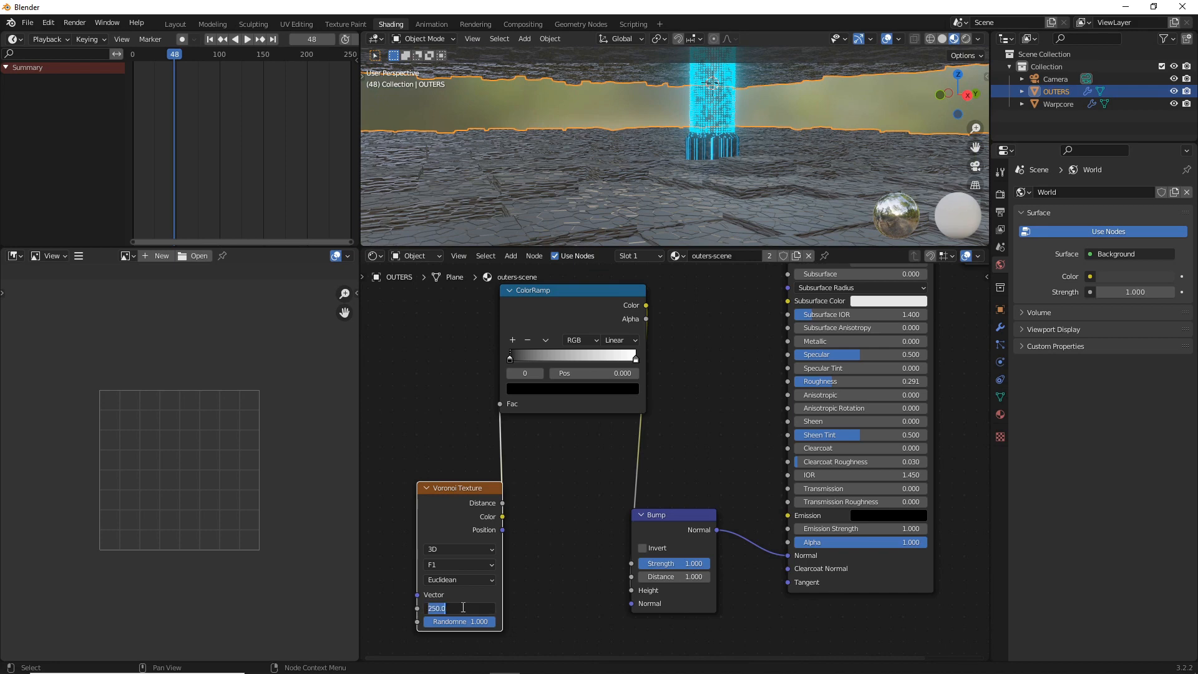
type("50")
key("Return")
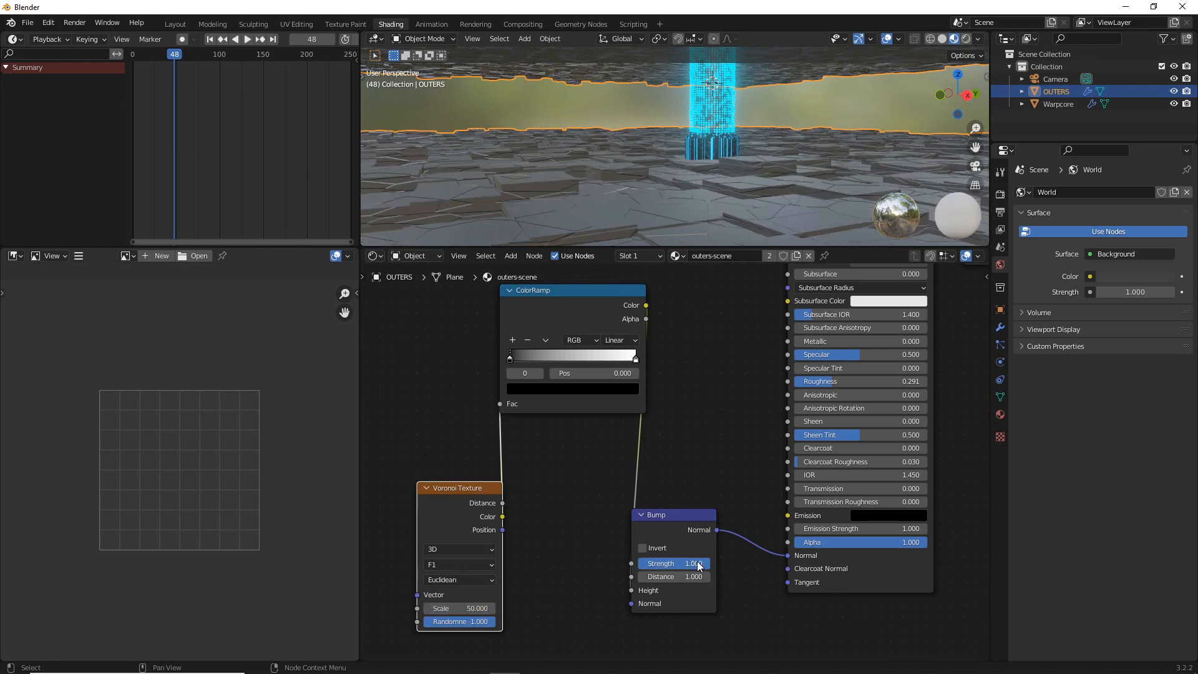
left_click_drag(699, 564, 676, 564)
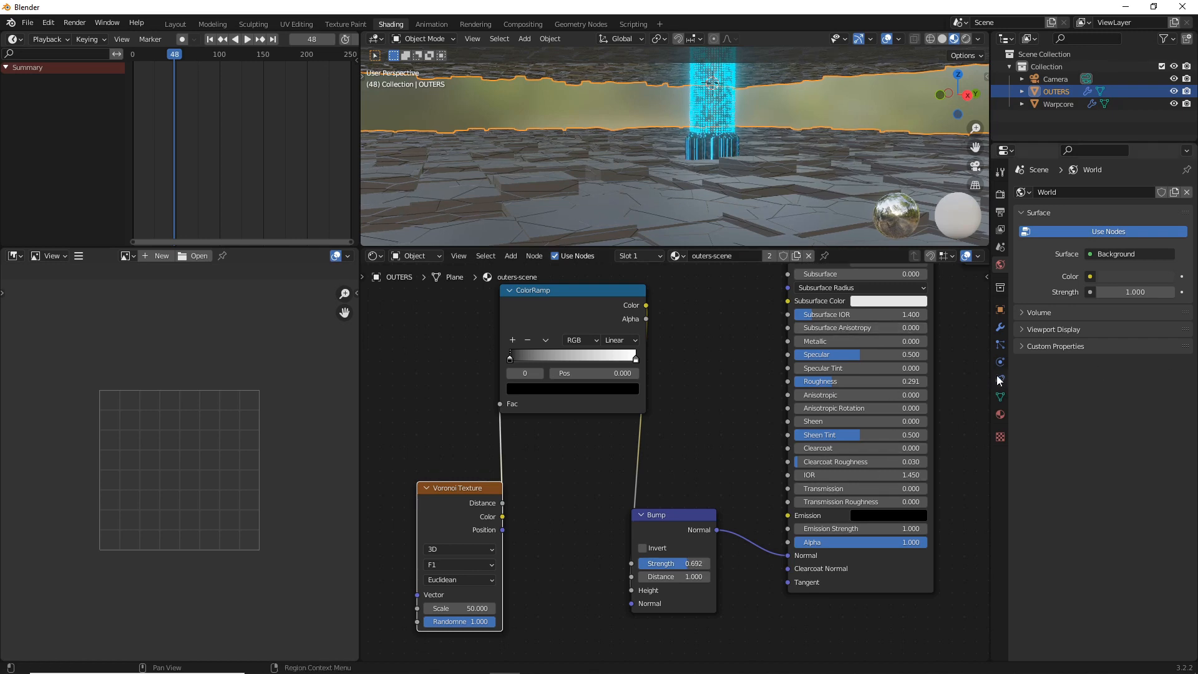
On the Principled BSDF, set Metallic to about 0.550 and Roughness to about 0.191, and darken the Base Color to near black
left_click_drag(833, 341, 902, 341)
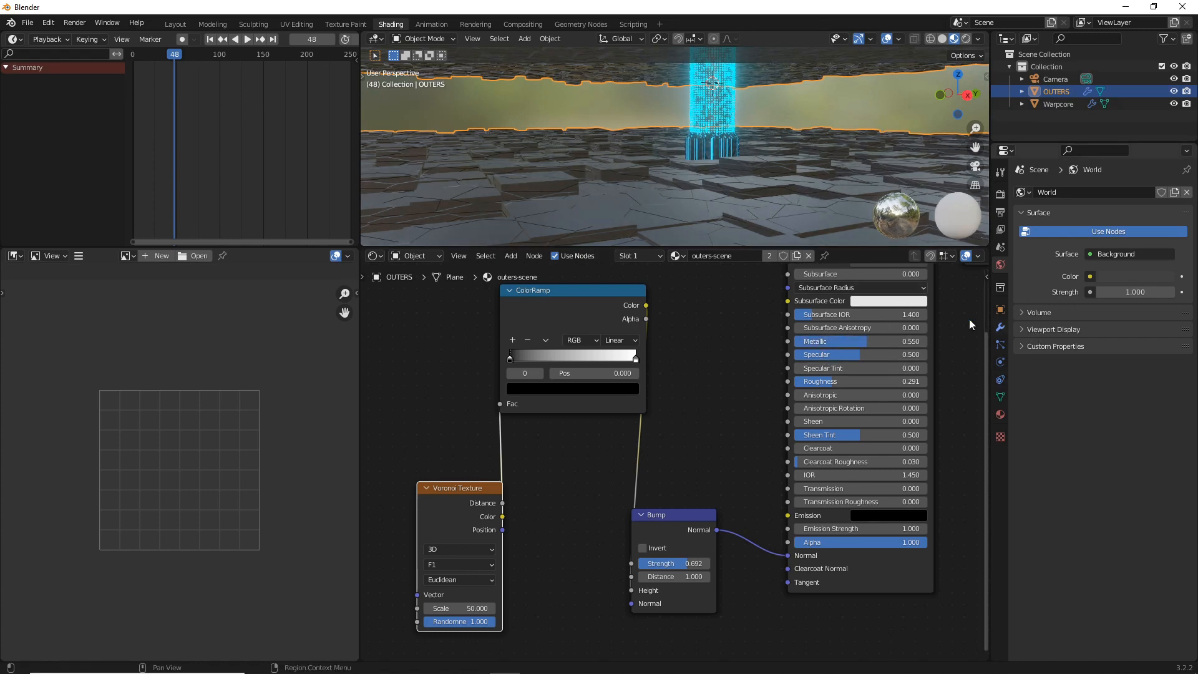
middle_click_drag(968, 319, 947, 403)
scroll(936, 399, "up", 1)
left_click(868, 337)
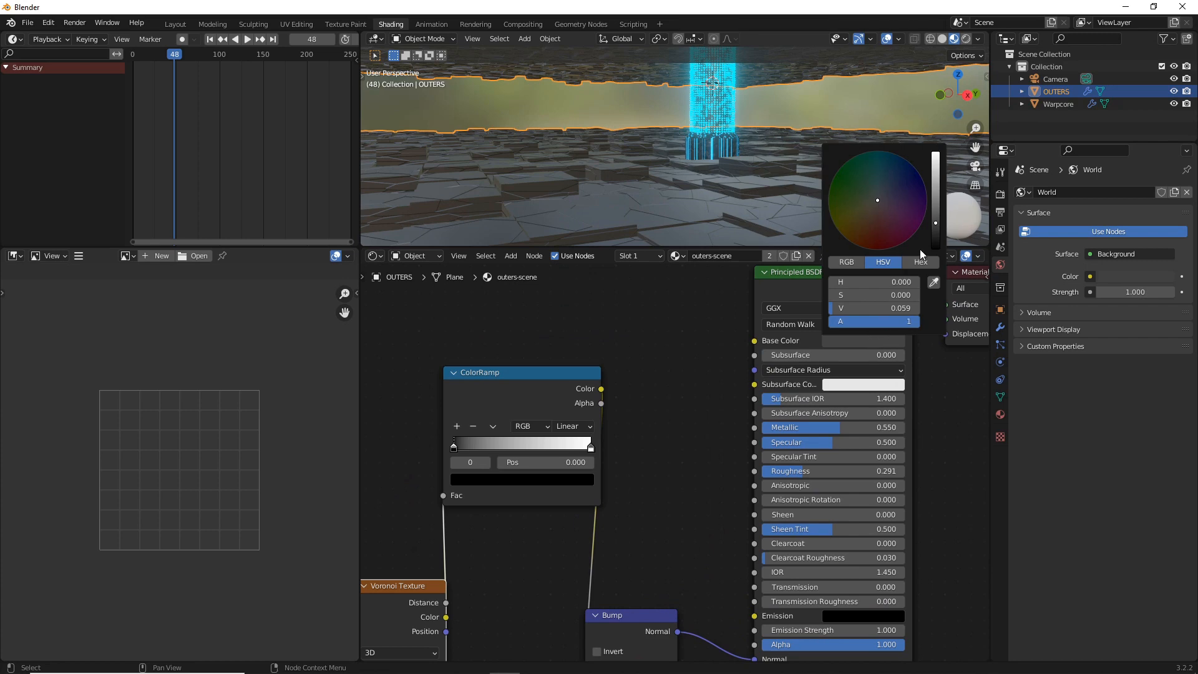
left_click_drag(933, 232, 935, 242)
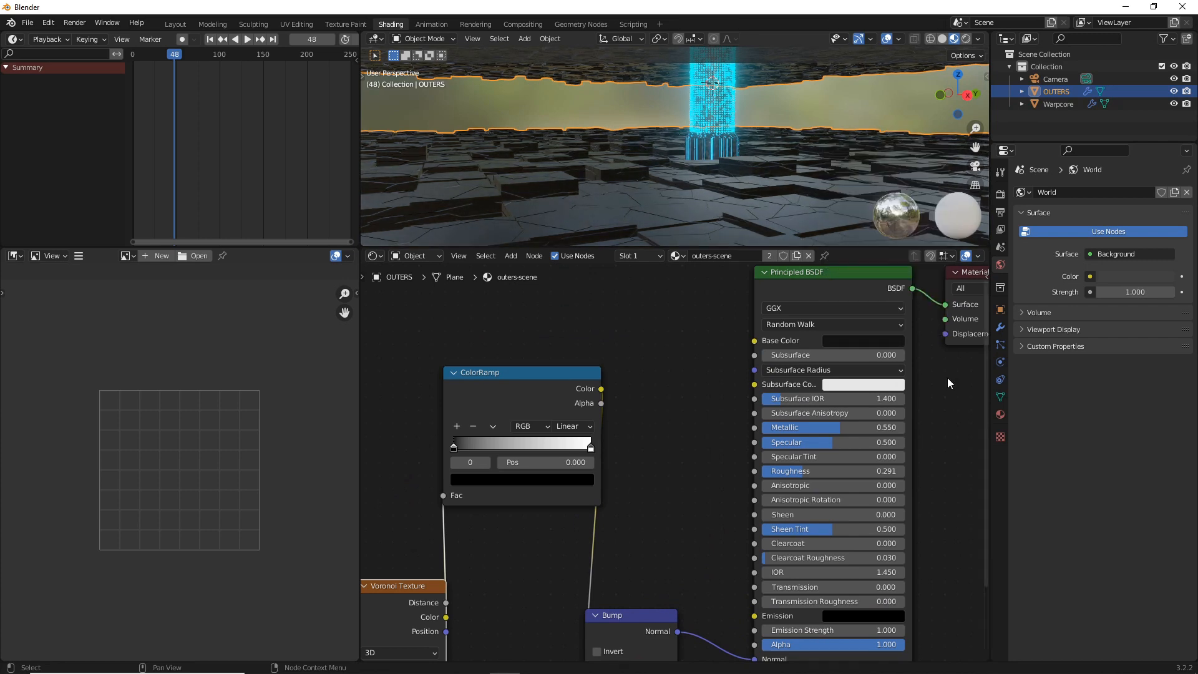
left_click_drag(829, 472, 788, 471)
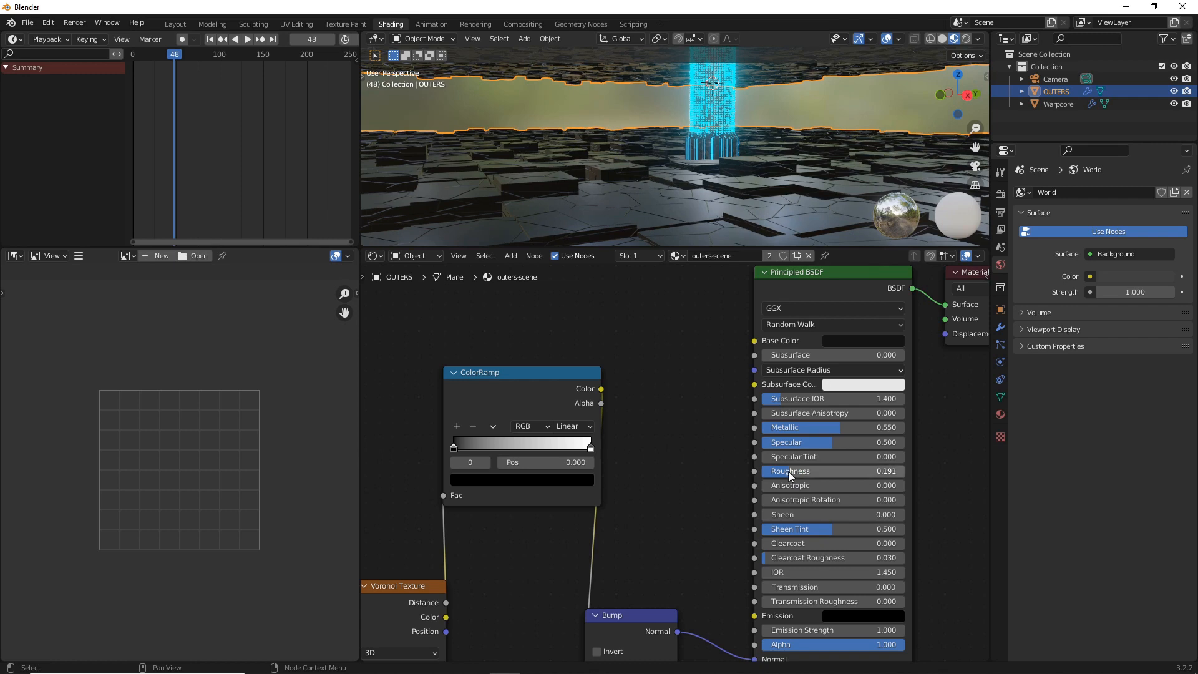
scroll(700, 170, "down", 6)
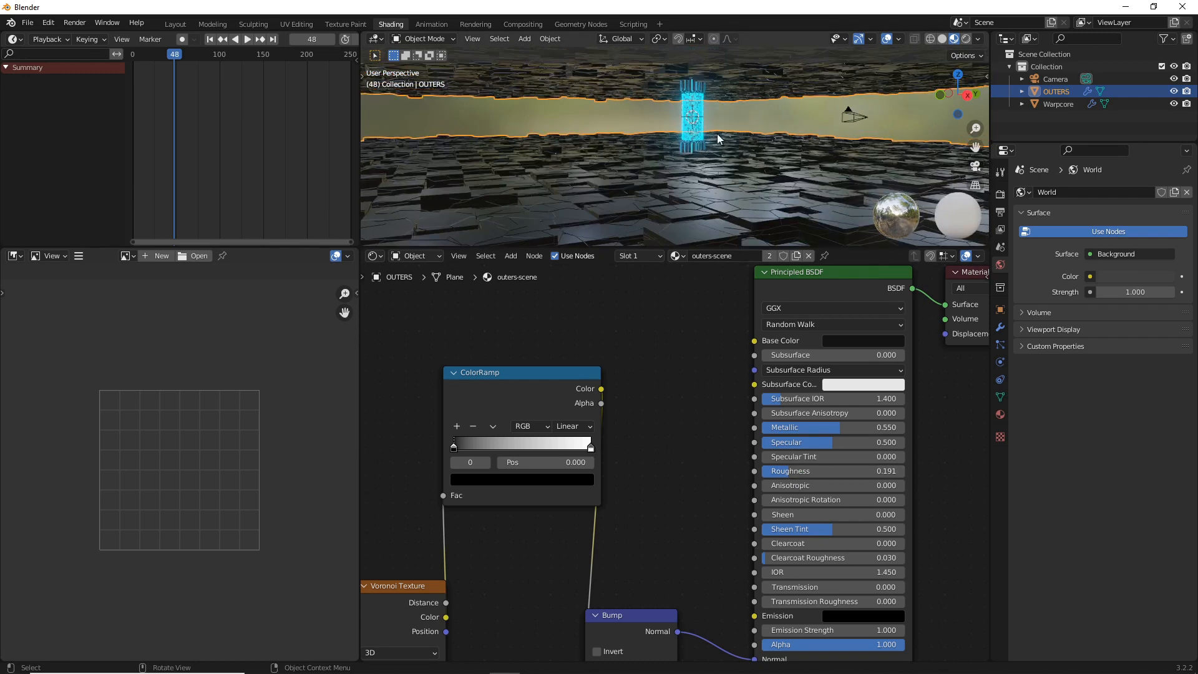
Deselect everything, return to the camera view, render the current frame as a still image, and close the render window
key("alt+a")
left_click(975, 166)
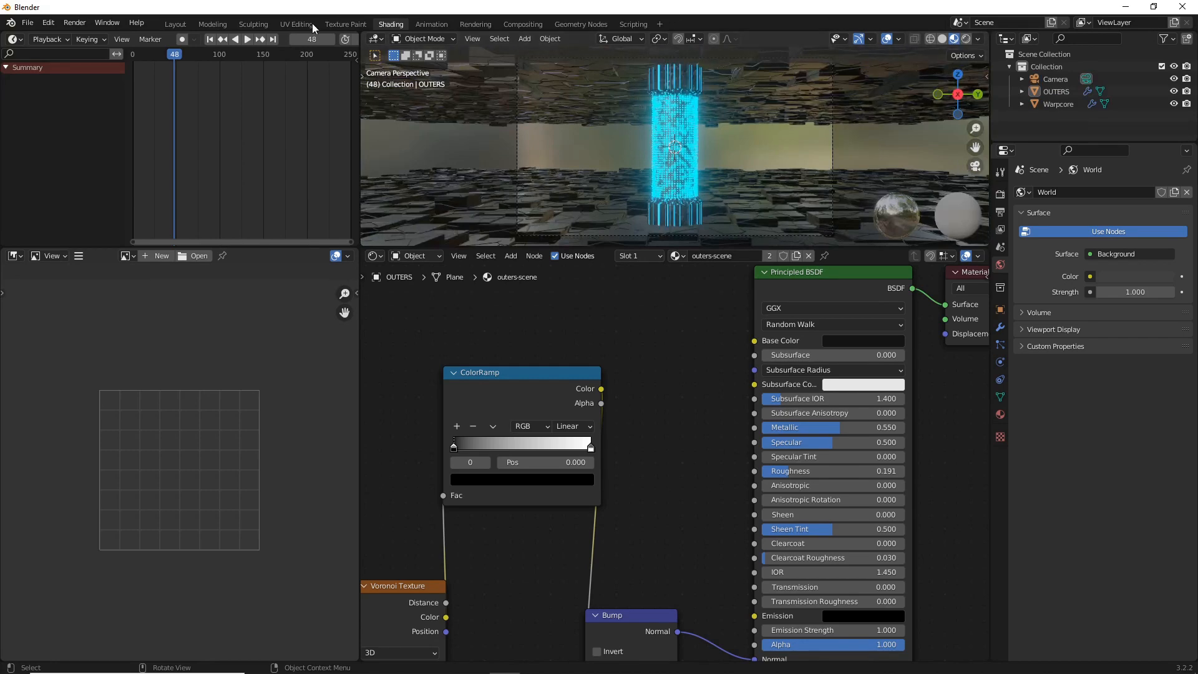
left_click(72, 23)
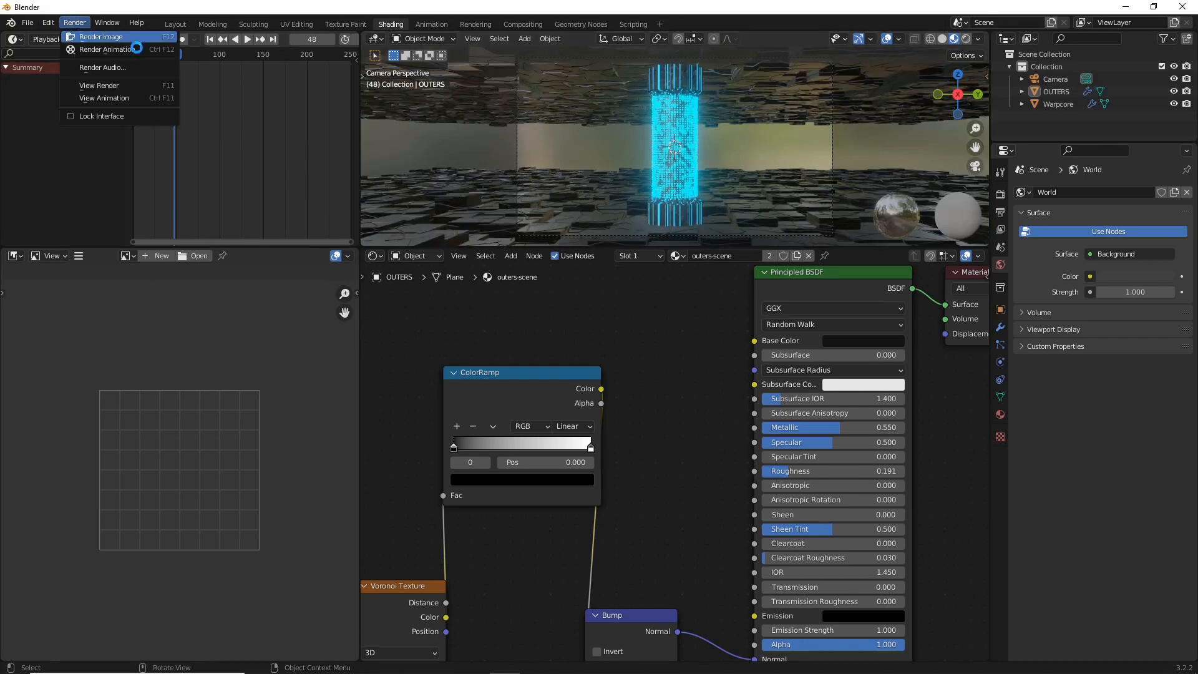
left_click(131, 41)
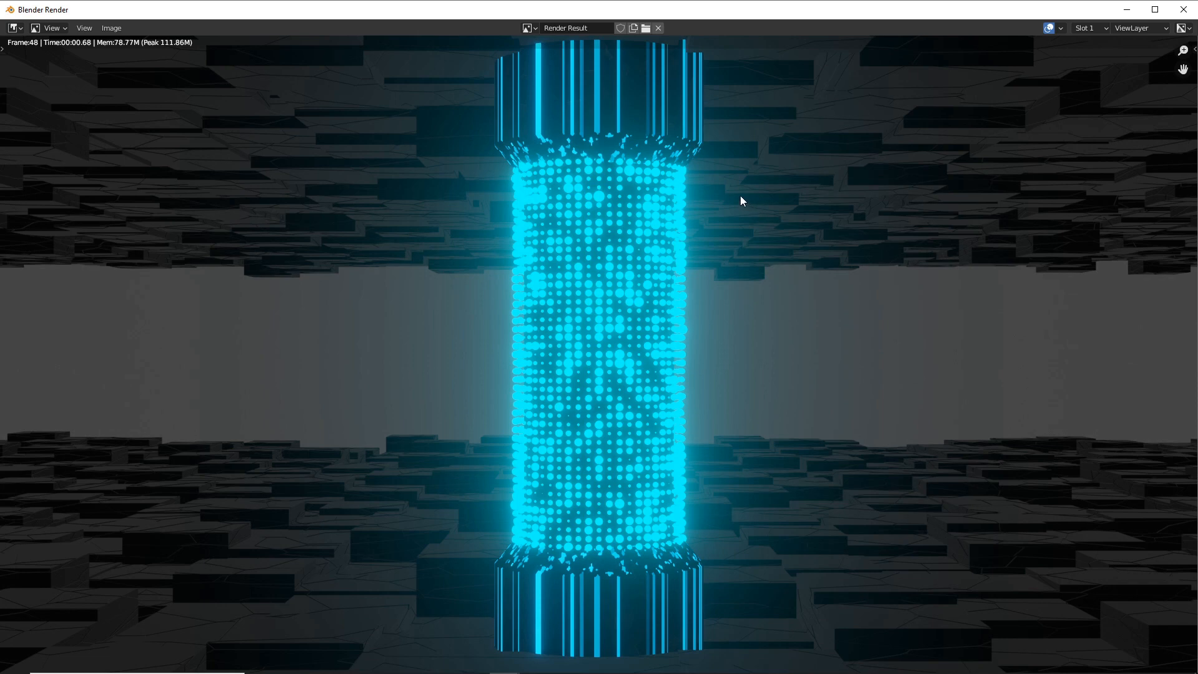
left_click(1183, 9)
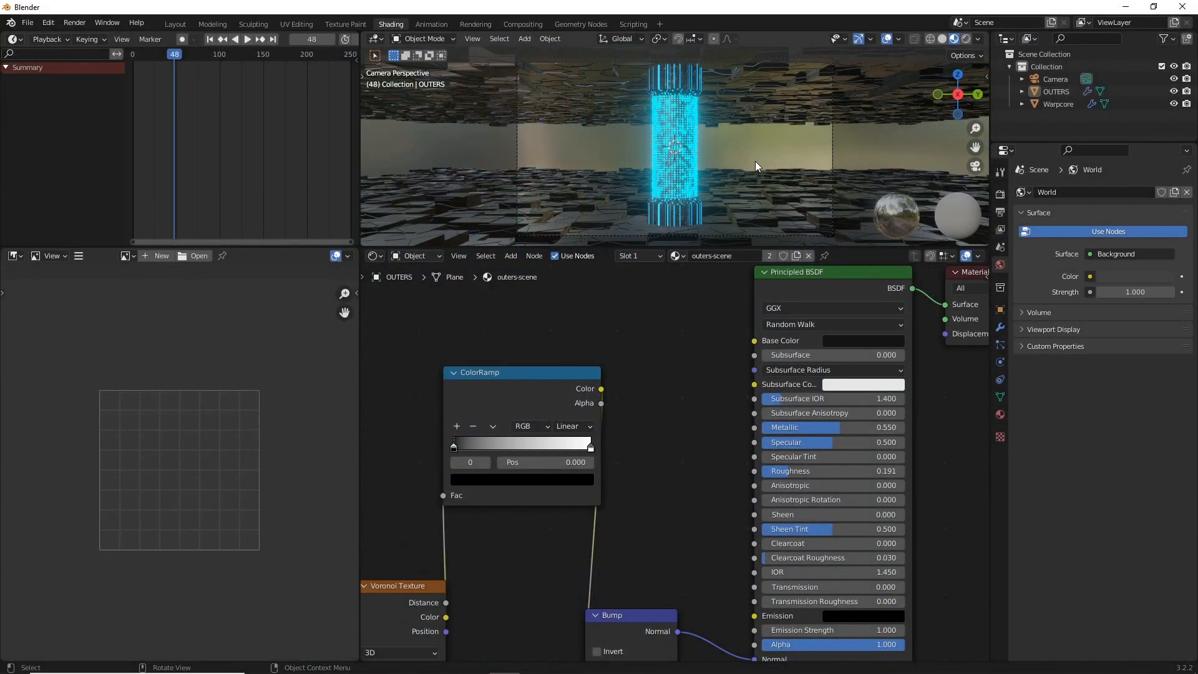
Add a point light at the warp core and enlarge its Radius to about 2.61 m
key("shift+a")
mouse_move(723, 320)
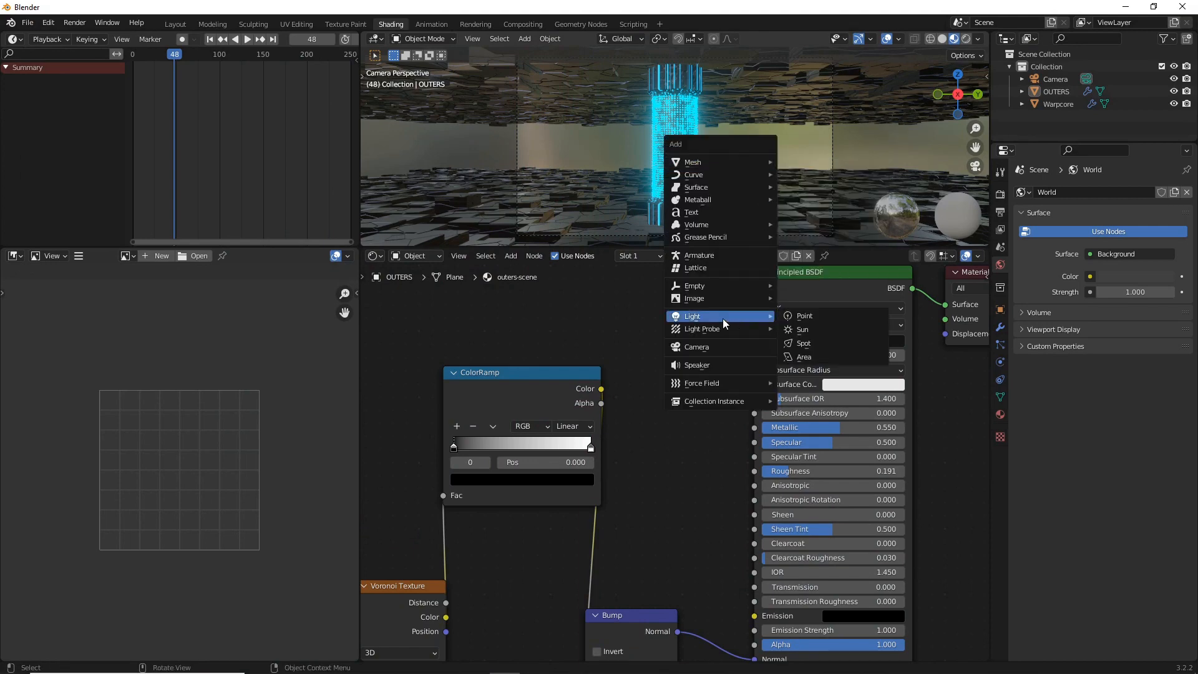
left_click(809, 316)
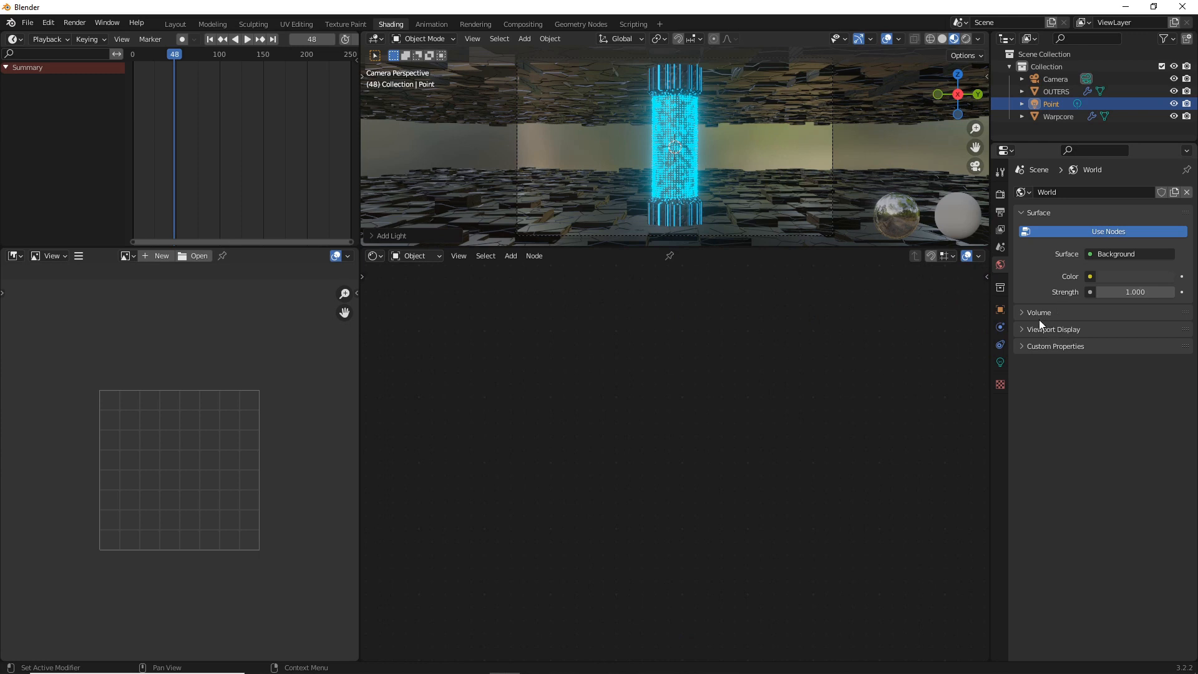
left_click(1000, 362)
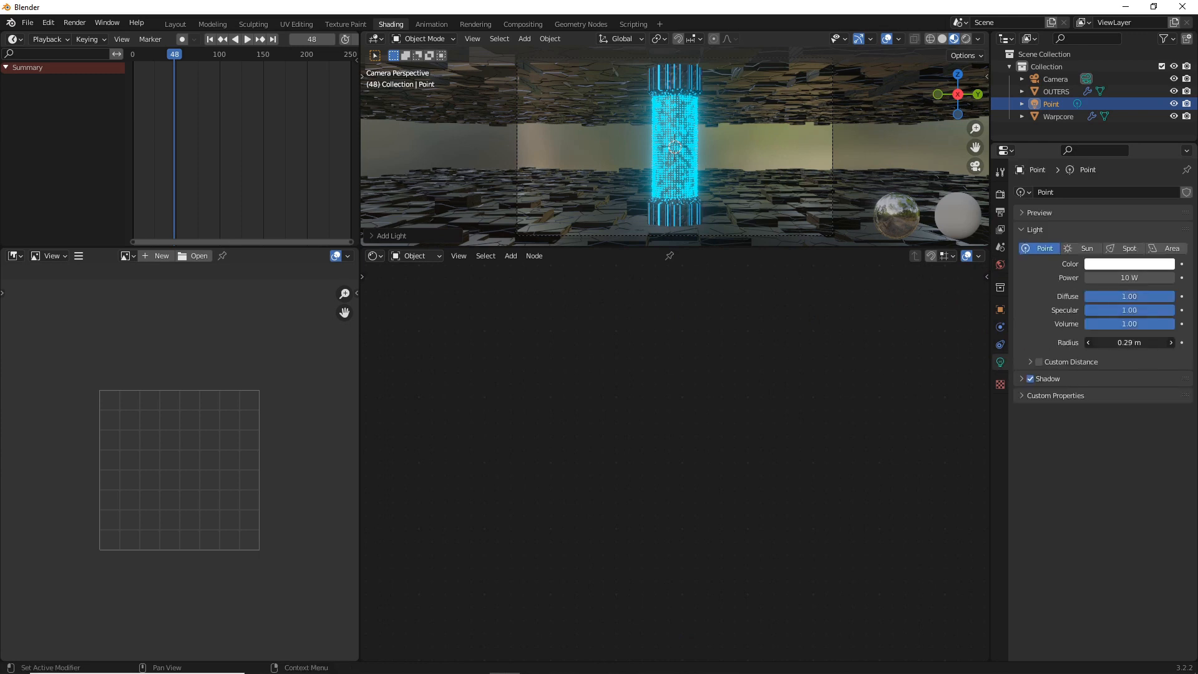
left_click_drag(1130, 343, 1171, 343)
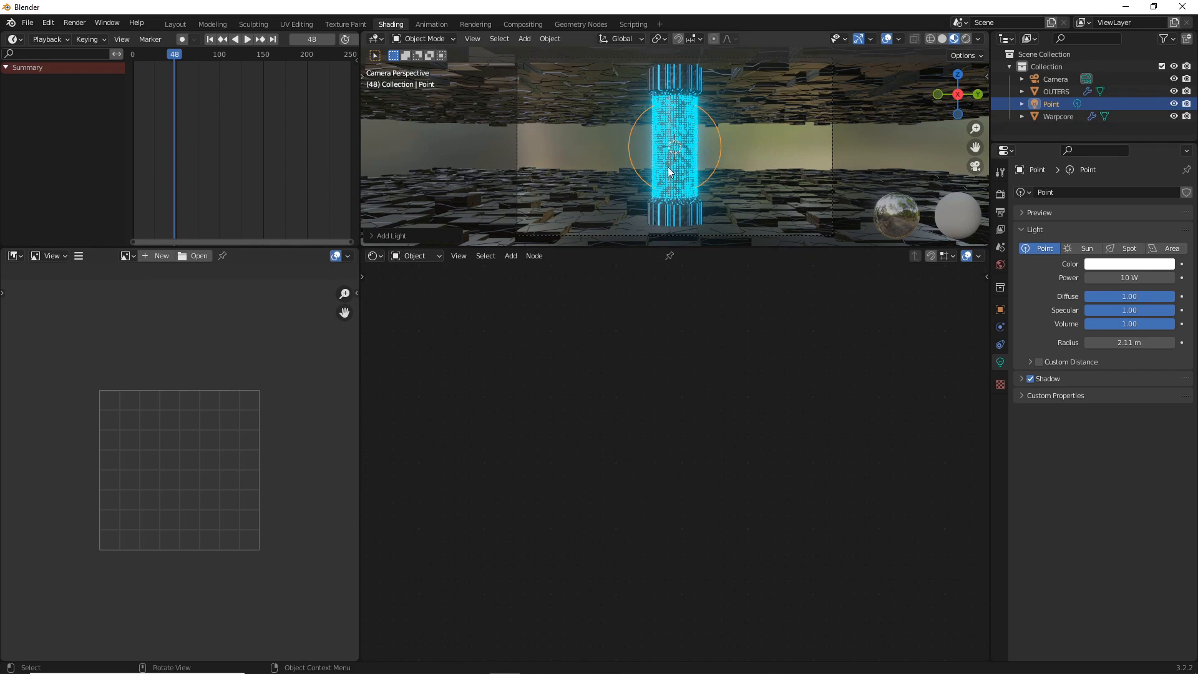
left_click_drag(1129, 343, 1155, 343)
Set the point light's Power to 500 W and its Color to bright light blue, and switch the viewport to rendered shading
left_click(1132, 277)
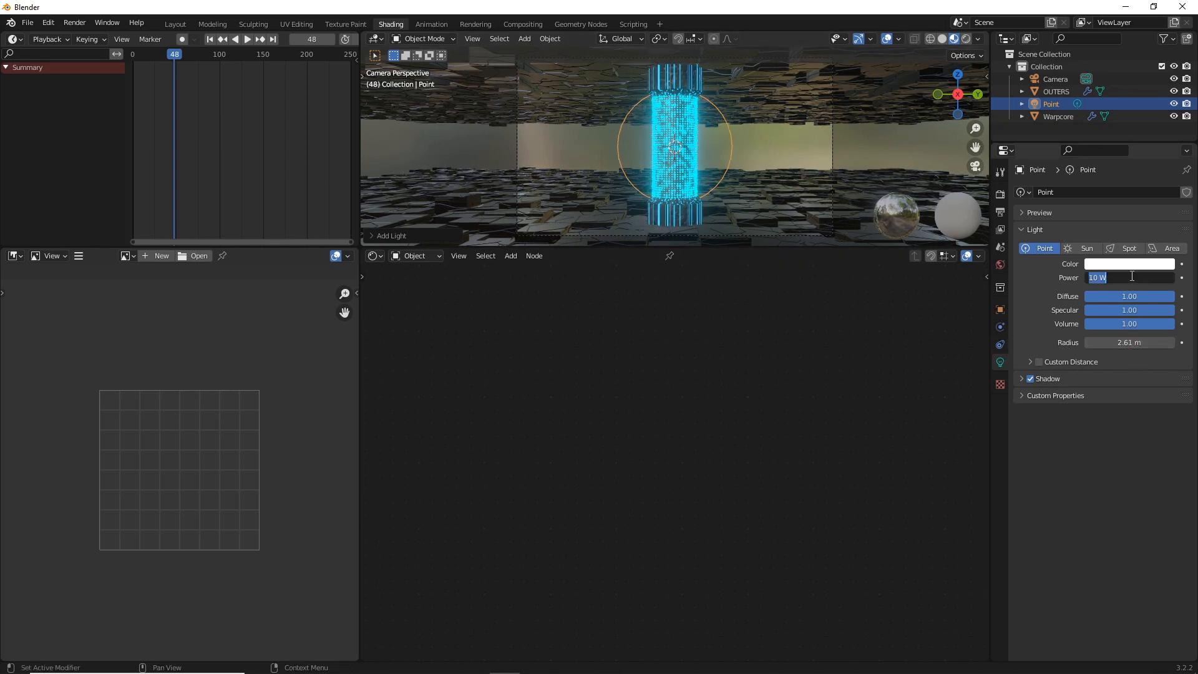
type("500")
left_click(1127, 265)
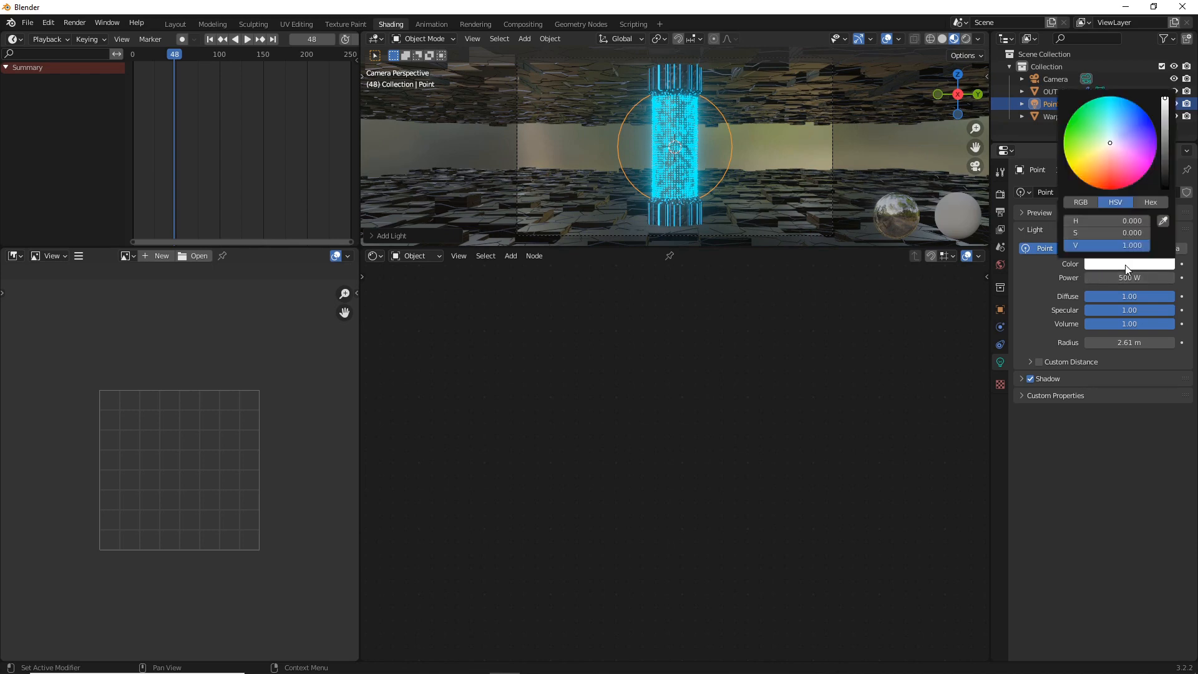
left_click(1124, 106)
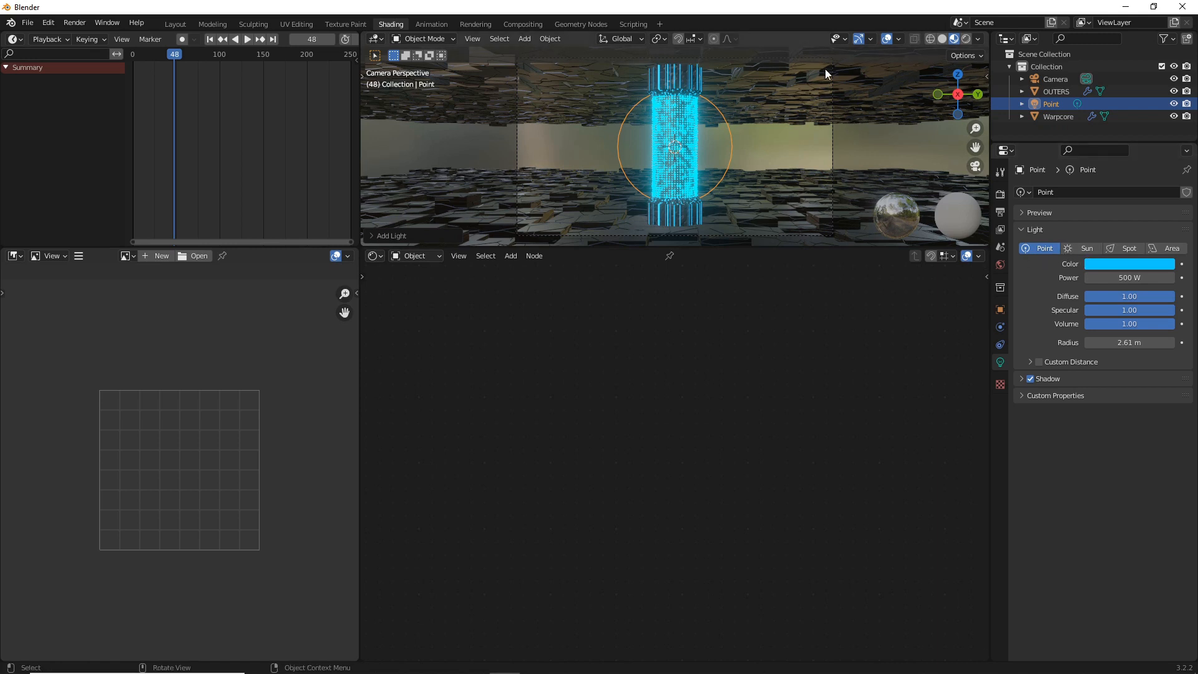
left_click(961, 41)
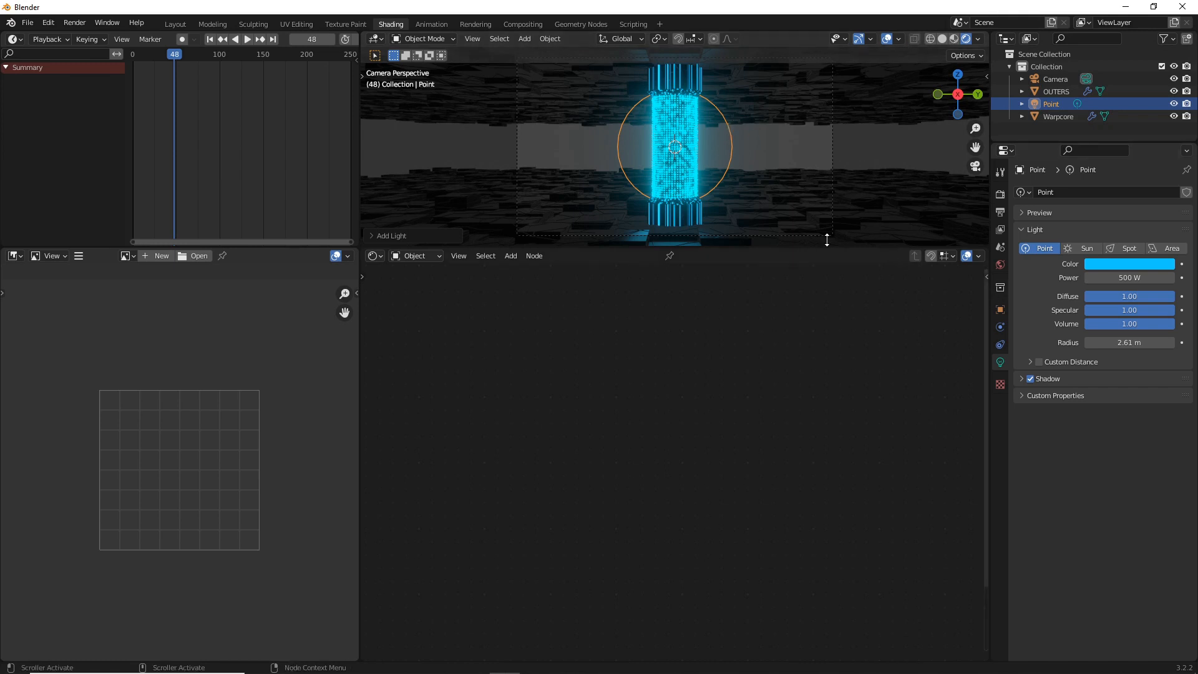
Move the camera back from the warp core, setting its Location X to about 24.03 m
left_click(1048, 80)
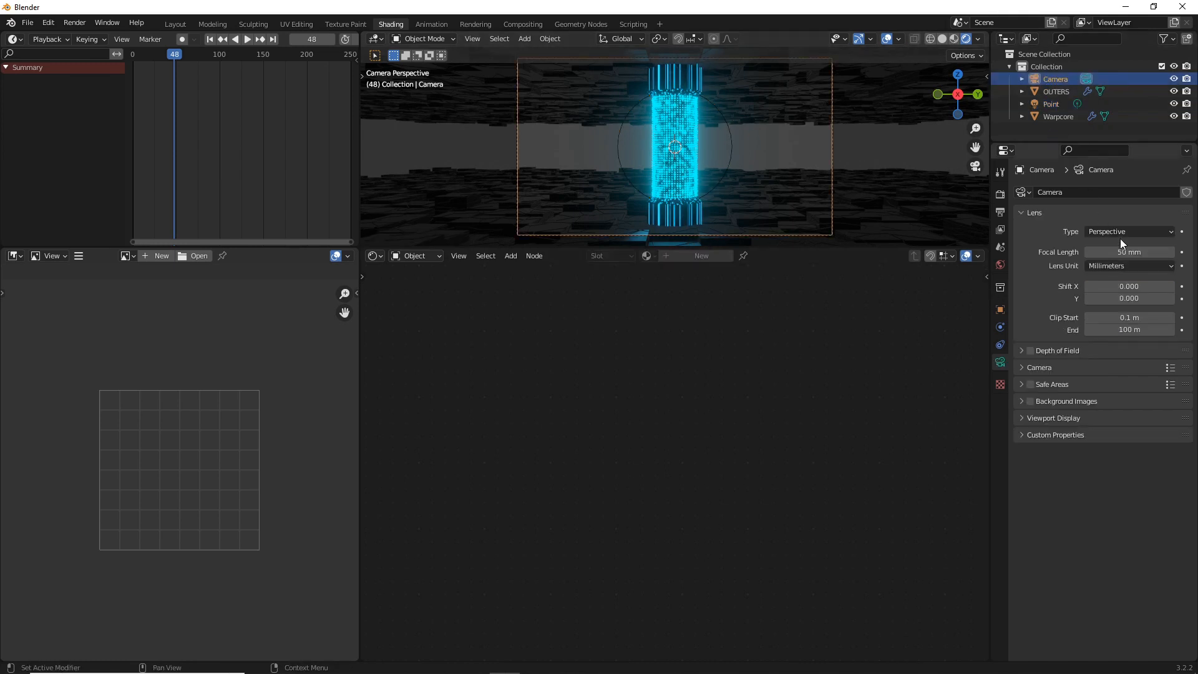
left_click(1001, 309)
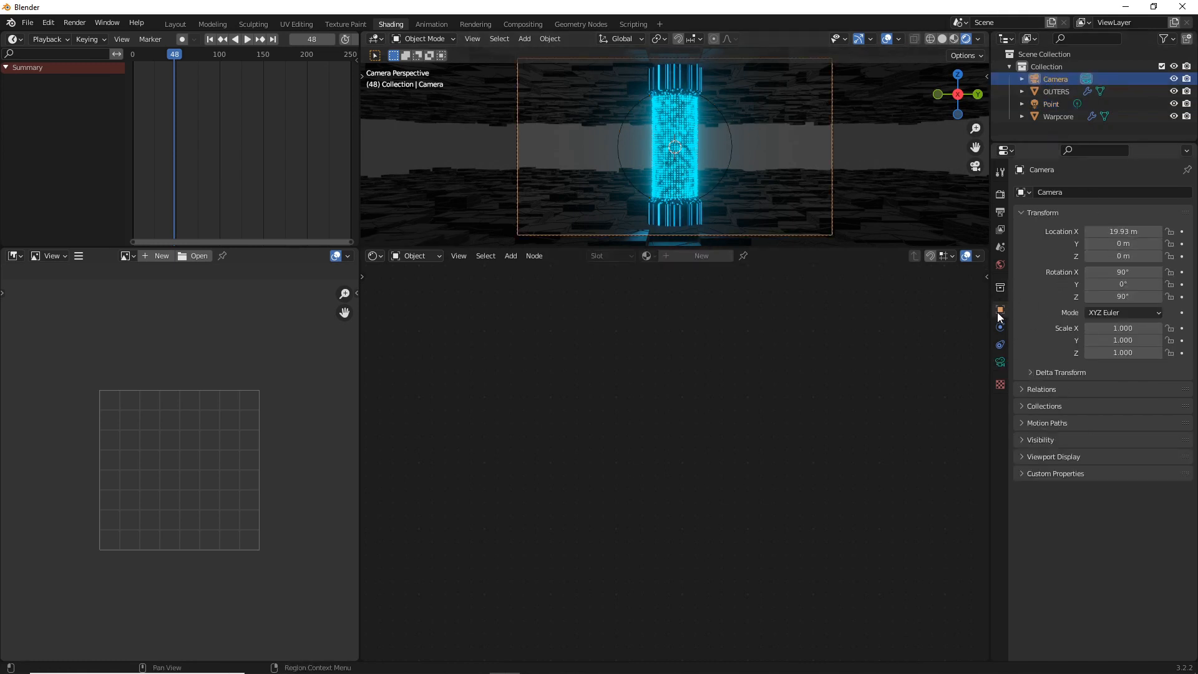
left_click_drag(1088, 231, 1150, 231)
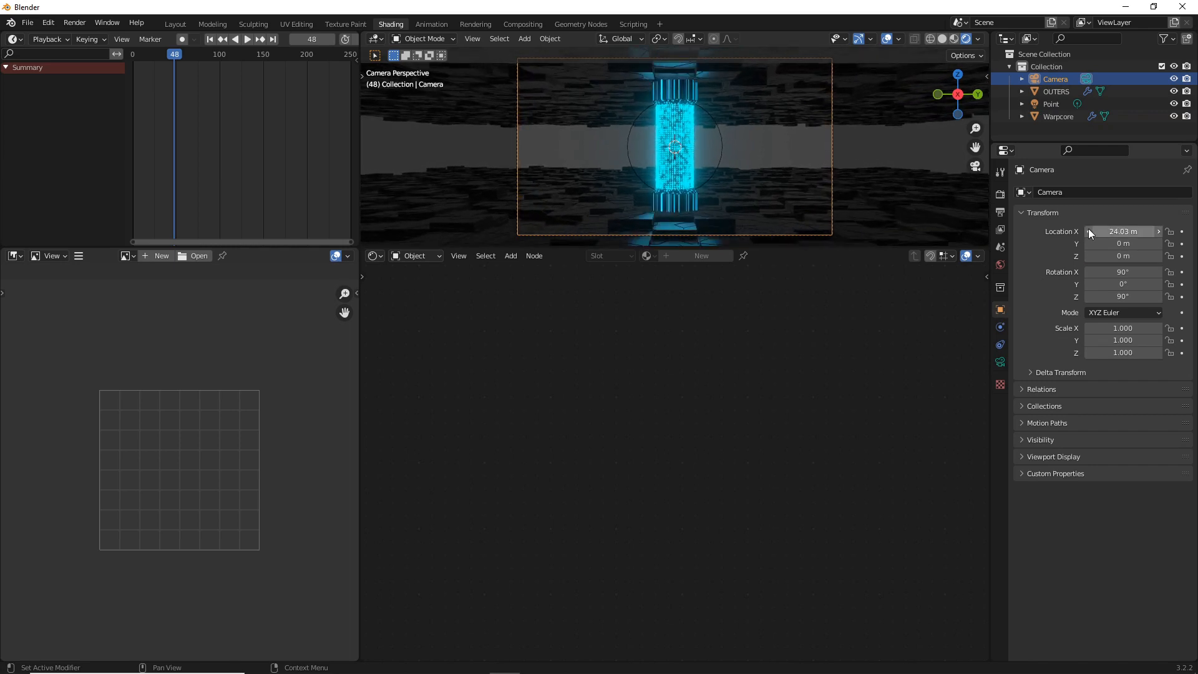
On the OUTERS material's Principled BSDF, set Metallic to about 0.214 and Roughness to about 0.577
left_click(750, 216)
scroll(728, 423, "down", 2)
middle_click_drag(822, 504, 679, 474)
scroll(679, 474, "up", 1)
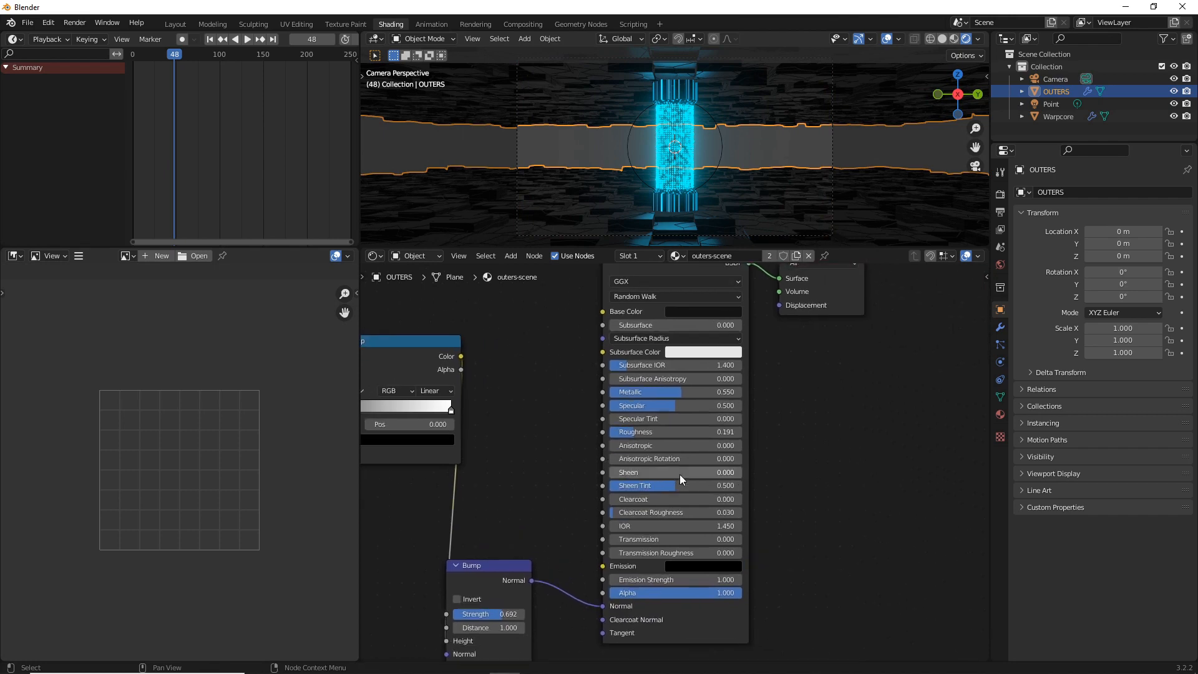
scroll(649, 399, "up", 4)
left_click_drag(649, 368, 590, 368)
left_click_drag(609, 422, 661, 422)
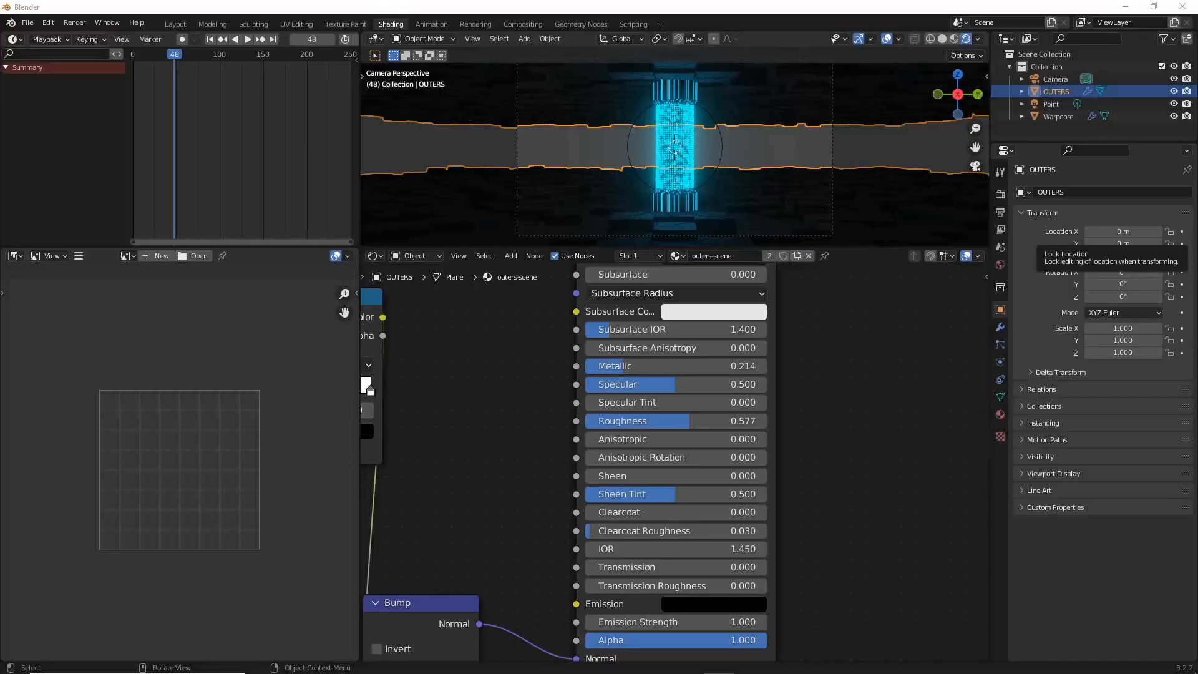
Render the current frame to check the OUTERS material and close the render window
left_click(75, 23)
left_click(141, 48)
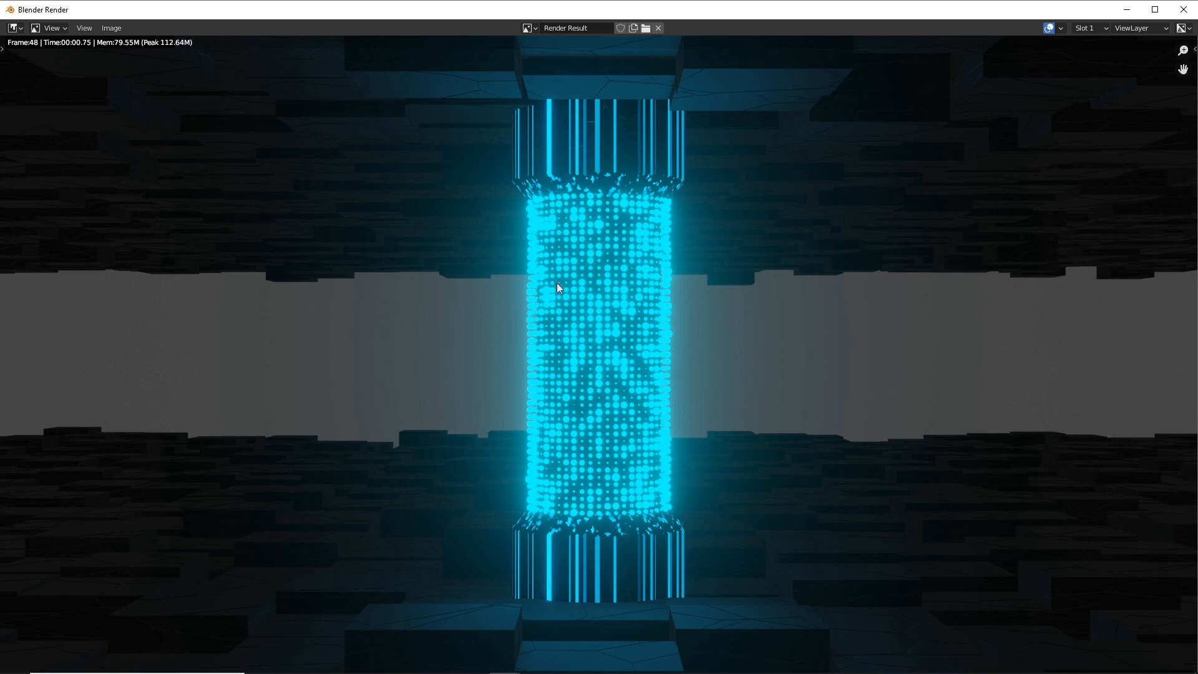
left_click(1181, 10)
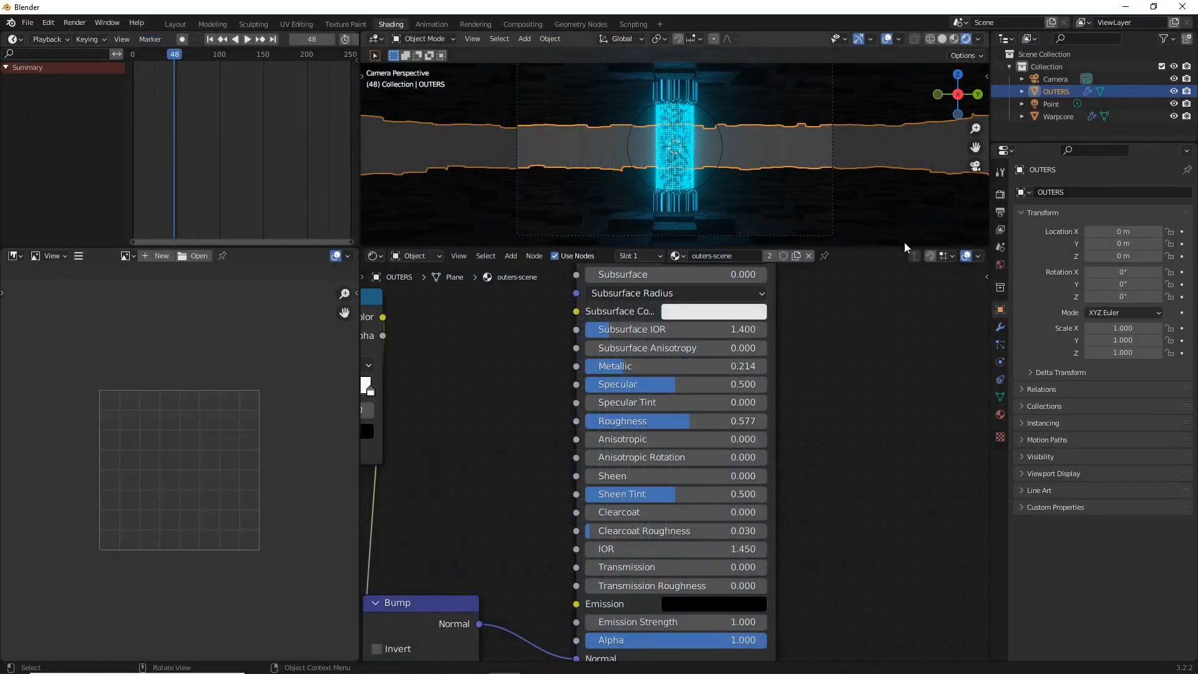
Darken the world background color to black
left_click(997, 265)
left_click(1136, 275)
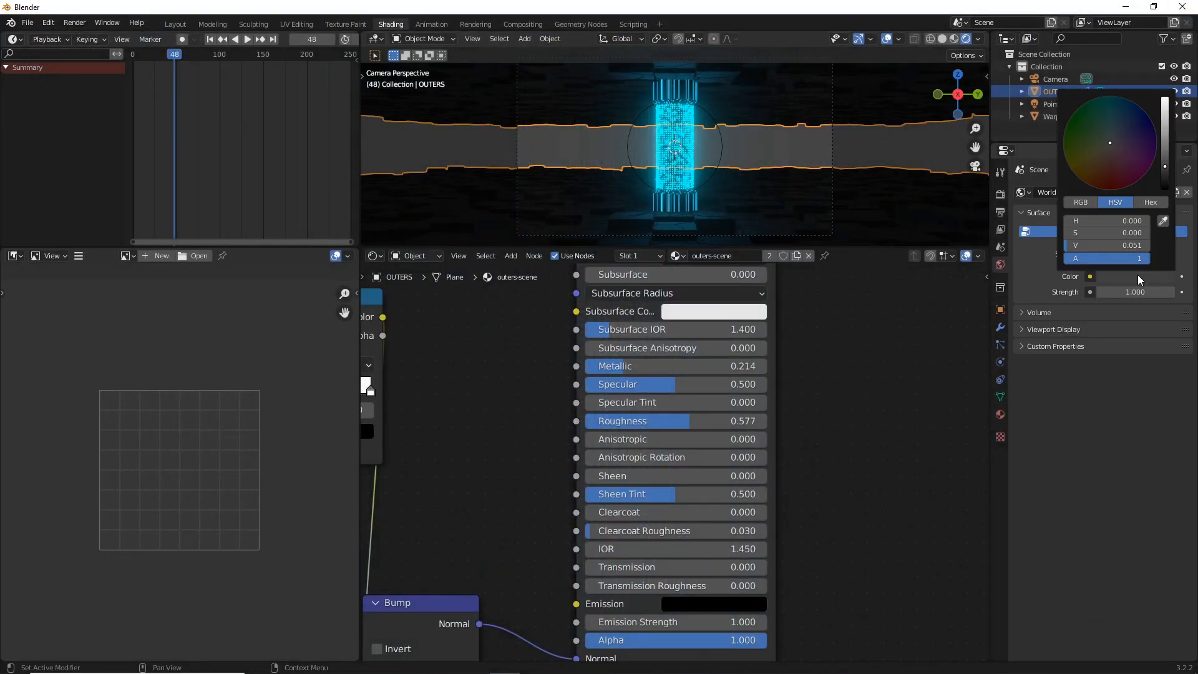
left_click_drag(1165, 164, 1165, 187)
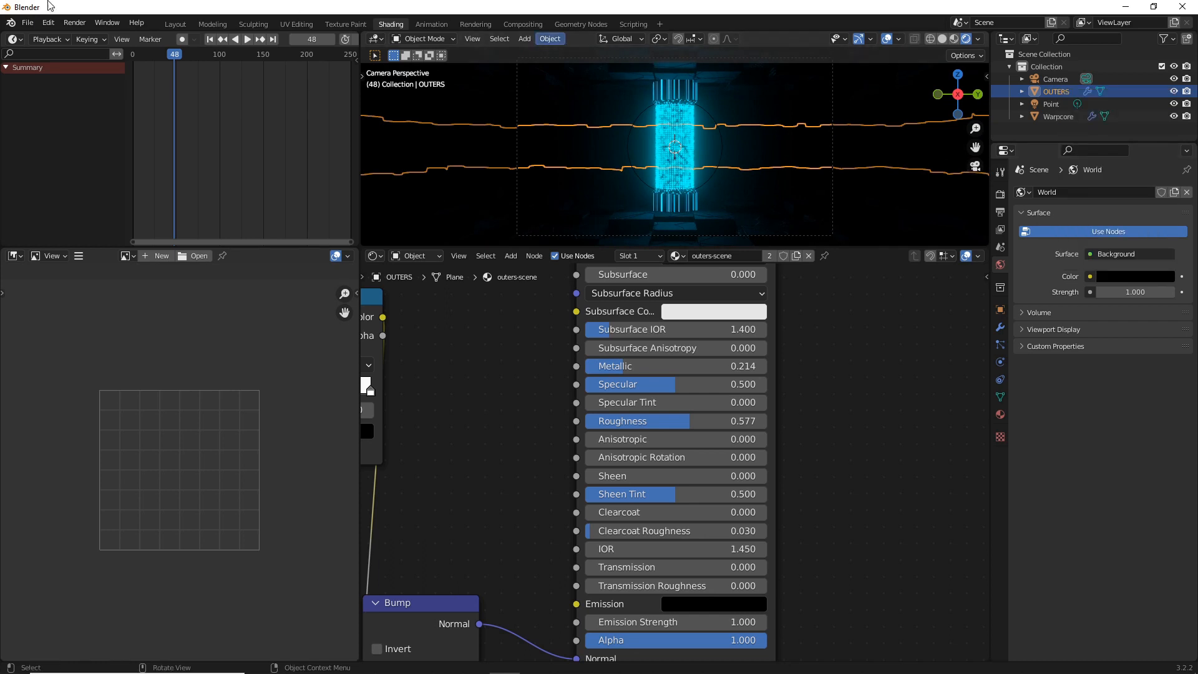
Render the frame with the black world background as a still image and close the render window
left_click(76, 23)
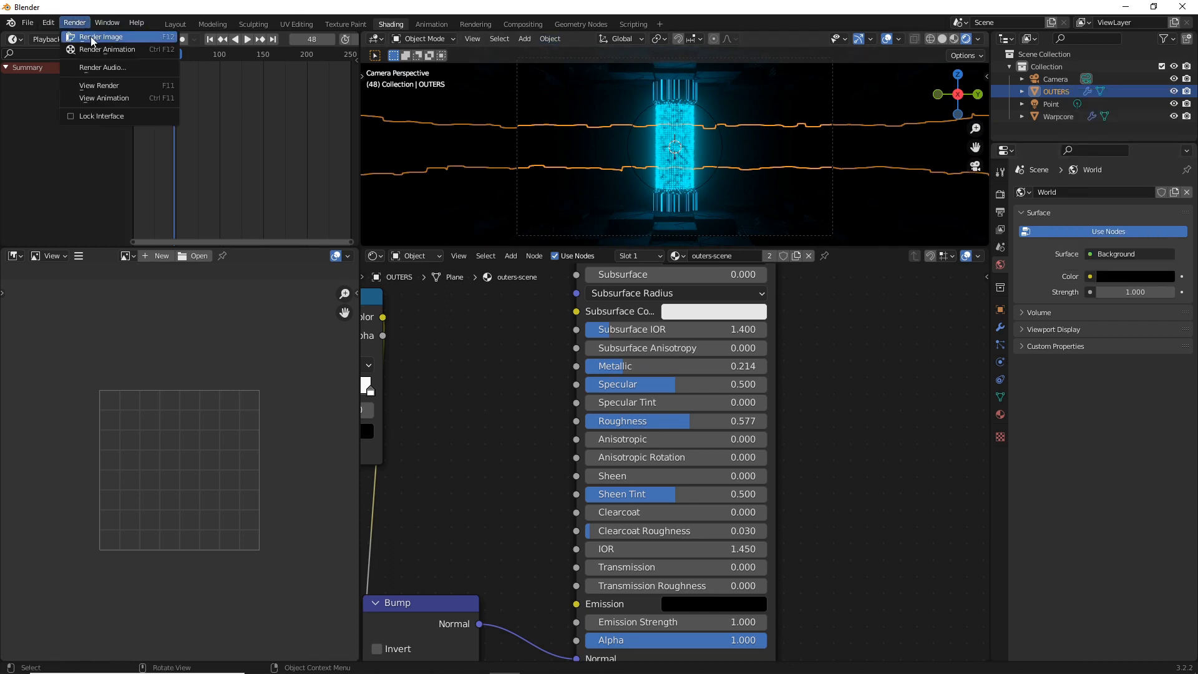
left_click(94, 38)
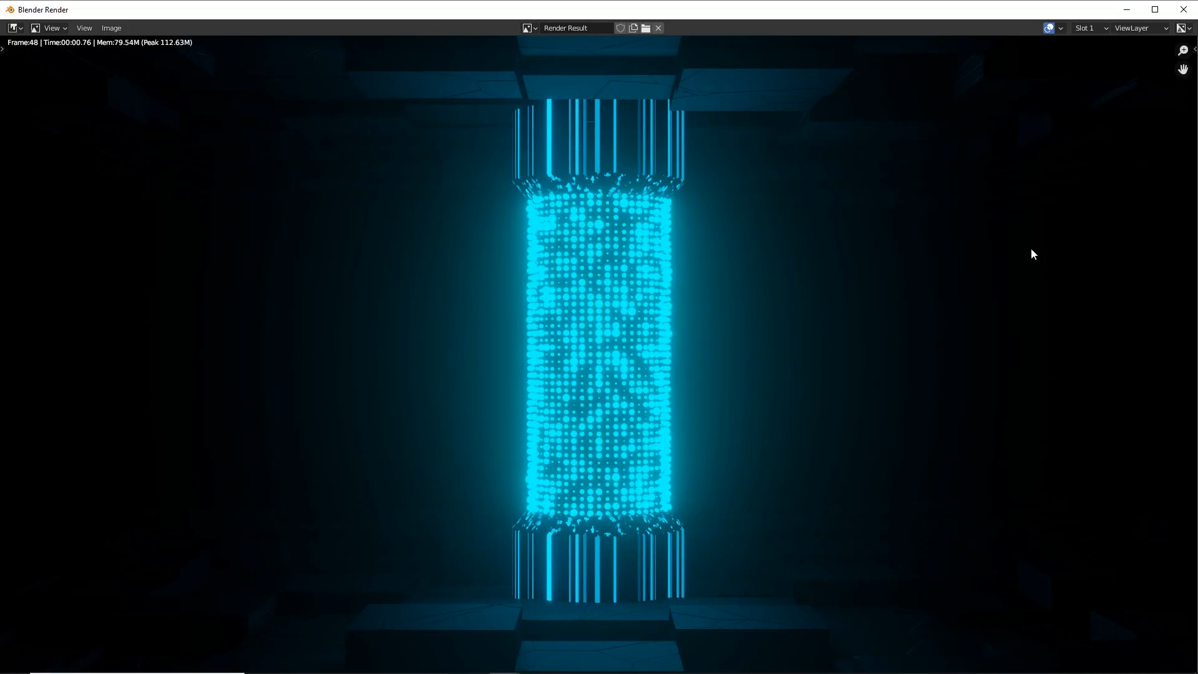
left_click(1184, 9)
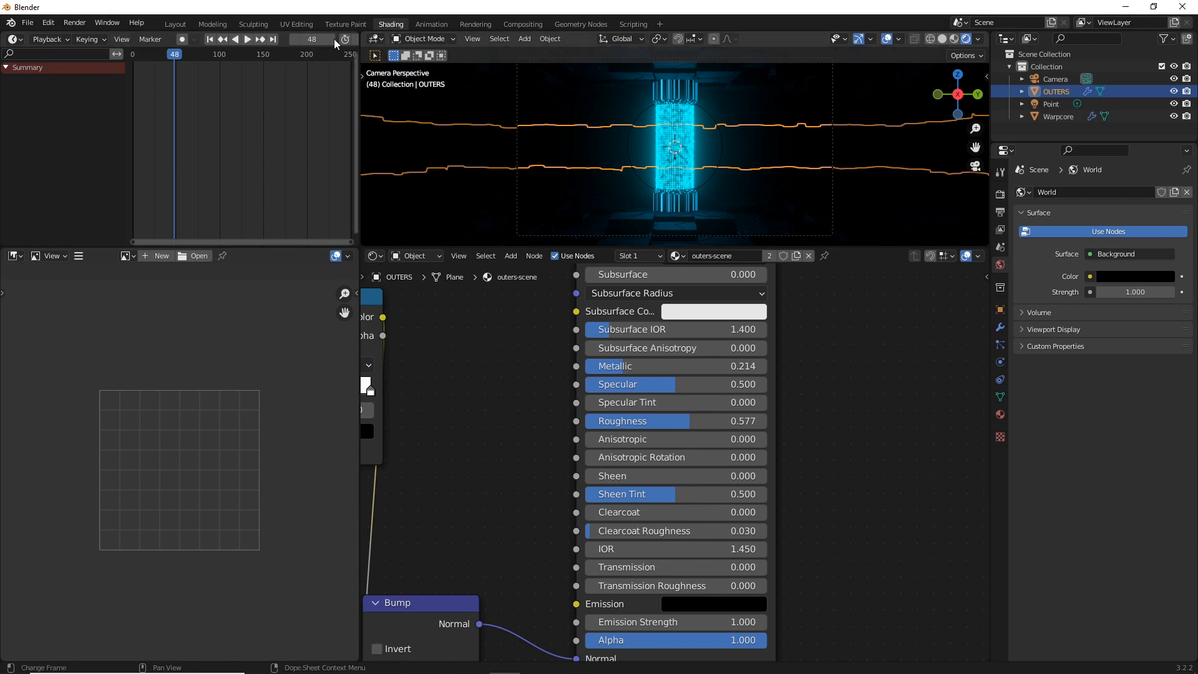
Switch to the Layout workspace and hide the OUTERS object in the viewport
left_click(175, 25)
scroll(577, 200, "down", 6)
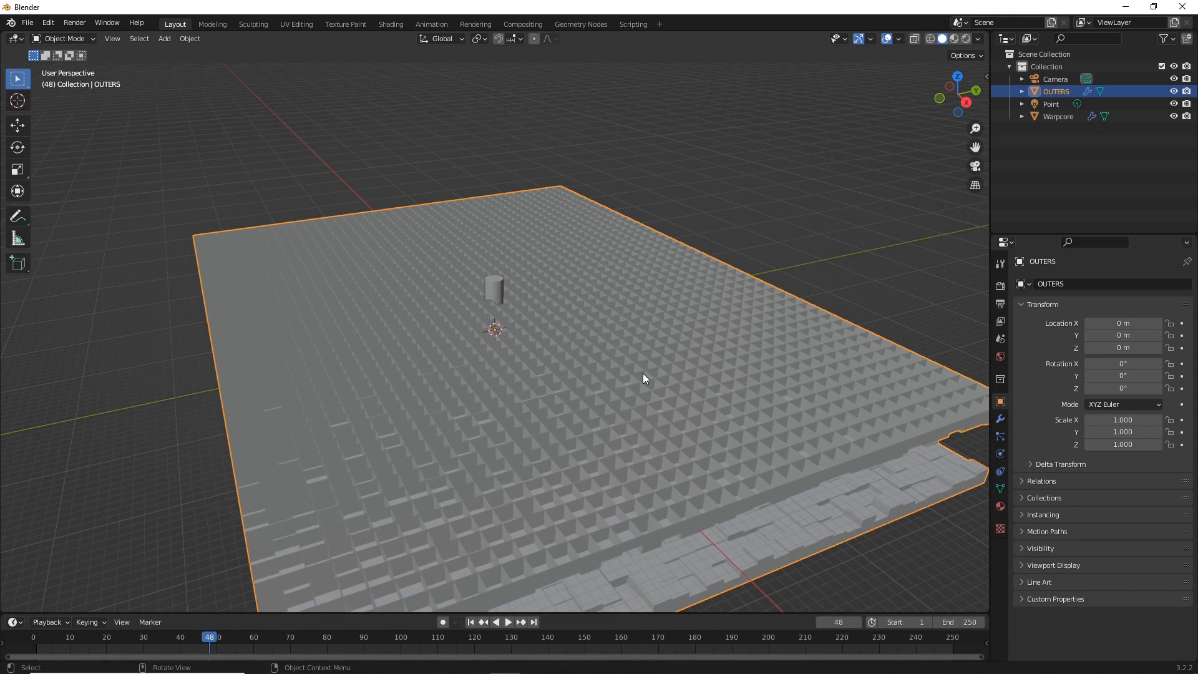
key("h")
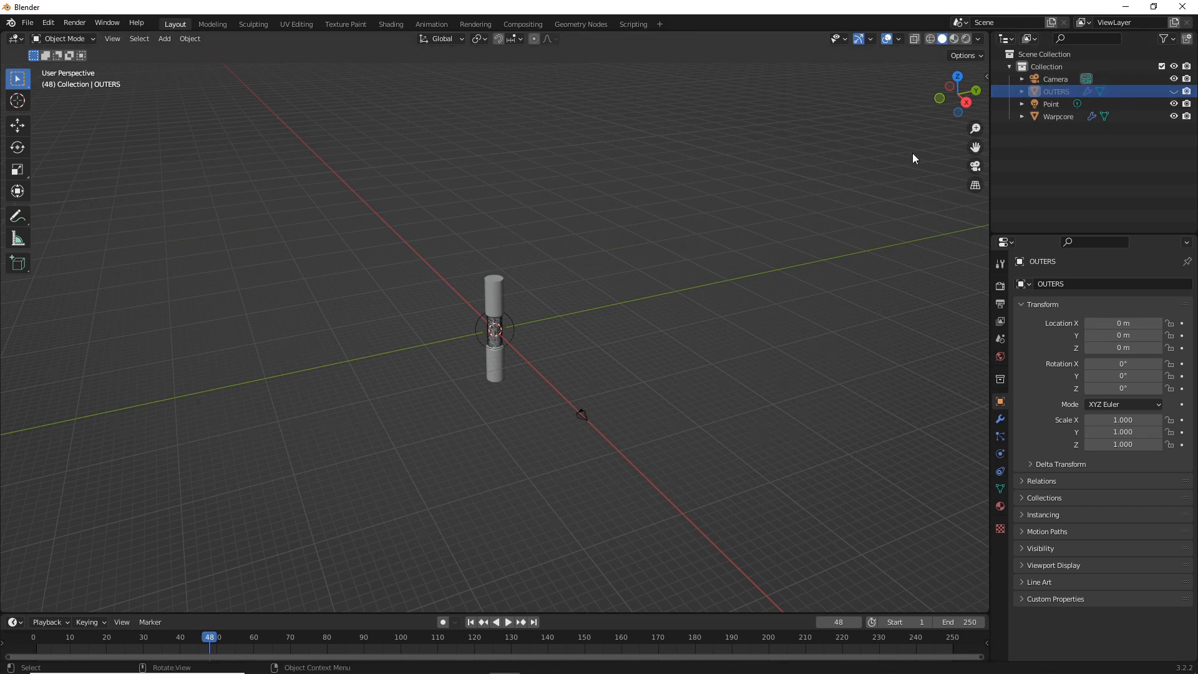
In top view, duplicate the warp core and point light, place the copy about -10 m in X and 8.4 m in Y, and rotate it
left_click(957, 77)
left_click_drag(446, 273, 559, 375)
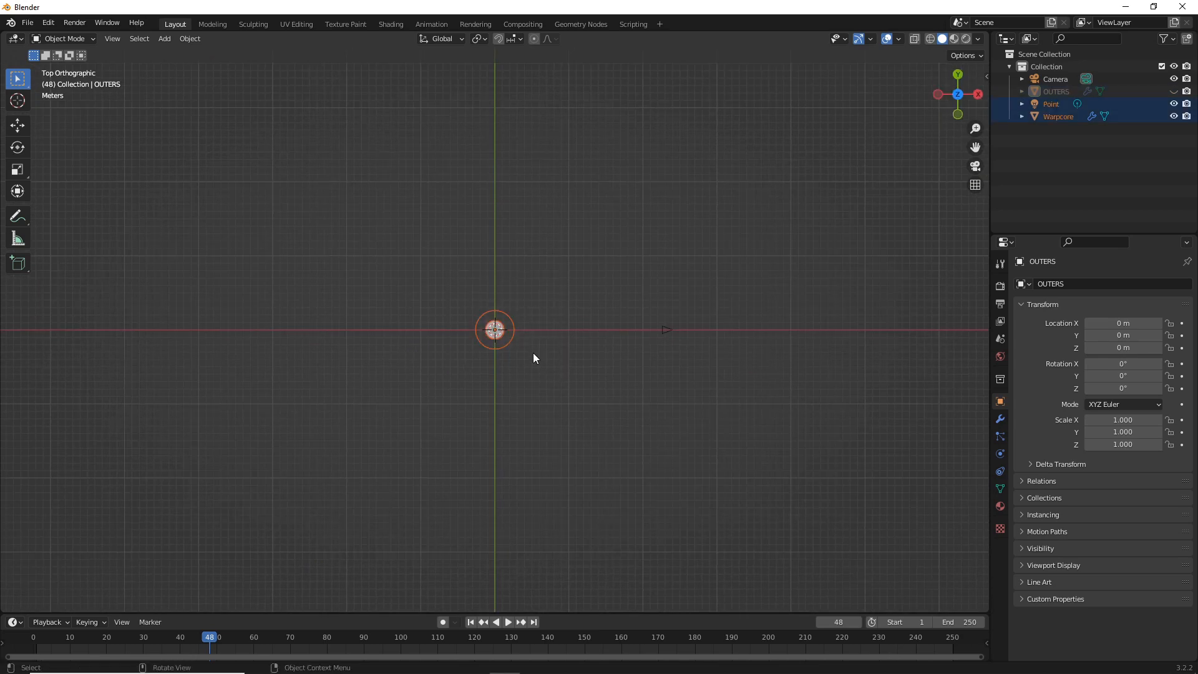
scroll(534, 357, "up", 2)
key("shift+d")
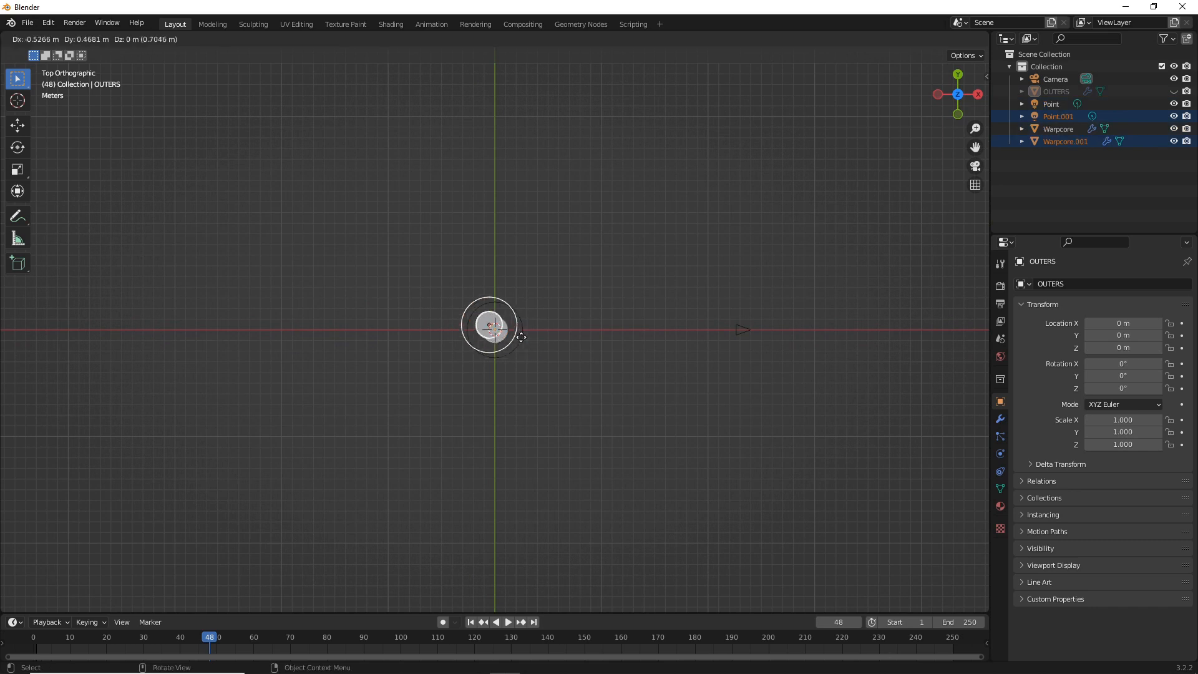
left_click(425, 263)
key("r")
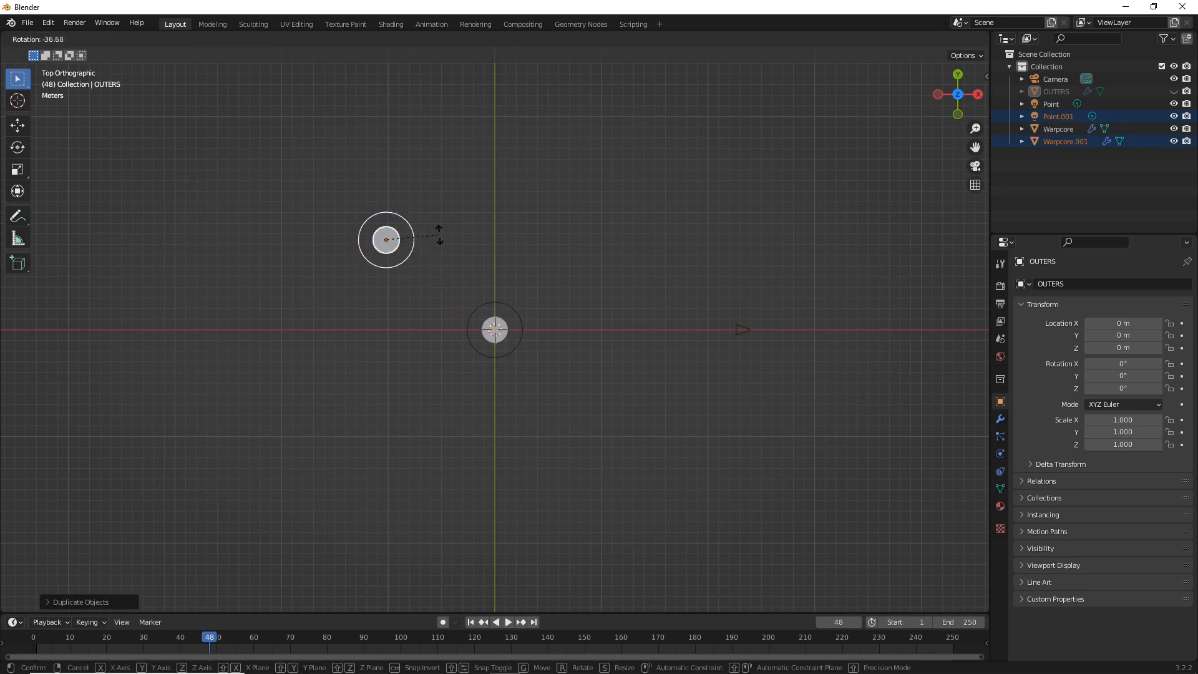
left_click(440, 232)
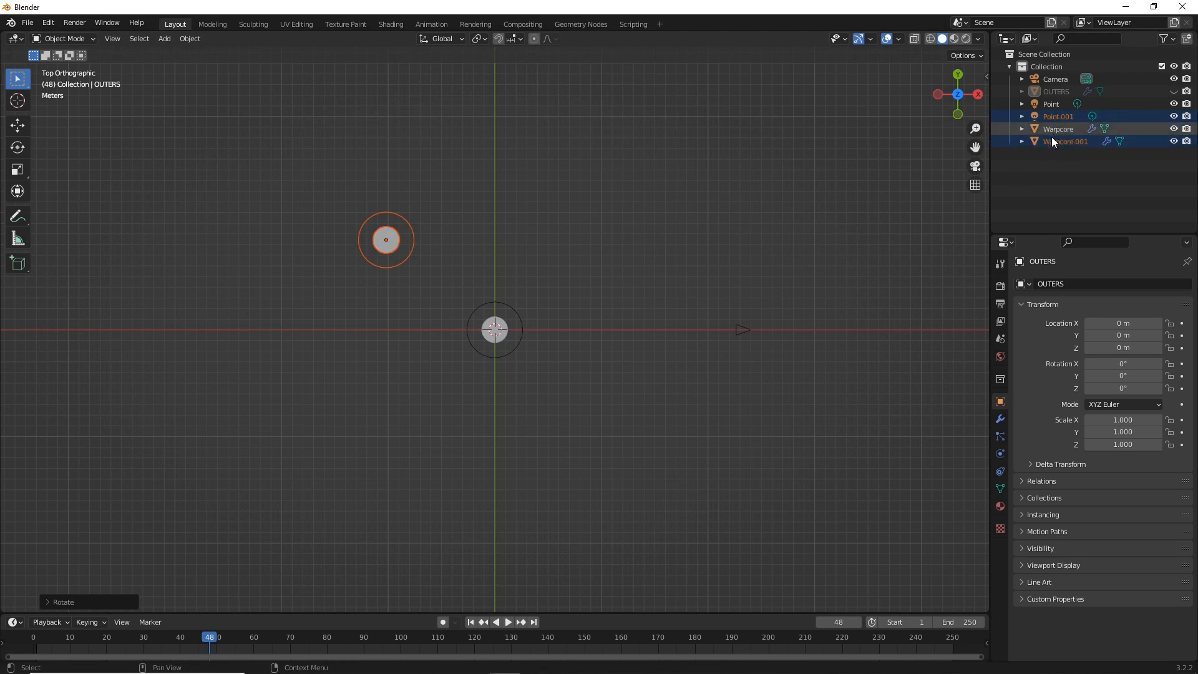
Duplicate the original core and light behind it at about -12.3 m X, -6.8 m Y, and place two further copies farther back
left_click(652, 359)
left_click_drag(425, 294, 545, 376)
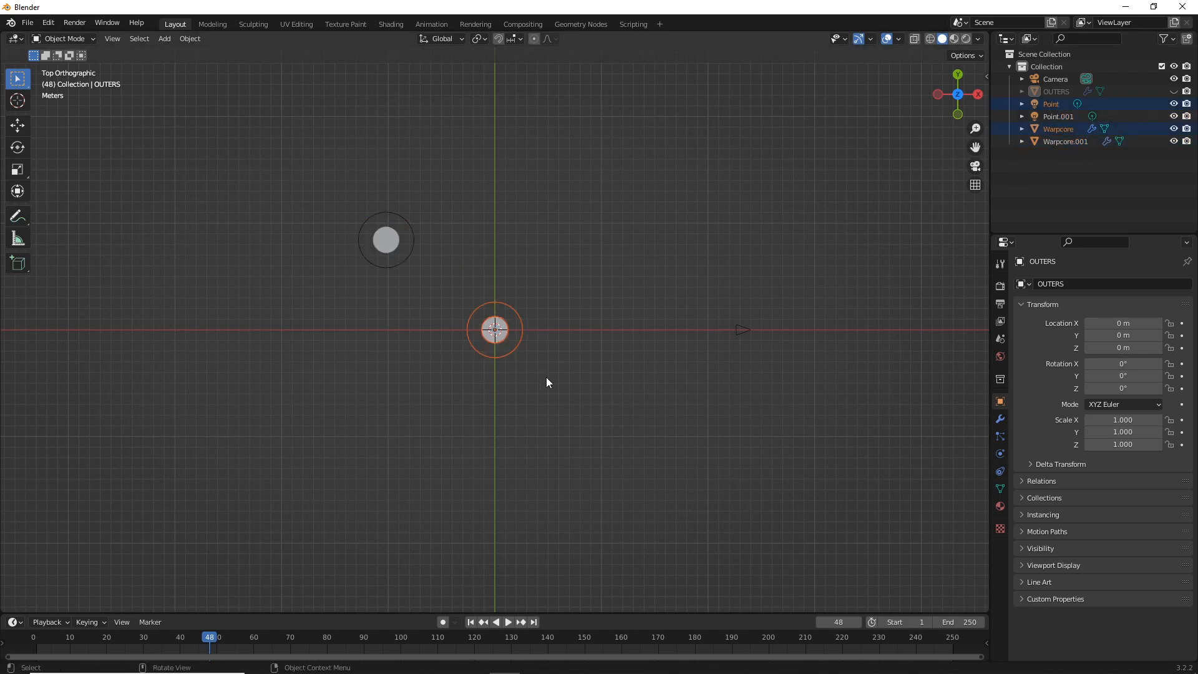
key("shift+d")
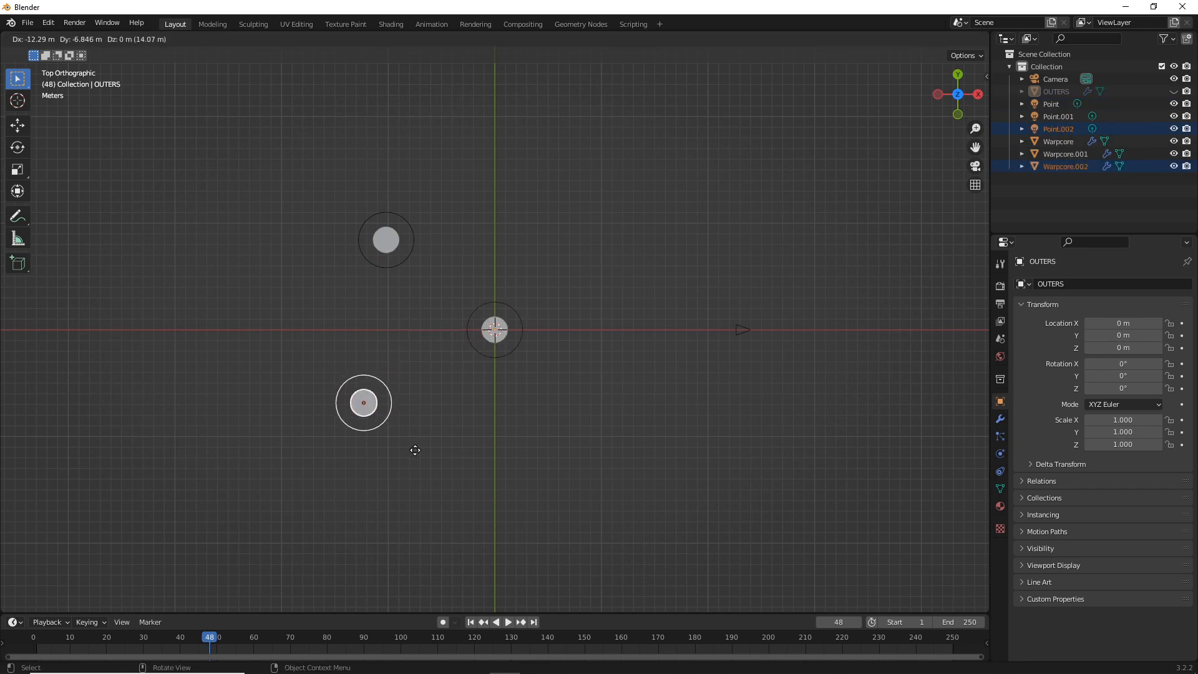
left_click(415, 450)
key("shift+d")
left_click(290, 282)
key("shift+d")
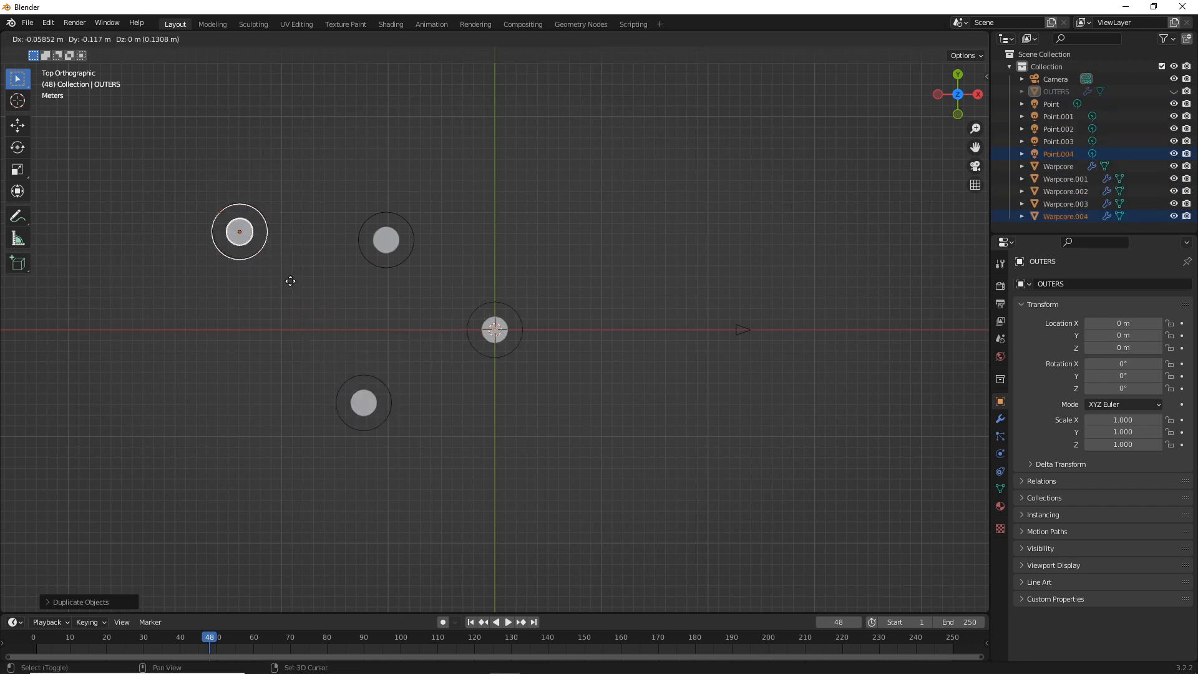
left_click(220, 462)
Duplicate the core and light pair five more times, scattering copies around the center core and at the far back, and deselect everything
key("shift+d")
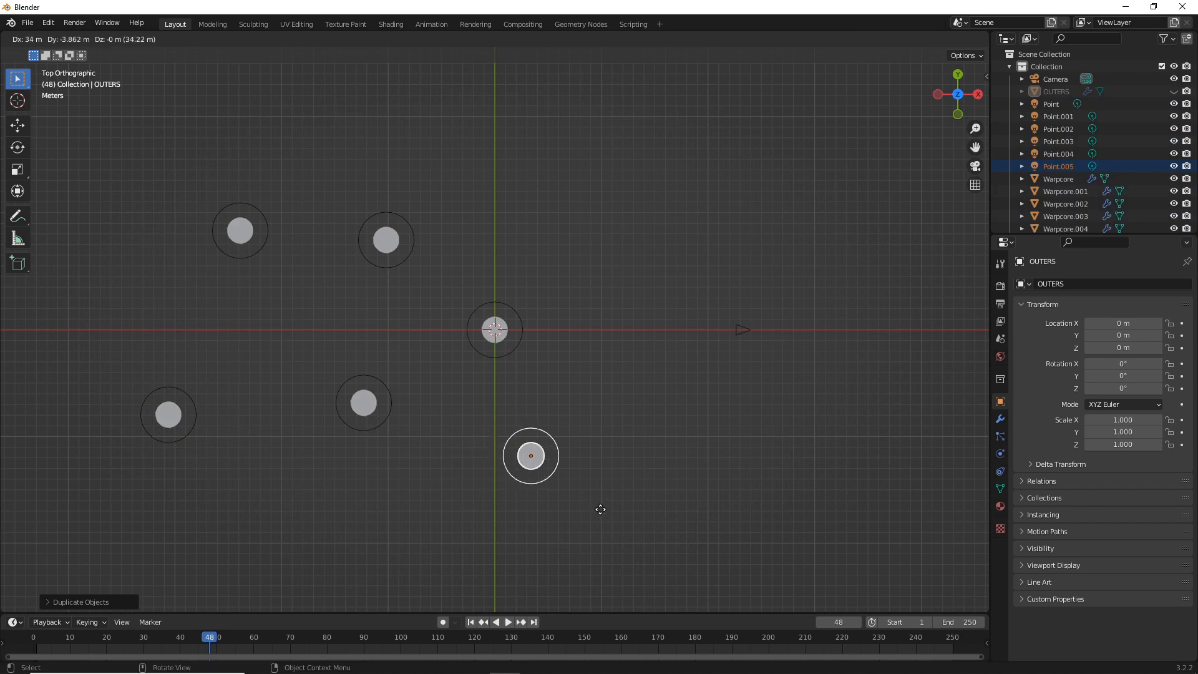
left_click(604, 514)
key("shift+d")
left_click(642, 227)
key("shift+d")
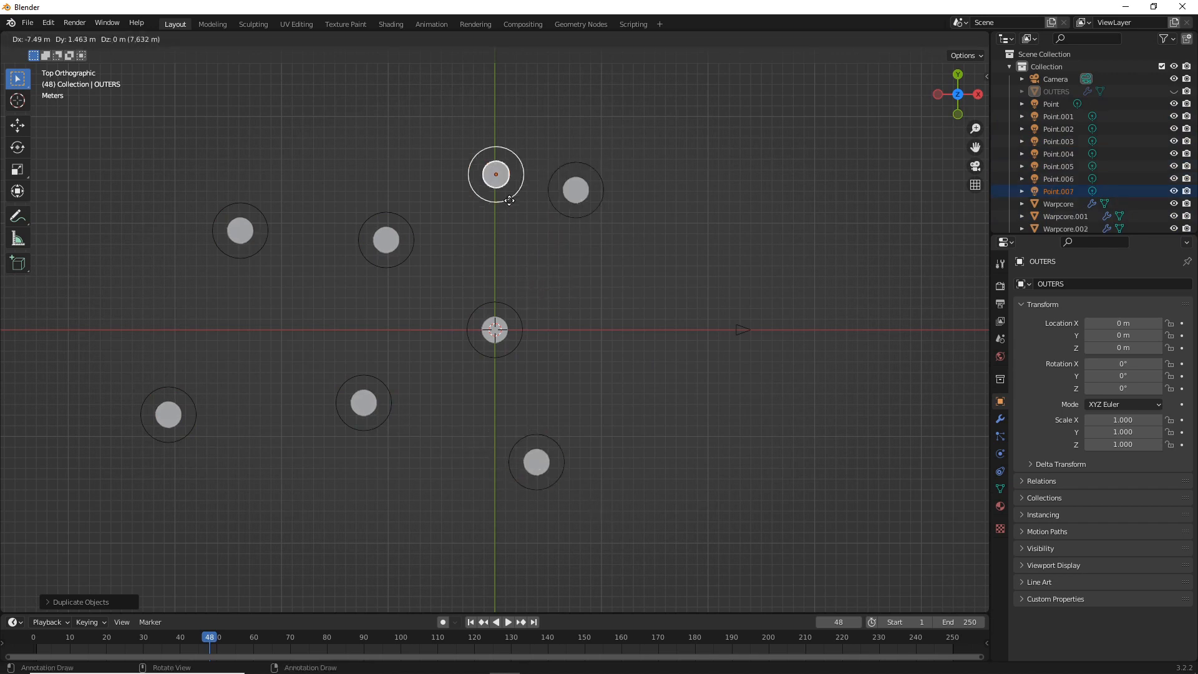
left_click(343, 154)
key("shift+d")
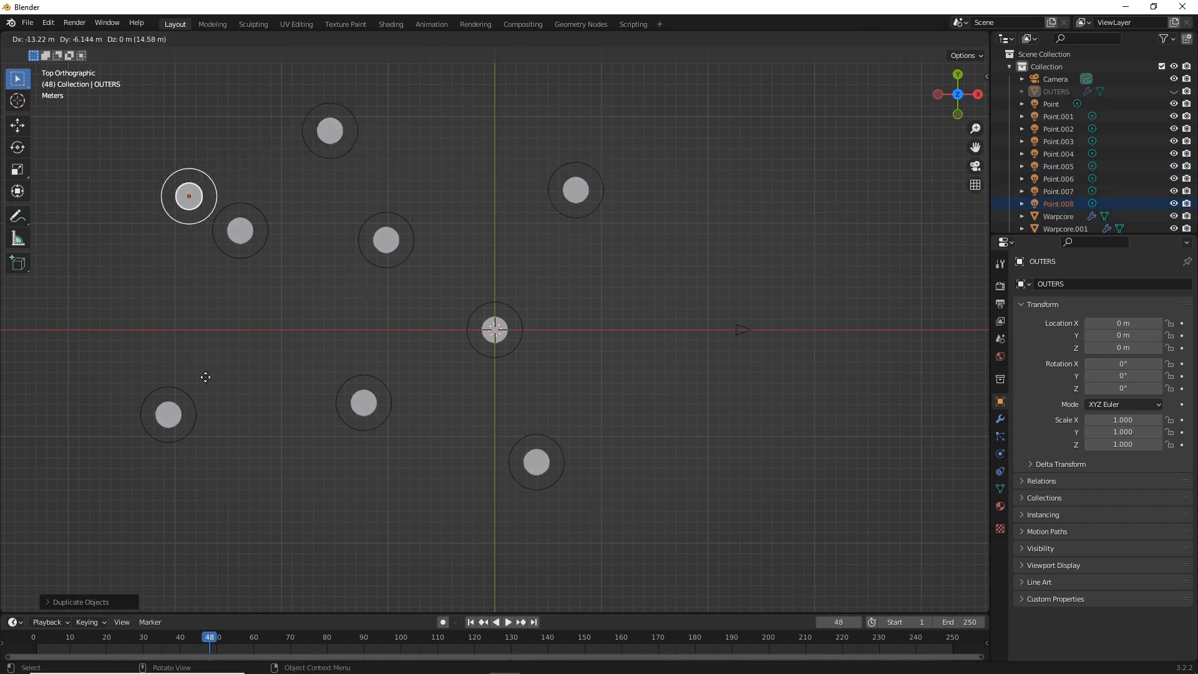
left_click(142, 435)
key("shift+d")
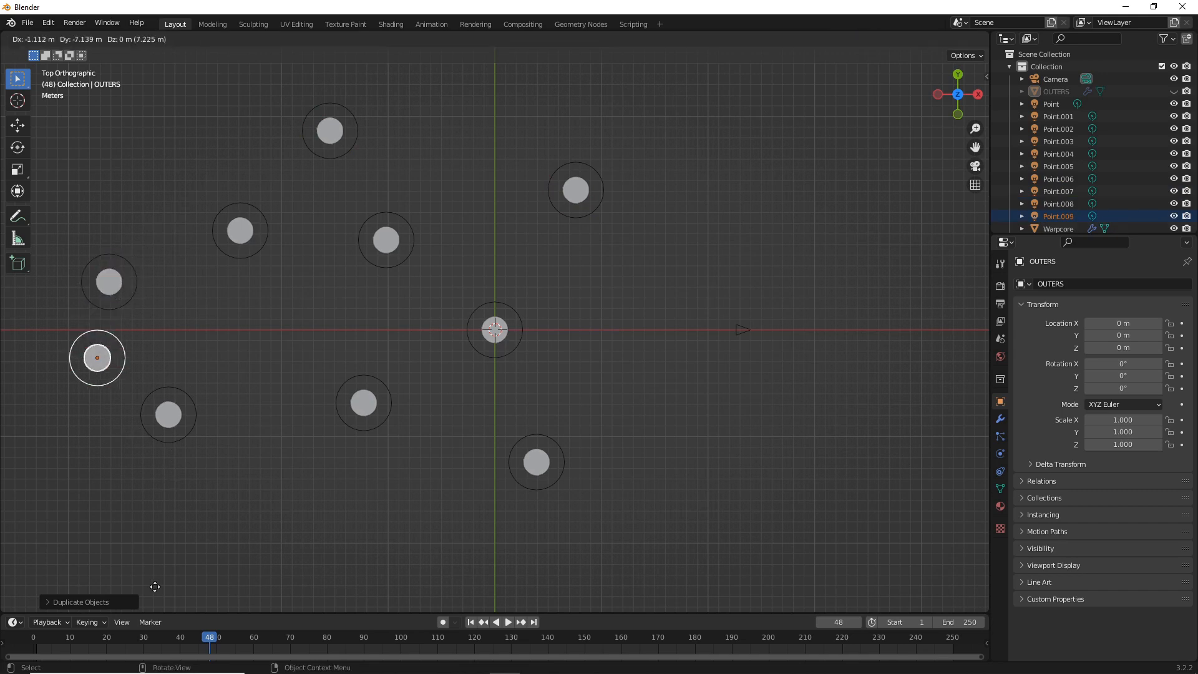
left_click(157, 105)
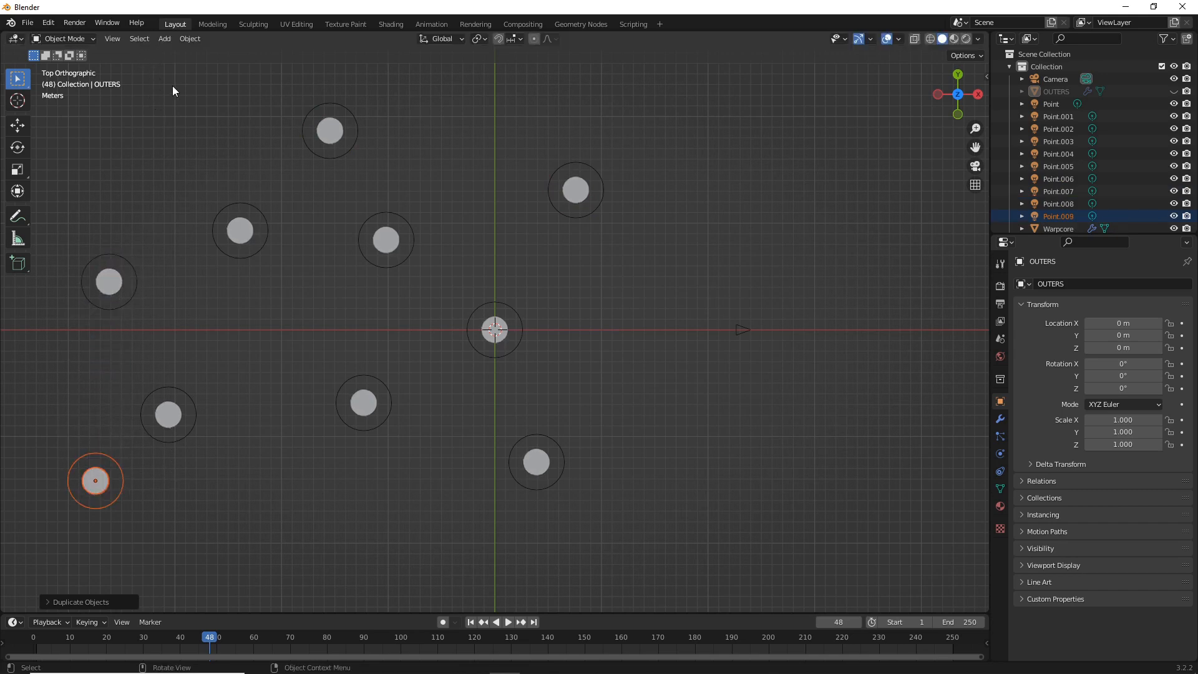
left_click(768, 129)
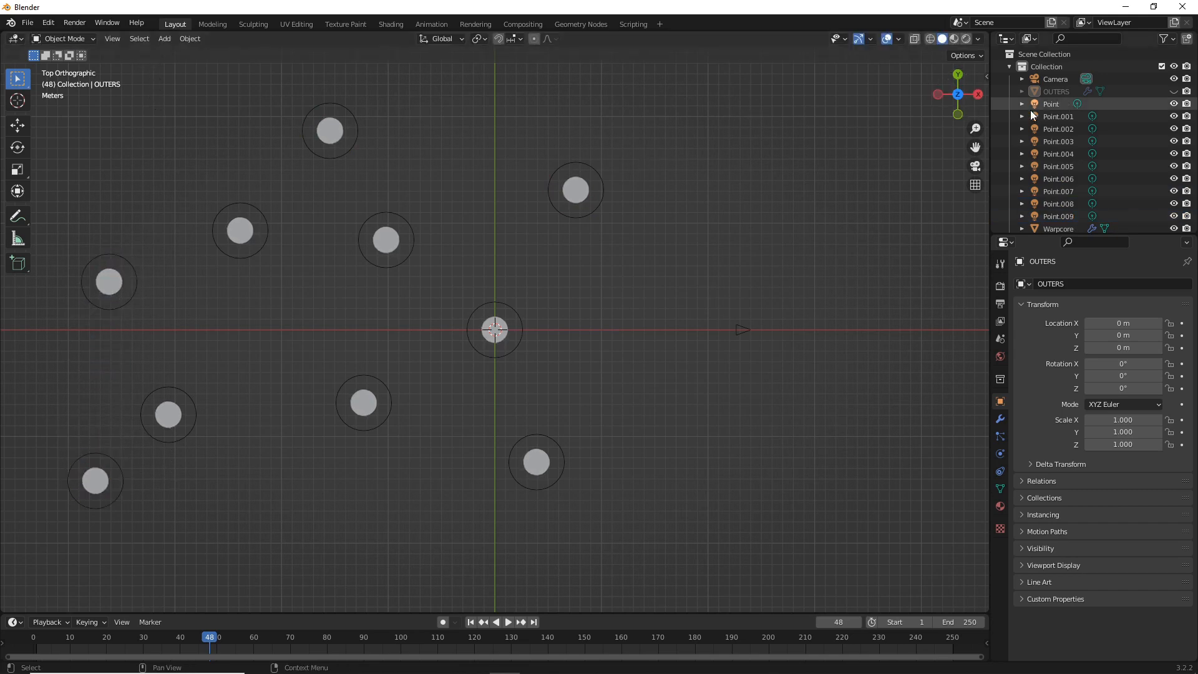
Switch to the camera view and move the camera farther back, setting its Location X to about 47.01 m
left_click(975, 167)
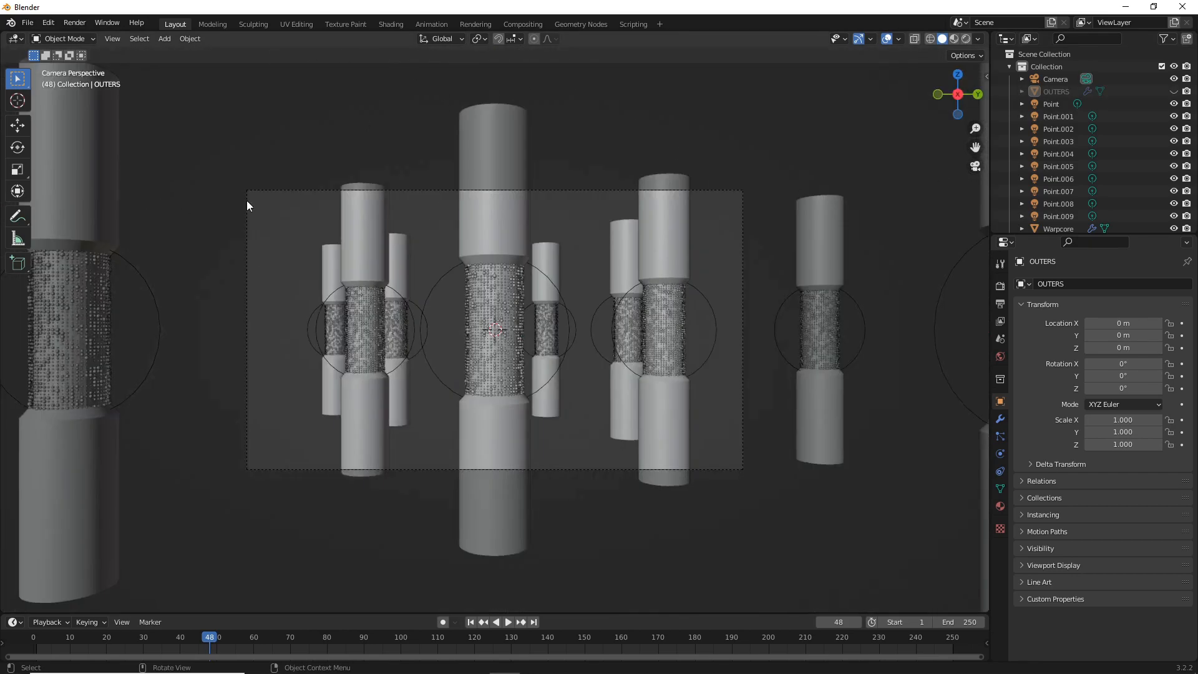
left_click(1056, 79)
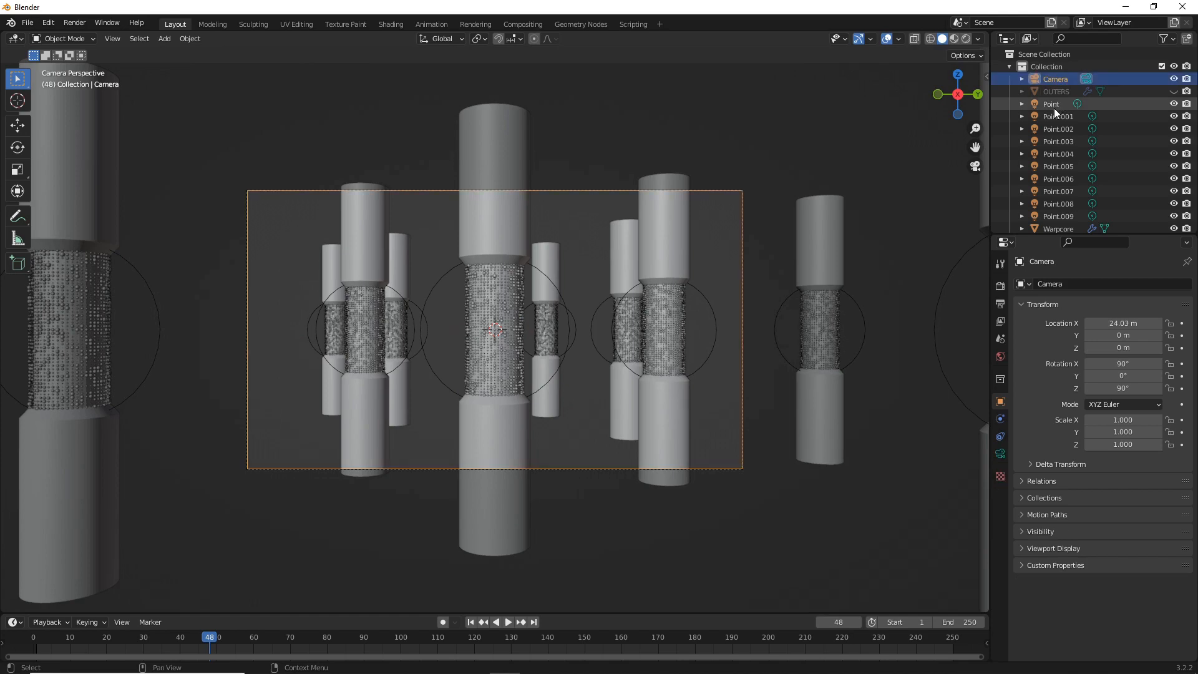
left_click_drag(1137, 323, 1197, 323)
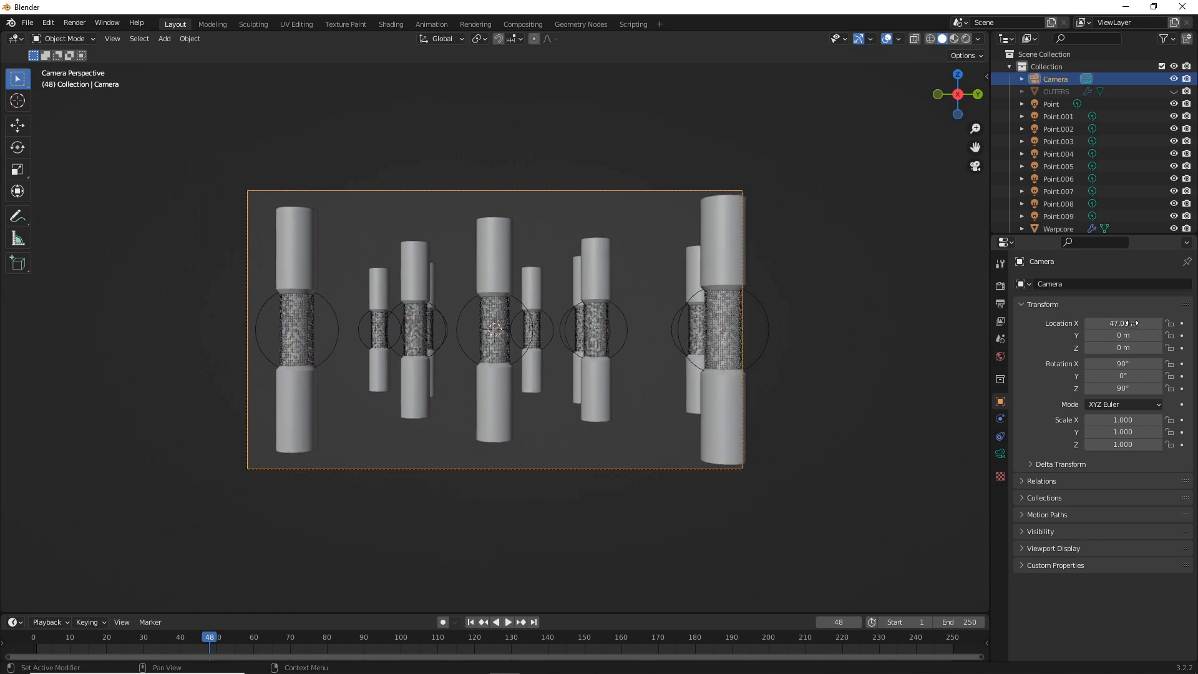
Deselect the camera and render the current frame of the multiple warp cores as a still image
left_click(164, 178)
left_click(75, 23)
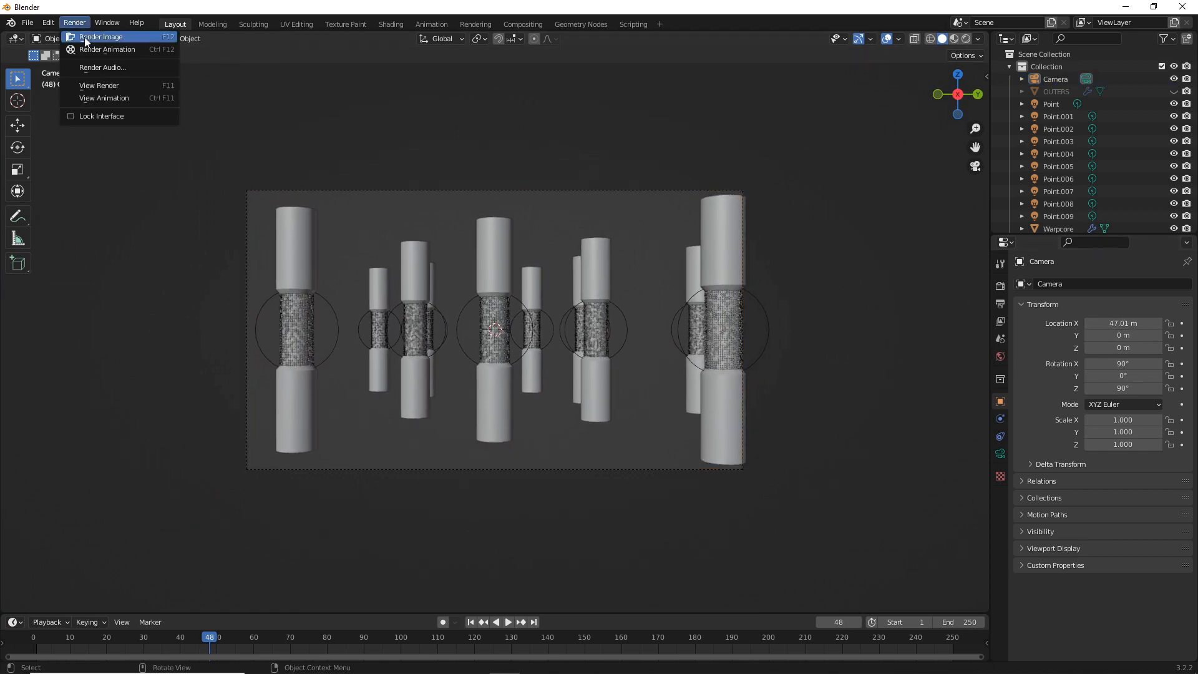
left_click(84, 37)
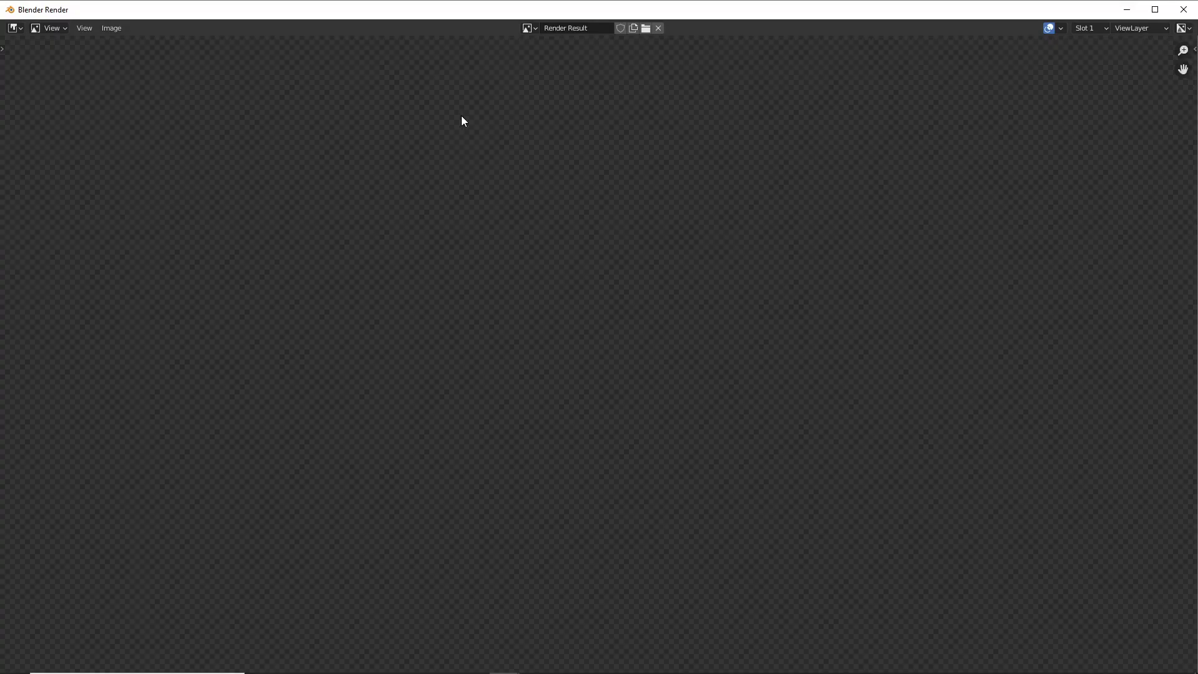
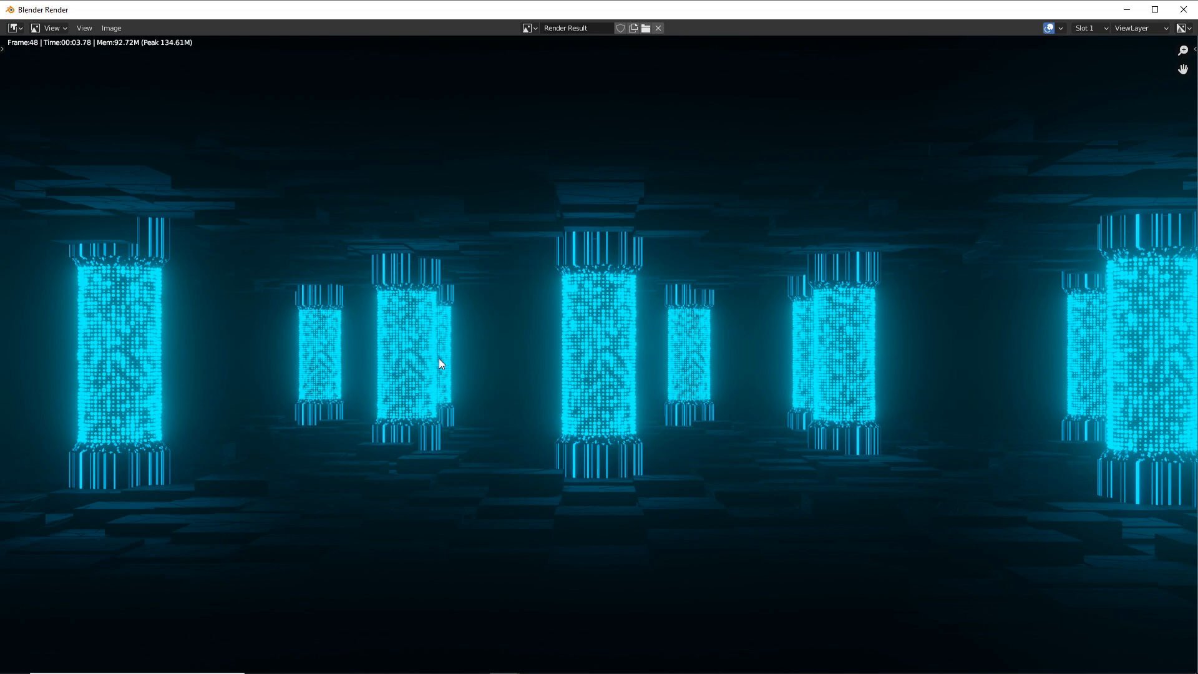
Close the render result and, from the top view, rotate the front core at negative Y to about -43.1° around Z
left_click(1183, 9)
left_click(284, 242)
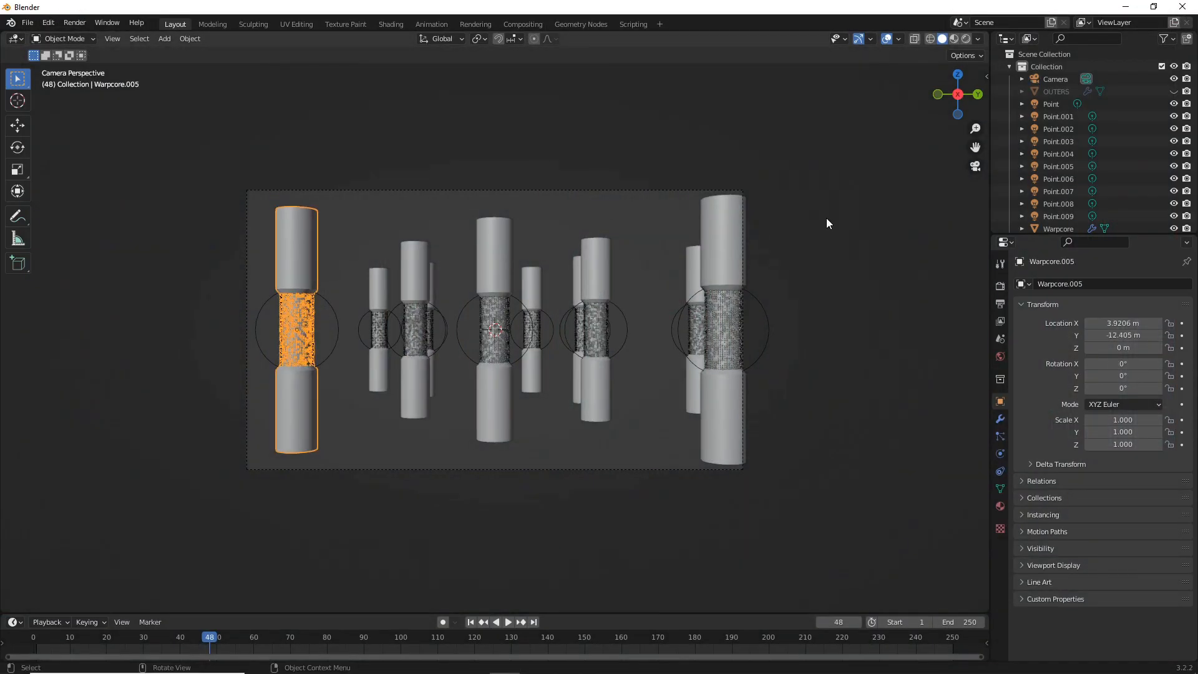
left_click(958, 74)
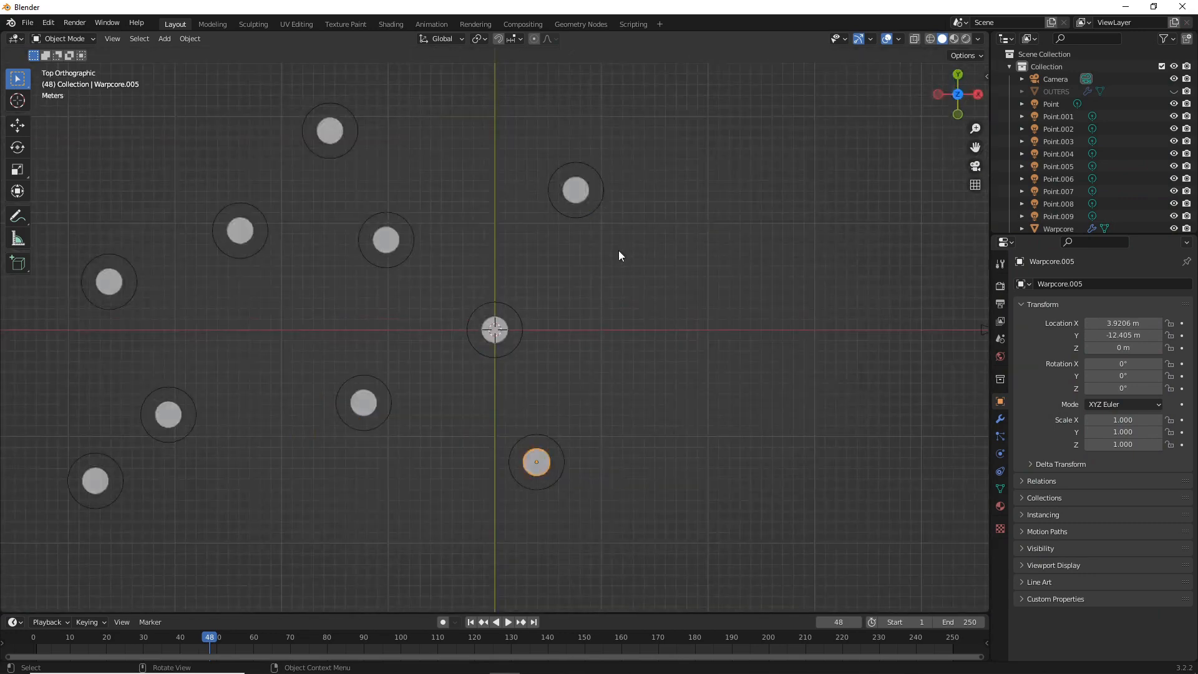
key("r")
left_click(690, 379)
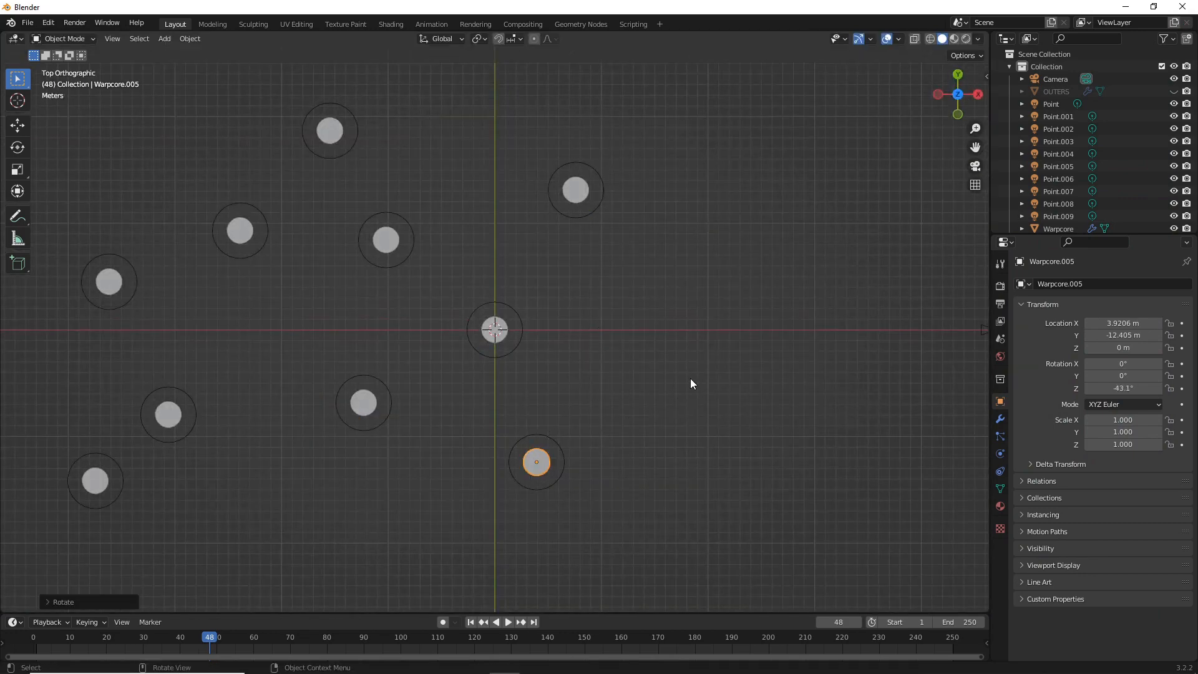
Rotate the front core at positive Y and the core at about -15.4 m X, 18.7 m Y around Z to vary their patterns
left_click(561, 193)
key("r")
left_click(549, 108)
left_click(322, 133)
key("r")
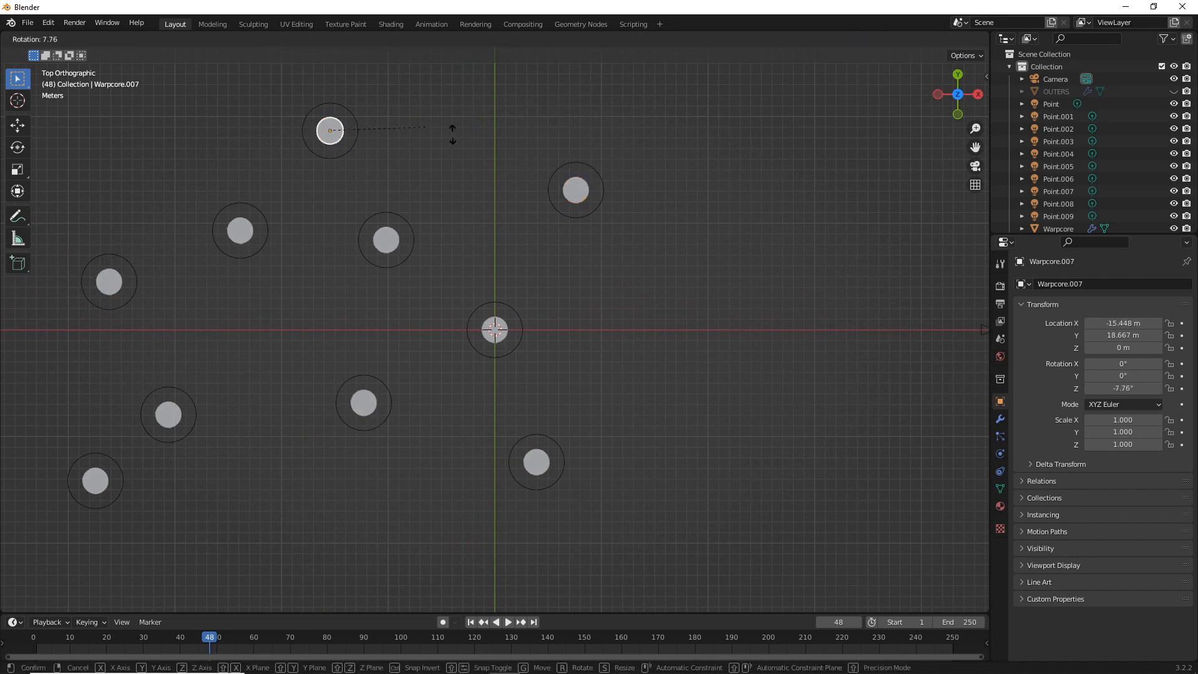
left_click(487, 185)
Rotate the two far-back cores at negative Y around Z, turning the farthest one to about 5.63°
left_click(176, 422)
key("r")
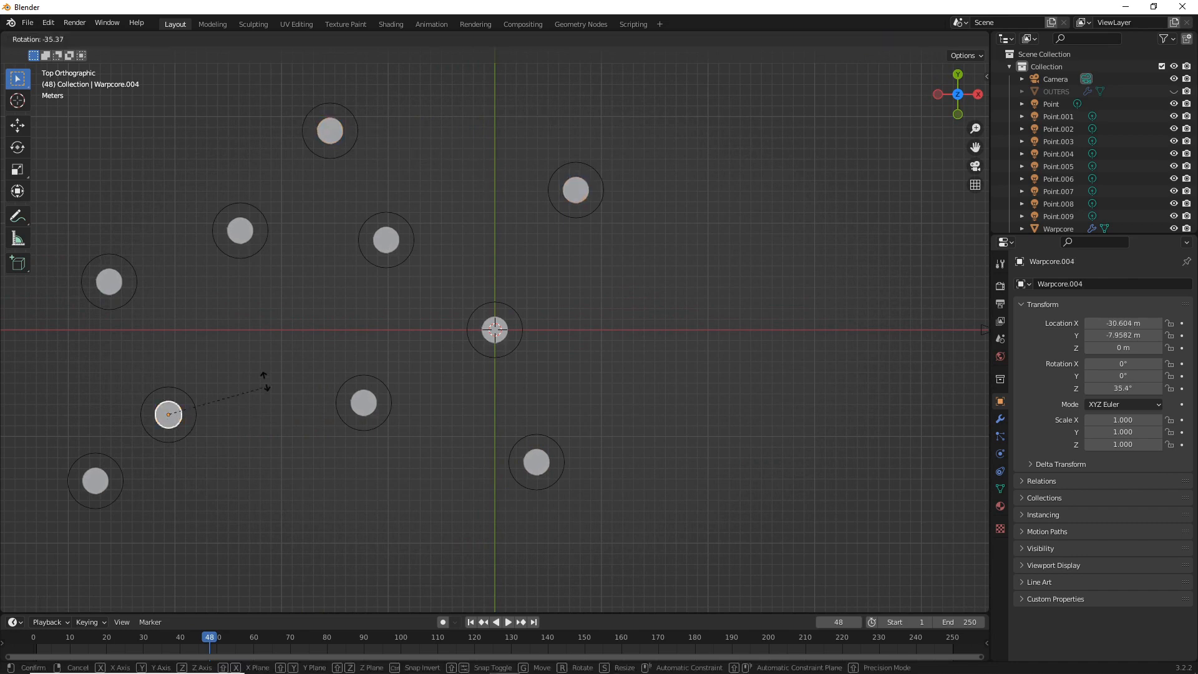
left_click(207, 503)
left_click(101, 485)
key("r")
left_click(206, 530)
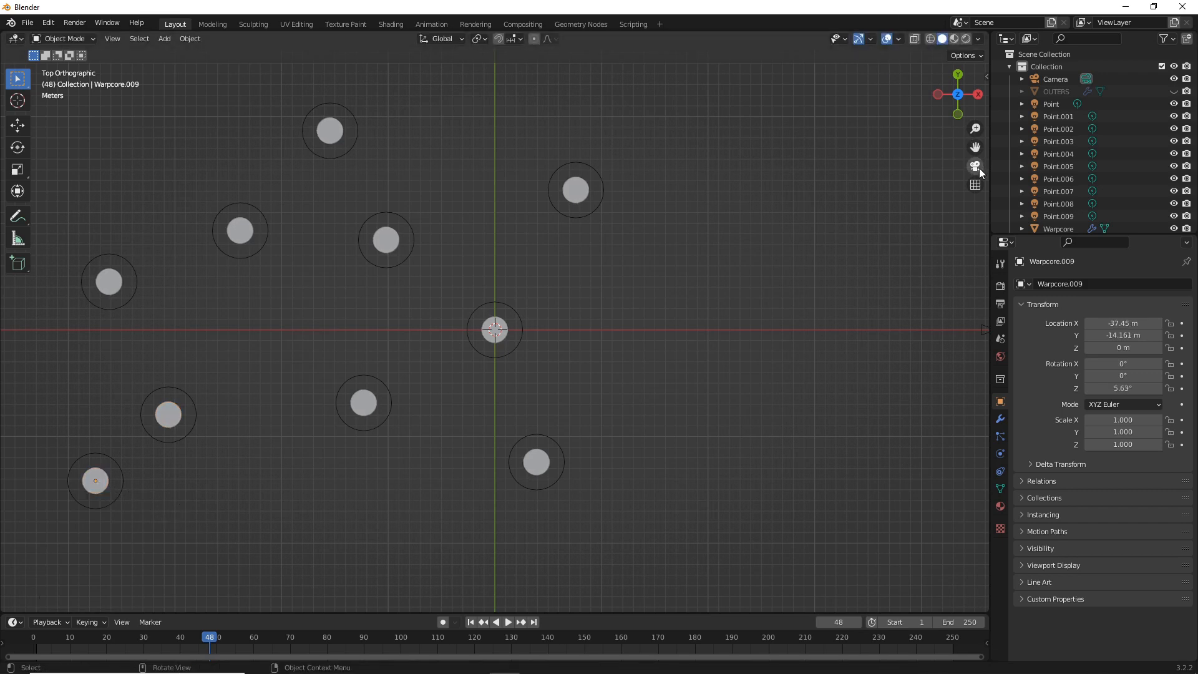
Return to the camera view, render the current frame to check the rotated cores, and close the render result
left_click(977, 167)
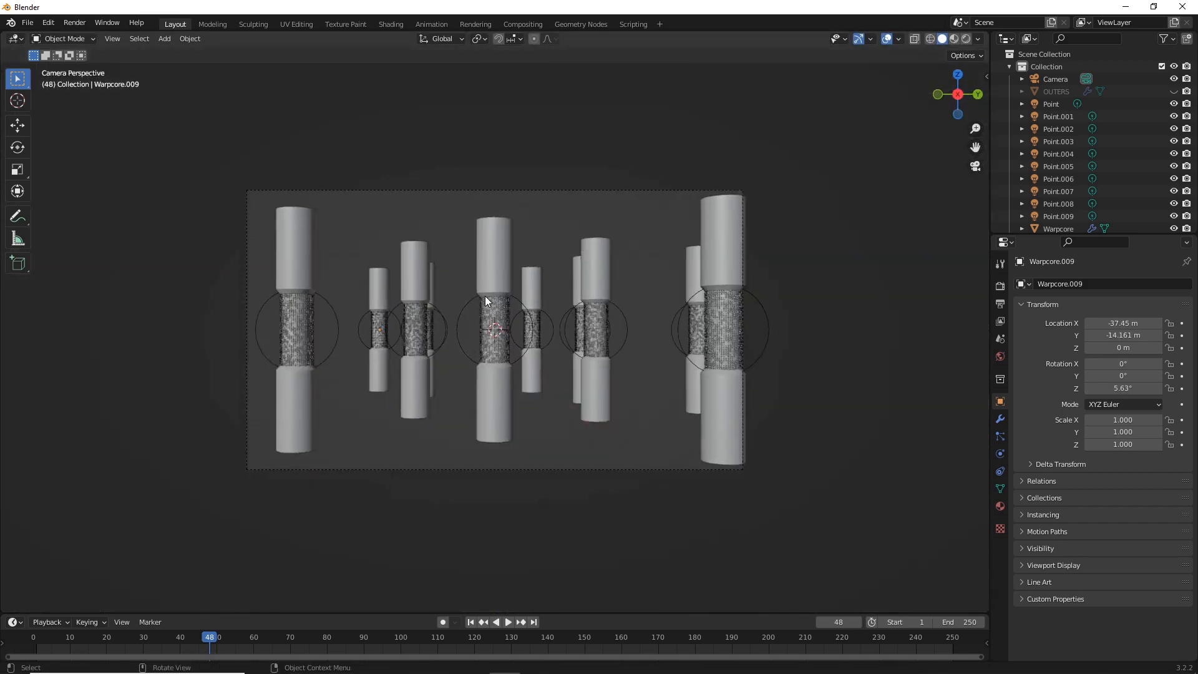
left_click(69, 23)
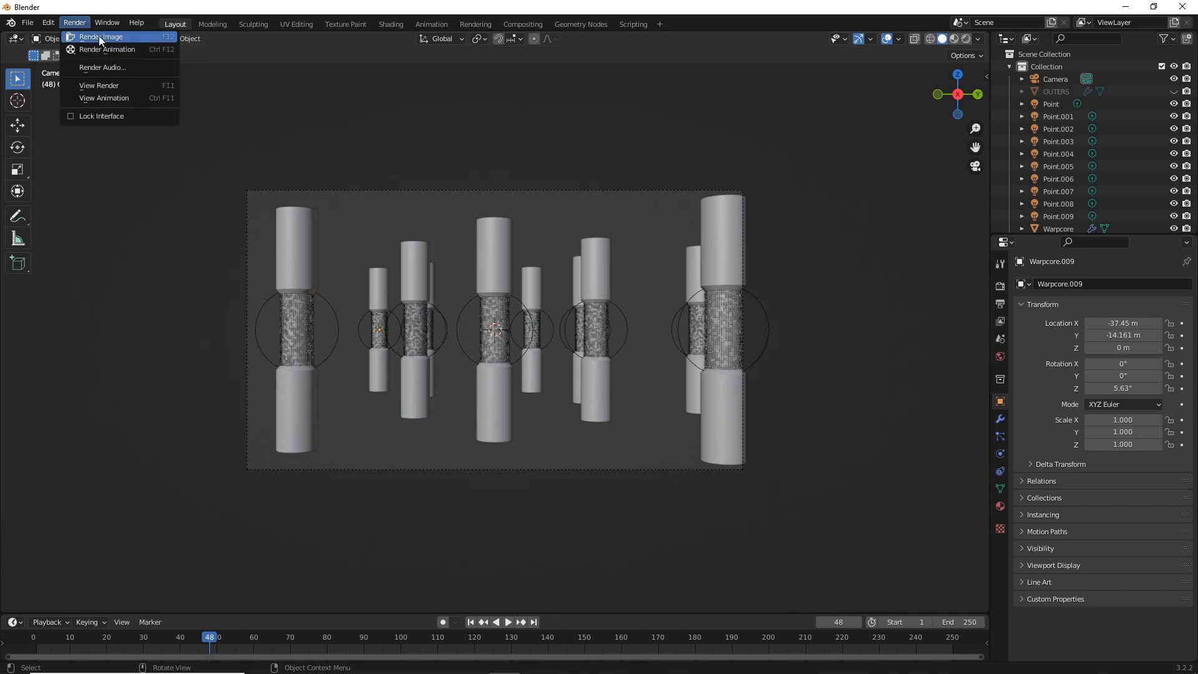
left_click(100, 37)
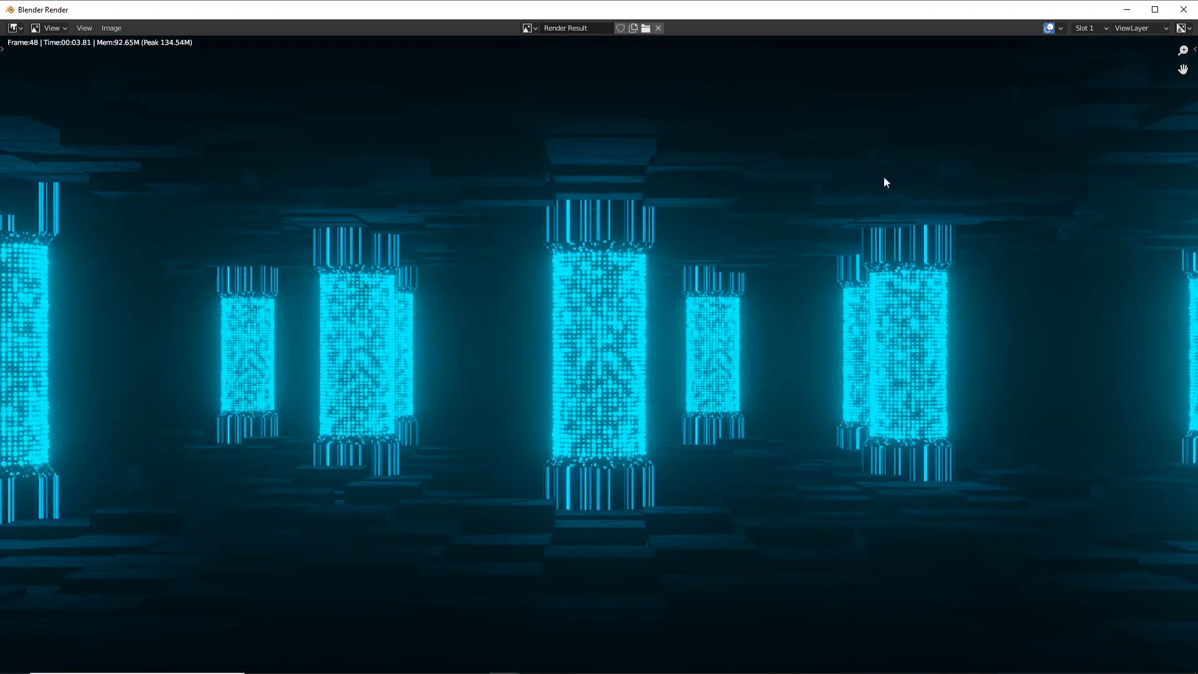
left_click(1184, 10)
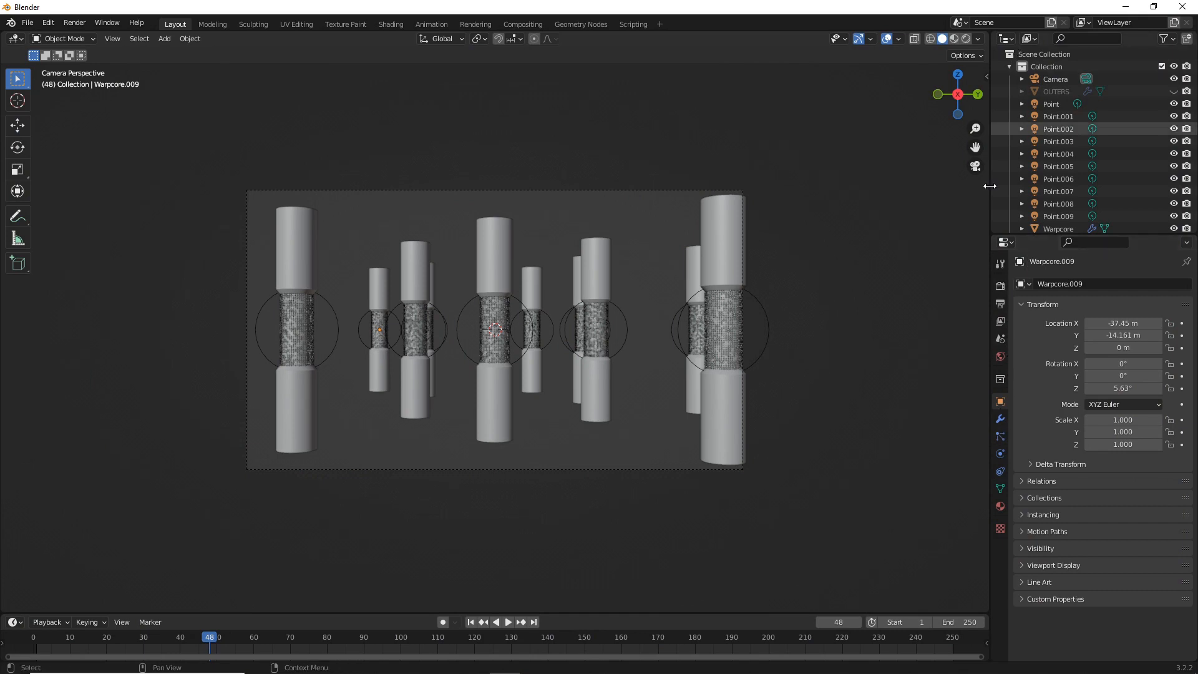
Name the render output WARPCORE within the /tmp\ output path
left_click(999, 302)
left_click(999, 285)
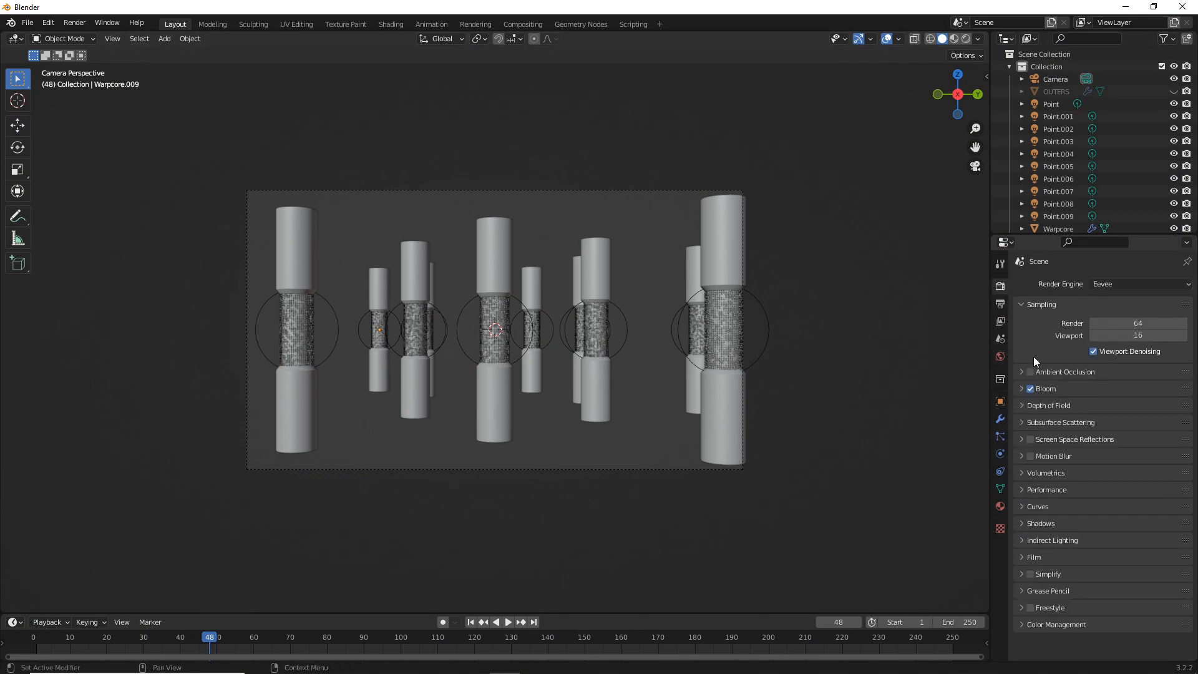
left_click(999, 306)
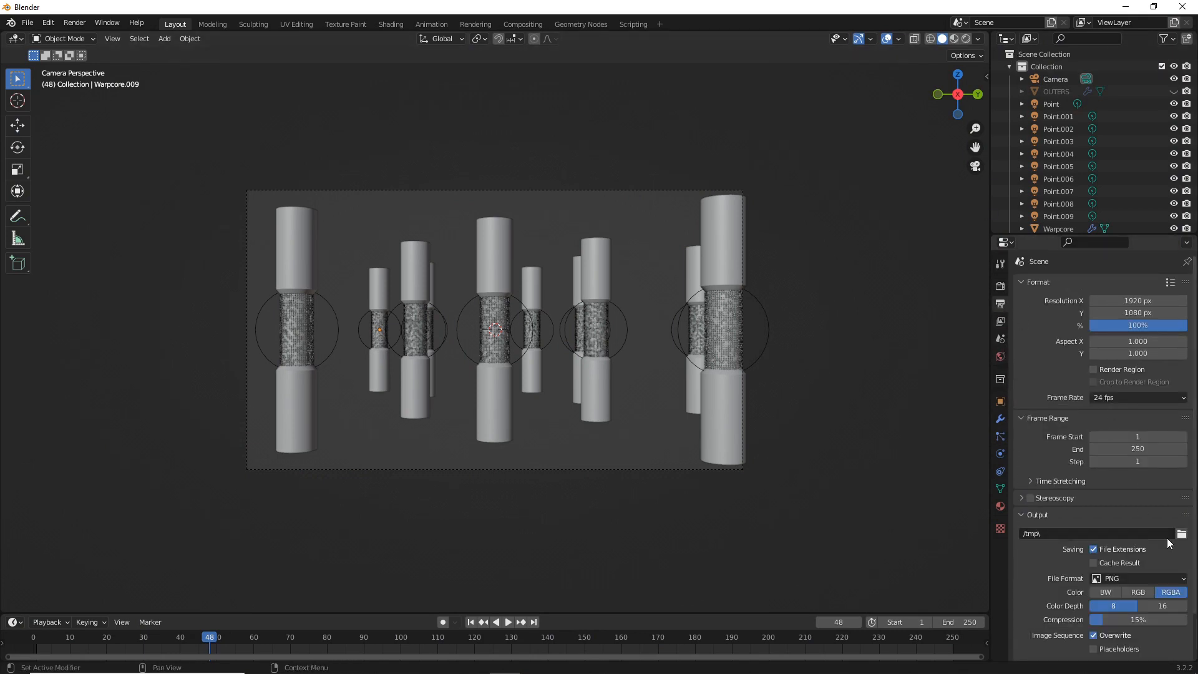
left_click(1104, 534)
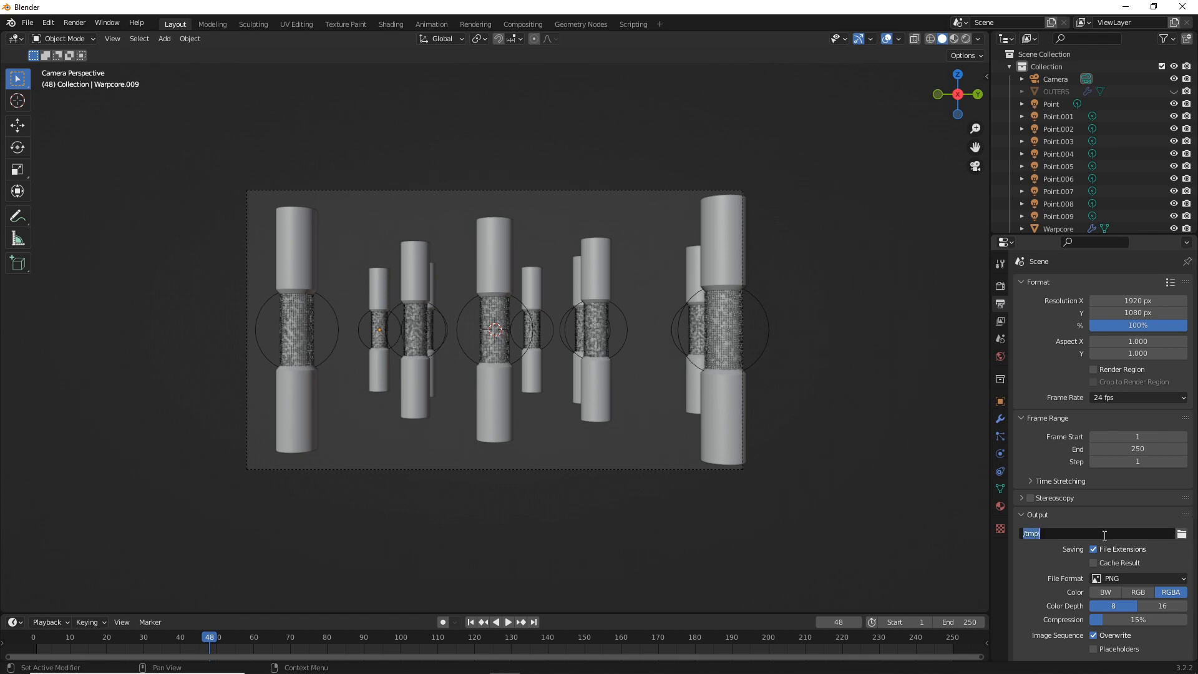
left_click(1086, 534)
type("WARPCORE")
key("Return")
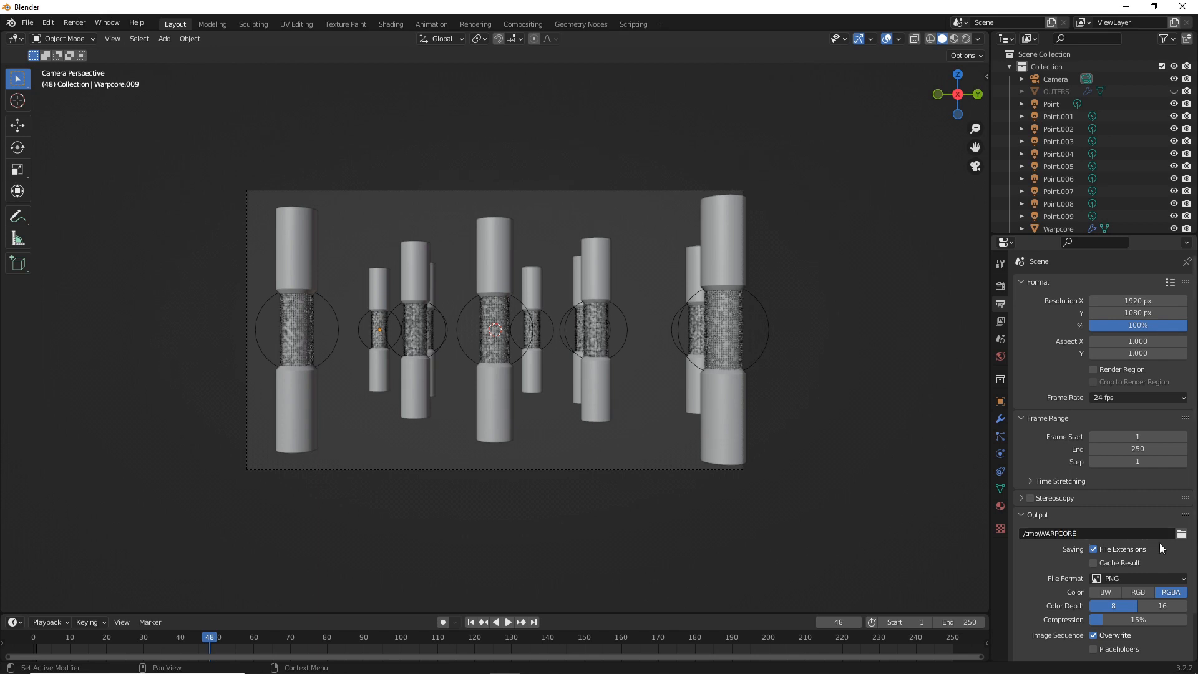
Set the output file format to FFmpeg Video
left_click(1139, 579)
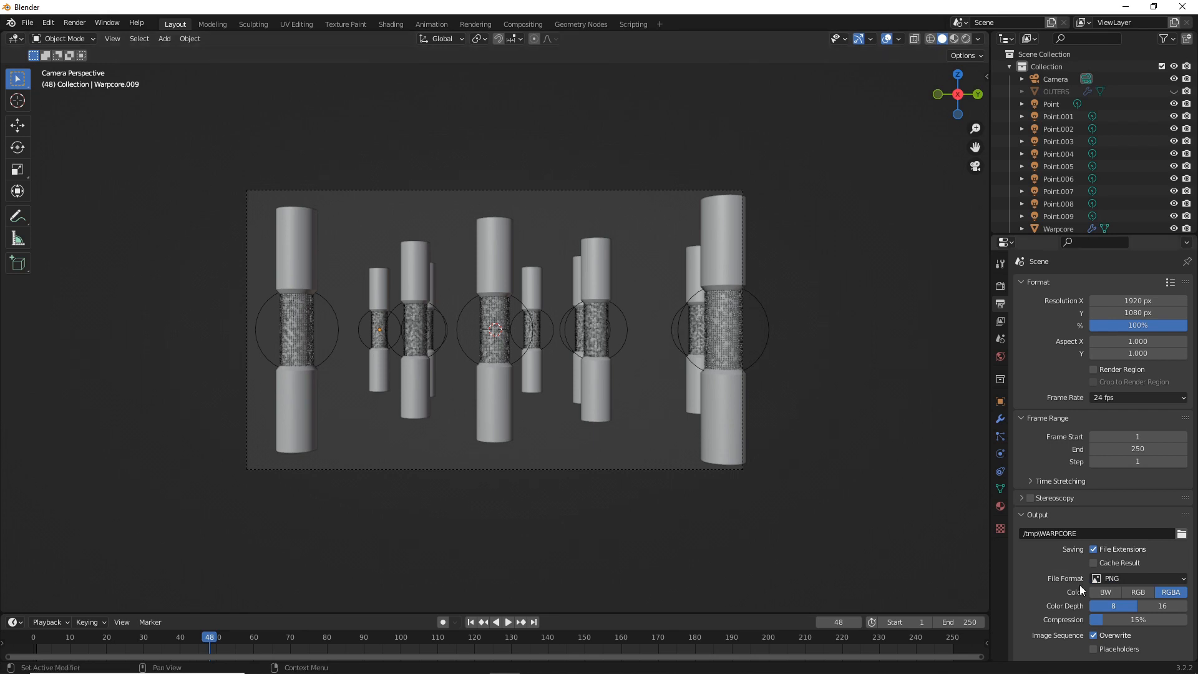
scroll(1115, 574, "down", 2)
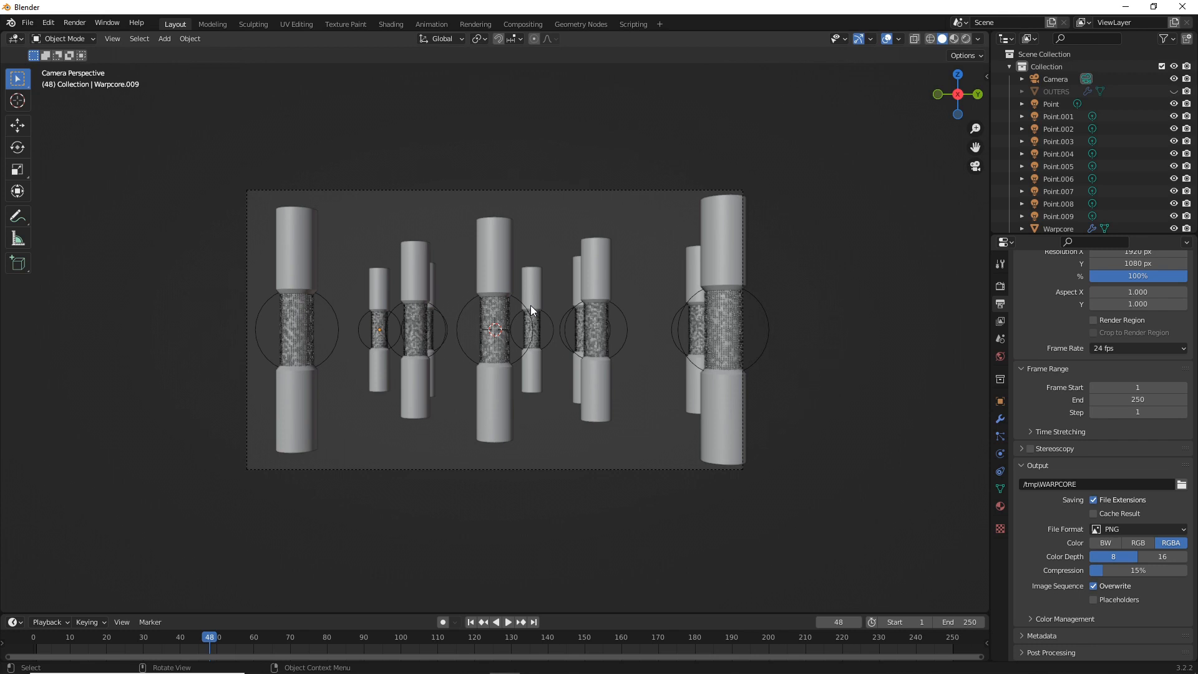
left_click(1157, 530)
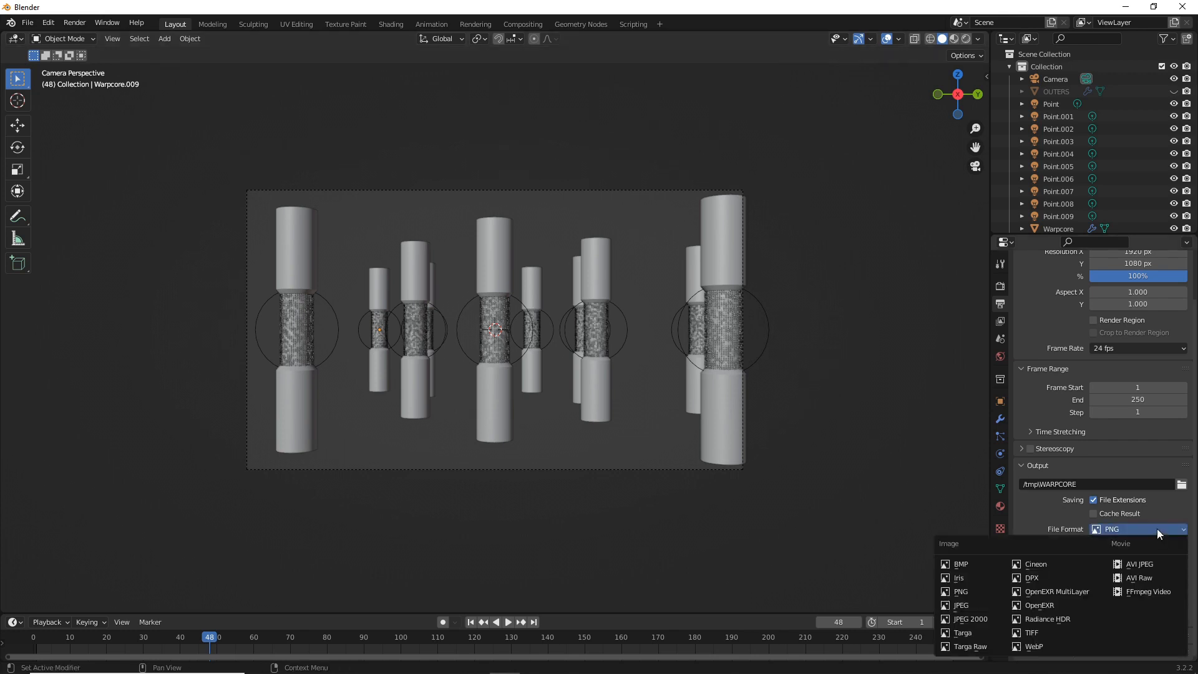
left_click(1144, 590)
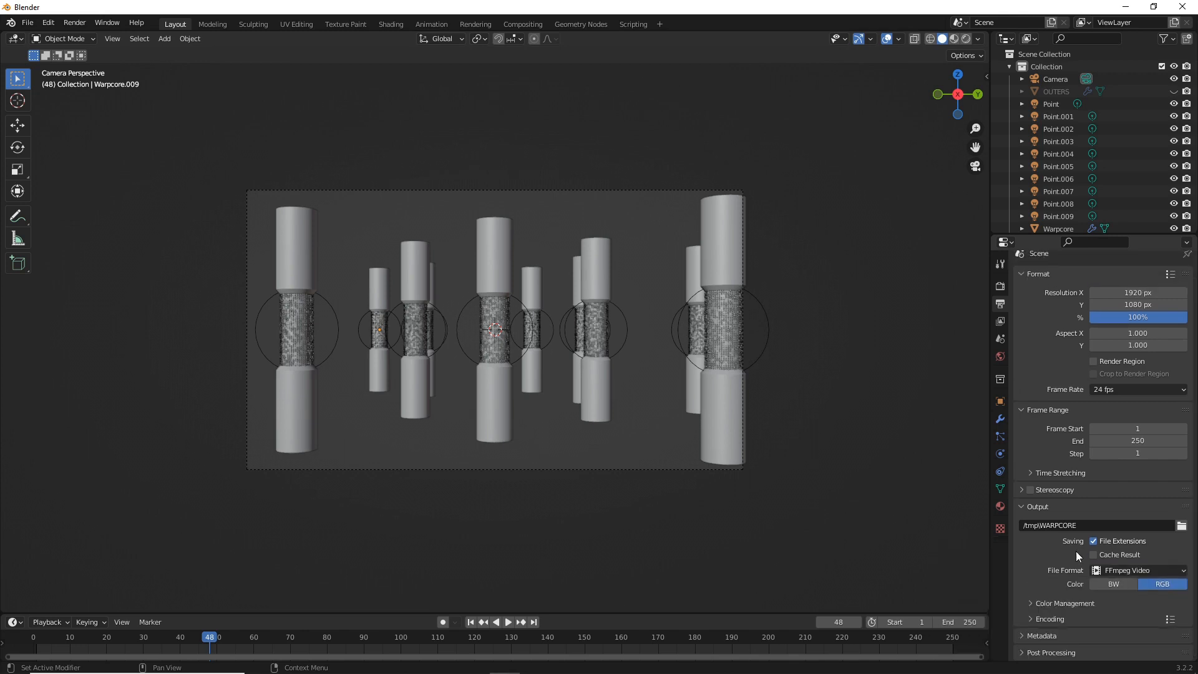
Show the encoding settings and set the video container to MPEG-4
left_click(1031, 619)
scroll(1146, 585, "down", 3)
left_click(1146, 561)
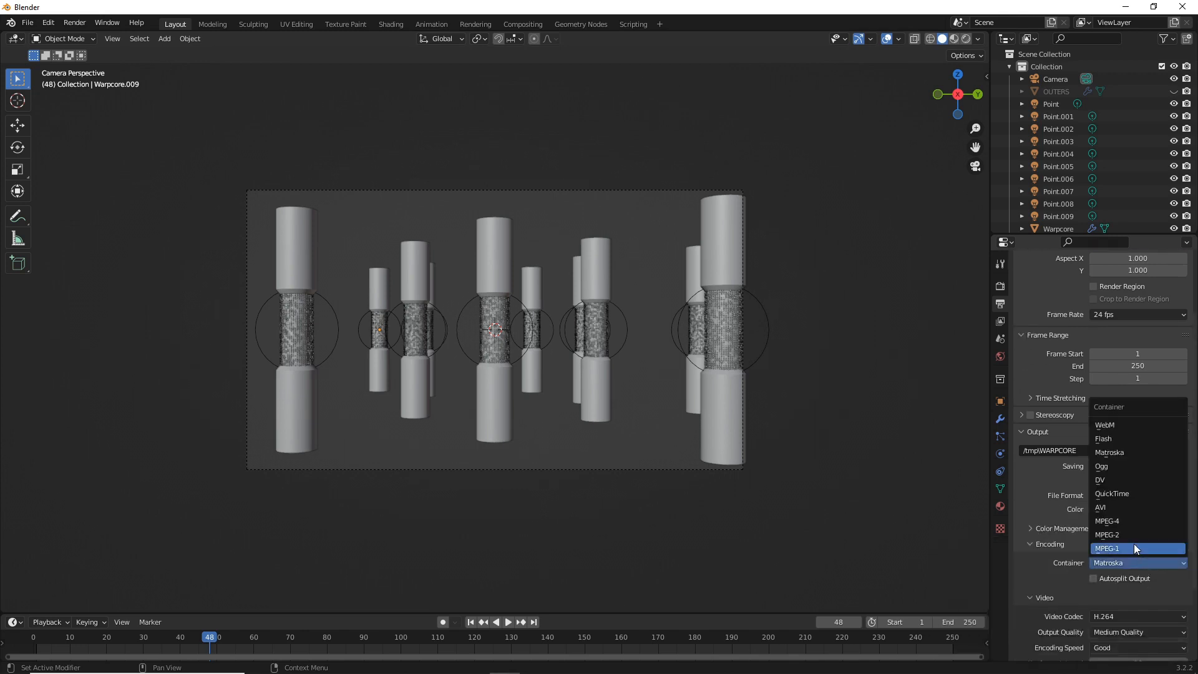
left_click(1124, 522)
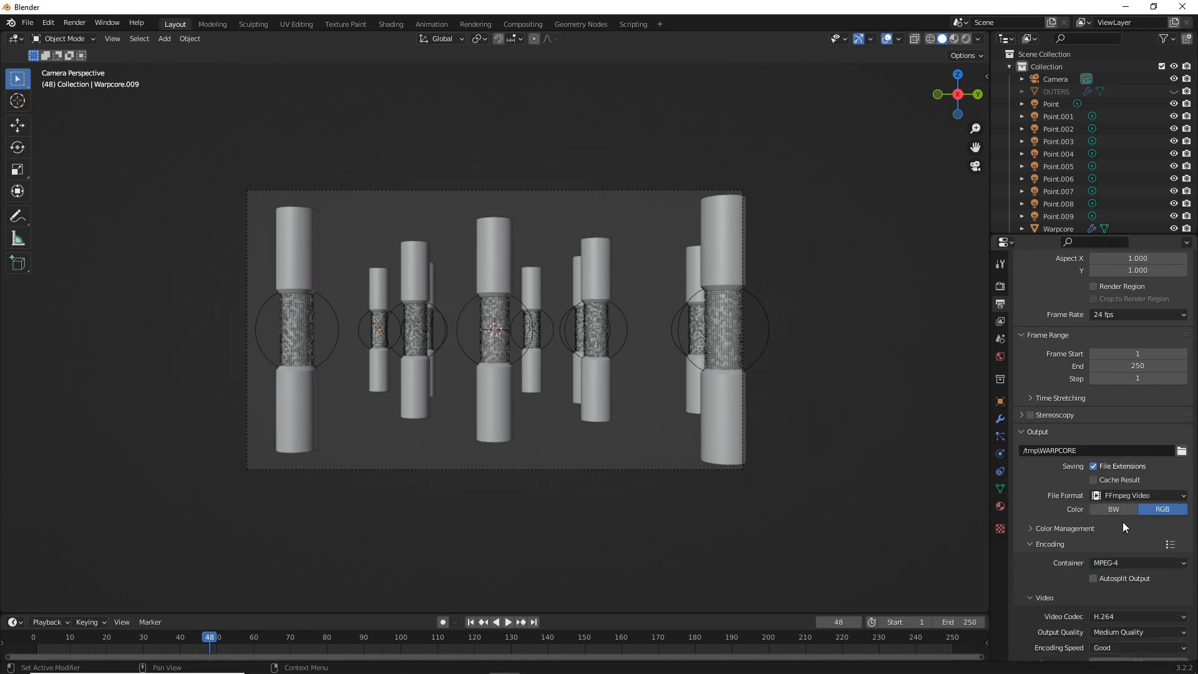
left_click(1118, 564)
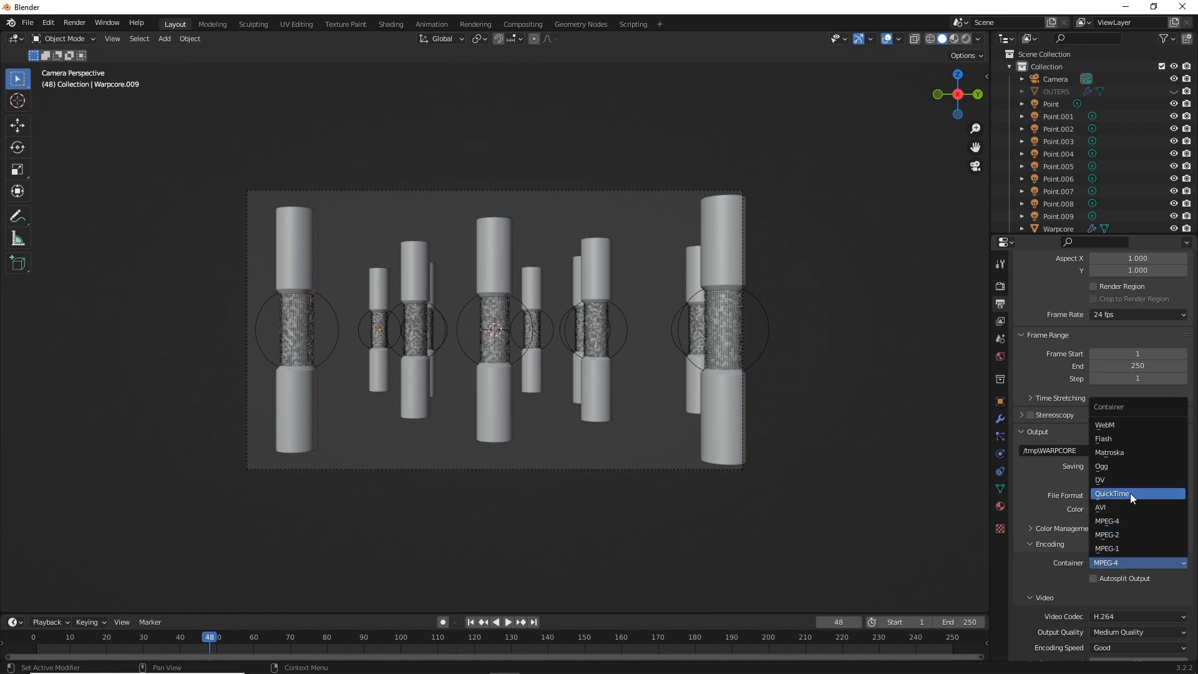
left_click(1116, 526)
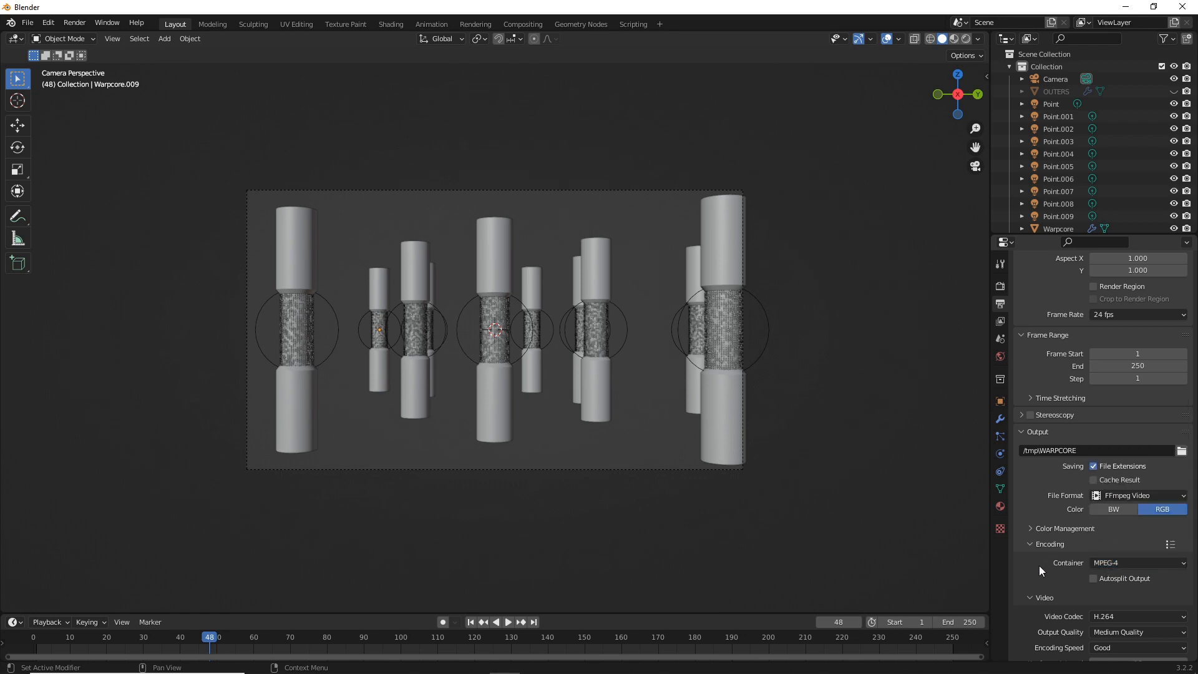
Set the video's output quality to Perceptually Lossless
scroll(1055, 576, "down", 3)
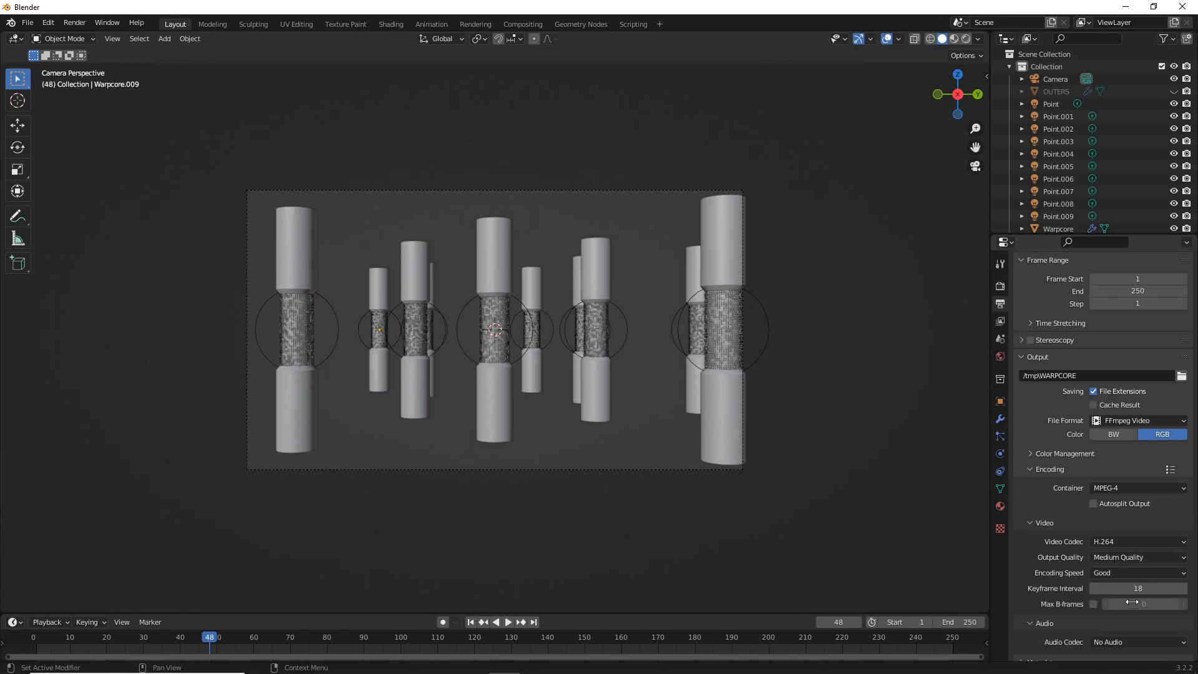
left_click(1137, 559)
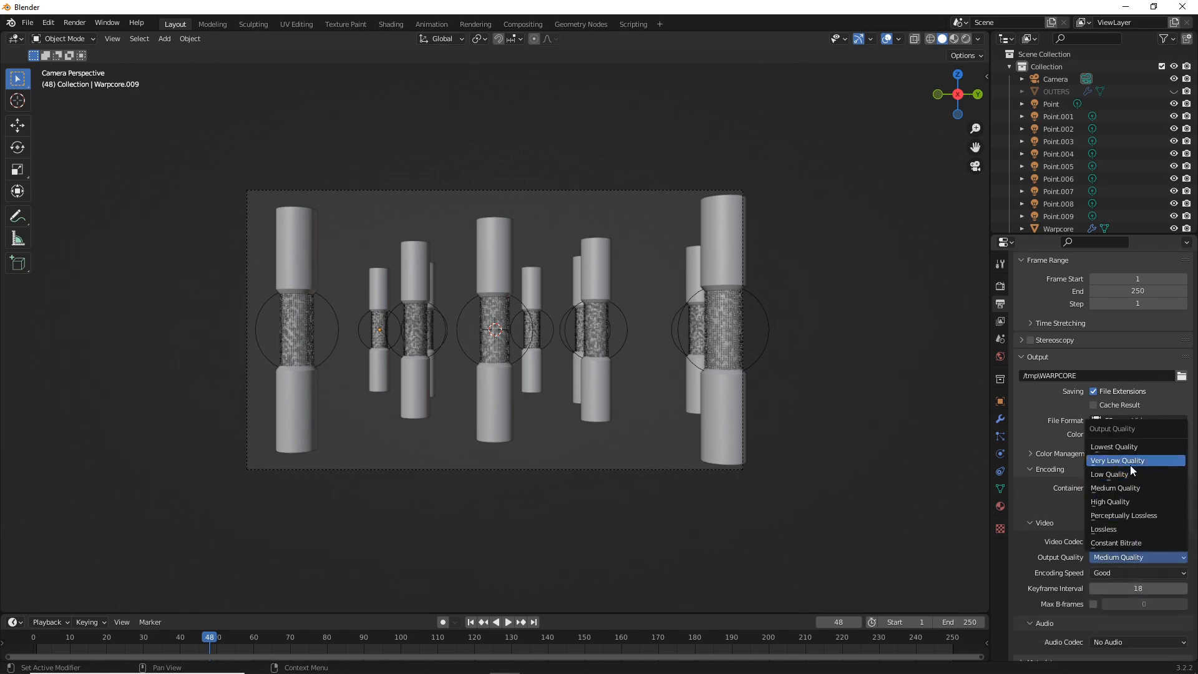
left_click(1135, 515)
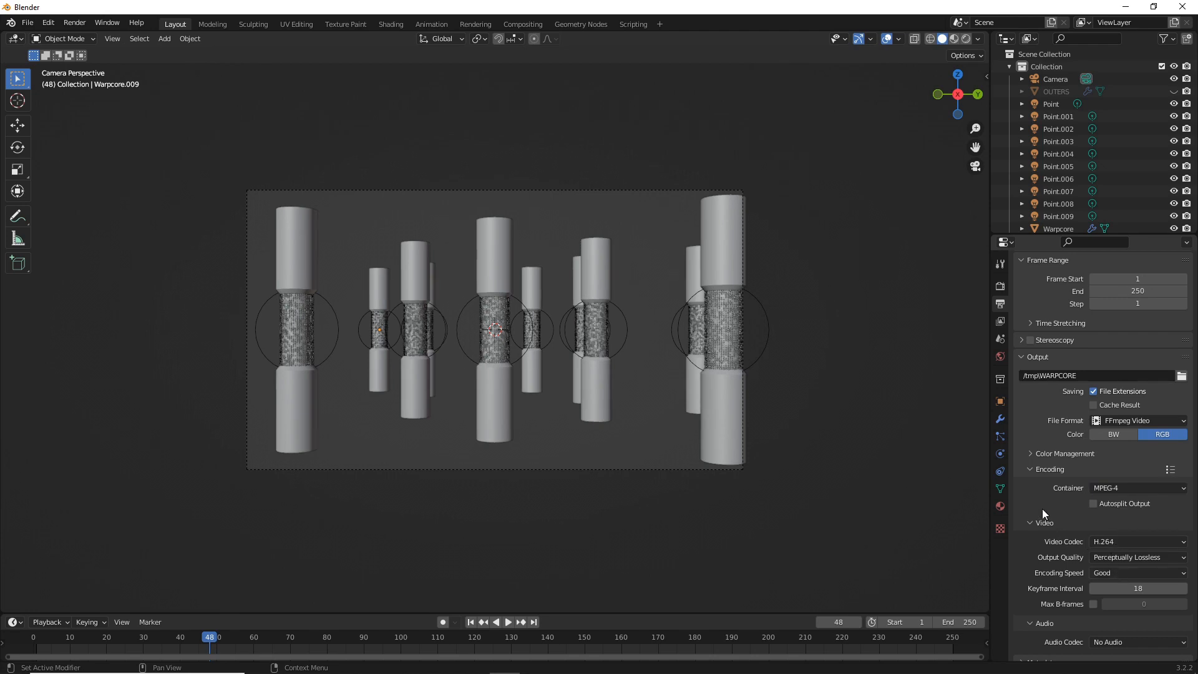
Render the current frame once more as a still image, close it, and render the full animation
left_click(66, 22)
left_click(79, 38)
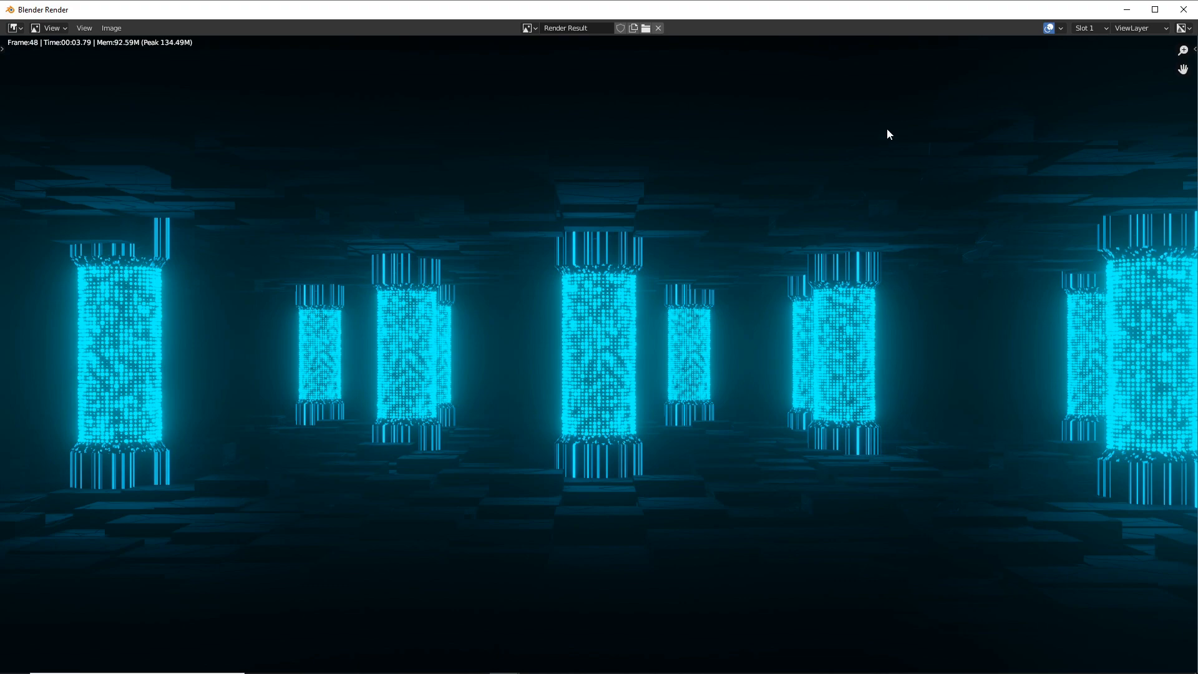
left_click(1183, 9)
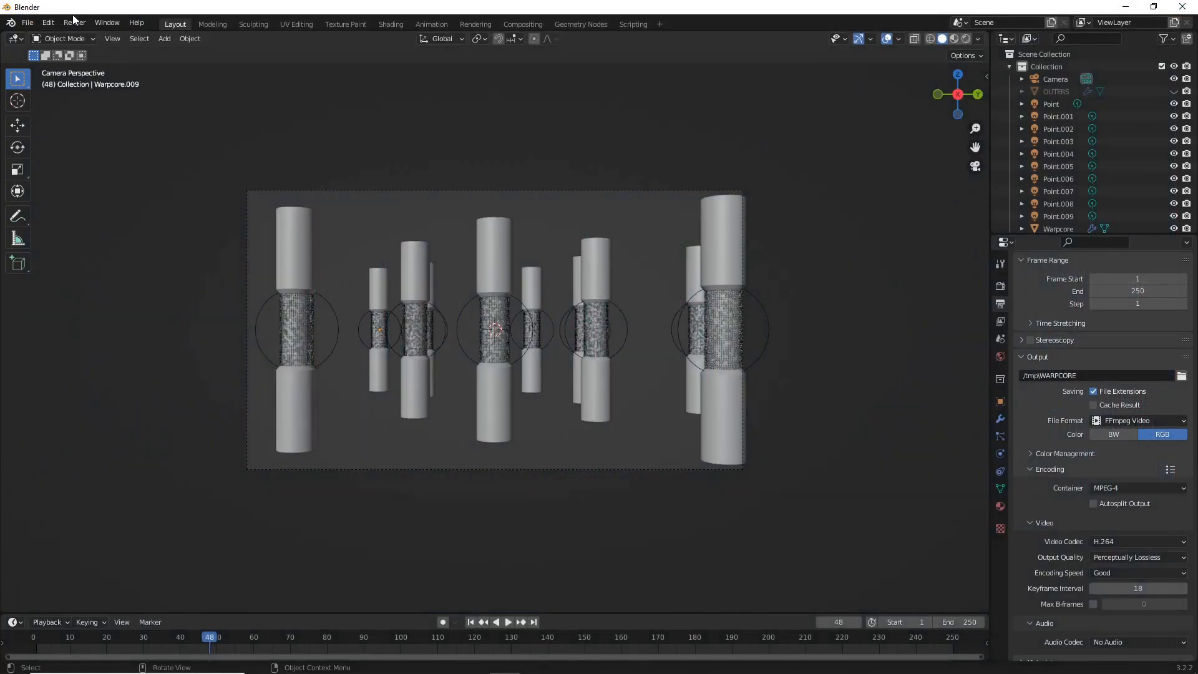
left_click(74, 21)
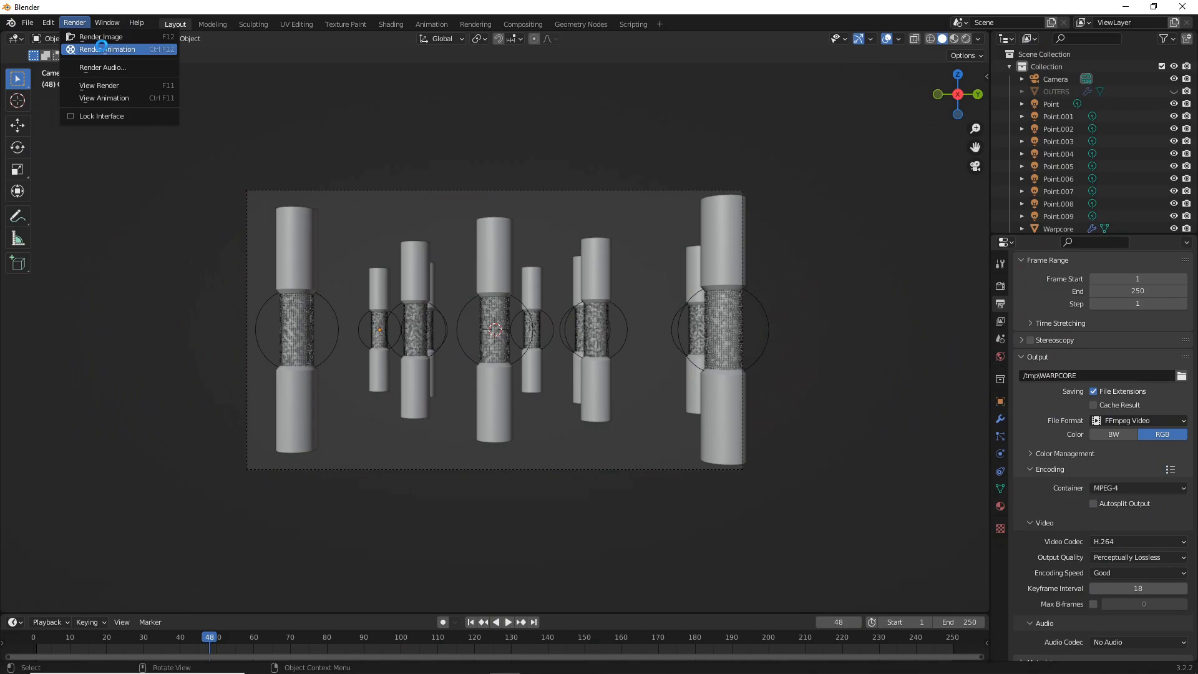
left_click(103, 50)
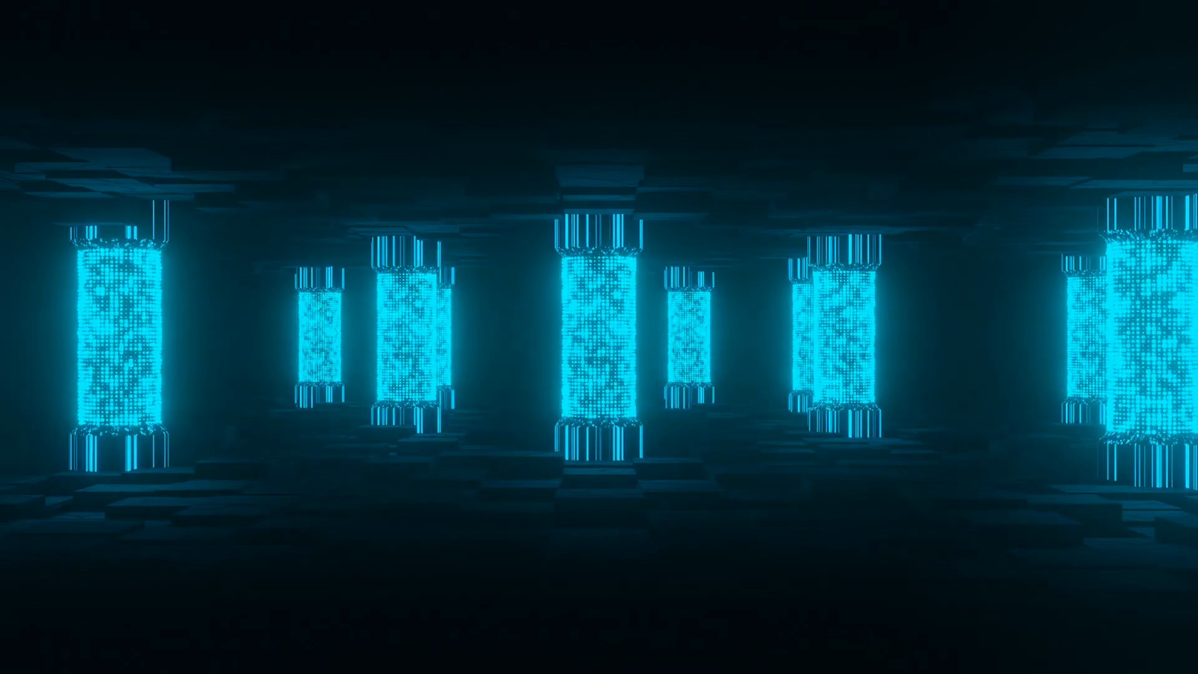